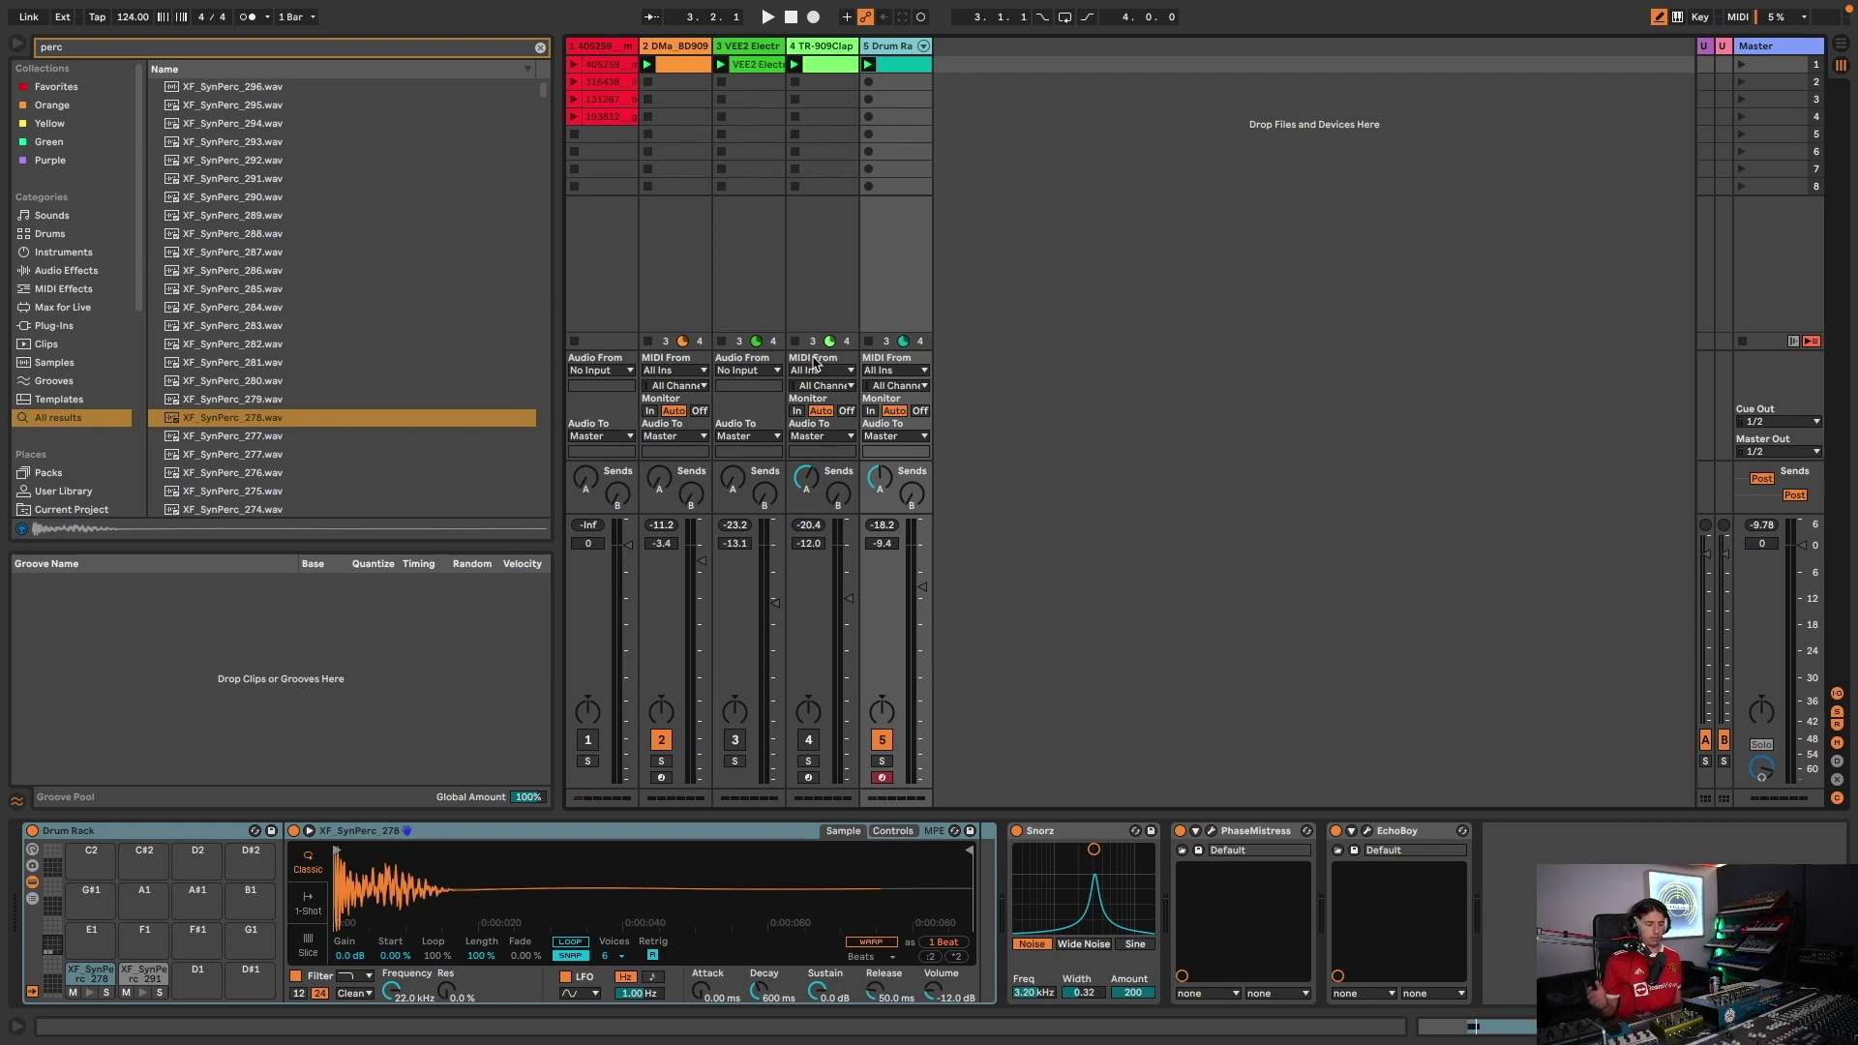
- Play through the current drum groove once and hide the browser
key("space")
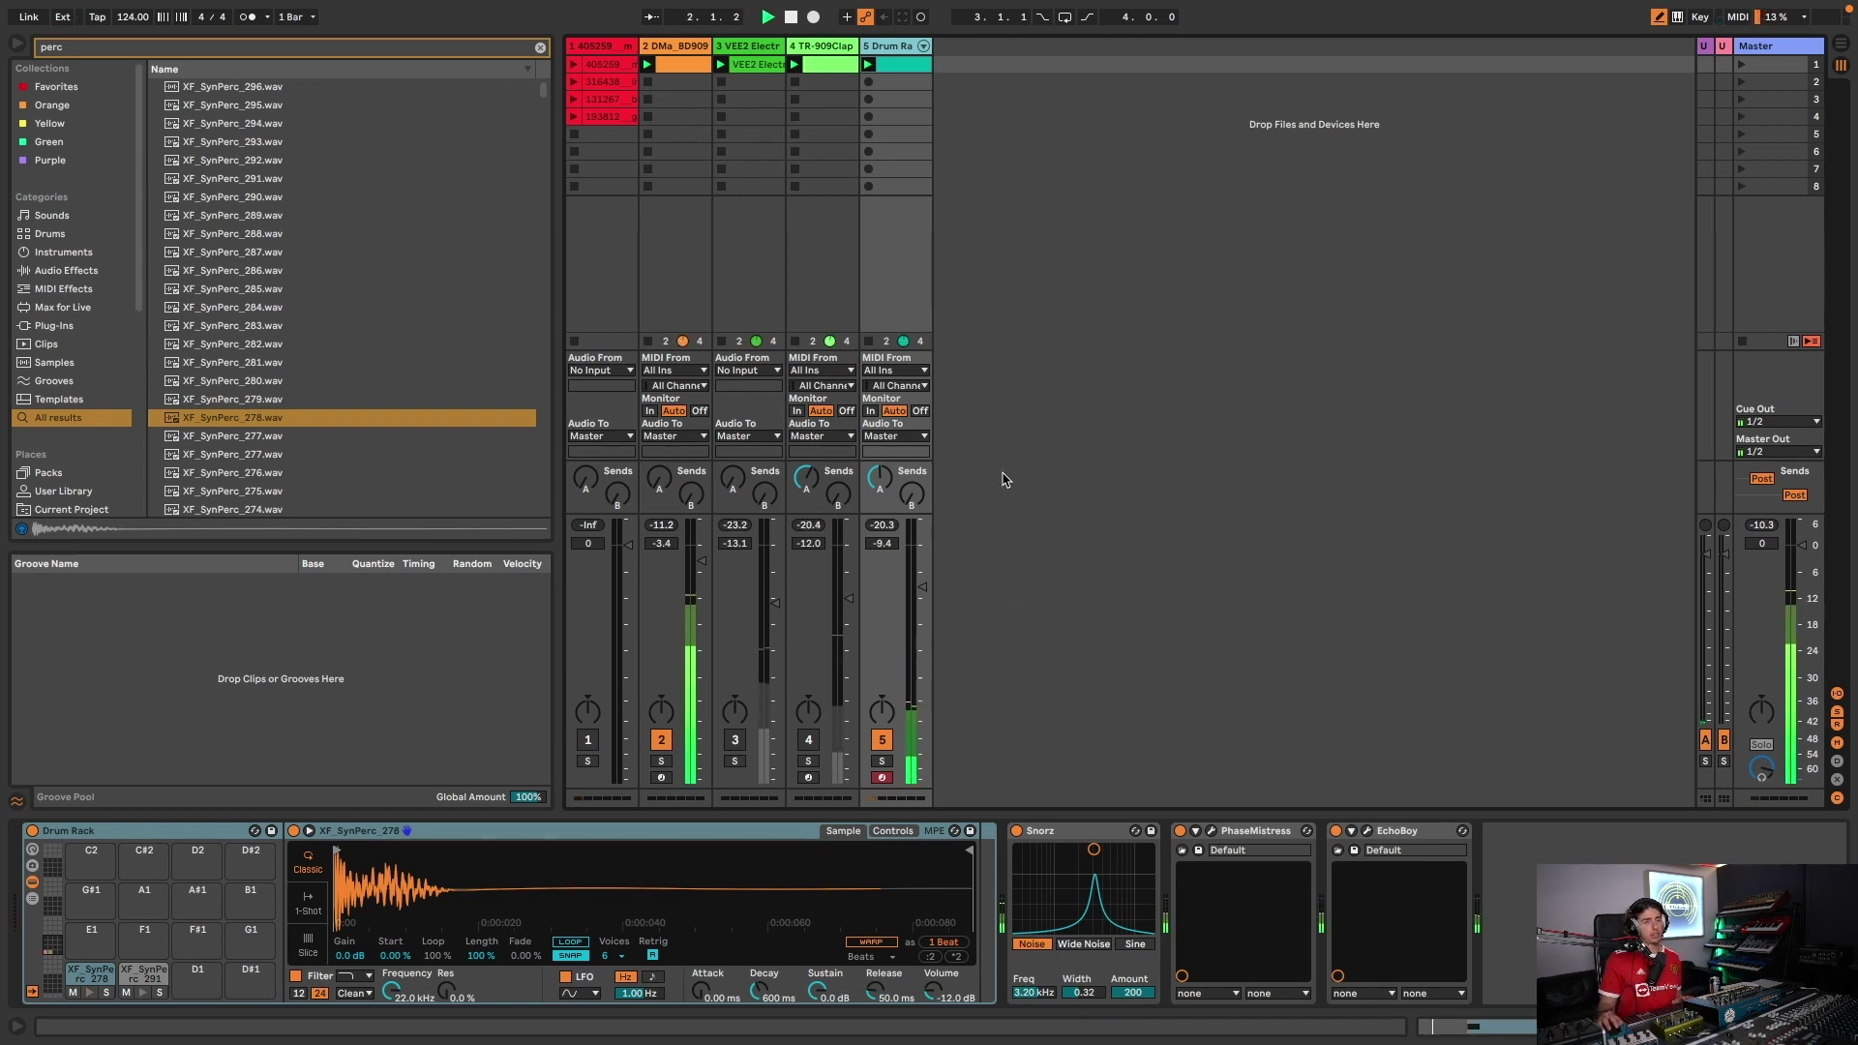
key("space")
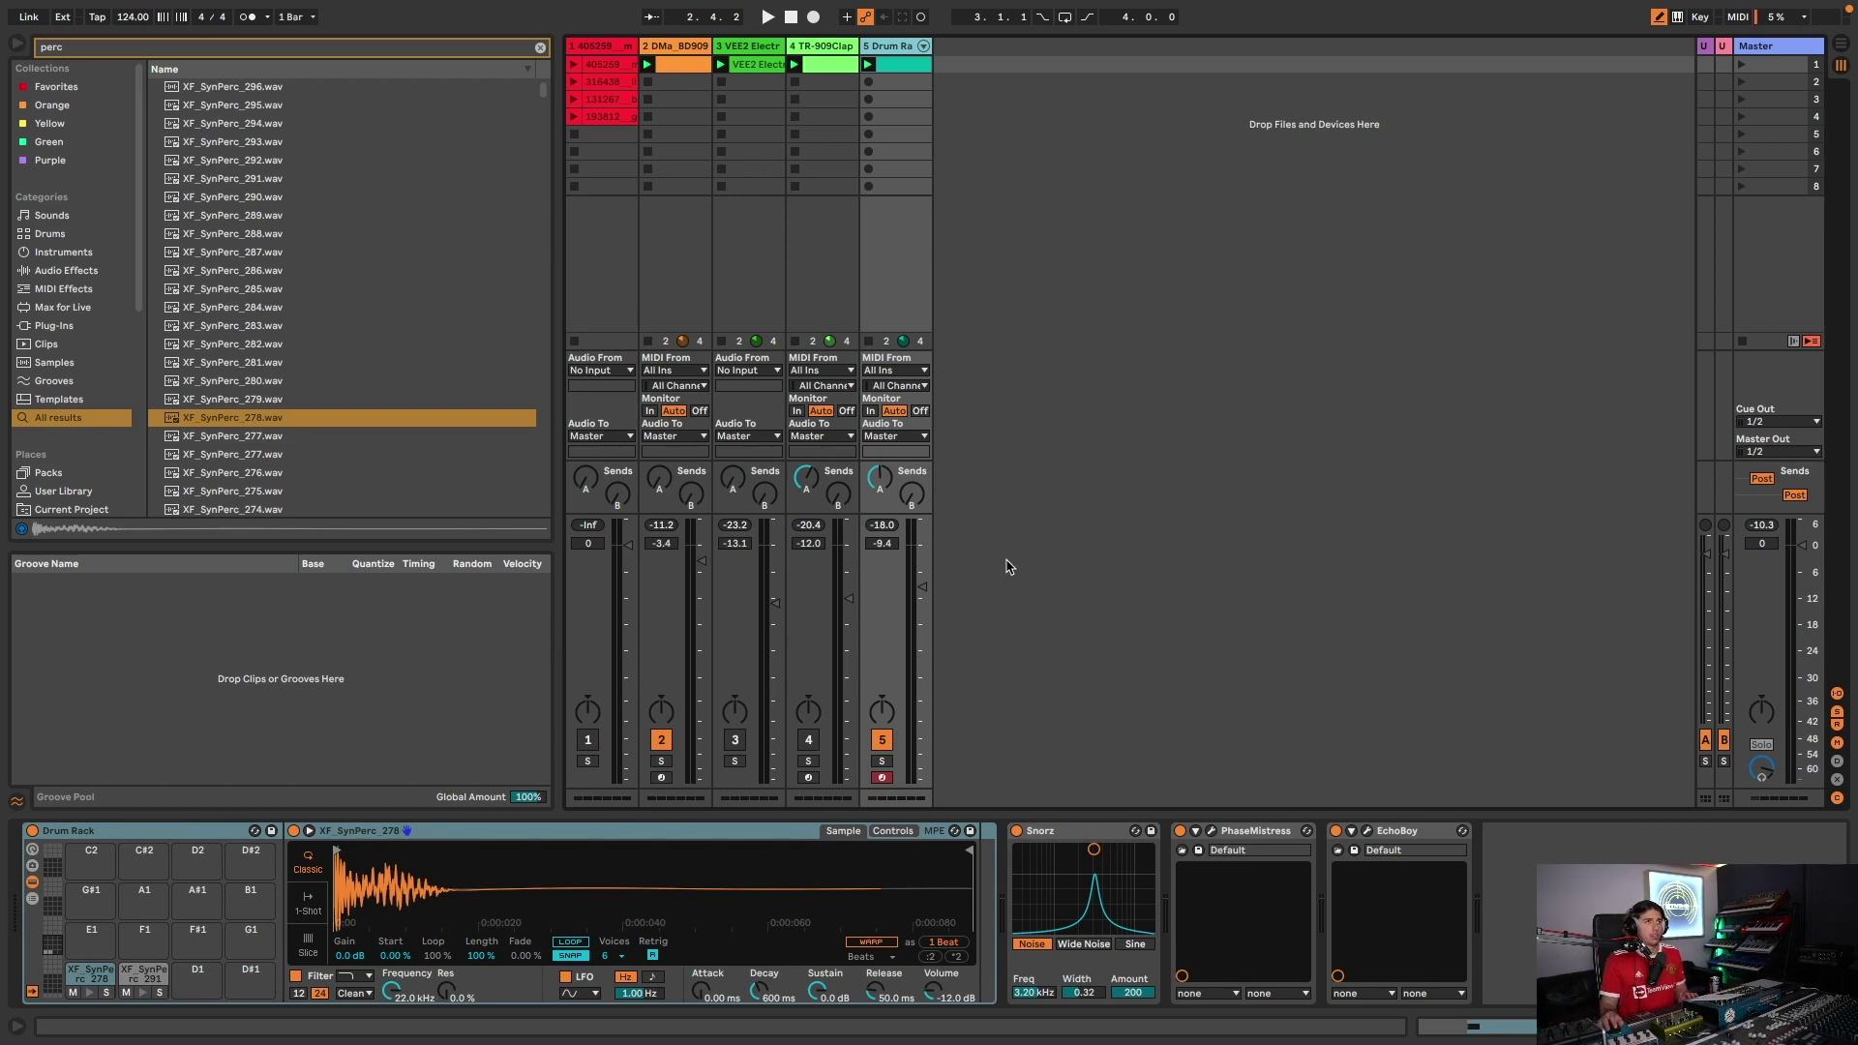
left_click(19, 44)
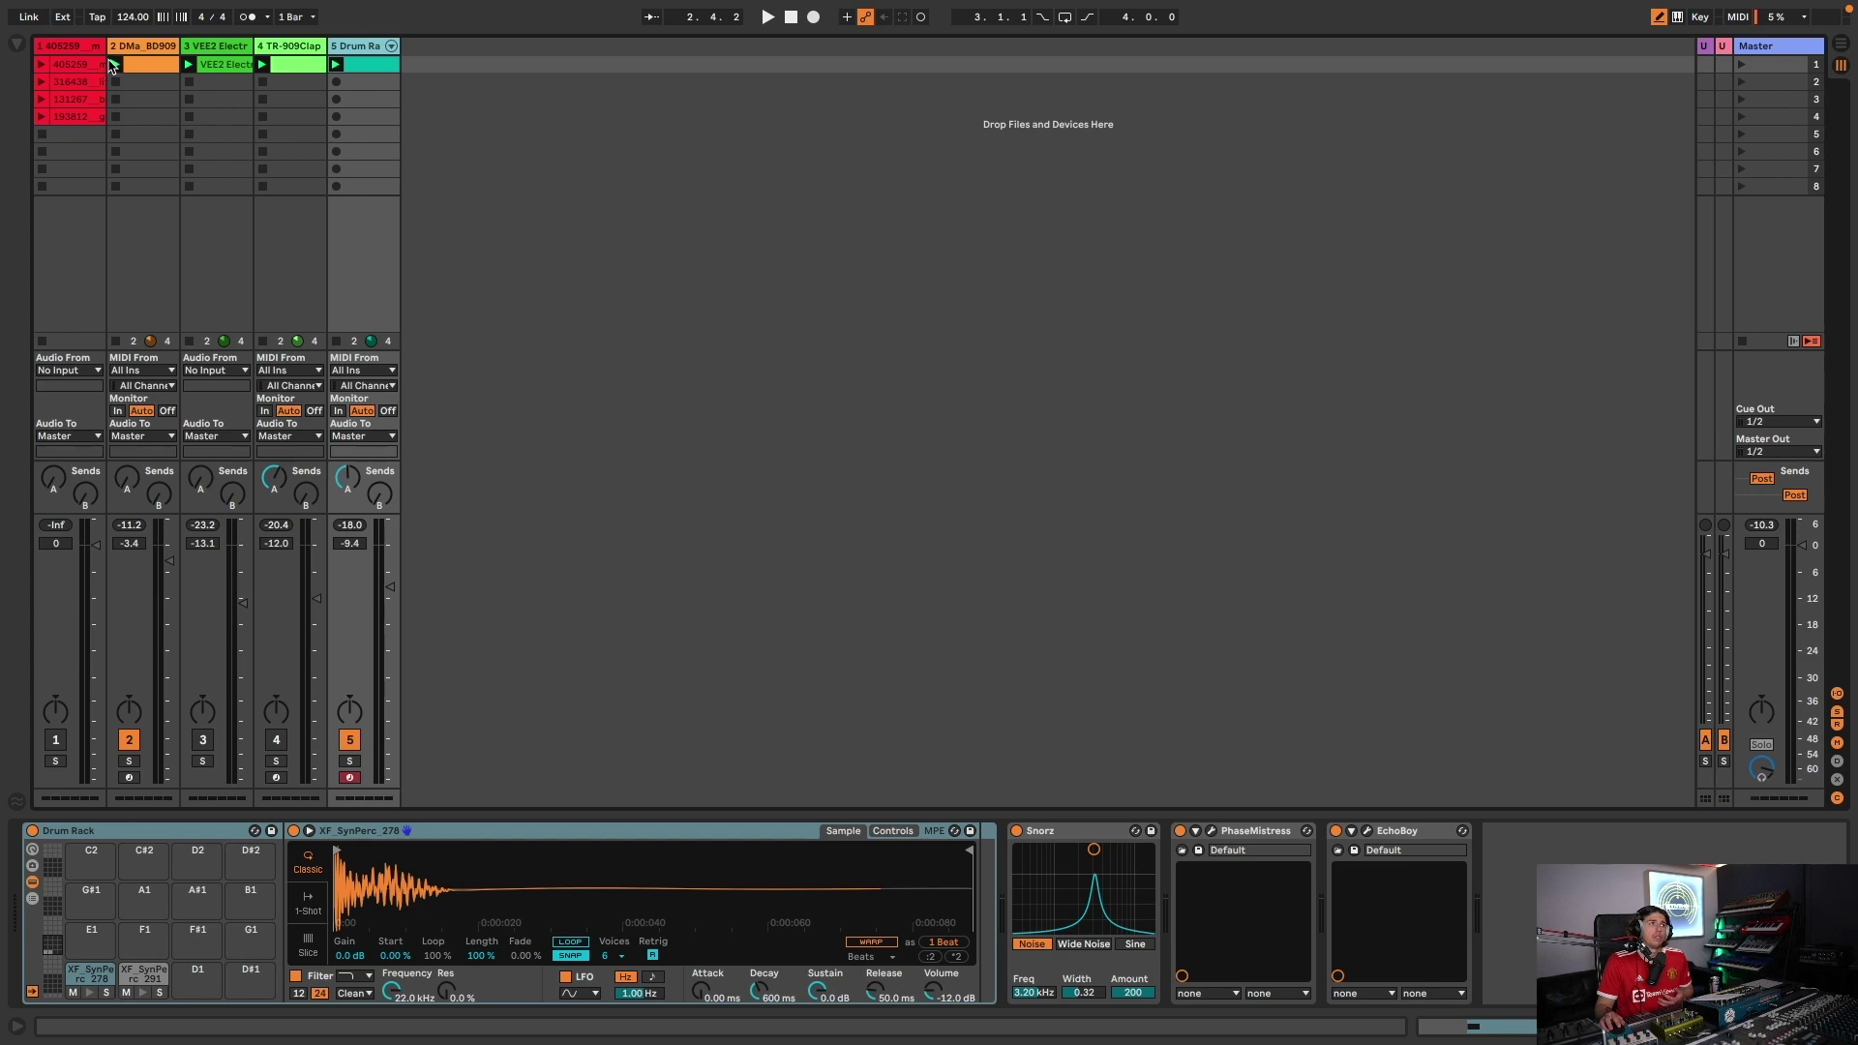
- Audition the first, third and fourth vocal clips on track 1 with the track soloed, then unsolo it
left_click(40, 66)
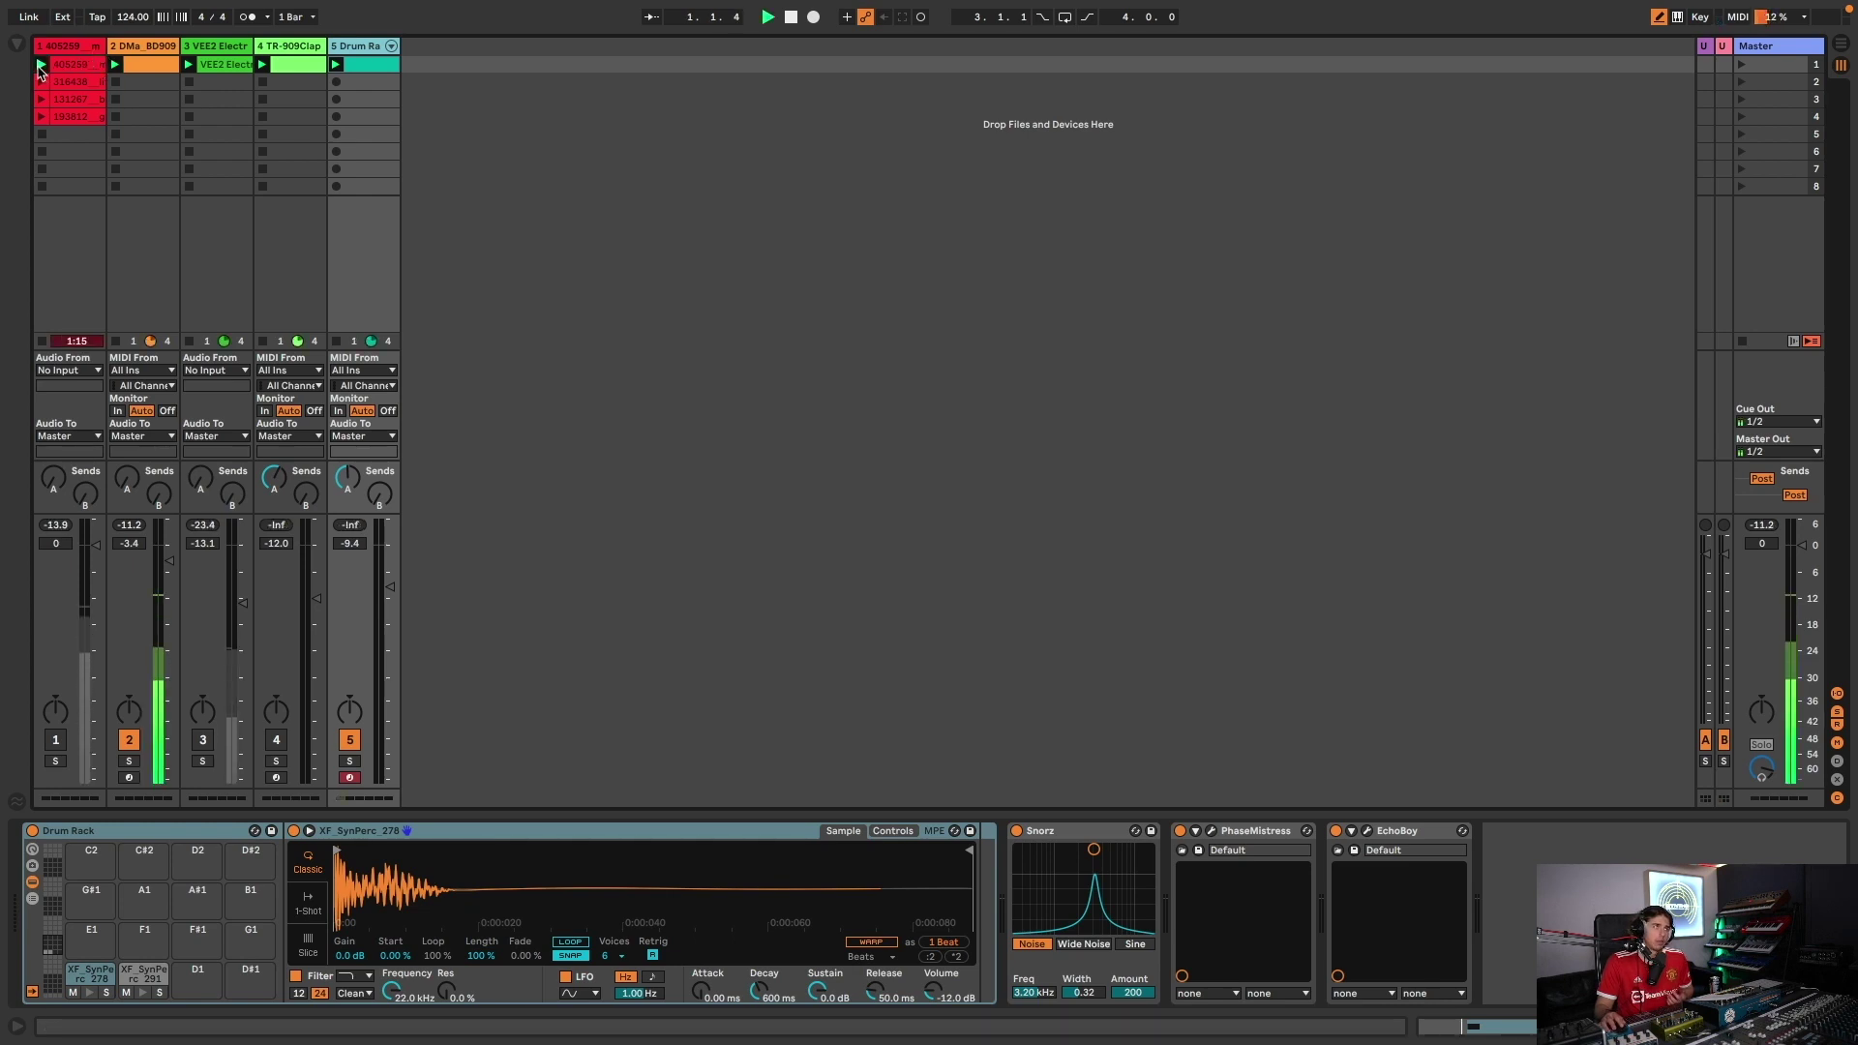
left_click(56, 761)
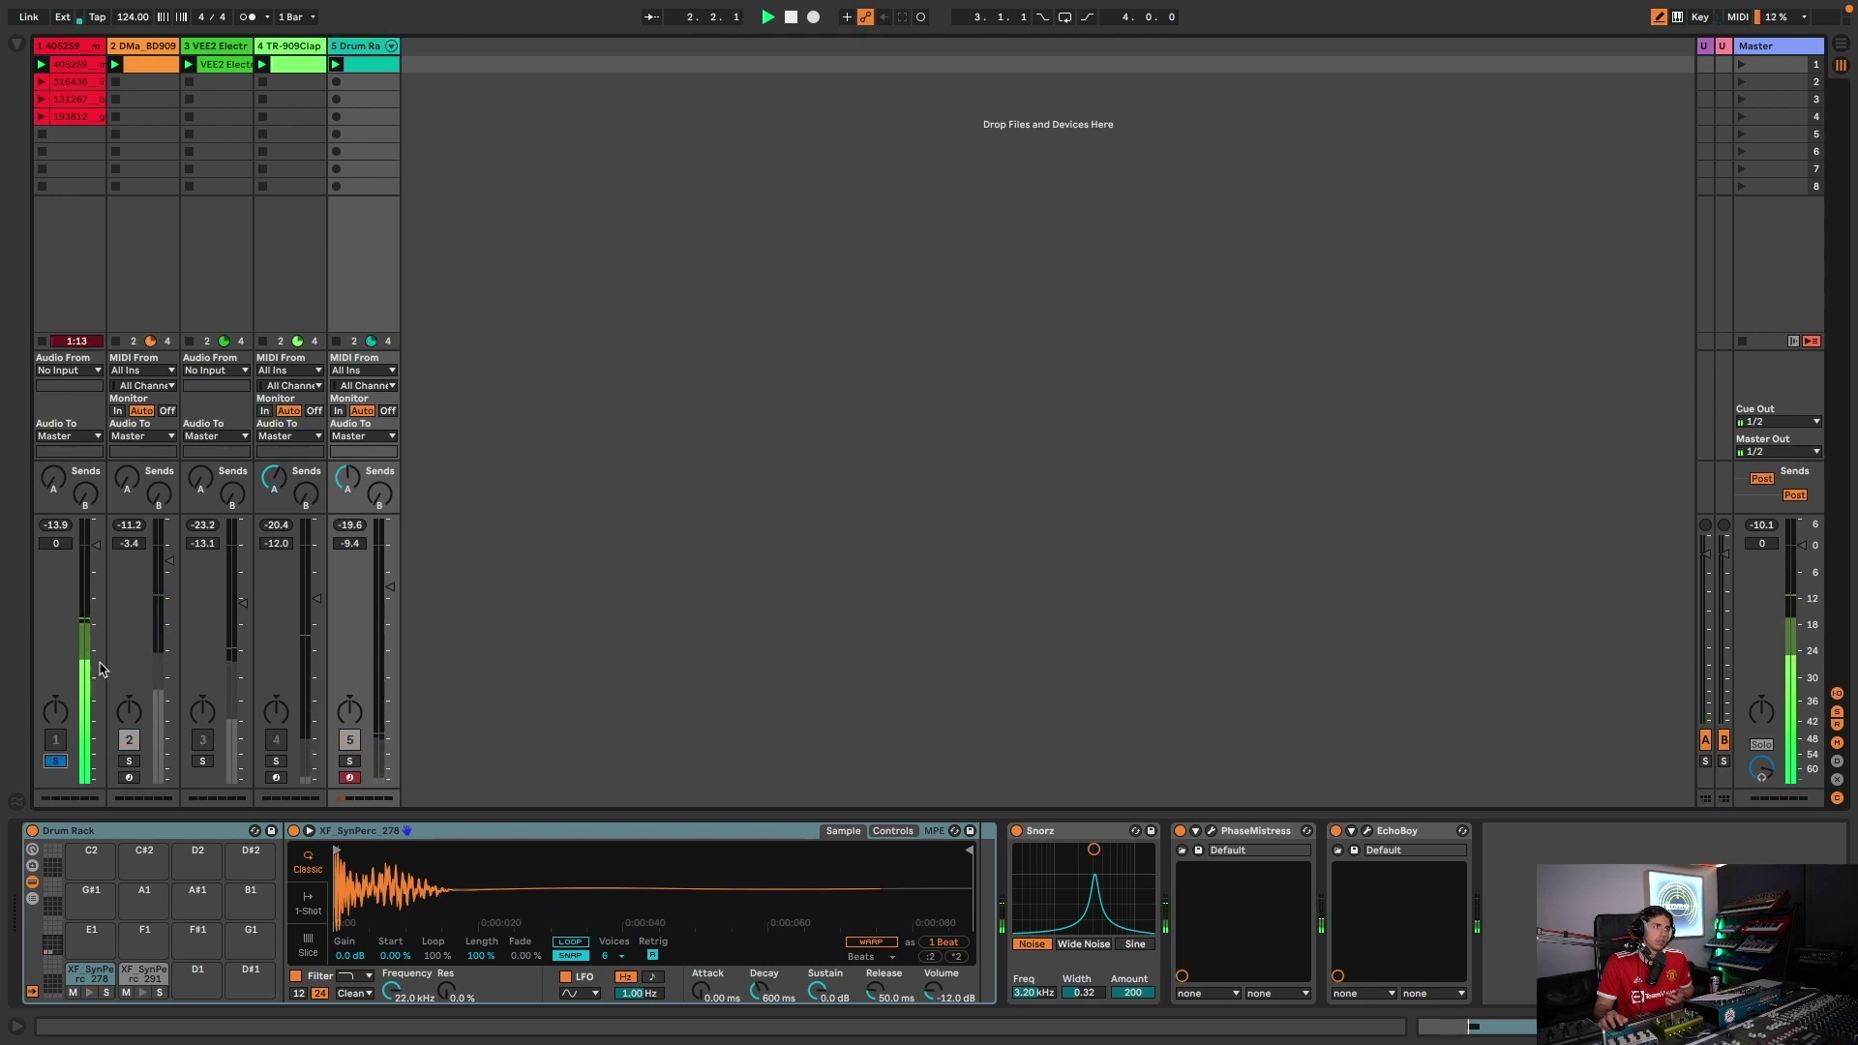
left_click(41, 99)
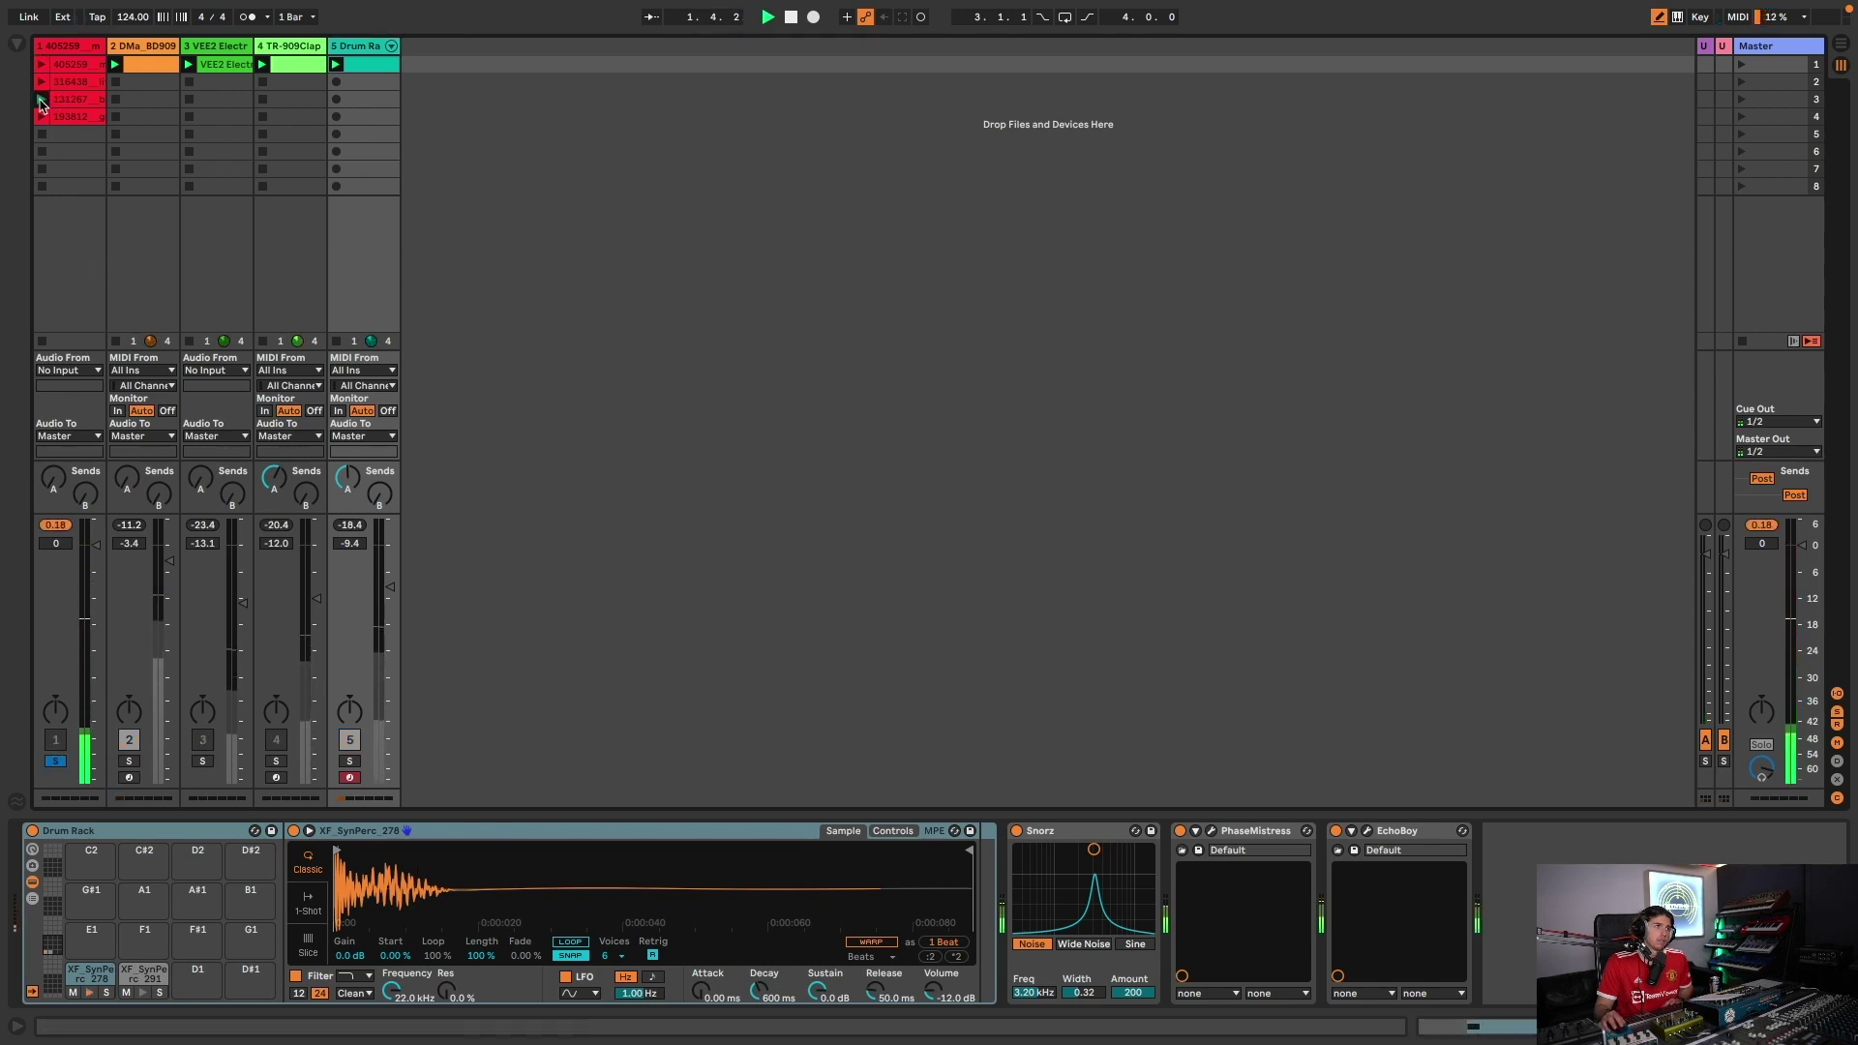
left_click(41, 116)
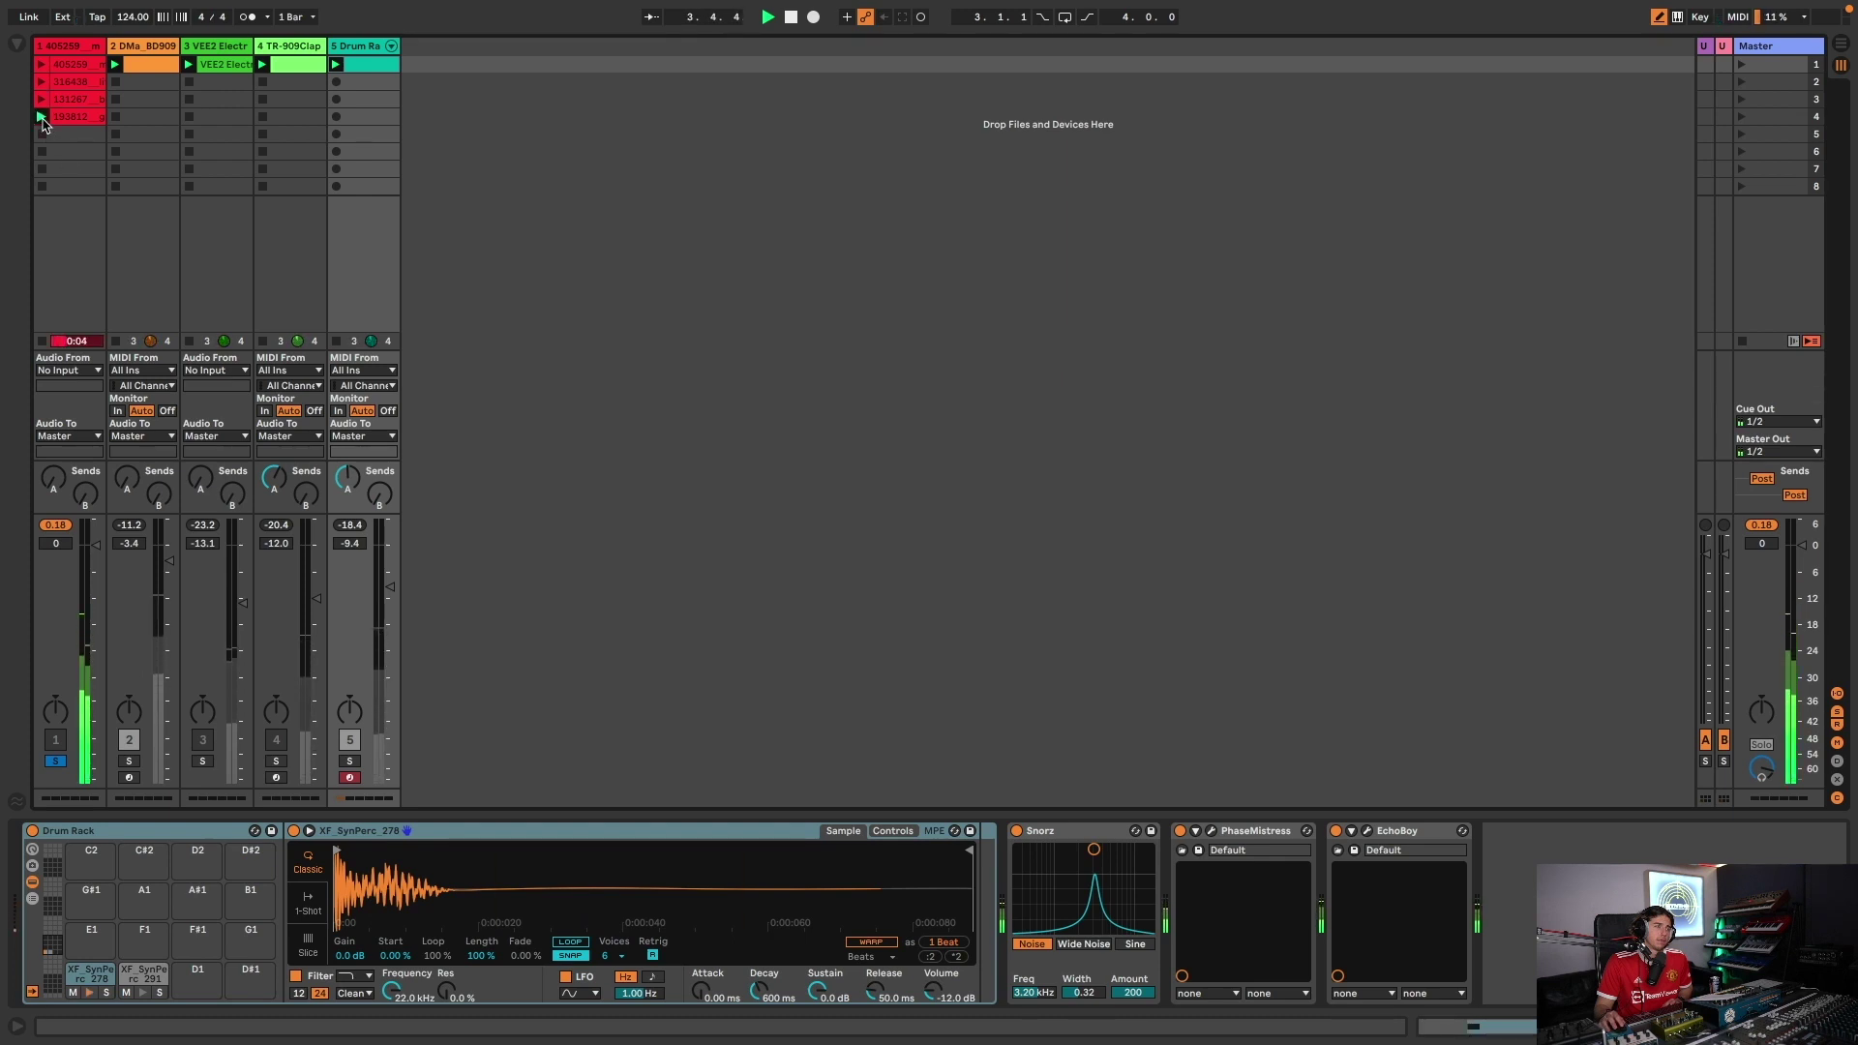
left_click(56, 762)
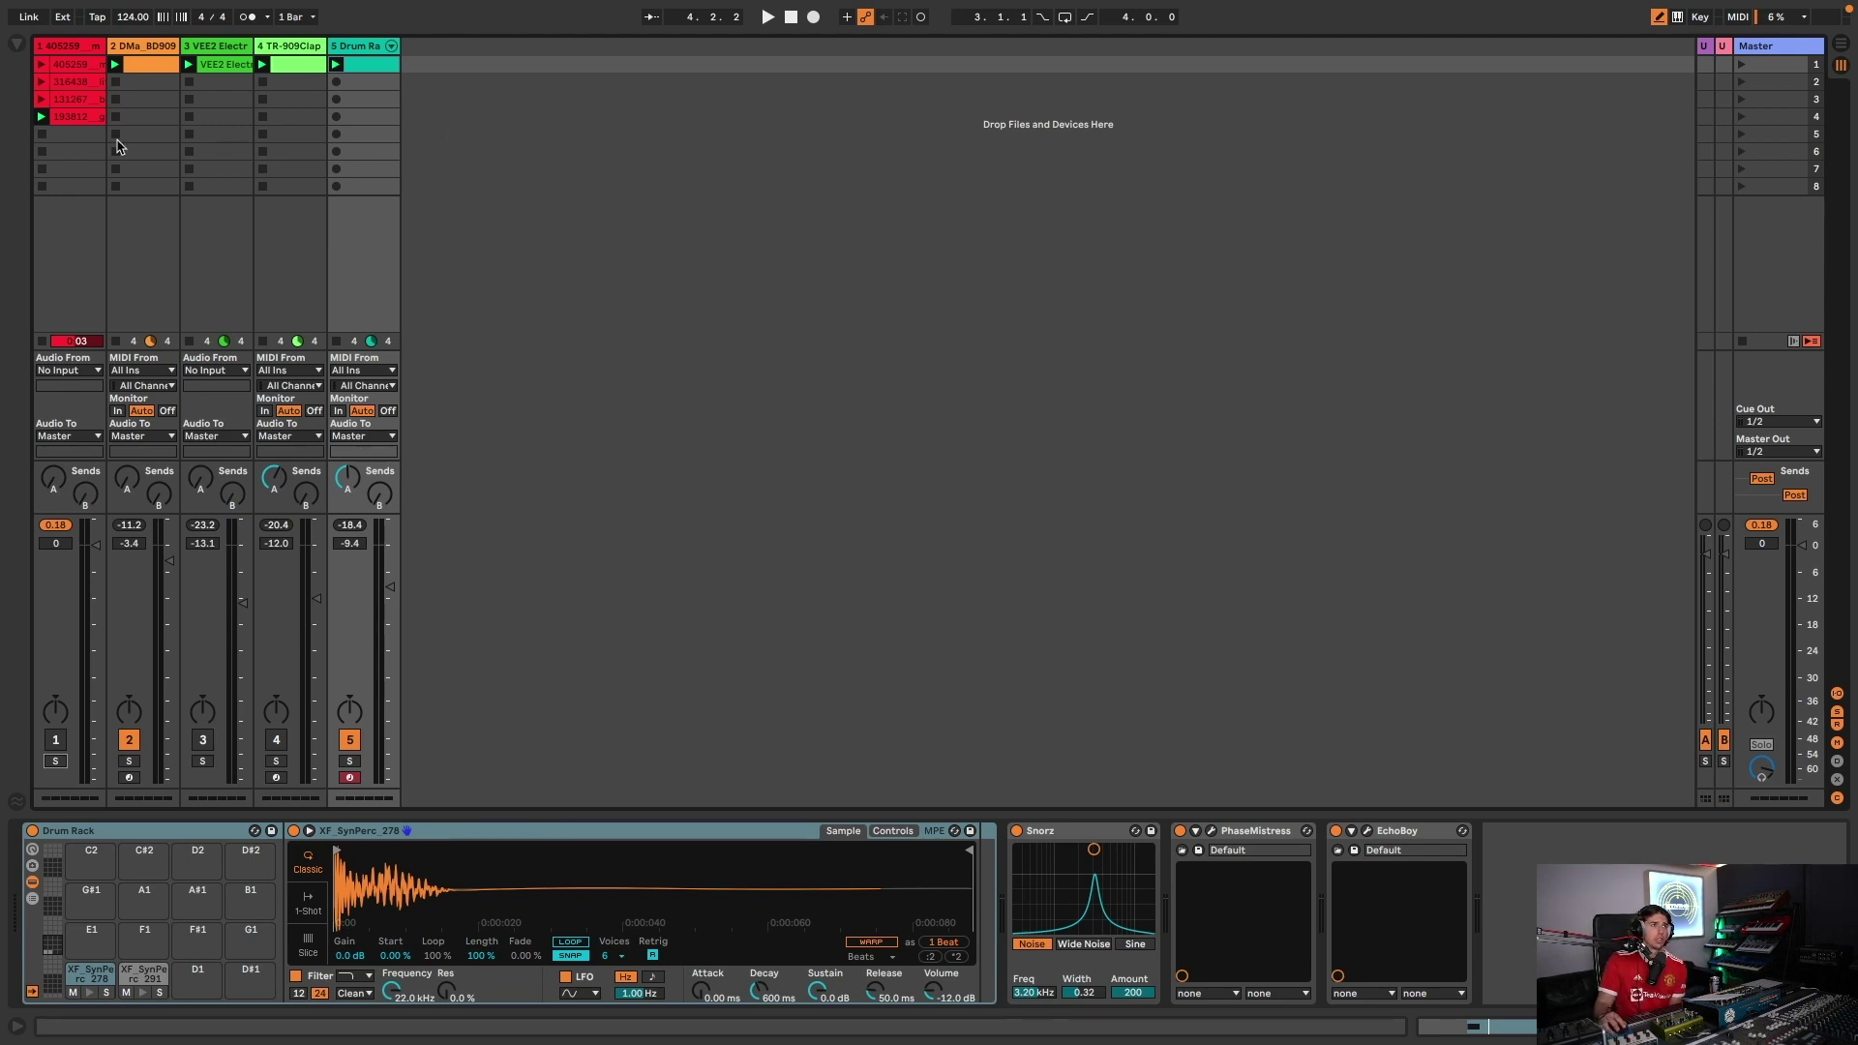
- Move the fourth clip of track 1 onto a new audio track and turn off its Warp
left_click_drag(64, 118, 475, 66)
double_click(469, 64)
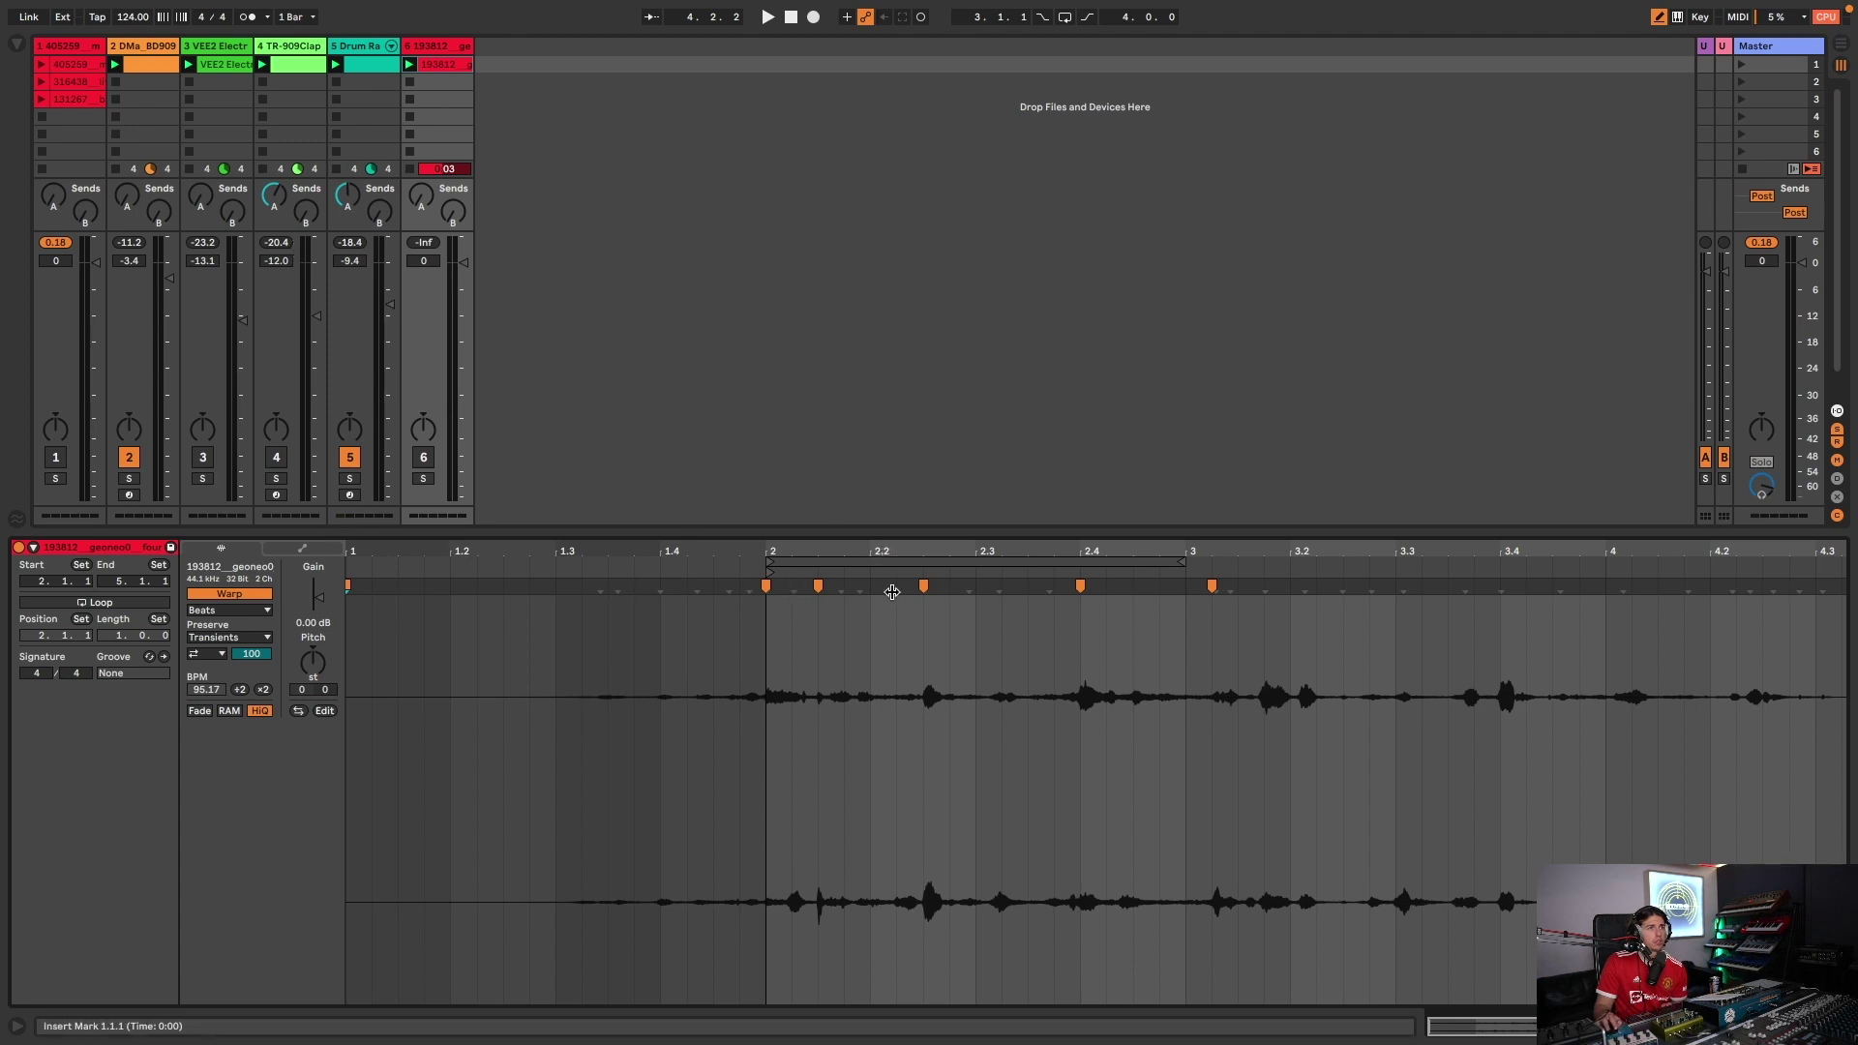
left_click(244, 594)
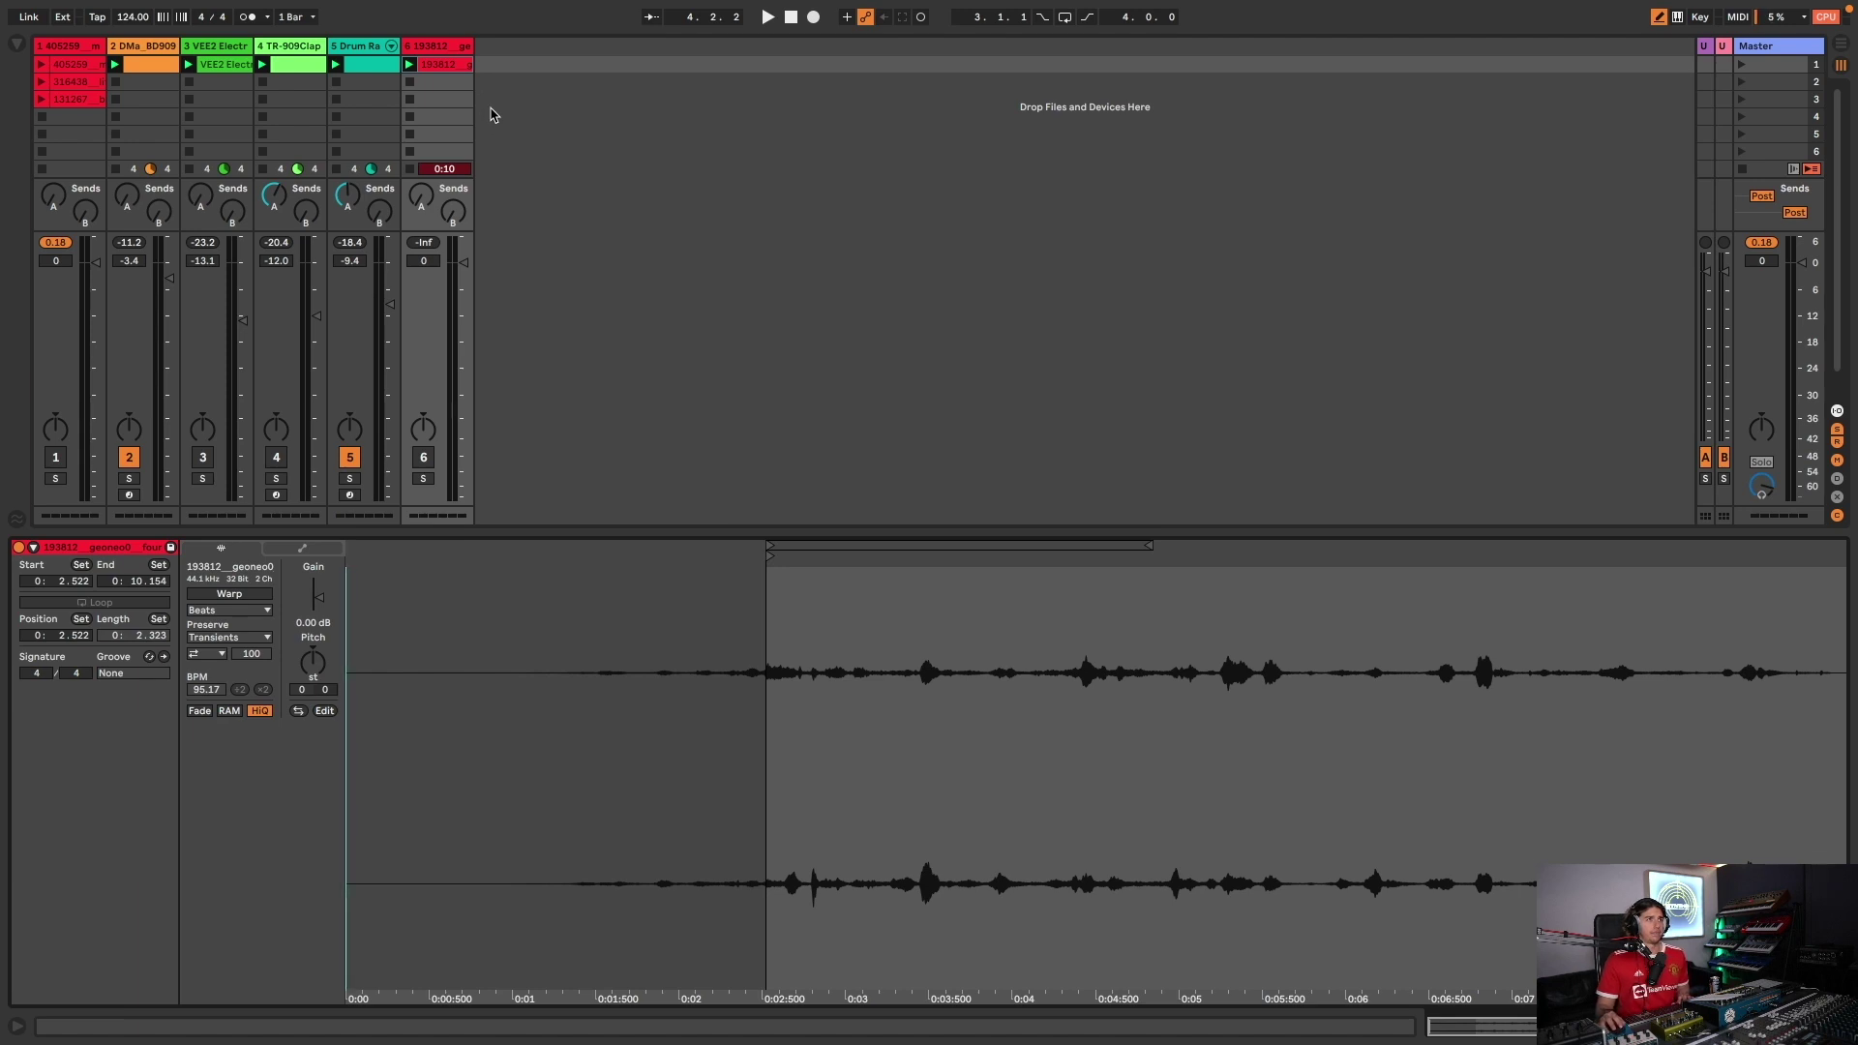
- Activate track 6 and move the whispering clip's start marker to 5.229 s during playback
key("space")
left_click_drag(768, 553, 656, 557)
left_click(424, 459)
left_click_drag(657, 556, 1219, 558)
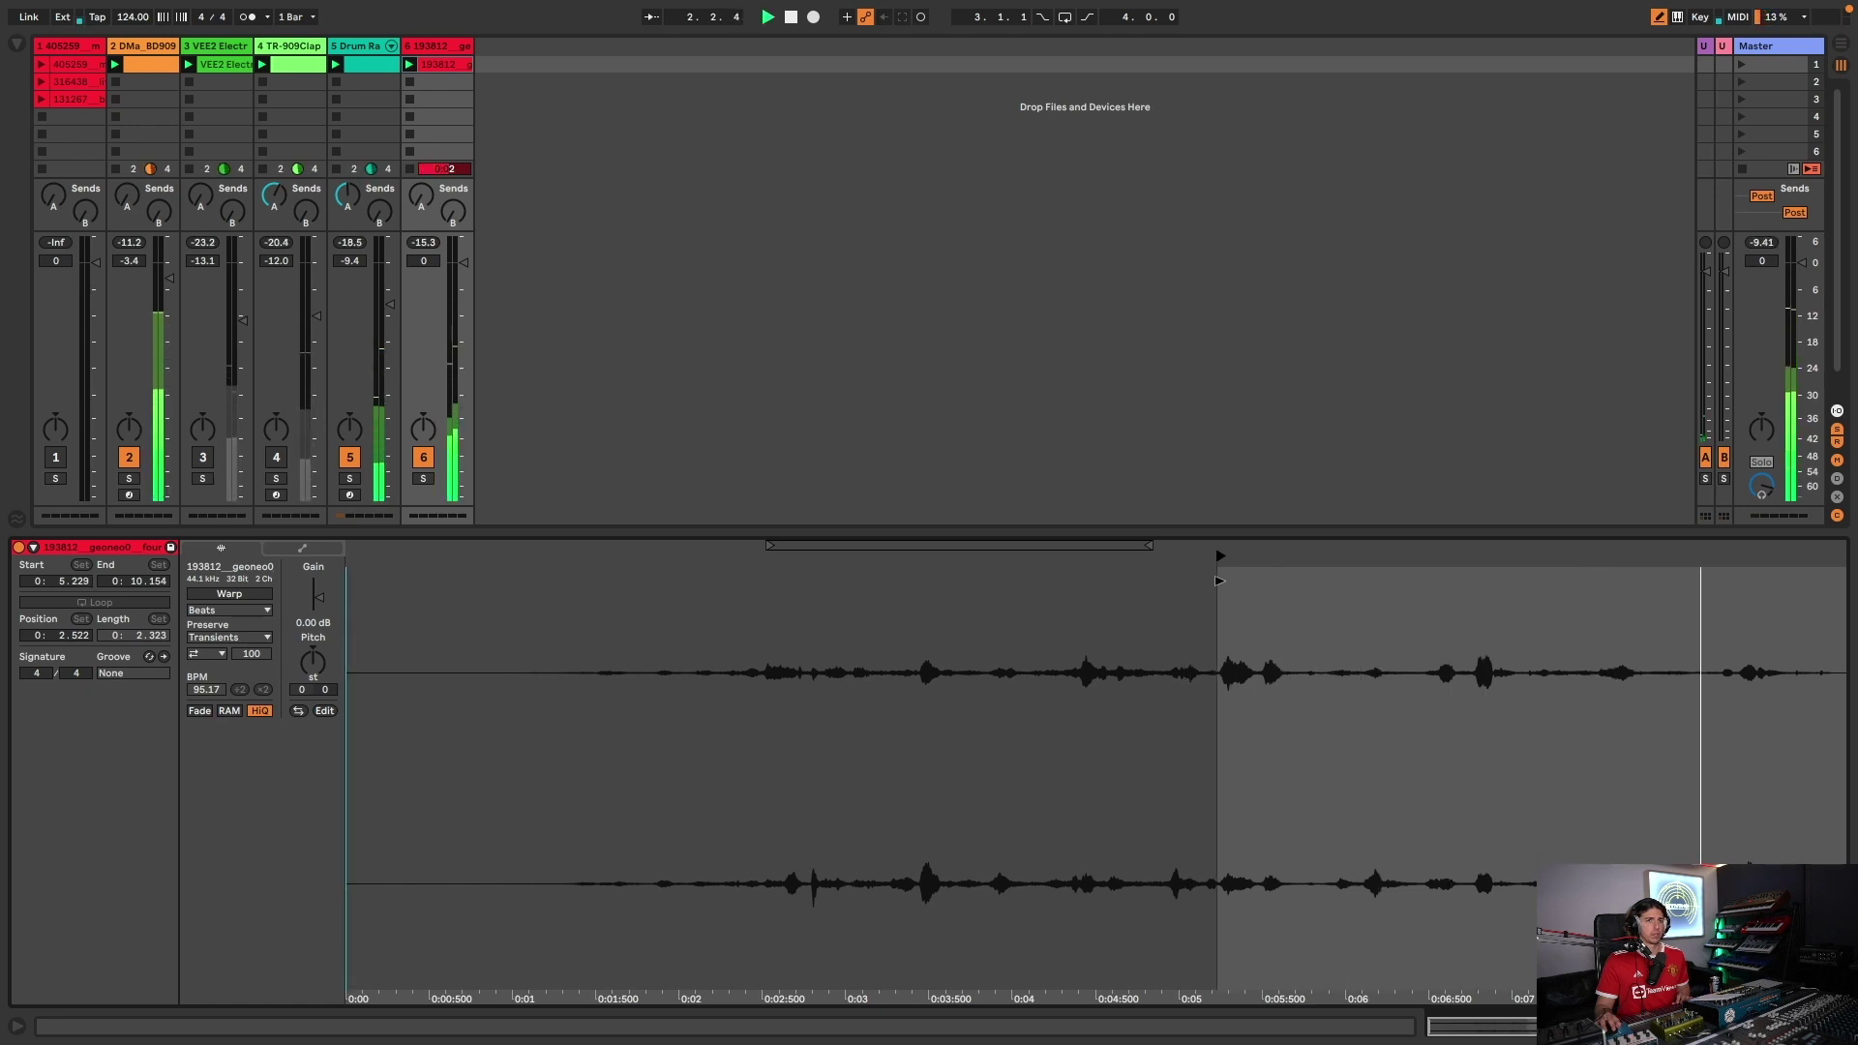
key("space")
- Insert a MIDI track, load track 6's whispering sample into it as an instrument, and deactivate track 6
key("super+alt+l")
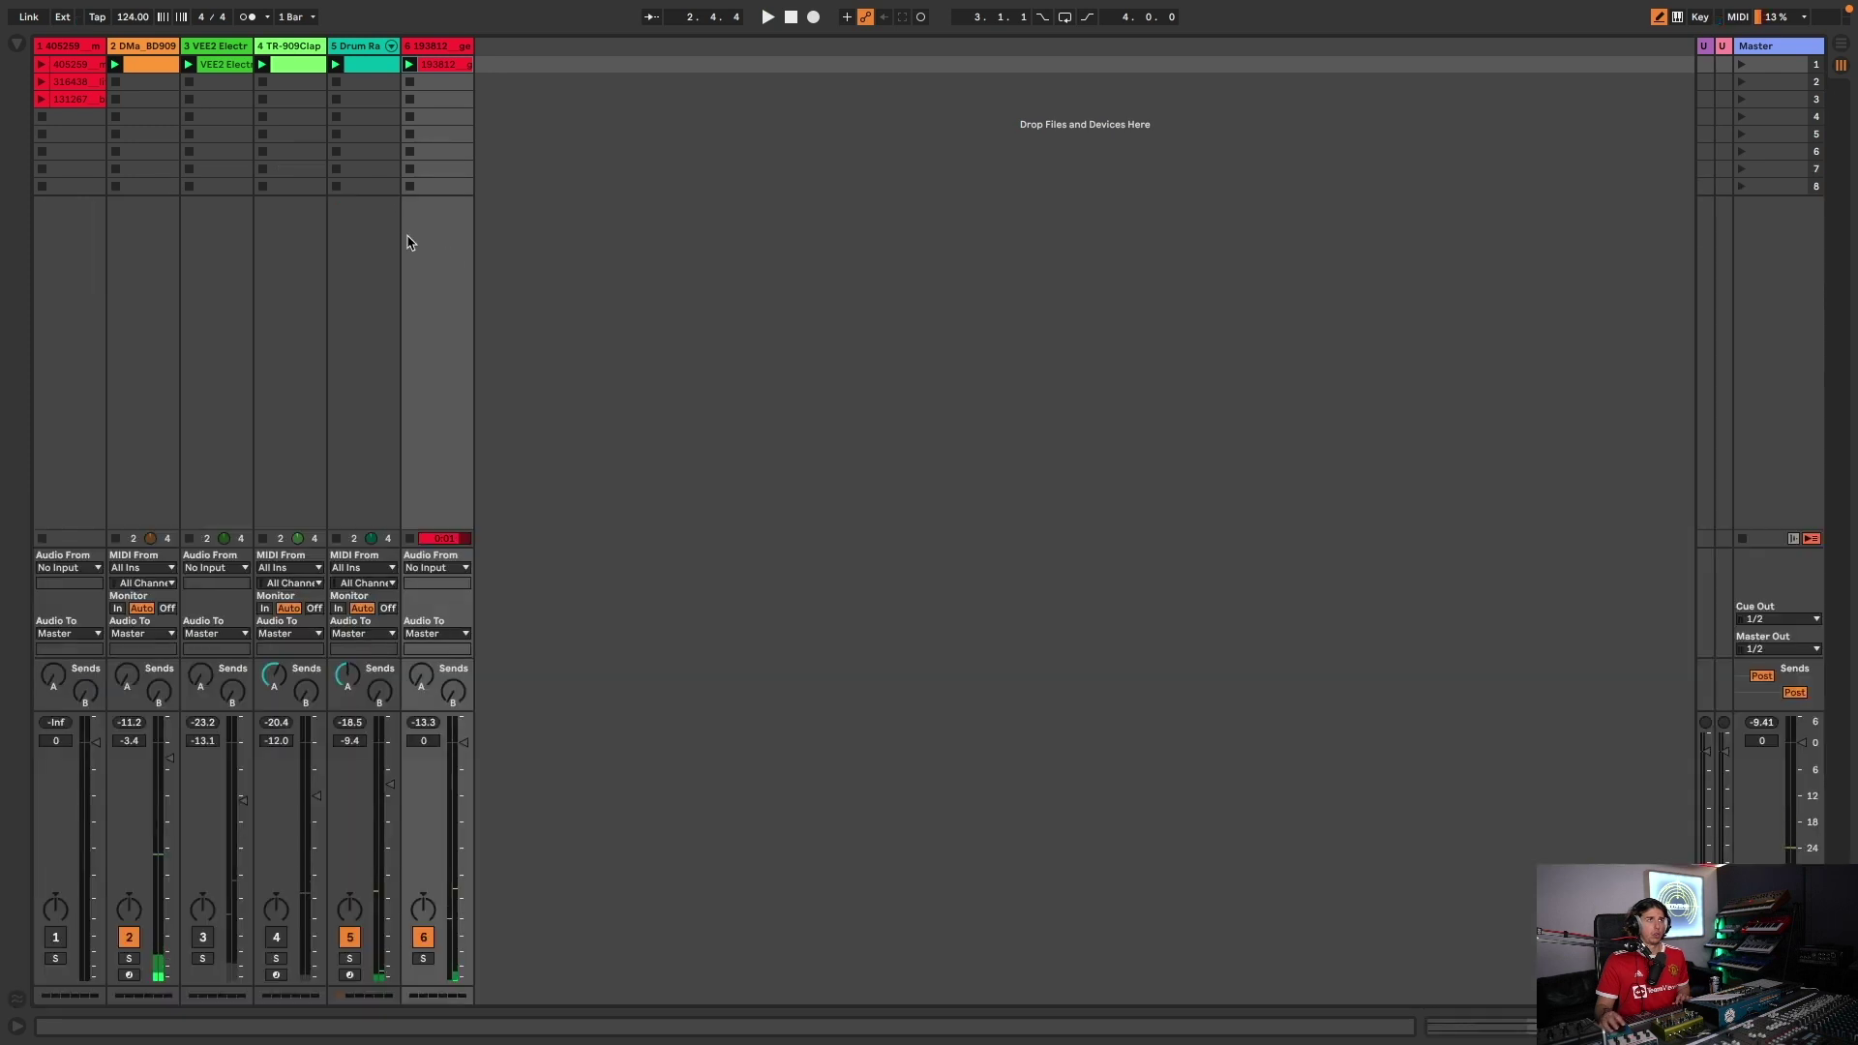
right_click(517, 47)
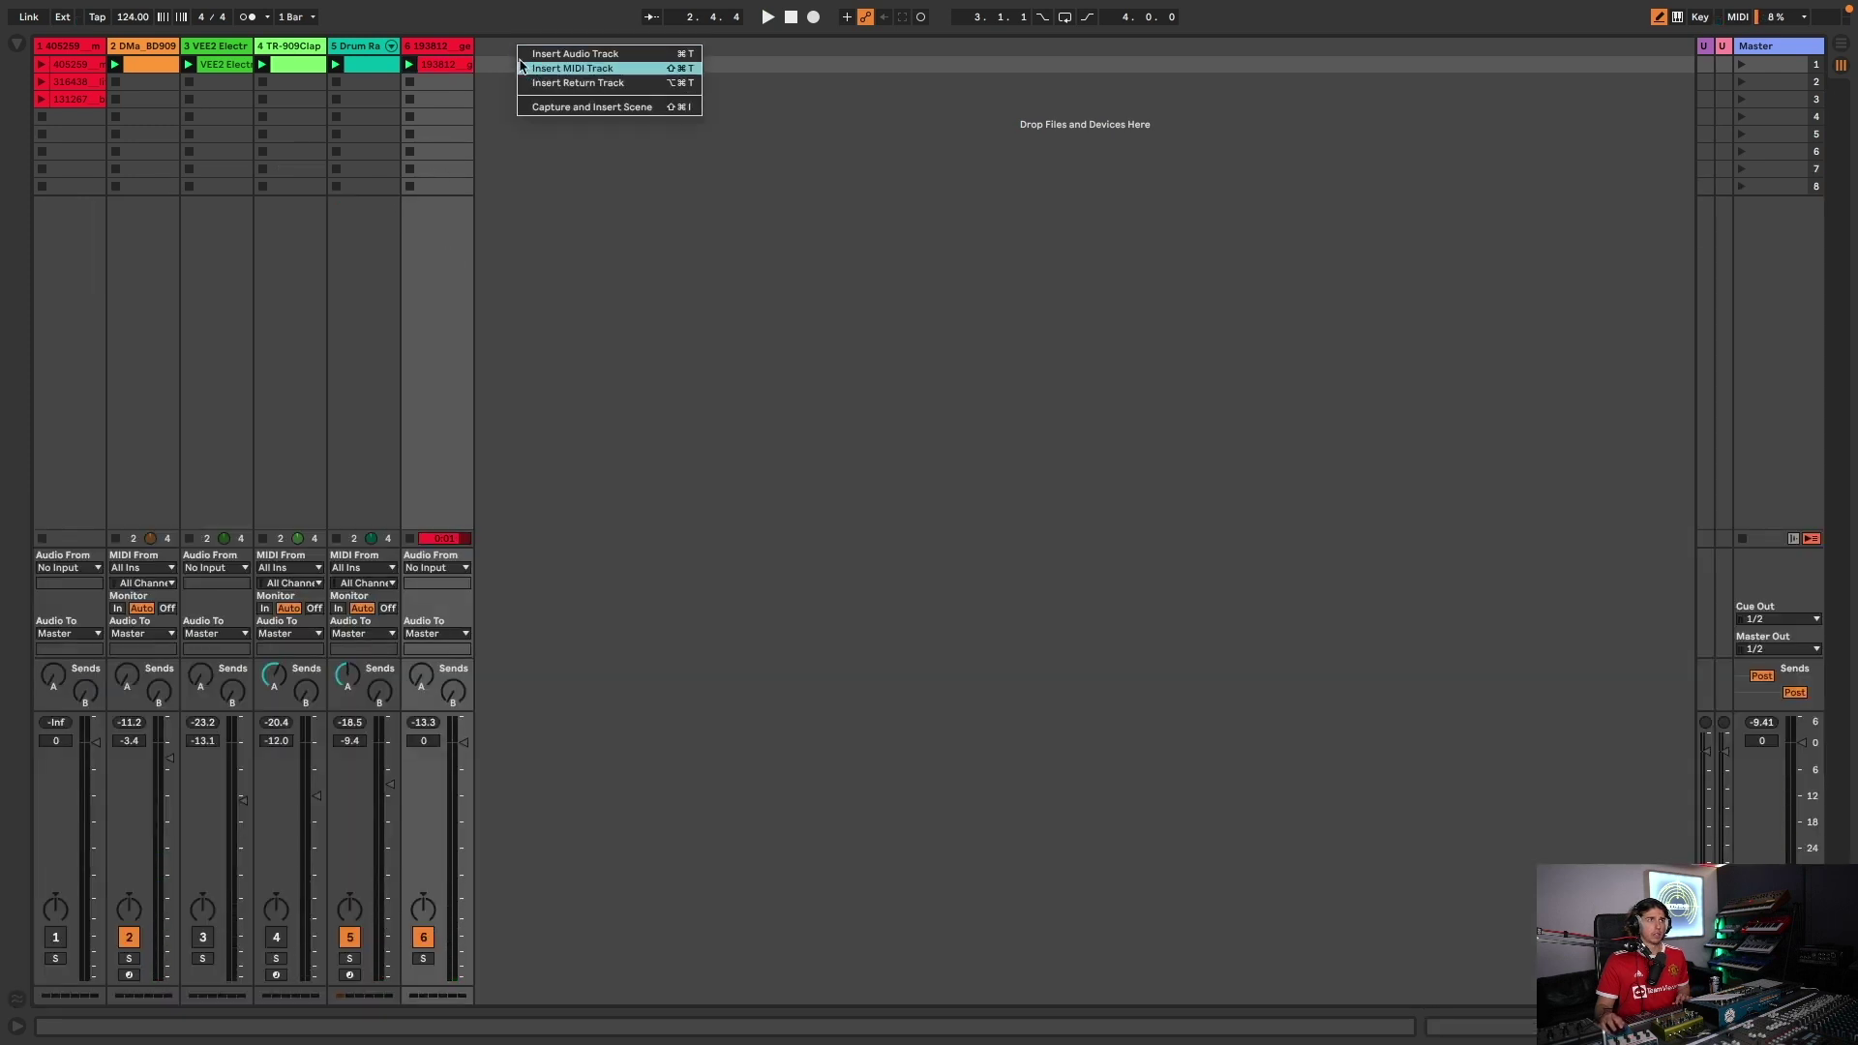
left_click(521, 66)
key("super+alt+l")
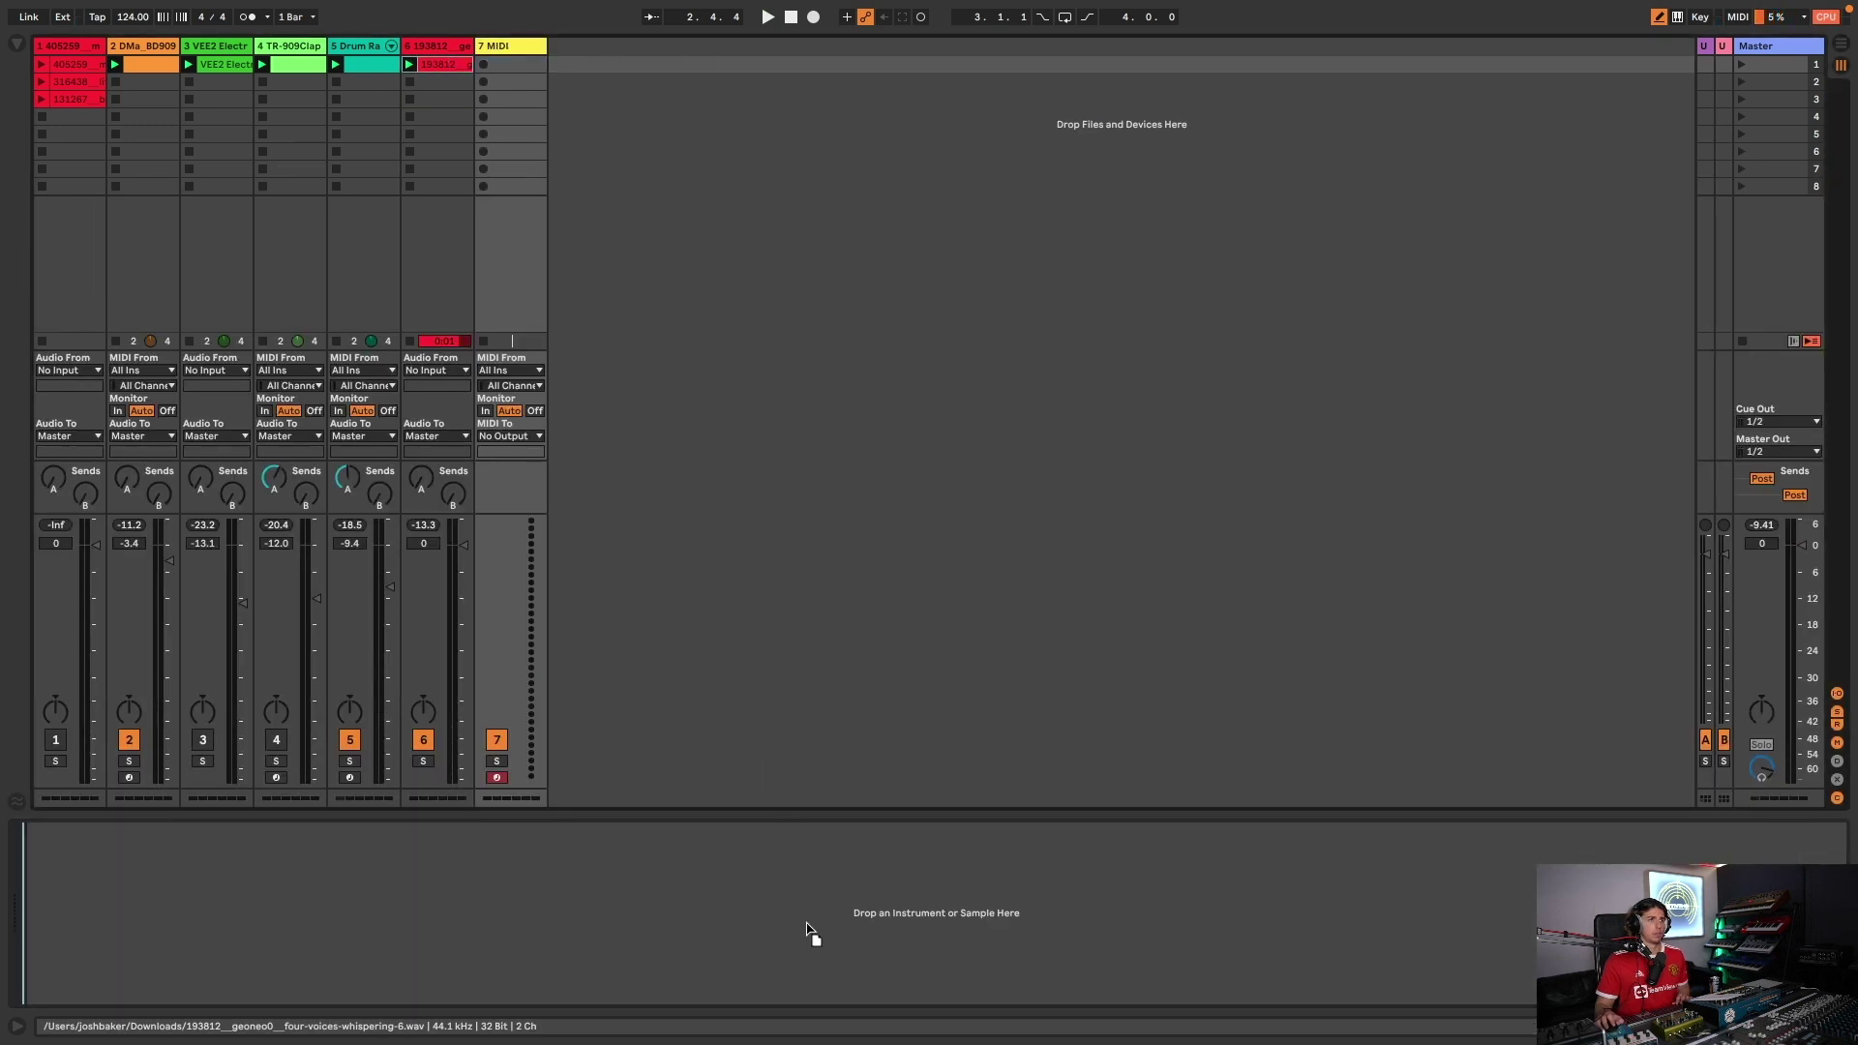
left_click_drag(806, 930, 806, 931)
left_click(423, 740)
- Create a MIDI clip on the sampler track and draw C3 notes at 1, 1.2, 1.2.4 and 1.3.3
double_click(533, 64)
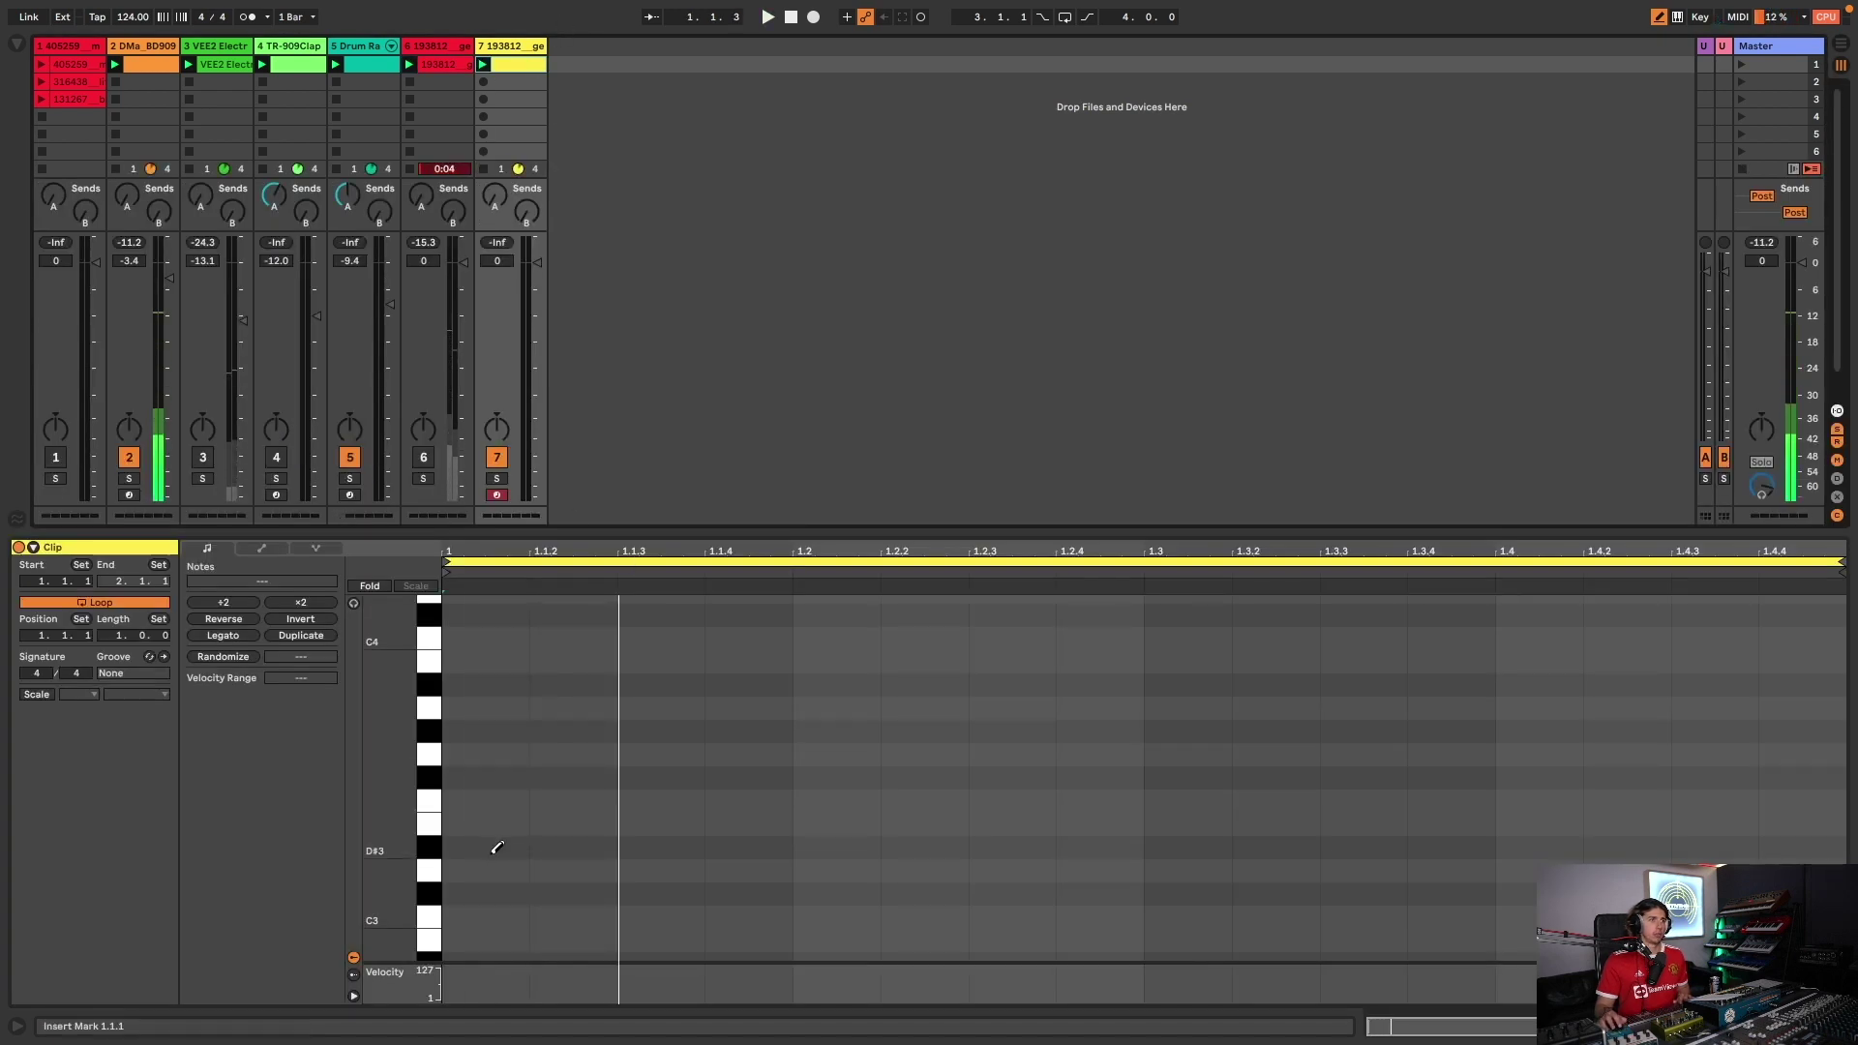
left_click(484, 918)
left_click(835, 917)
key("space")
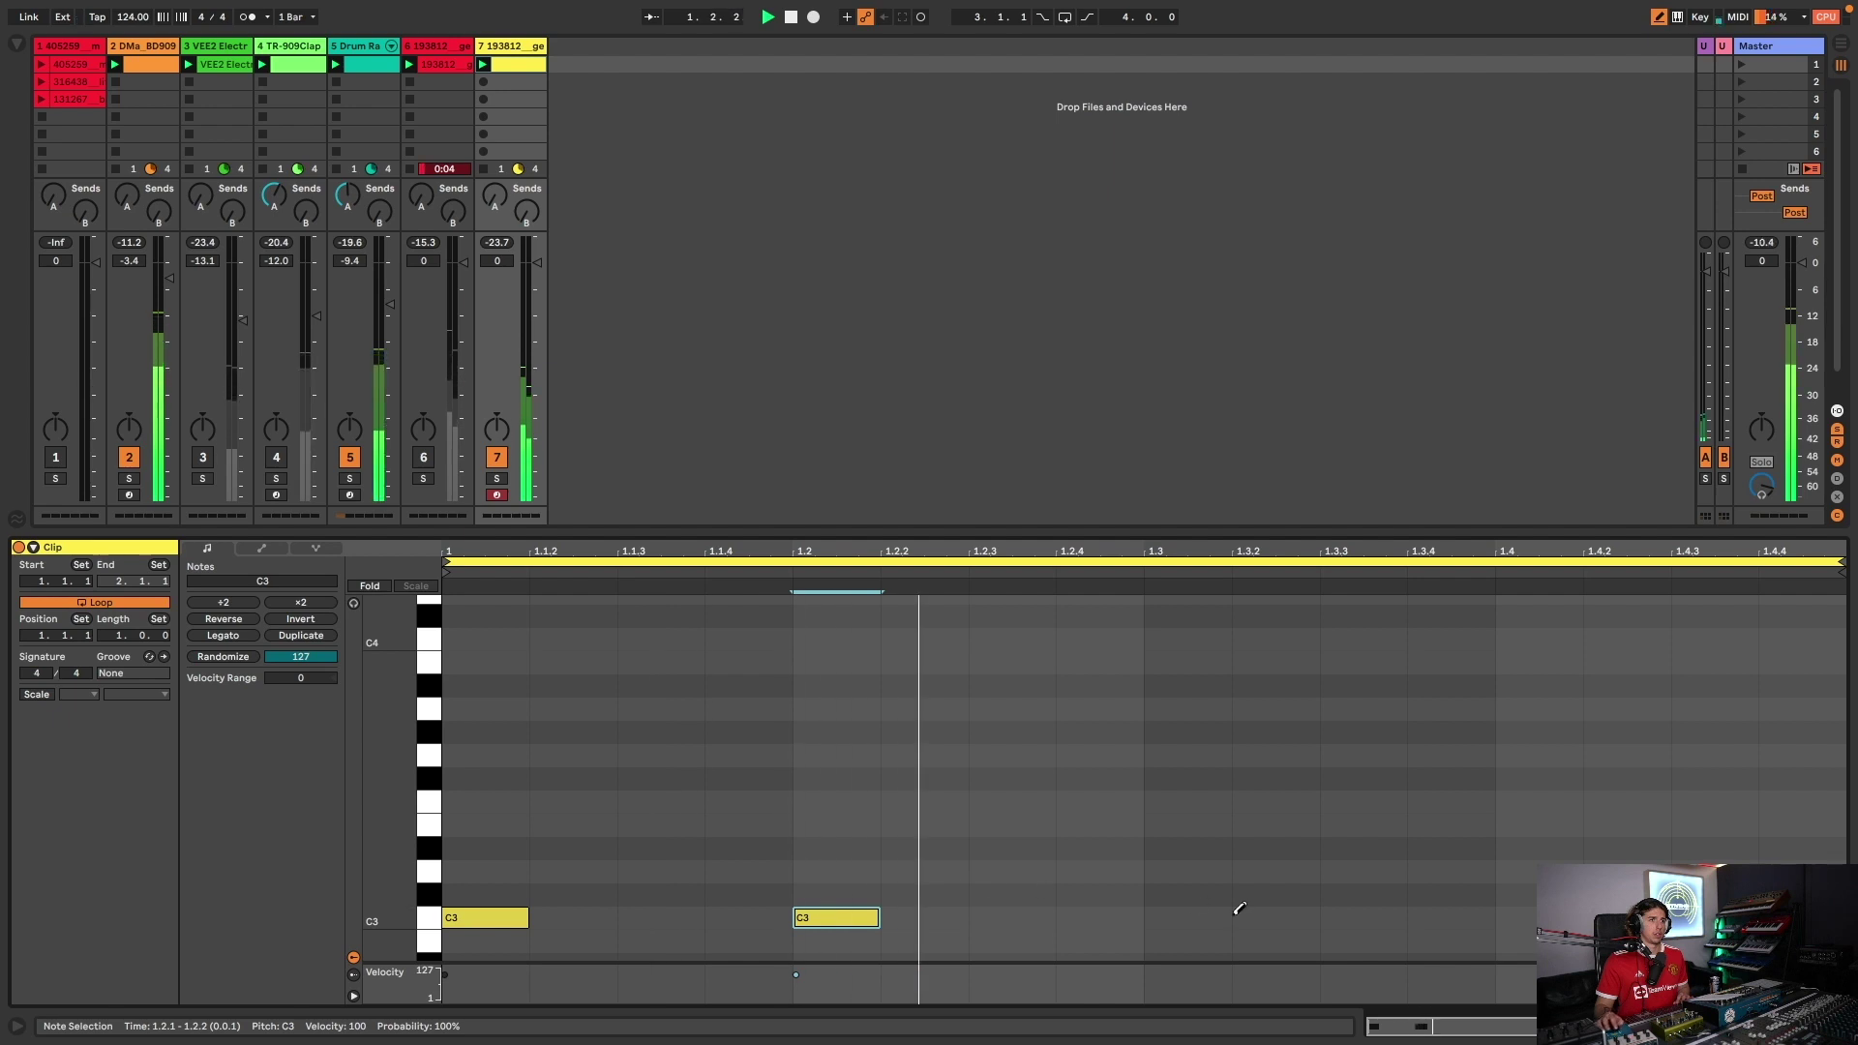
left_click(1152, 914)
left_click(1099, 917)
left_click(1363, 917)
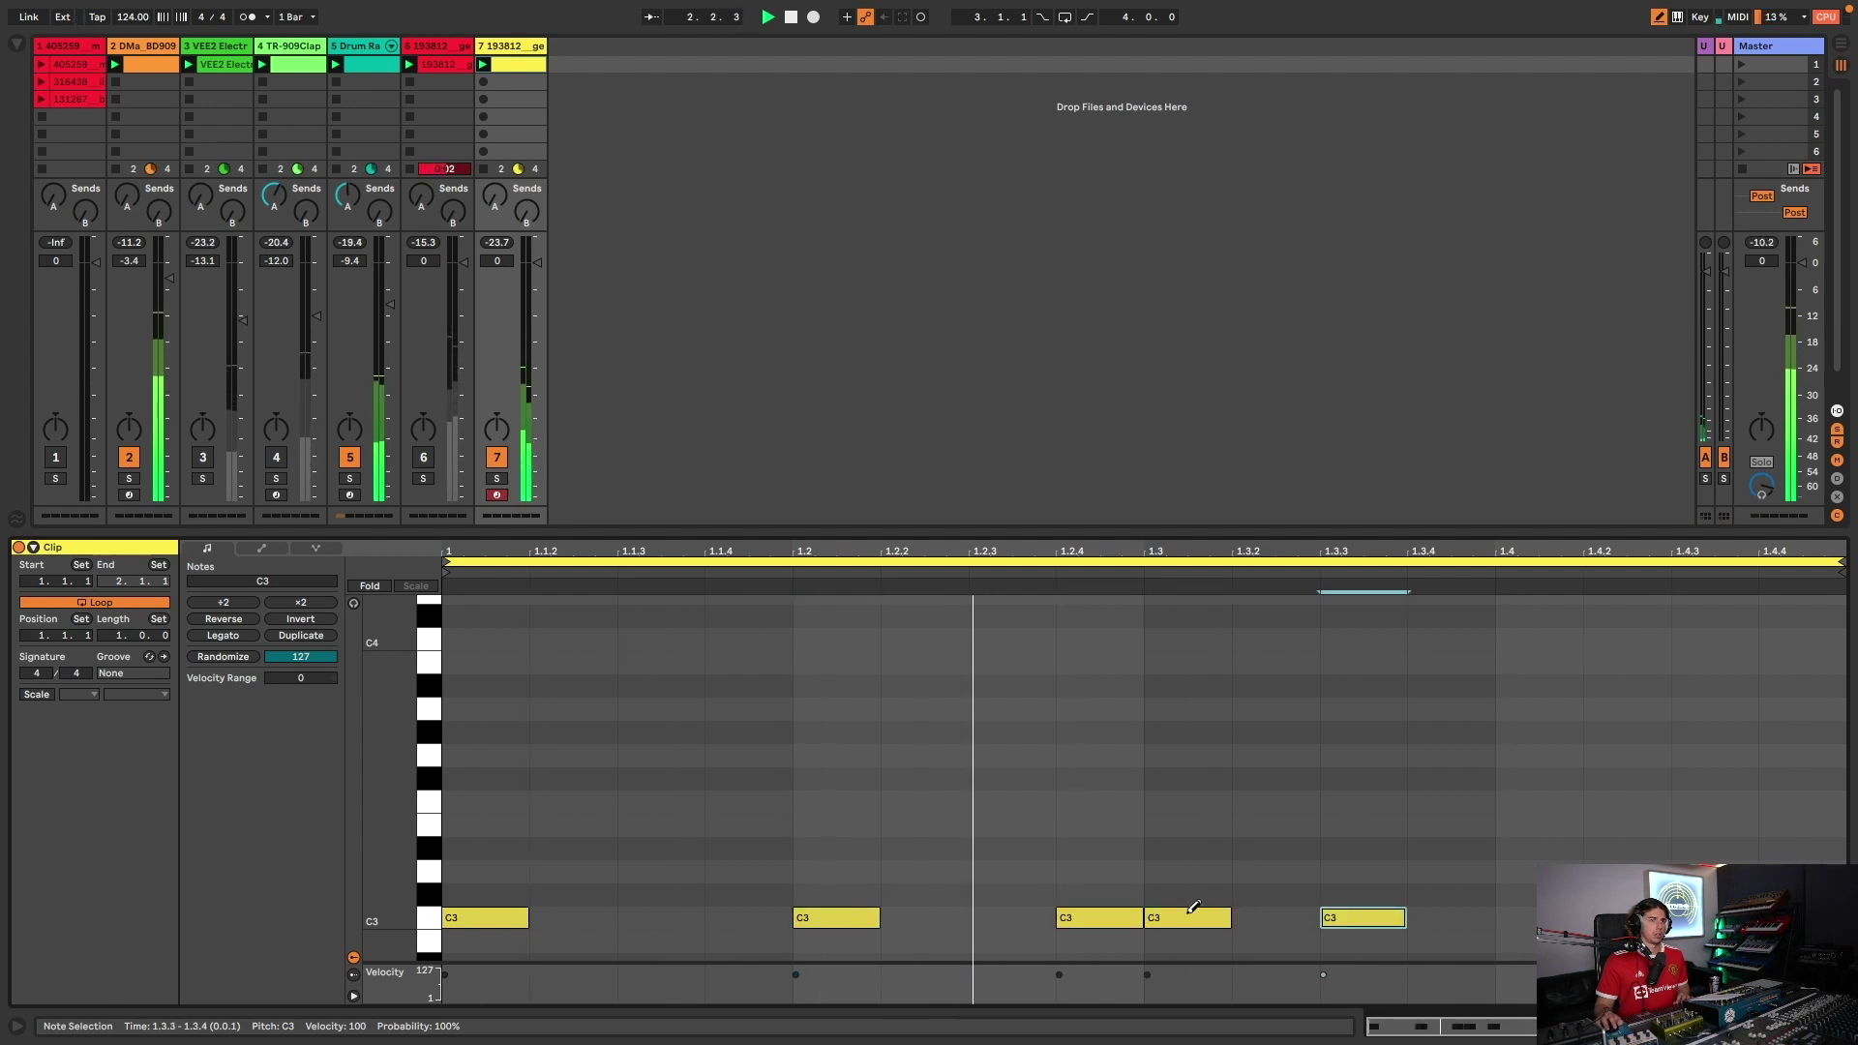
left_click(1189, 914)
- Try different start points for the whispering sample in Simpler, ending with the marker at the sample's beginning
key("shift+Tab")
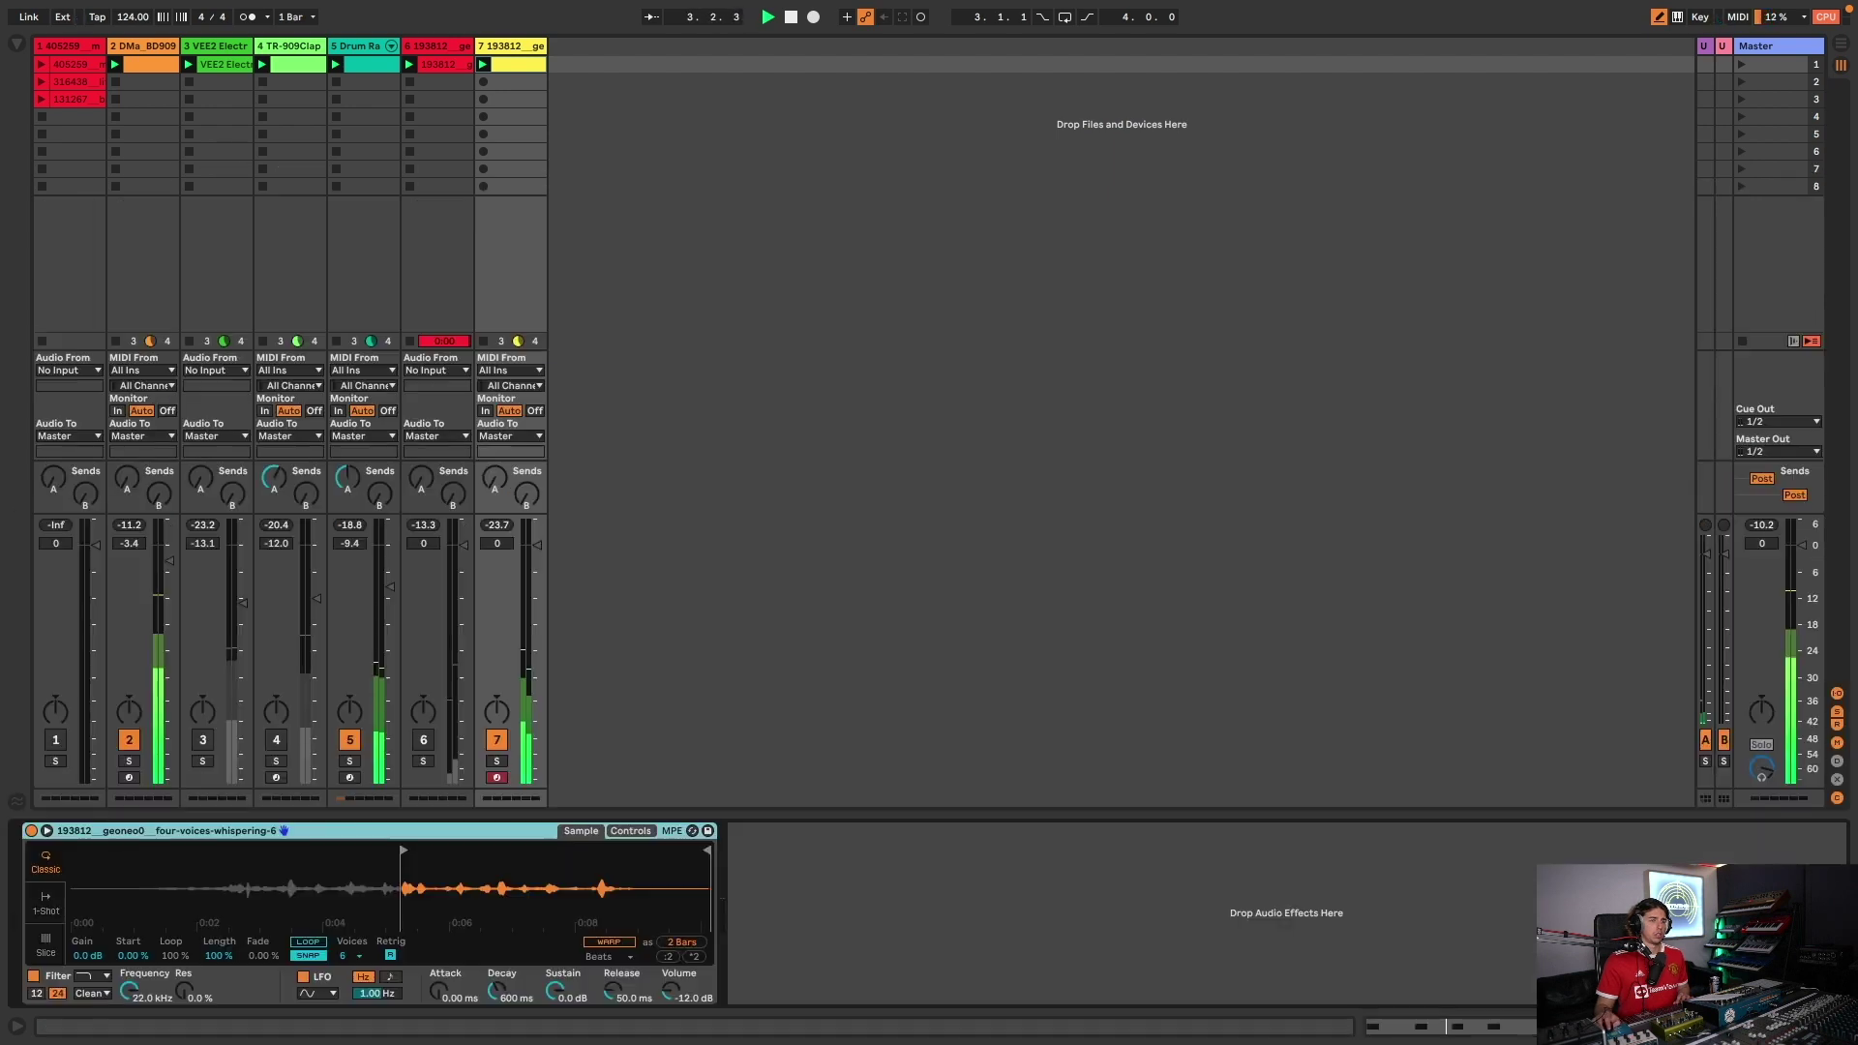
left_click_drag(405, 850, 430, 849)
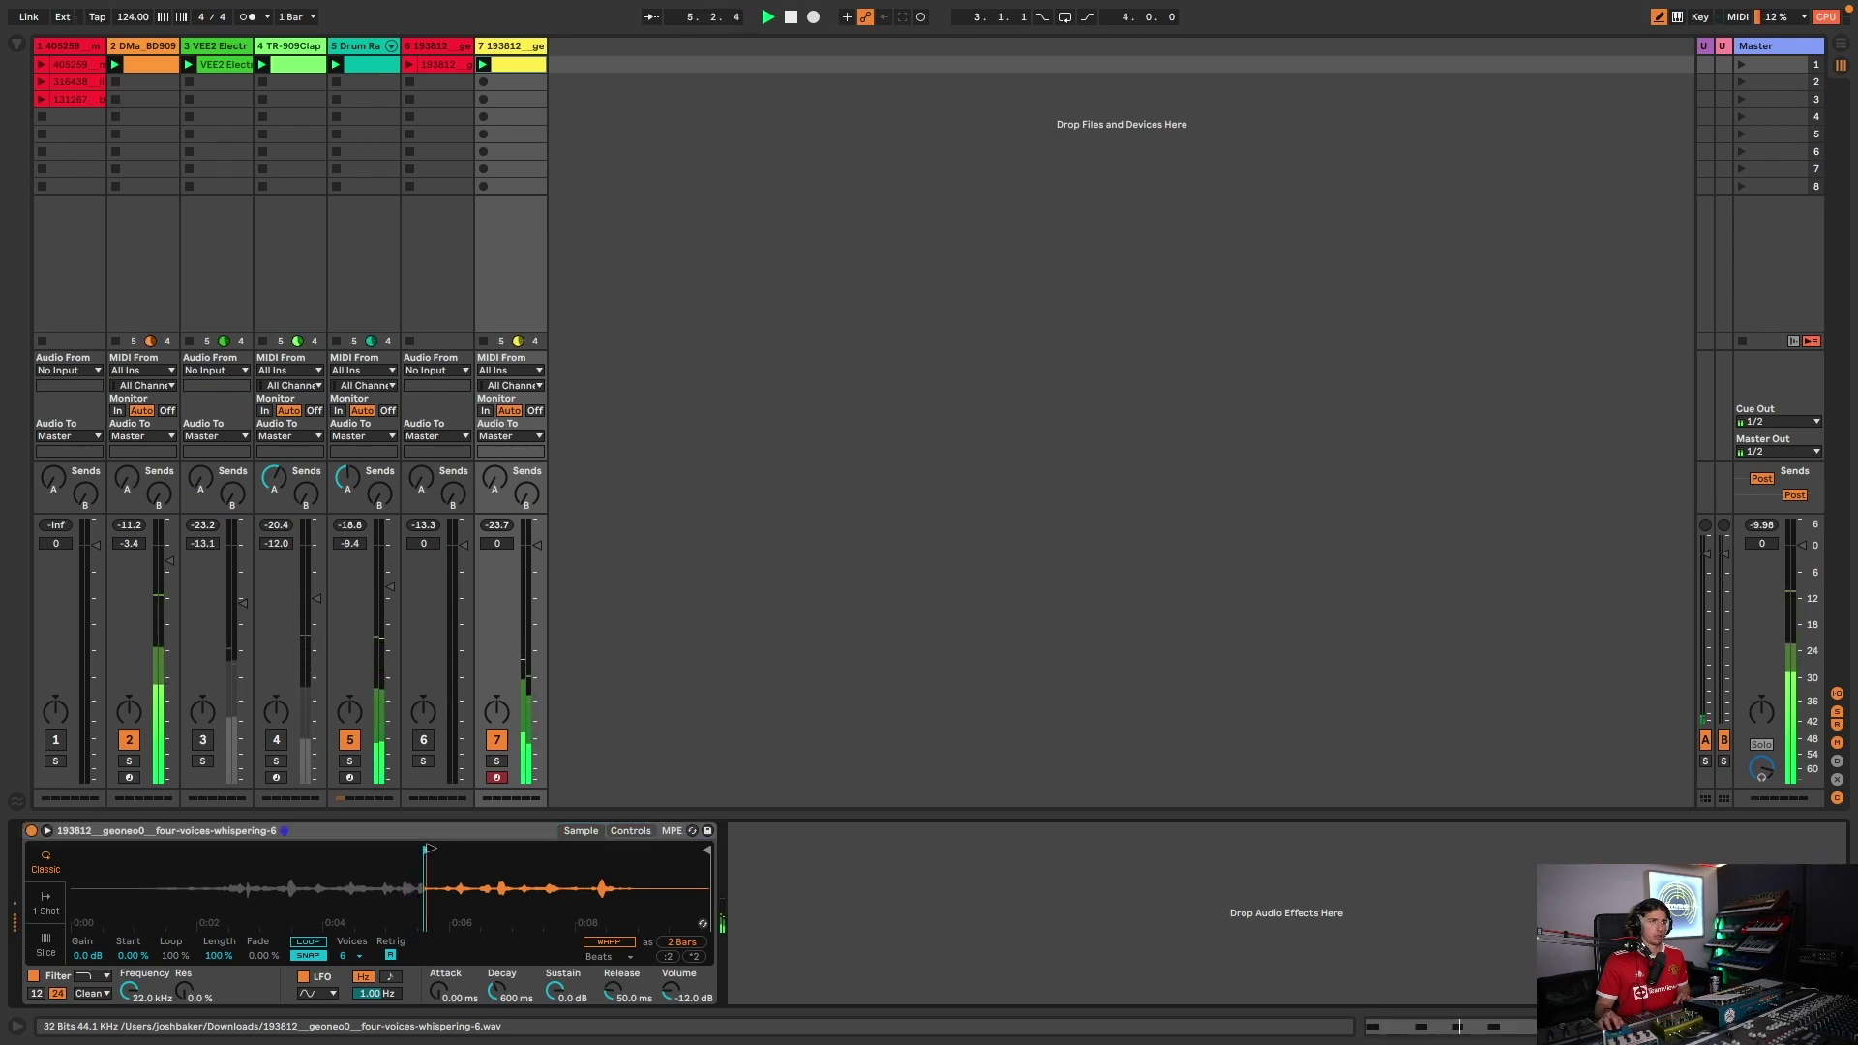
left_click_drag(430, 848, 74, 867)
key("space")
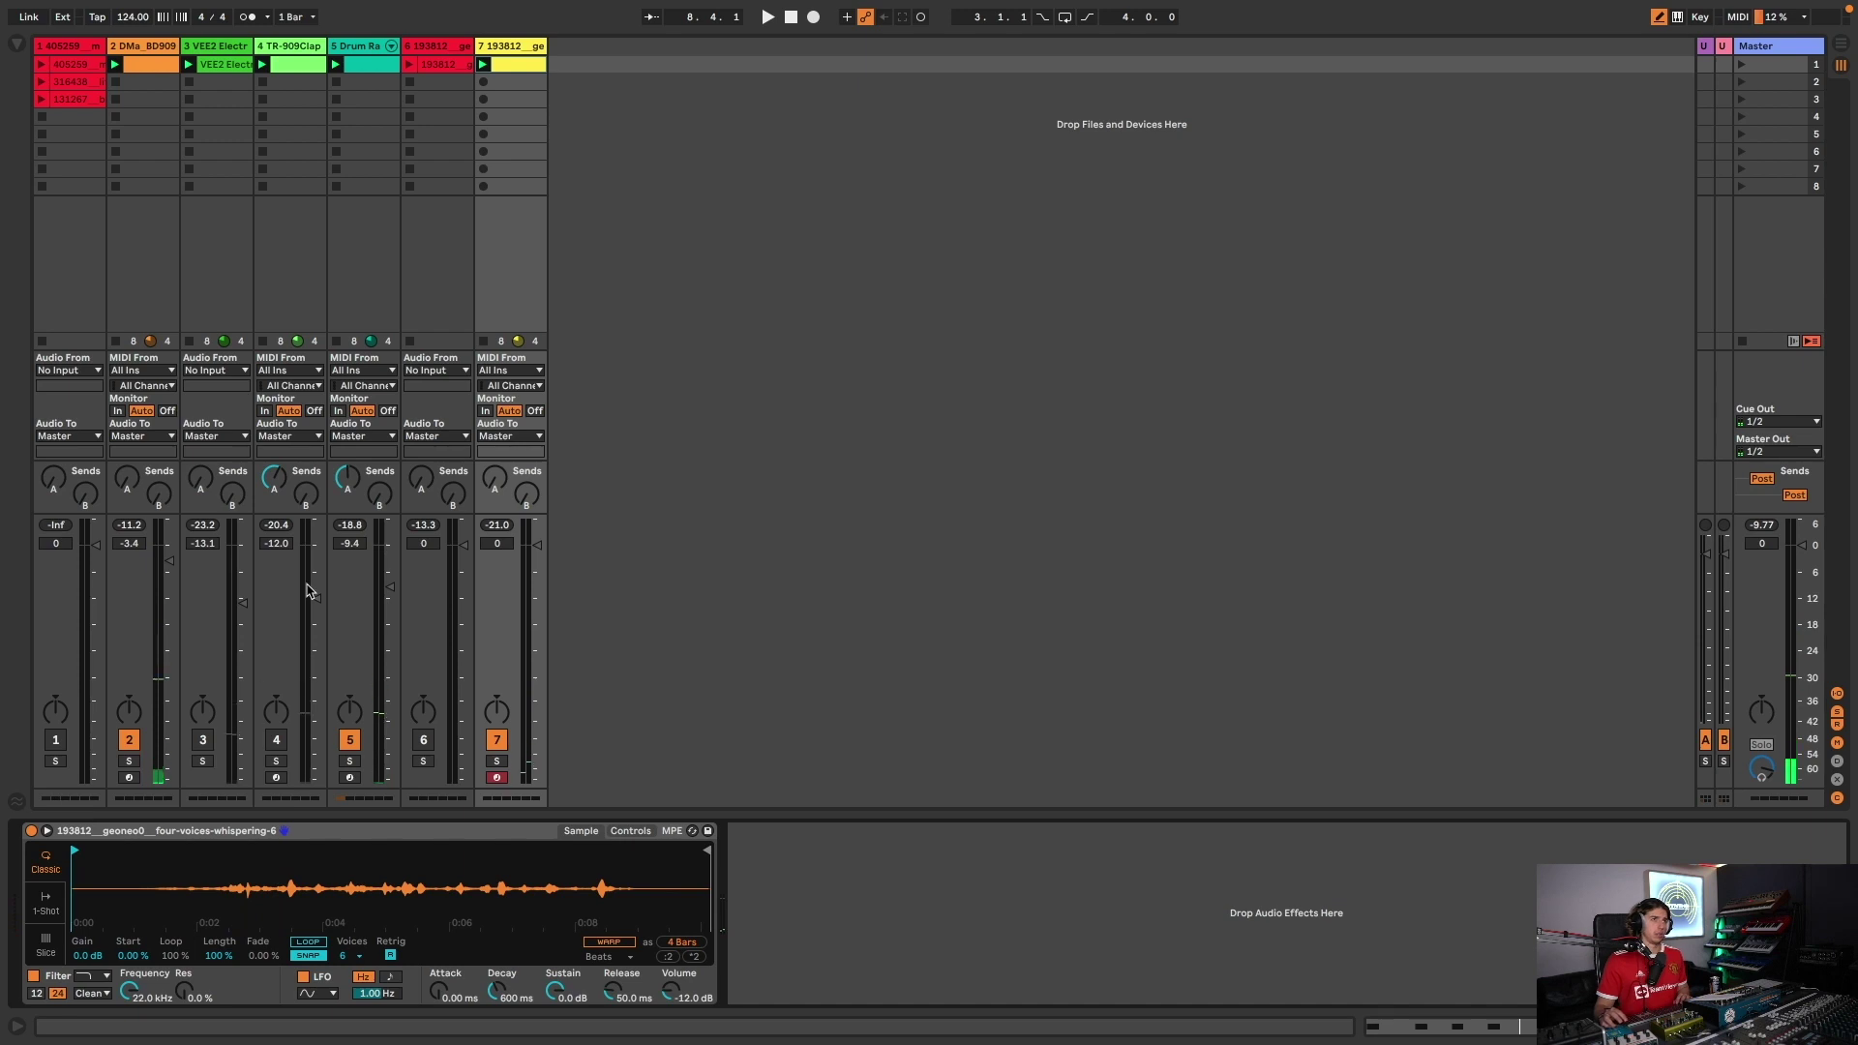
- Turn on Warp for the whispering clip on track 6 and set its start to 2.1.1
left_click(442, 66)
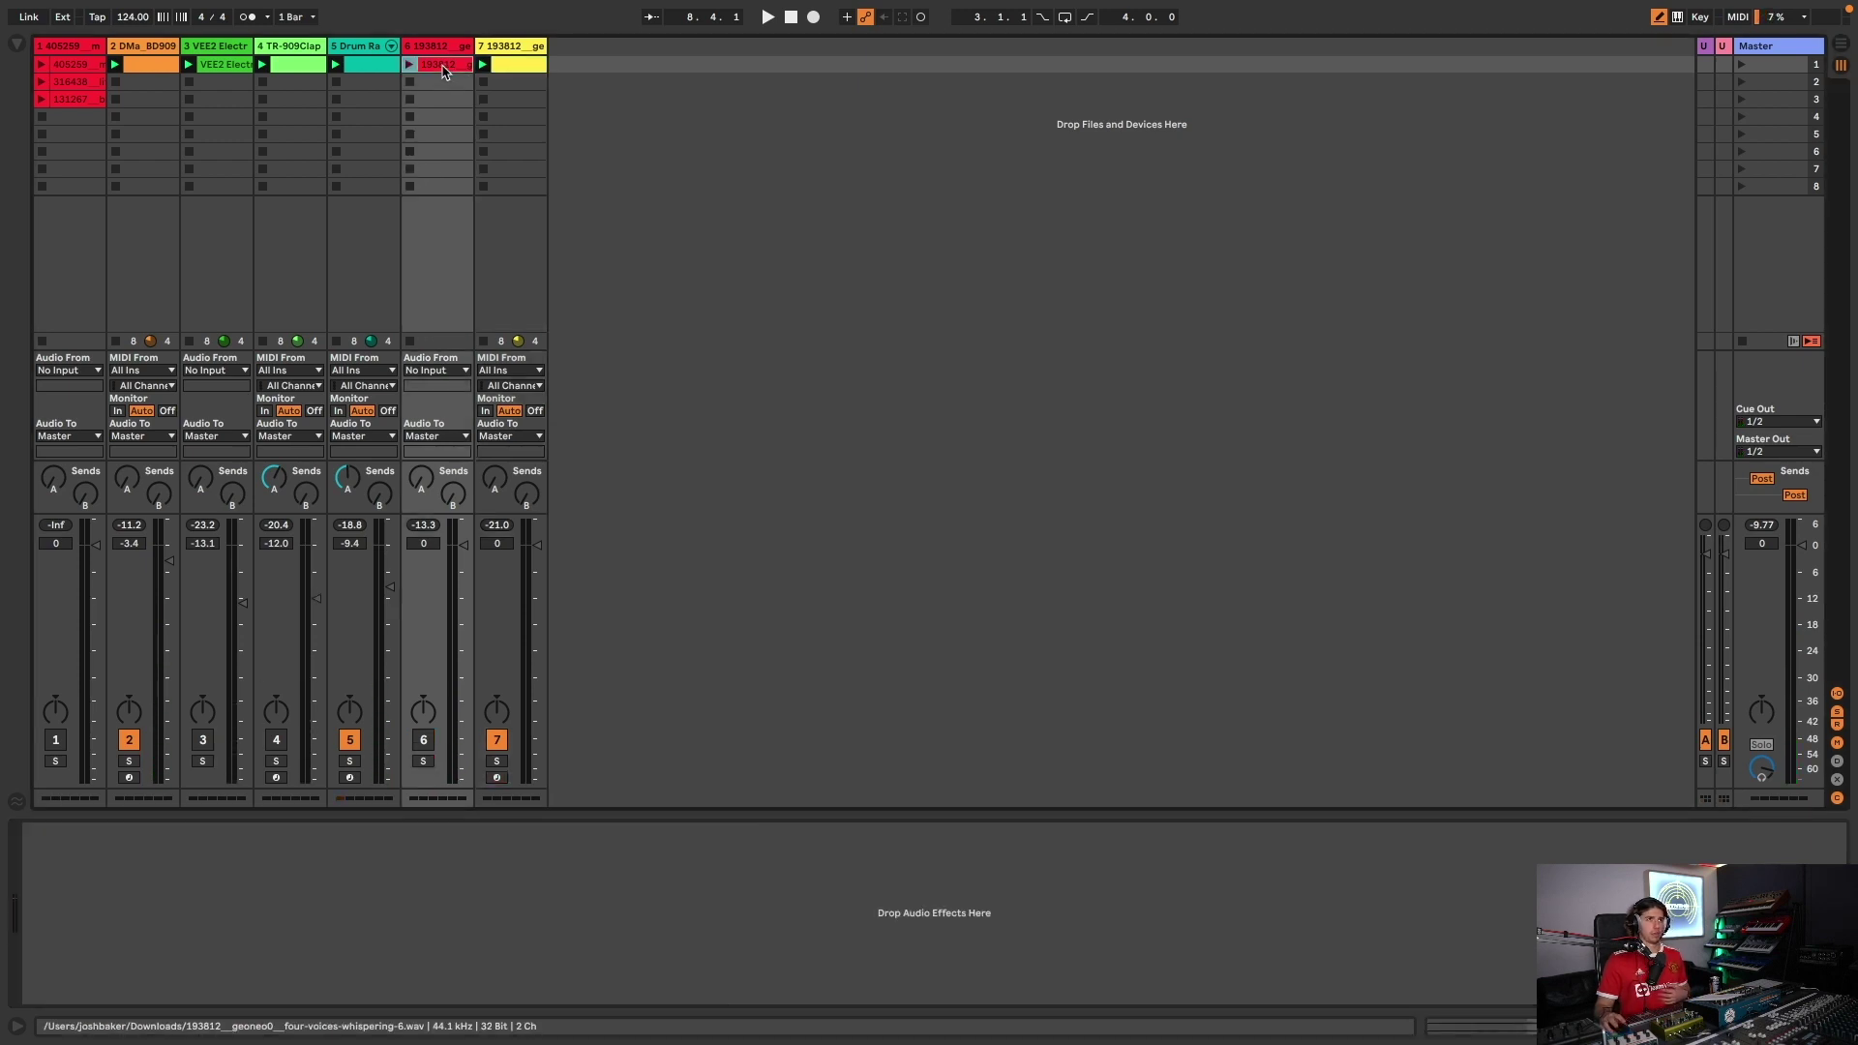
right_click(443, 68)
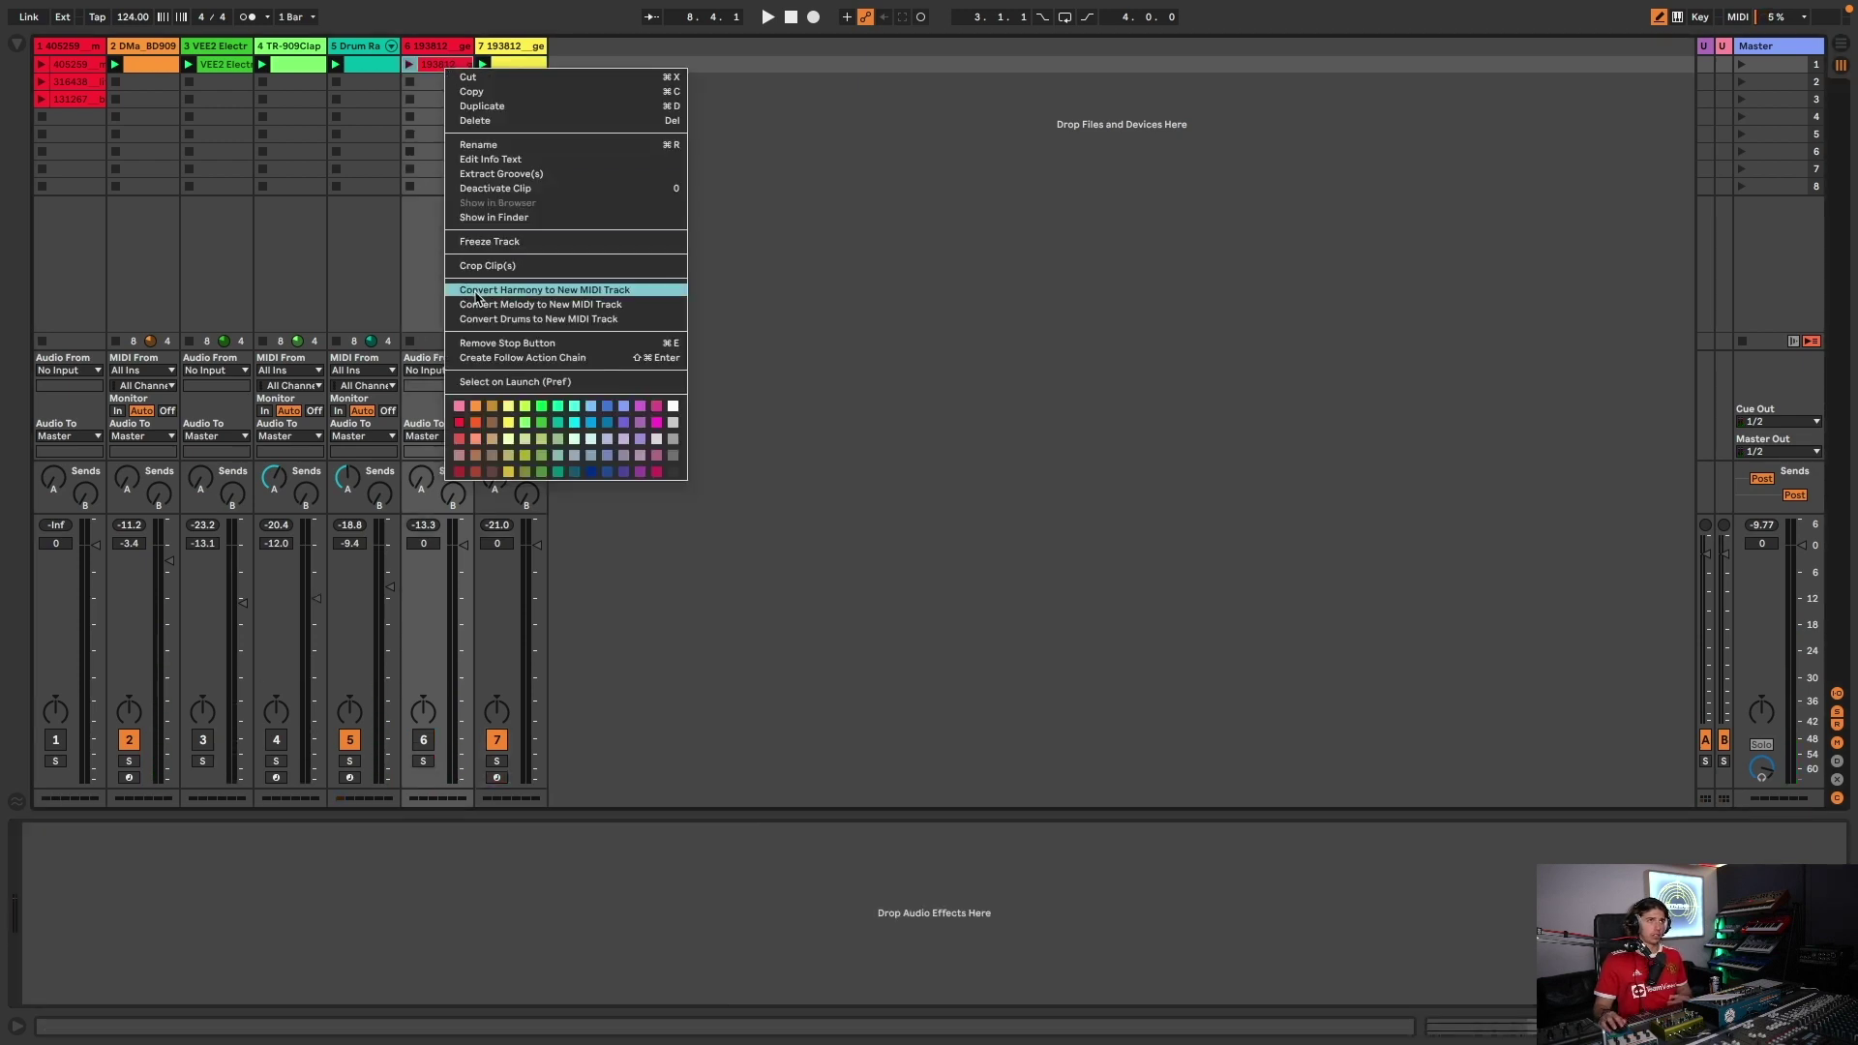
left_click(407, 63)
key("space")
double_click(440, 68)
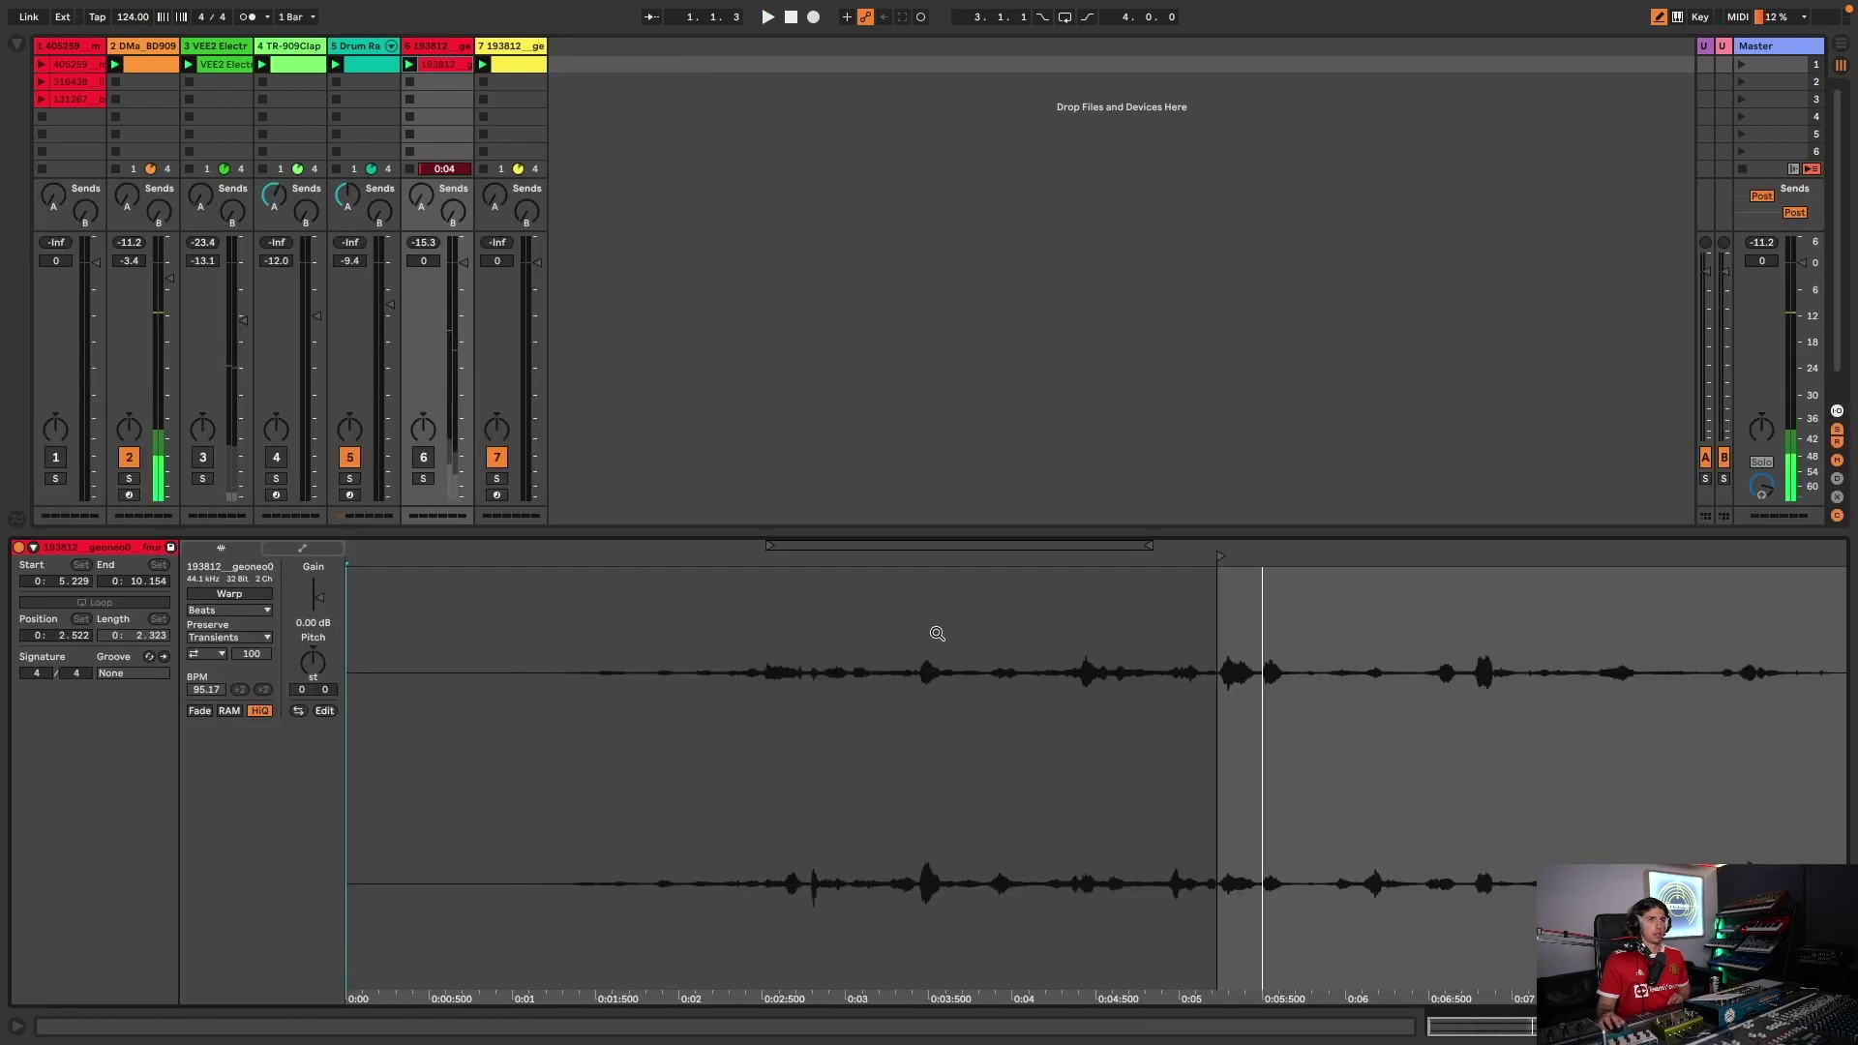
left_click(242, 594)
mouse_move(1257, 572)
left_mouse_down()
mouse_move(697, 571)
mouse_move(766, 572)
left_mouse_up()
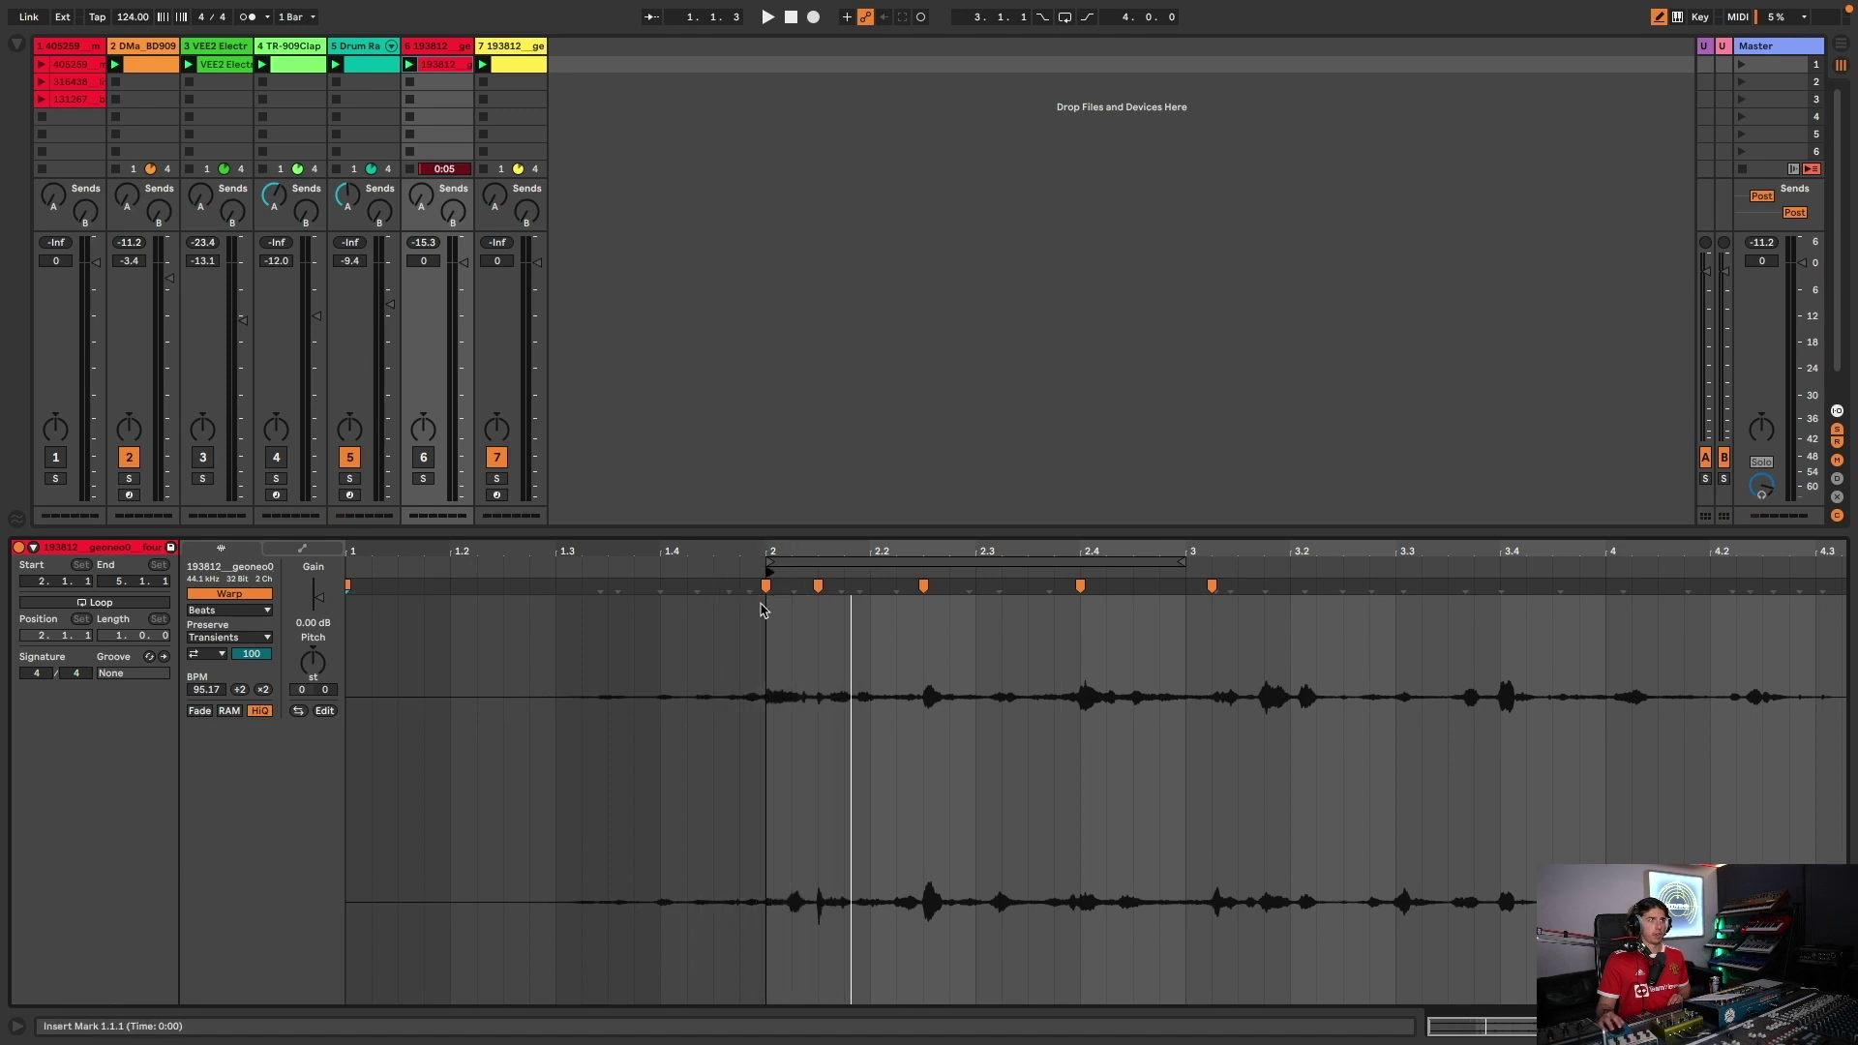
- Slice the whispering clip to a new MIDI track with one slice per 1/8 note and the Built-in preset
right_click(447, 65)
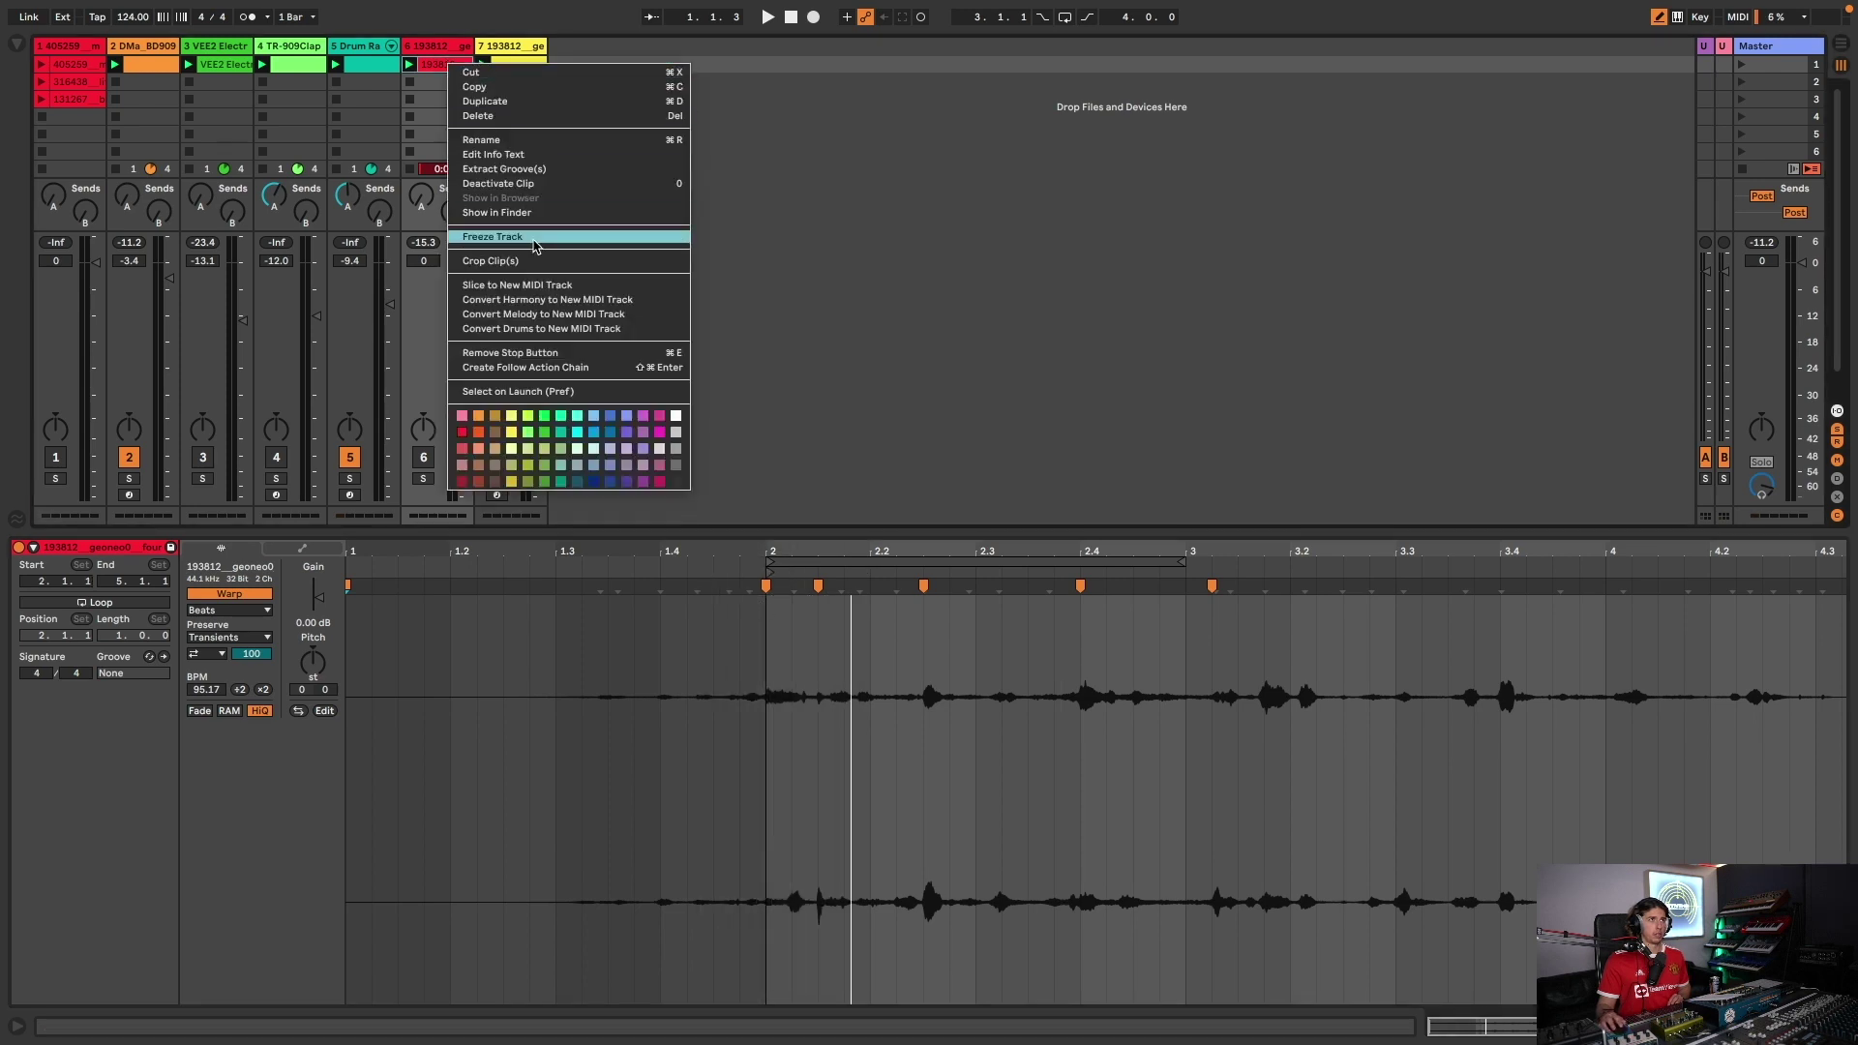
left_click(532, 286)
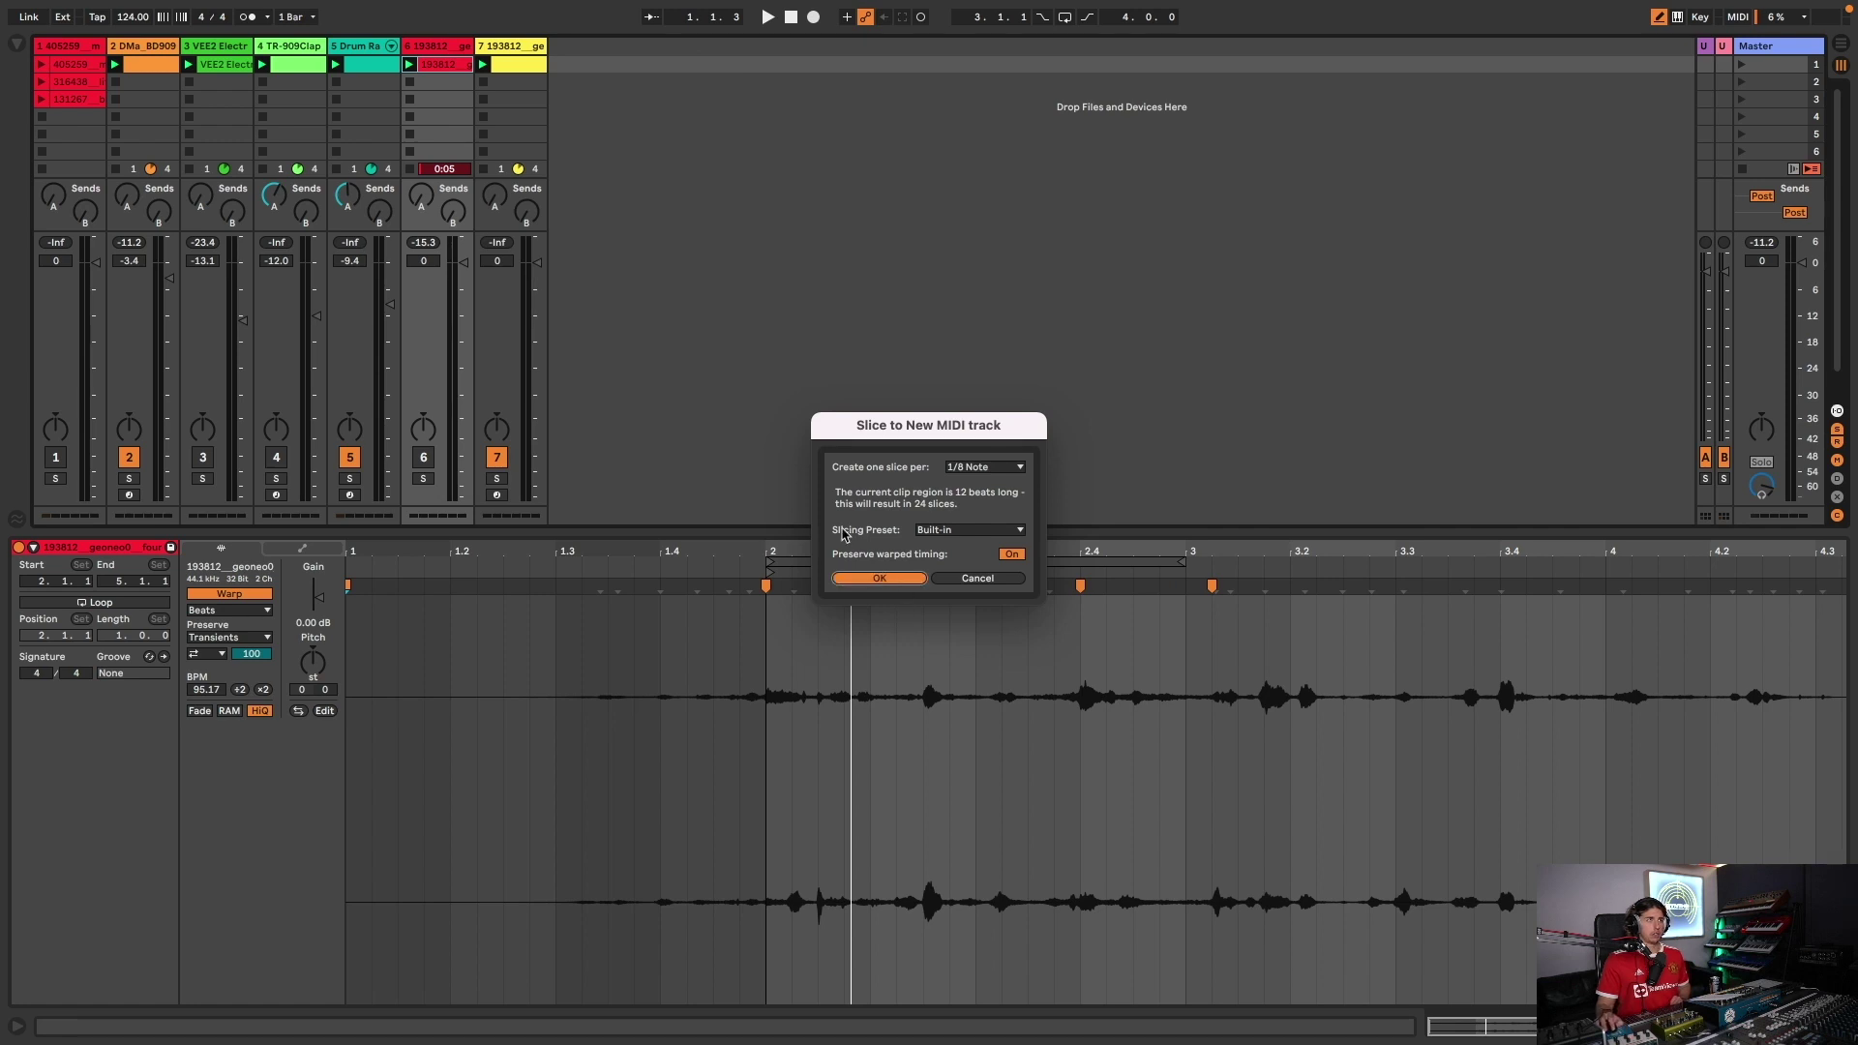
left_click(889, 579)
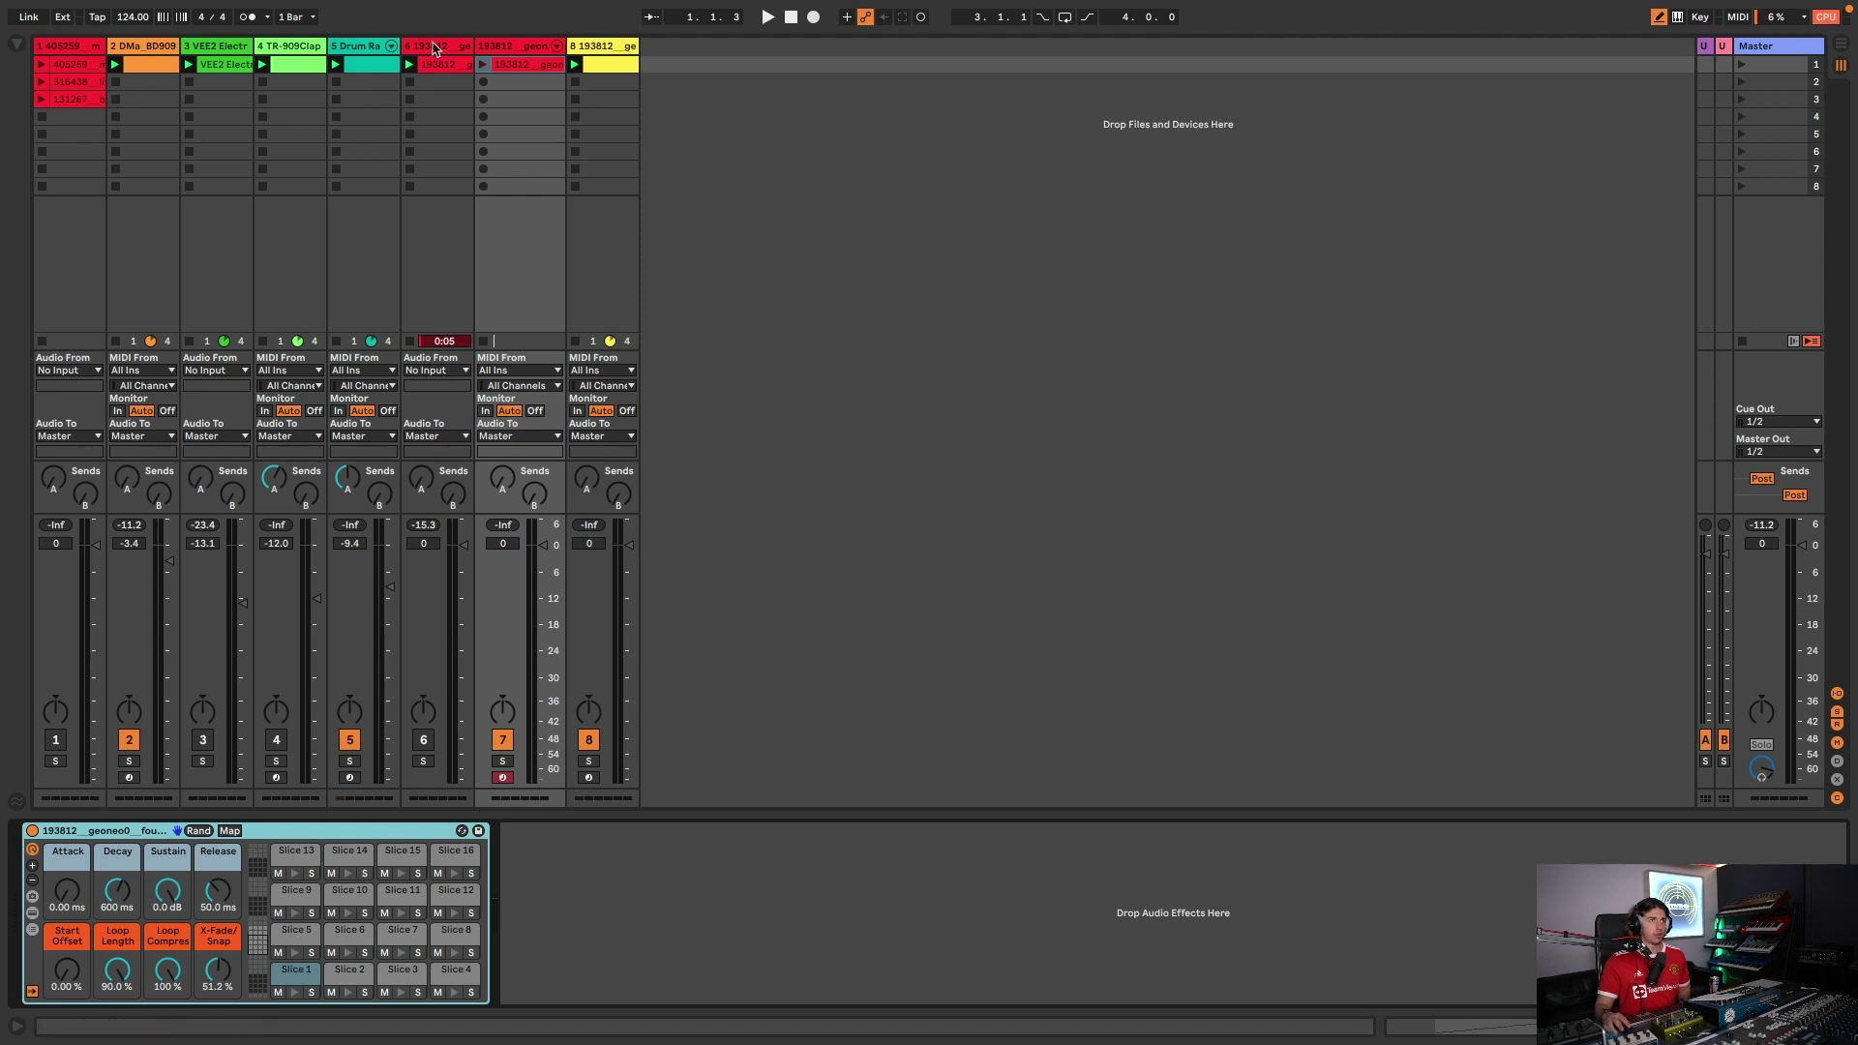
- Audition several vocal slices on the pads of the new drum rack, including Slices 11 to 15
left_click(515, 61)
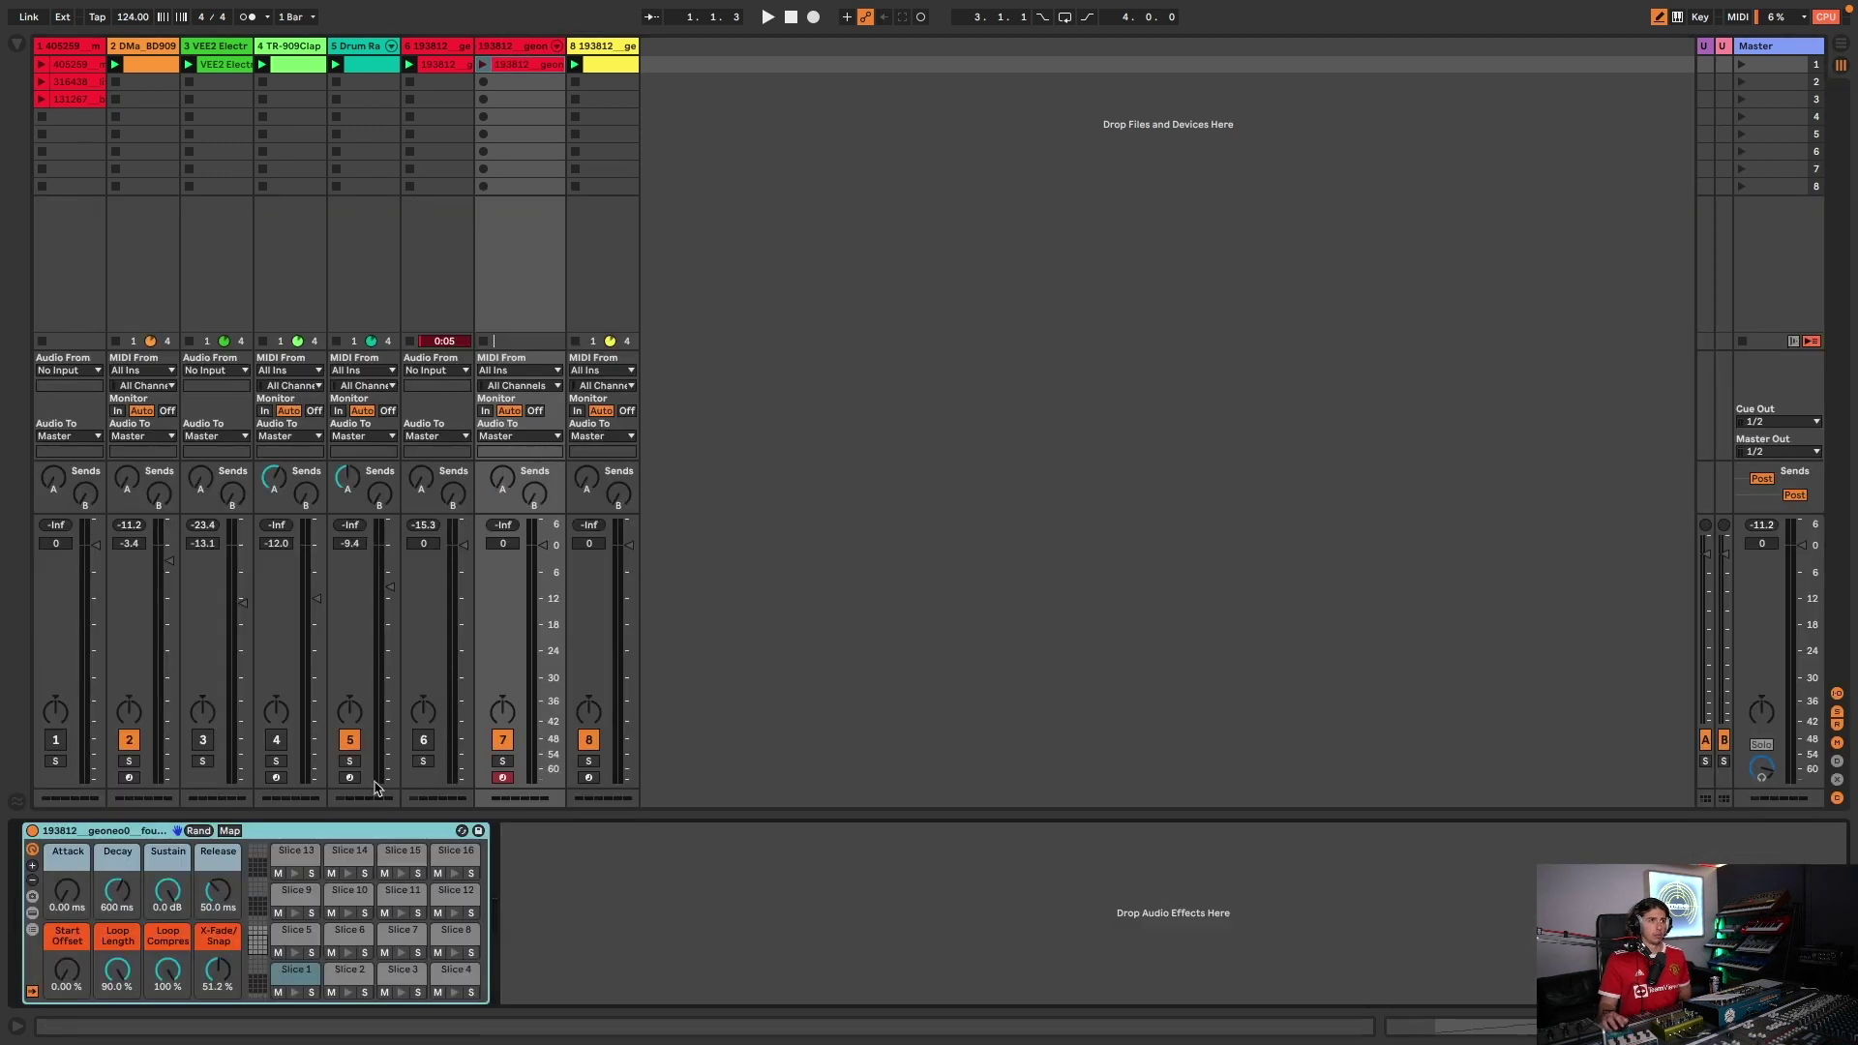
left_click(296, 874)
left_click(348, 874)
left_click(402, 874)
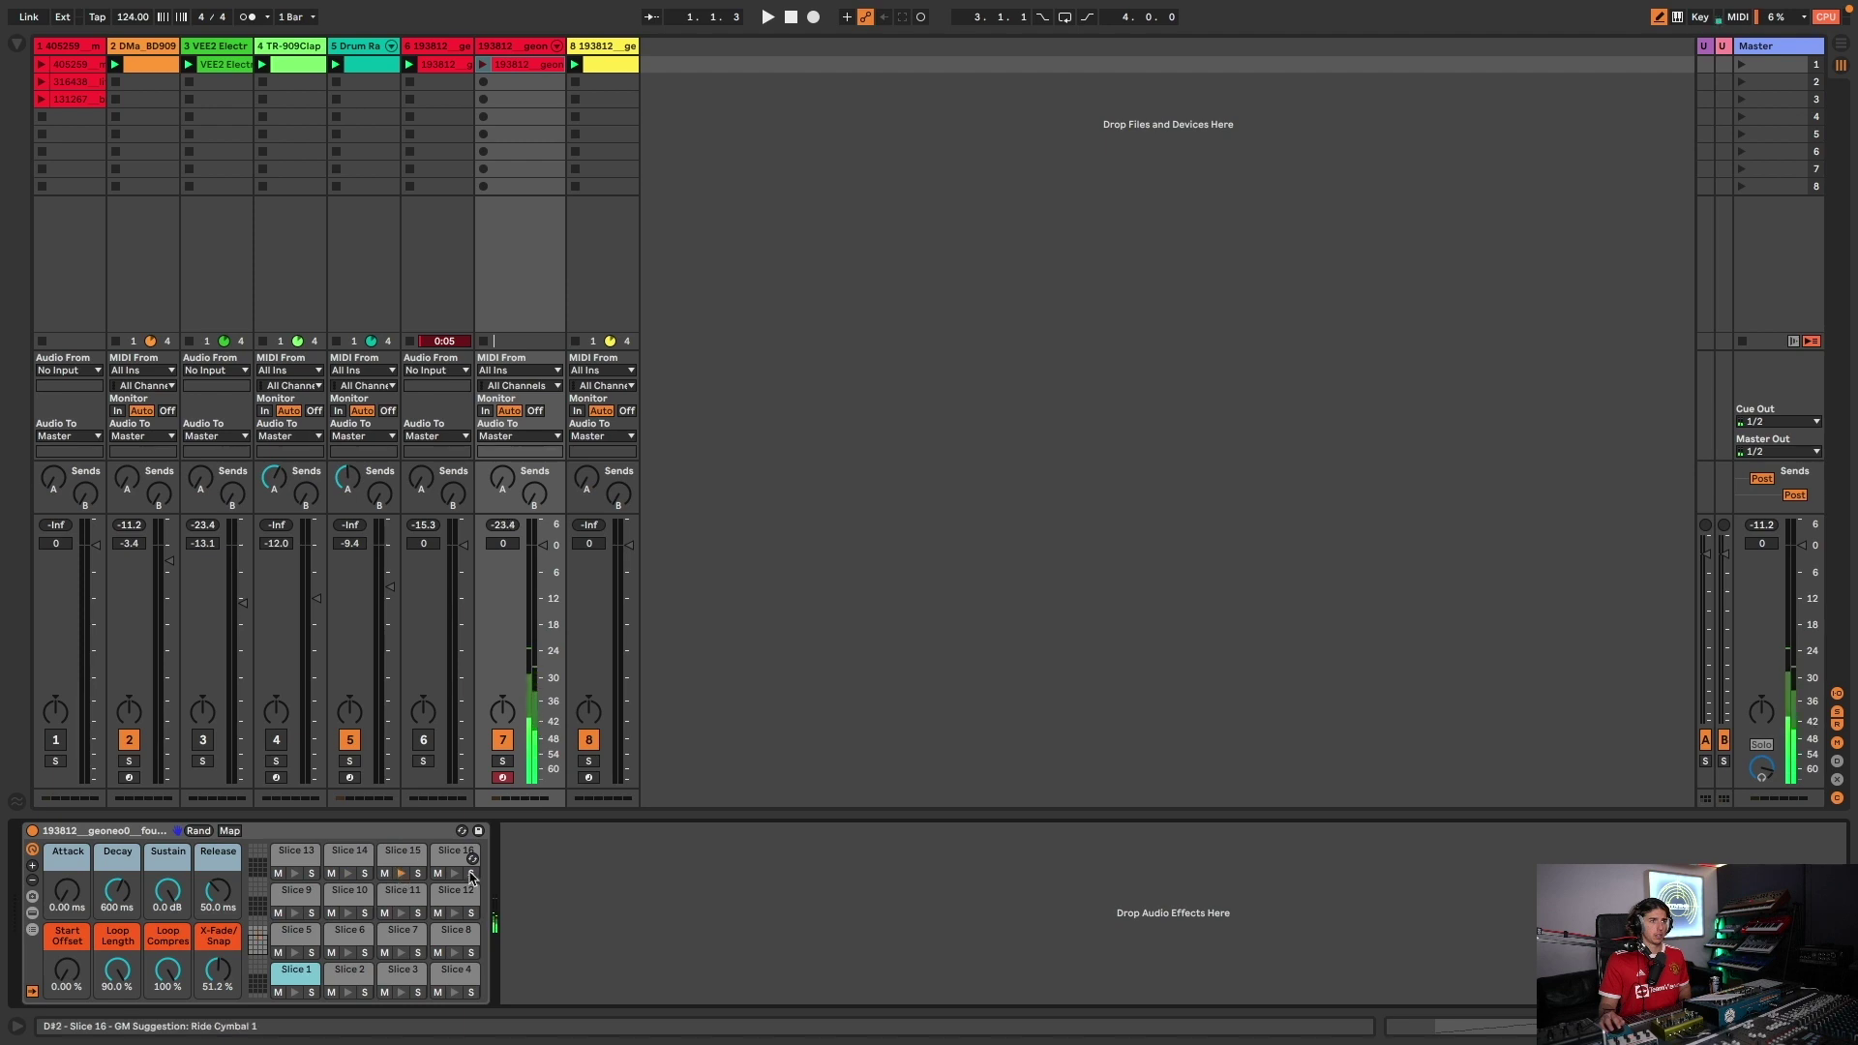
left_click(458, 935)
left_click(456, 914)
left_click(400, 914)
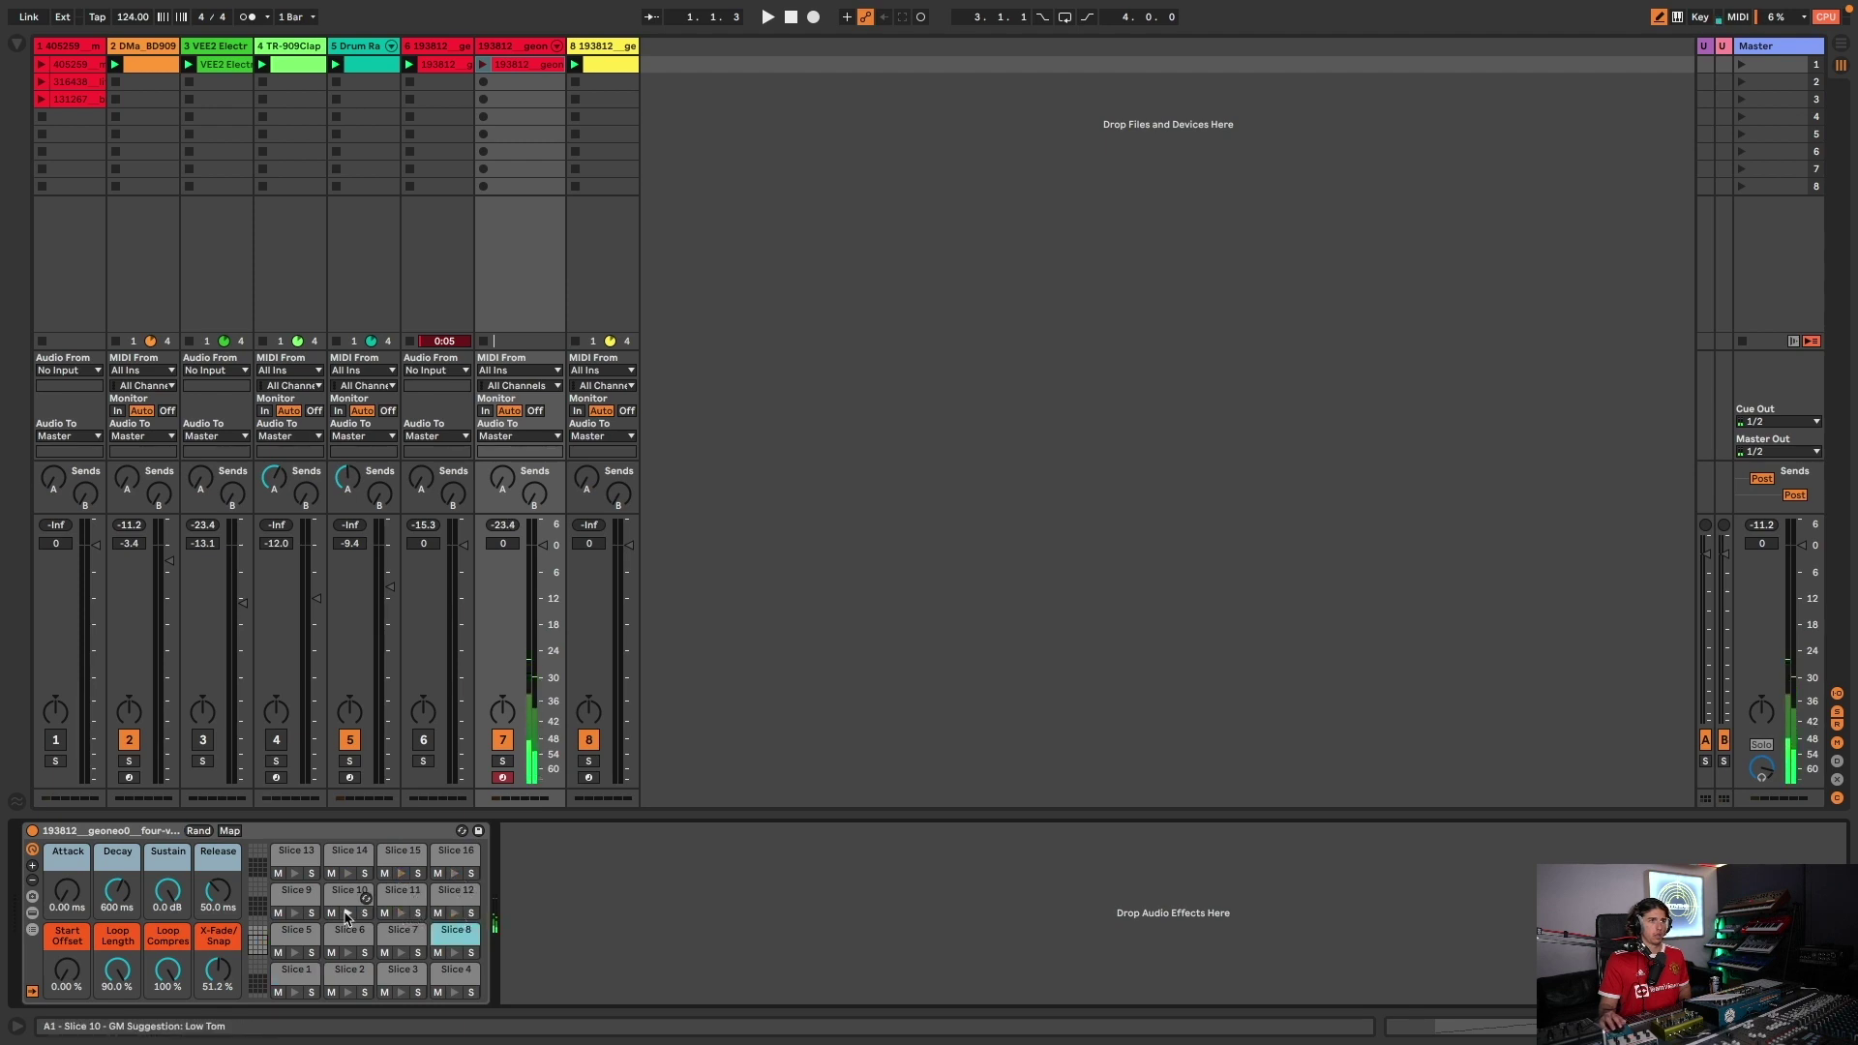
- Replace the generated clip on the sliced track with an empty MIDI clip and launch it
key("Delete")
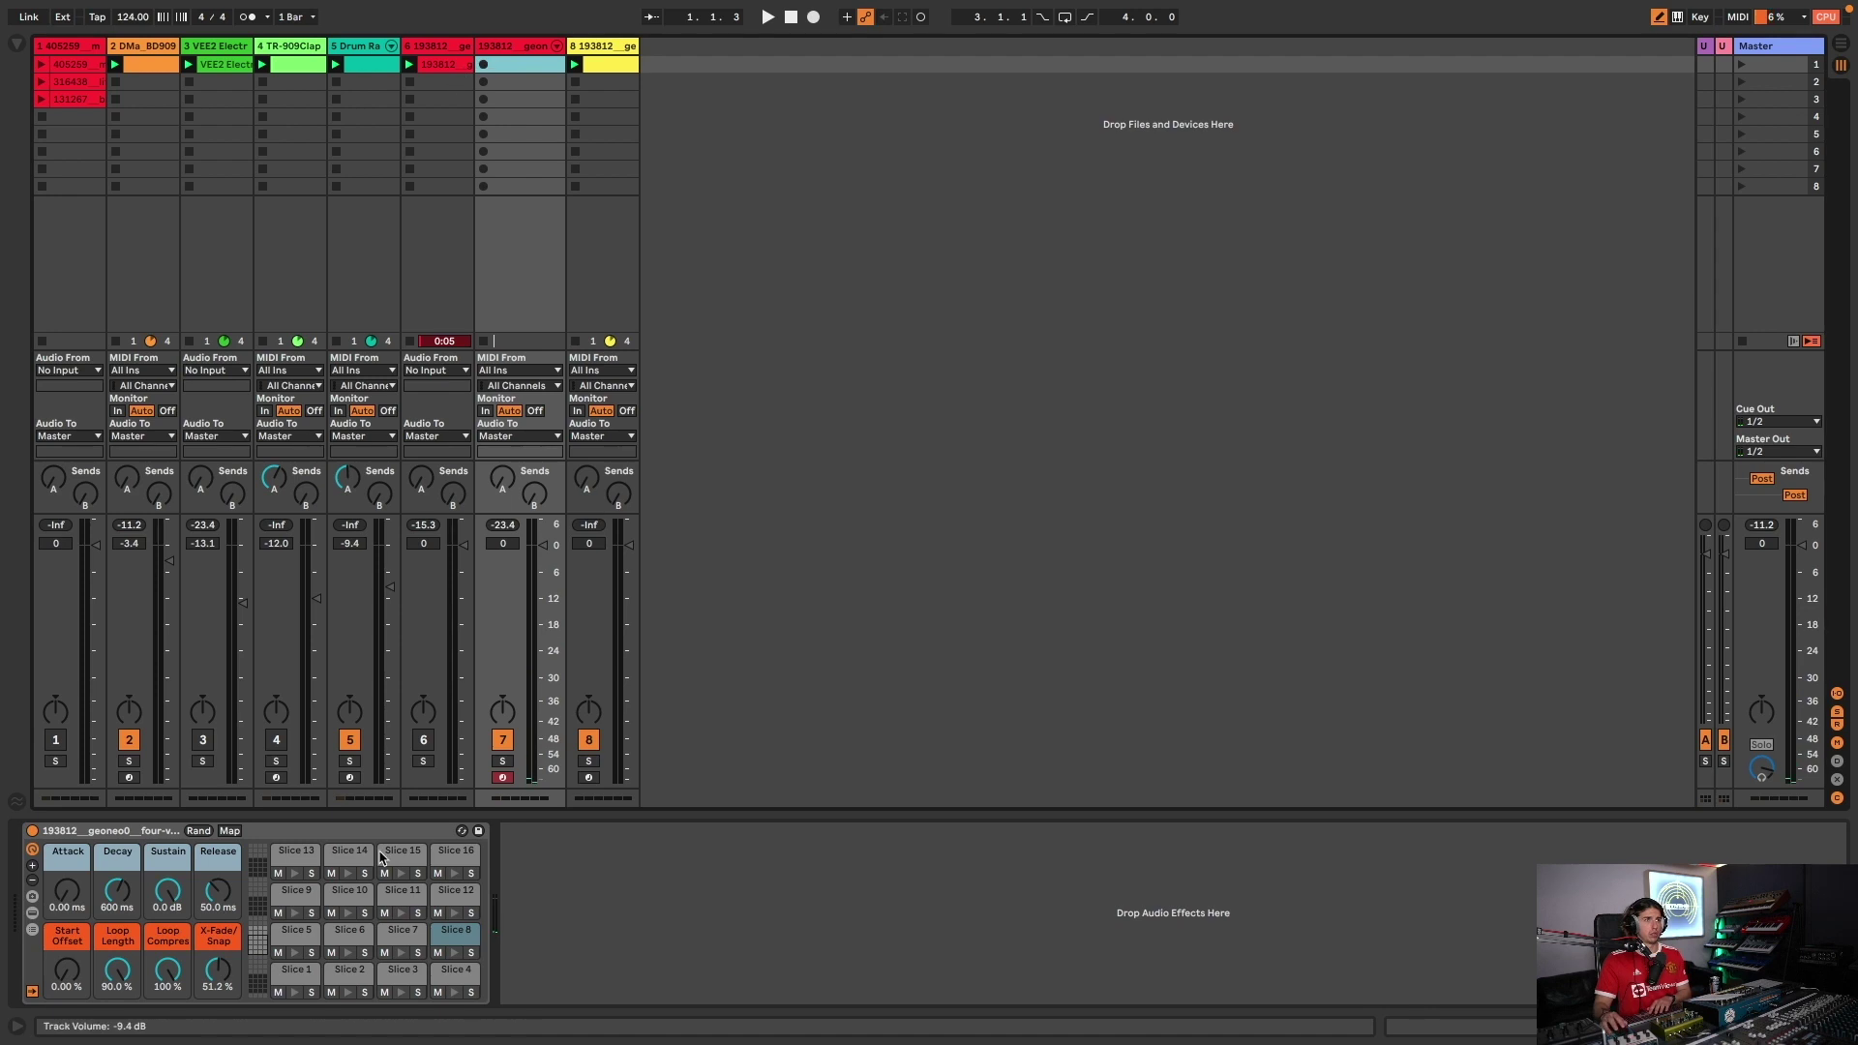
double_click(500, 72)
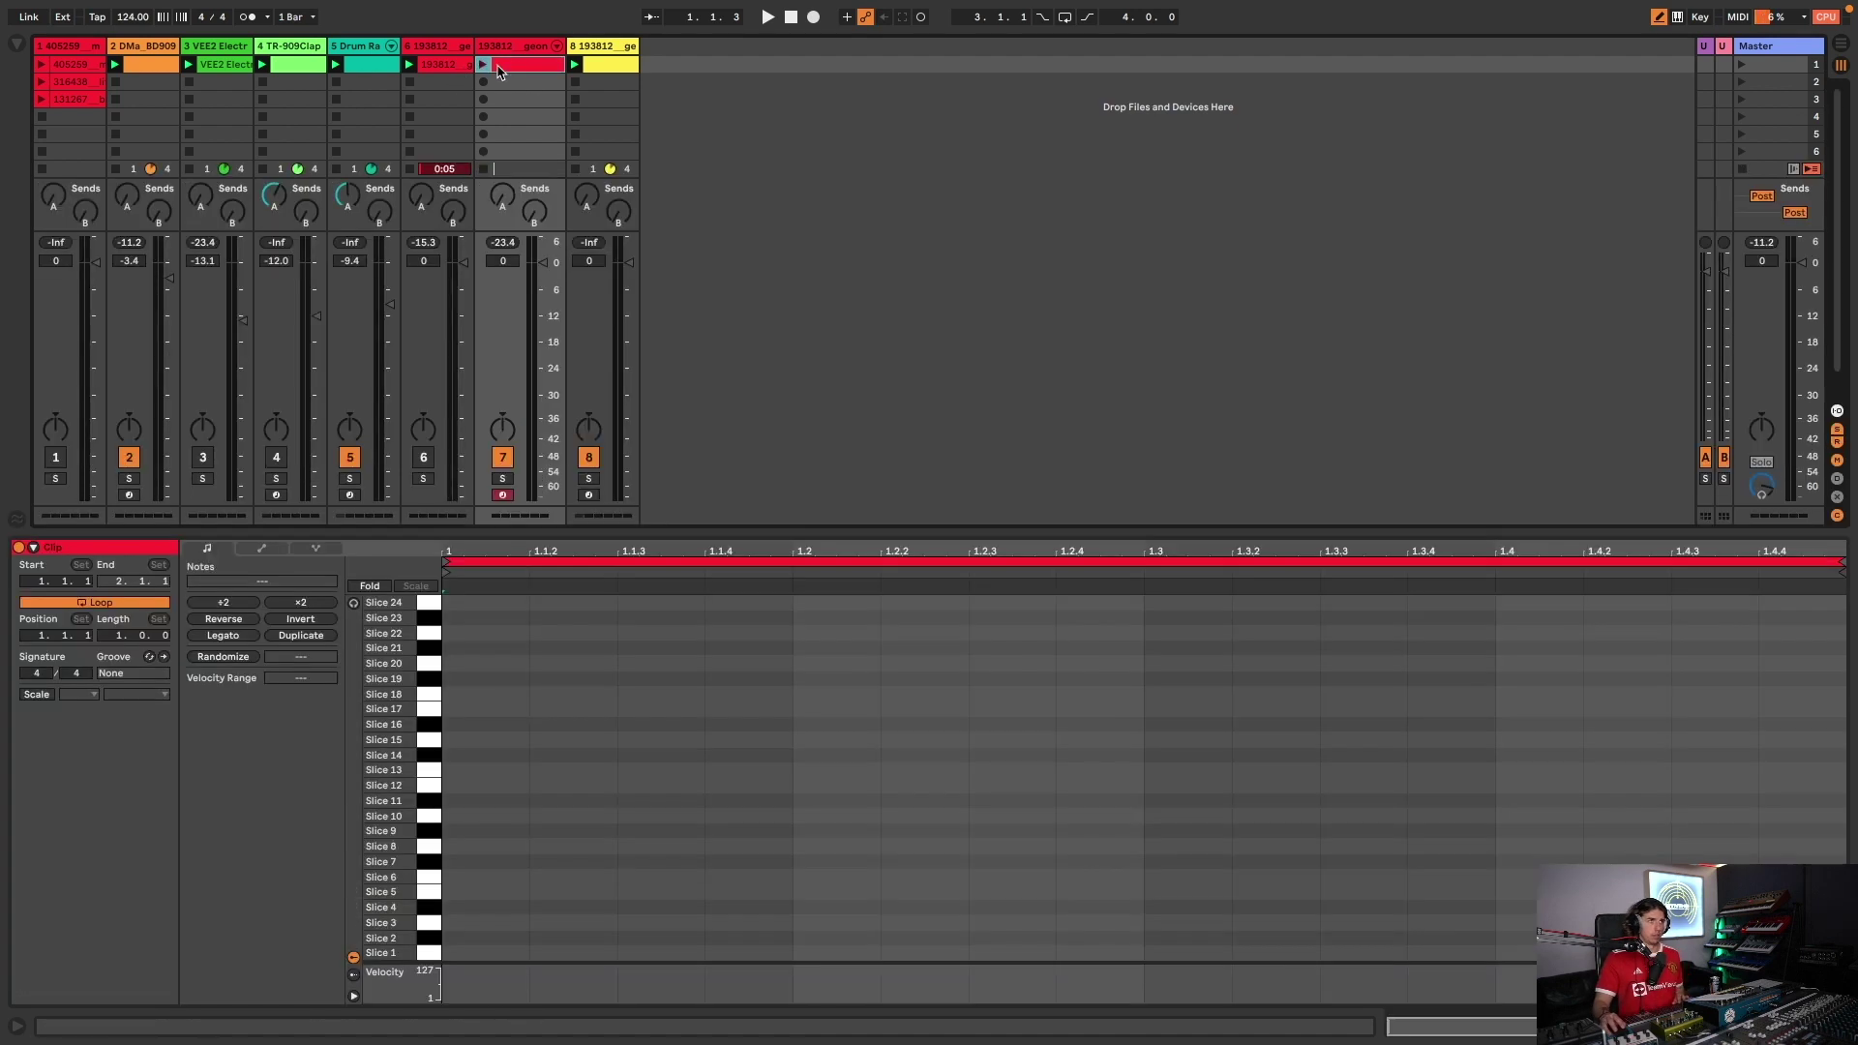
left_click(487, 65)
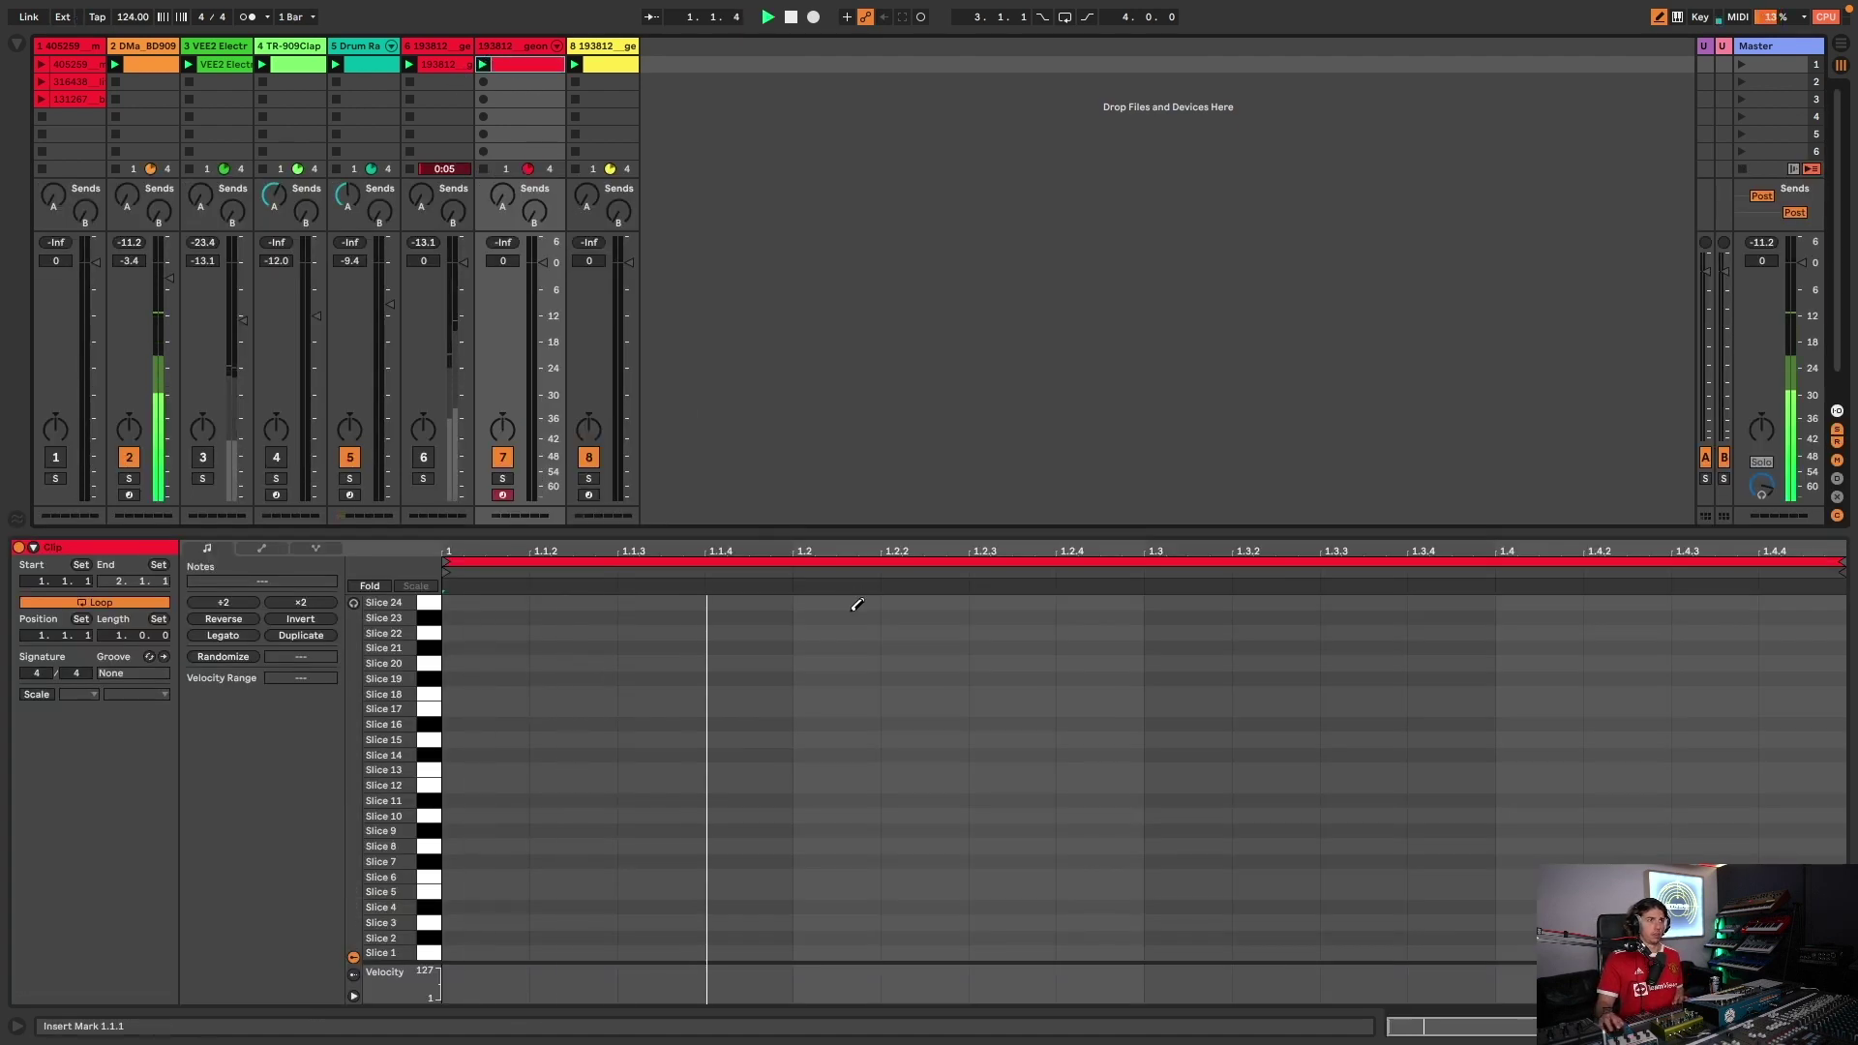
- Enter notes in the sliced track's clip for Slice 24 at 1.2, Slice 18 at 1.2.2 and Slice 20 at 1.2.3
left_click(816, 601)
key("ctrl+d")
key("Down")
key("Down")
key("Down")
key("Down")
key("ctrl+d")
key("Up")
key("Up")
- Continue the pattern with duplicated notes for Slice 18 at 1.3 and Slice 21 at 1.3.4
key("ctrl+d")
key("Down")
key("space")
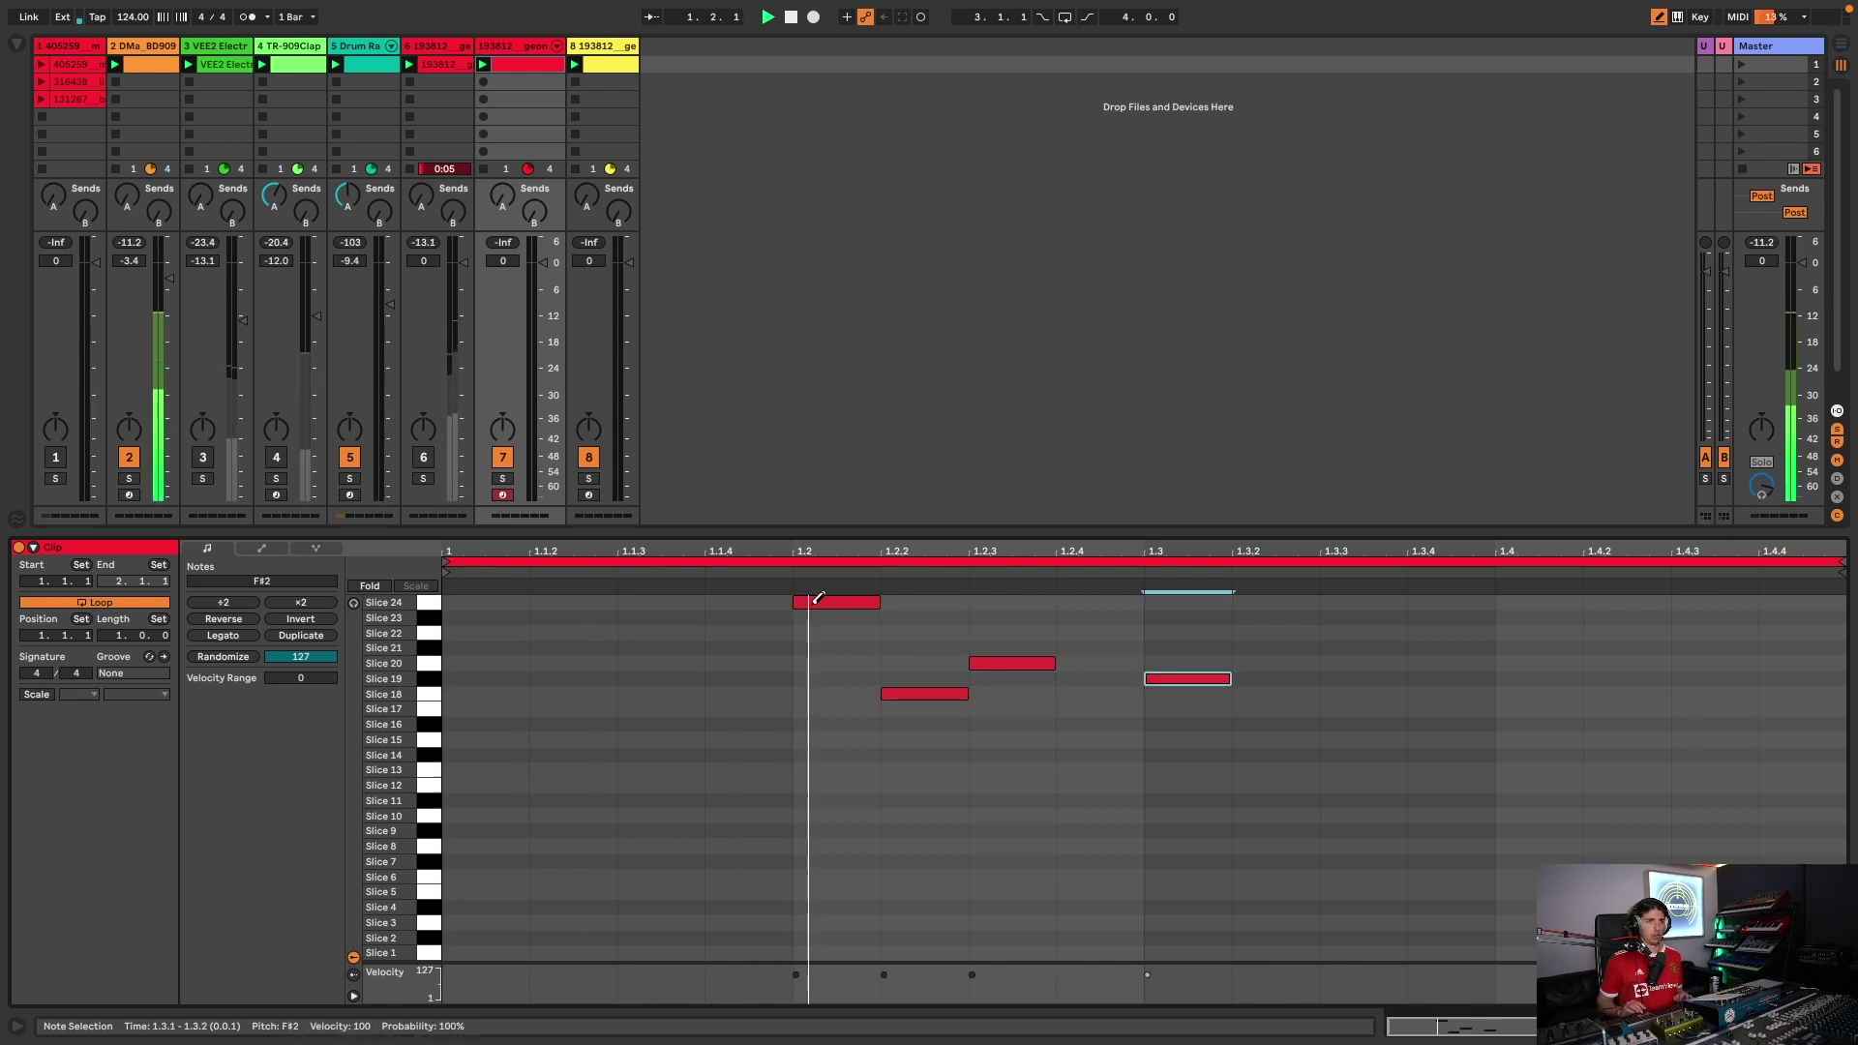
key("Down")
key("ctrl+d")
key("Right")
key("Up")
key("Up")
key("Up")
- Complete the bar with duplicated notes for Slice 15 at 1.4.2 and Slice 14 at 1.4.4
key("ctrl+d")
key("Right")
key("Down")
key("Down")
key("Down")
key("Down")
key("Down")
key("Down")
key("ctrl+d")
key("Right")
key("Down")
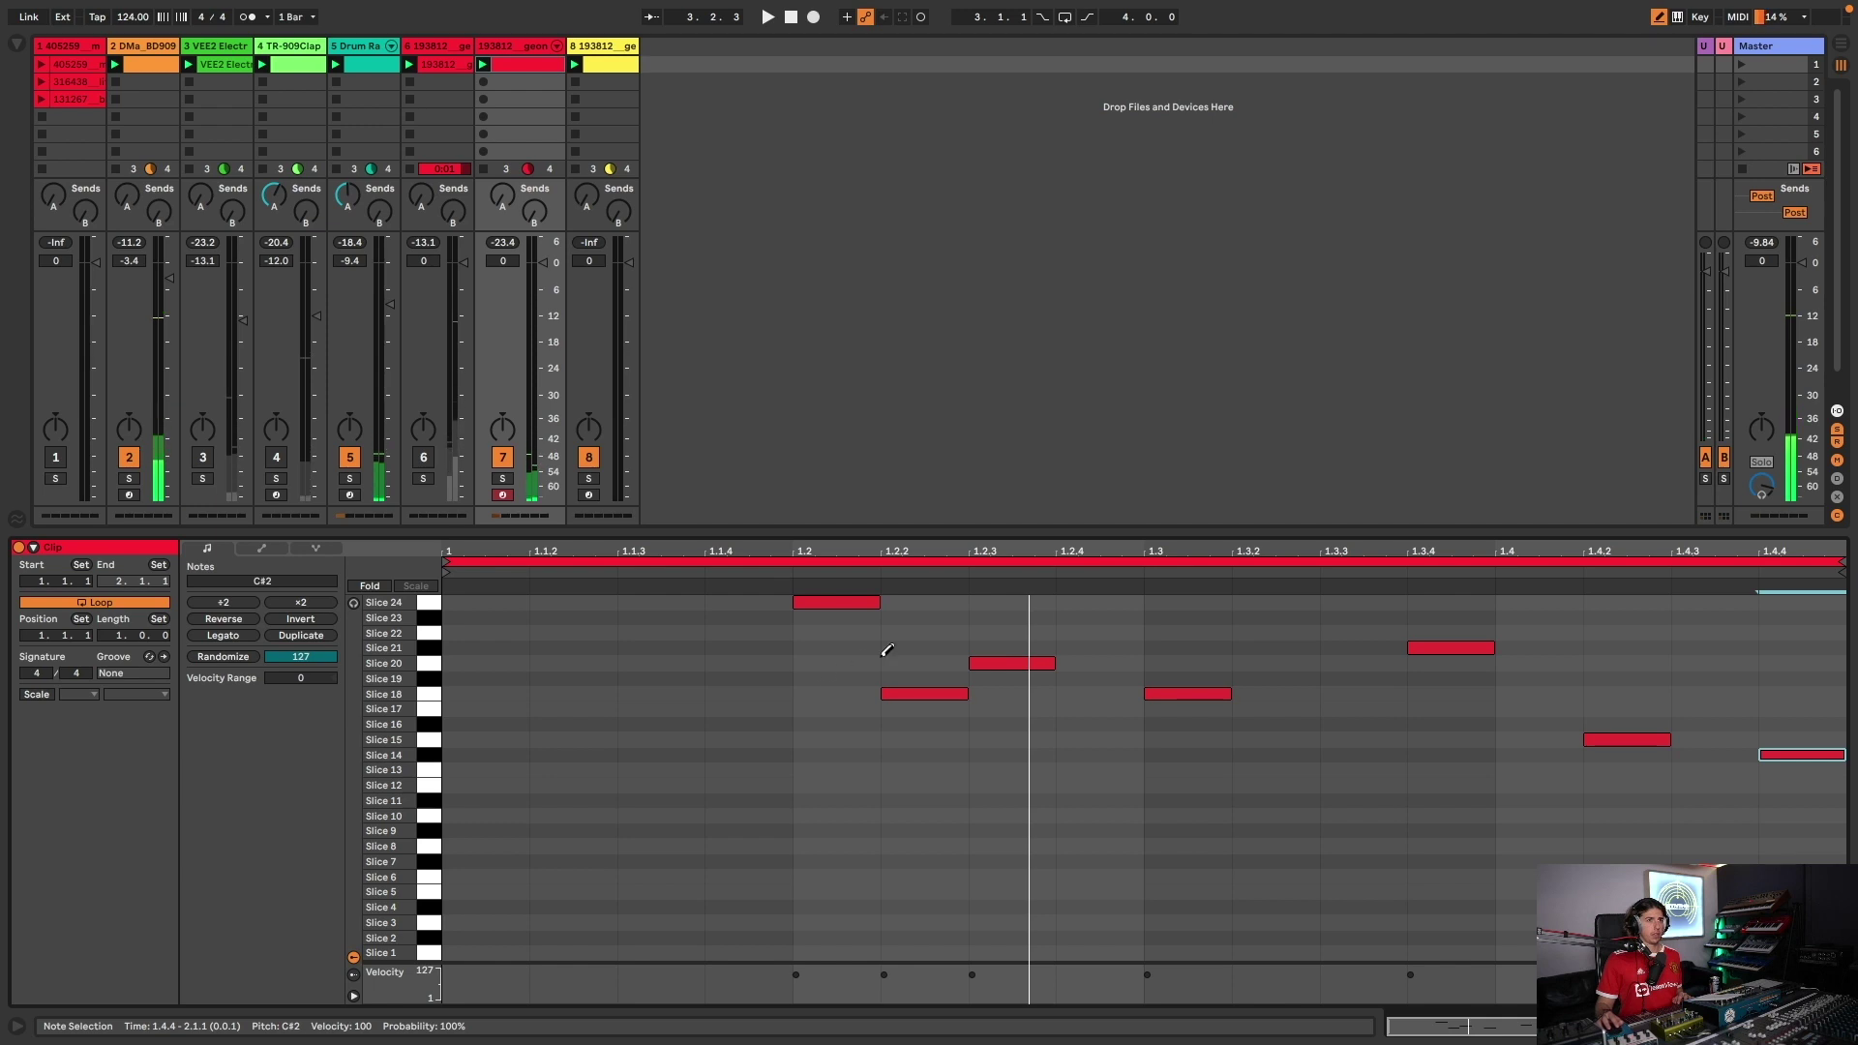
- Remove the notes between 1.2 and 1.3 from the sliced clip, add a Slice 24 note at 1.3.3 and play it
left_click(876, 605)
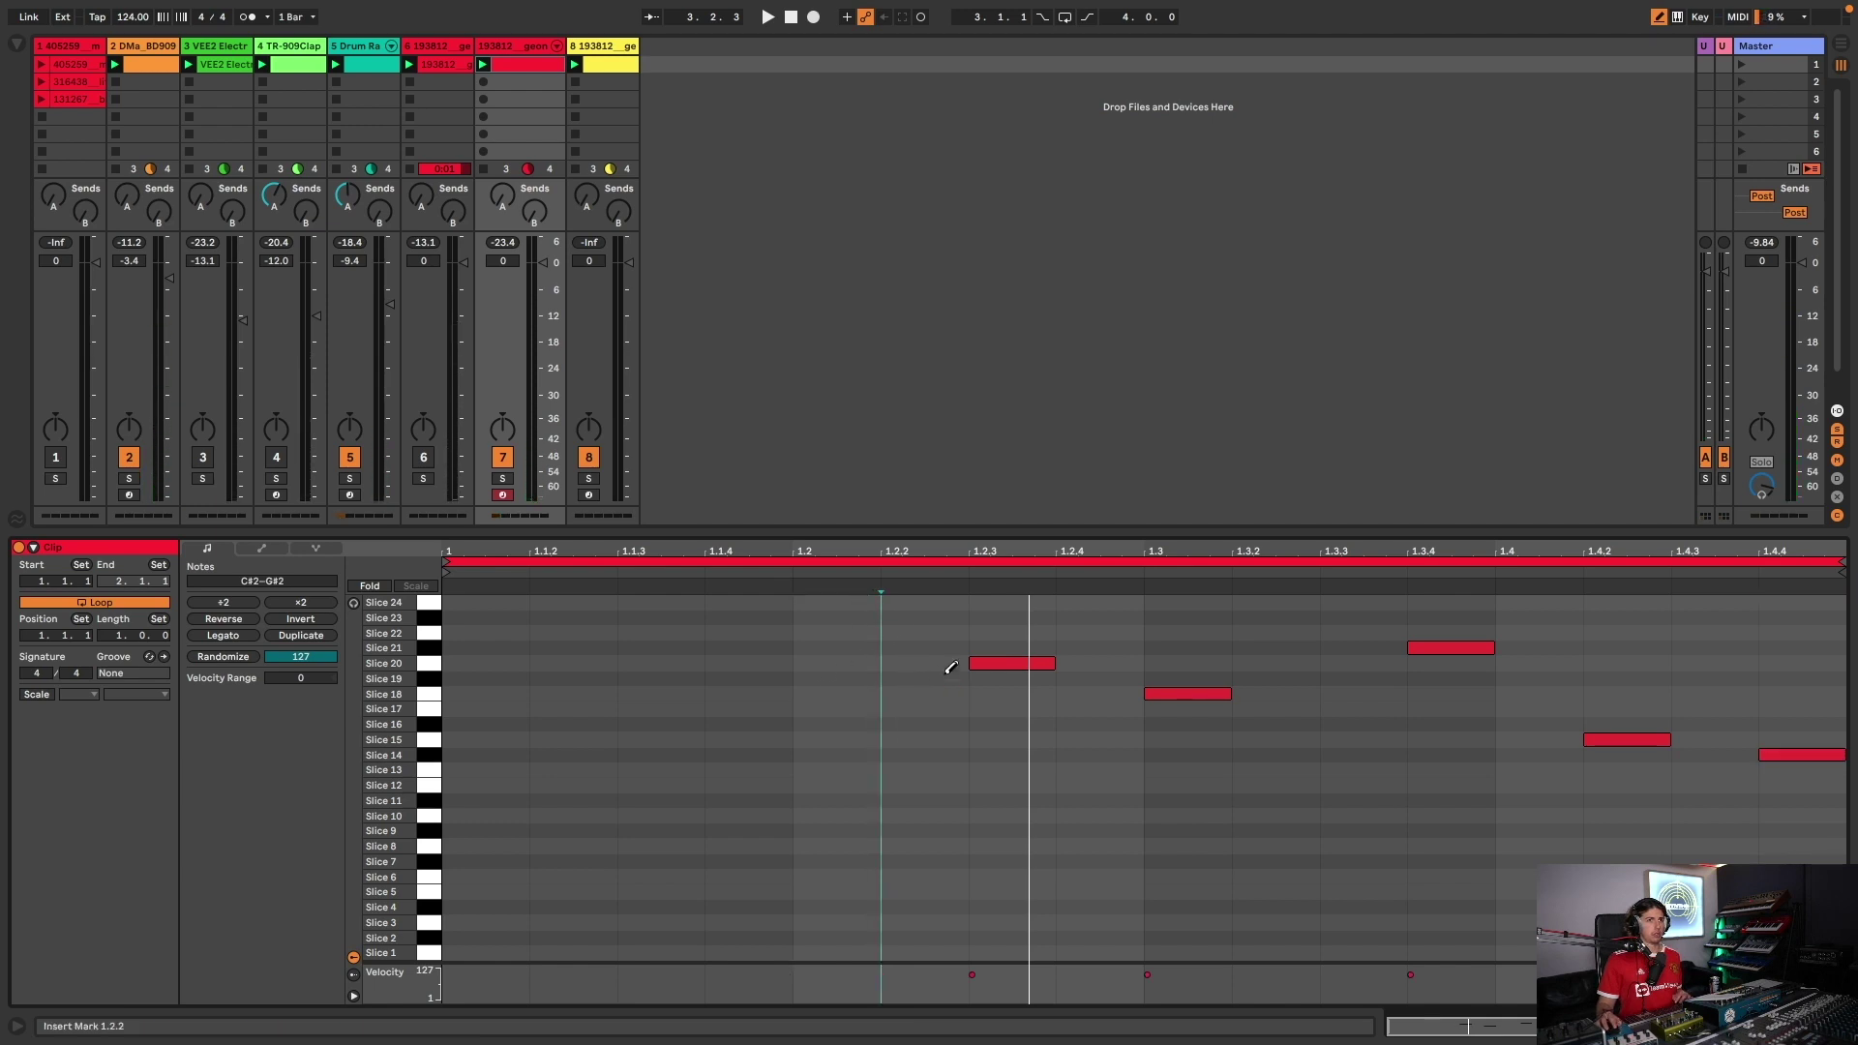
left_click(1164, 689)
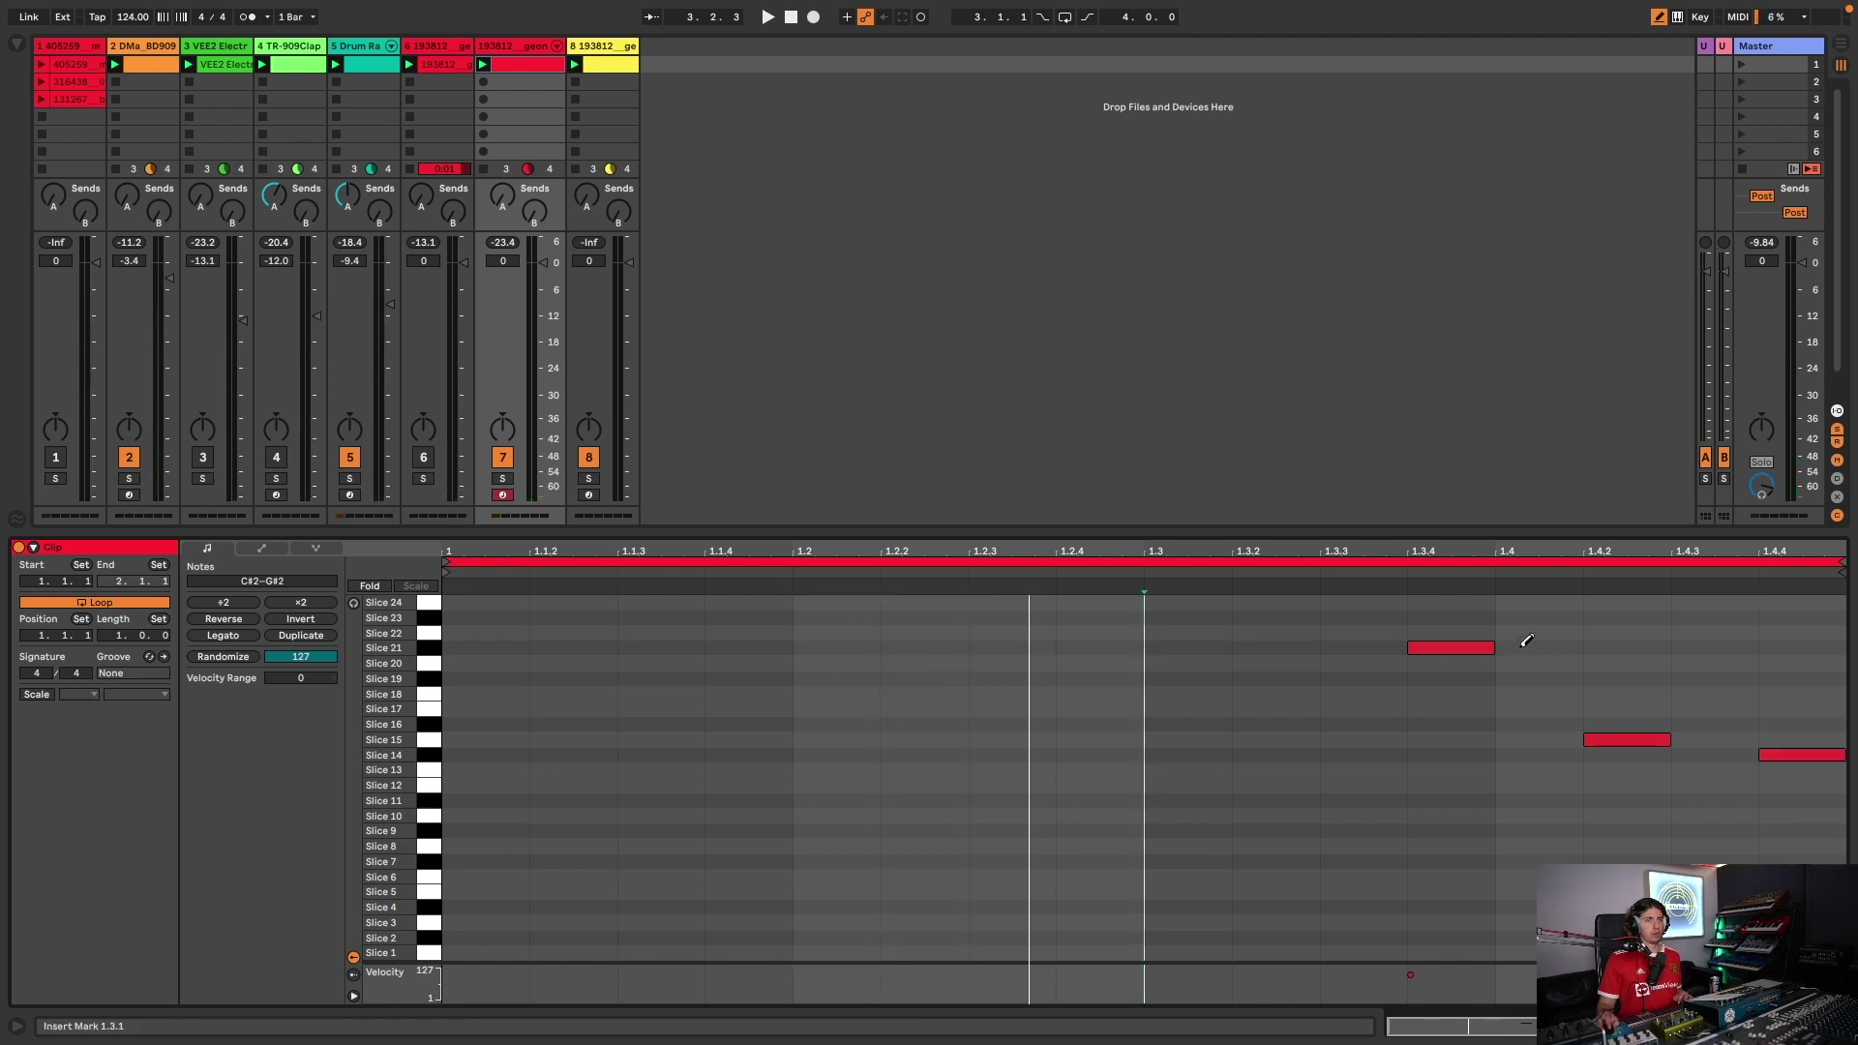
left_click(1364, 600)
key("space")
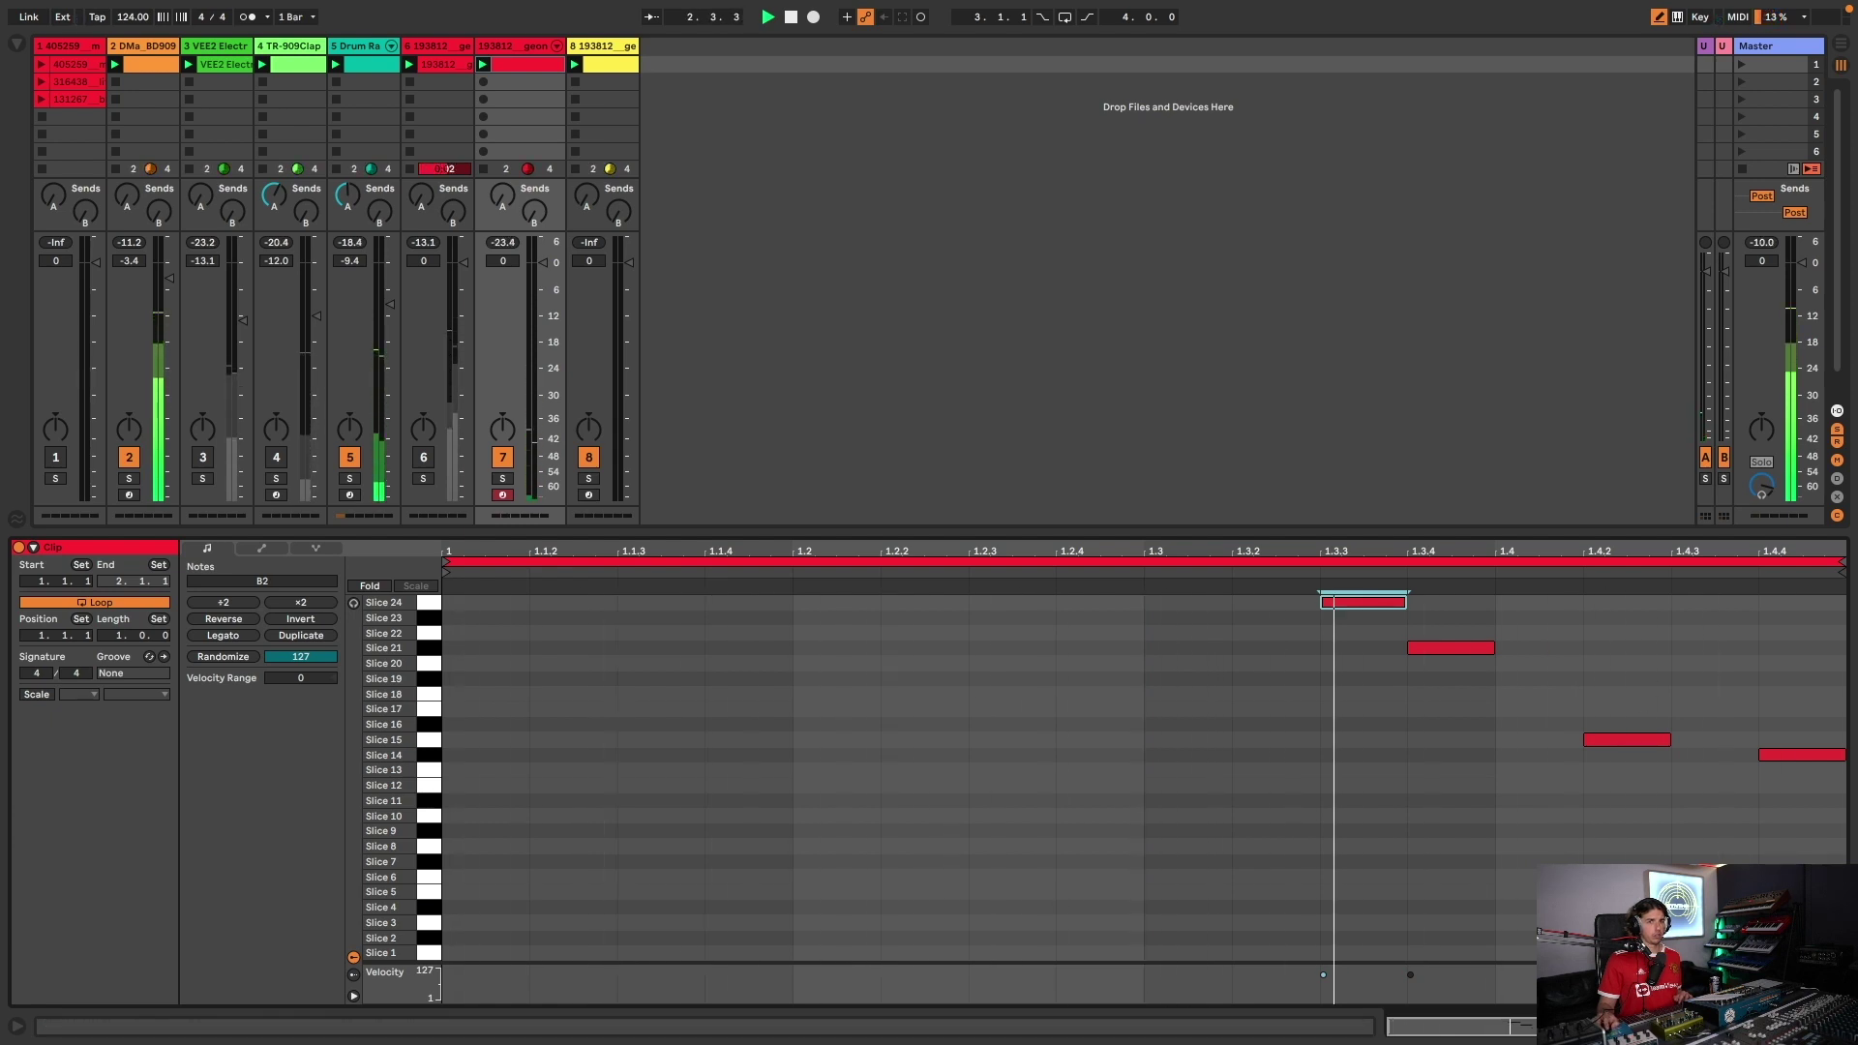
- Close the clip editor and delete the two slice tracks, 7 and 8
left_click(1841, 1026)
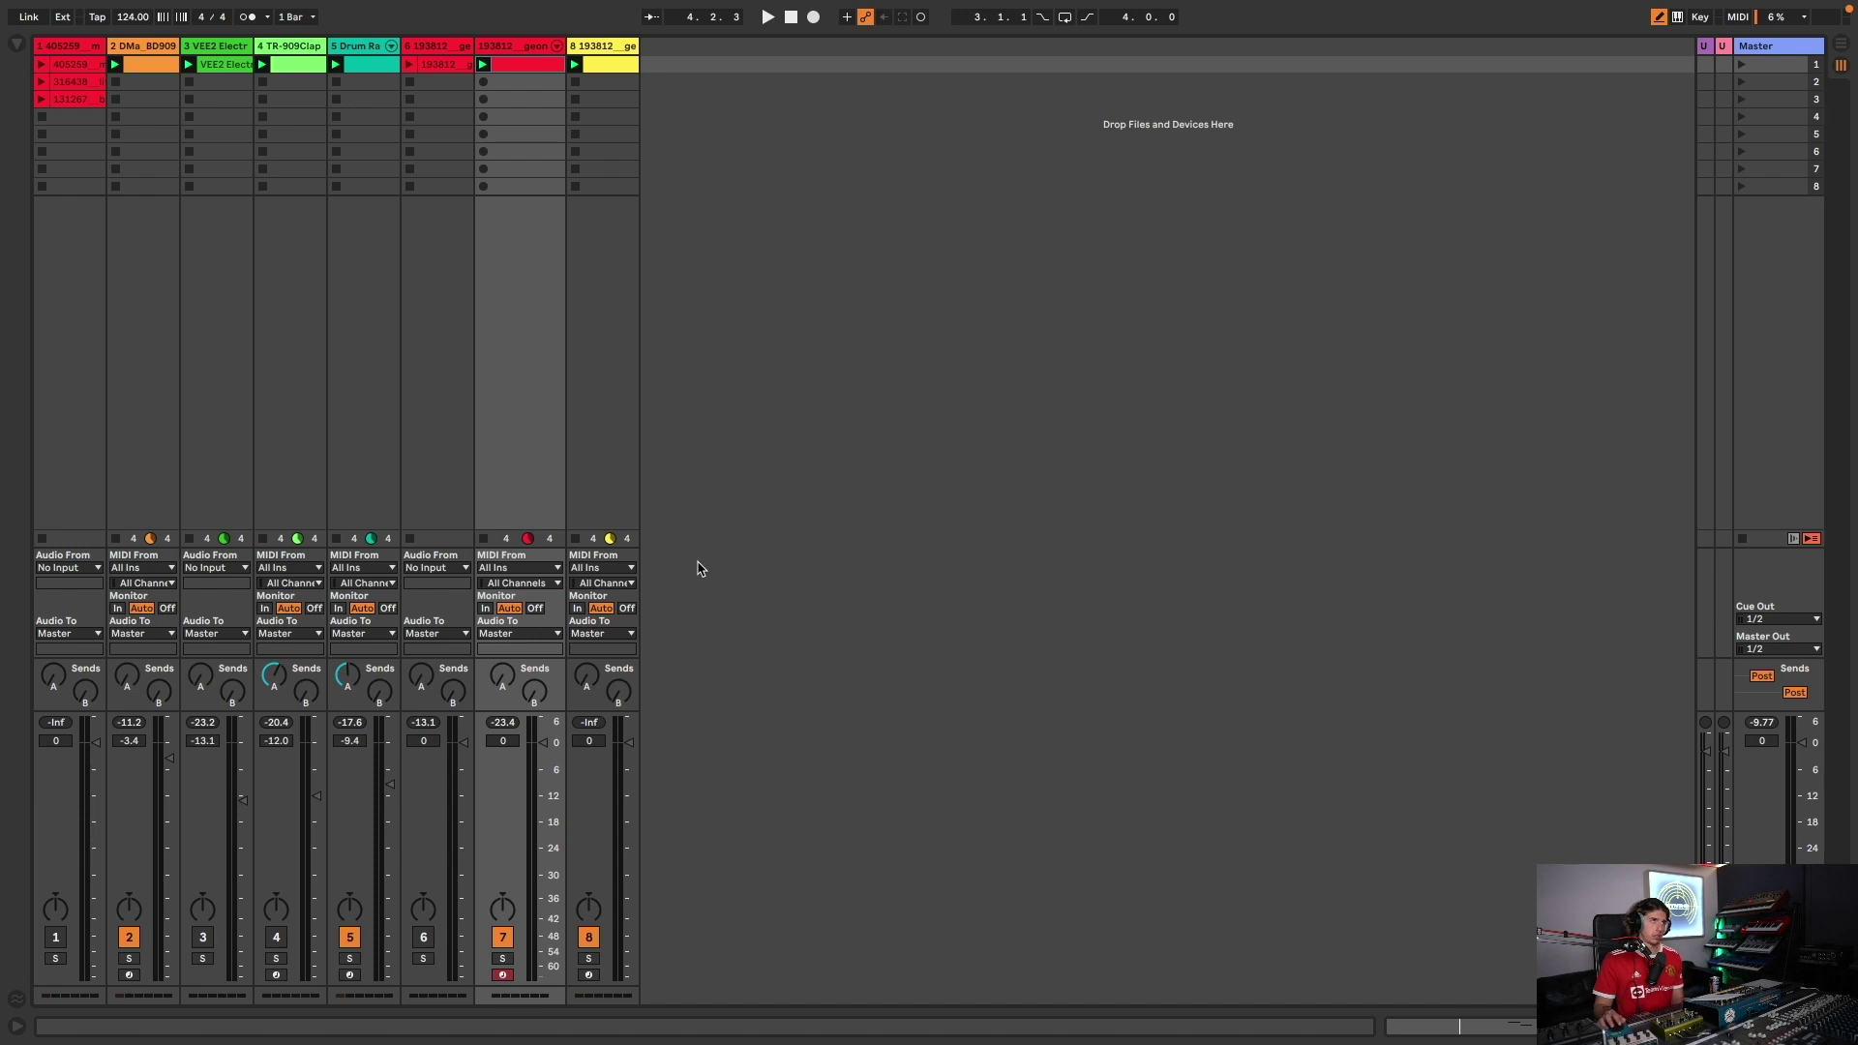
left_click(528, 49)
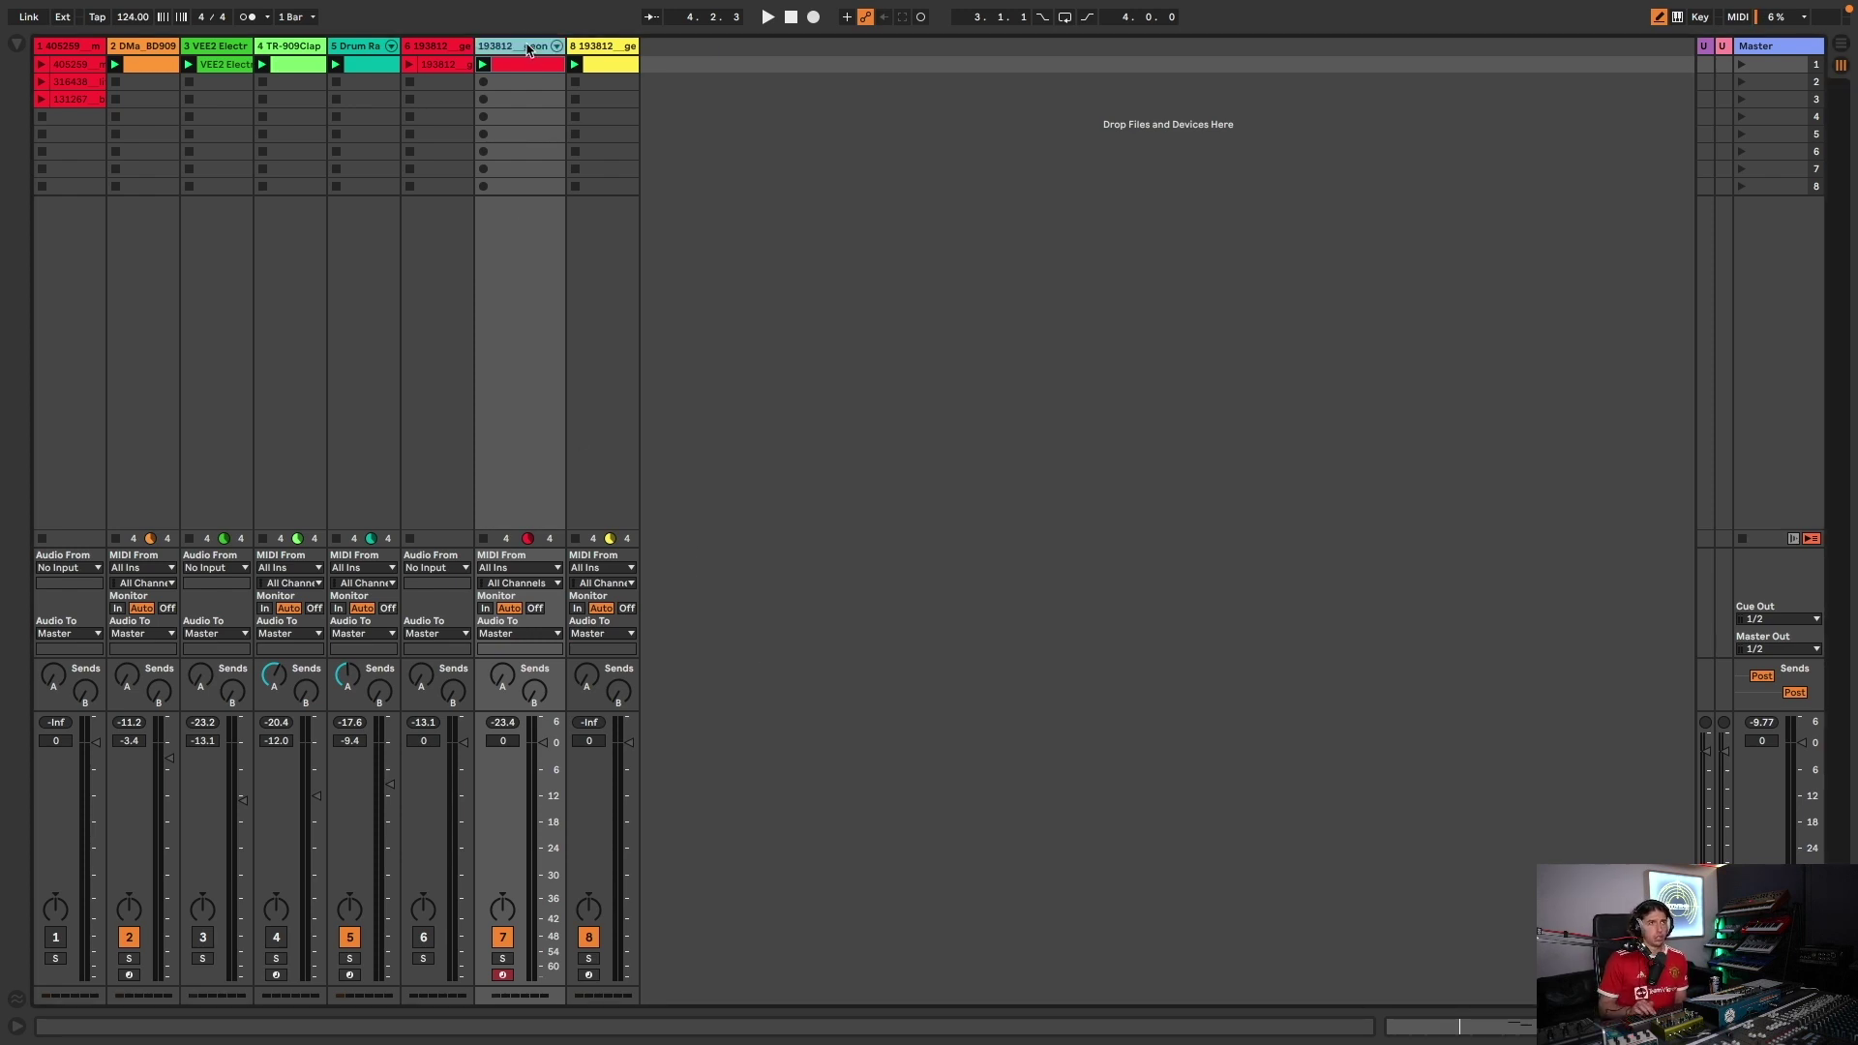
key("Delete")
key("Delete")
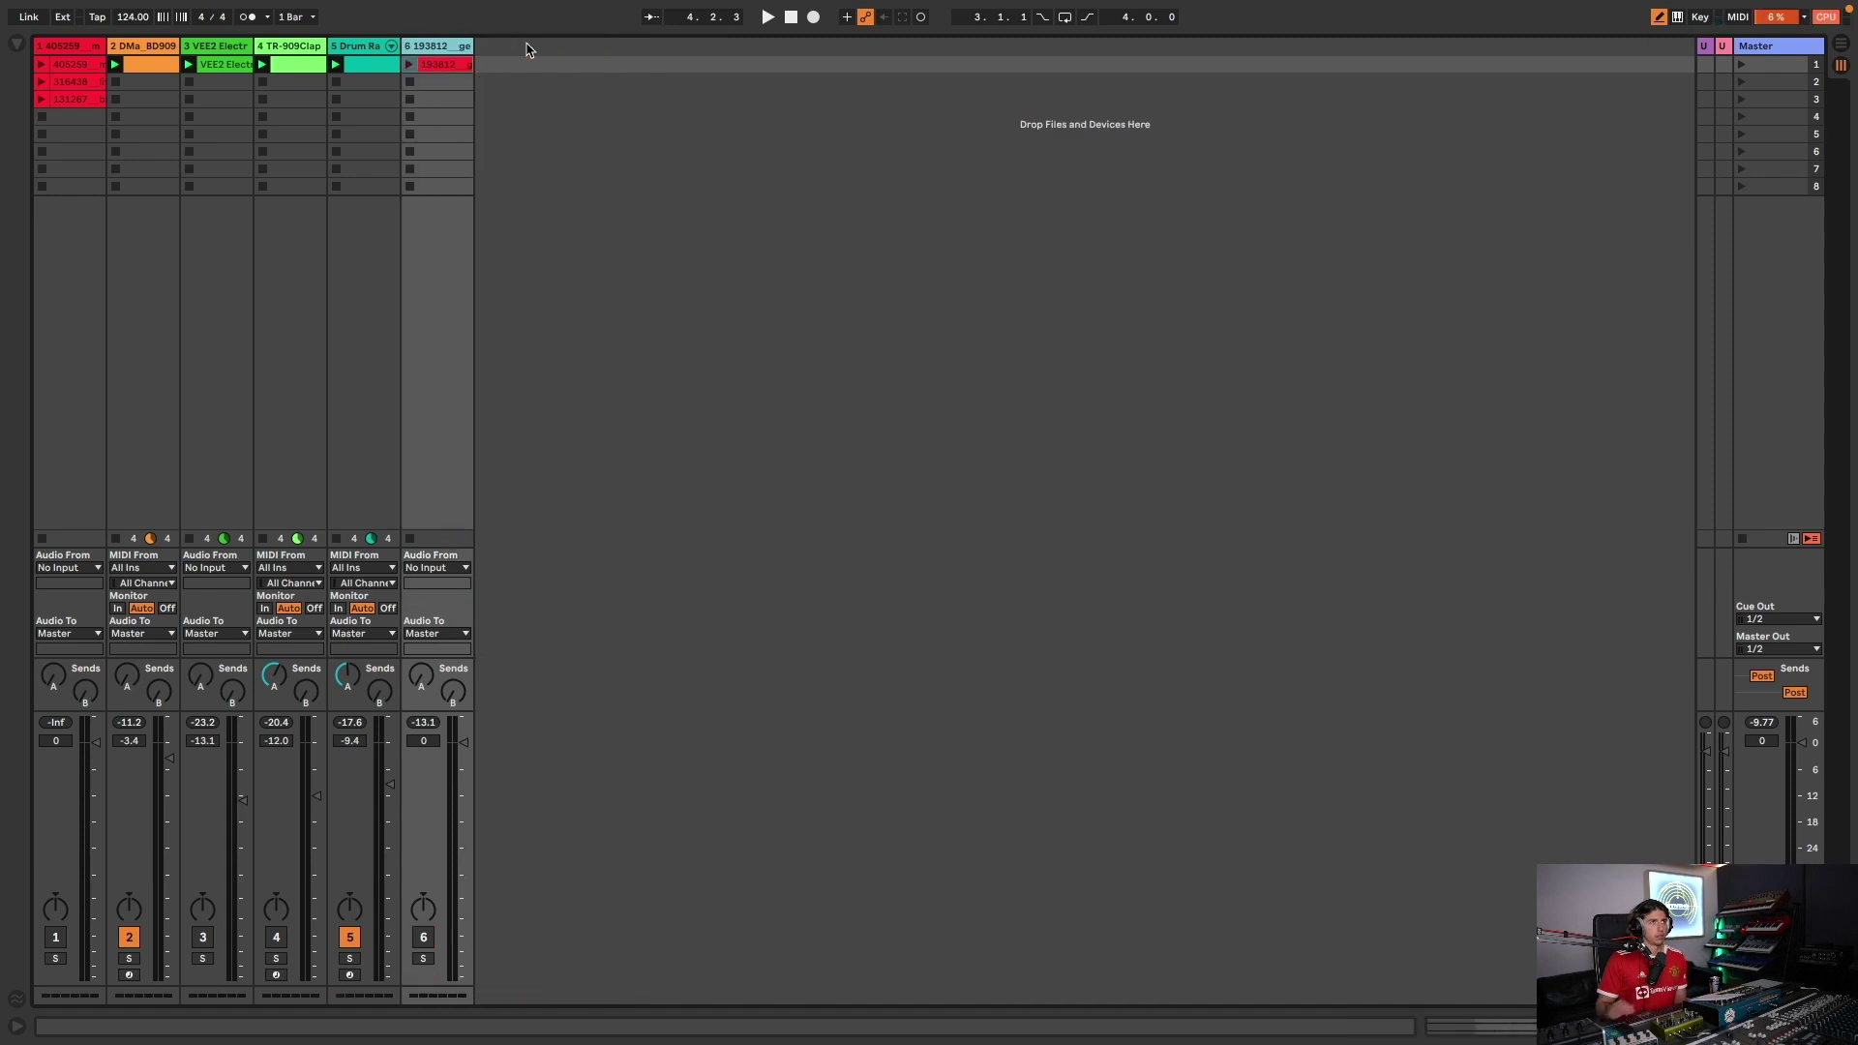
- Open the original vocal clip on track 6 and delete every warp marker after the first one
double_click(466, 66)
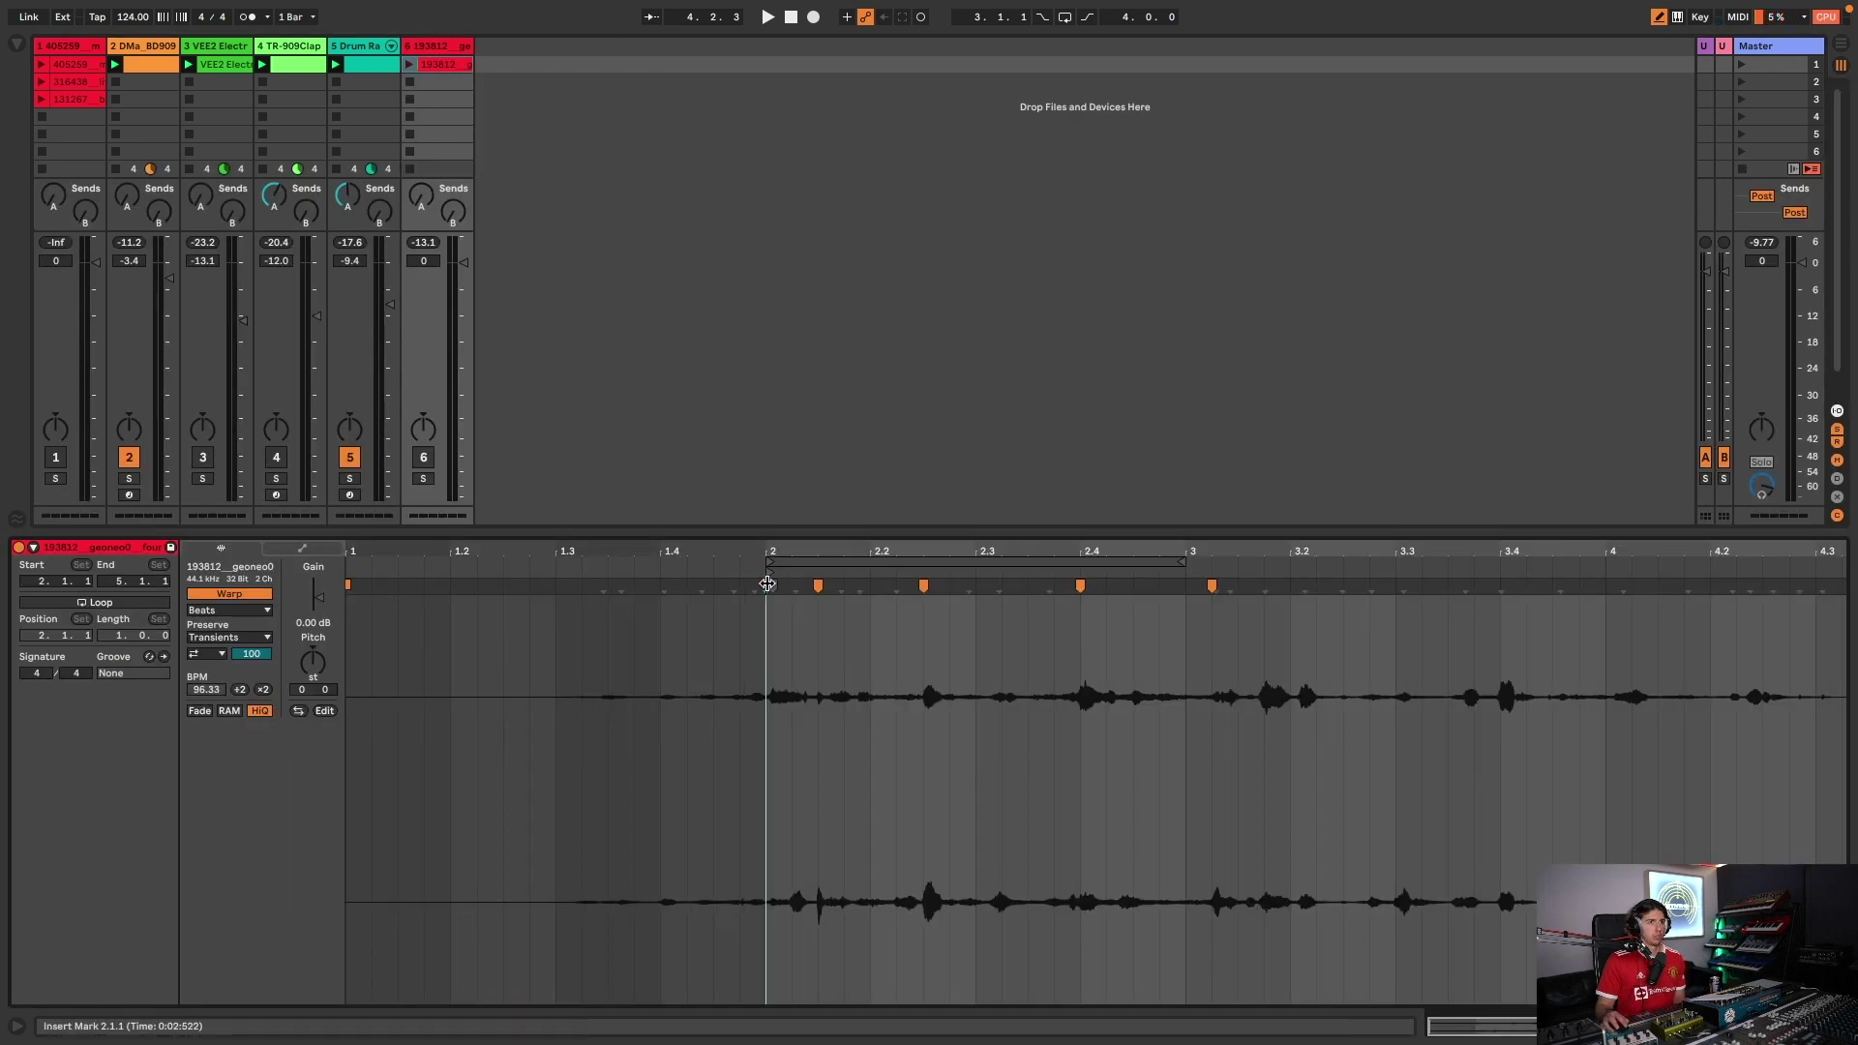
double_click(815, 587)
double_click(917, 586)
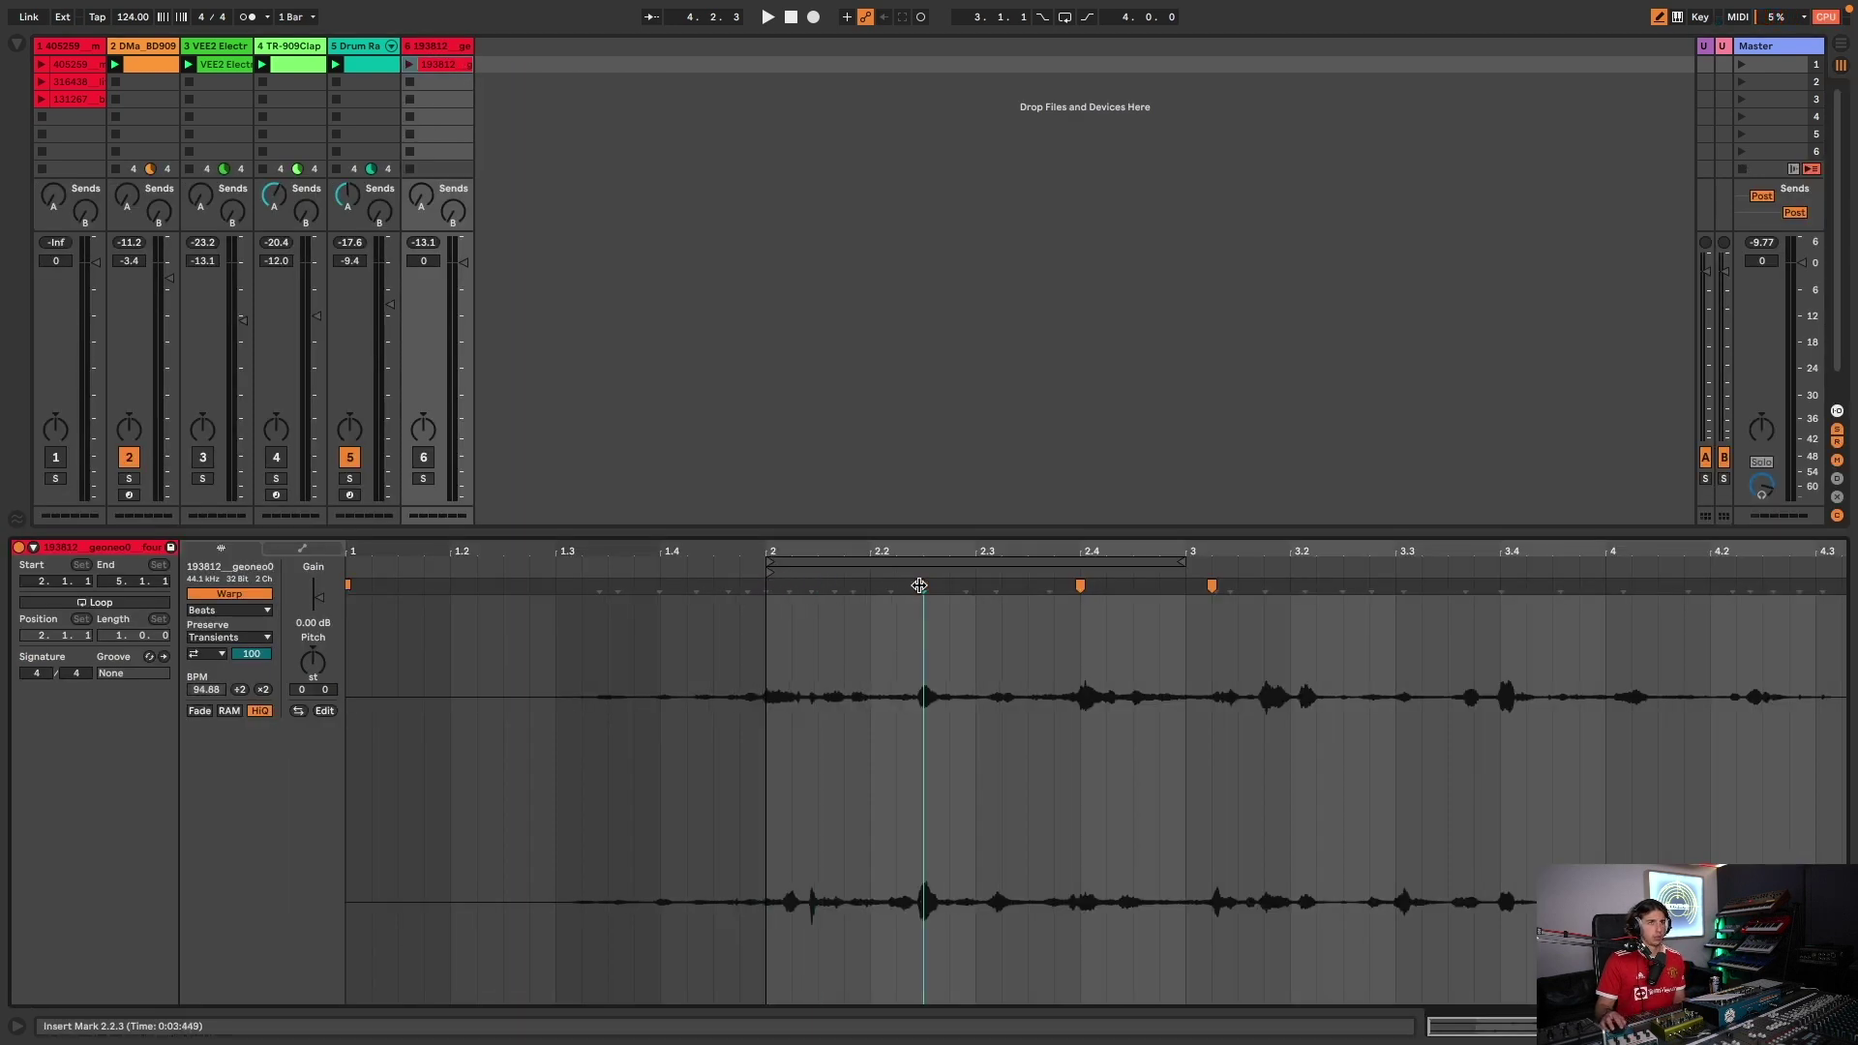
double_click(1077, 586)
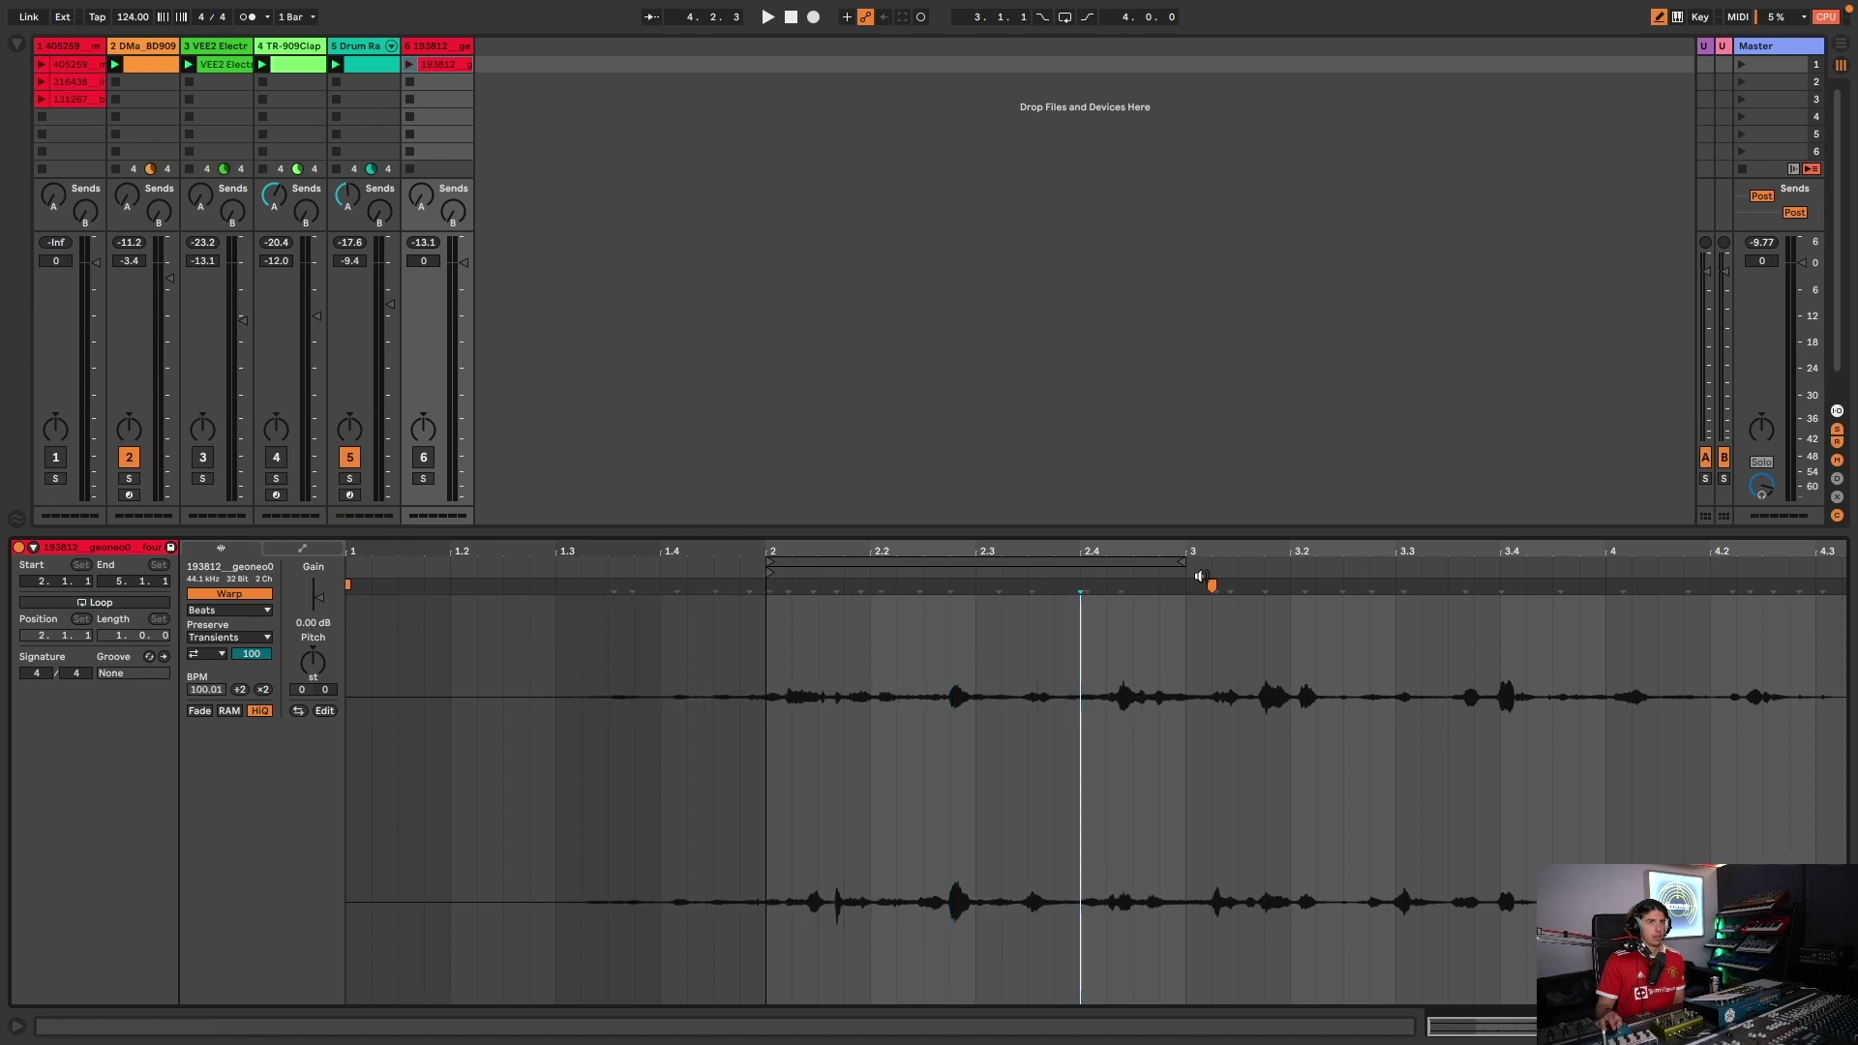
key("space")
double_click(1211, 582)
key("space")
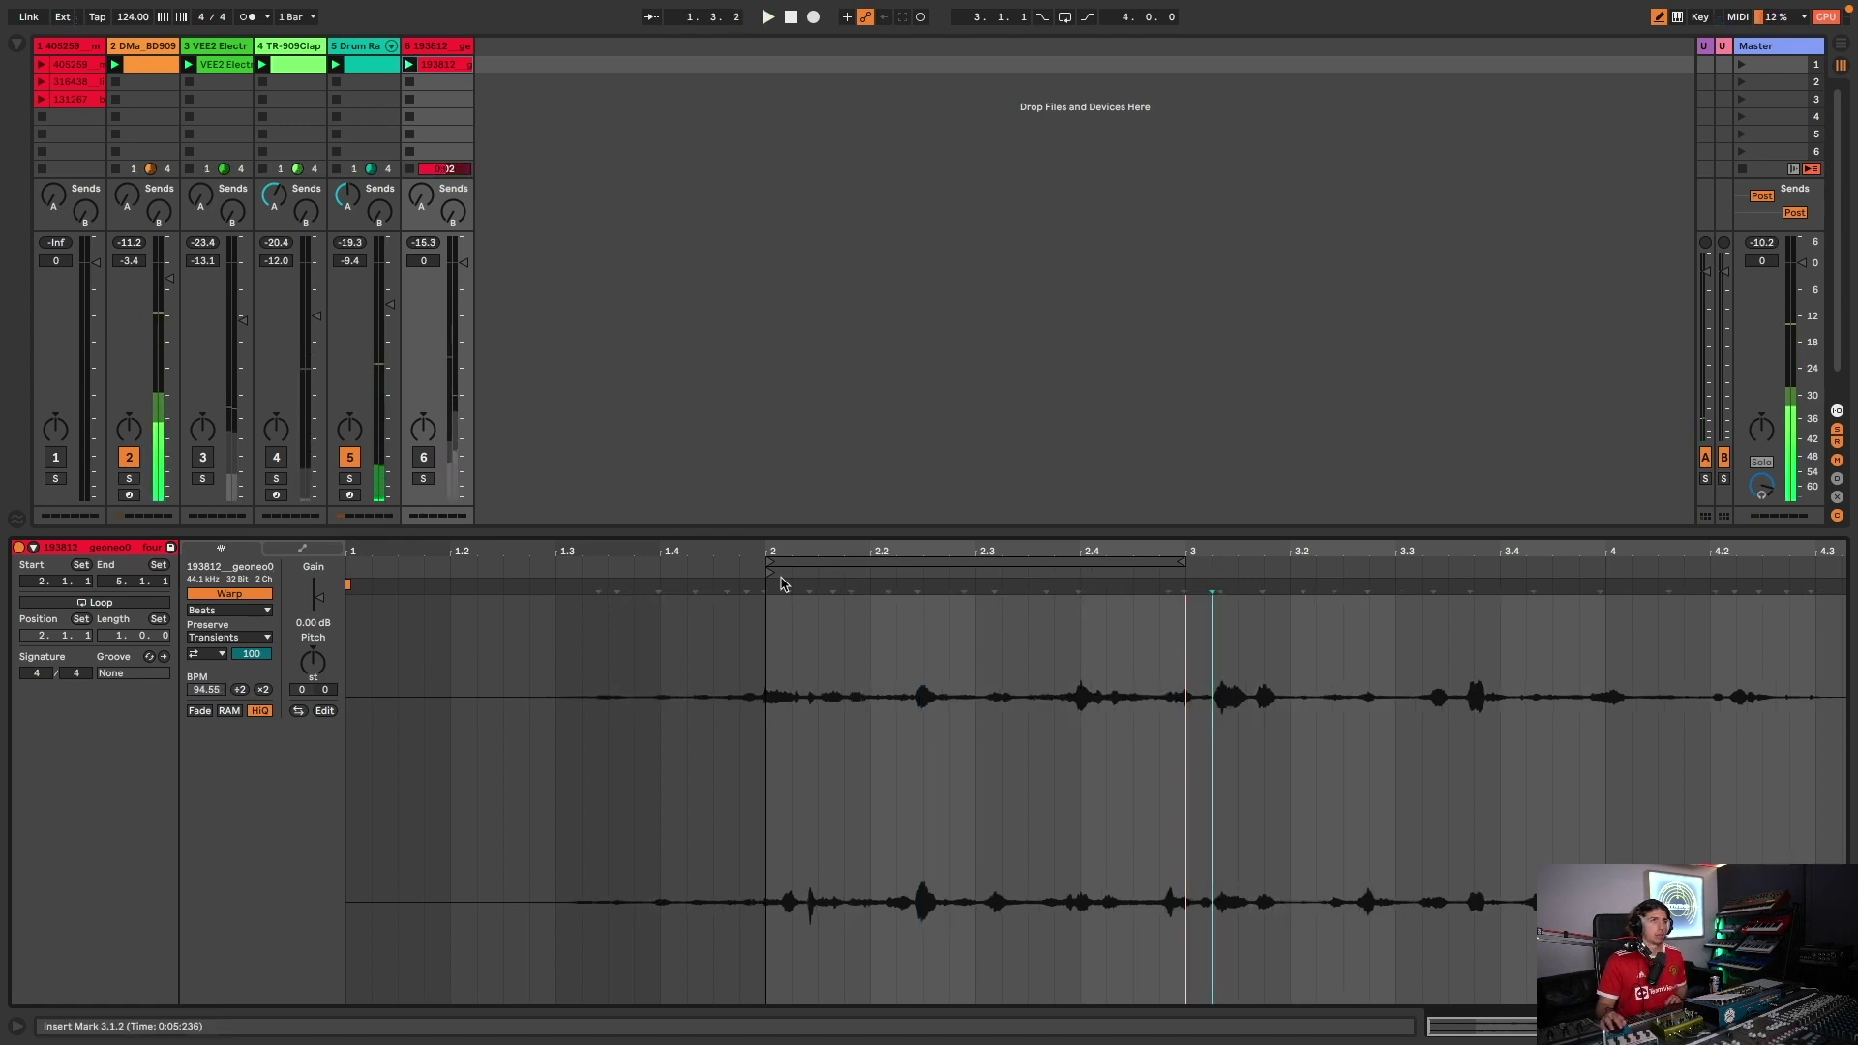
- Move the vocal clip's loop start and start marker back to 1.1.1 and play from the beginning
left_click_drag(771, 561, 346, 648)
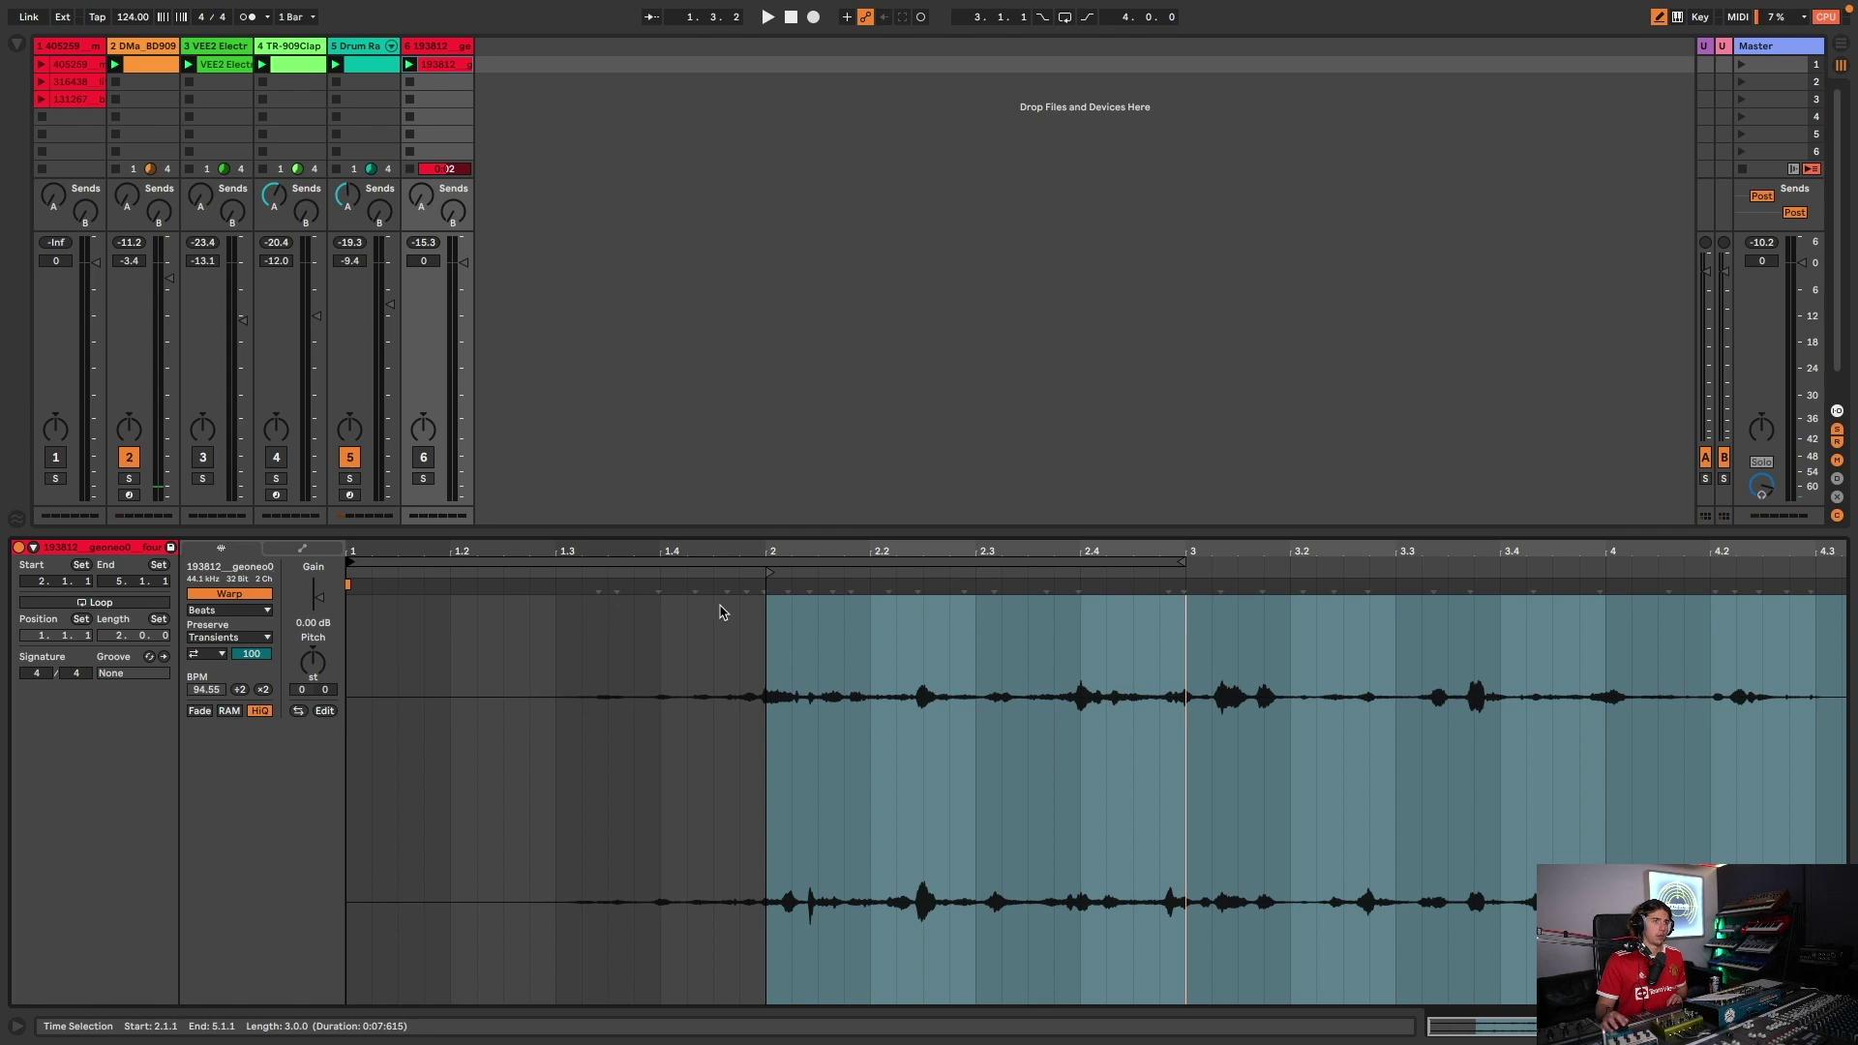
left_click_drag(770, 573, 350, 658)
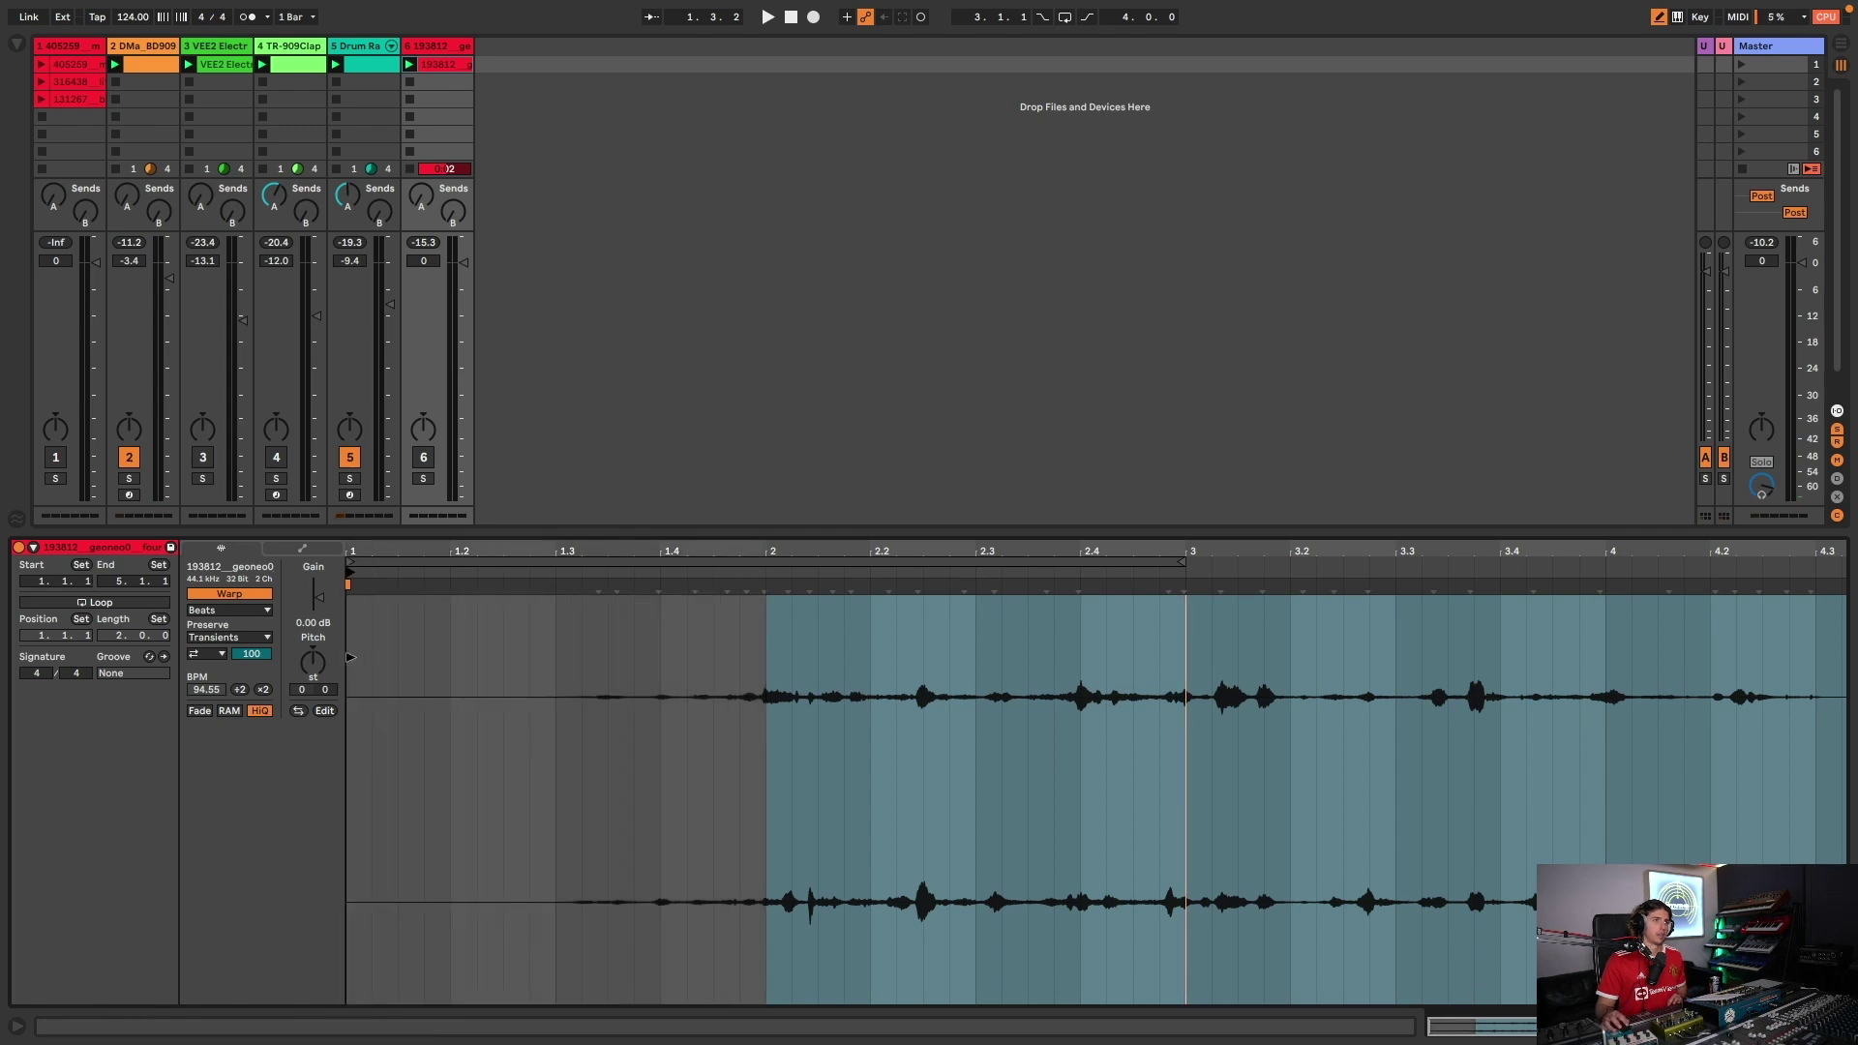
key("space")
left_click(562, 666)
left_click(402, 703)
left_click(358, 704)
key("space")
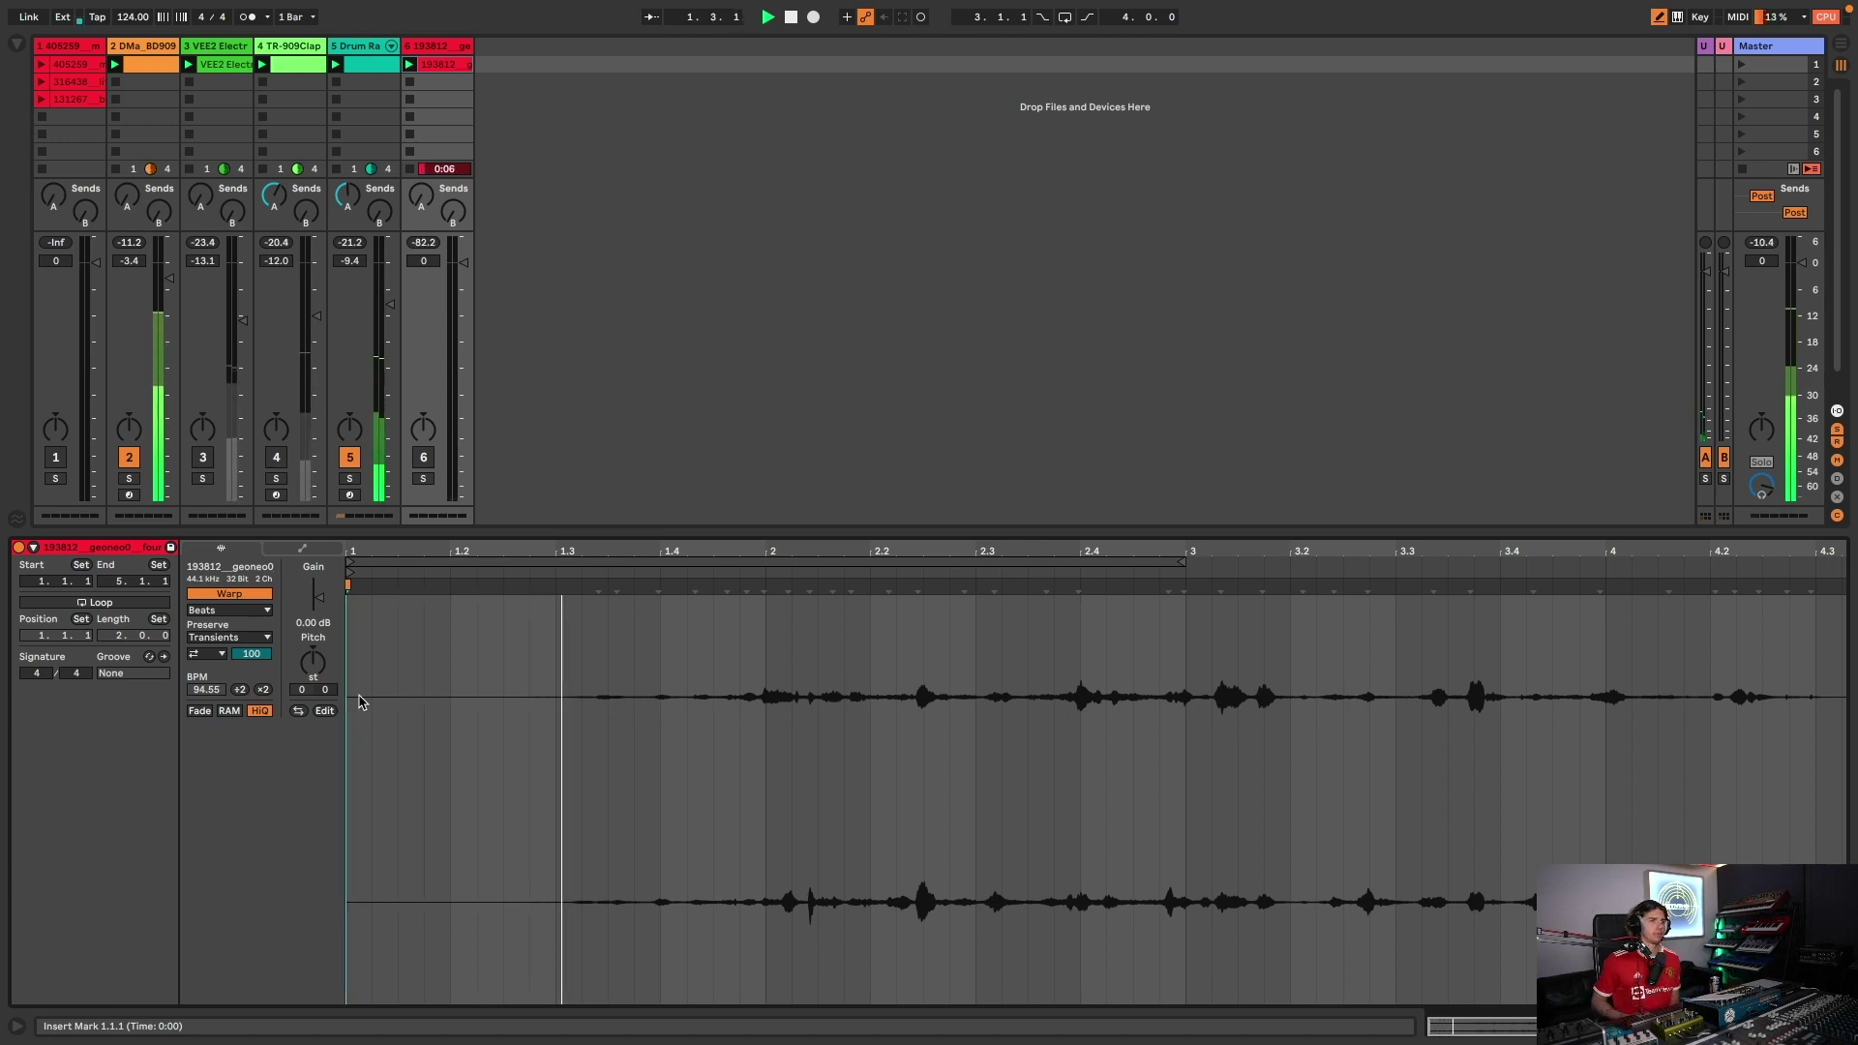
- Activate the muted vocal track 6 and play its clip over the drums
key("space")
left_click(423, 457)
key("space")
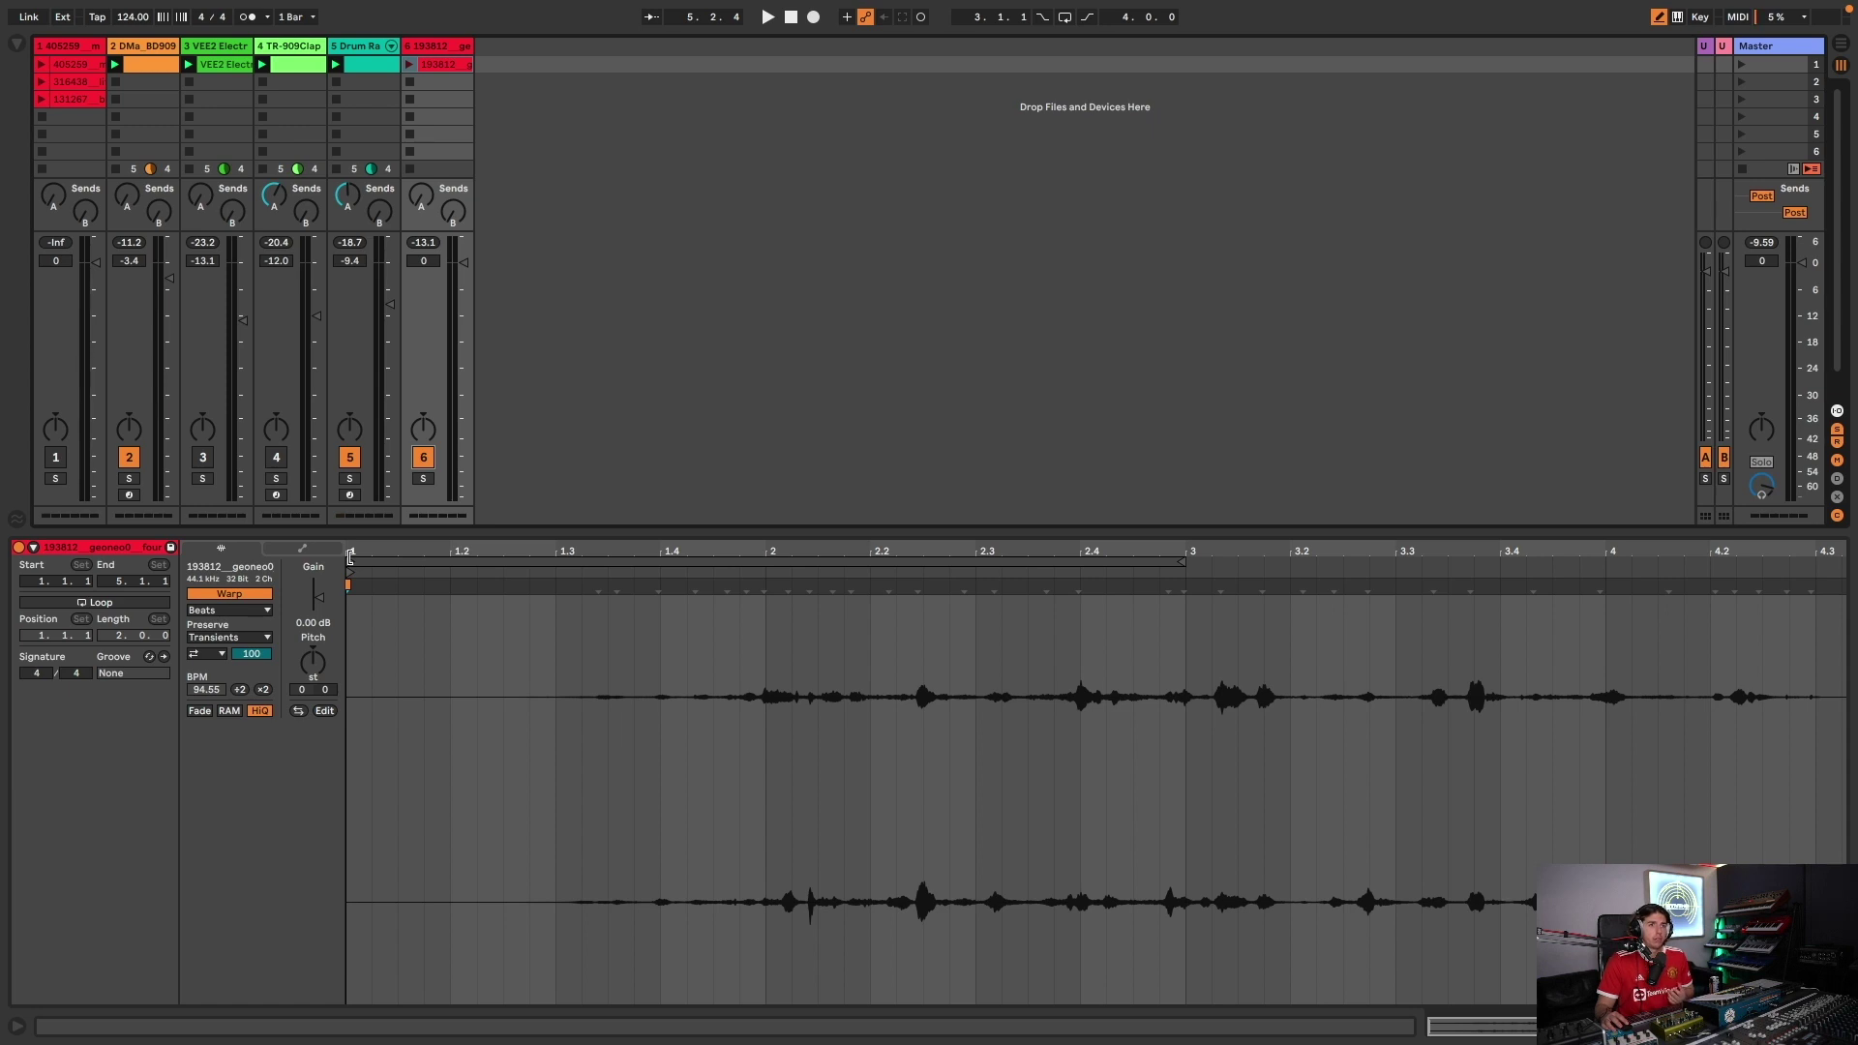
- Move the vocal clip's loop start and start marker to 2.4.1 and play it
left_click(1080, 698)
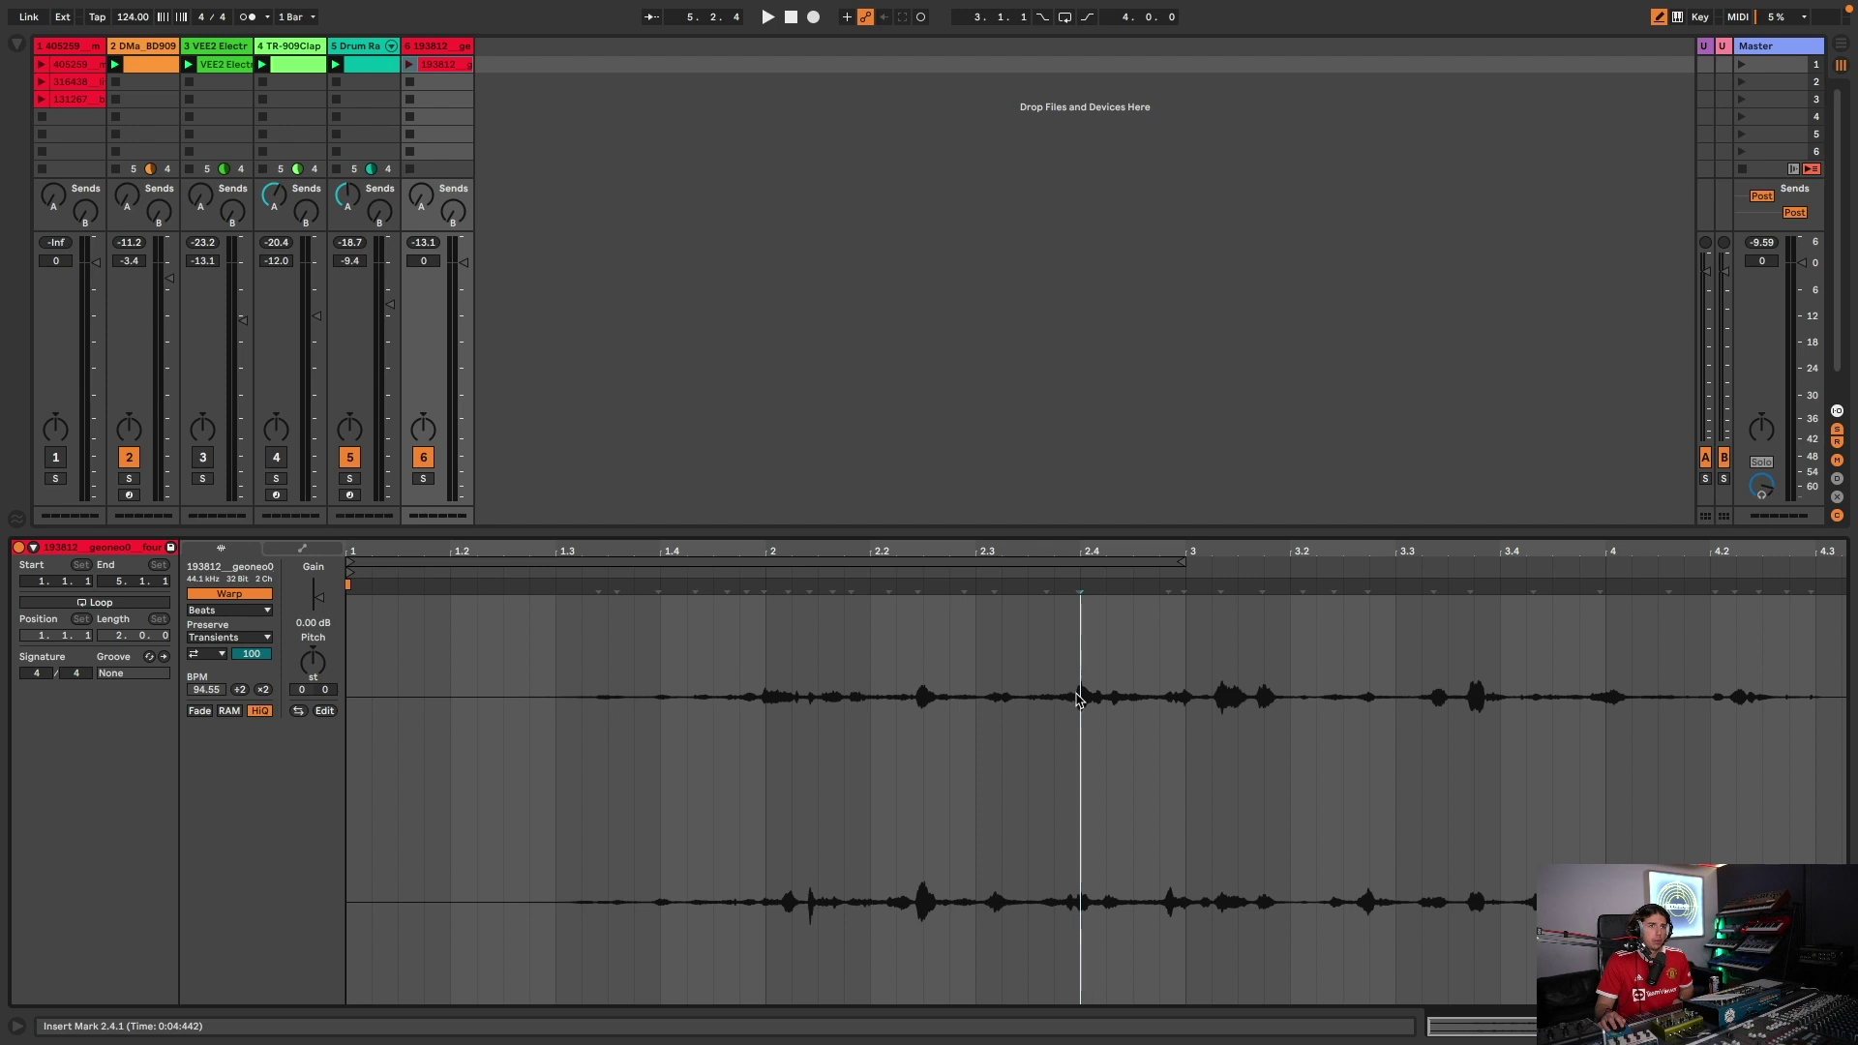
left_click(1057, 698)
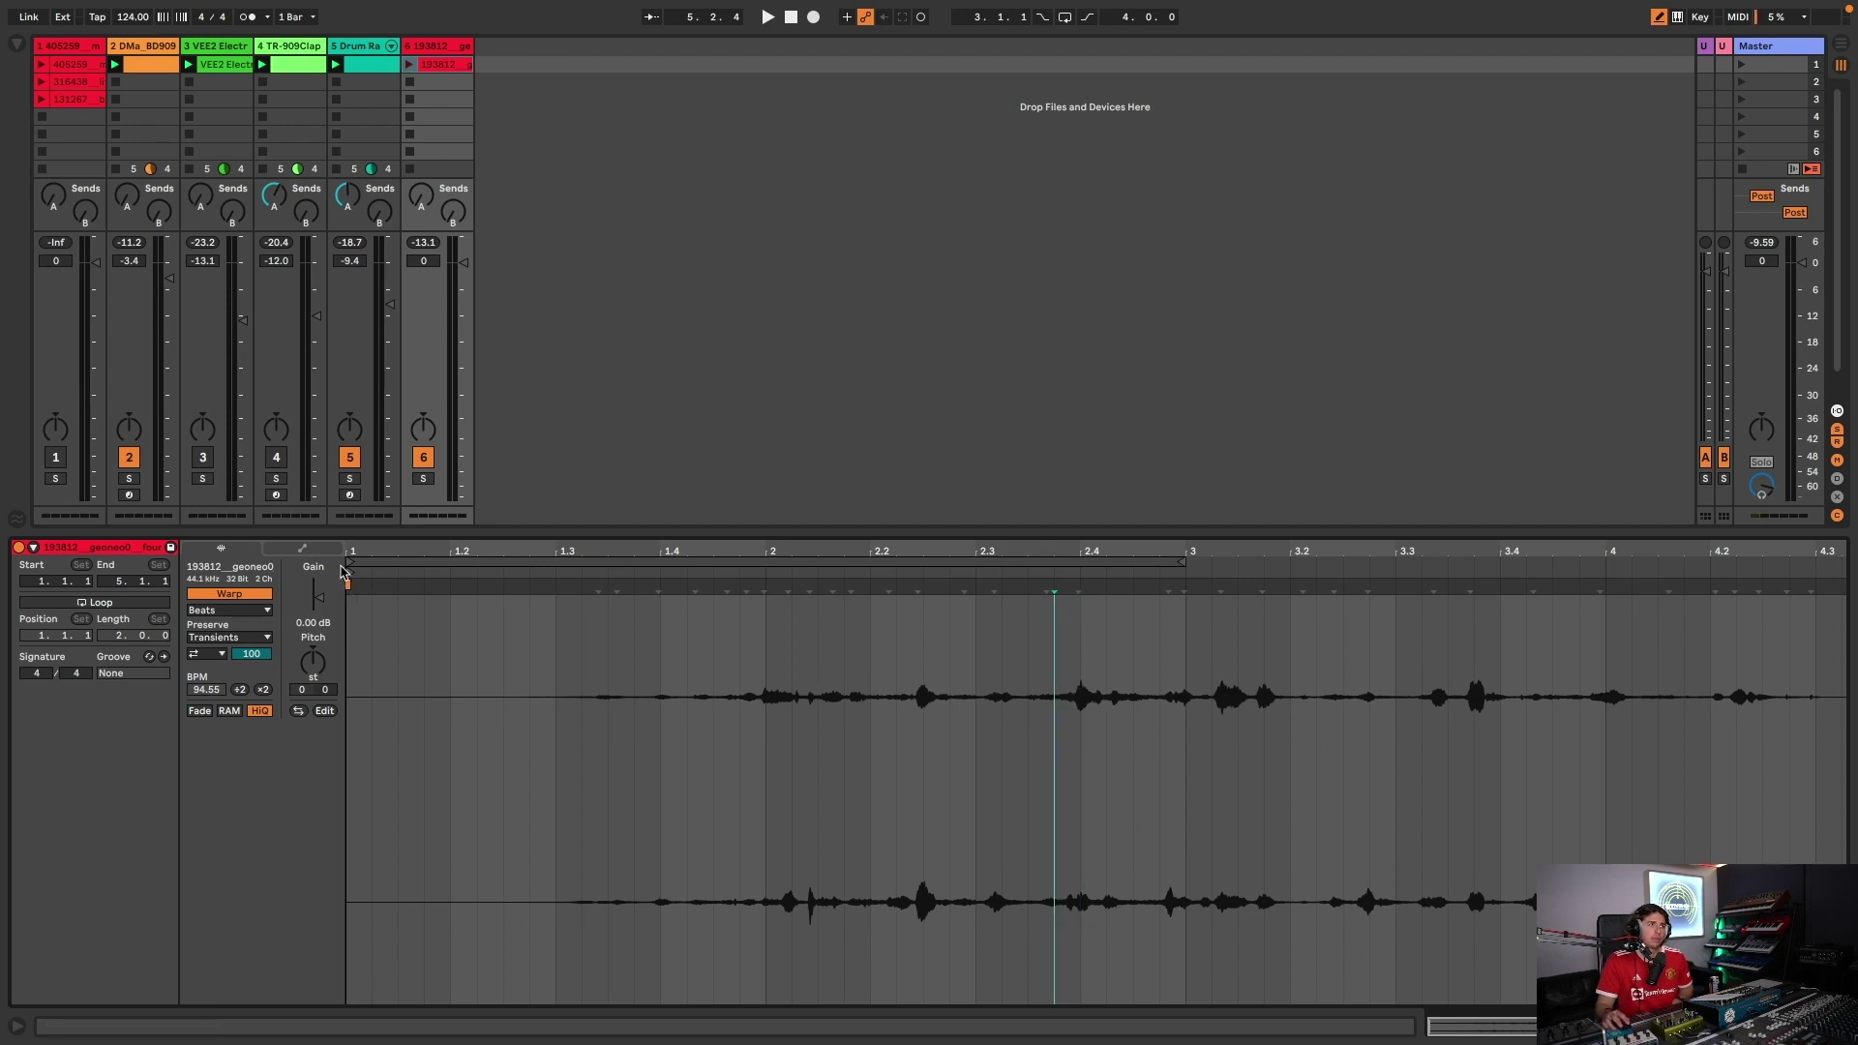
left_click_drag(349, 560, 1081, 610)
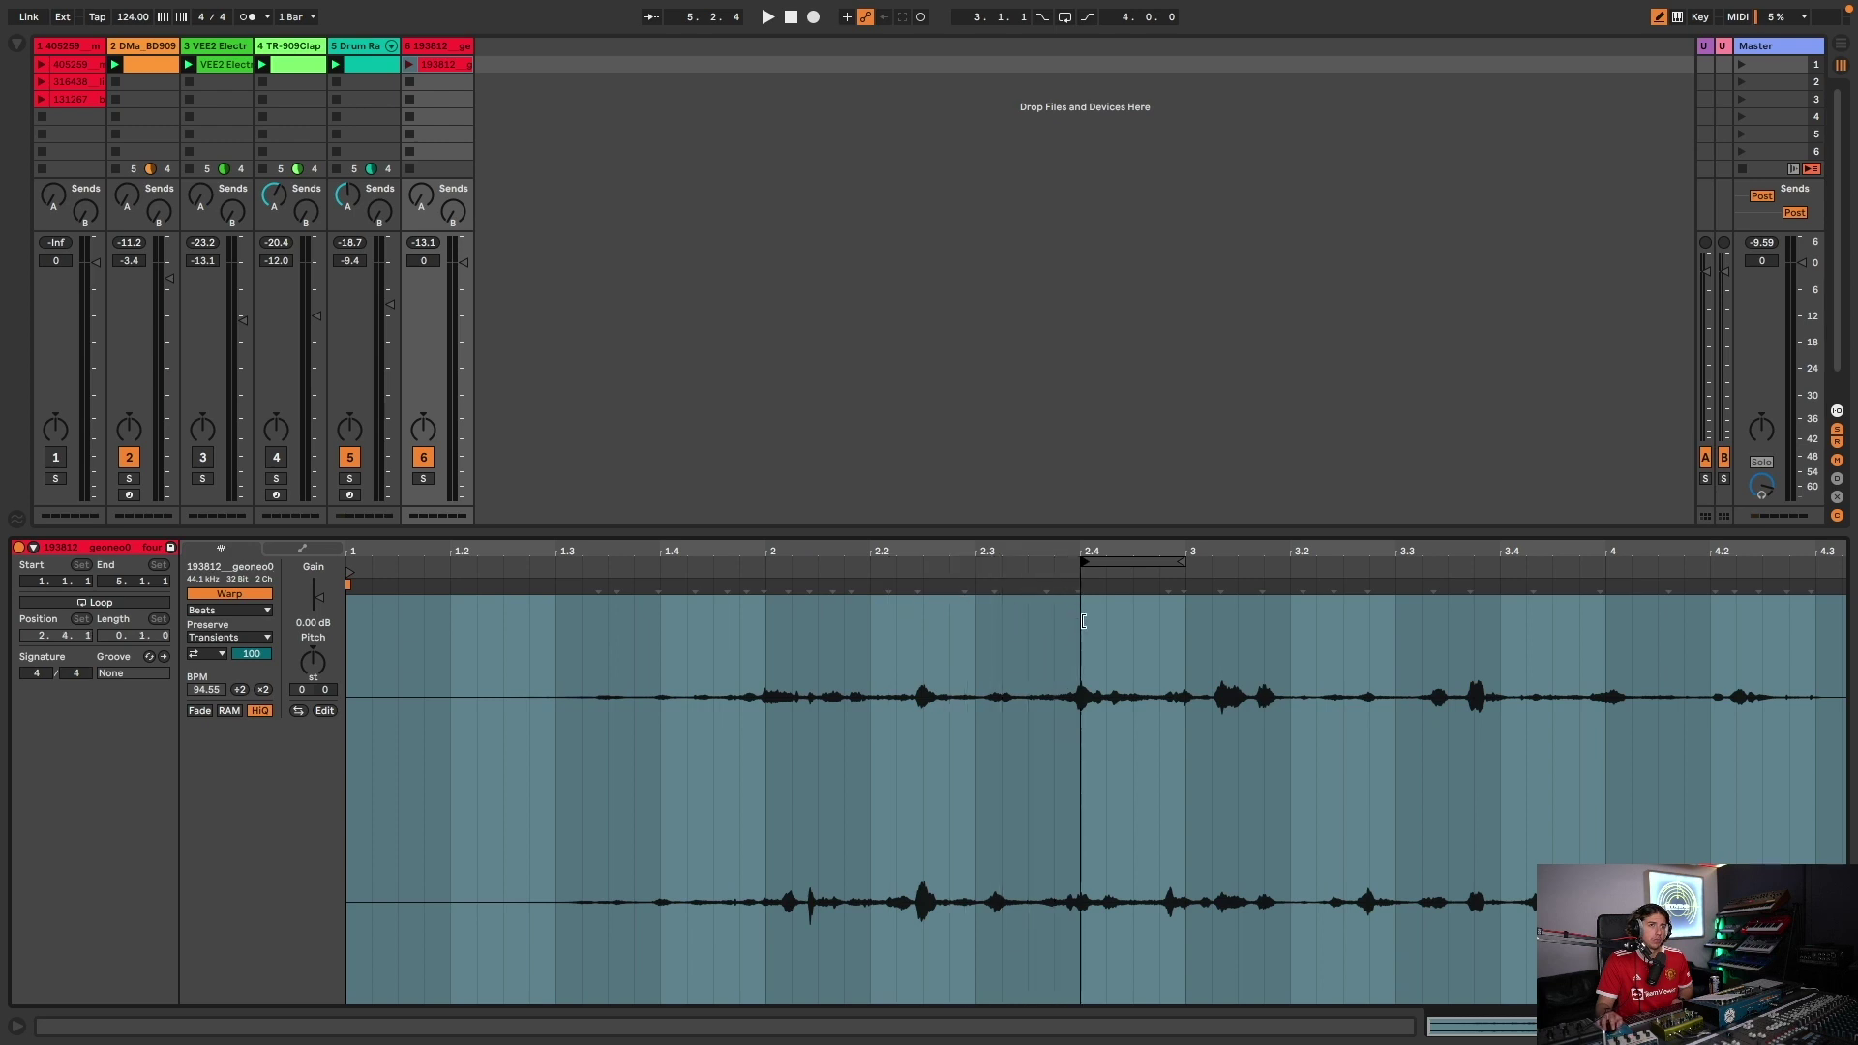
left_click(395, 616)
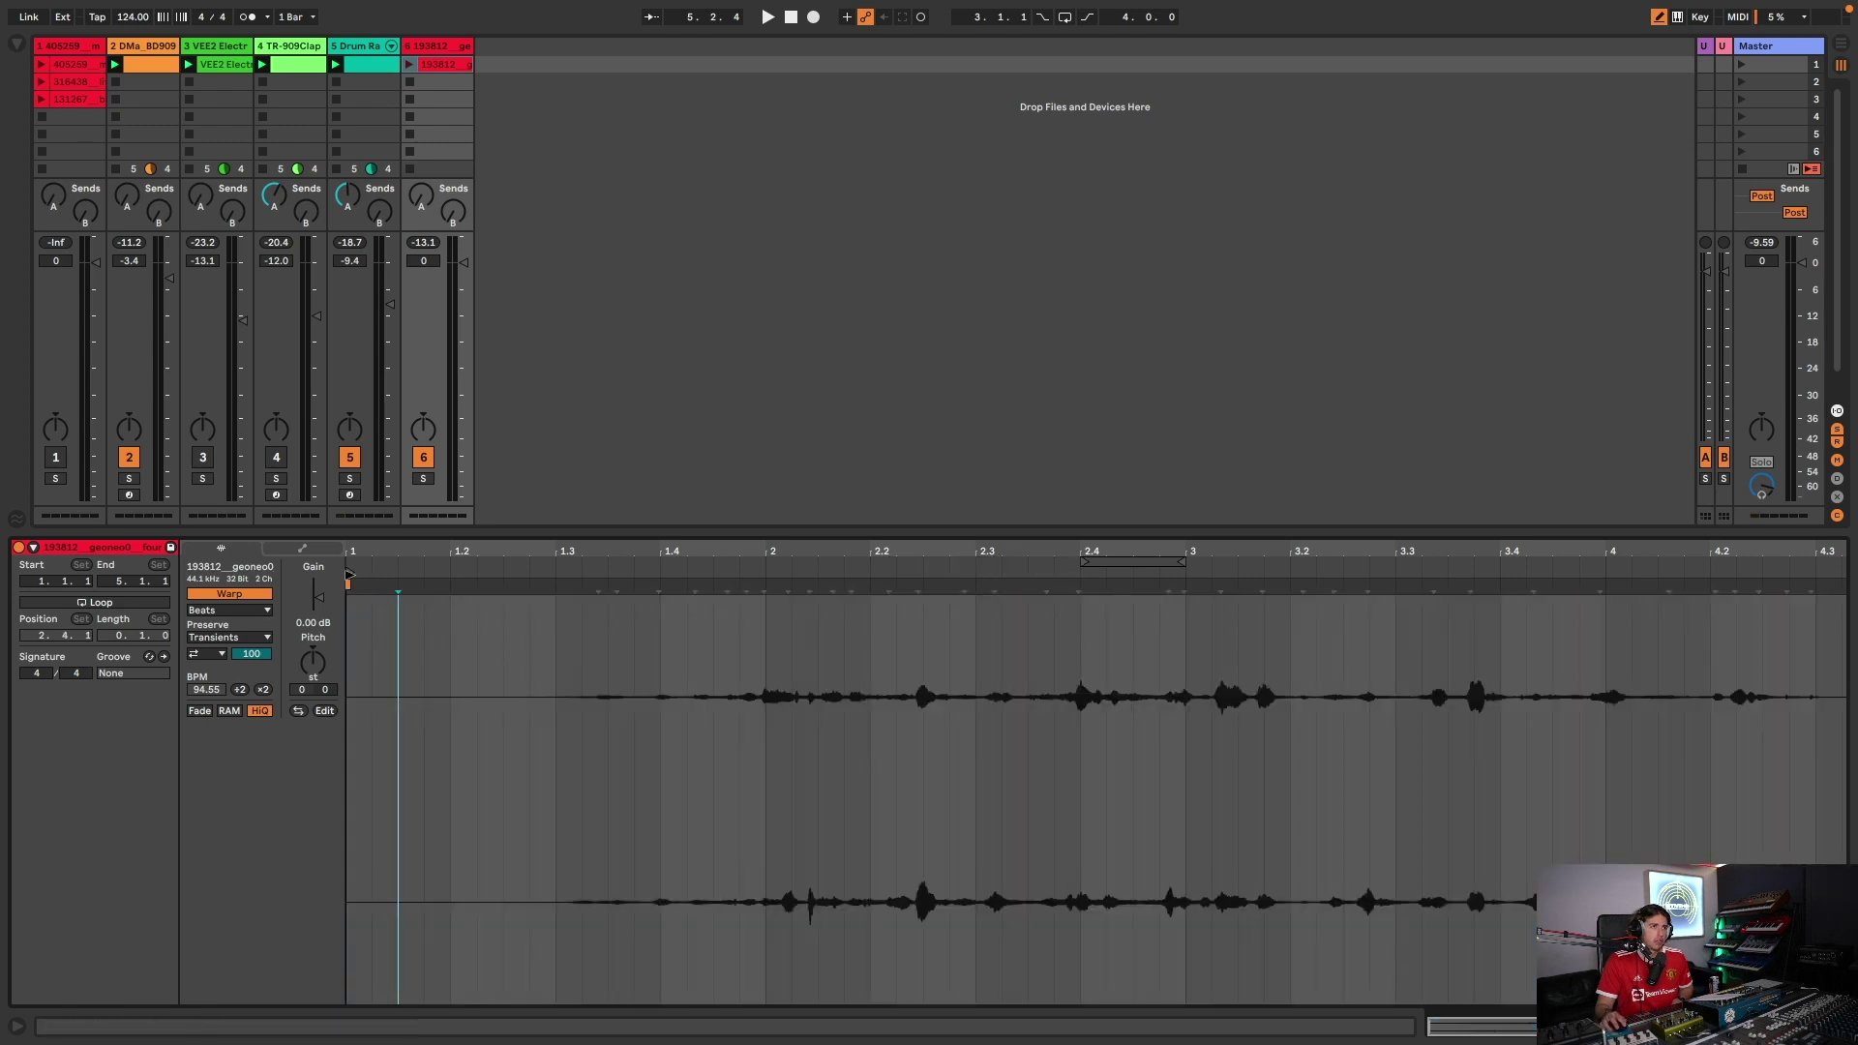
mouse_move(394, 581)
left_mouse_down()
mouse_move(1107, 582)
mouse_move(1083, 582)
mouse_move(1092, 544)
mouse_move(1092, 625)
mouse_move(1091, 557)
left_mouse_up()
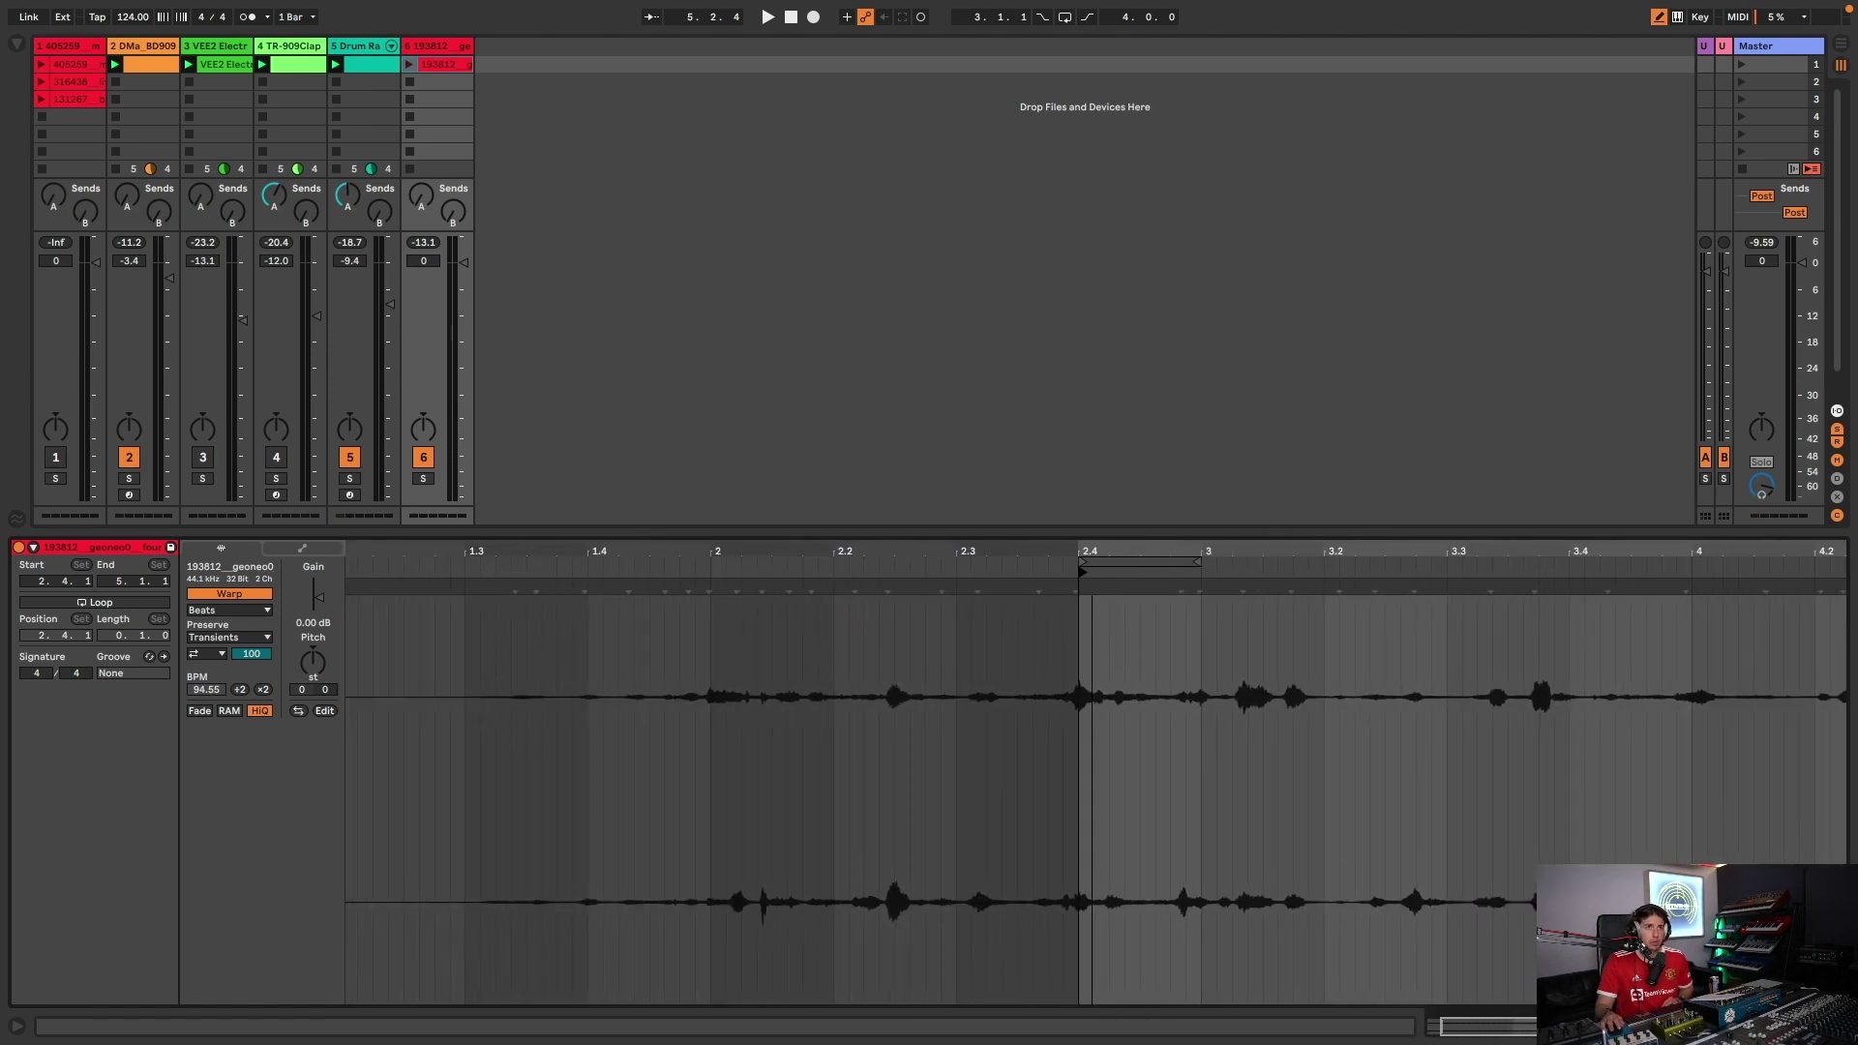
key("space")
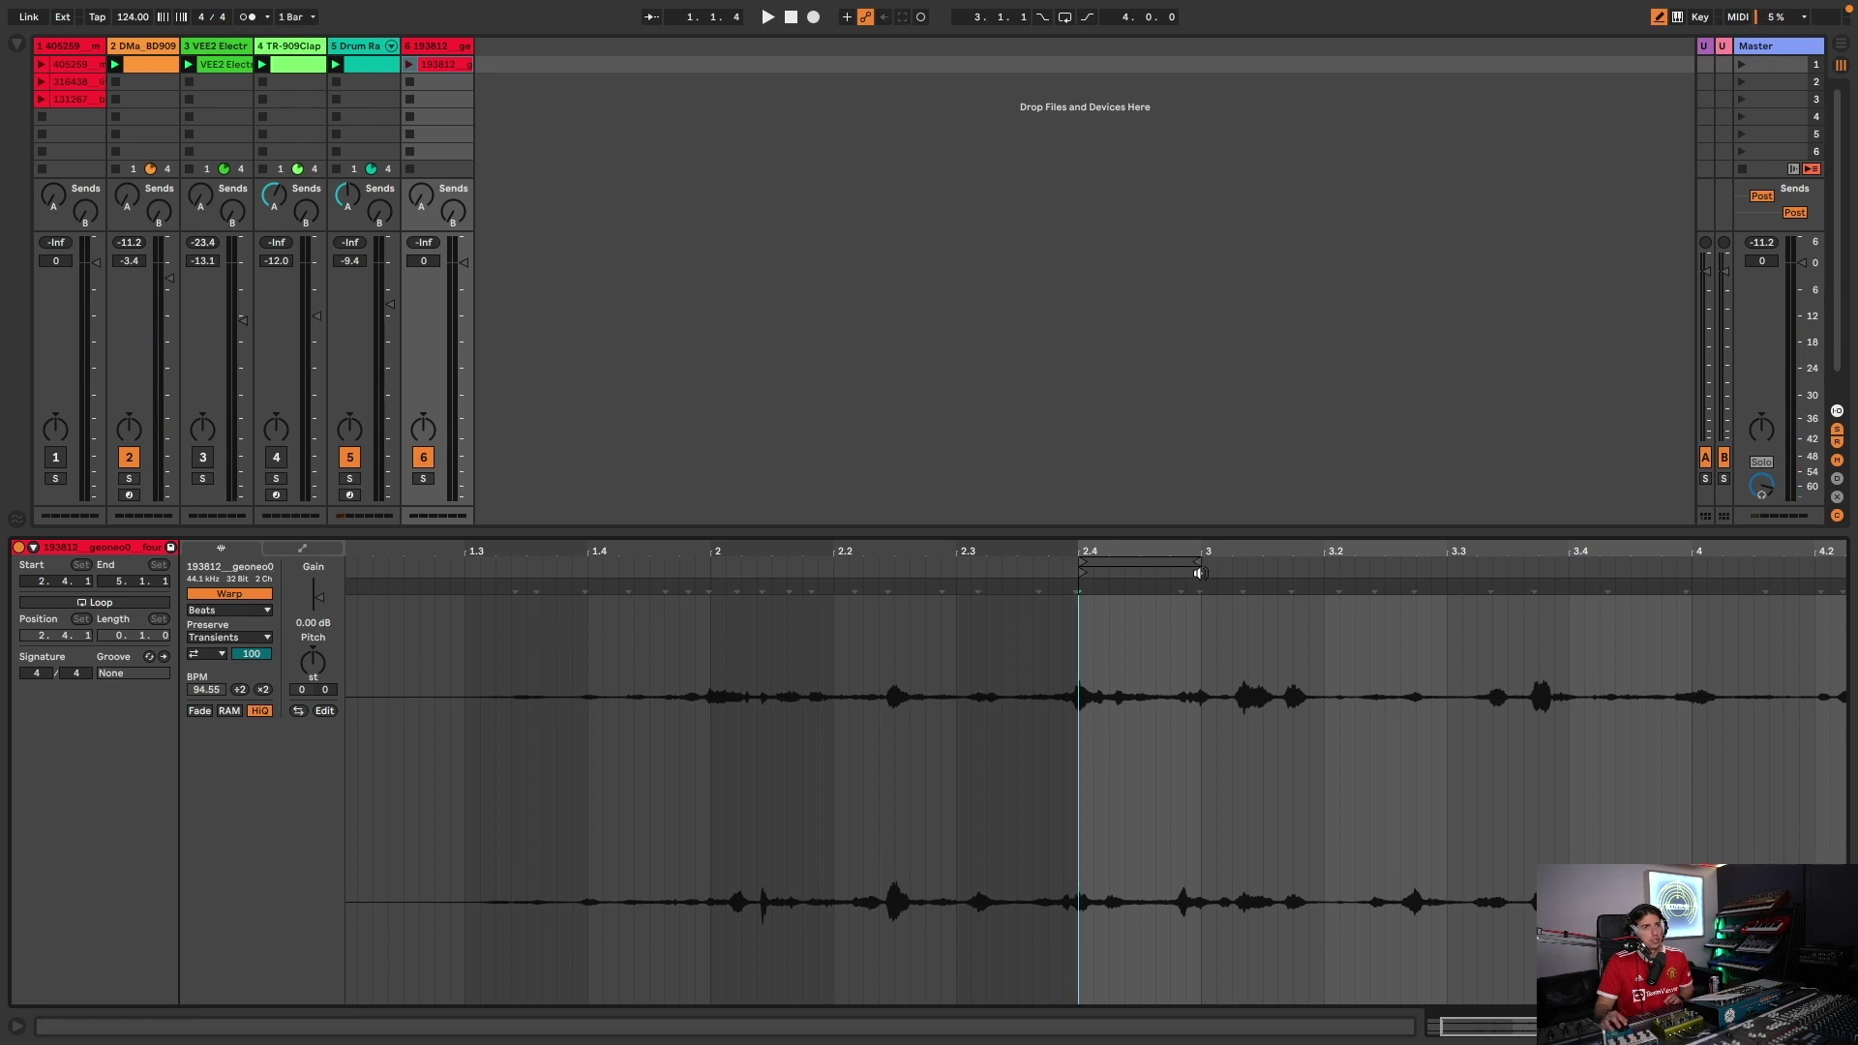
- Loop the vocal section from 2.4.1 to 4.1.1 and launch the clip
left_click_drag(1201, 560, 1080, 690)
left_click(1693, 635)
key("ctrl+l")
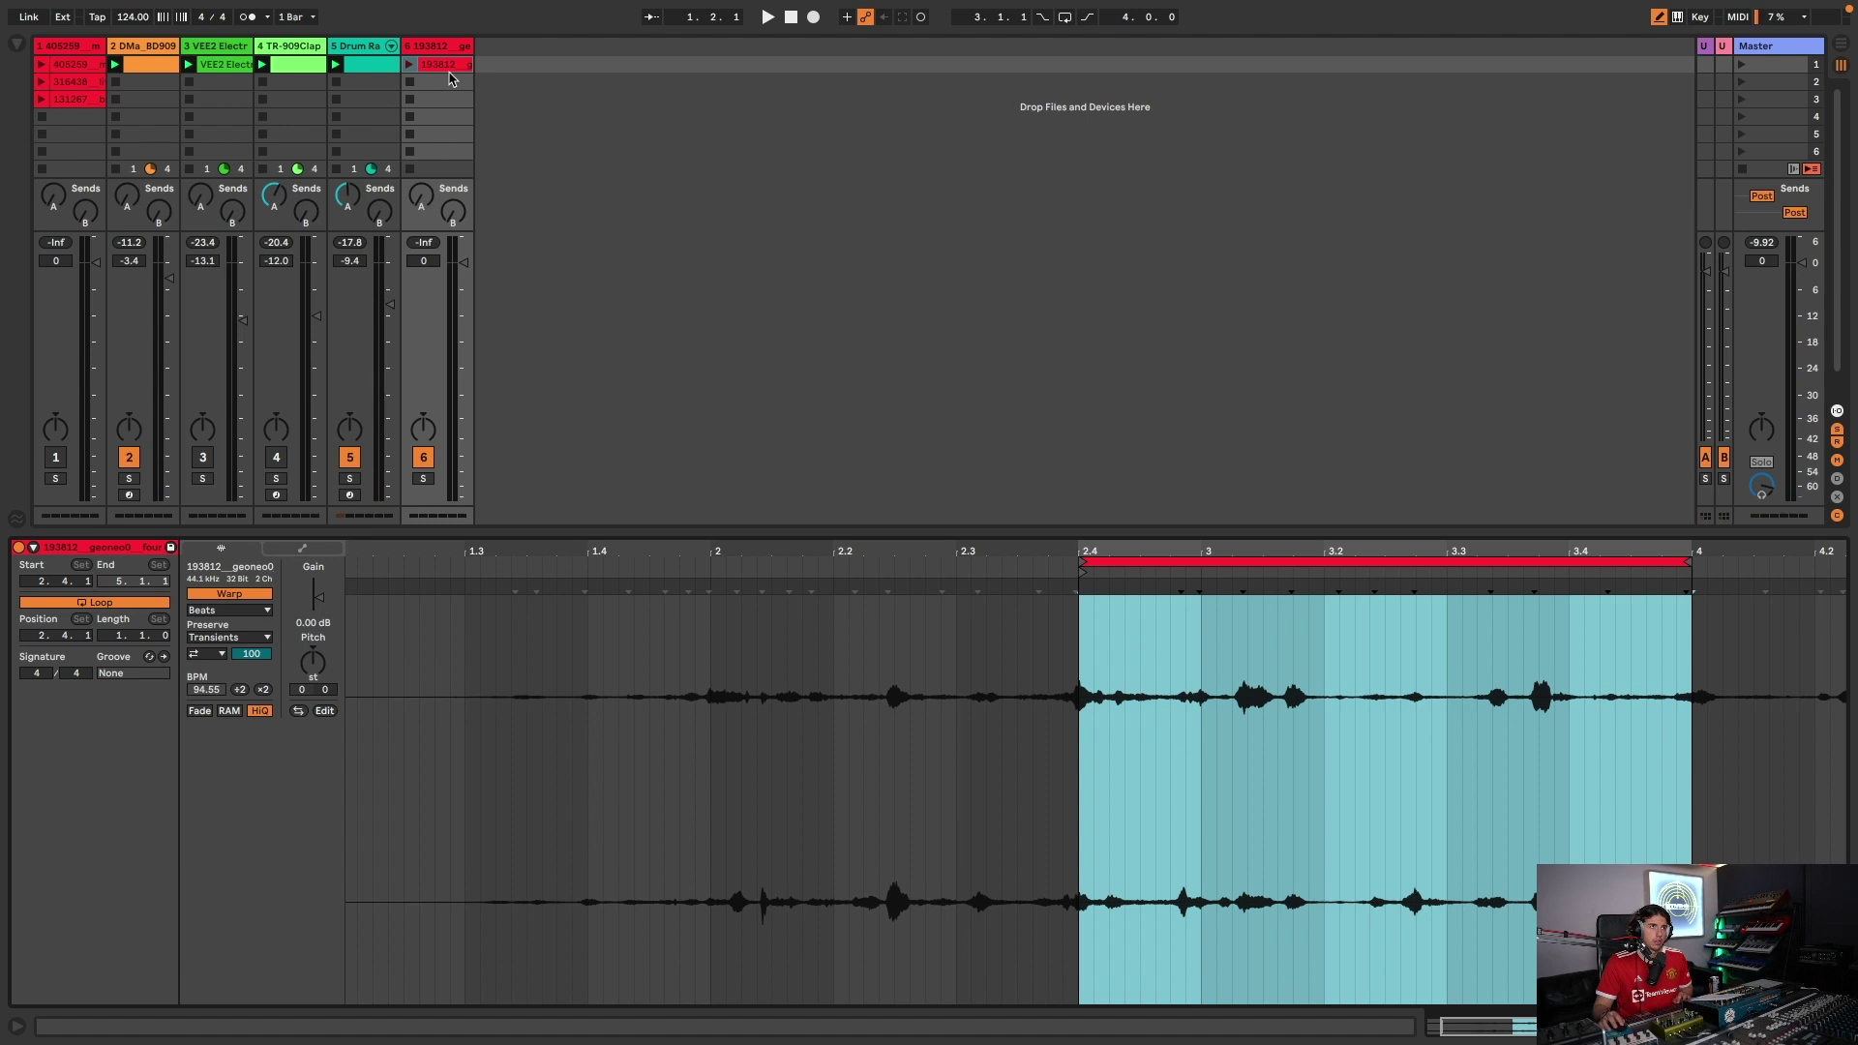
left_click(409, 65)
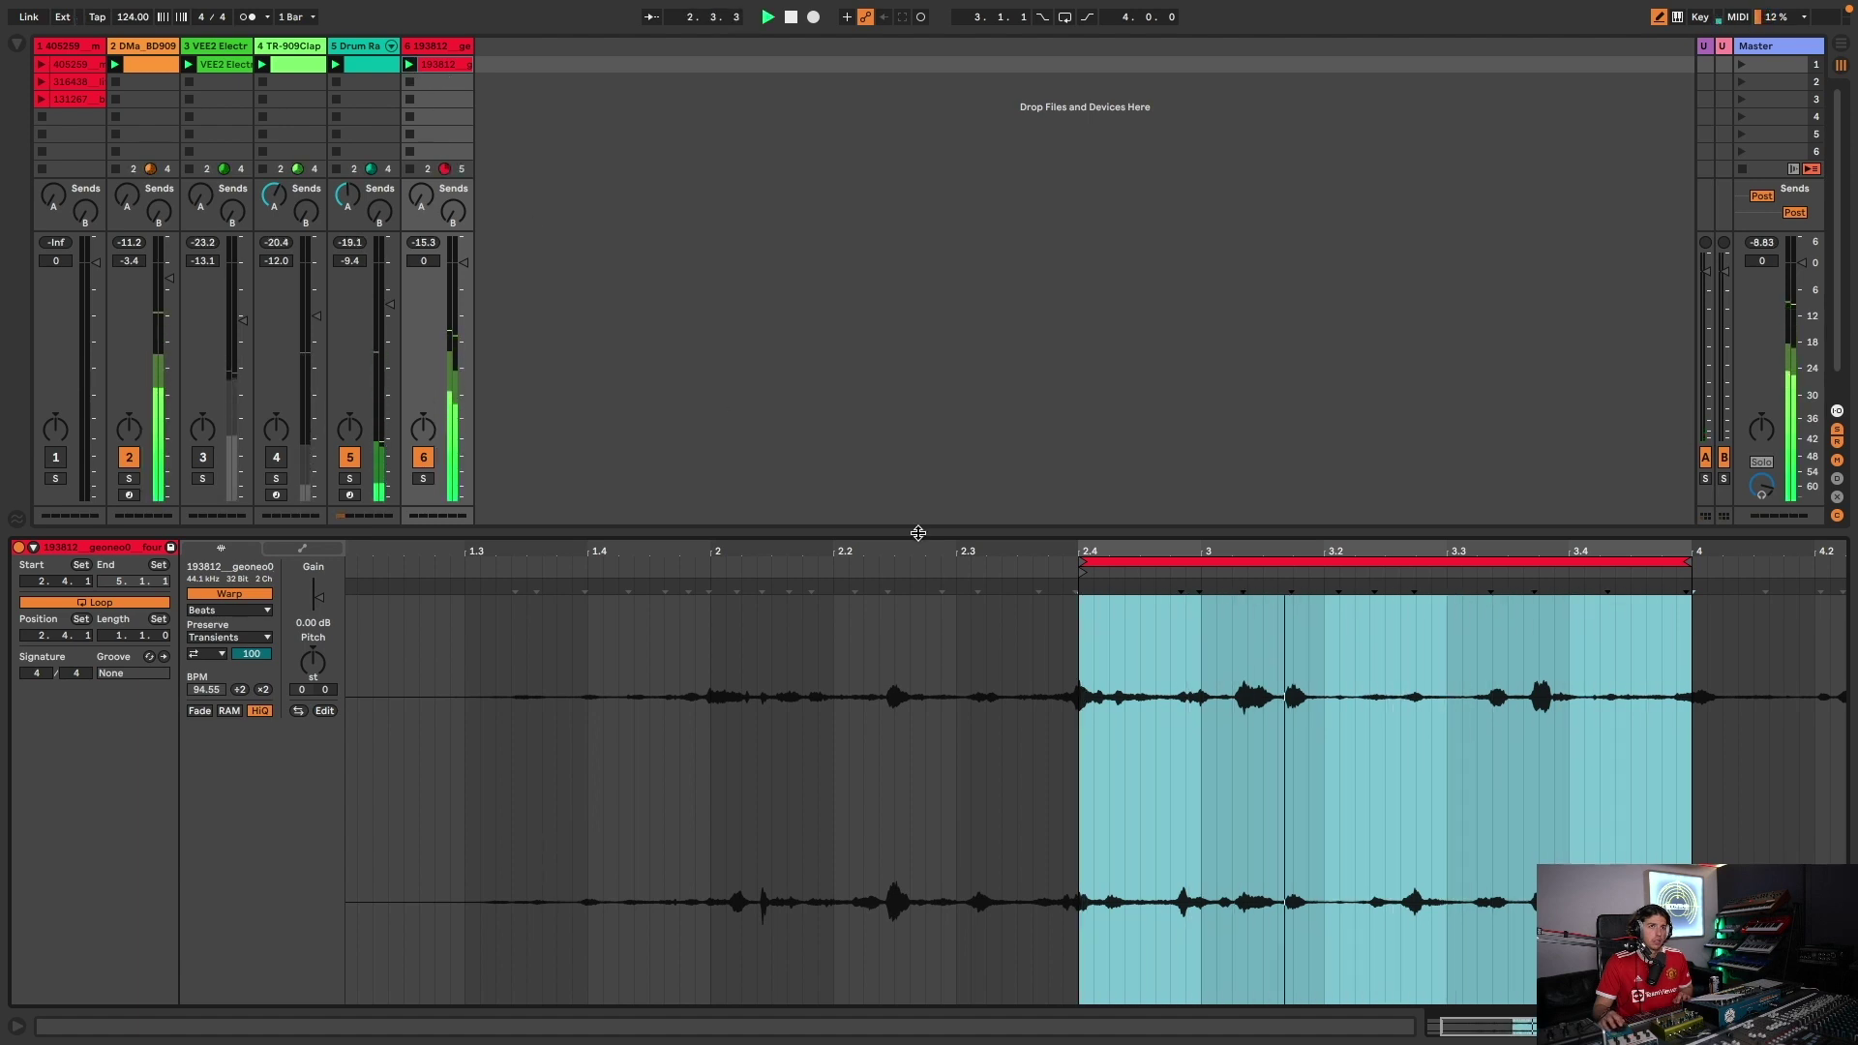
- Add a warp marker at the vocal hit at 3.3.3, move the hit to 3.4 and play the result
left_click(1414, 716)
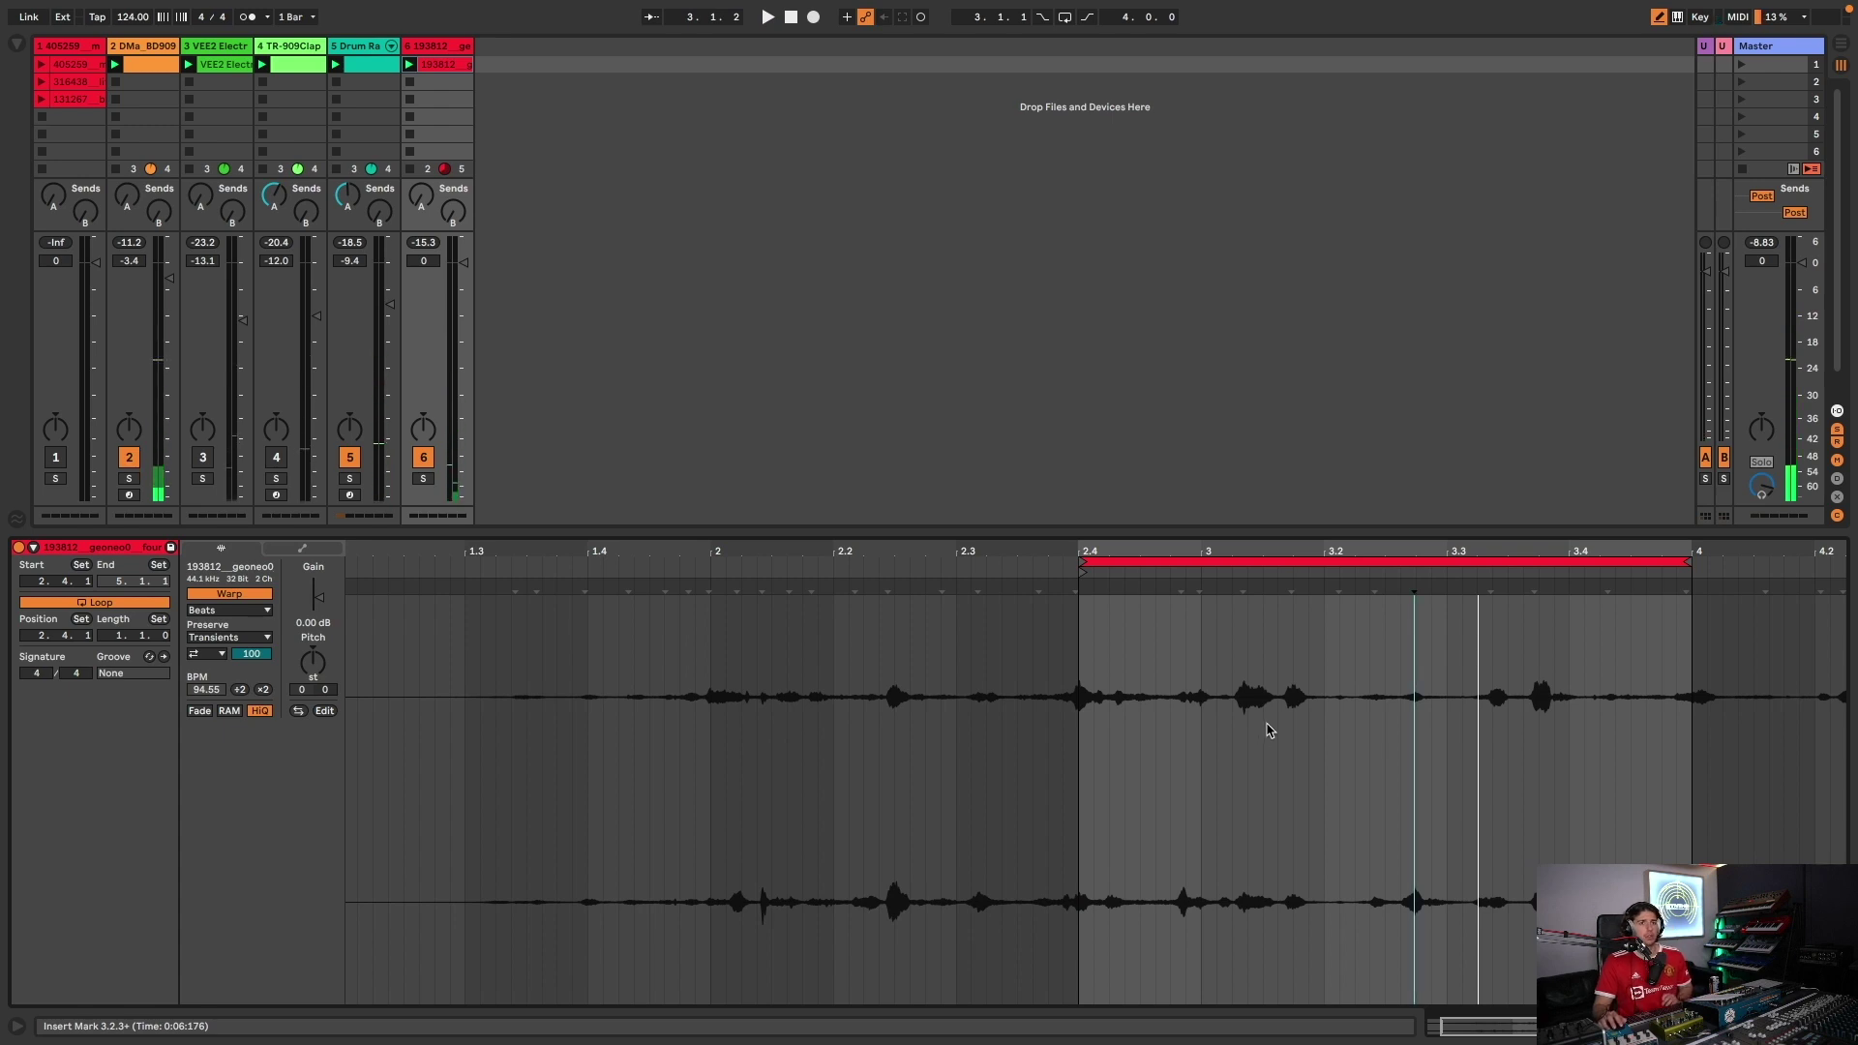
scroll(1491, 707, "up", 5)
left_click(1449, 704)
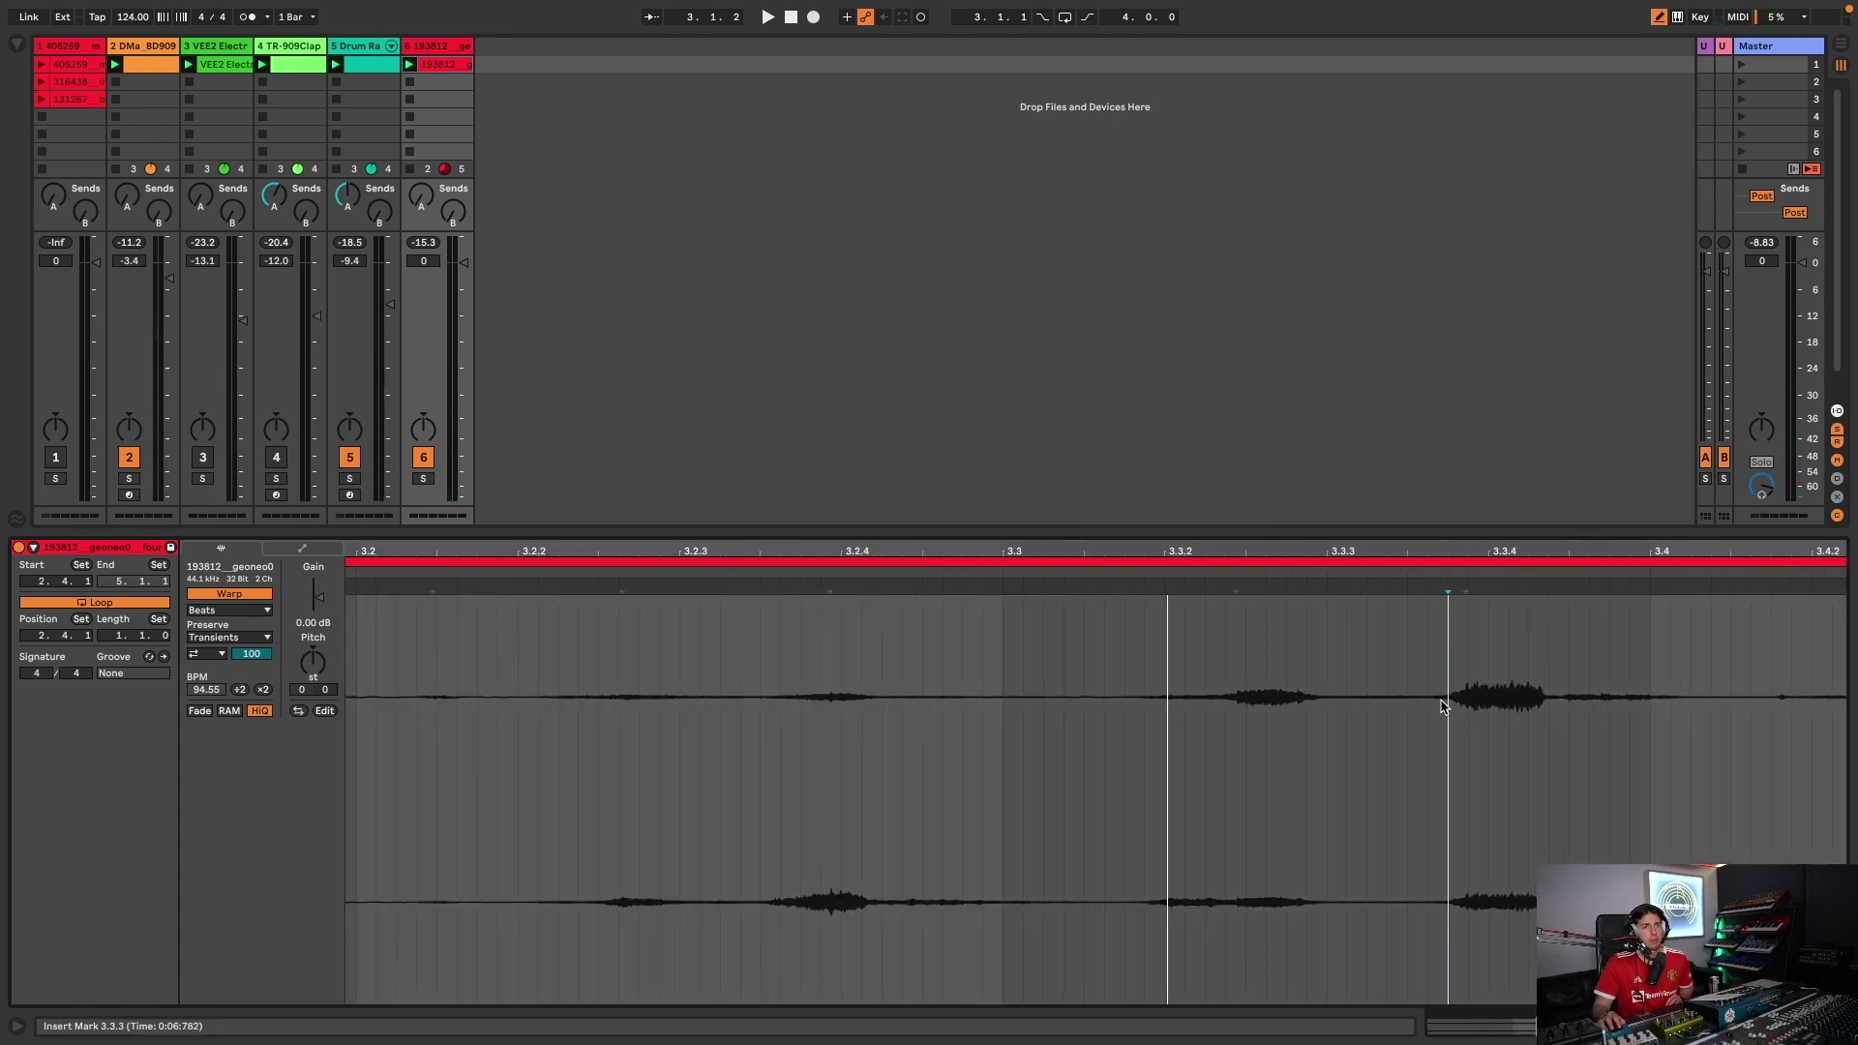
left_click_drag(1444, 586, 1634, 608)
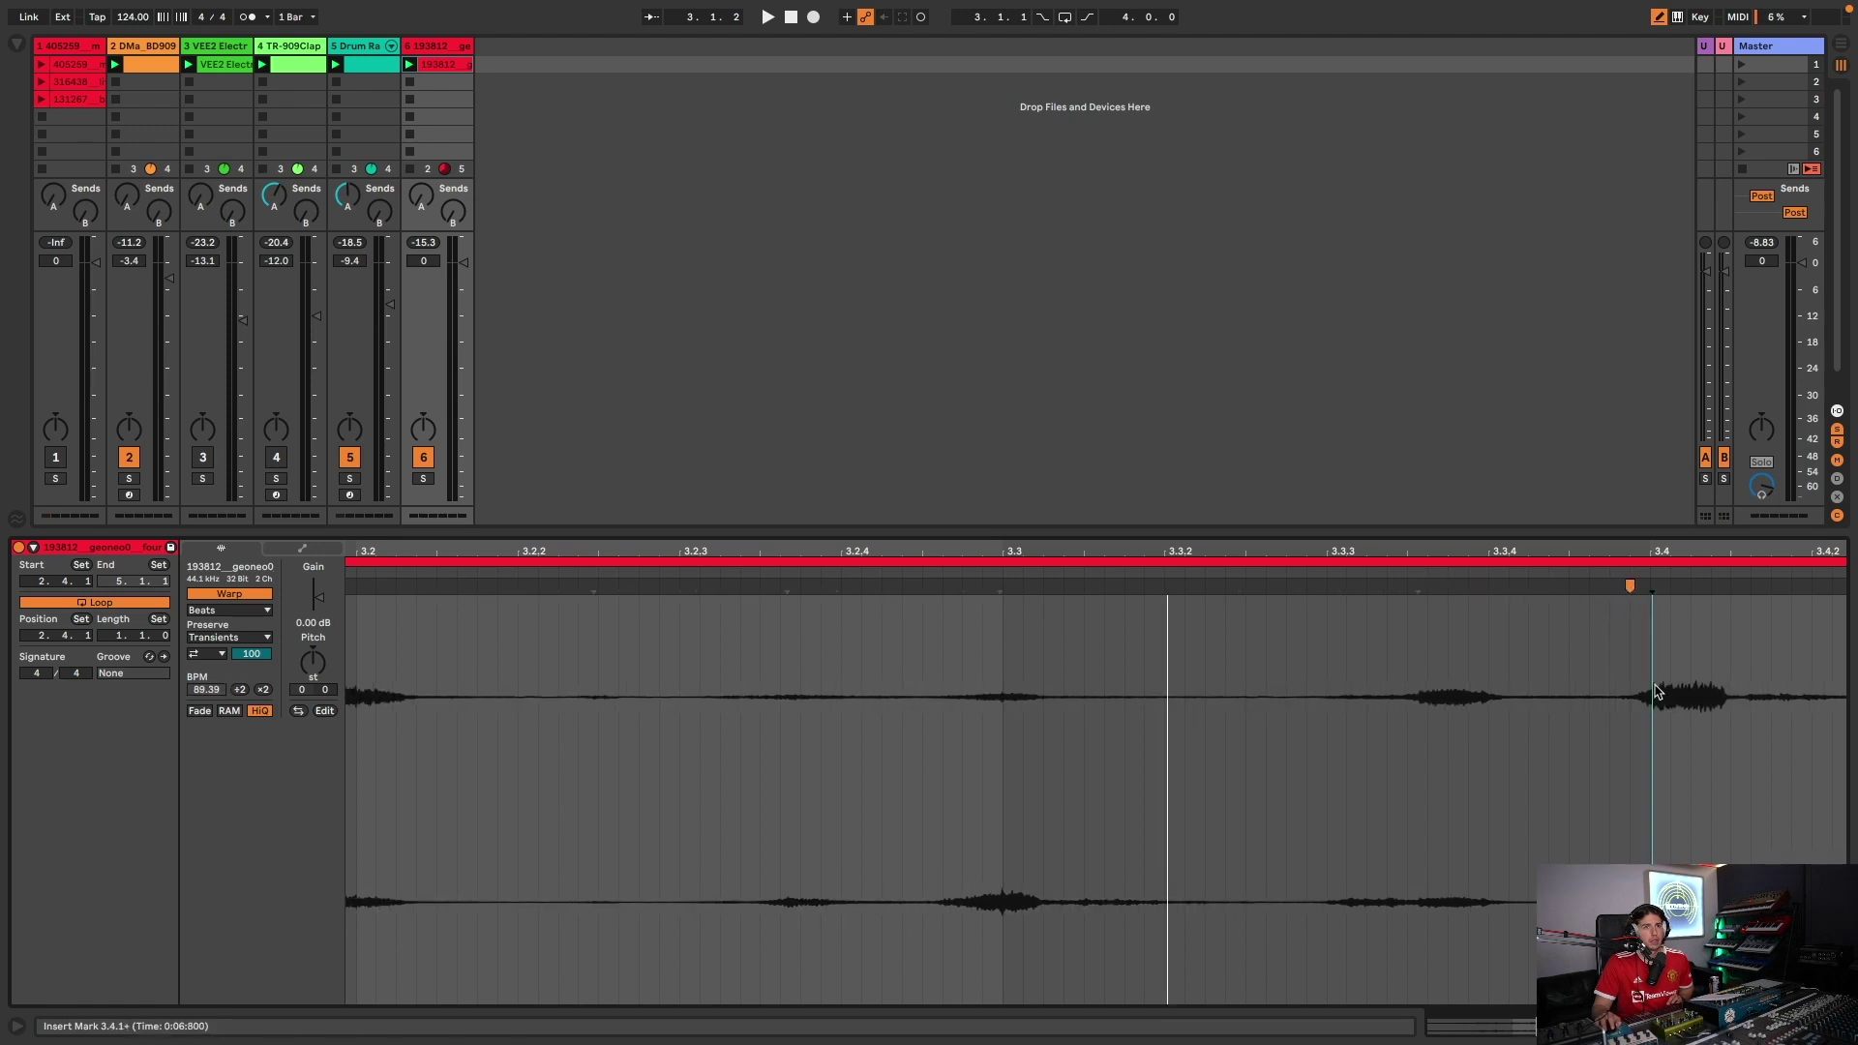
scroll(1655, 693, "down", 5)
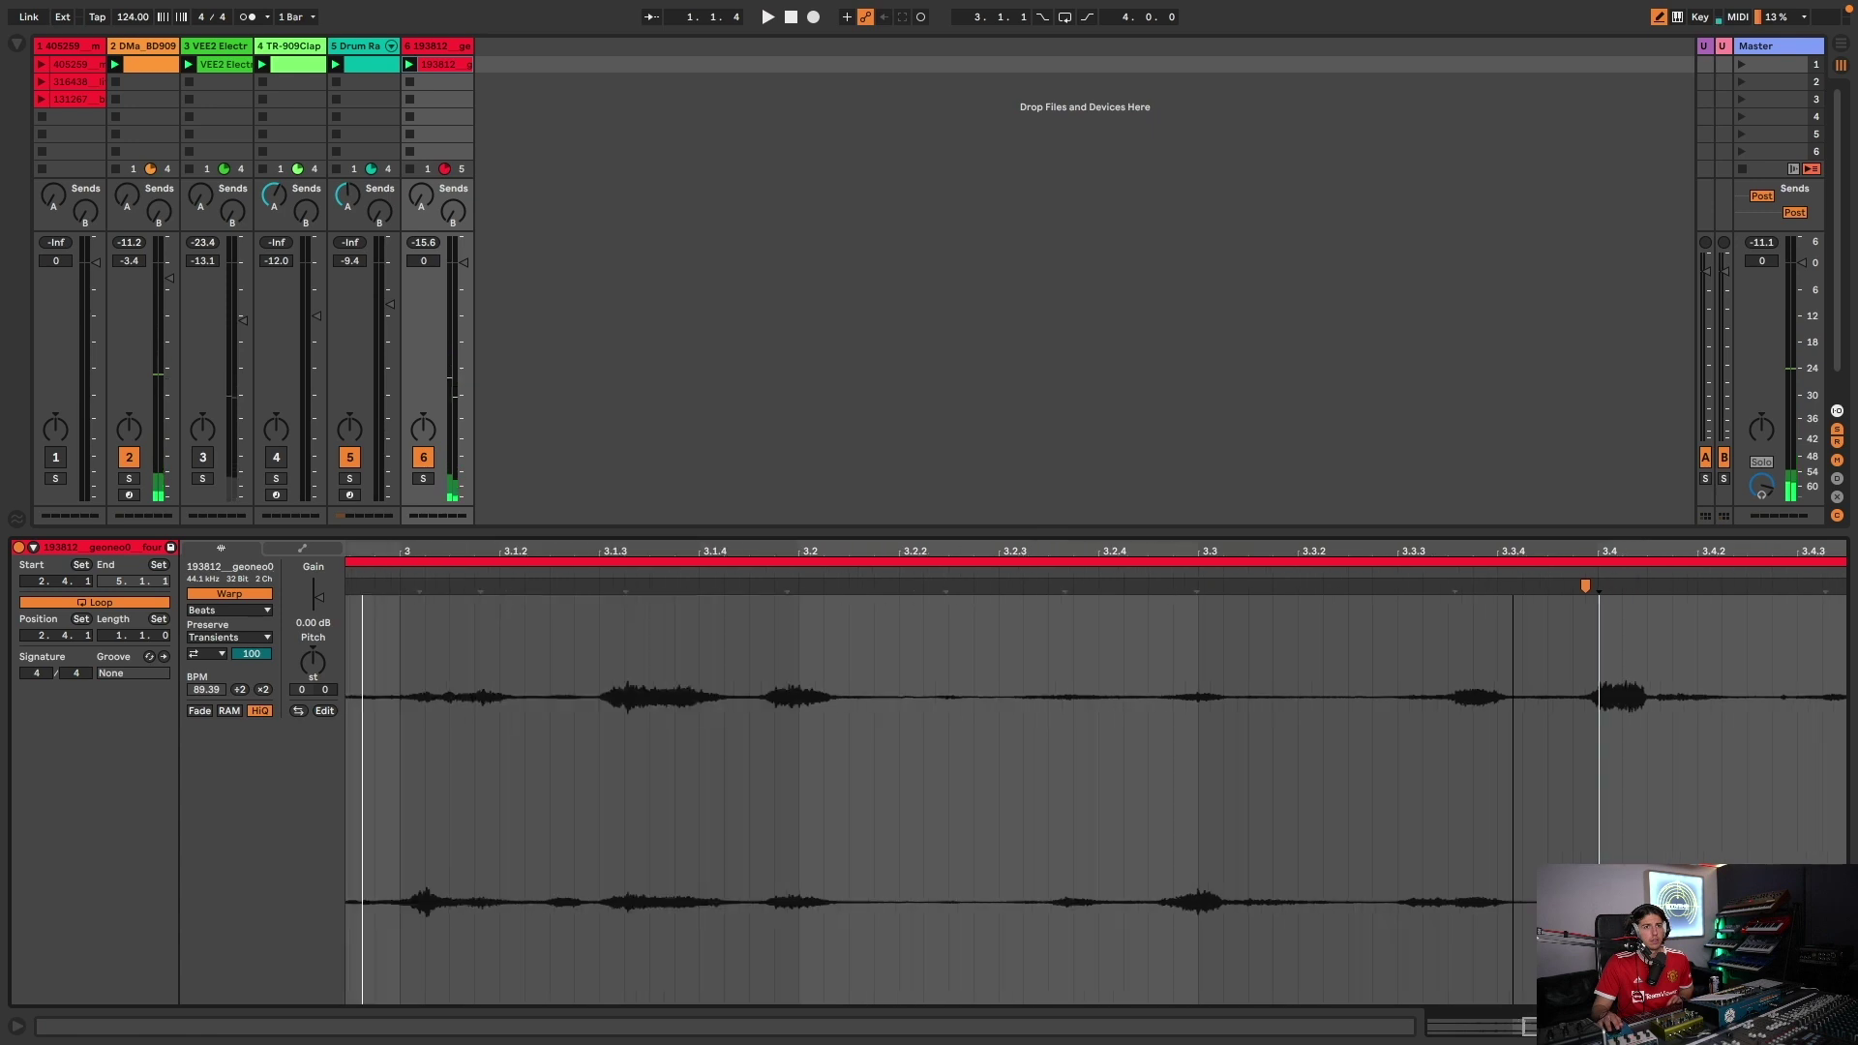
scroll(1177, 695, "down", 1)
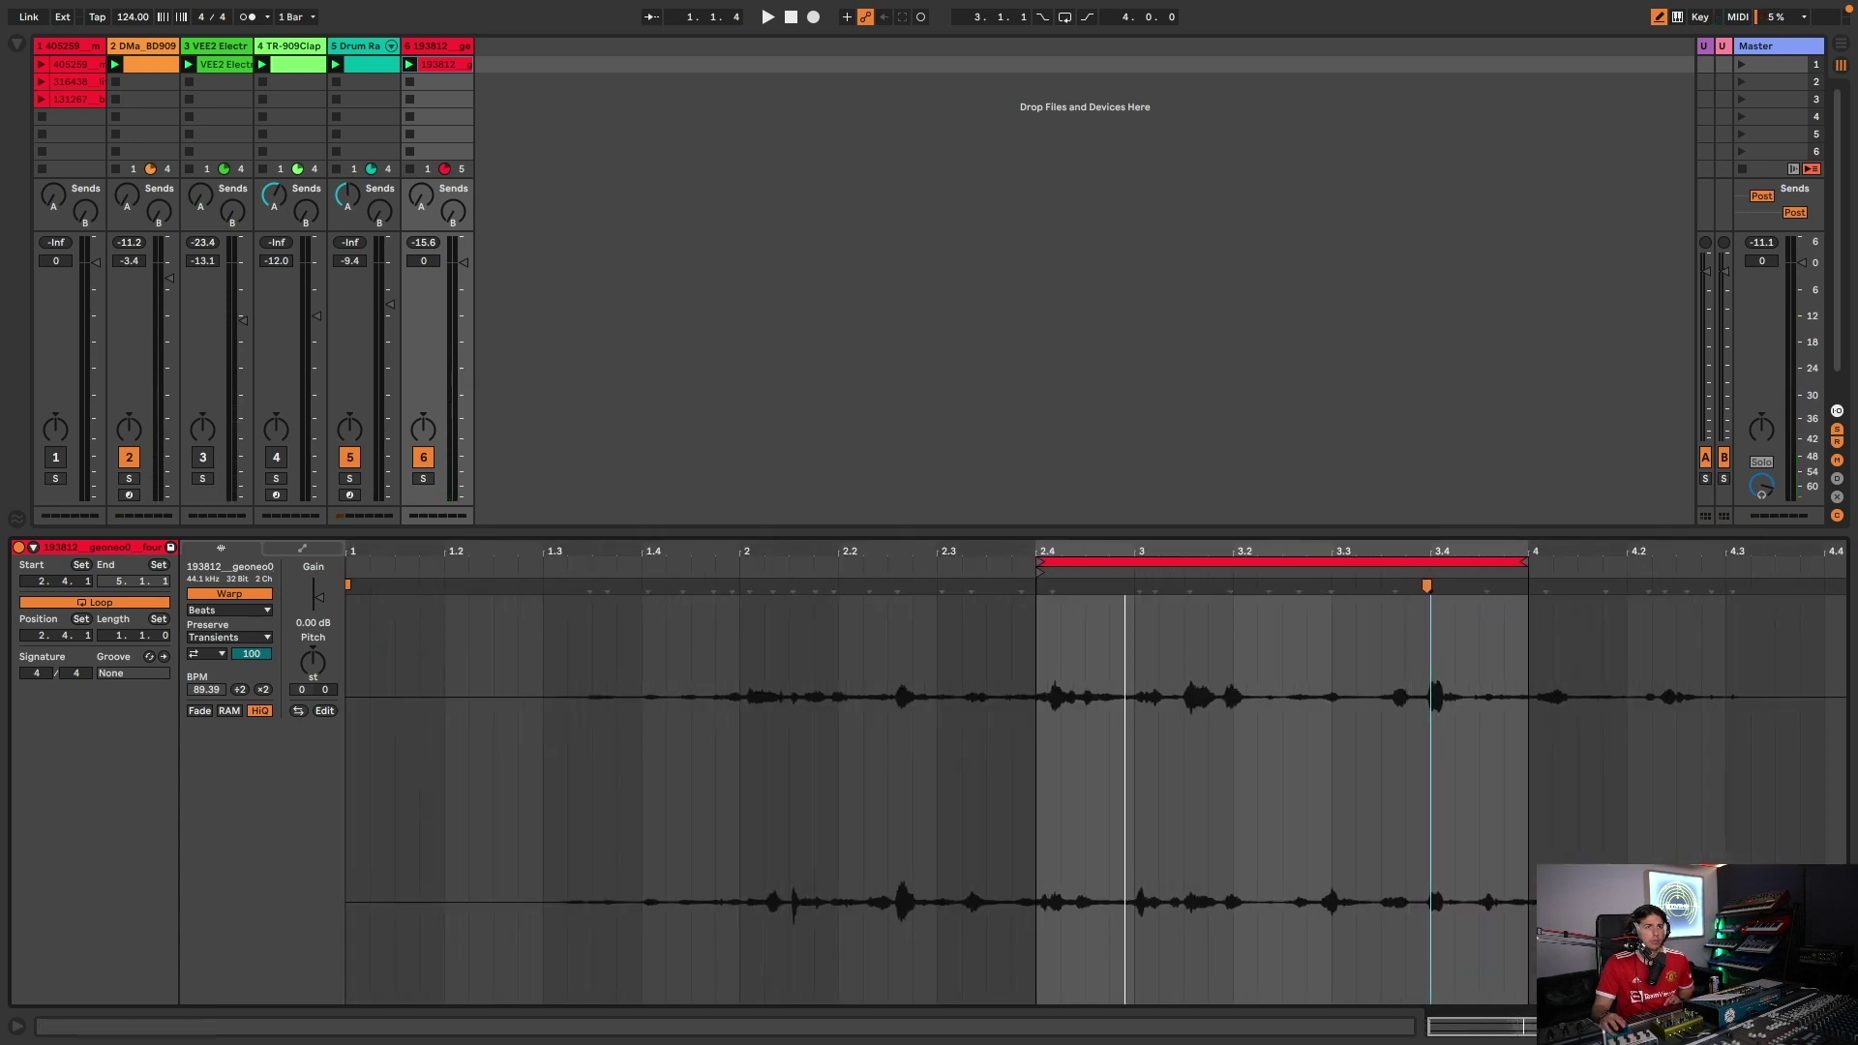
- Add a warp marker on the vocal hit just after the loop start and align it to 2.4.1
scroll(1062, 580, "up", 5)
double_click(1007, 693)
left_click_drag(1005, 589, 912, 609)
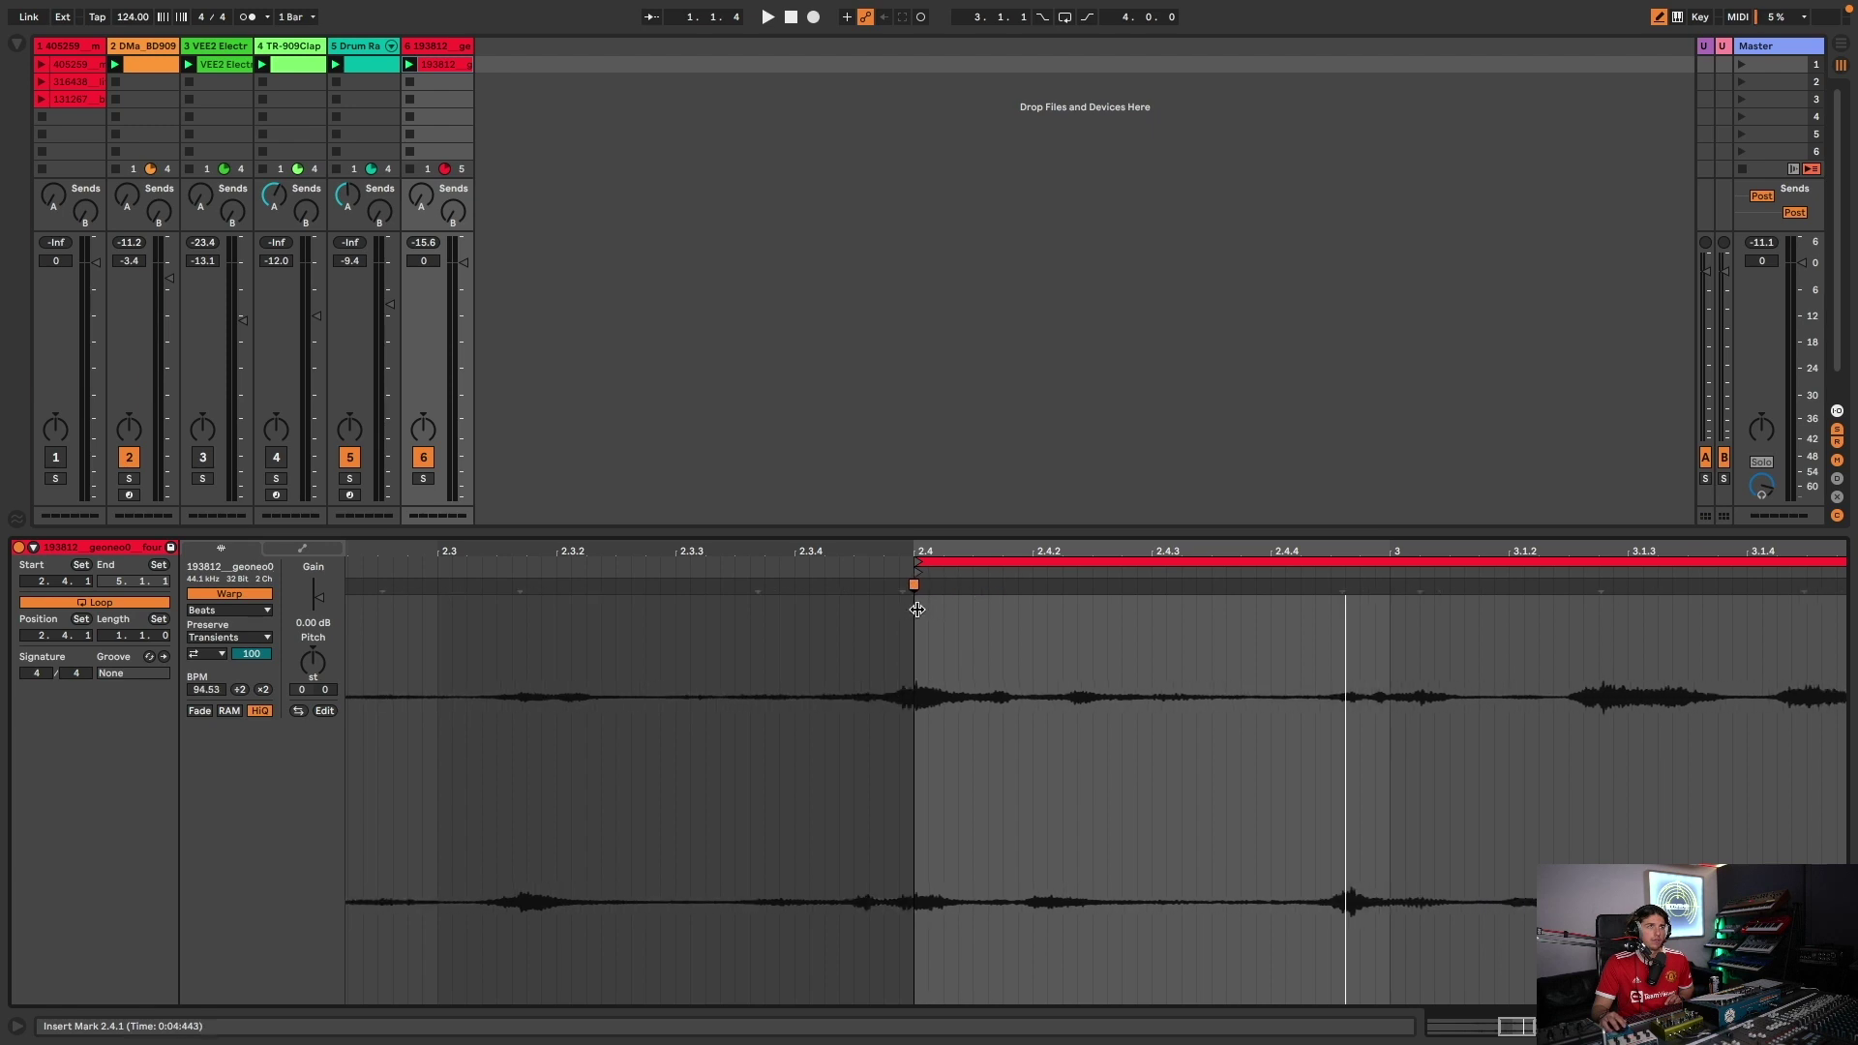
- Add warp markers on the next two loud vocal hits, placing the first just before 3.1.3 and the second at 3.2
double_click(1572, 705)
mouse_move(1569, 587)
left_mouse_down()
mouse_move(1617, 594)
mouse_move(1626, 554)
mouse_move(1591, 548)
mouse_move(1560, 679)
left_mouse_up()
double_click(1494, 706)
left_click_drag(1493, 582, 1578, 584)
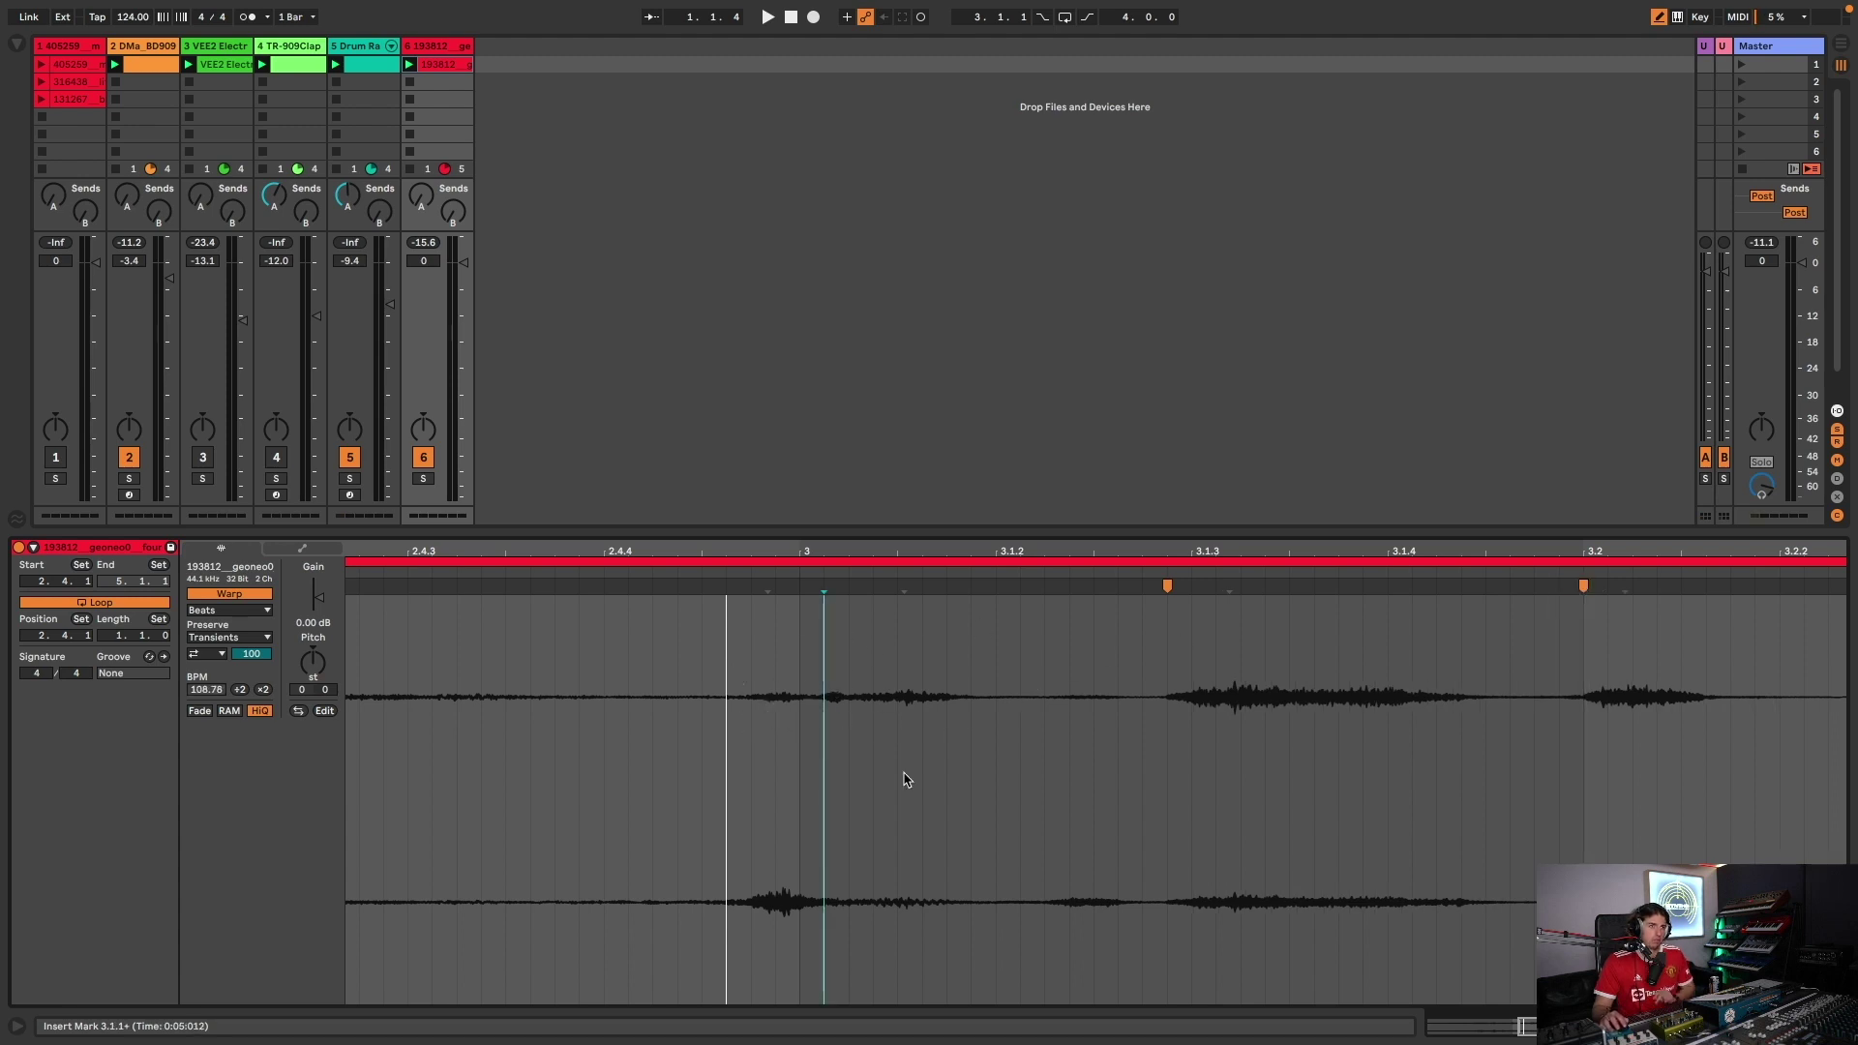
- Add a warp marker on the vocal hit just before the one at 3.4 and move it to 3.3.3
key("minus")
key("minus")
key("minus")
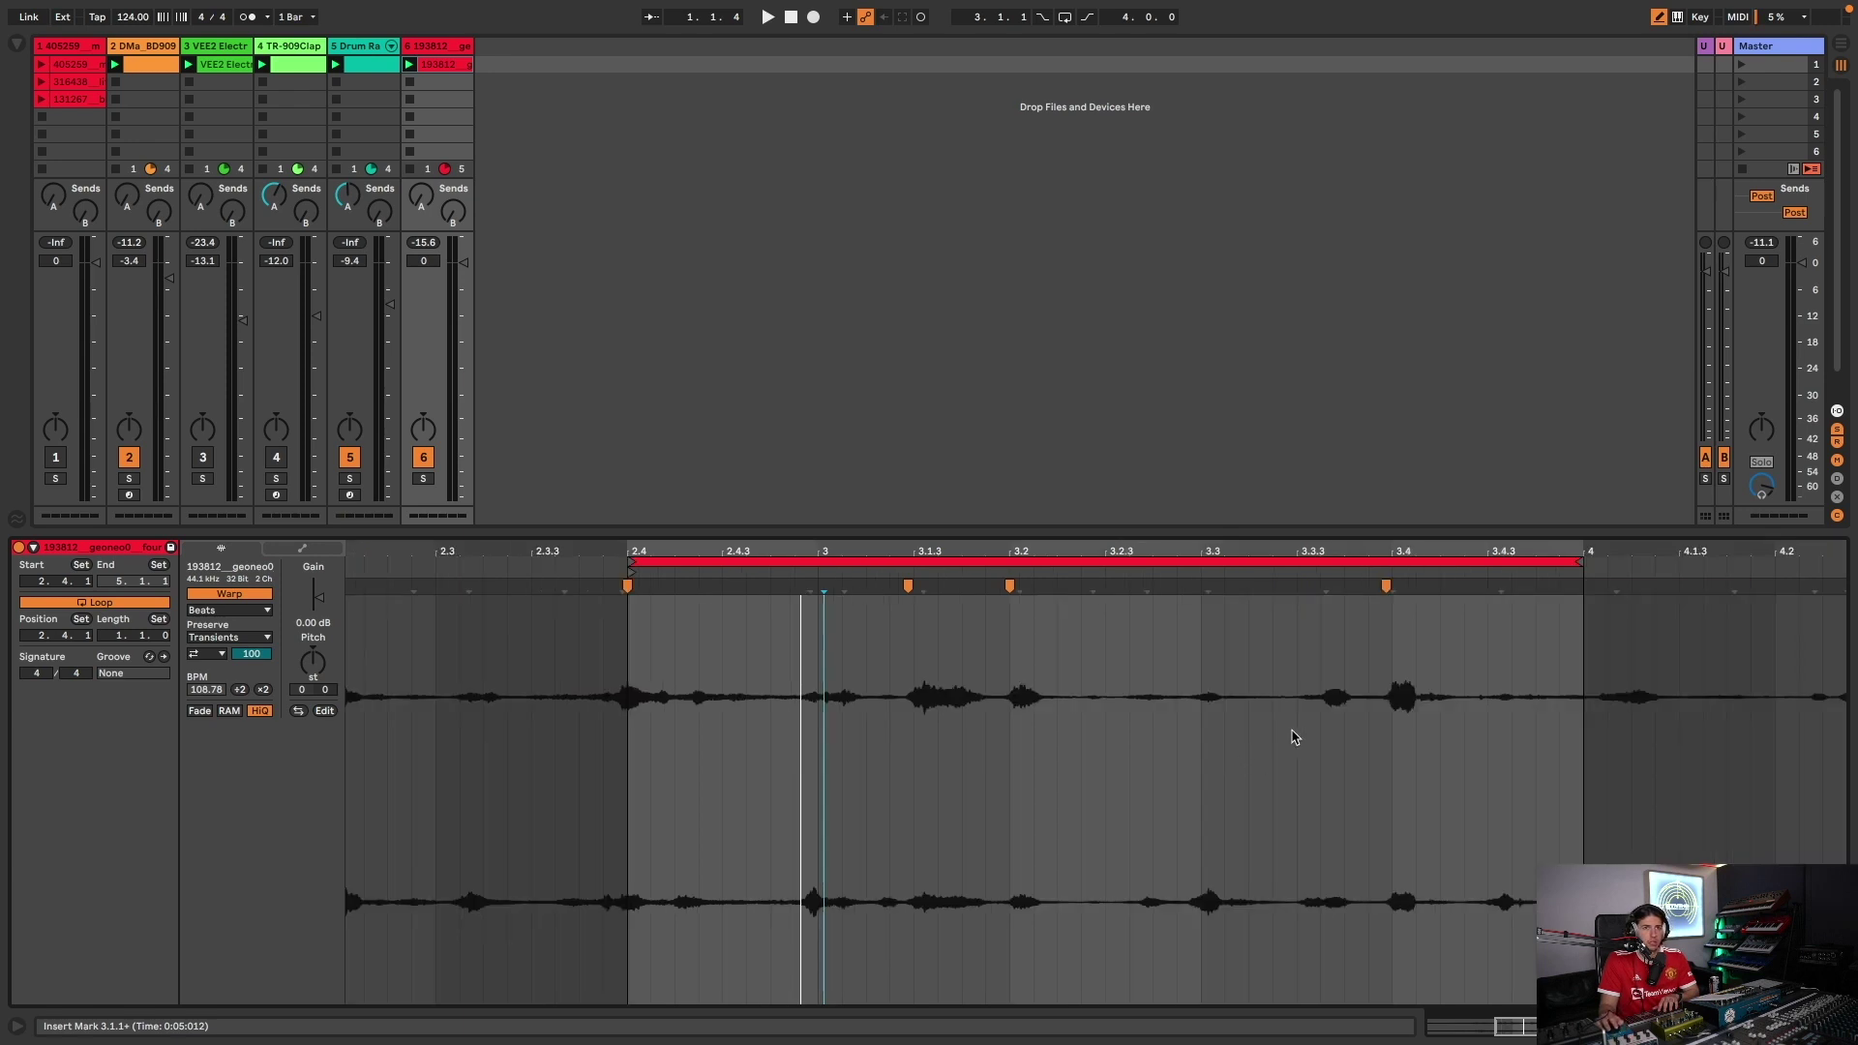
left_click(1326, 703)
key("ctrl+i")
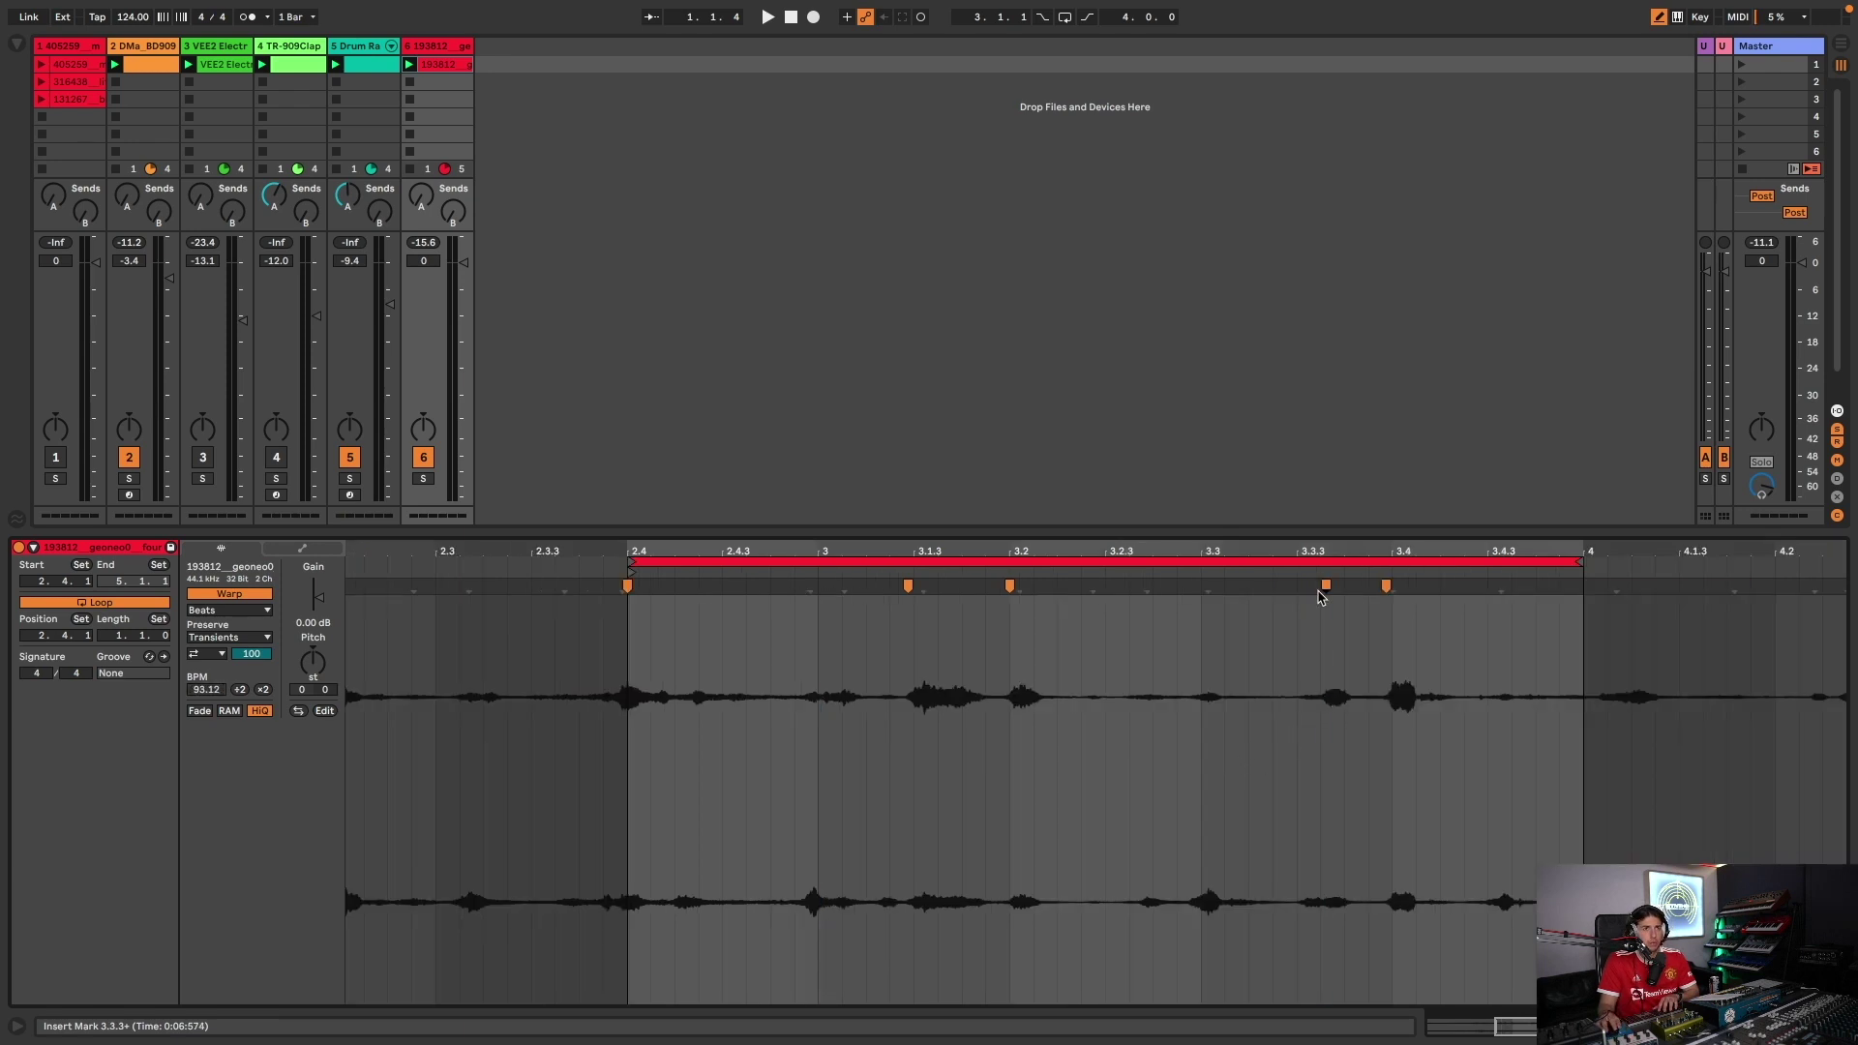
left_click_drag(1324, 587, 1304, 586)
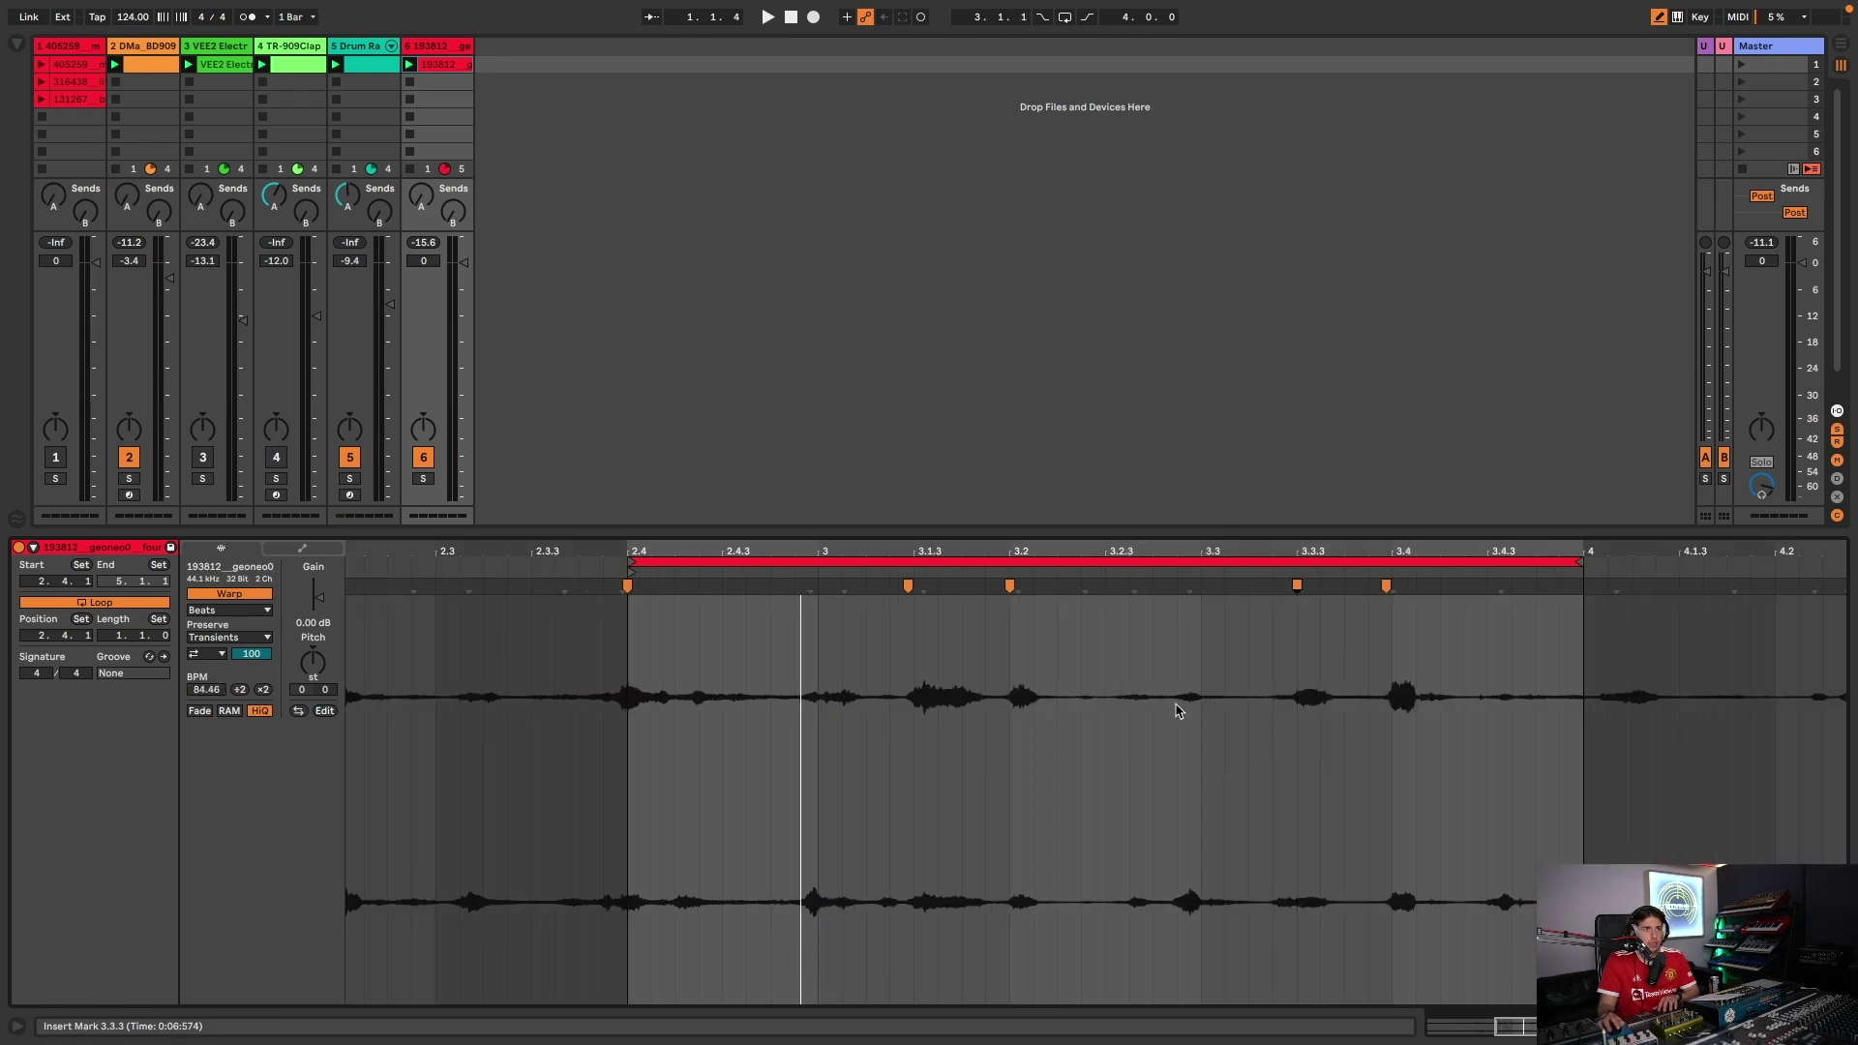
- Audition the warped vocal loop with the drums and set the loop length to 1.0.0
key("space")
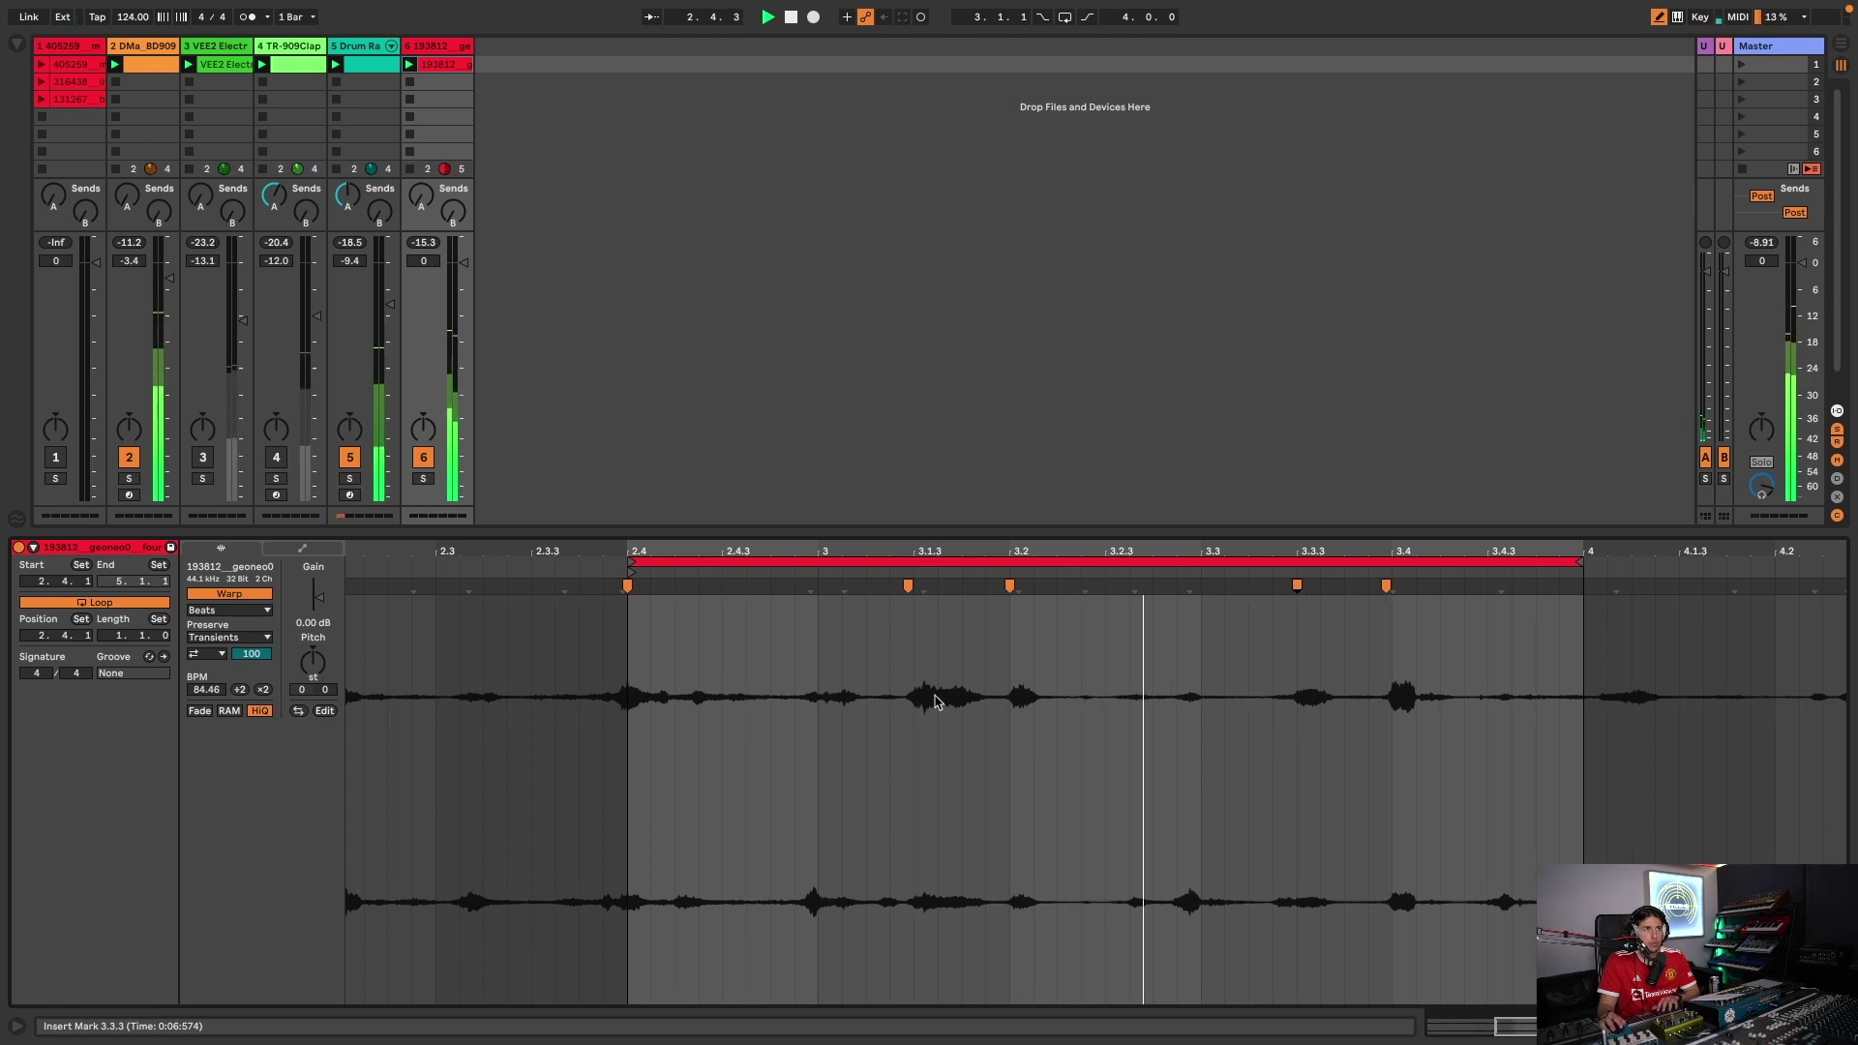
key("space")
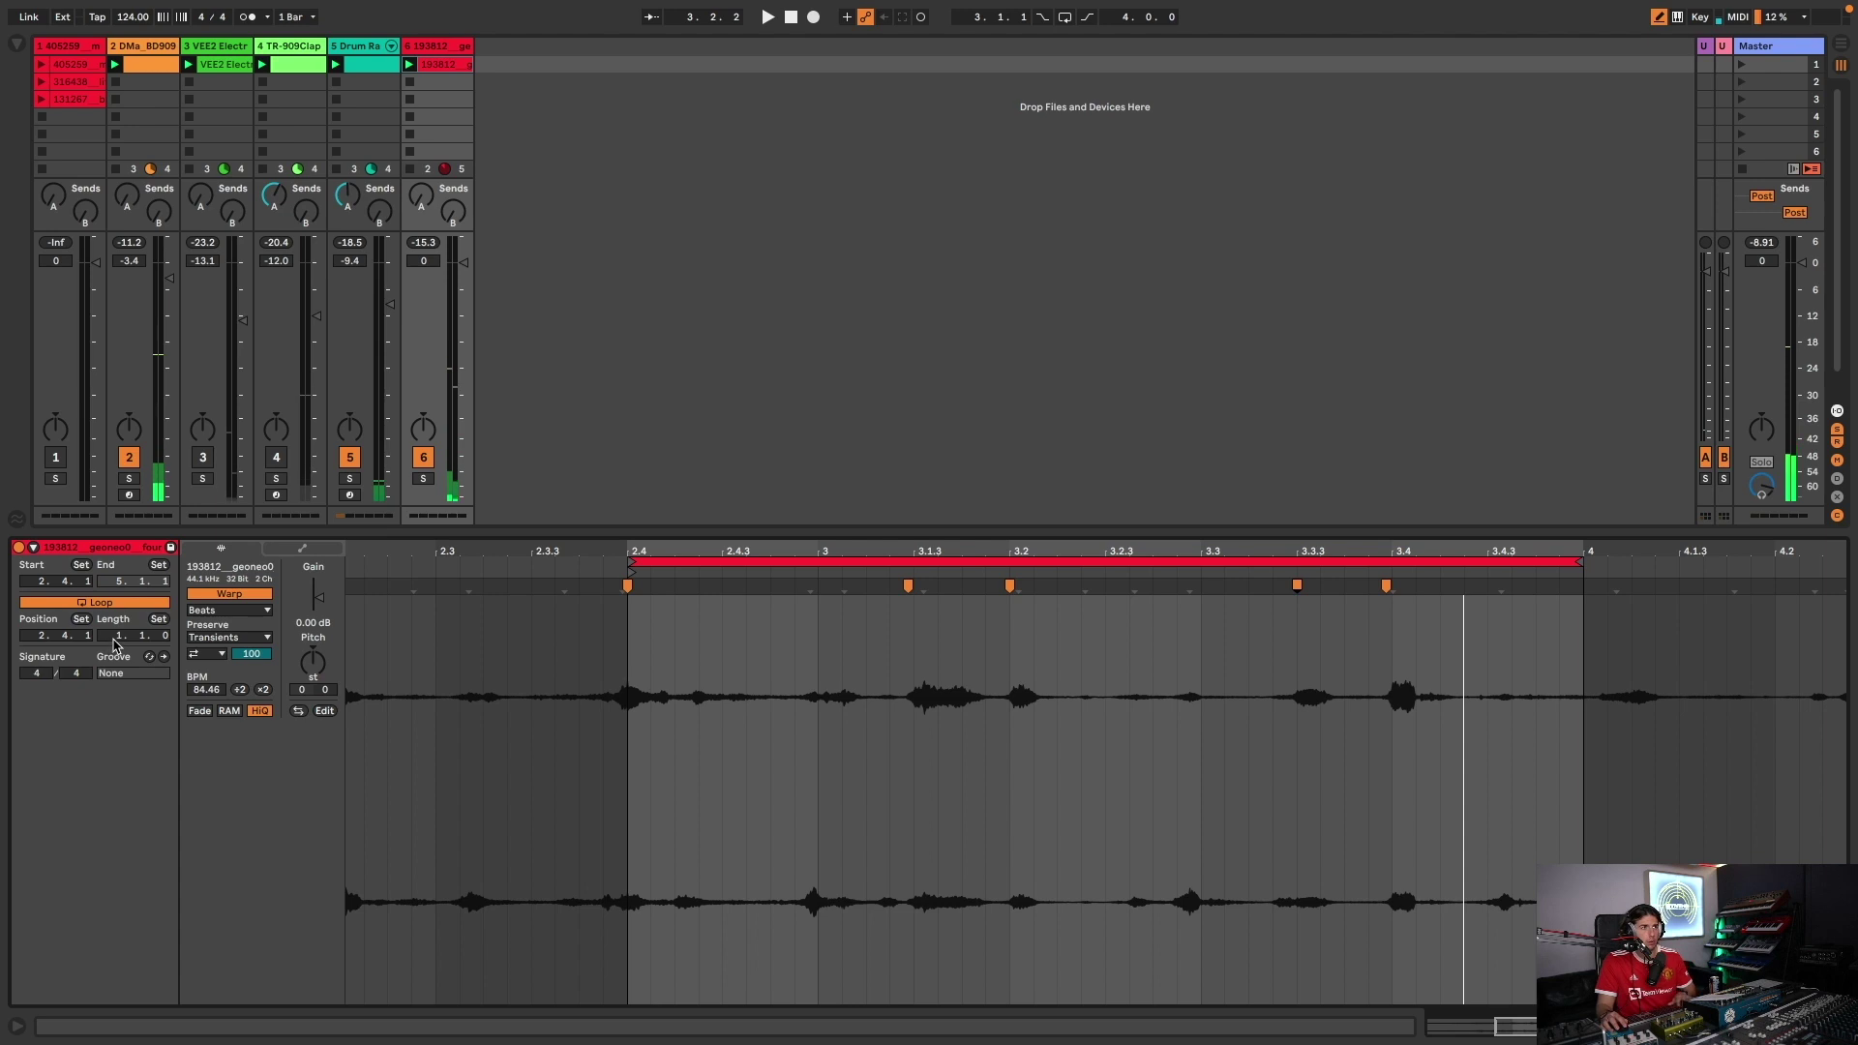
left_click_drag(117, 636, 119, 639)
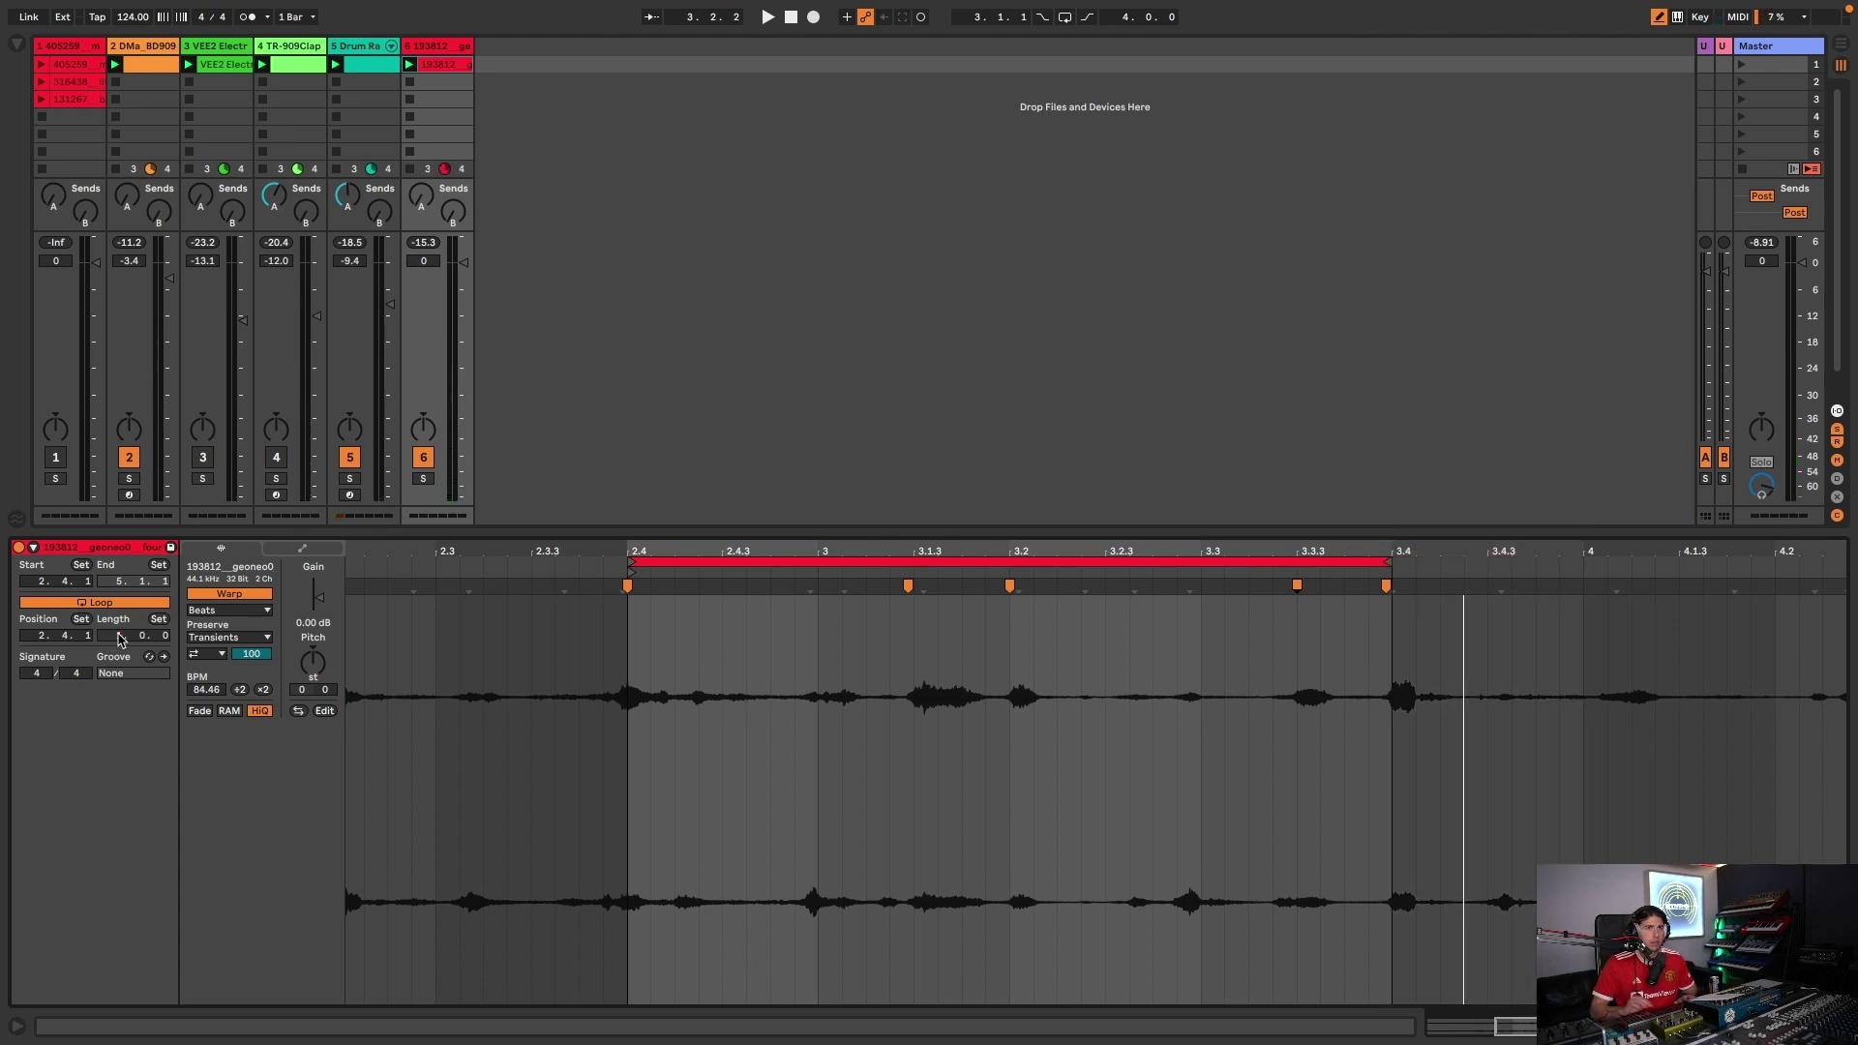
- Try the warp marker at 3.3.3 on 3.3.1 during playback and return it to 3.3.3
key("space")
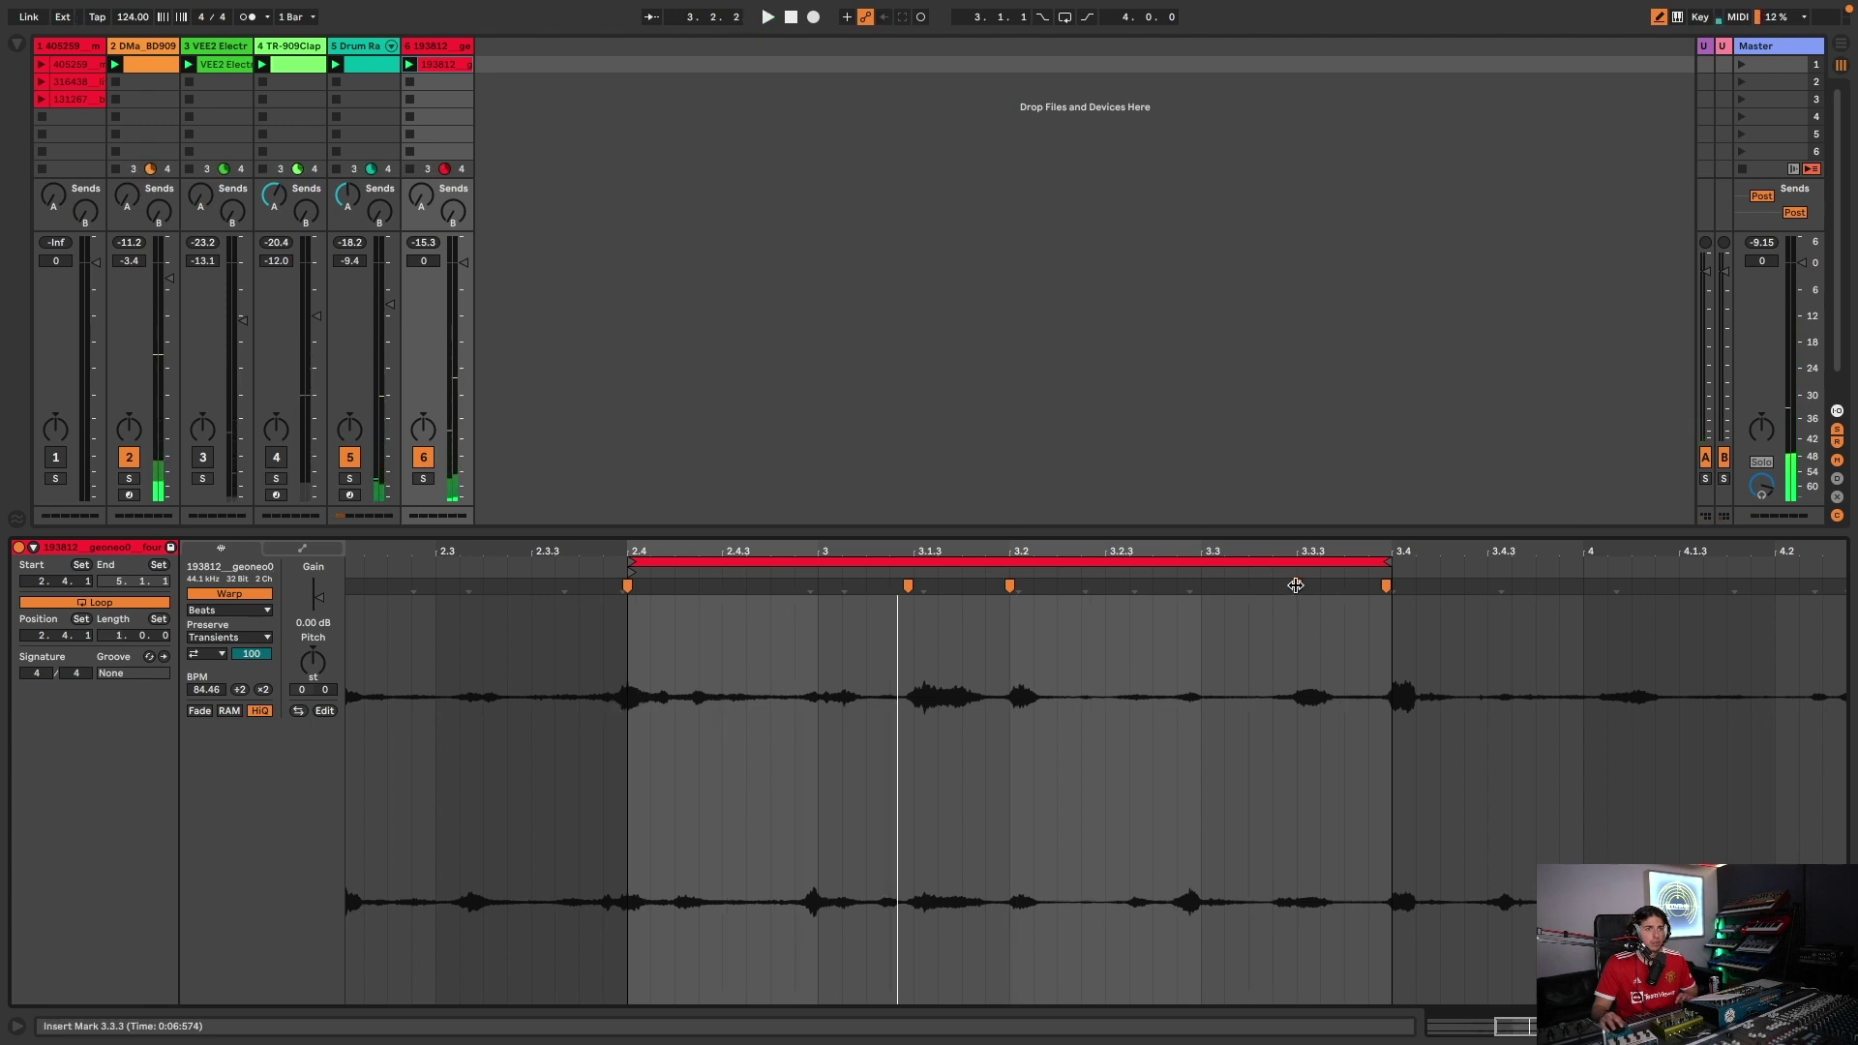
left_click_drag(1296, 585, 1201, 586)
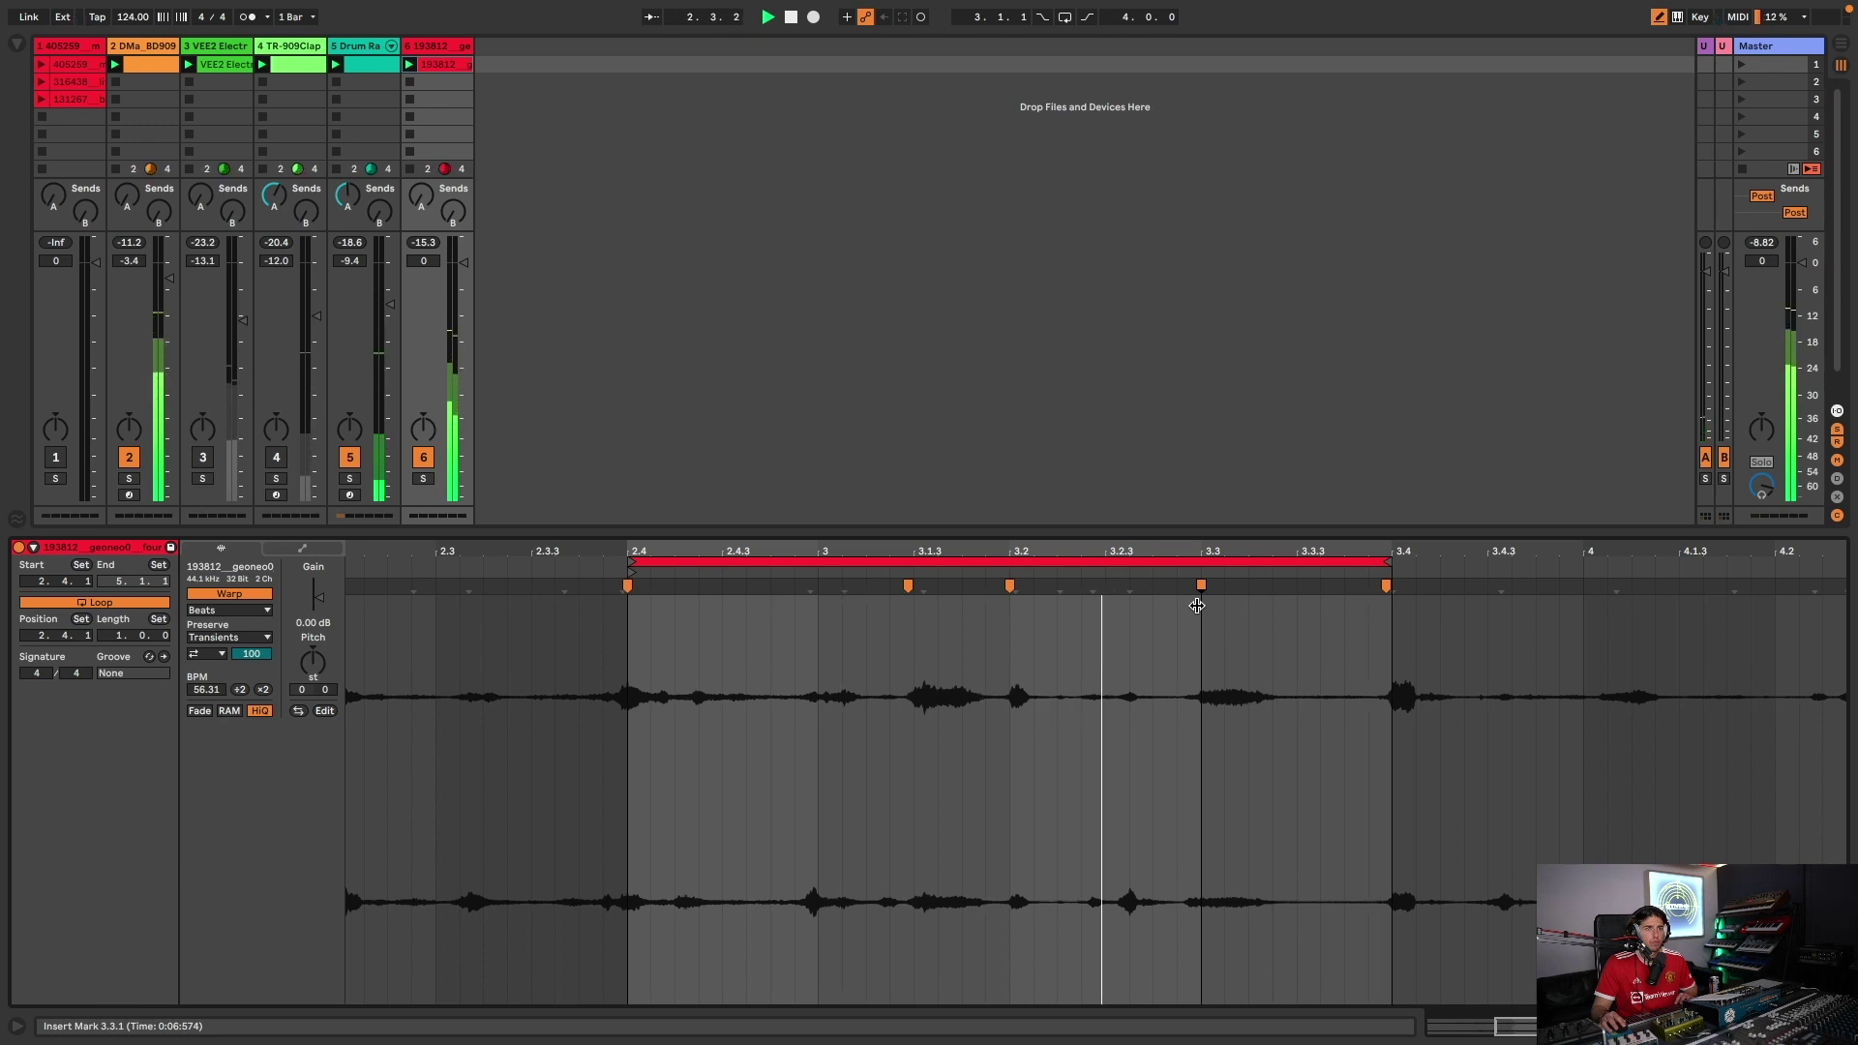
left_click_drag(1197, 606, 1298, 606)
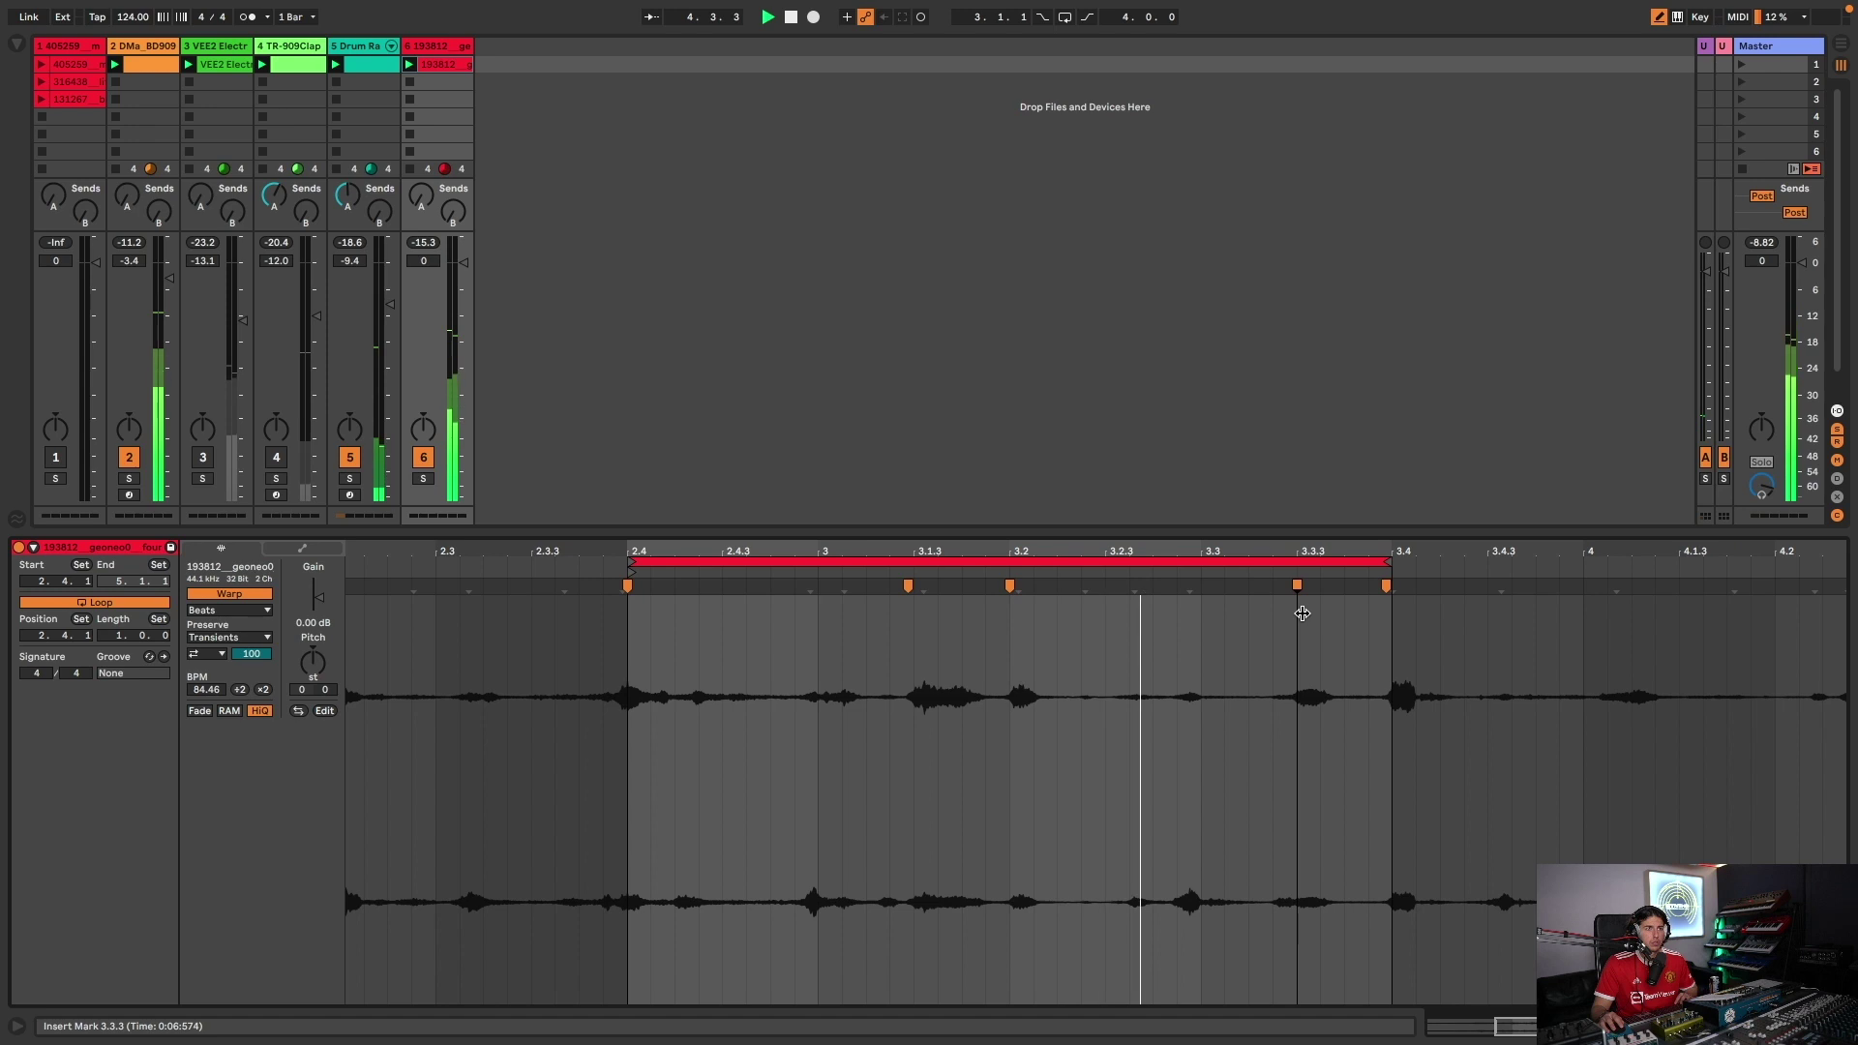
key("space")
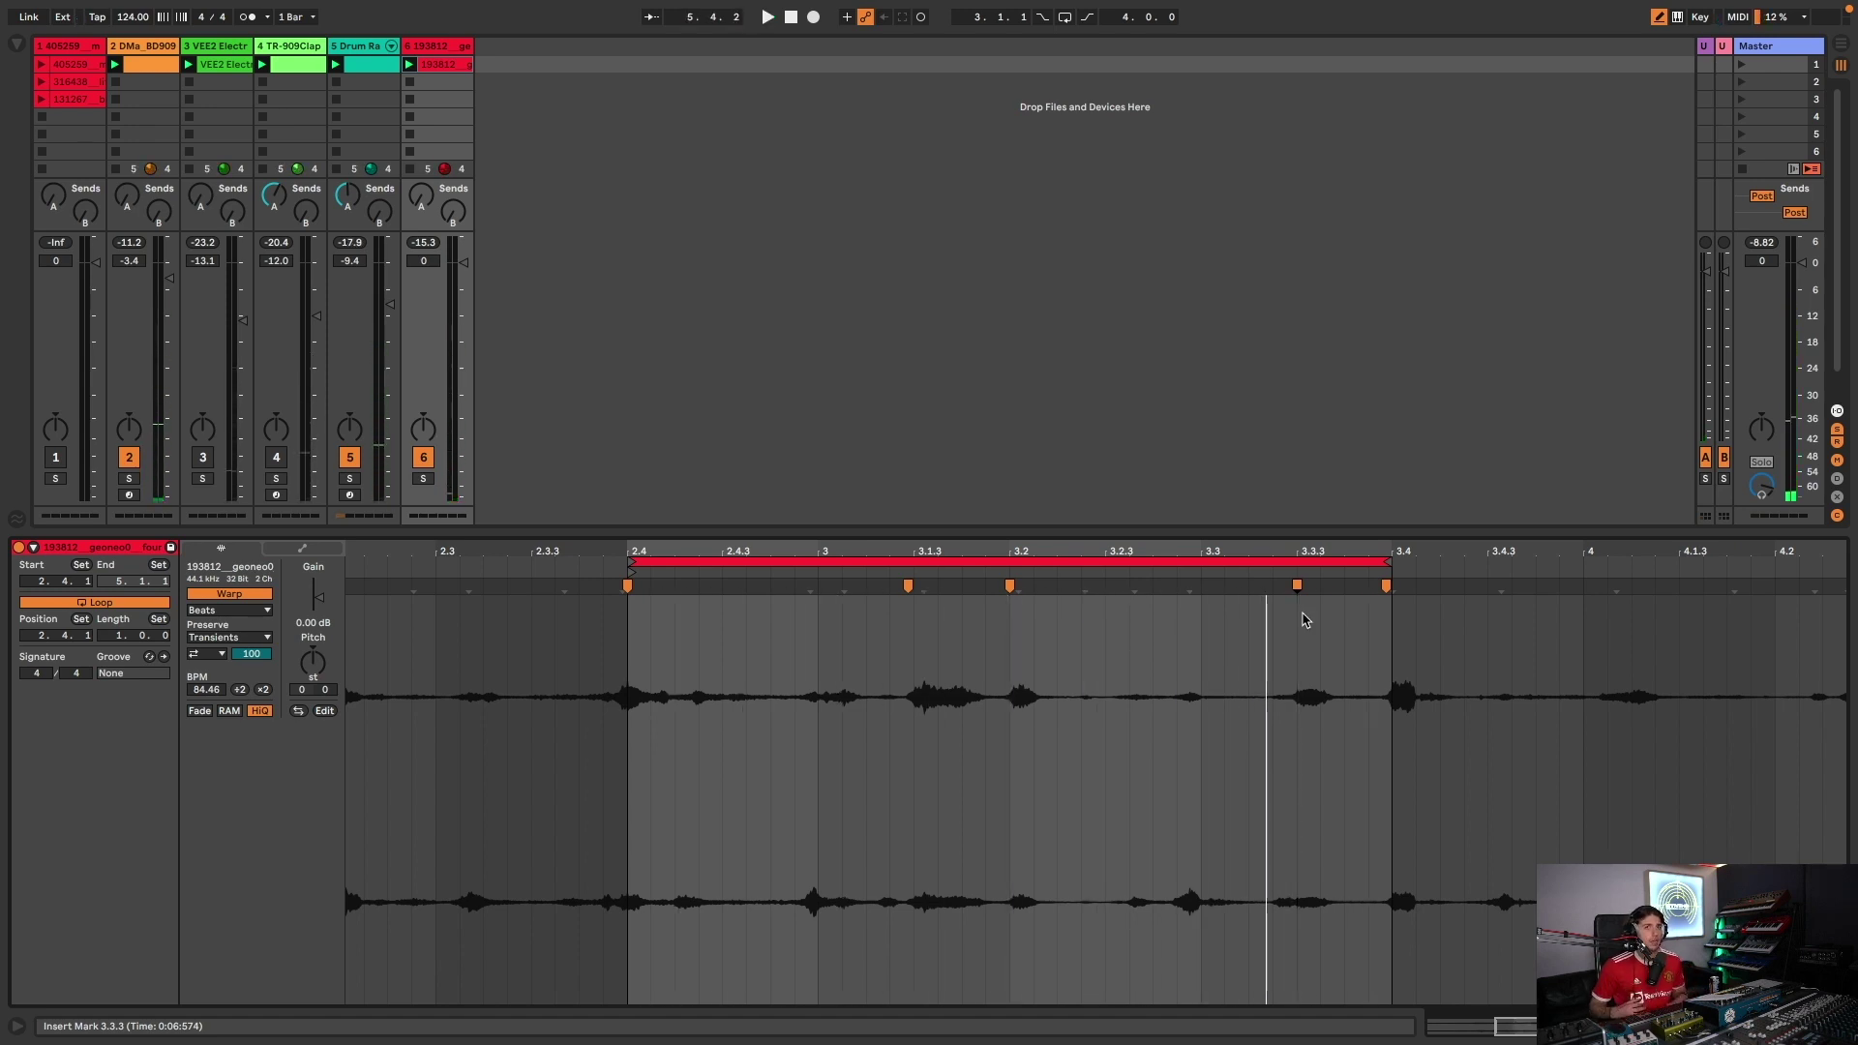
key("space")
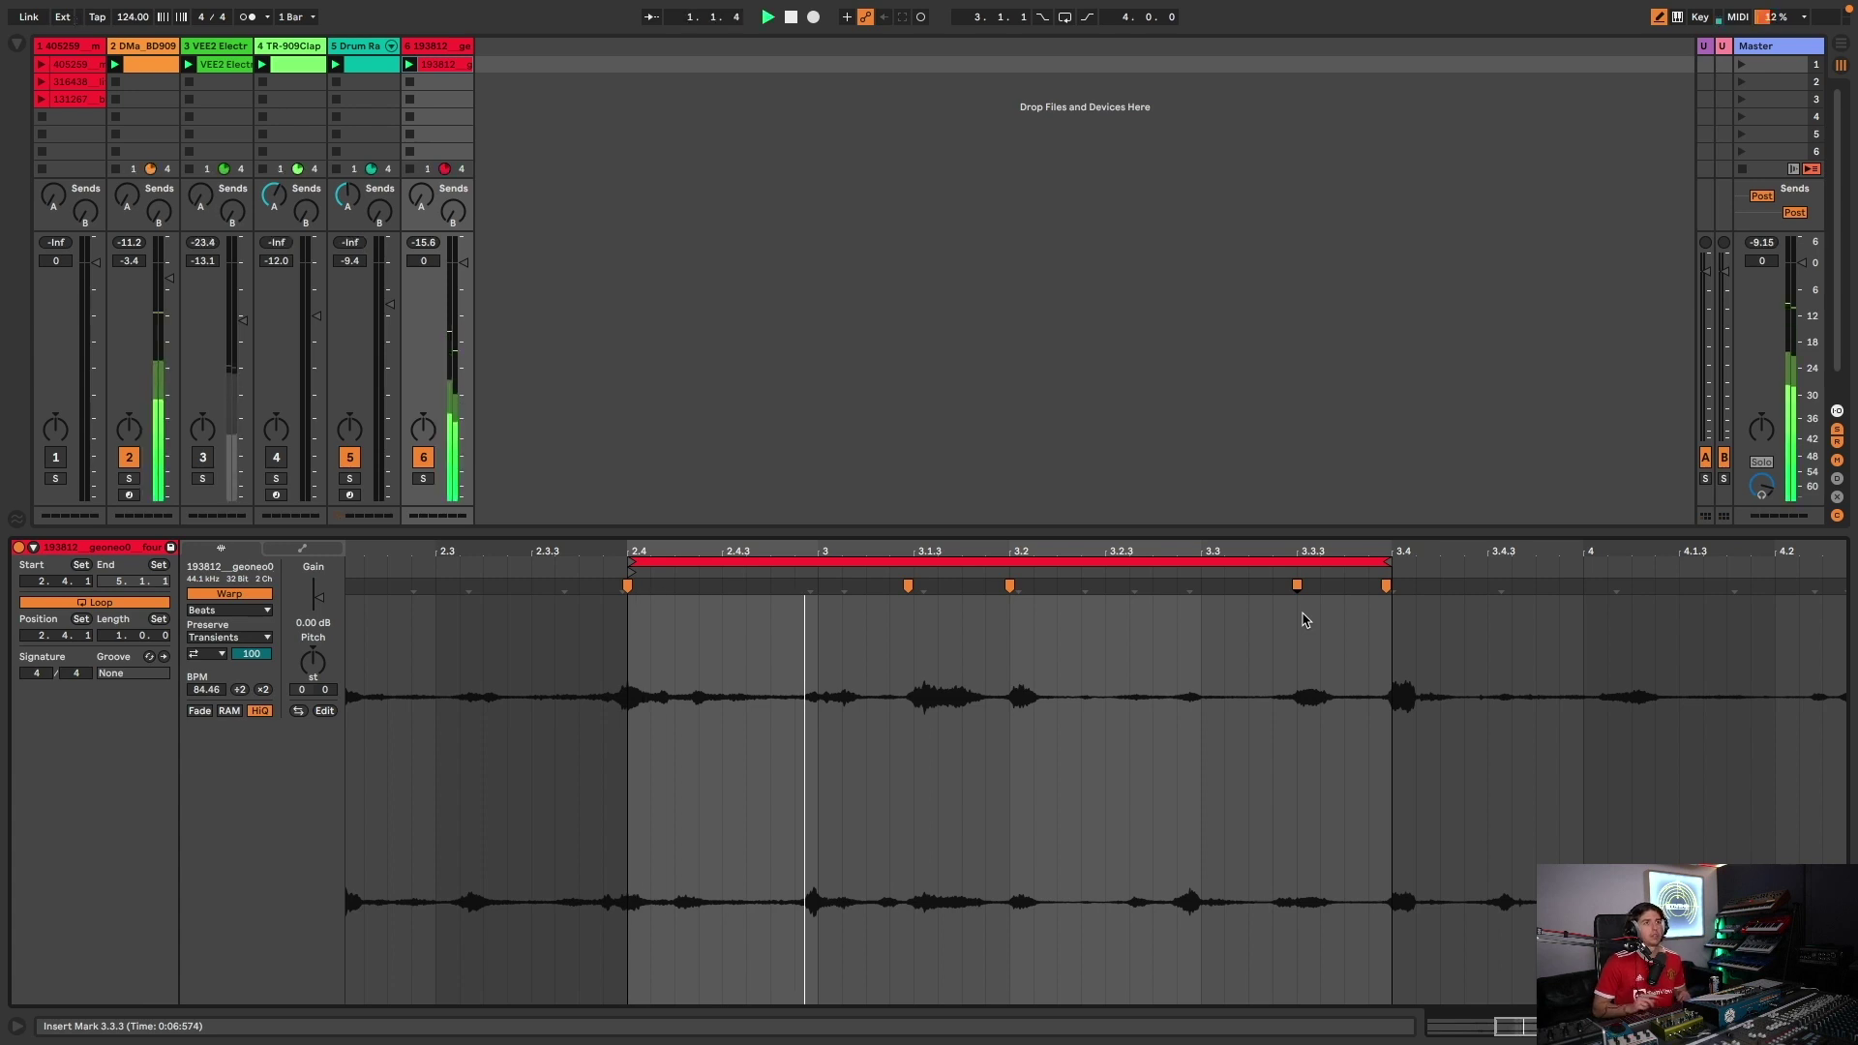
- Duplicate the vocal clip, turn off Warp on the copy to compare both with the drums, and delete the copy
key("super+d")
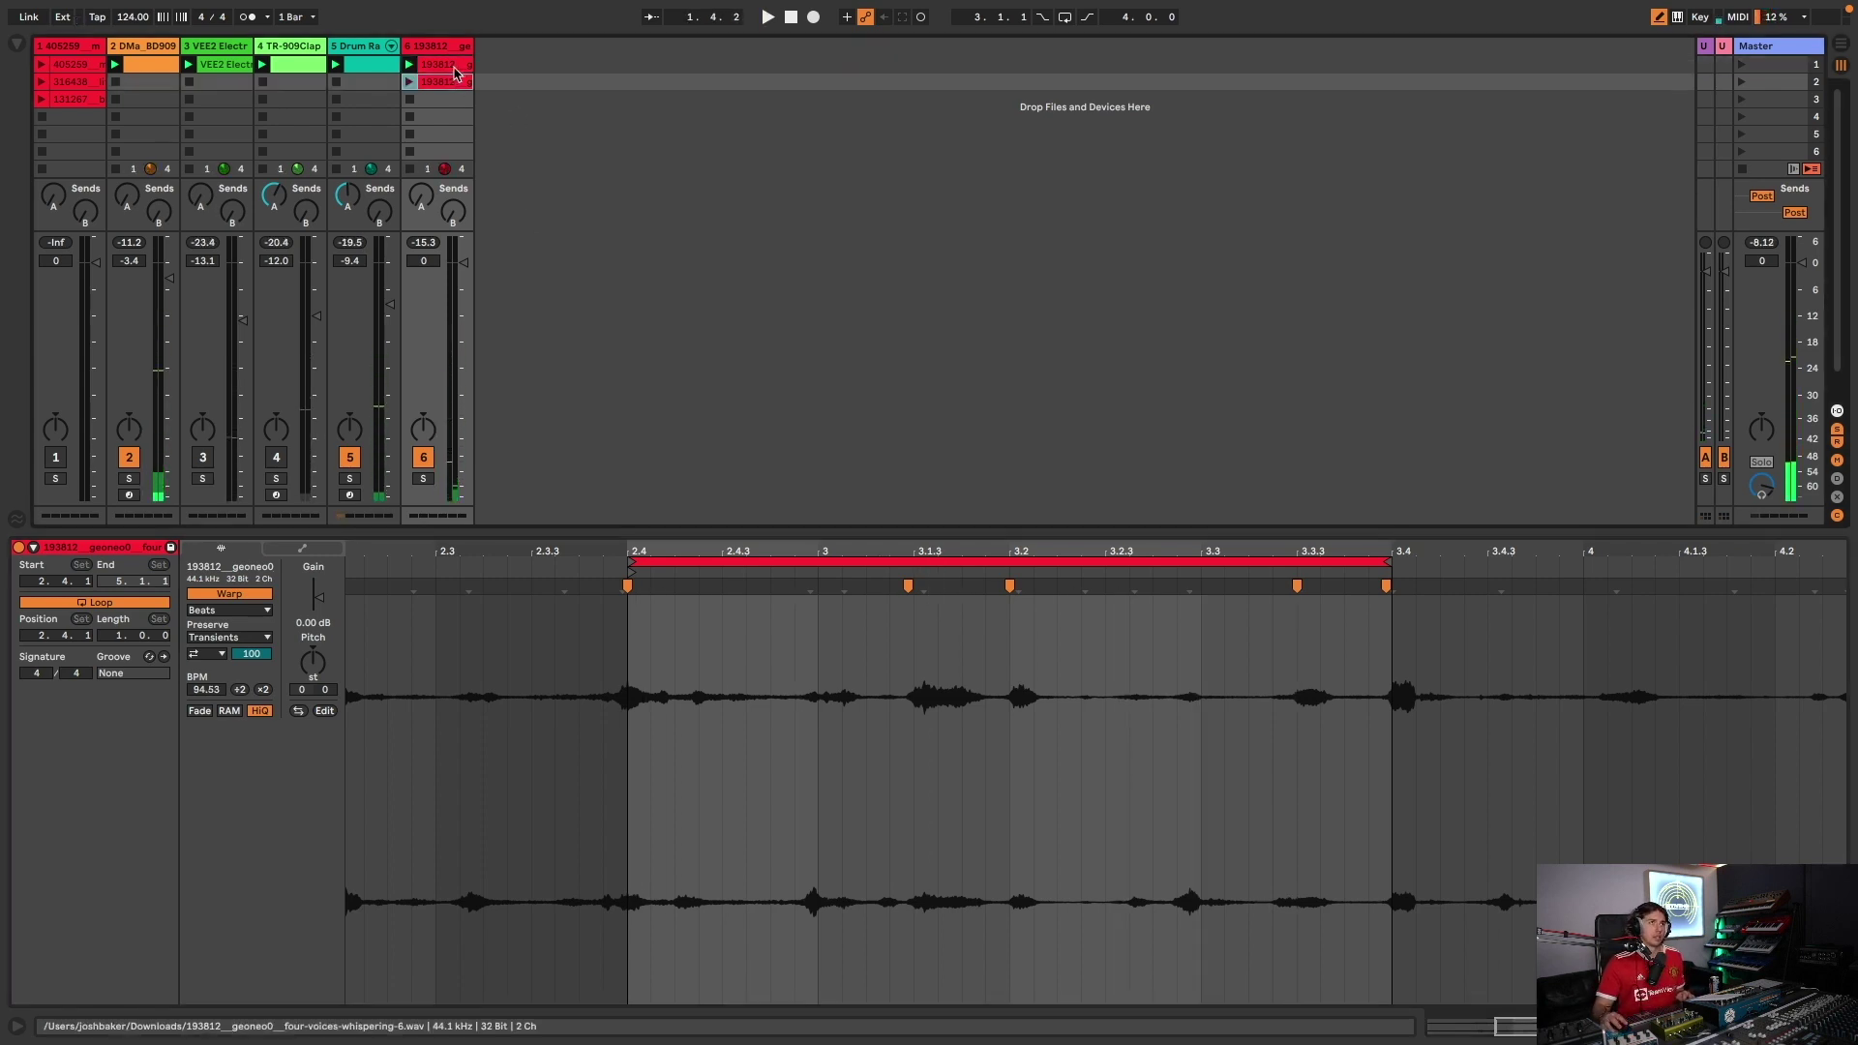
left_click(265, 592)
left_click(407, 83)
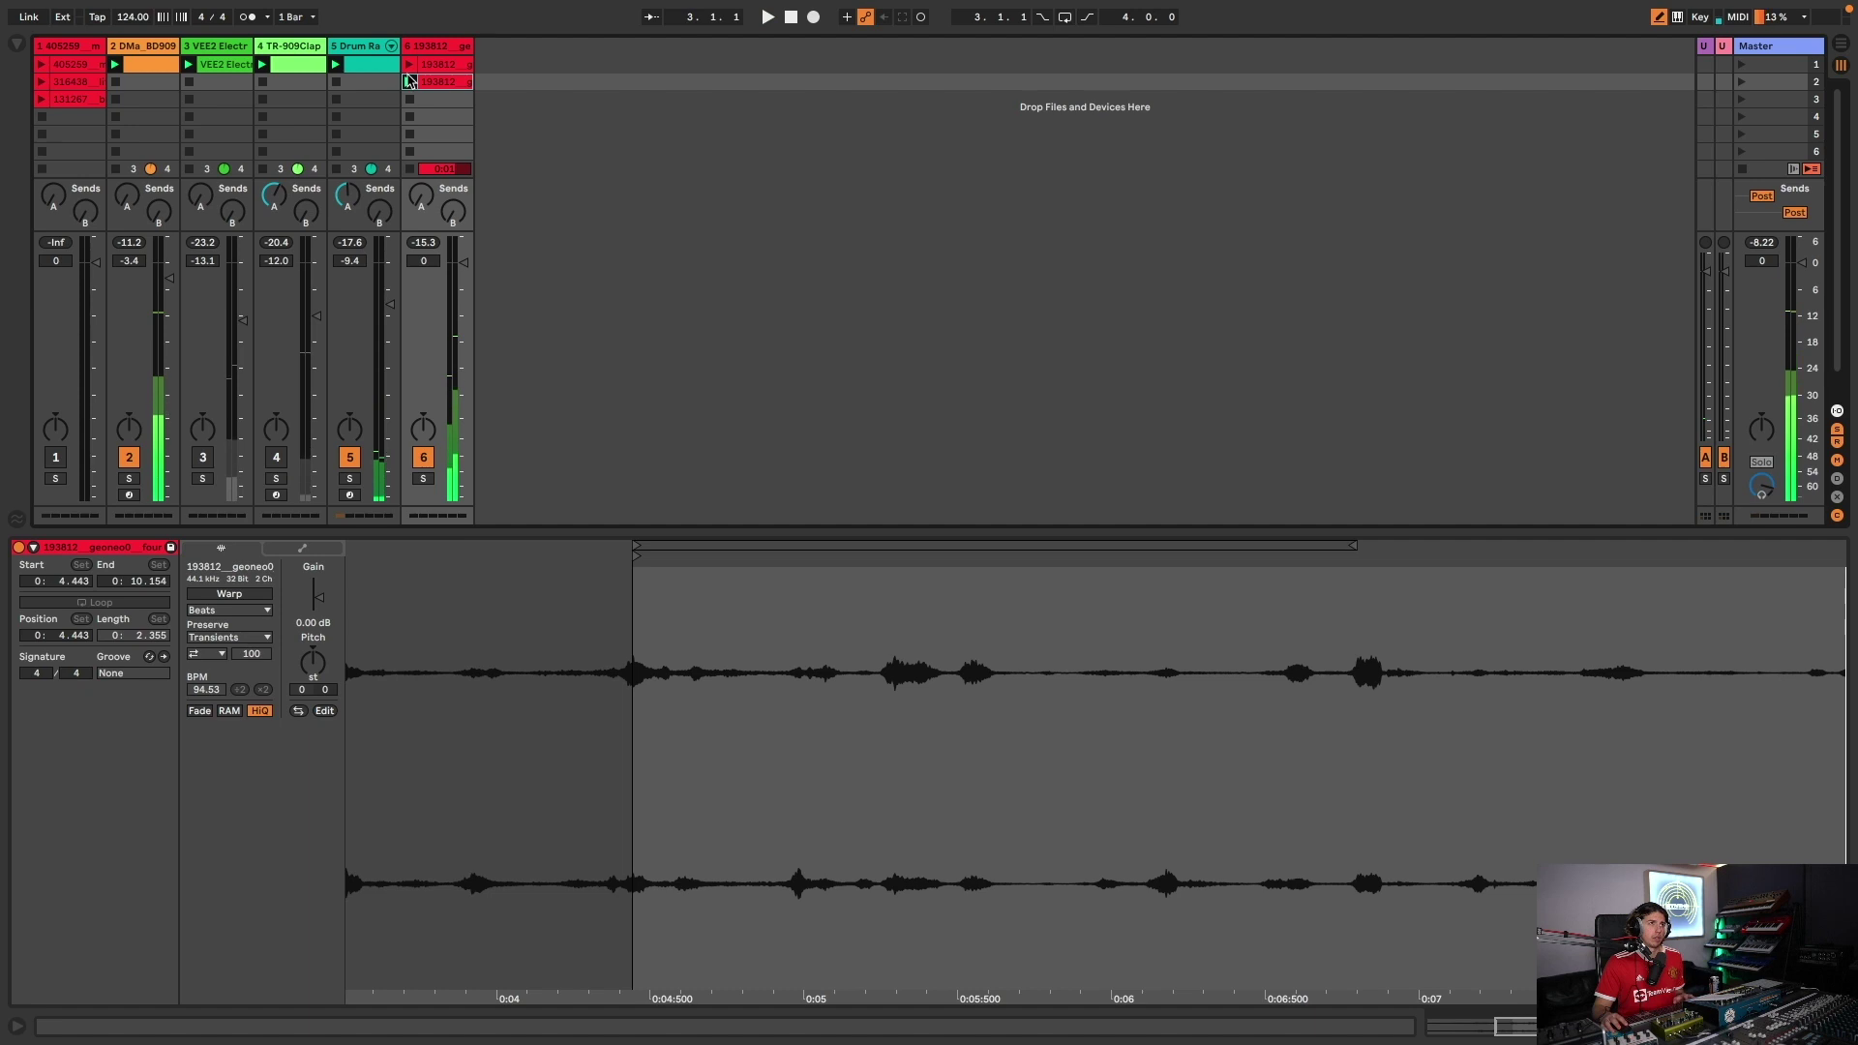
left_click(409, 65)
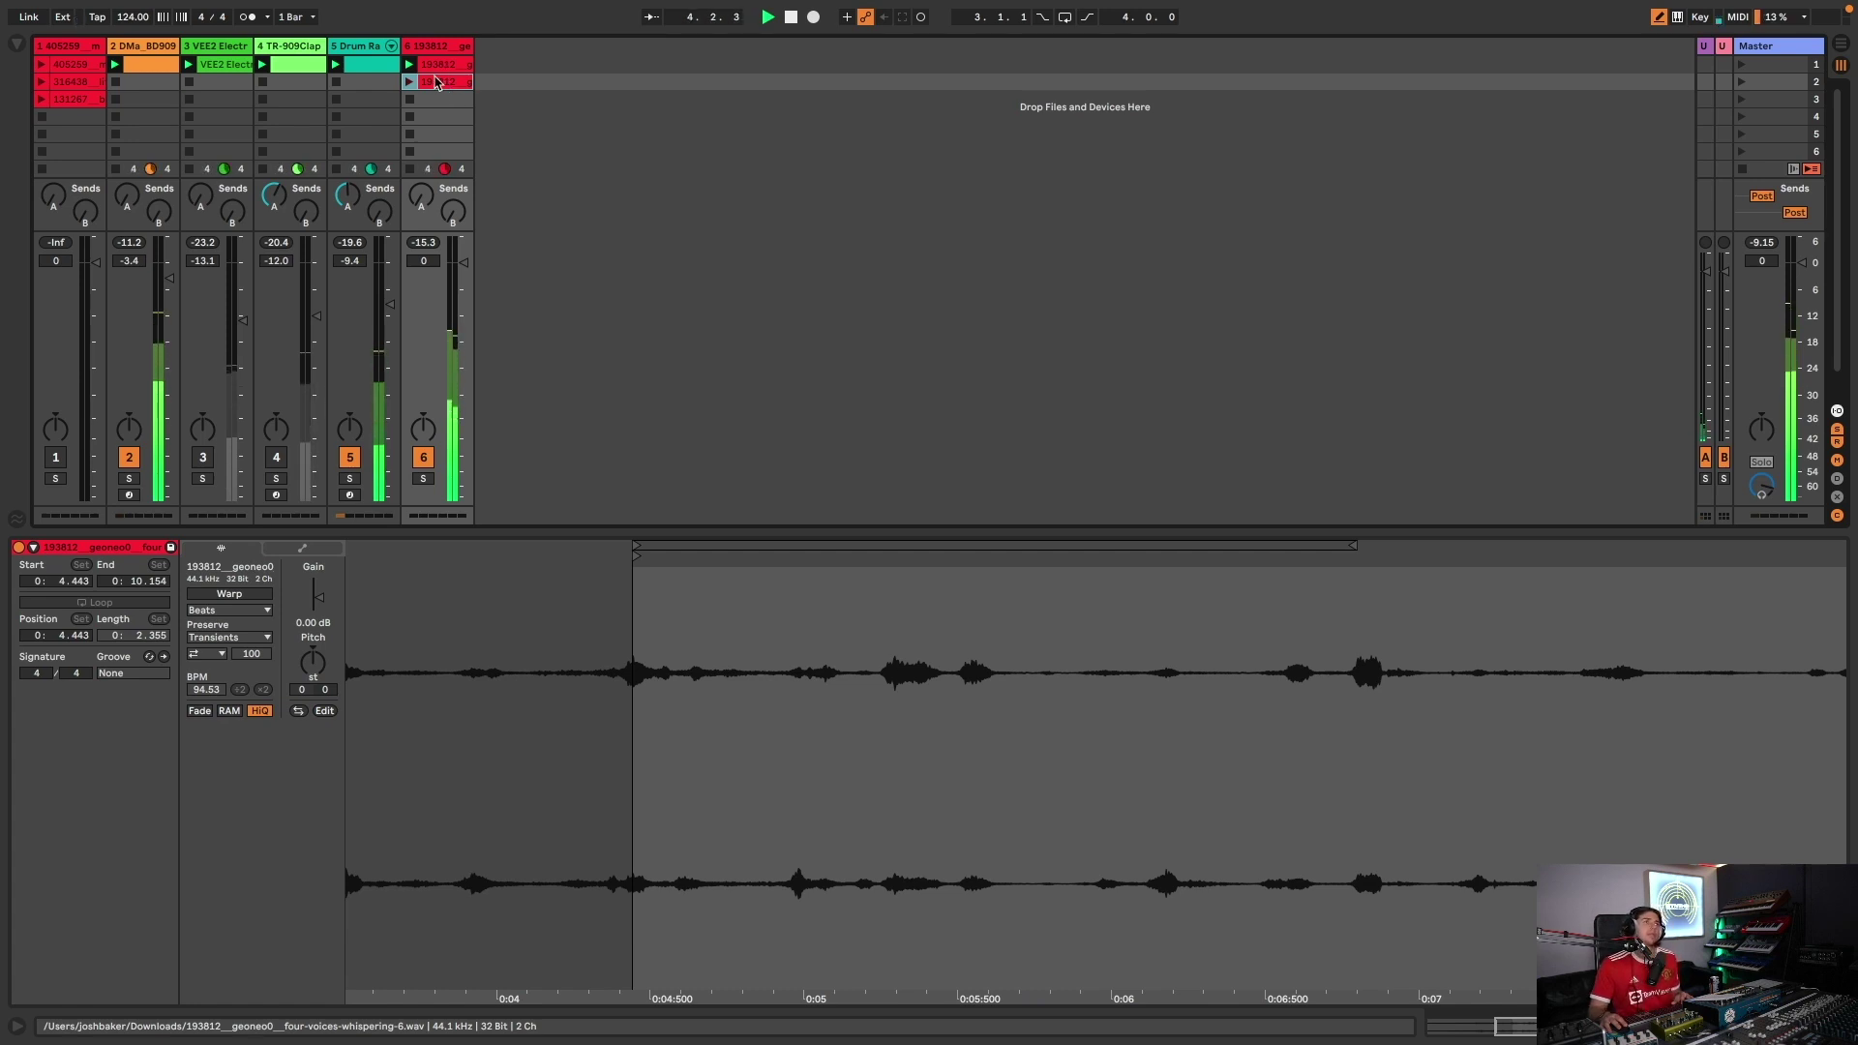
key("Delete")
key("space")
- Lower the whispering vocal track's volume to -4.5 dB and play it soloed
left_click(446, 65)
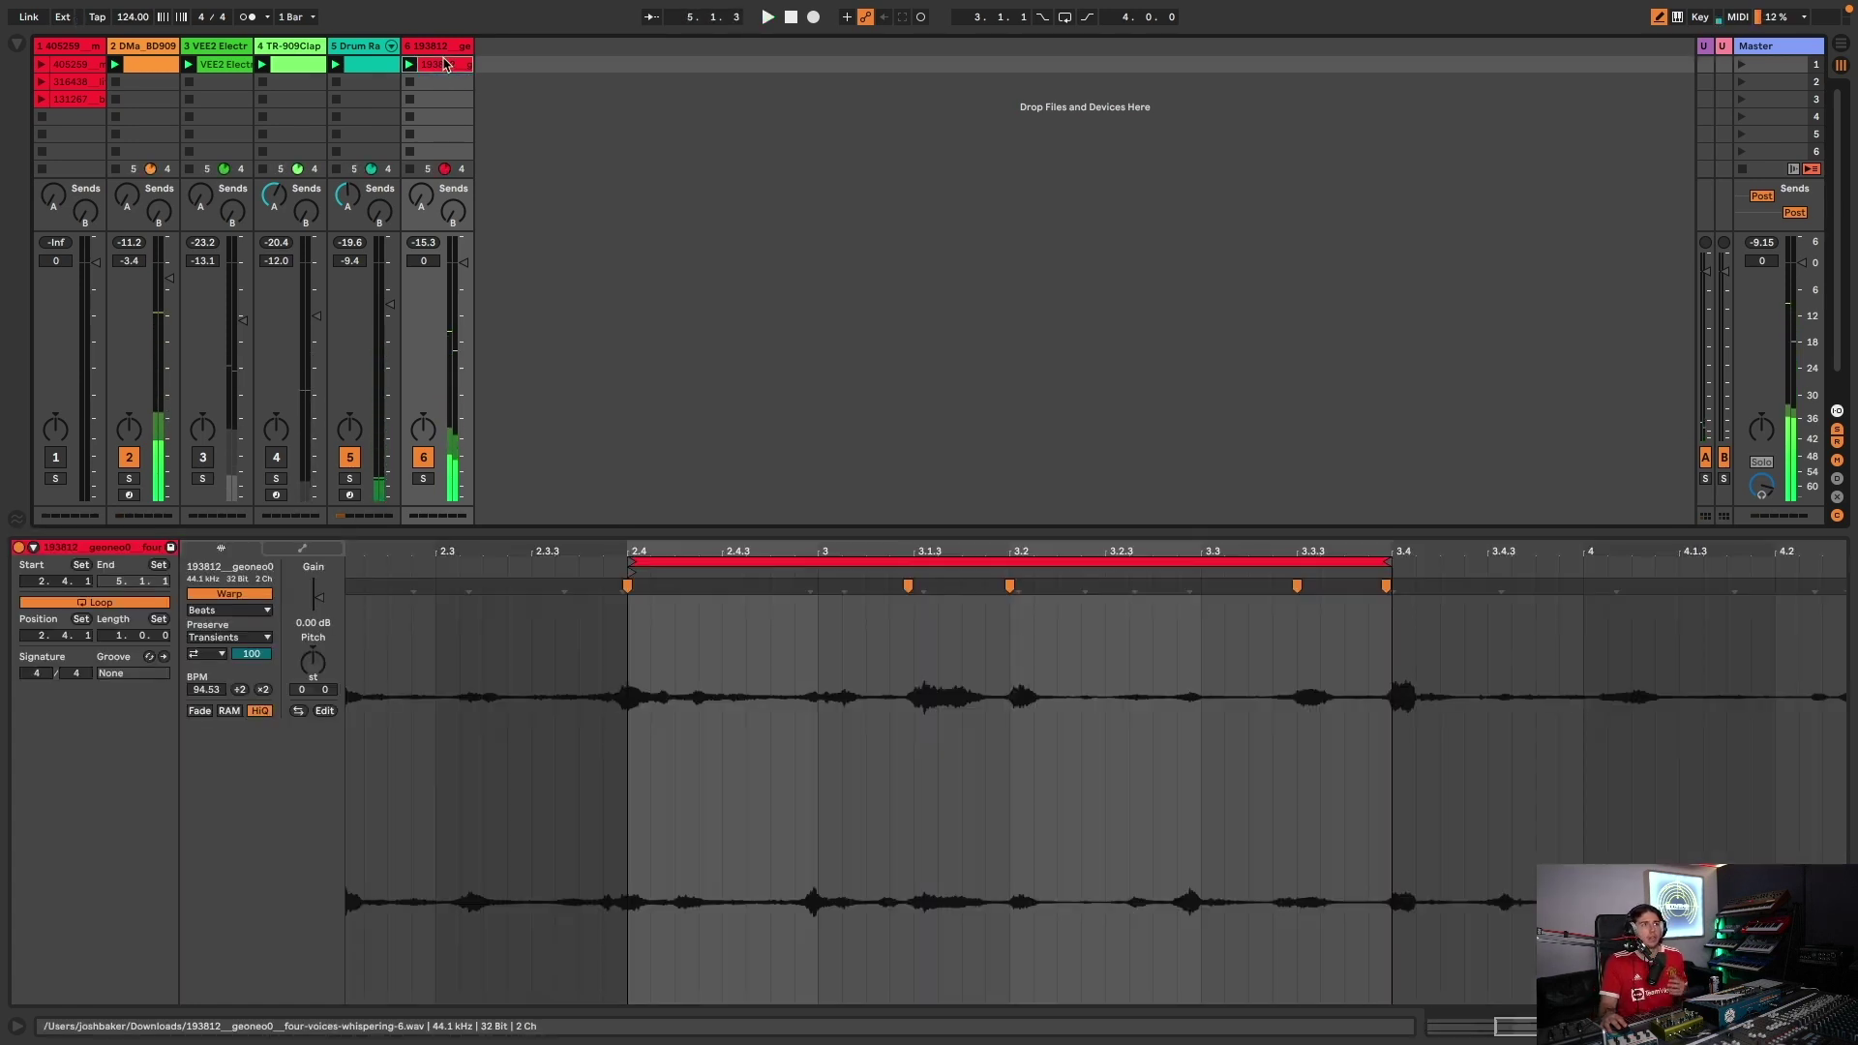
left_click_drag(469, 284, 469, 302)
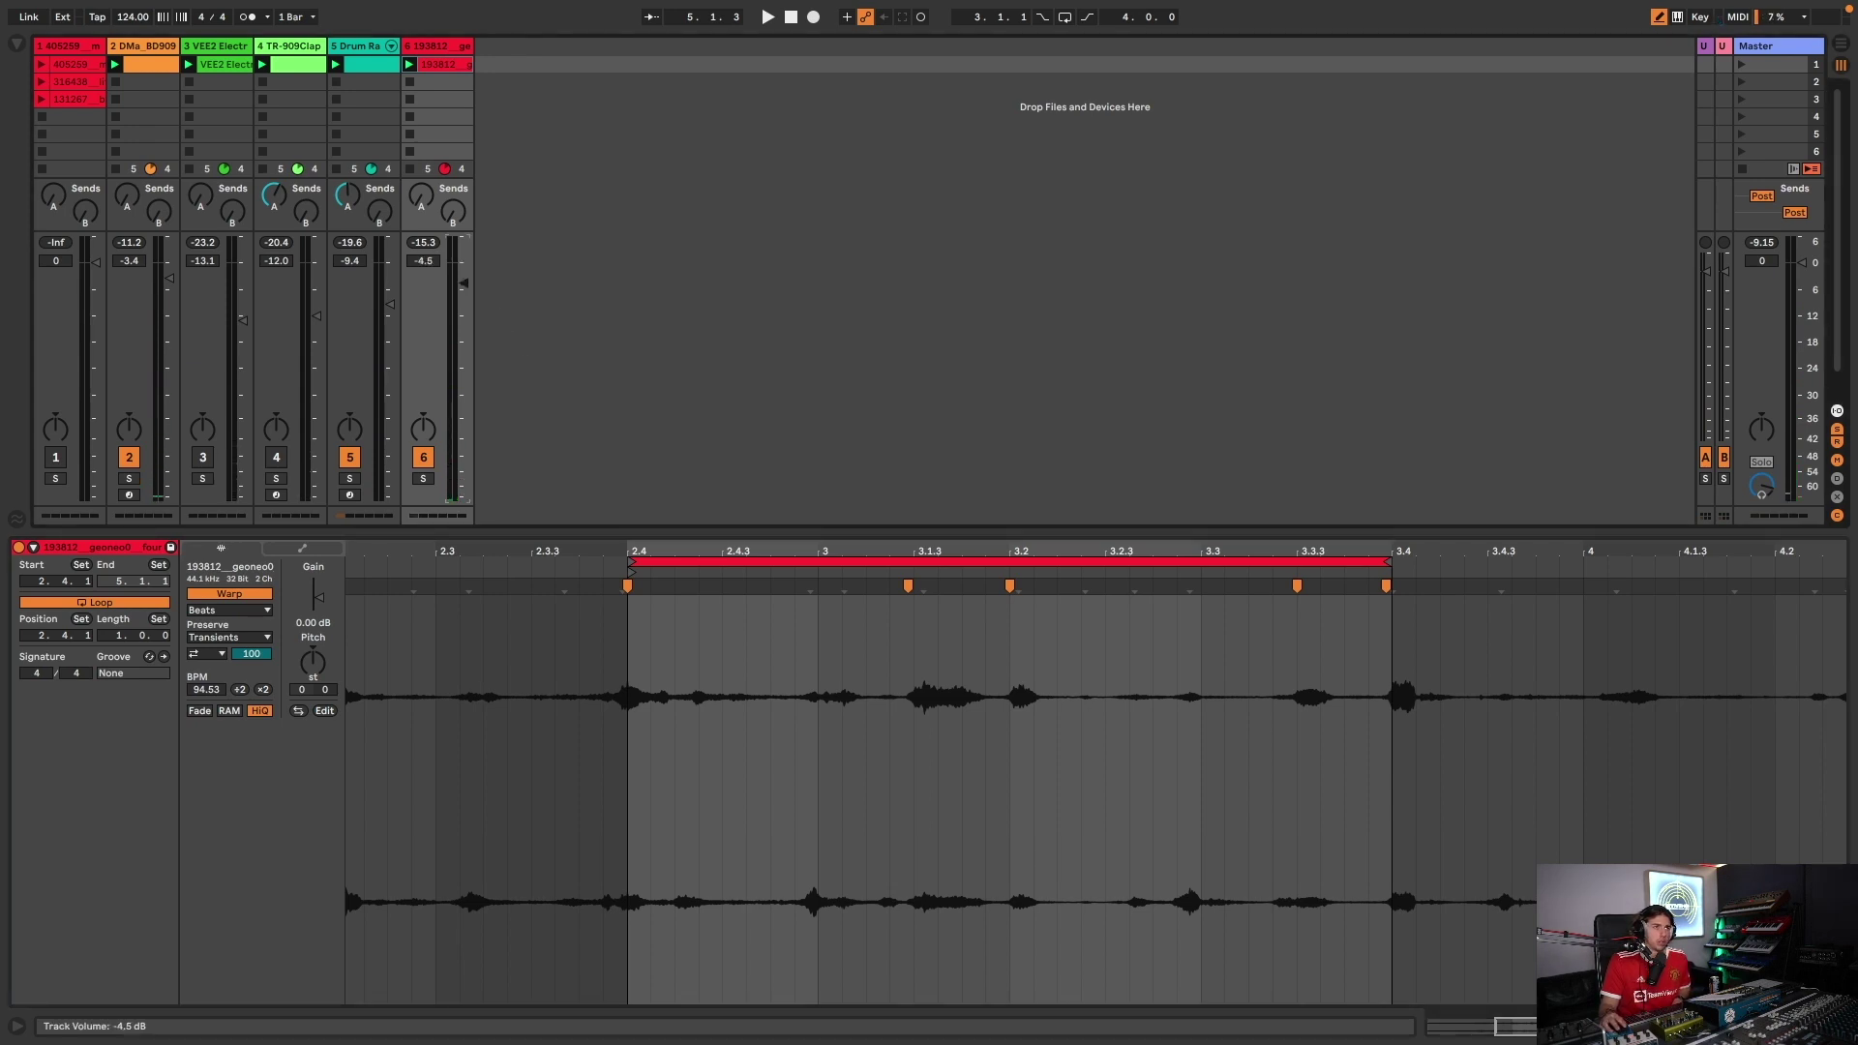
left_click(424, 479)
key("space")
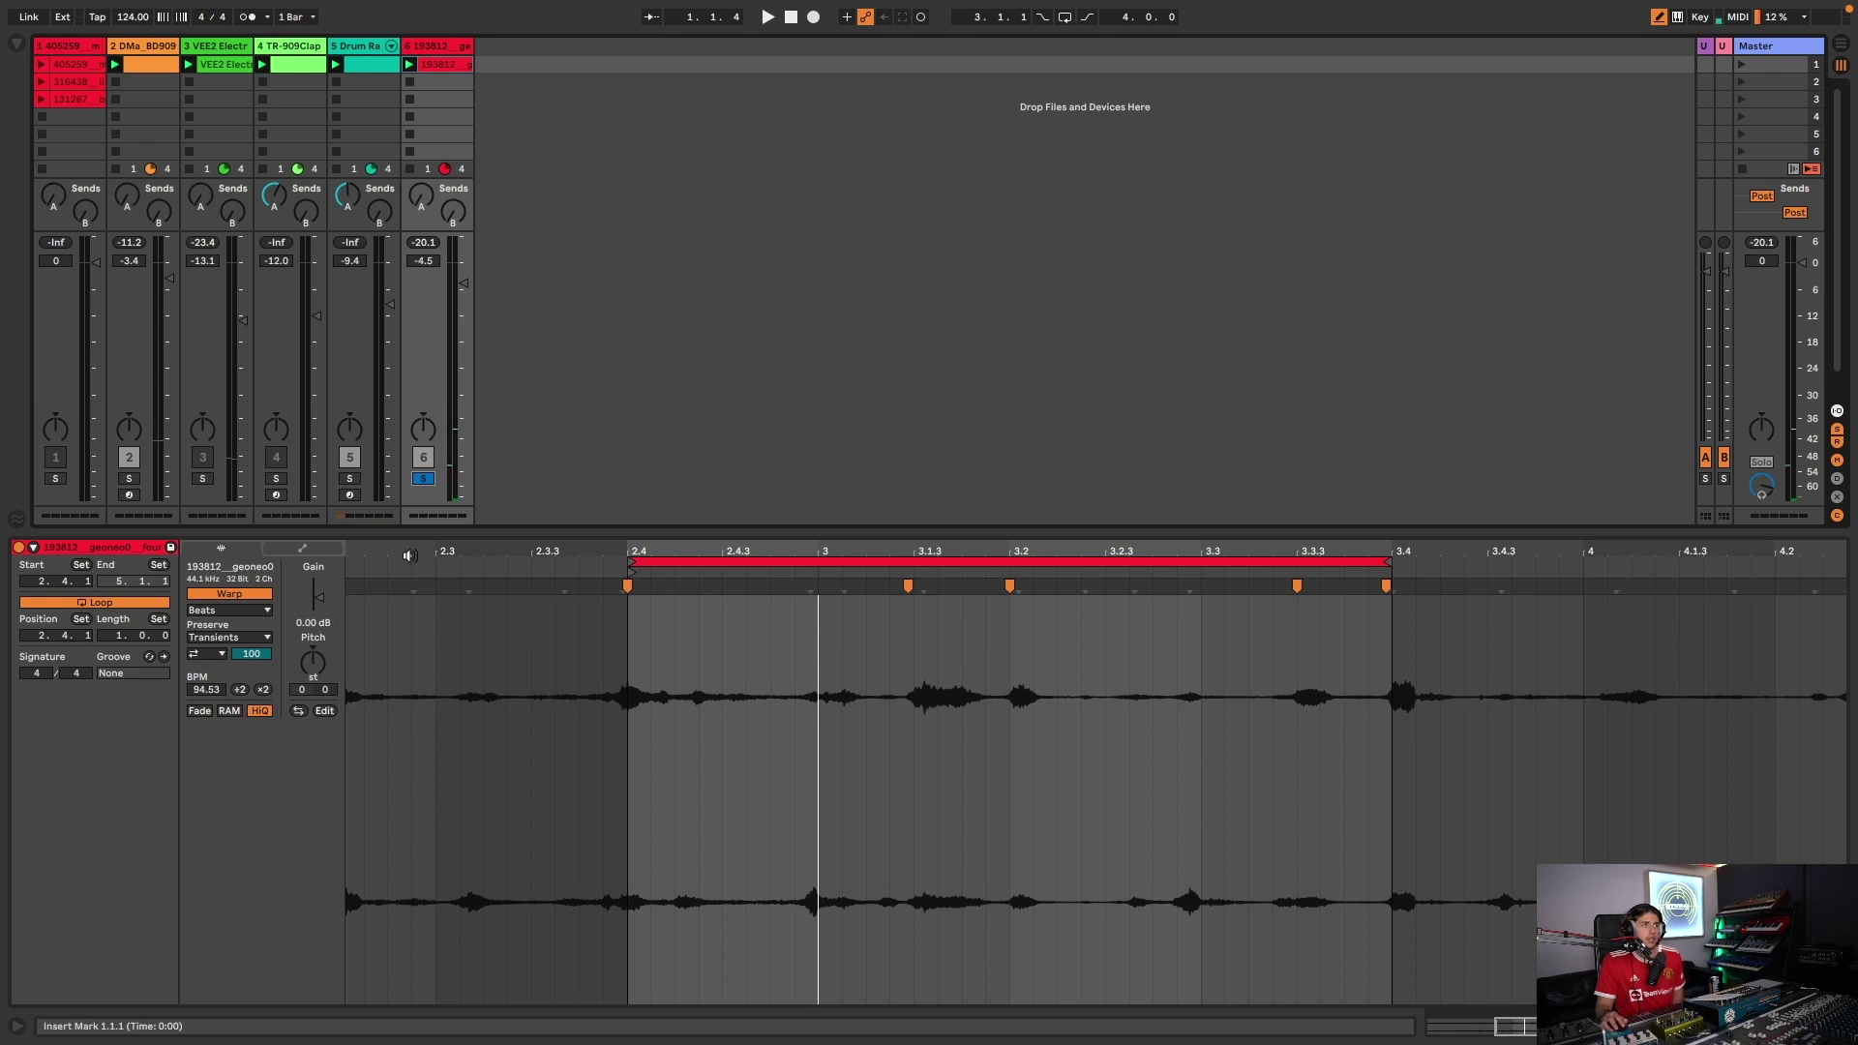
- Turn off transient looping in the vocal clip's Beats warp mode and reduce its transient envelope to 24
left_click(219, 656)
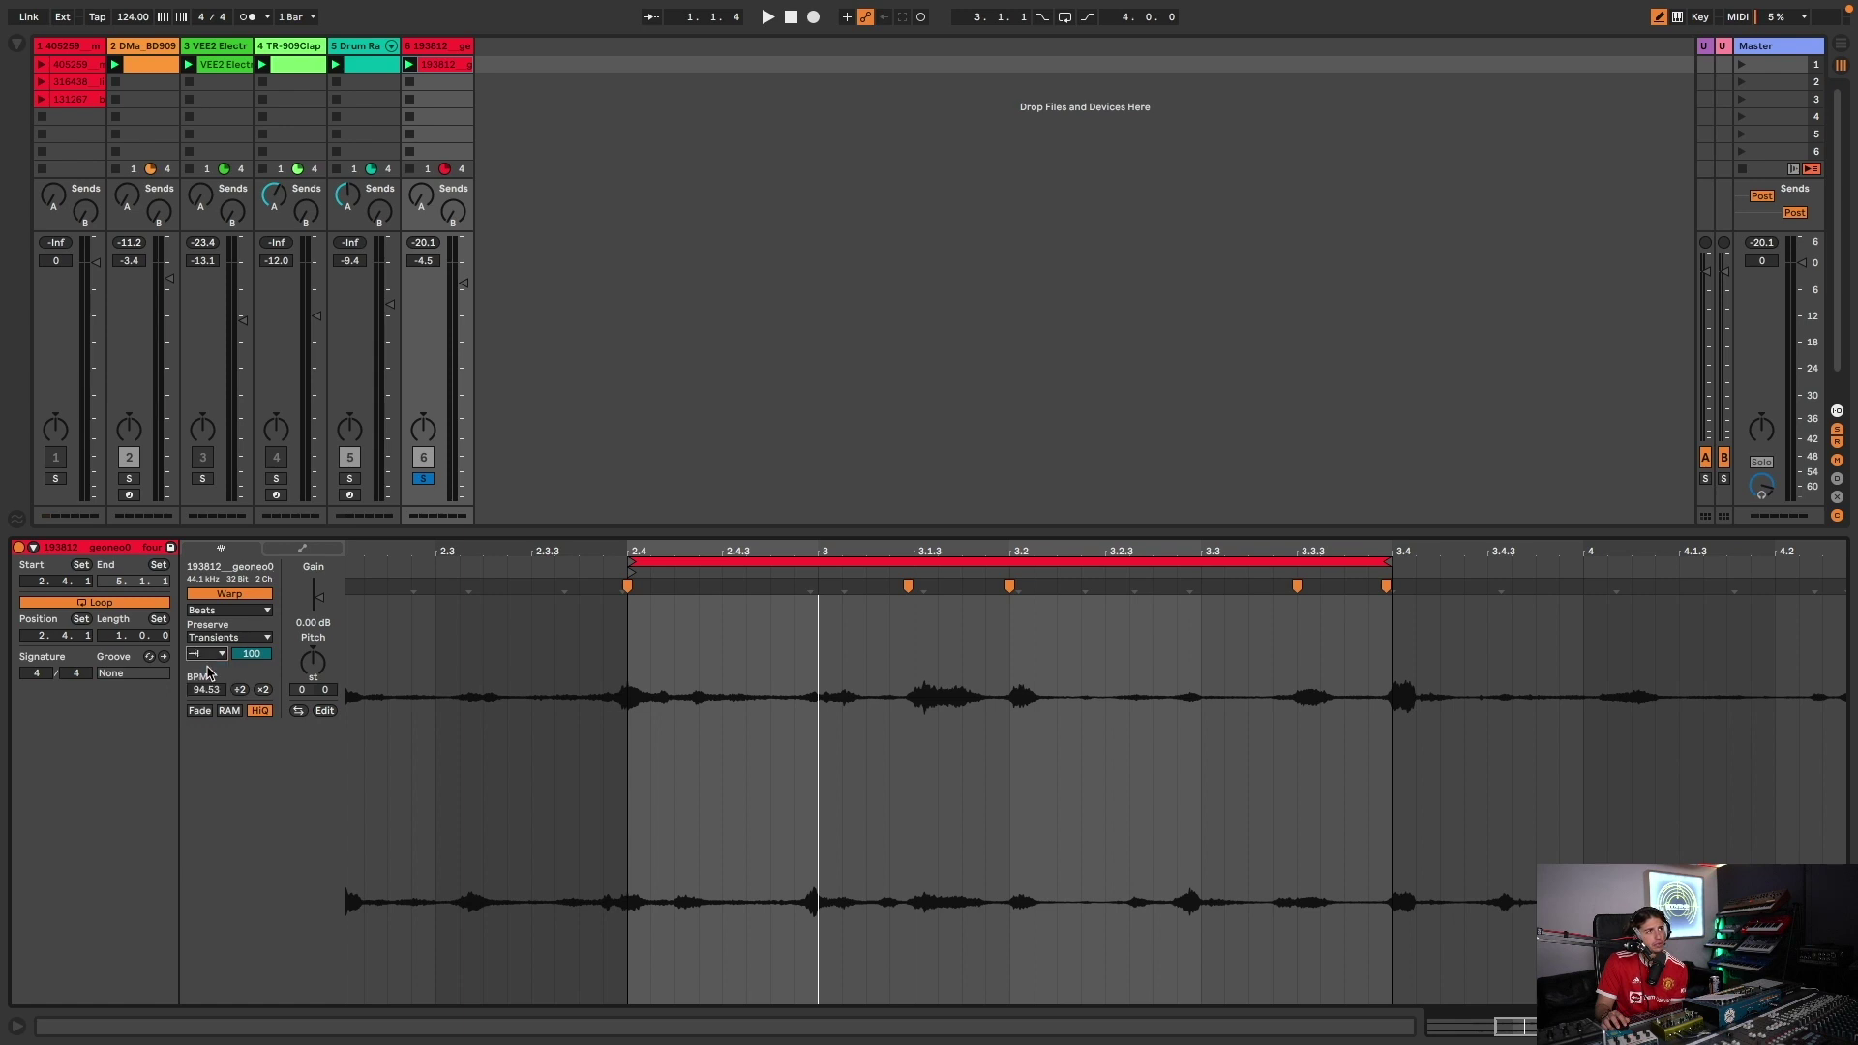
key("space")
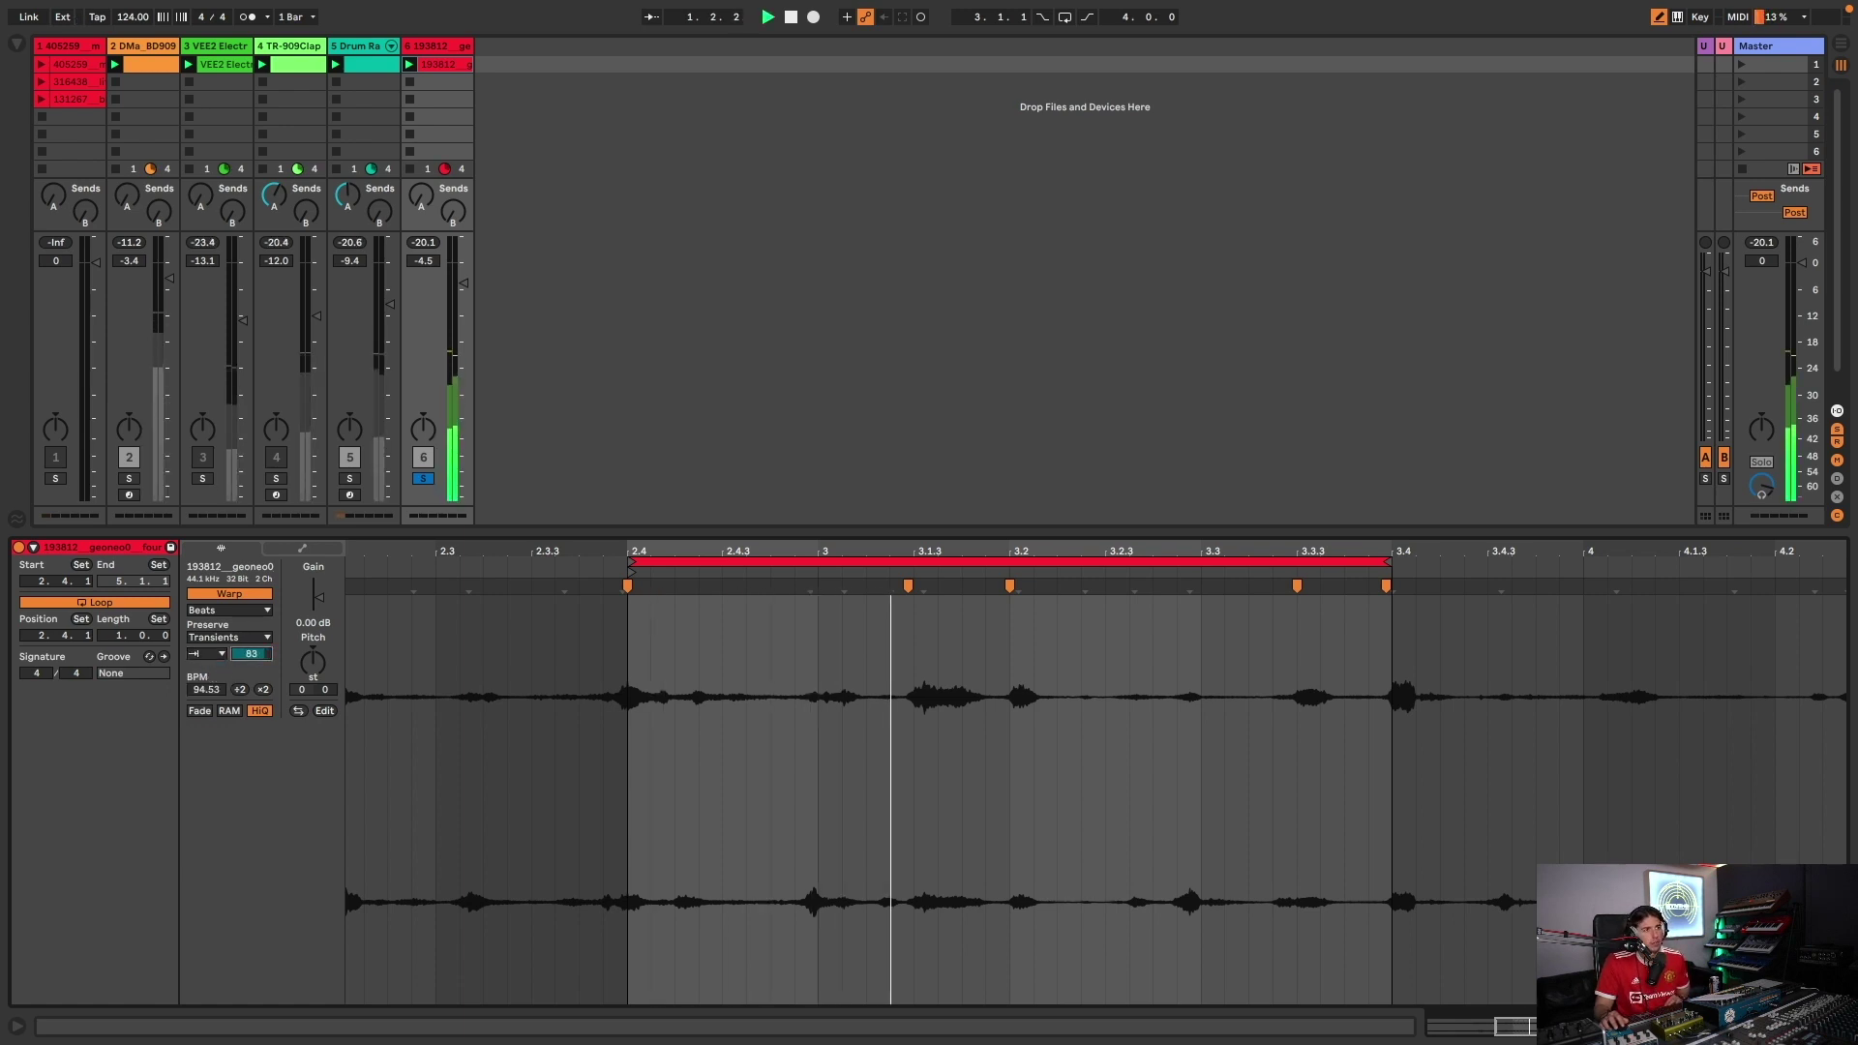
type("19")
left_click_drag(251, 654, 251, 649)
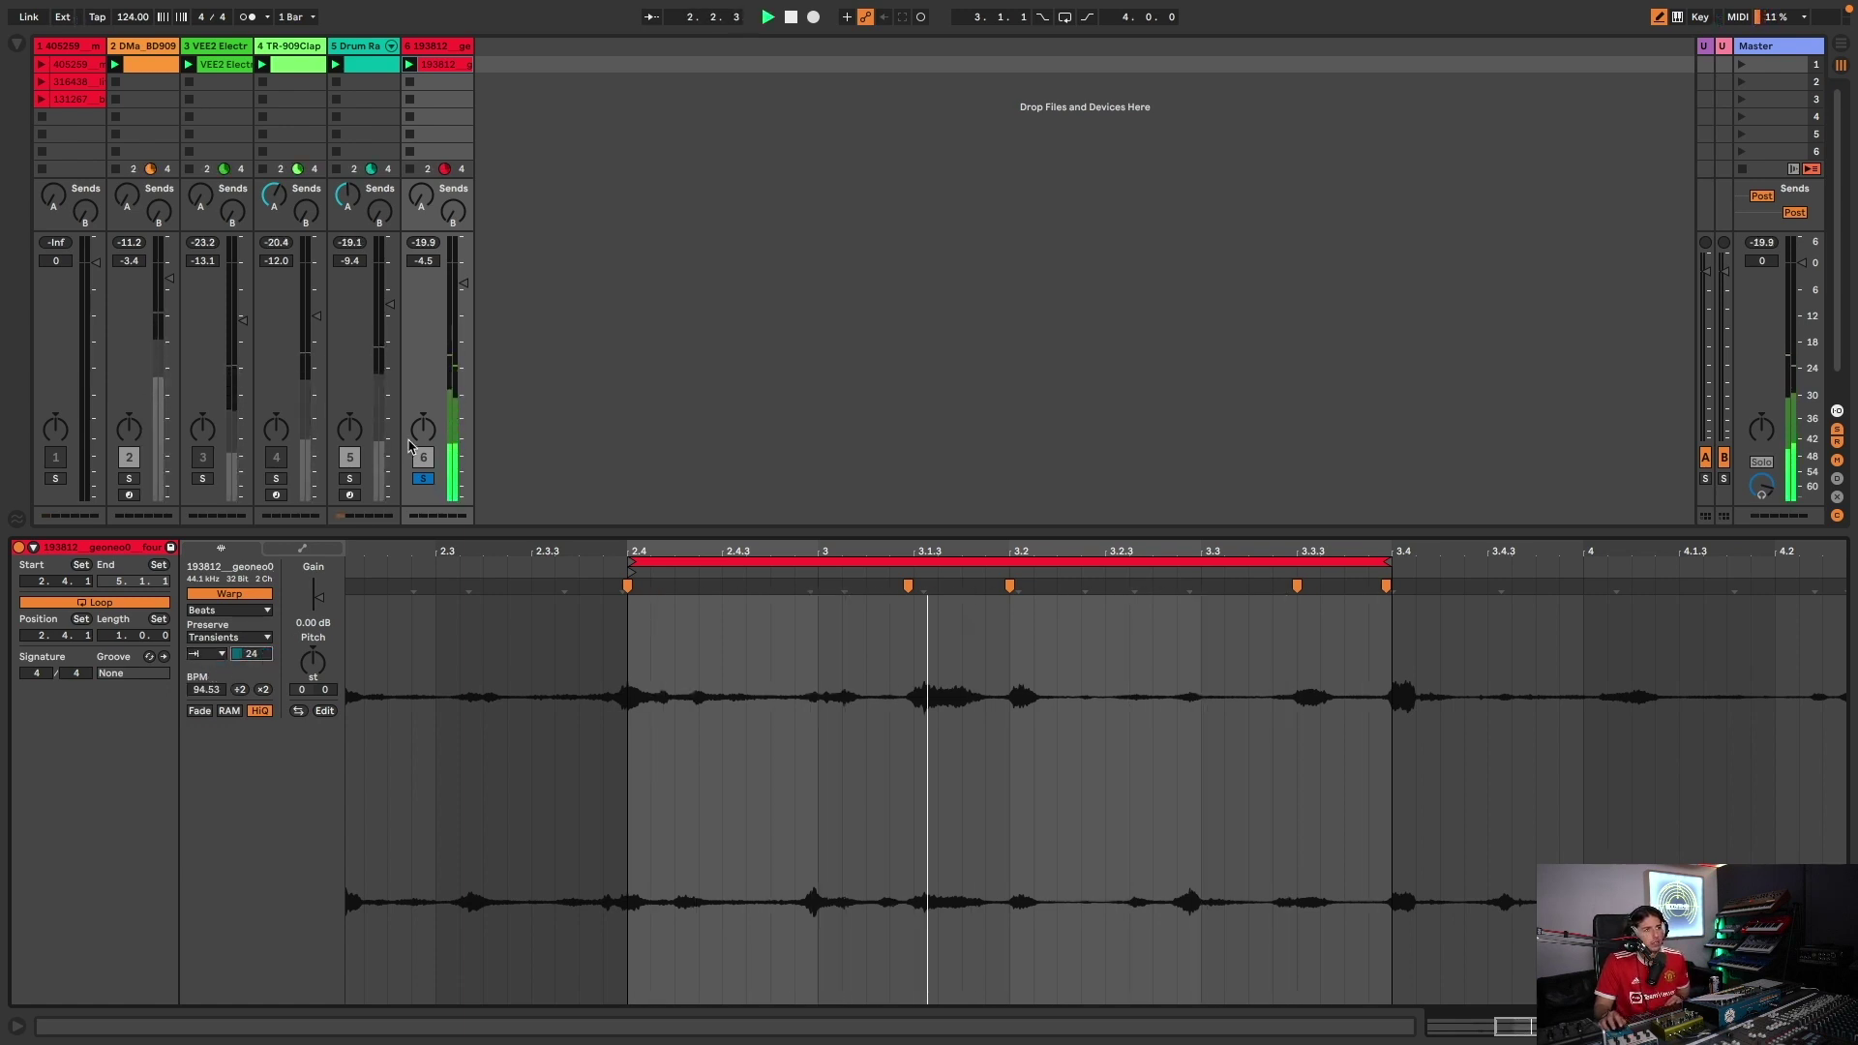
- Unsolo the vocal track, set its volume to -4.0 dB, and adjust the clip's transient envelope to 40 against the drums
left_click(424, 480)
left_click_drag(465, 285, 463, 281)
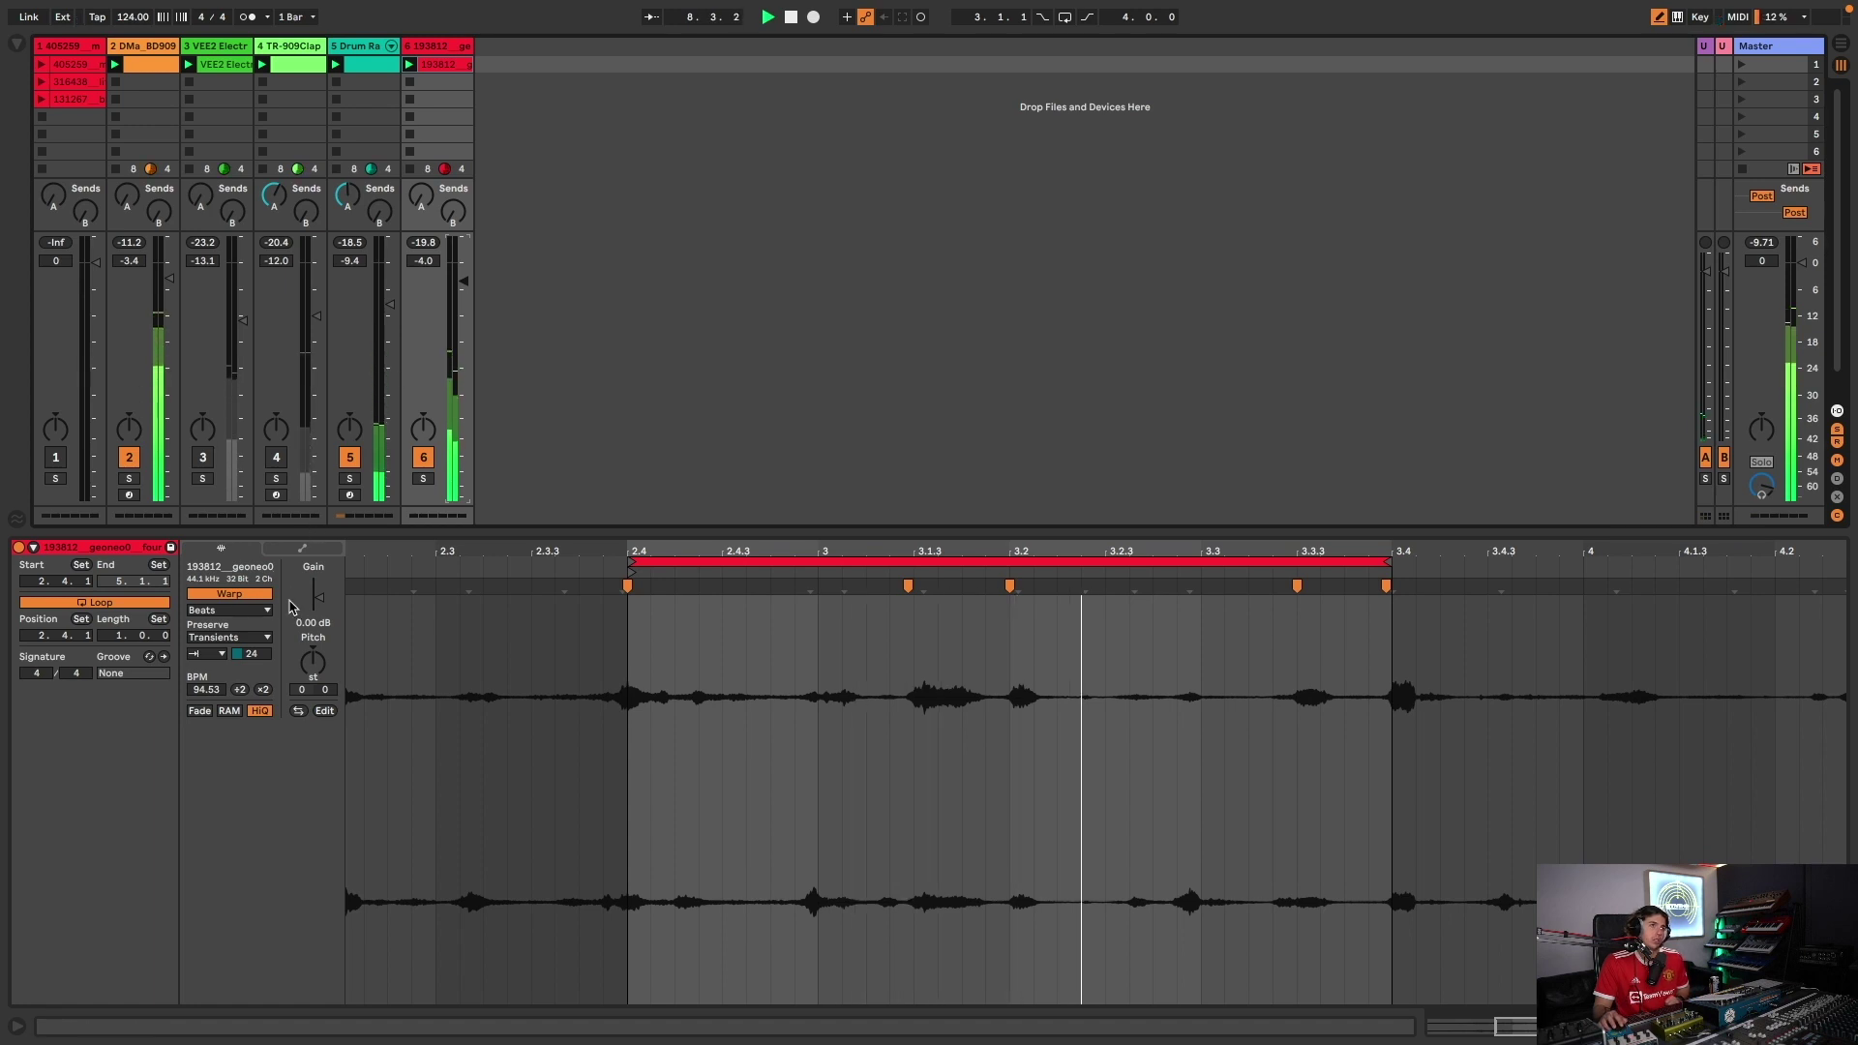
left_click_drag(251, 653, 251, 654)
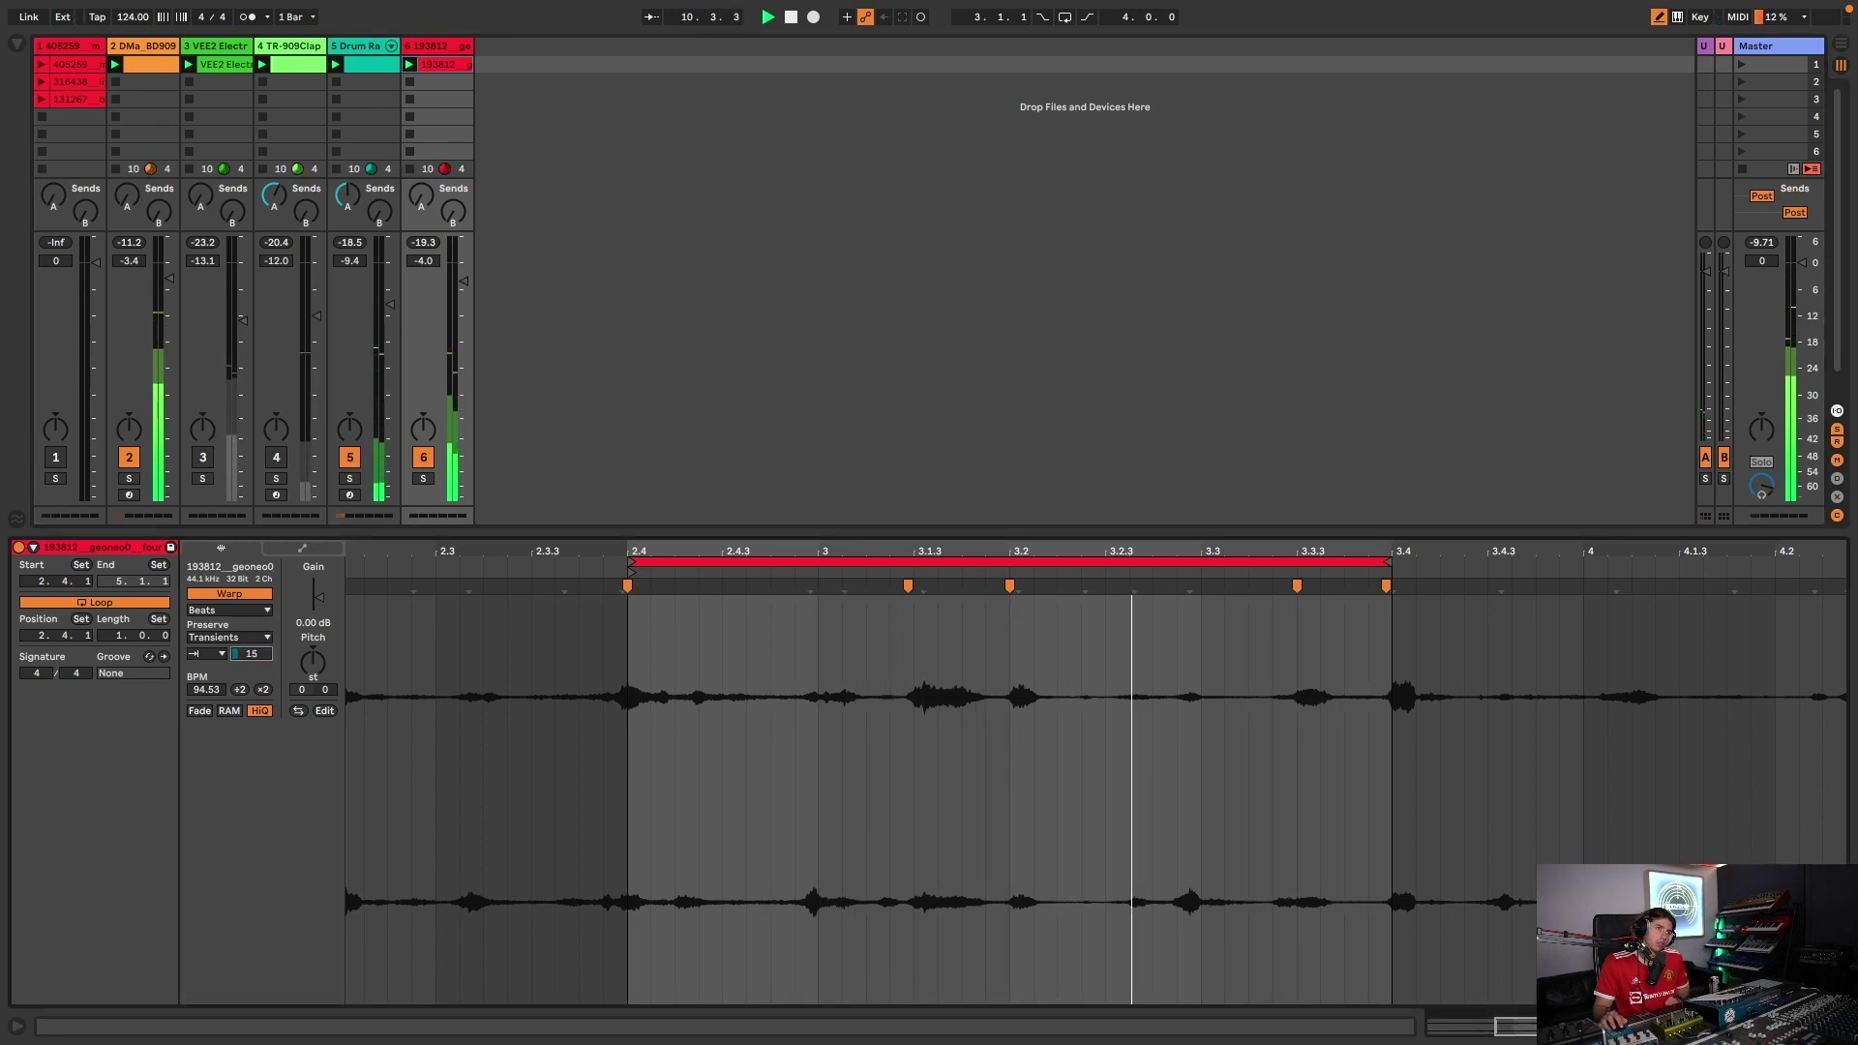
left_click_drag(251, 653, 251, 653)
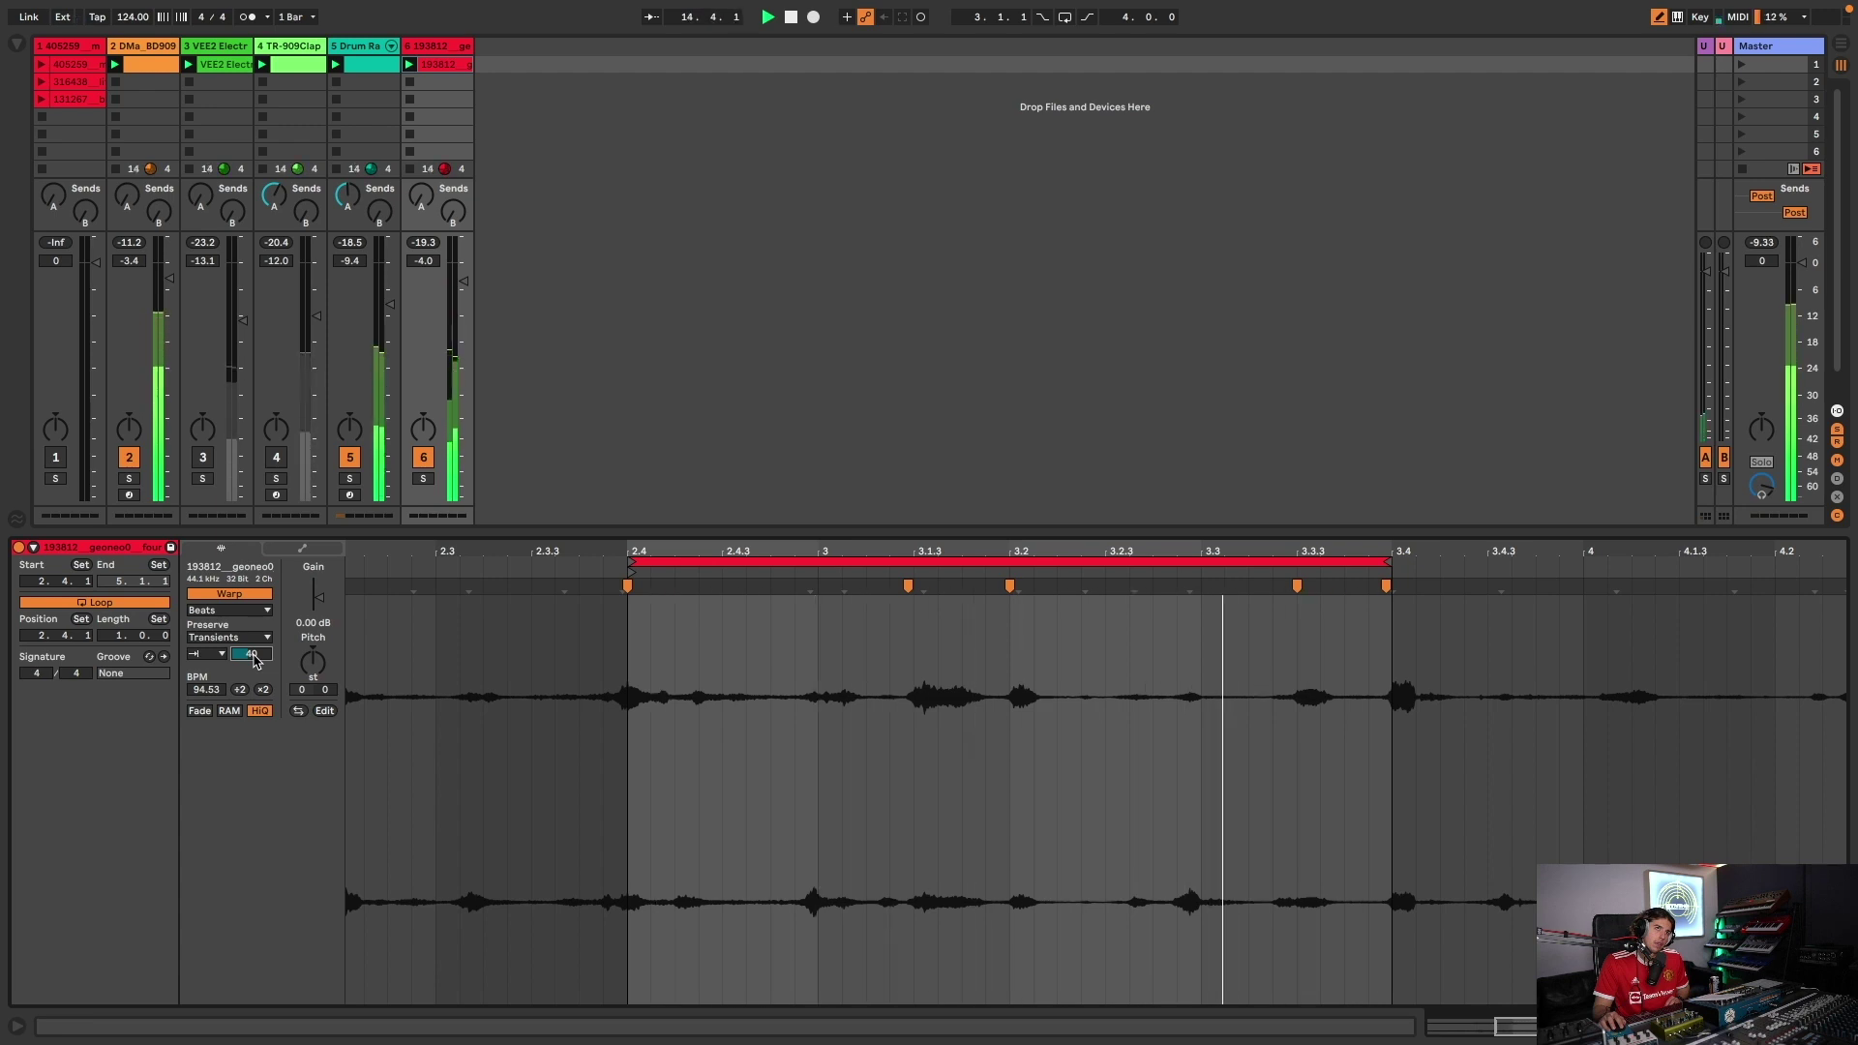
key("space")
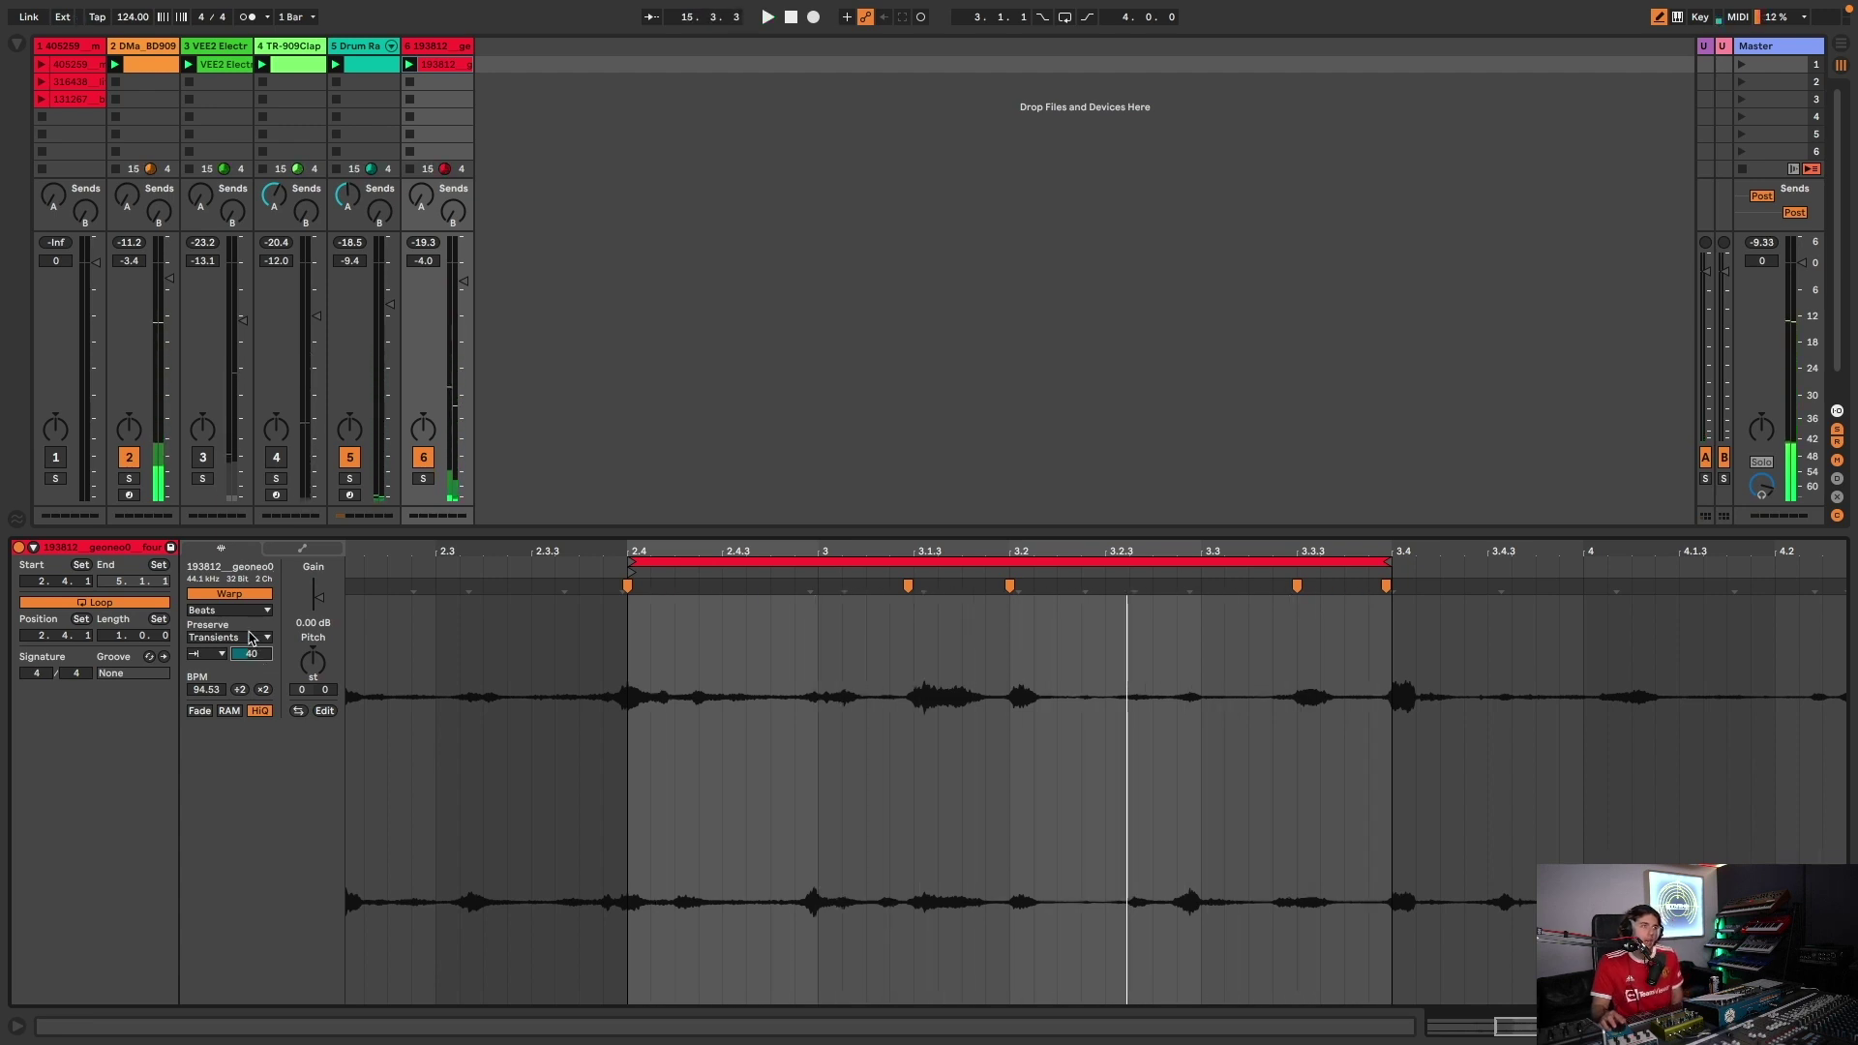
- Draw the vocal clip's Gain envelope down to 0% from just before 2.4.3 up to 3
left_click(303, 552)
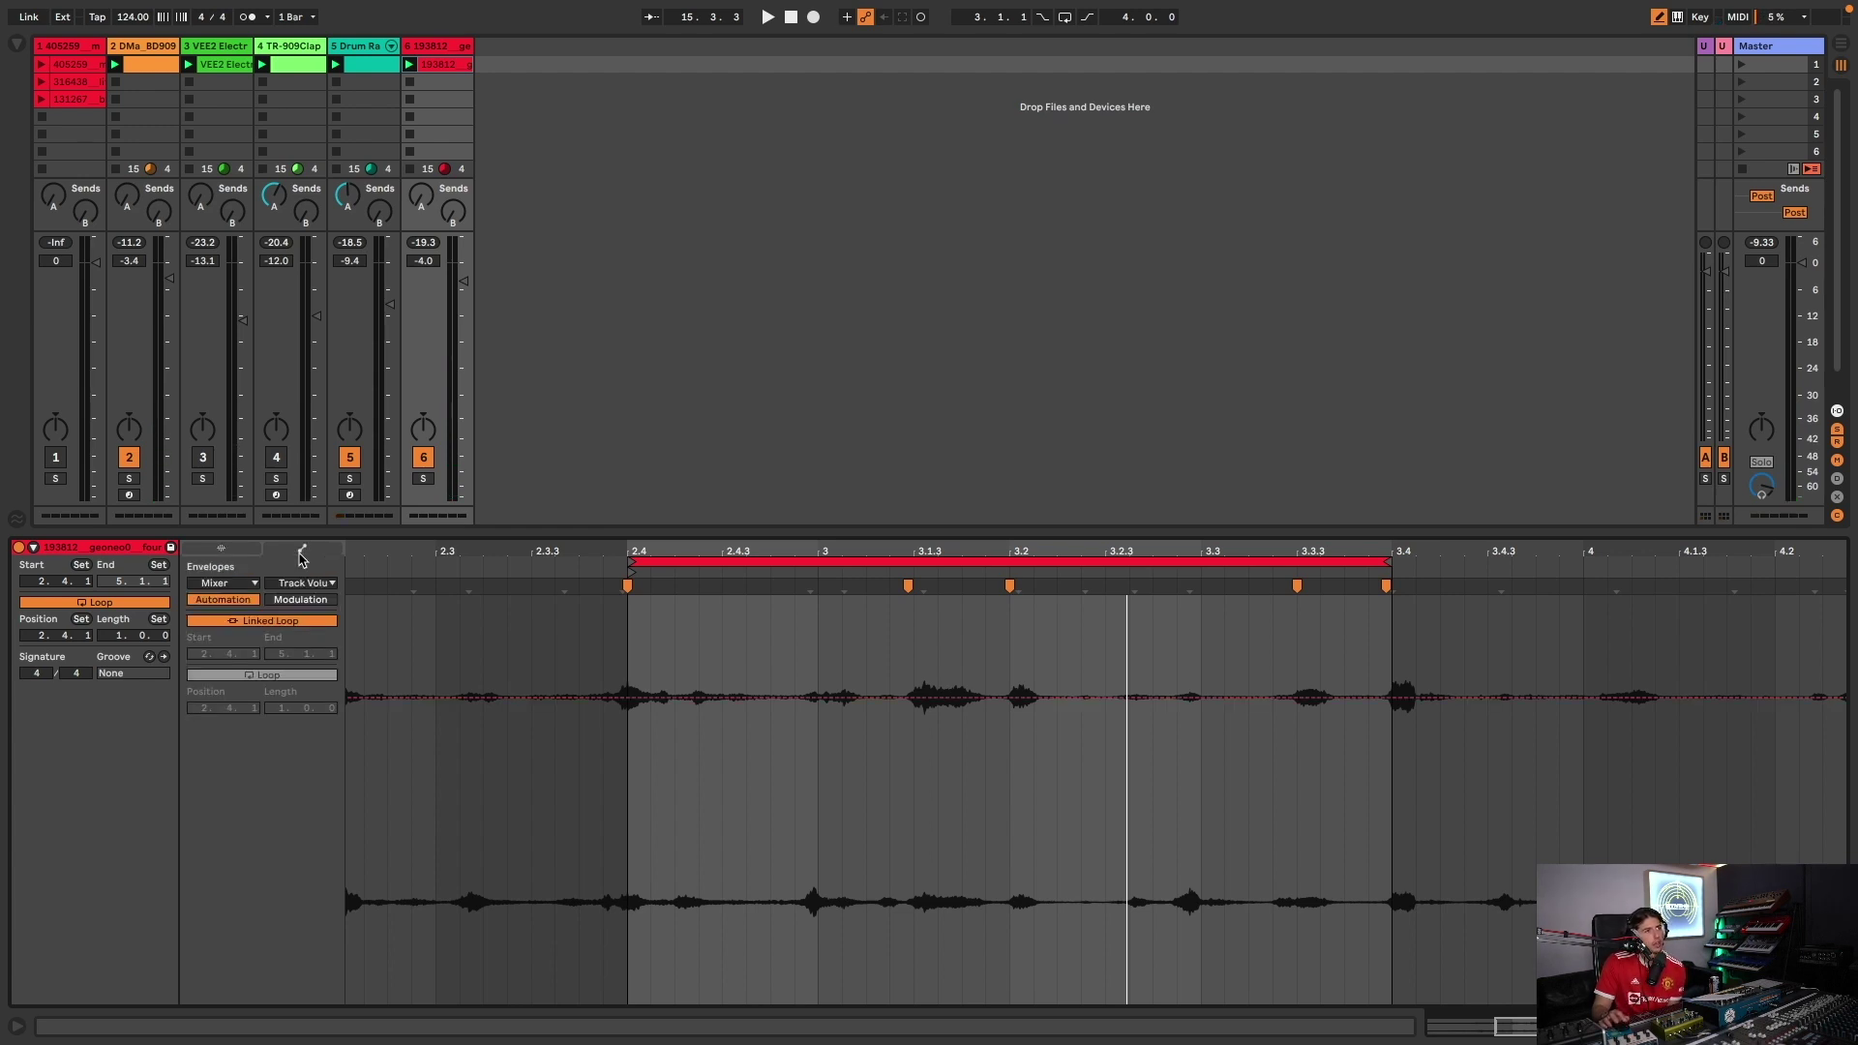
left_click(254, 584)
left_click(244, 599)
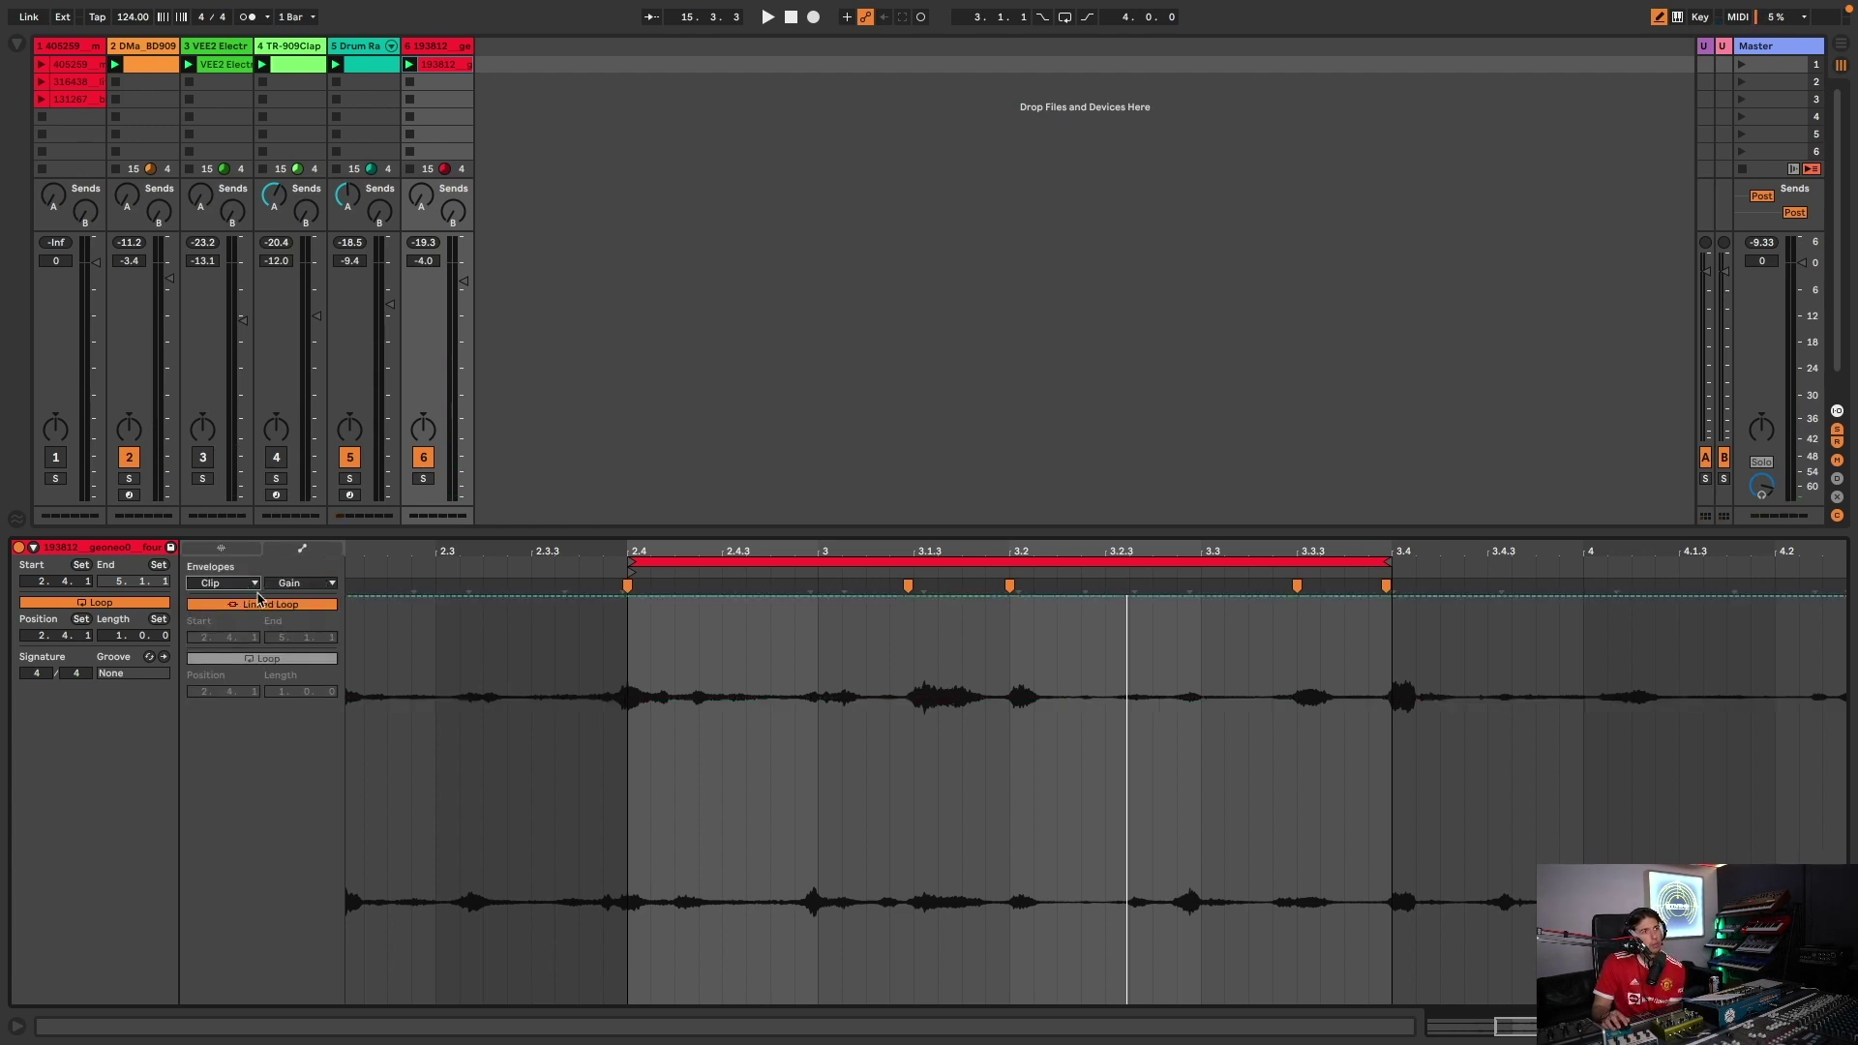
left_click(302, 583)
left_click(301, 599)
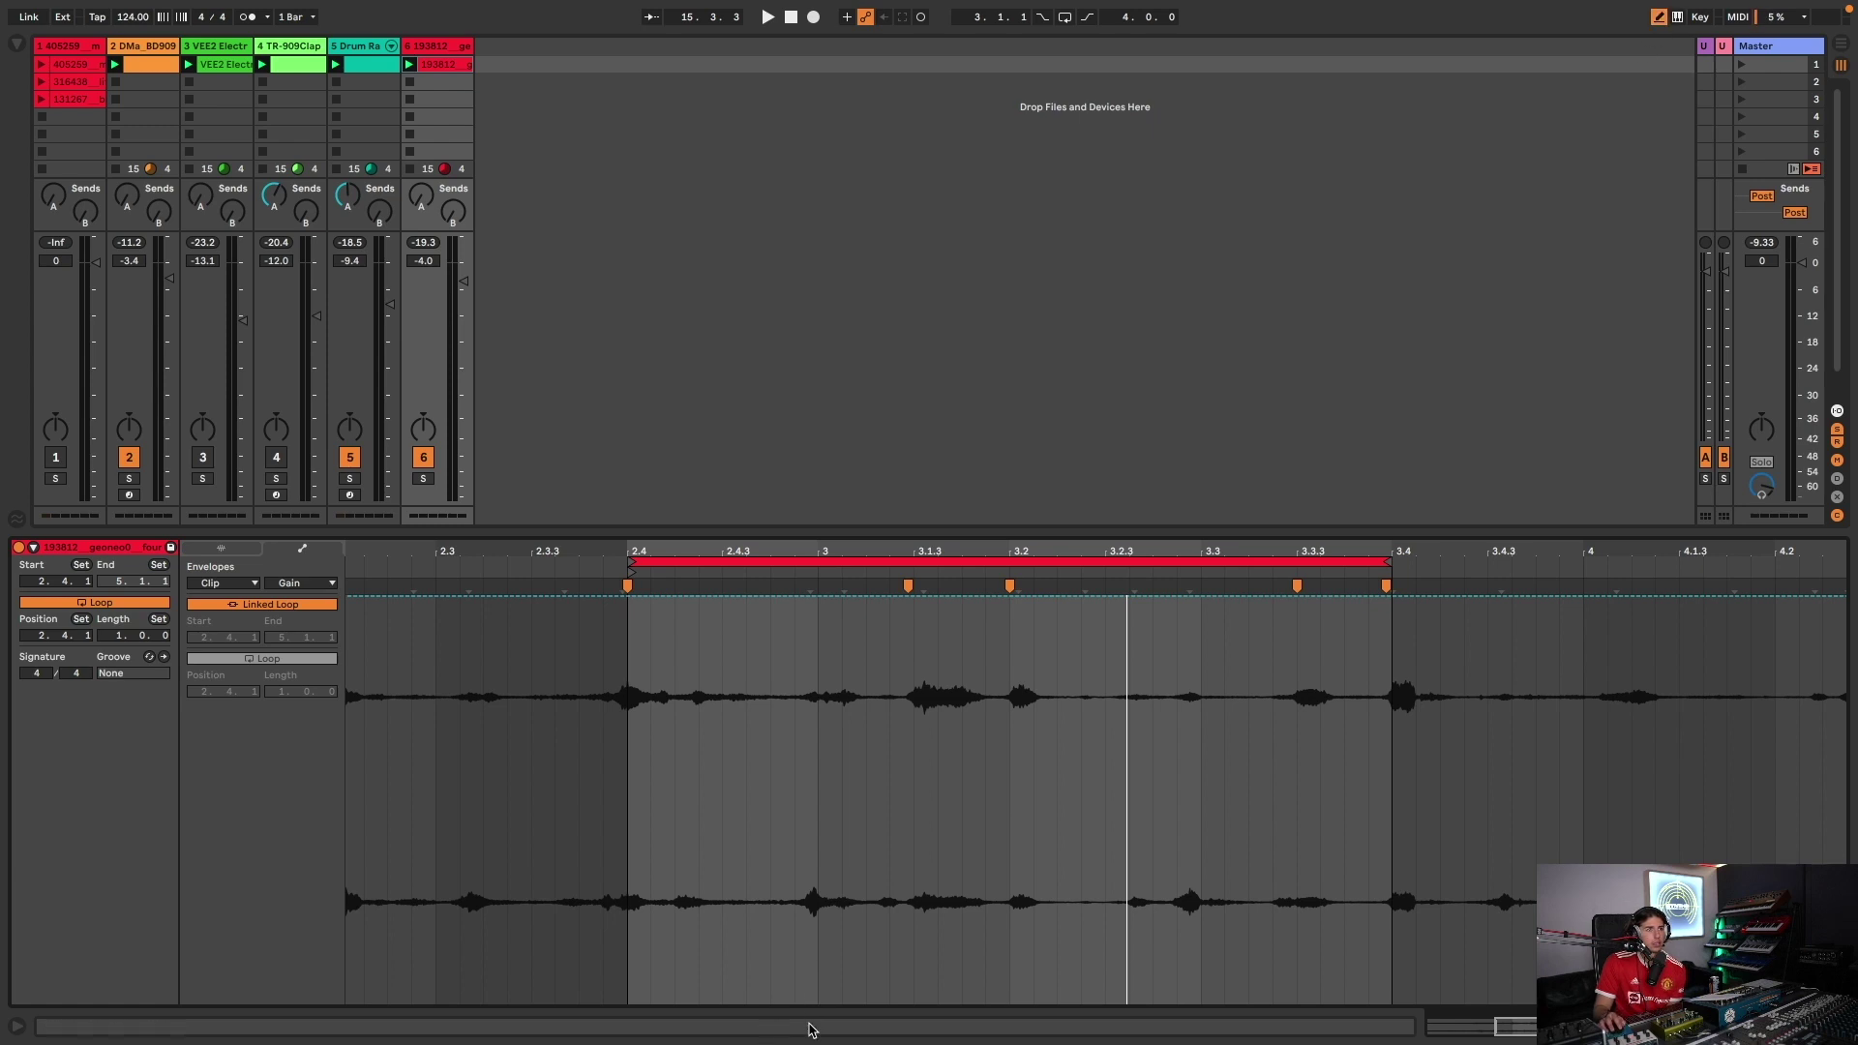
left_click(810, 990)
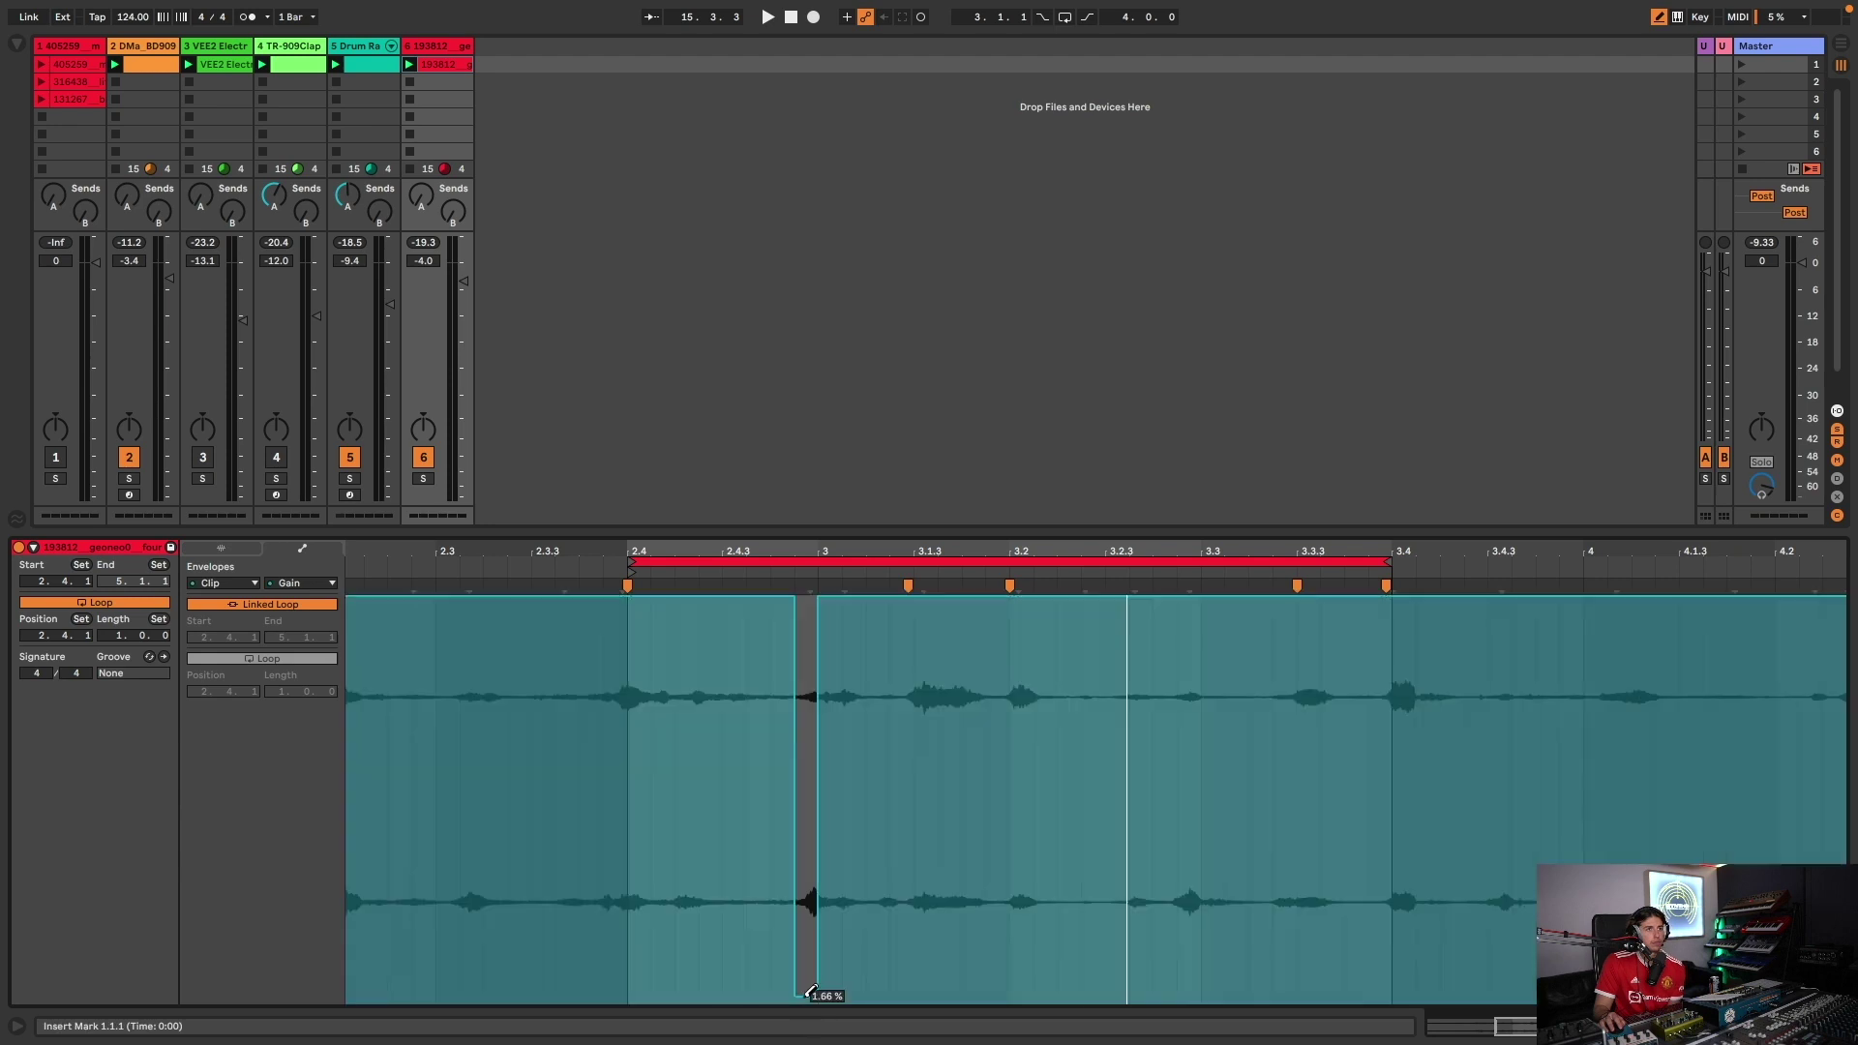
left_click_drag(811, 999, 699, 1001)
key("space")
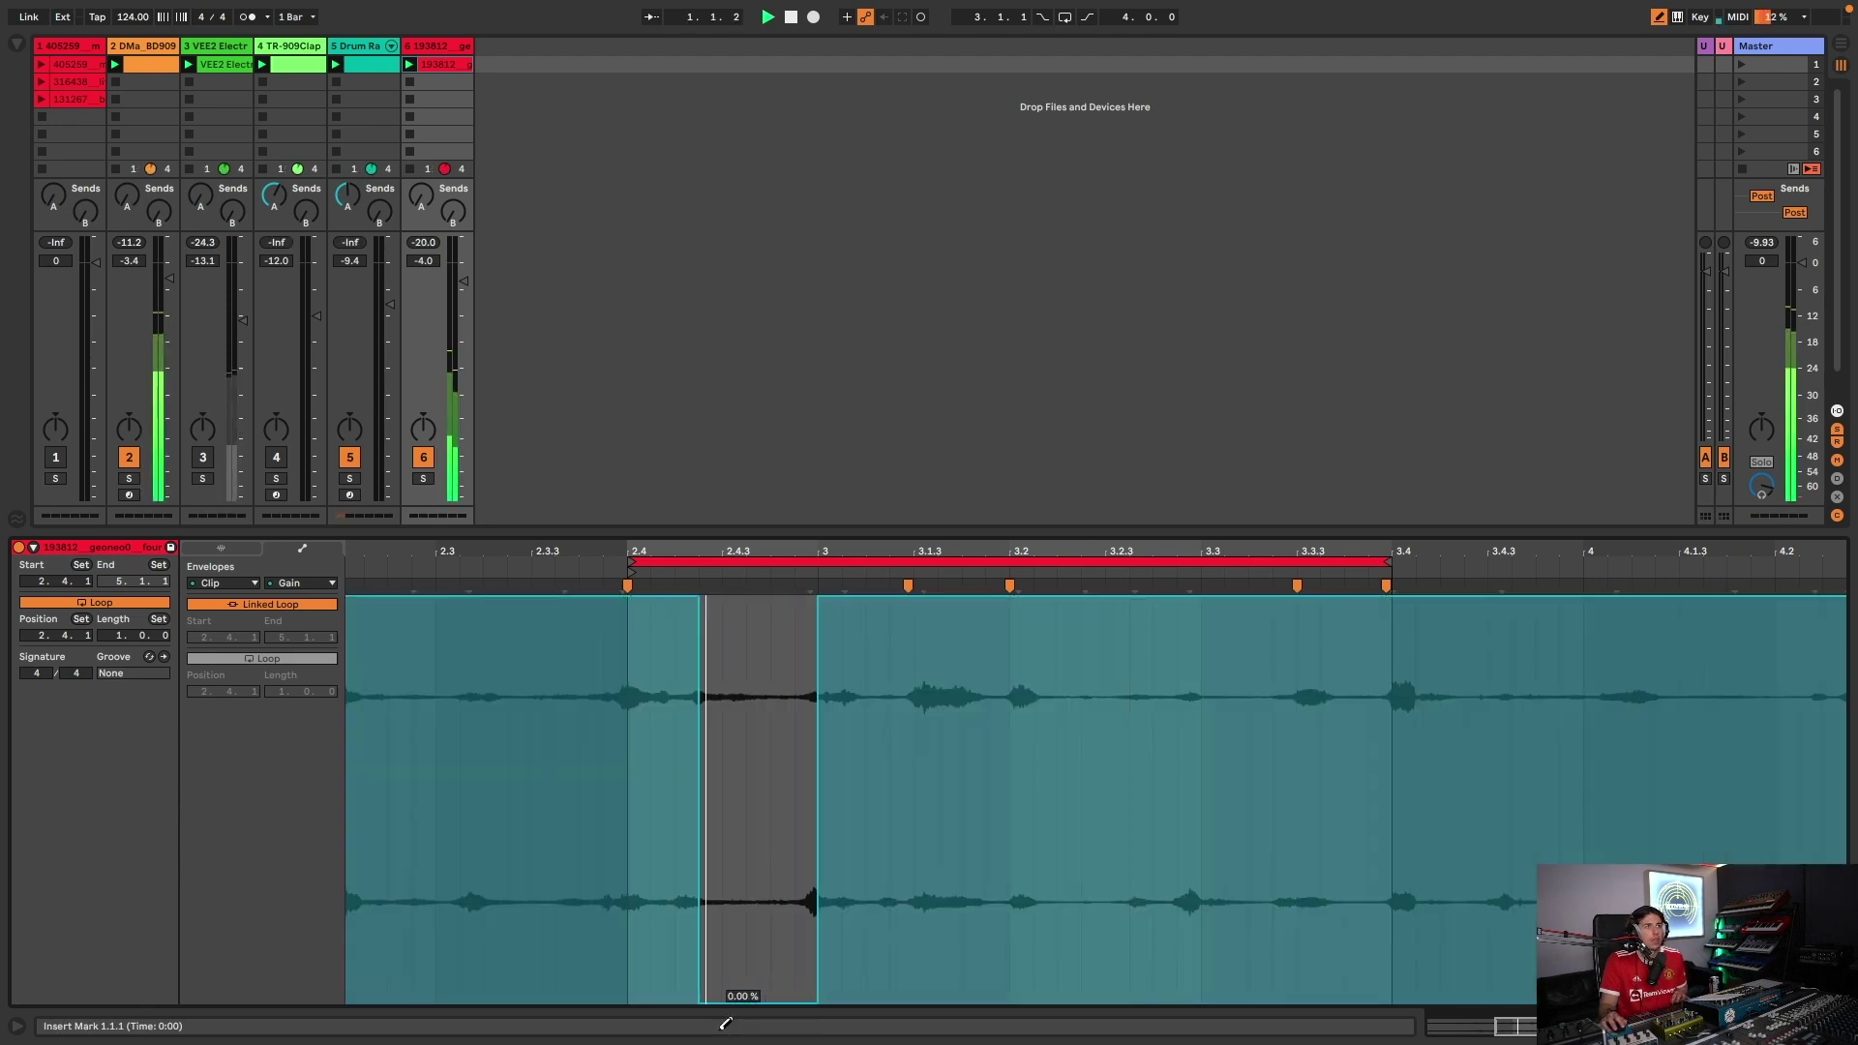
key("space")
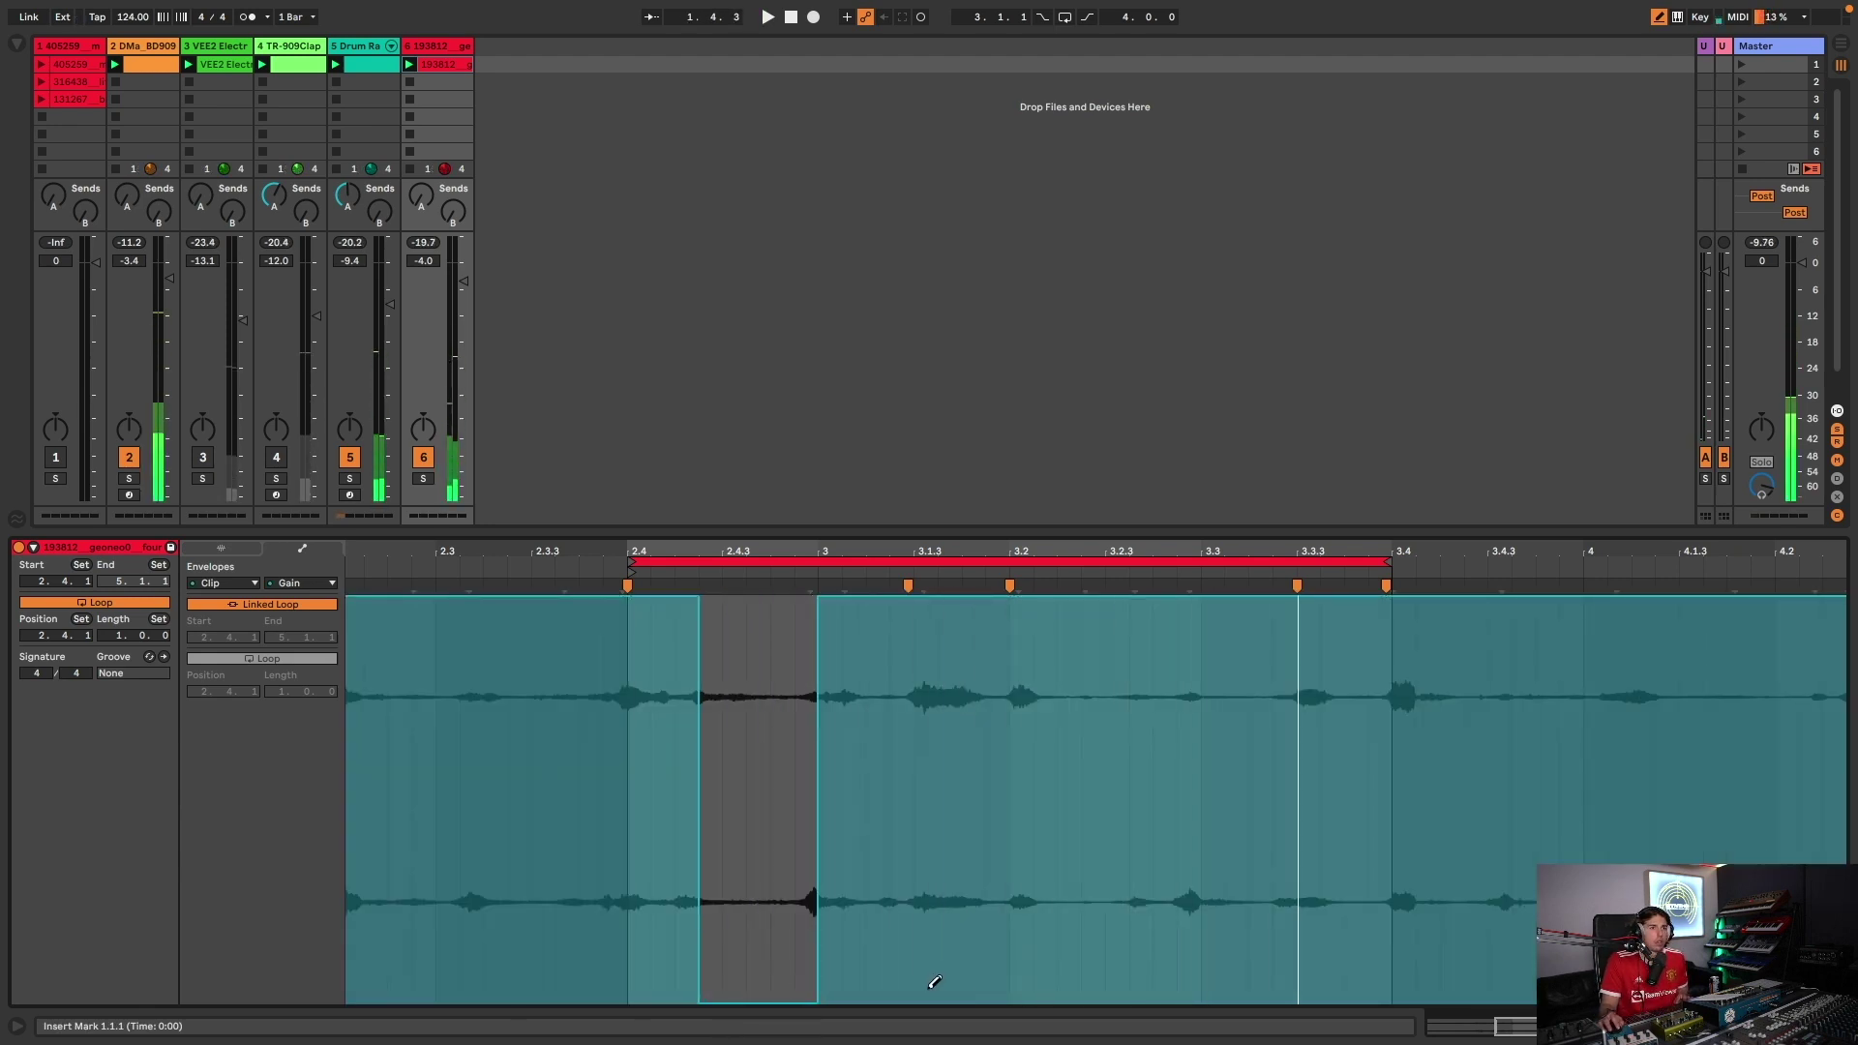
- Silence the clip's Gain envelope from just before 3.1.3 to 3.2.2 and from 3.2.3 to 3.3
left_click(926, 997)
key("space")
left_click_drag(937, 997, 891, 997)
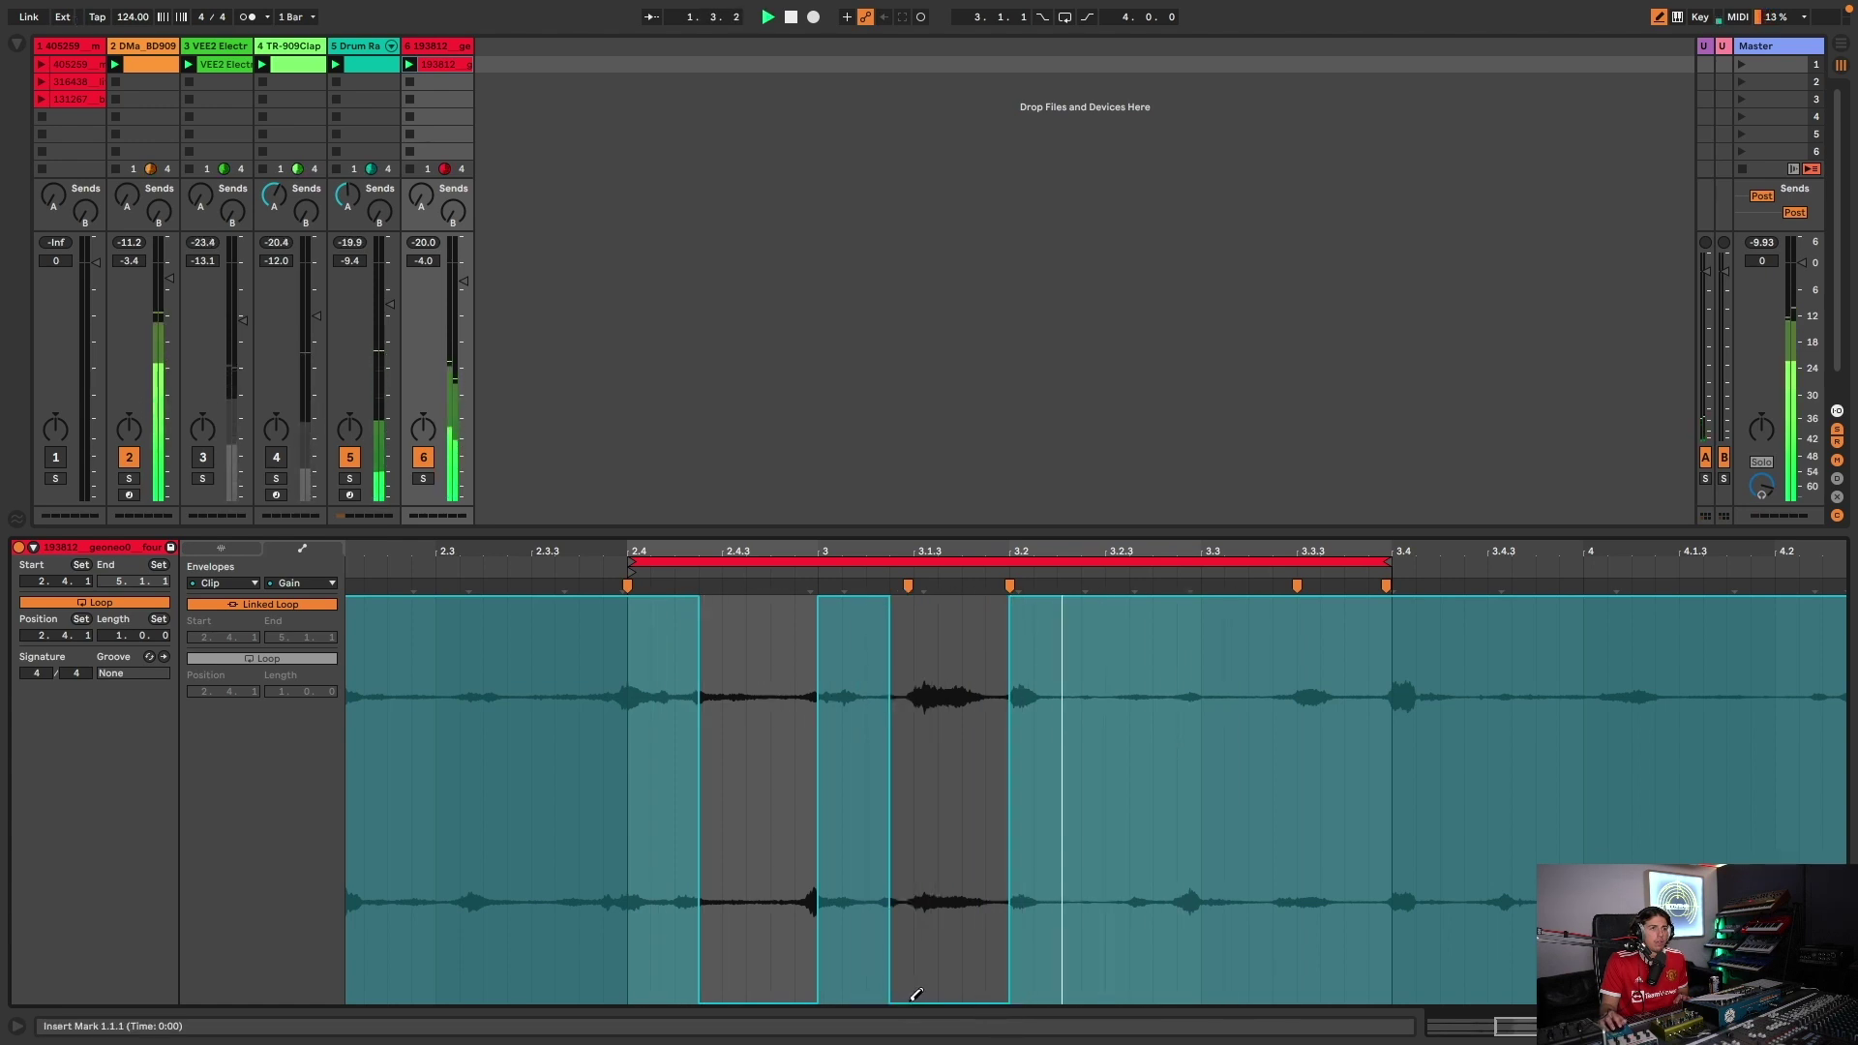
mouse_move(1200, 997)
left_mouse_down()
mouse_move(1113, 997)
mouse_move(1121, 1043)
left_mouse_up()
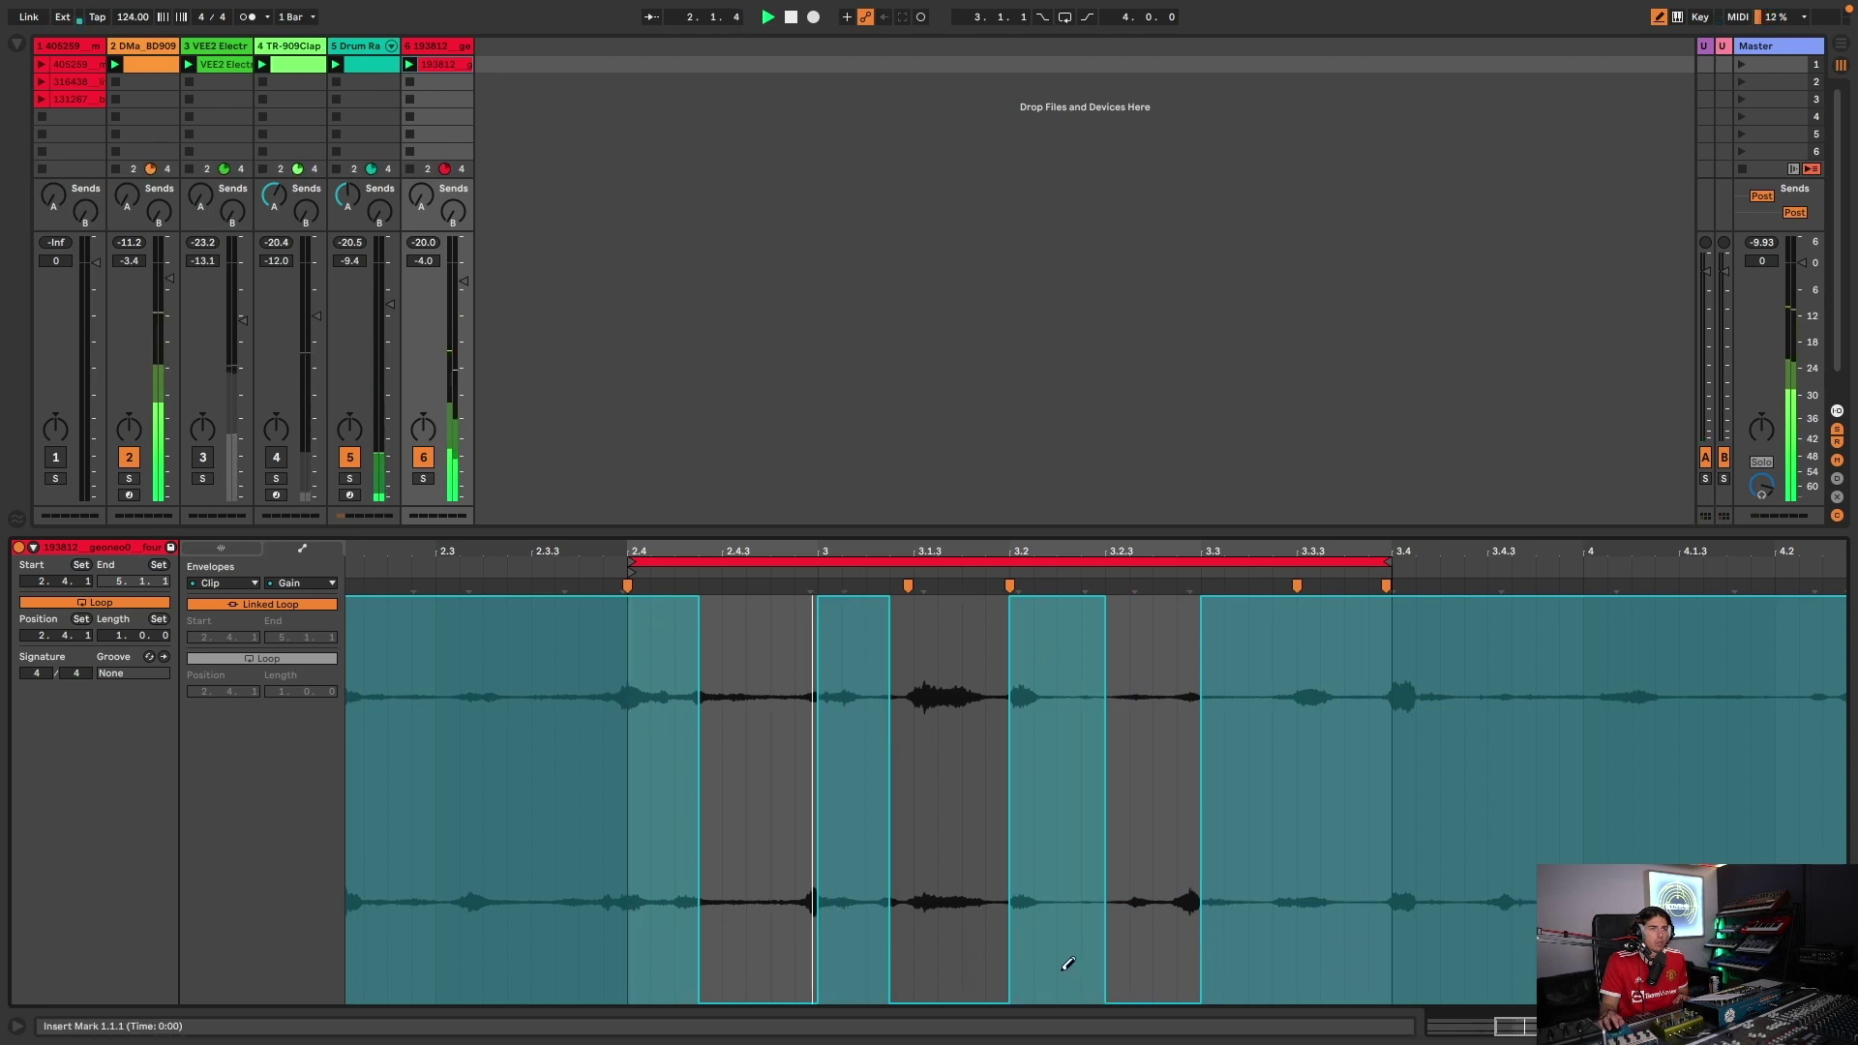
left_click(1031, 995)
left_click_drag(1030, 994, 1058, 995)
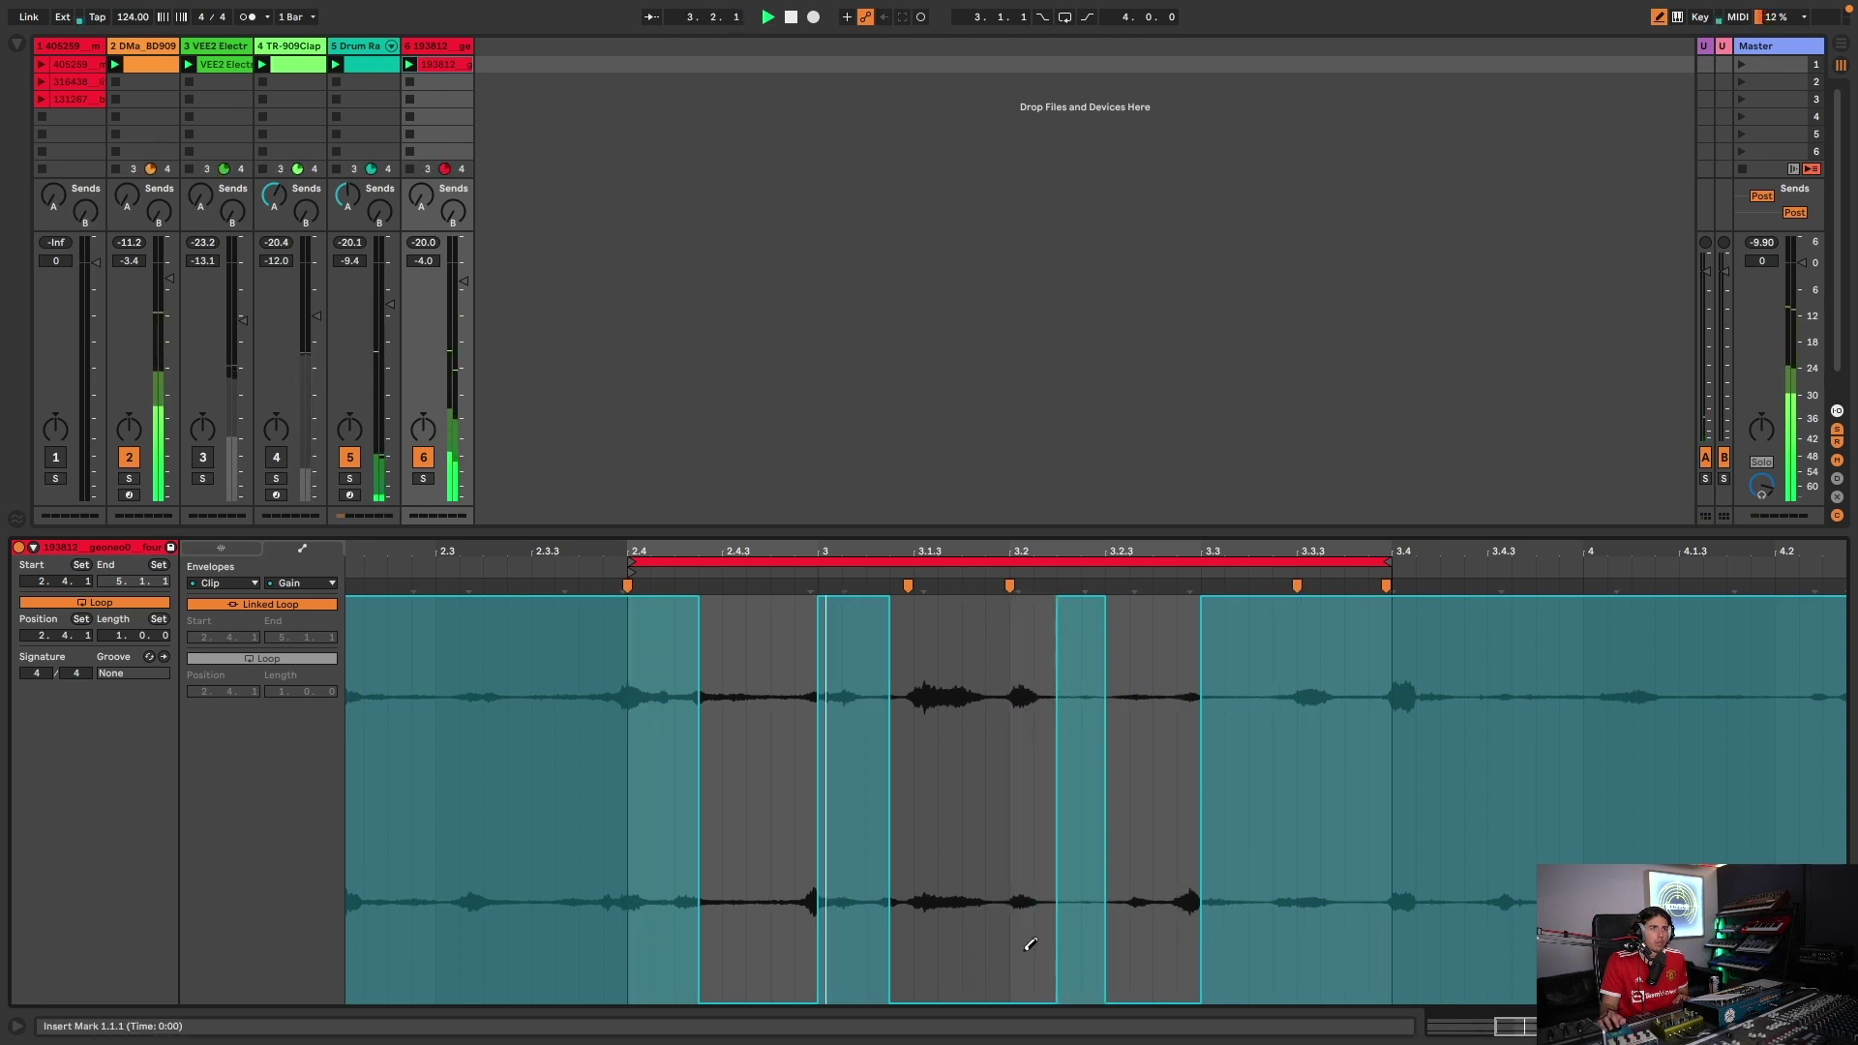
- Set the vocal clip's transient envelope to 50 and show the vocal track's device chain
left_click(233, 549)
left_click_drag(253, 653, 252, 689)
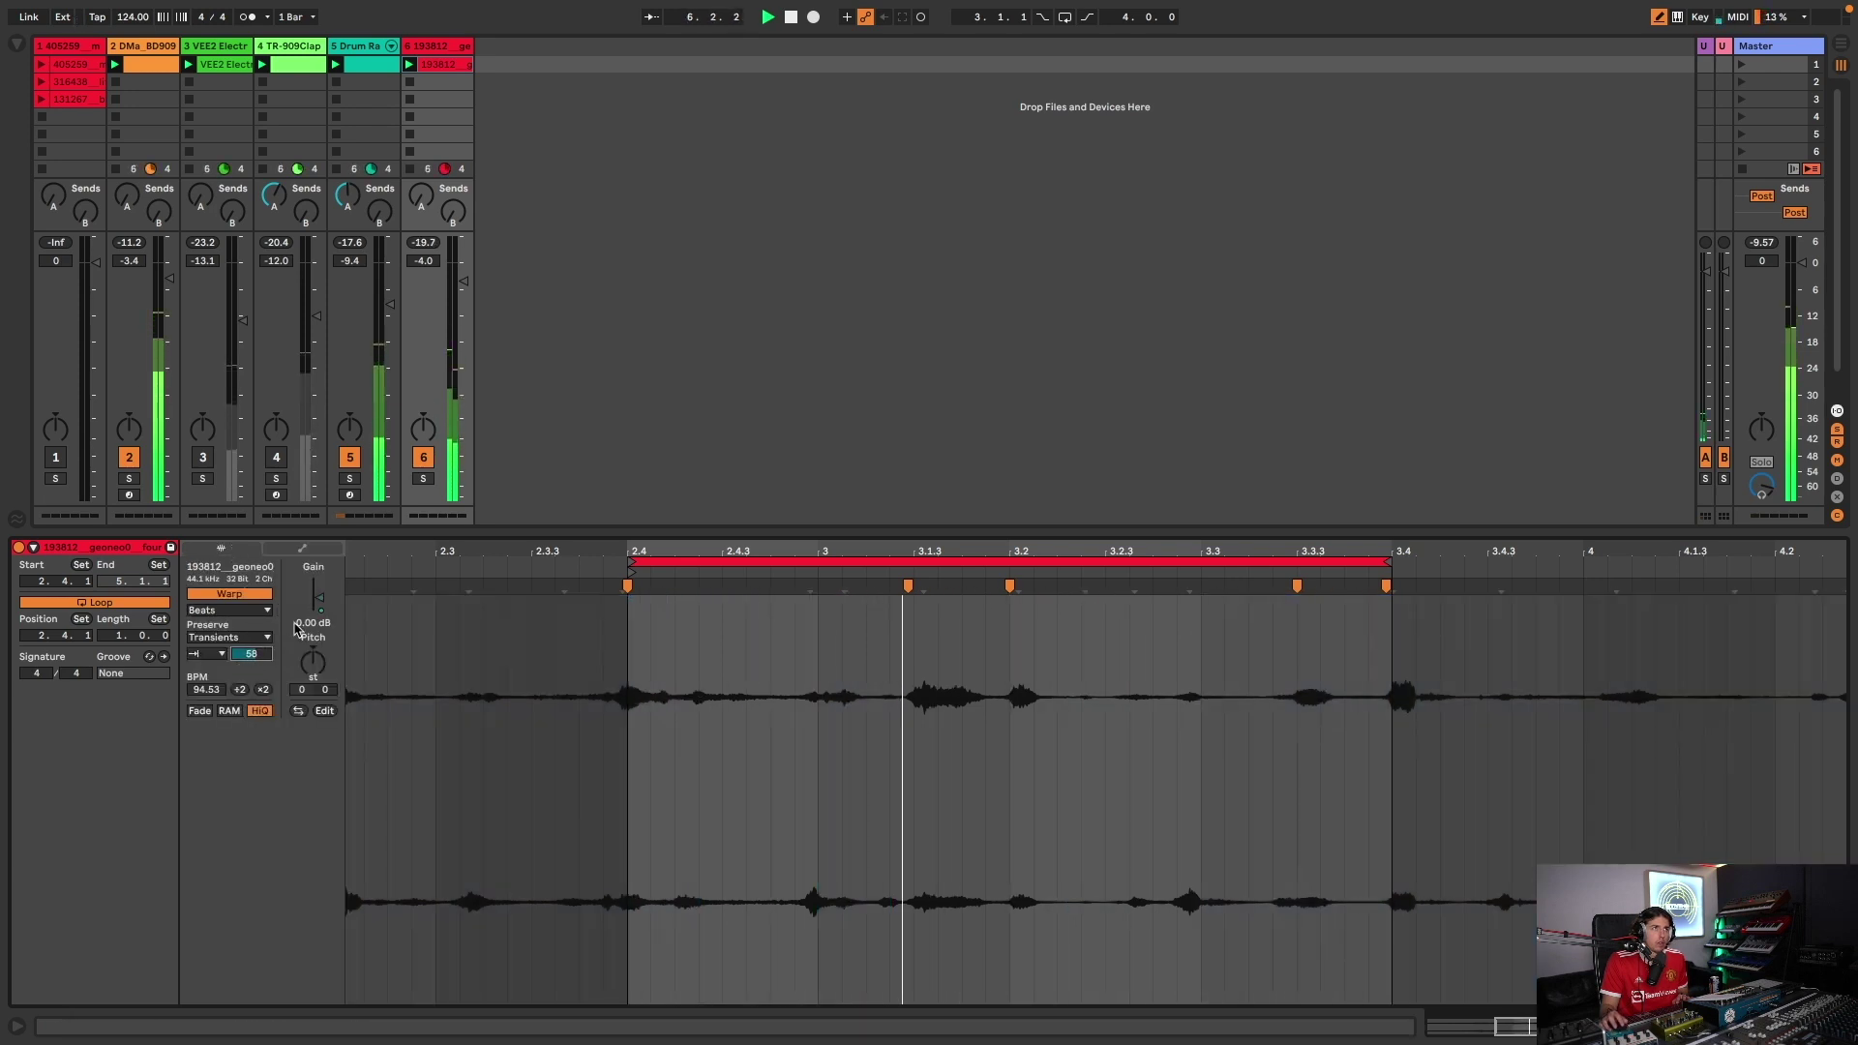
left_click(459, 48)
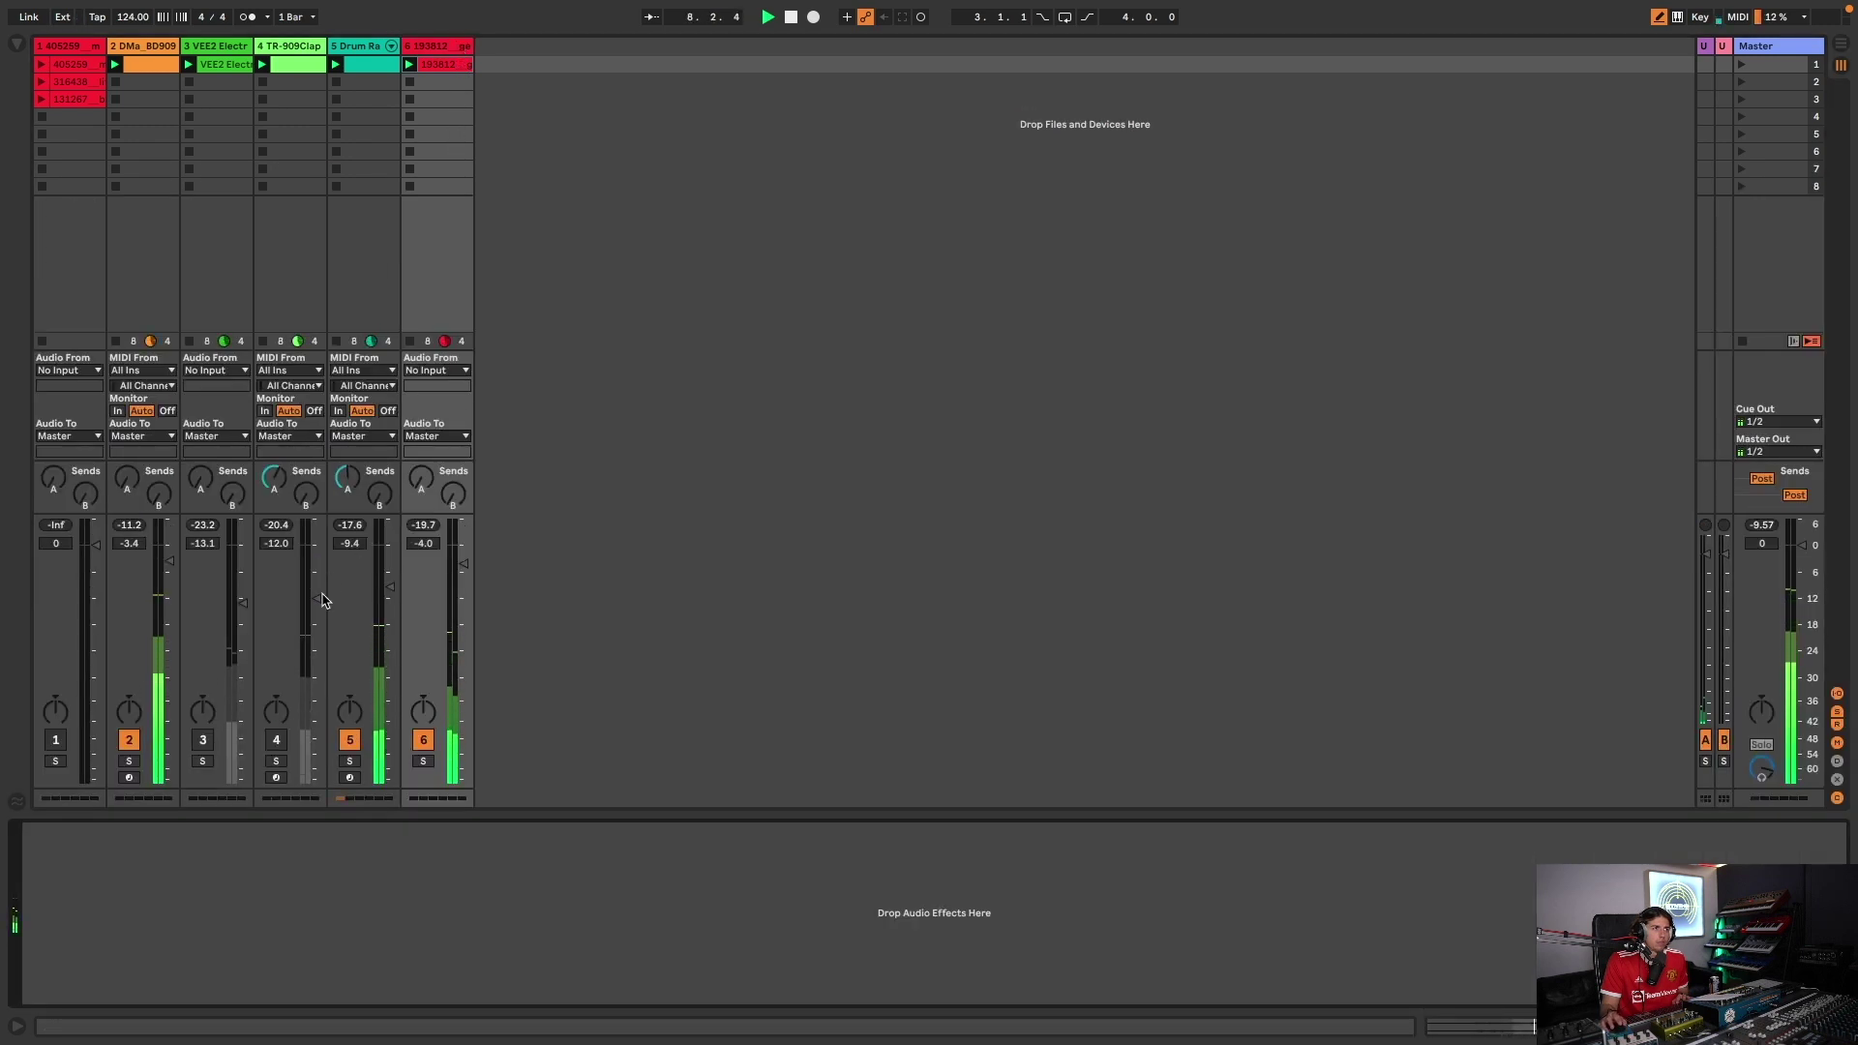
- Raise the vocal track's volume to -1.5 dB and its reverb send A, with track 3 temporarily unmuted for comparison
left_click(204, 741)
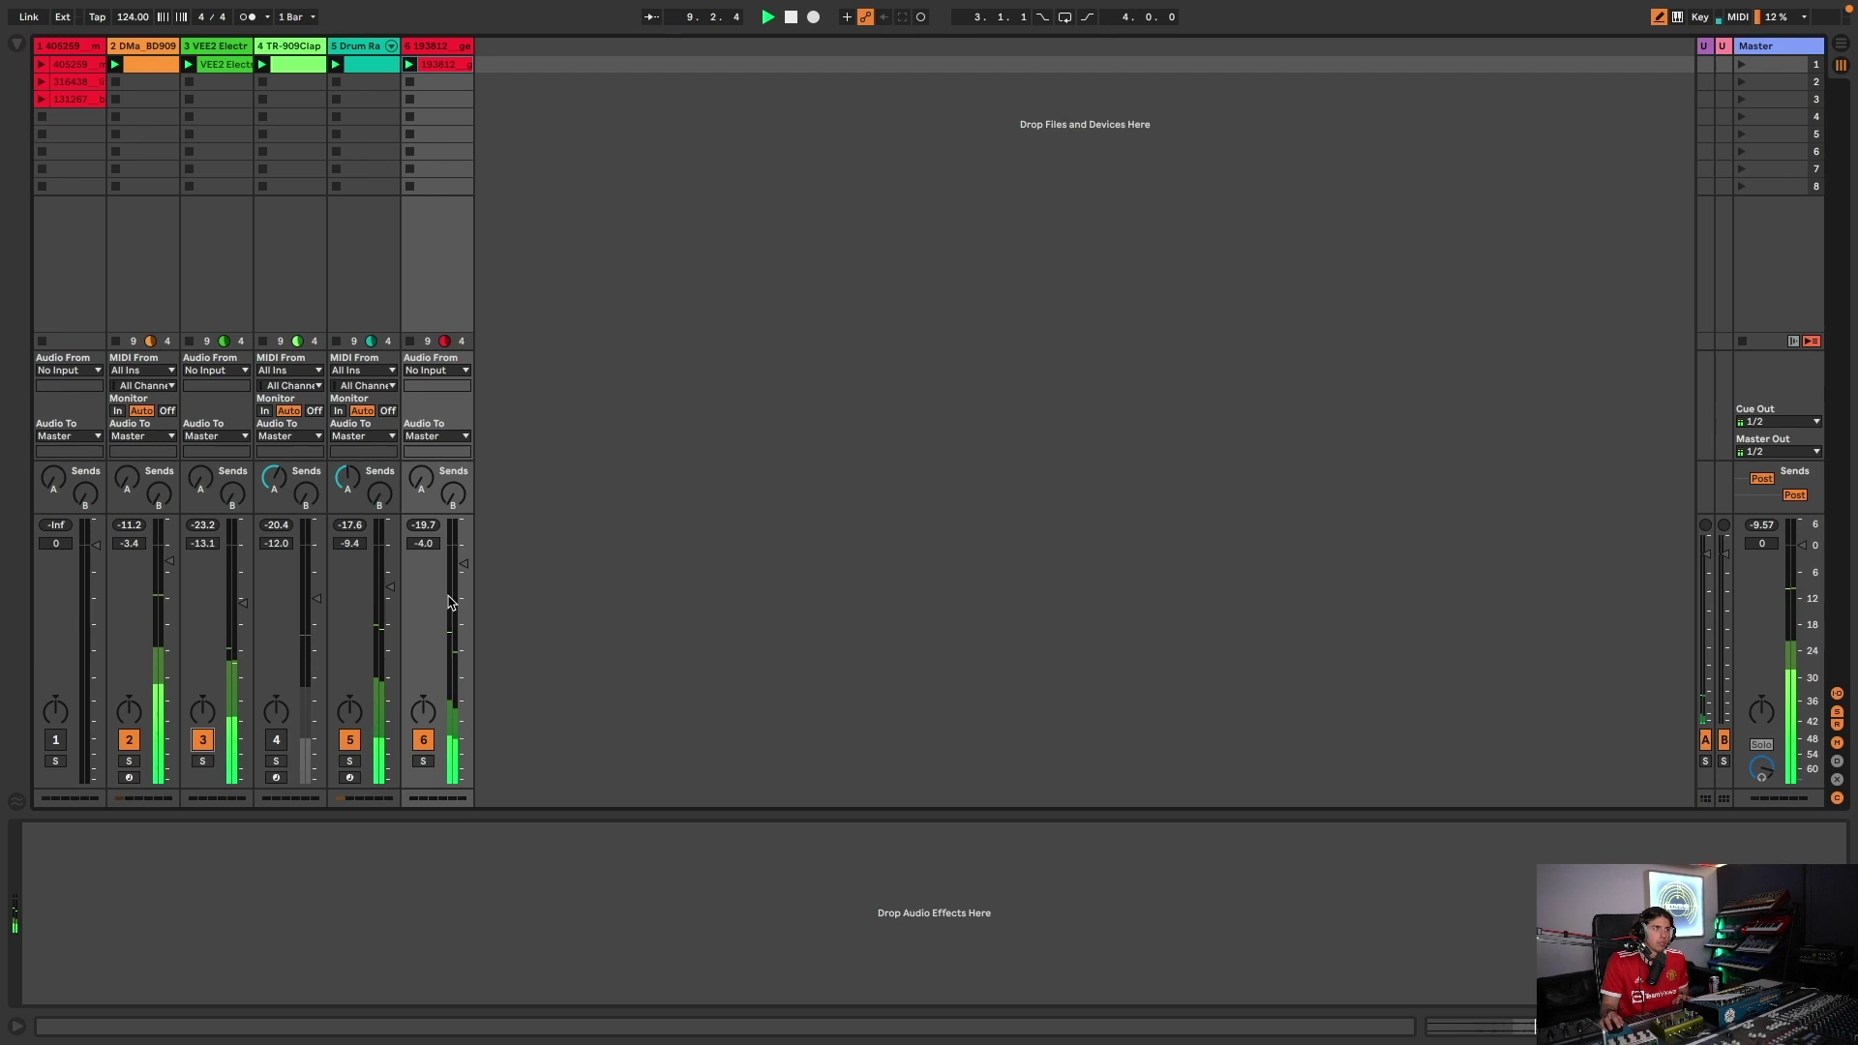
left_click_drag(453, 572, 453, 565)
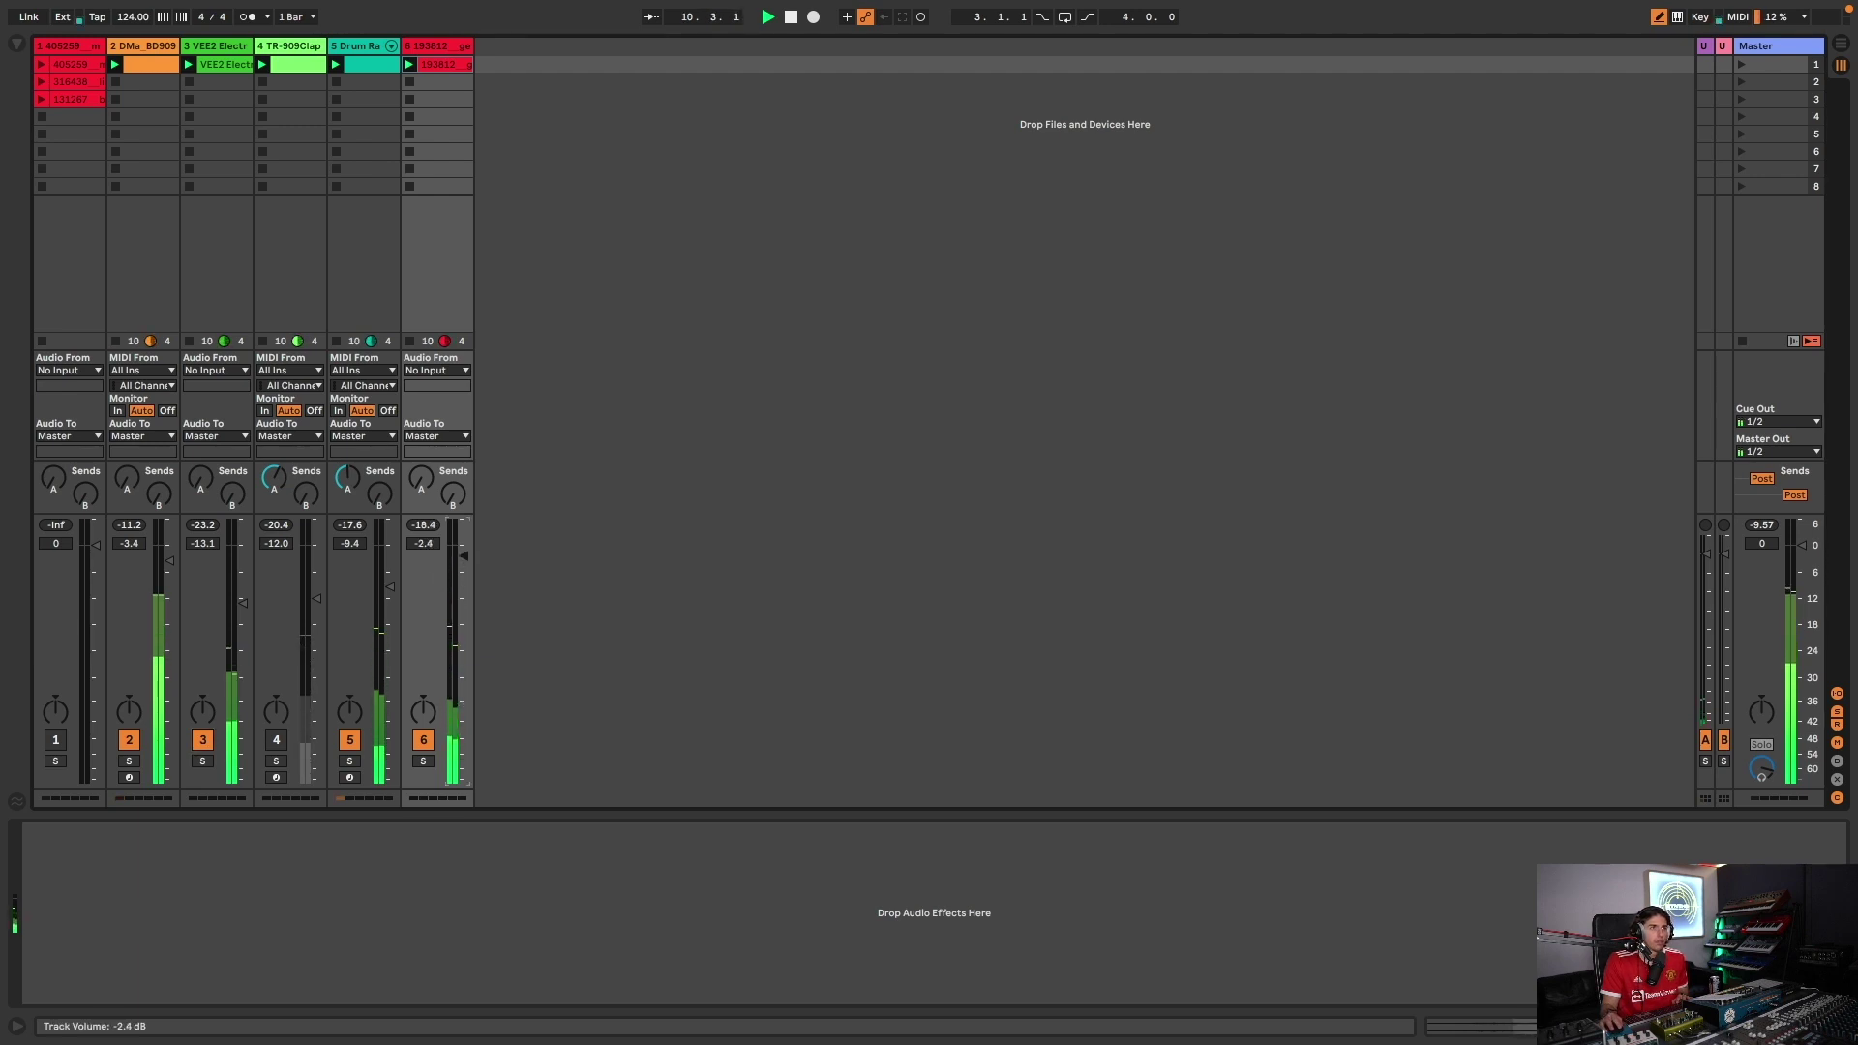
left_click_drag(421, 478, 421, 484)
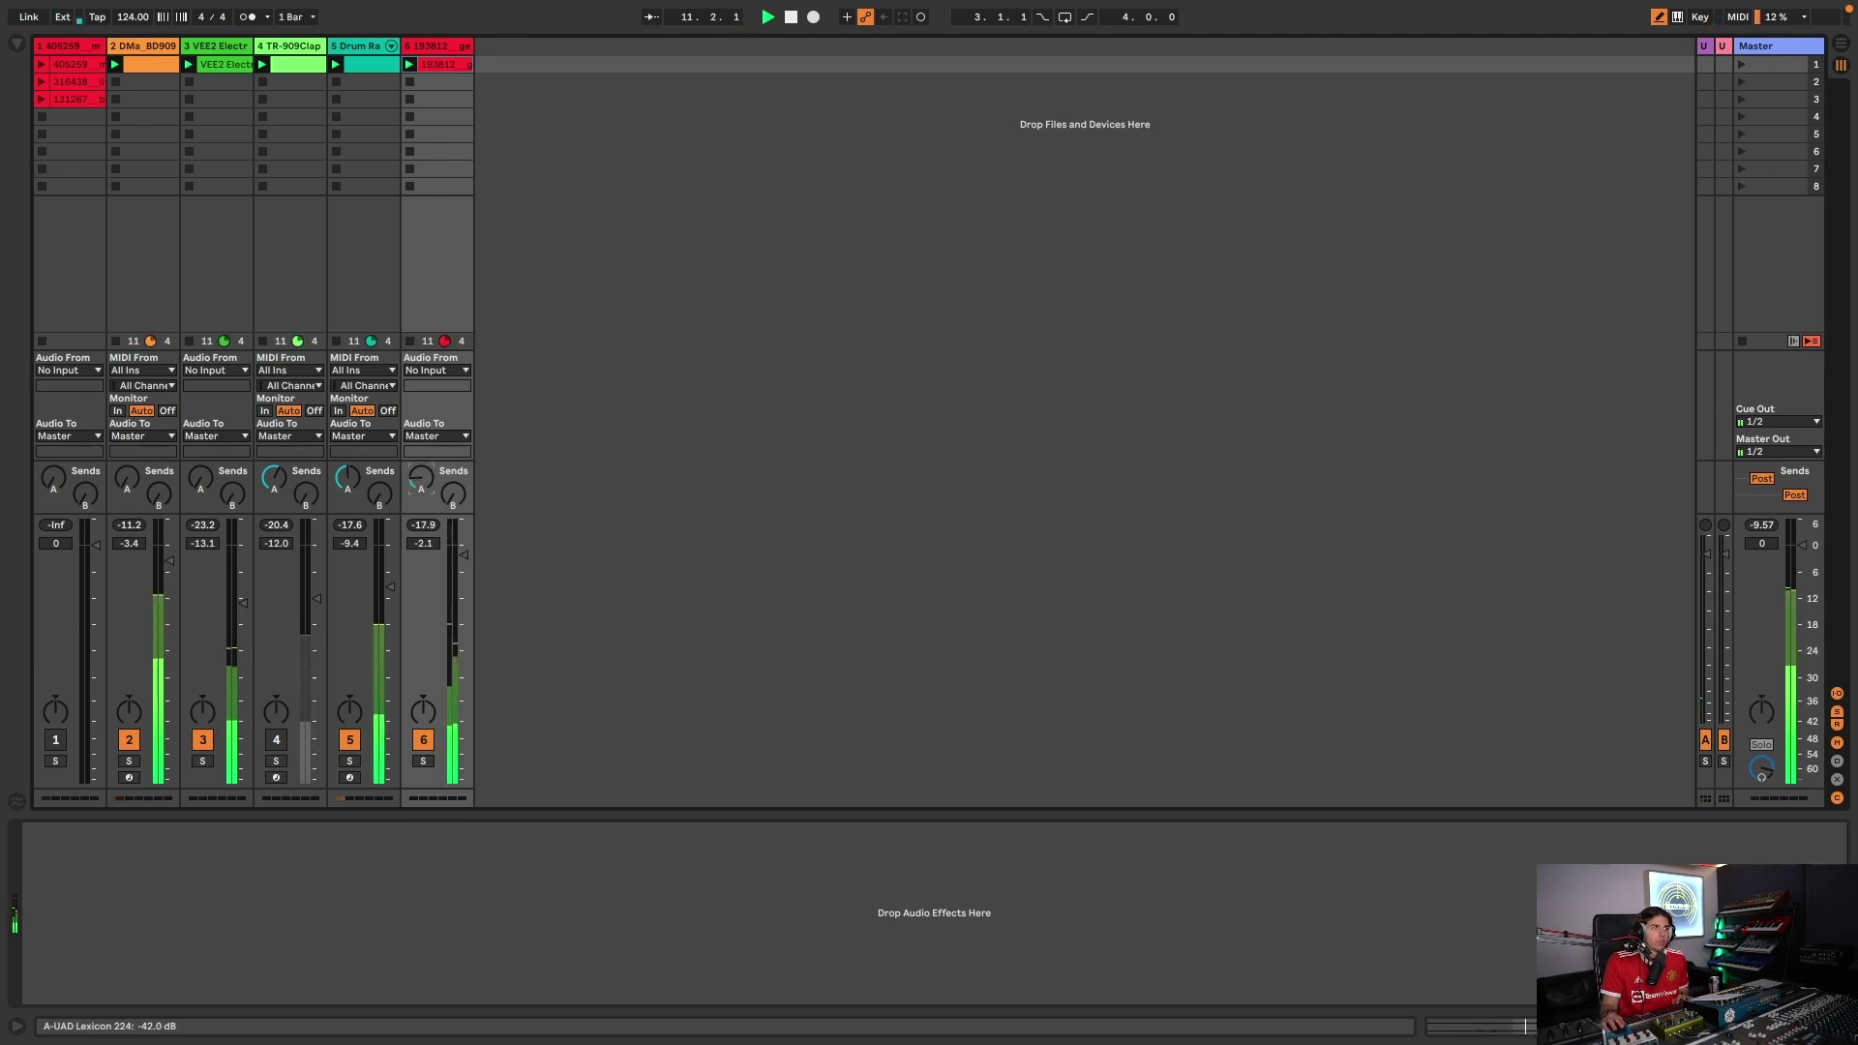
left_click(202, 740)
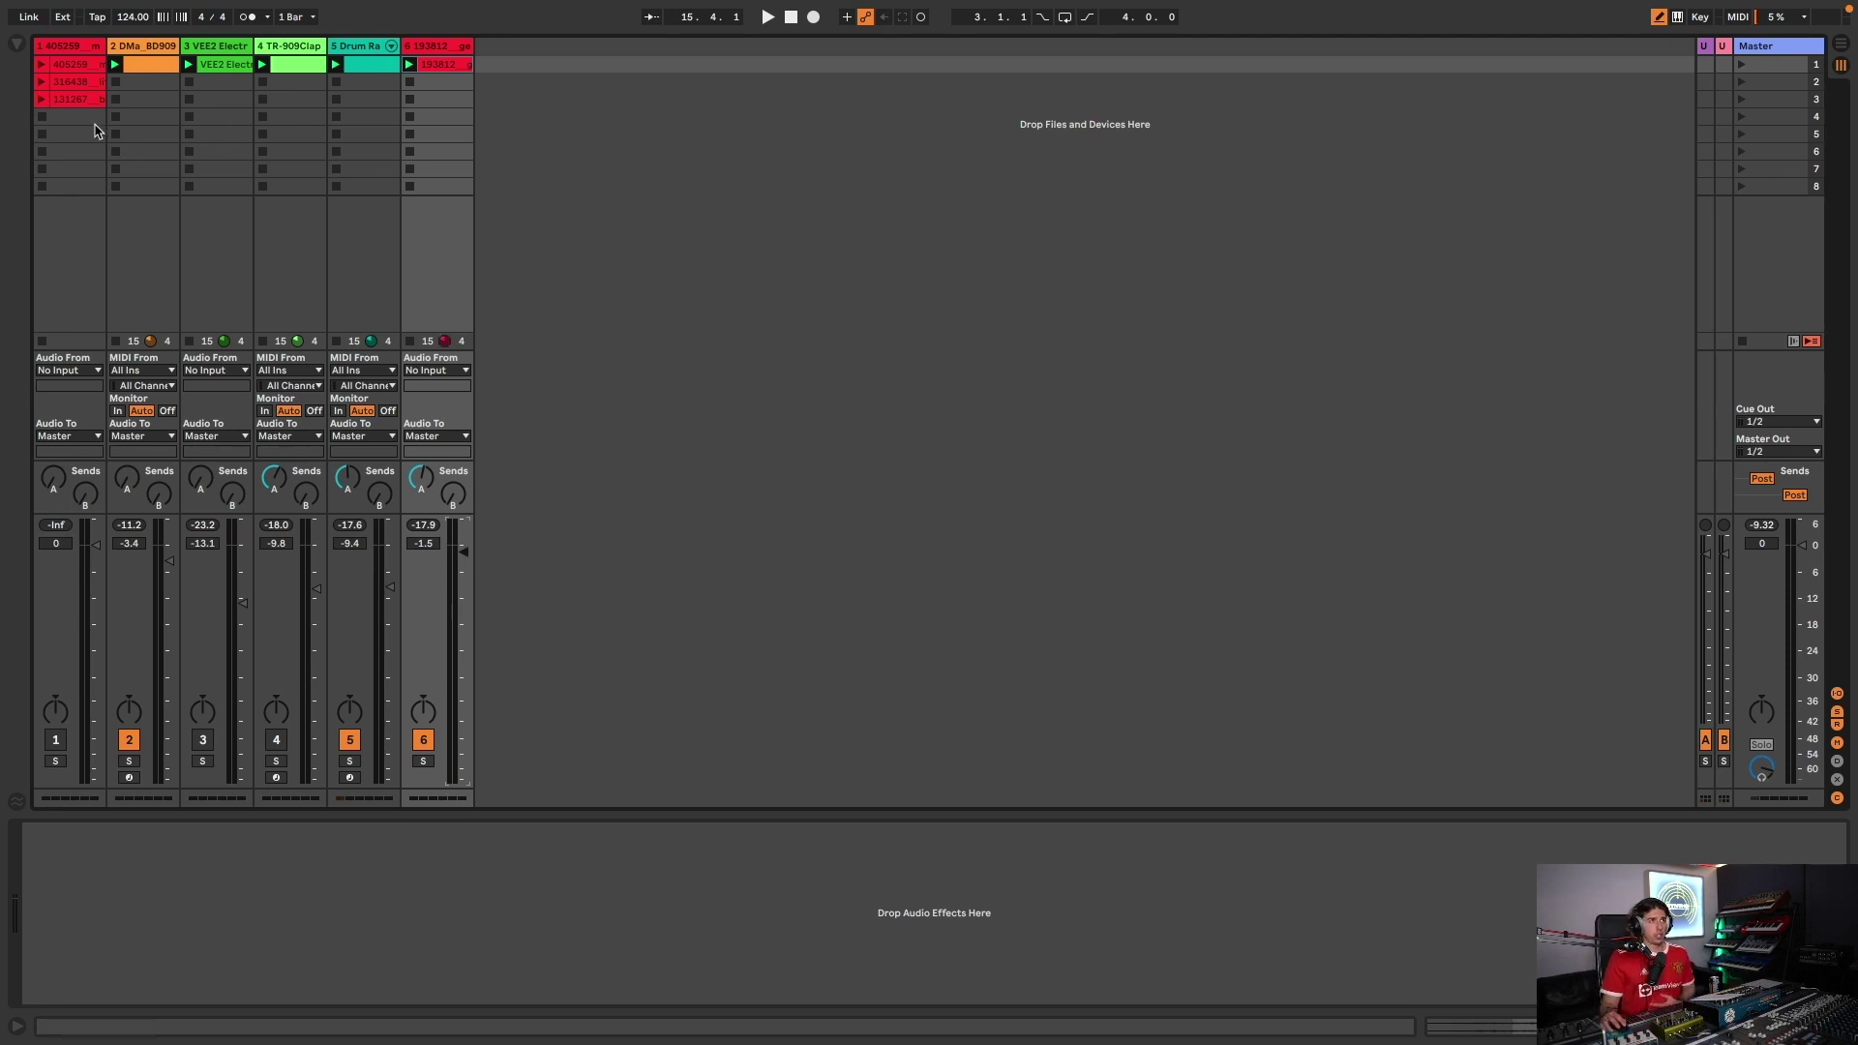
- Move the "didyou" vocal clip from track 1 into the first slot of a new audio track
left_click(76, 100)
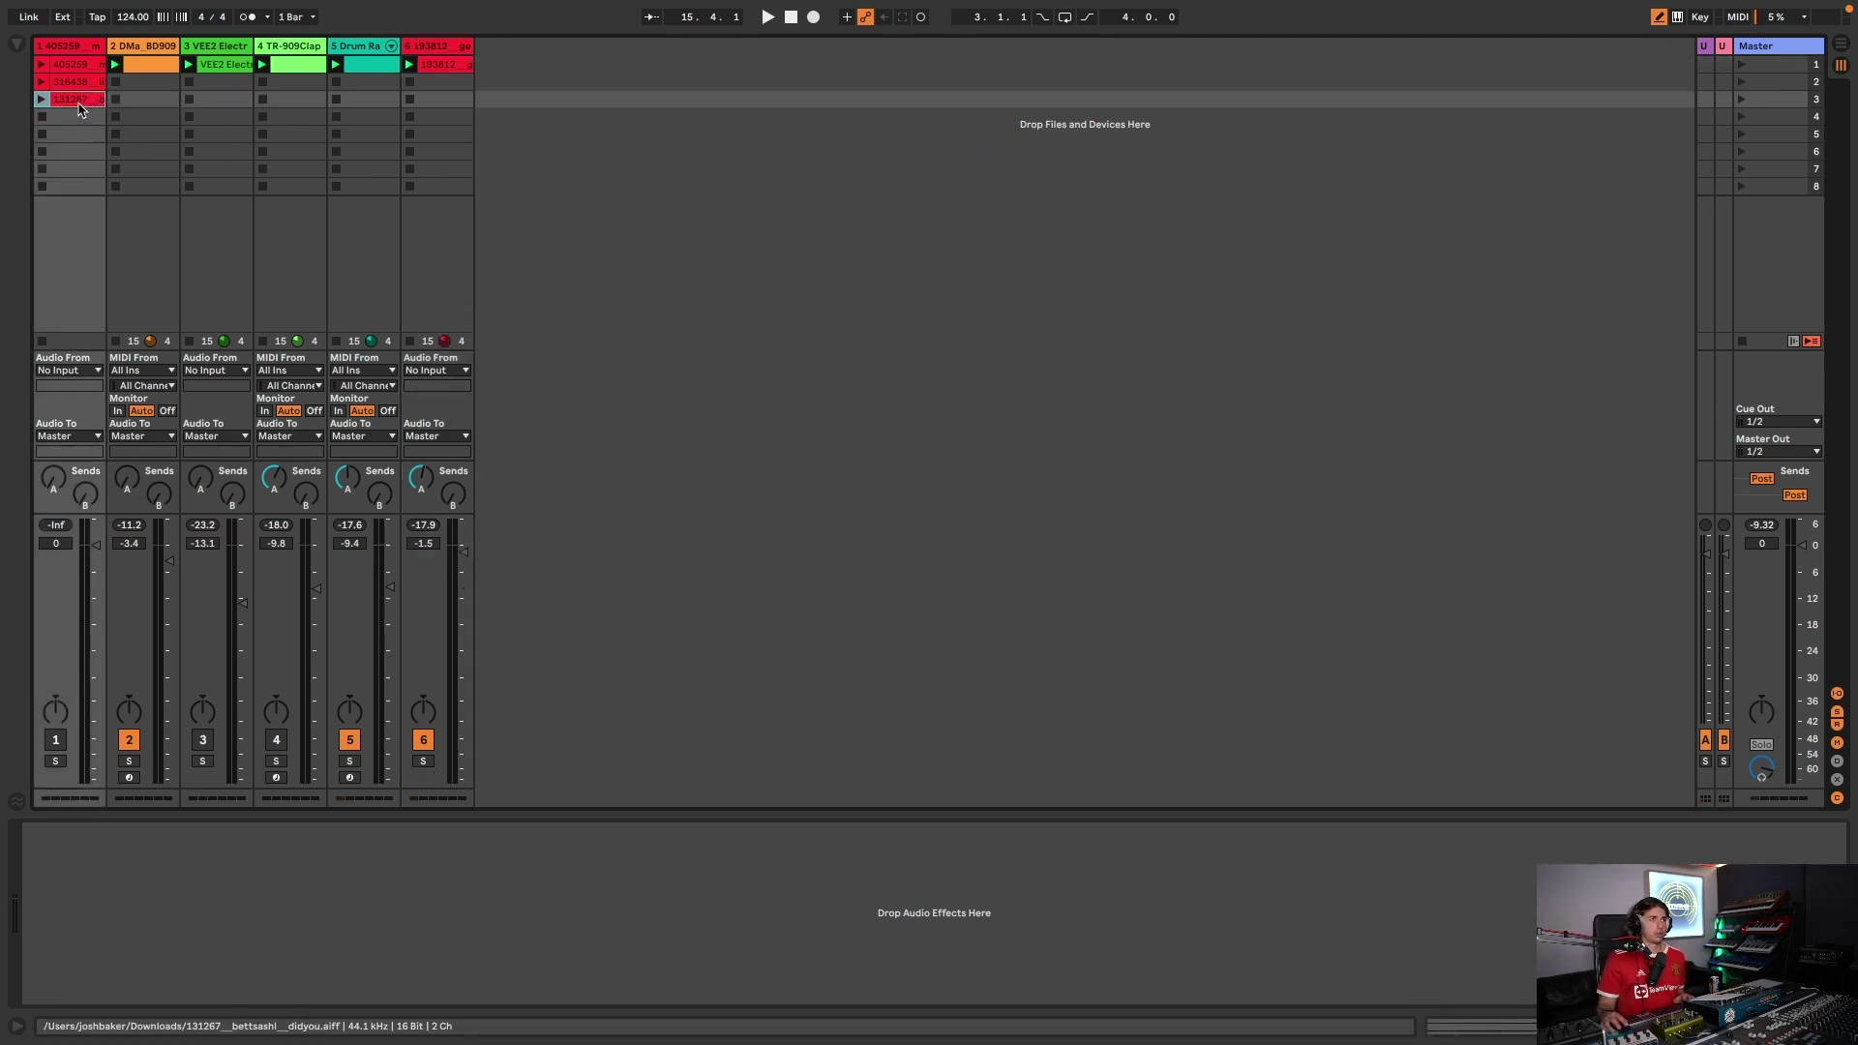
left_click_drag(496, 70, 496, 70)
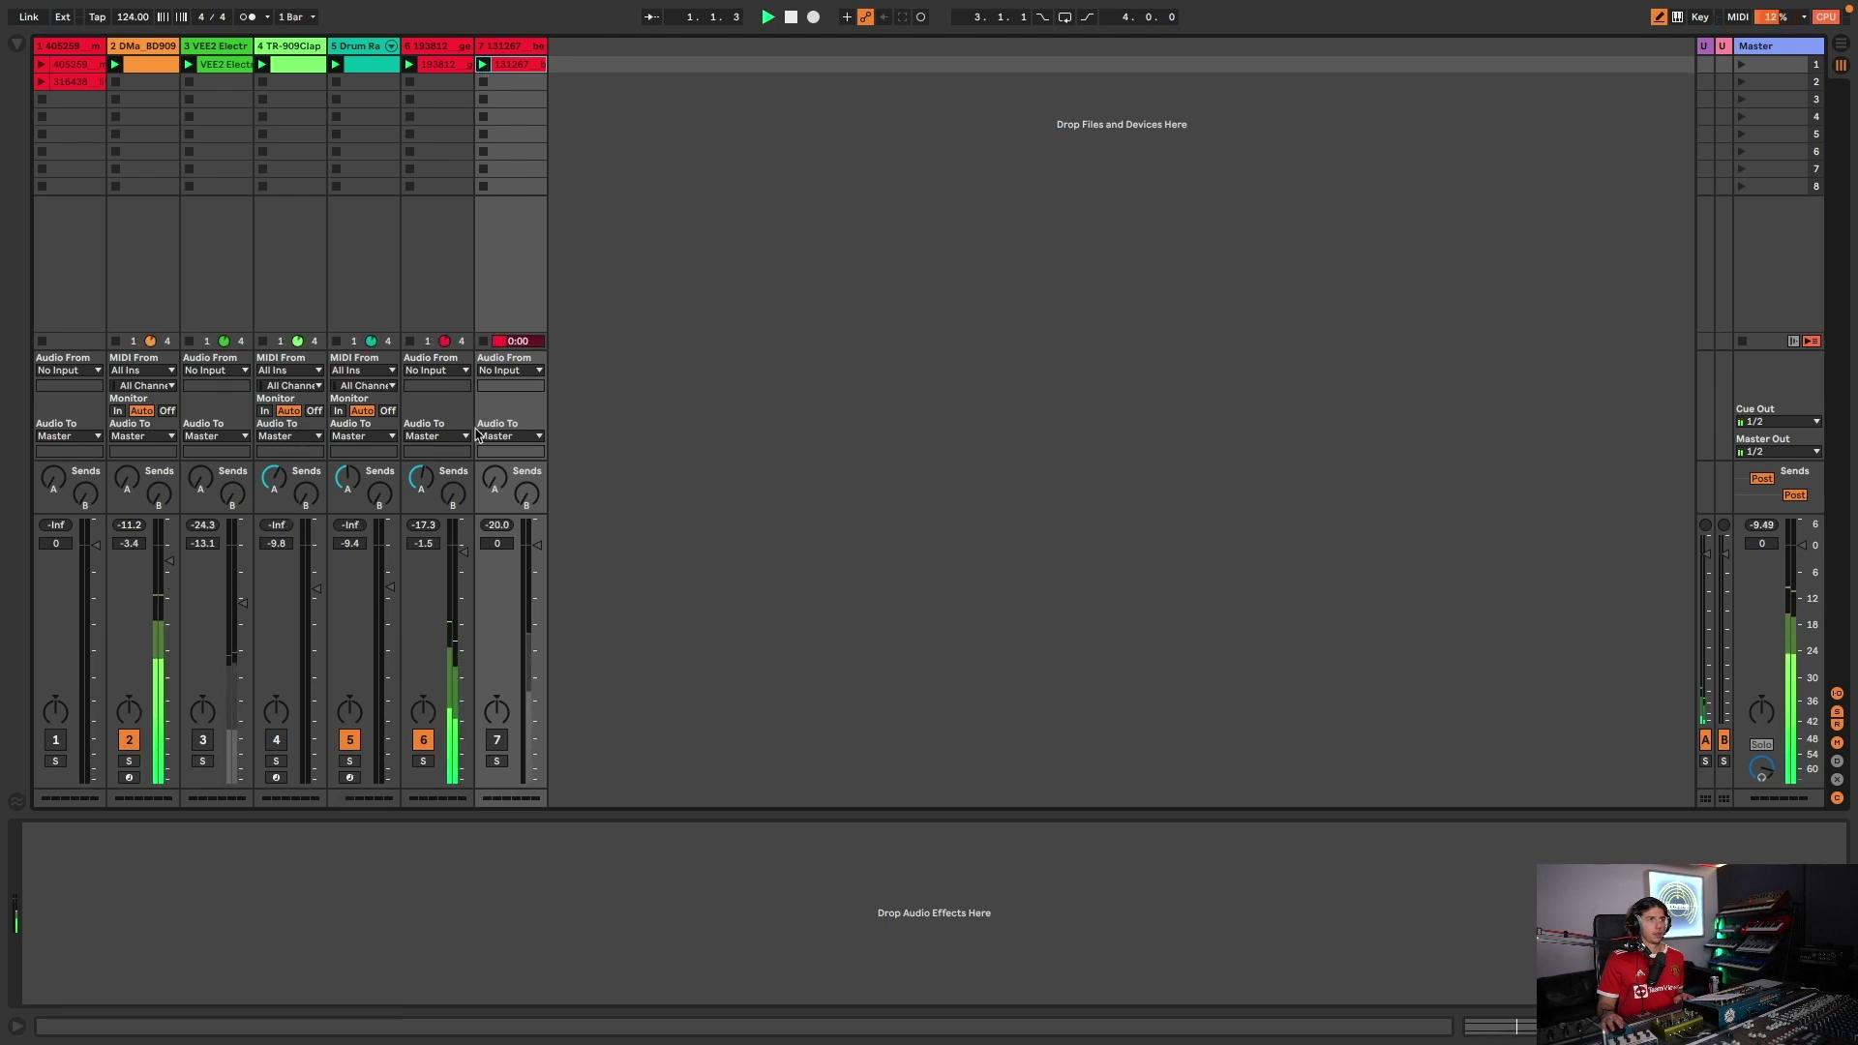
- Replace the clip on track 7 with the 405259 vocal clip from track 1, launch it with track 6 muted, and open its waveform
left_click(496, 740)
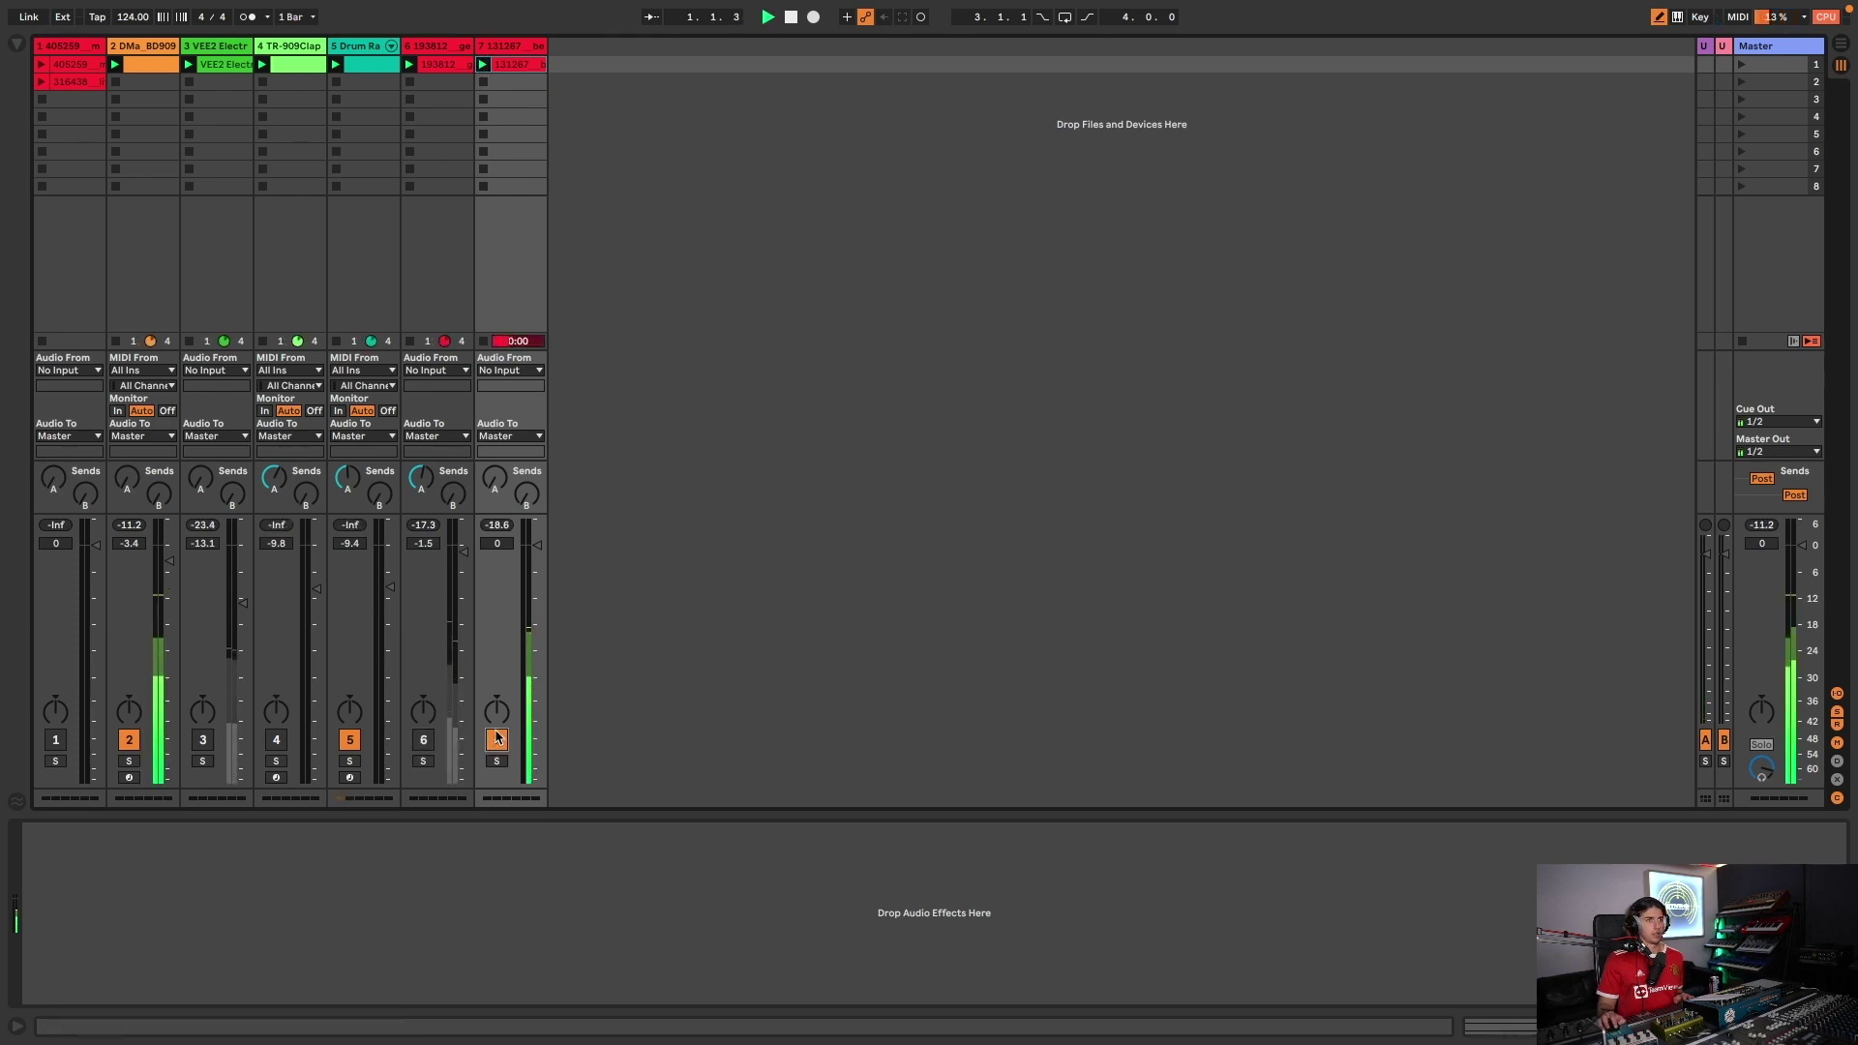
left_click(84, 89)
left_click(70, 68)
left_click_drag(510, 64, 508, 65)
left_click(481, 64)
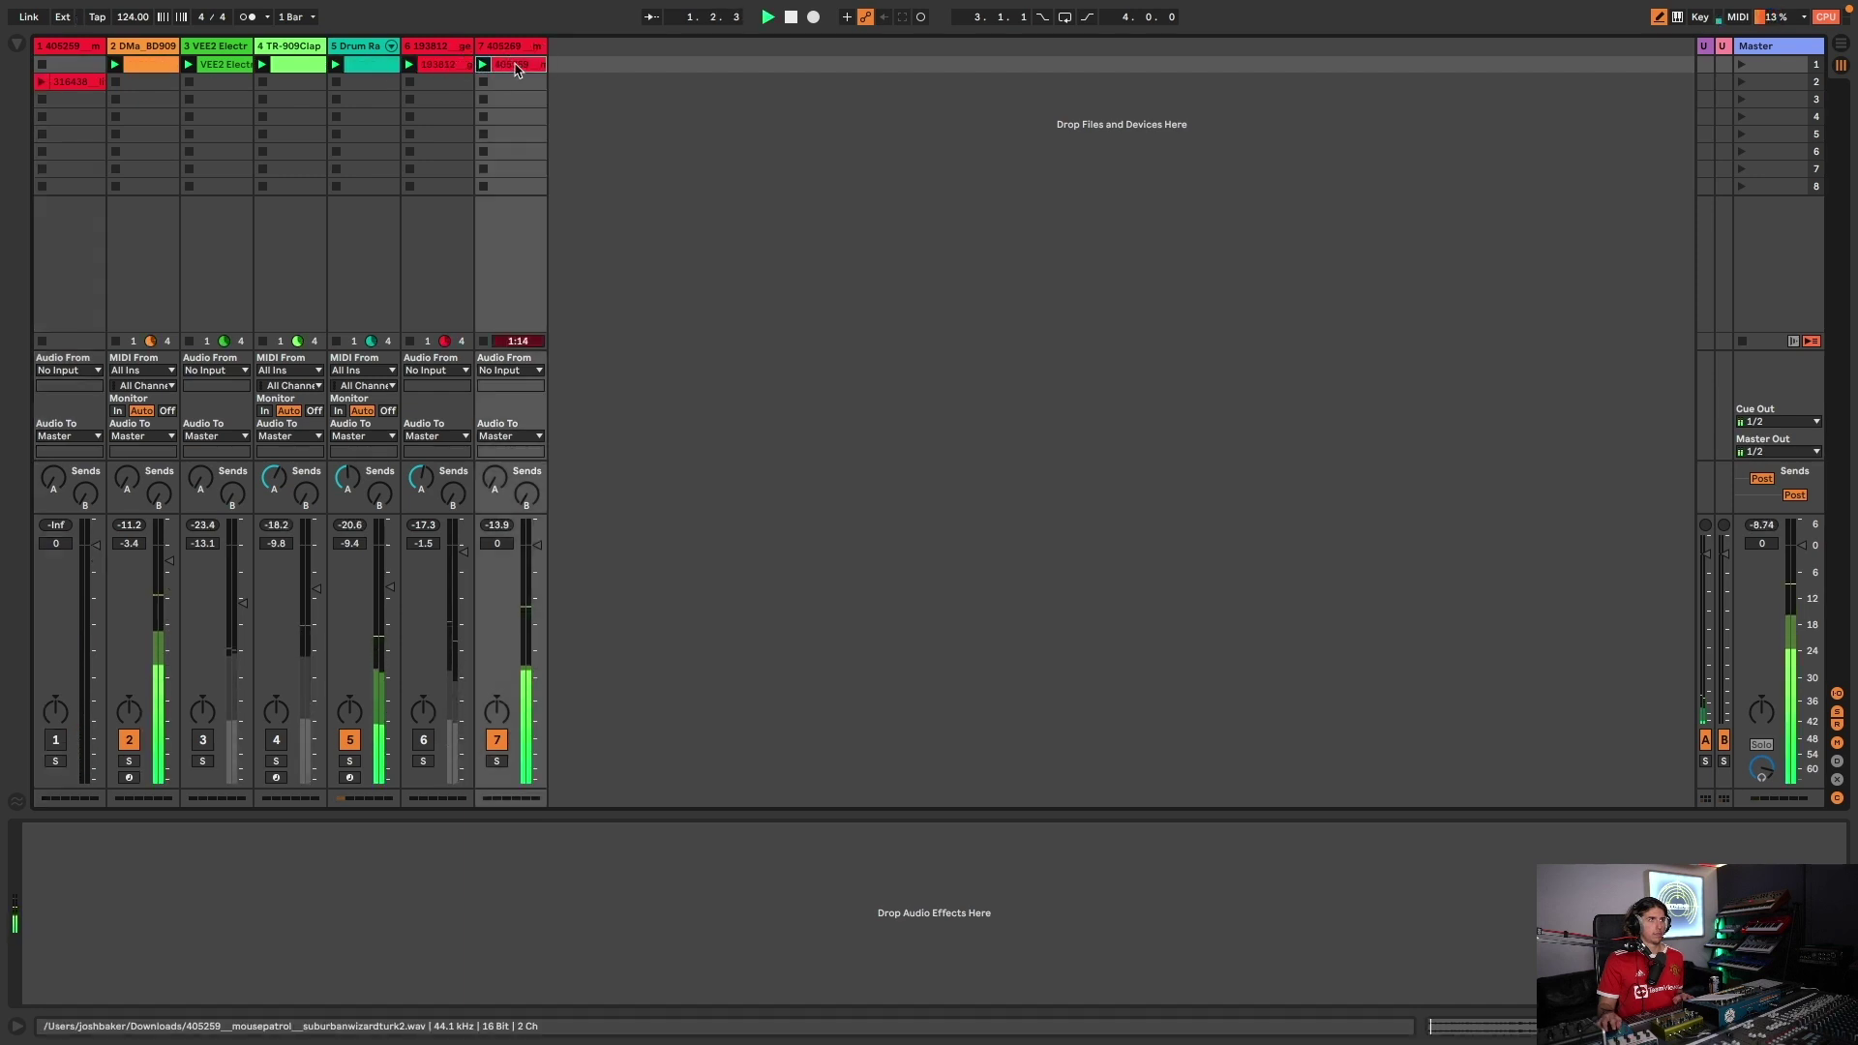
left_click(514, 65)
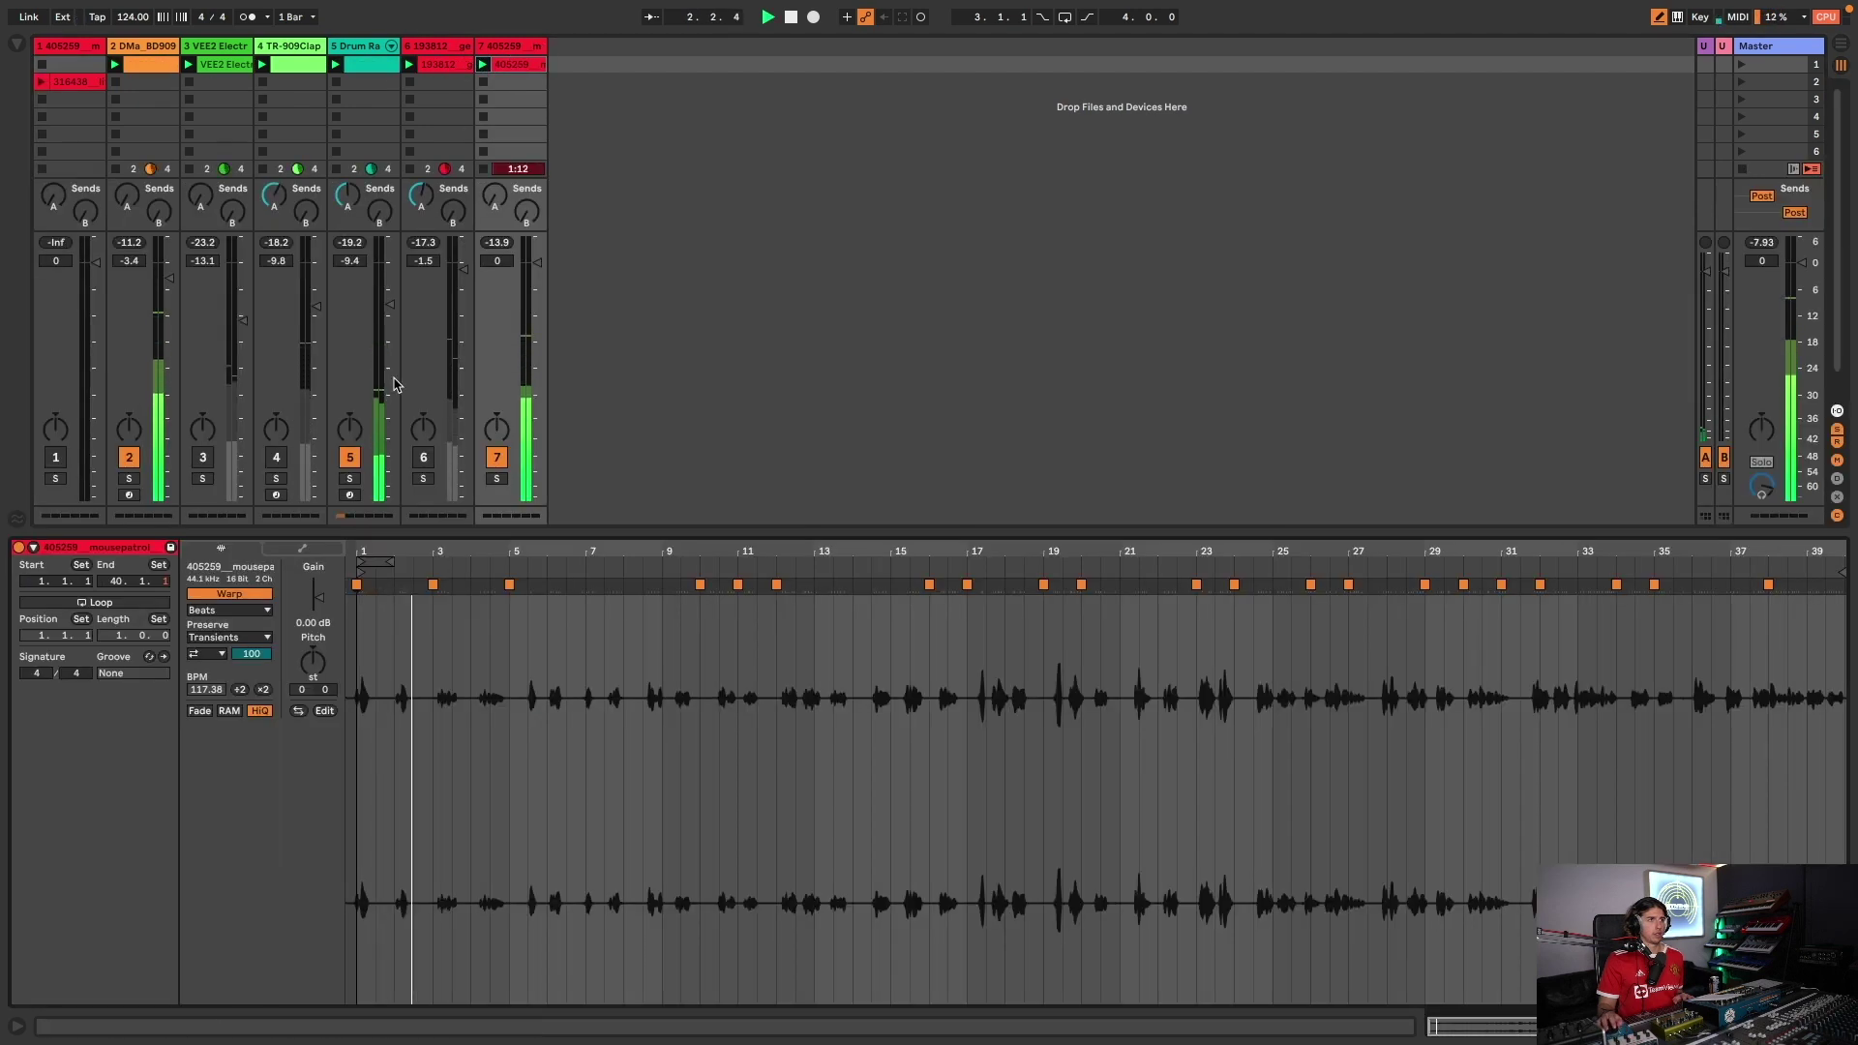
- Warp the vocal clip so its first sound starts exactly on 1.1.1 and the louder one after it lands on 1.1.3
key("space")
left_click_drag(353, 553, 353, 692)
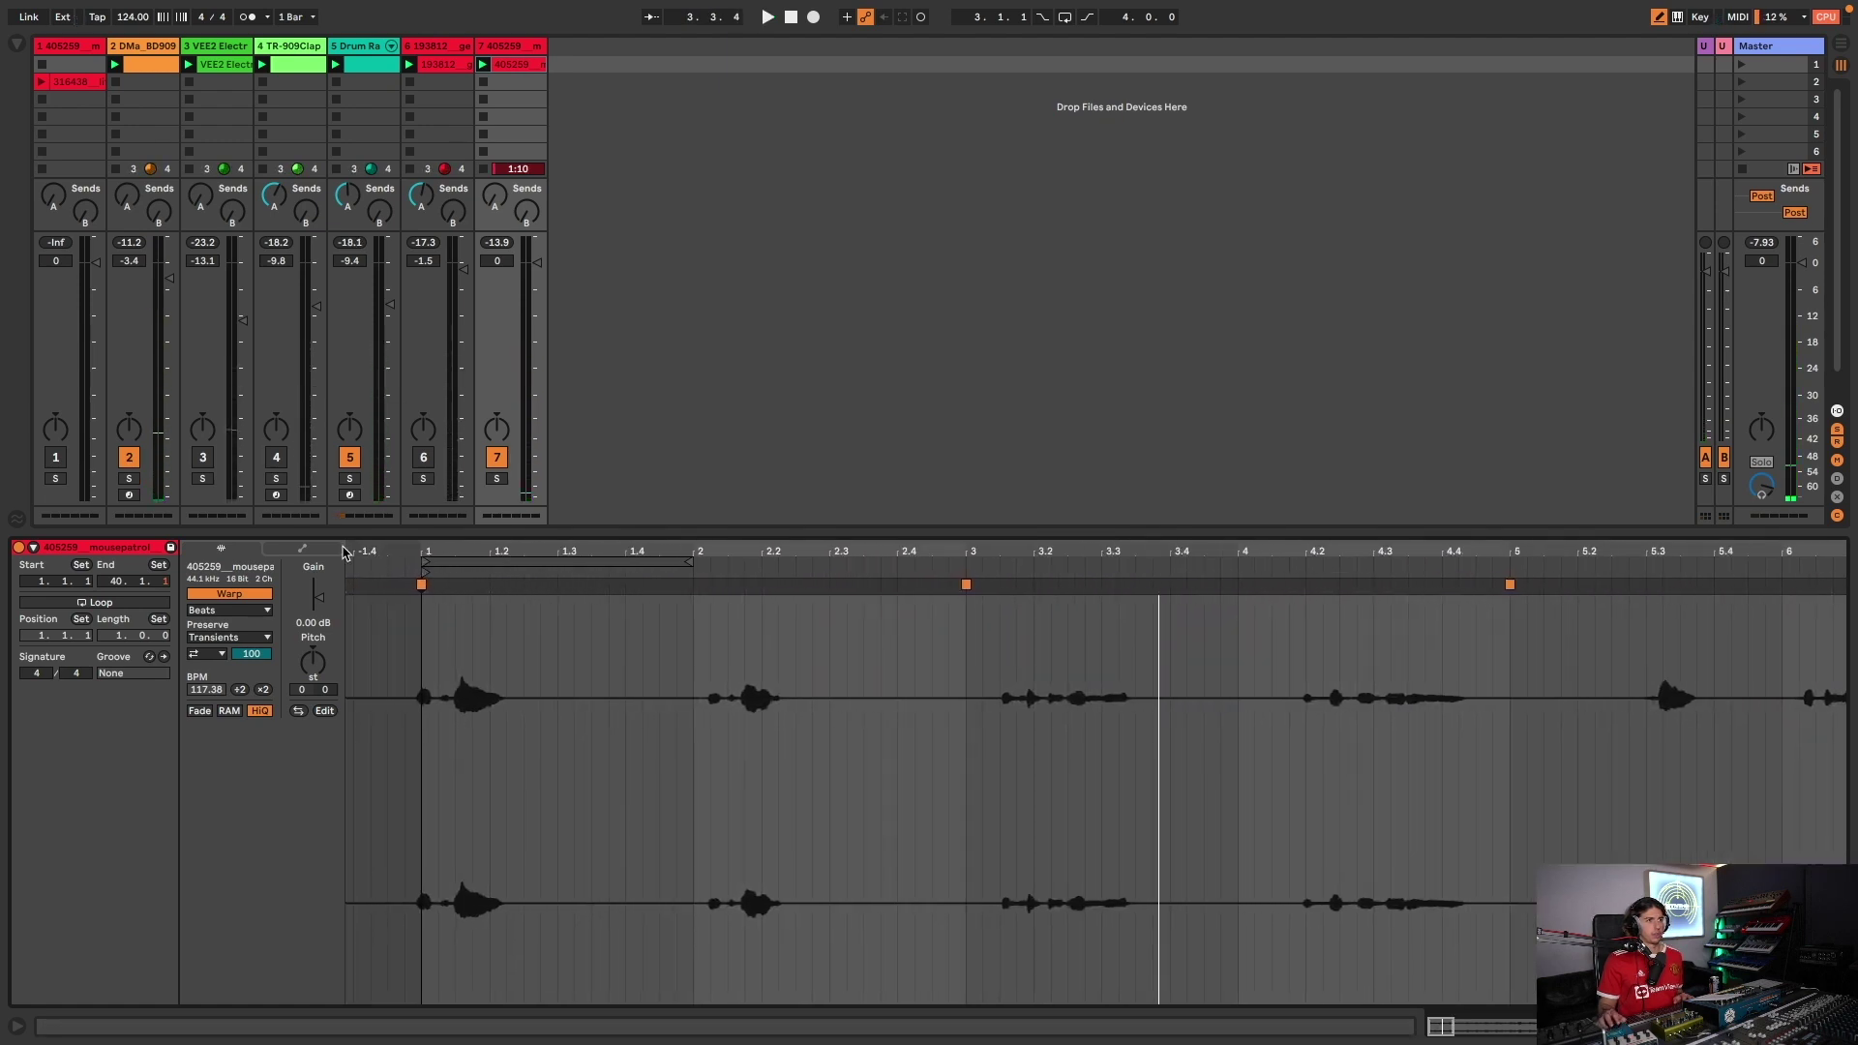
left_click_drag(414, 551, 423, 614)
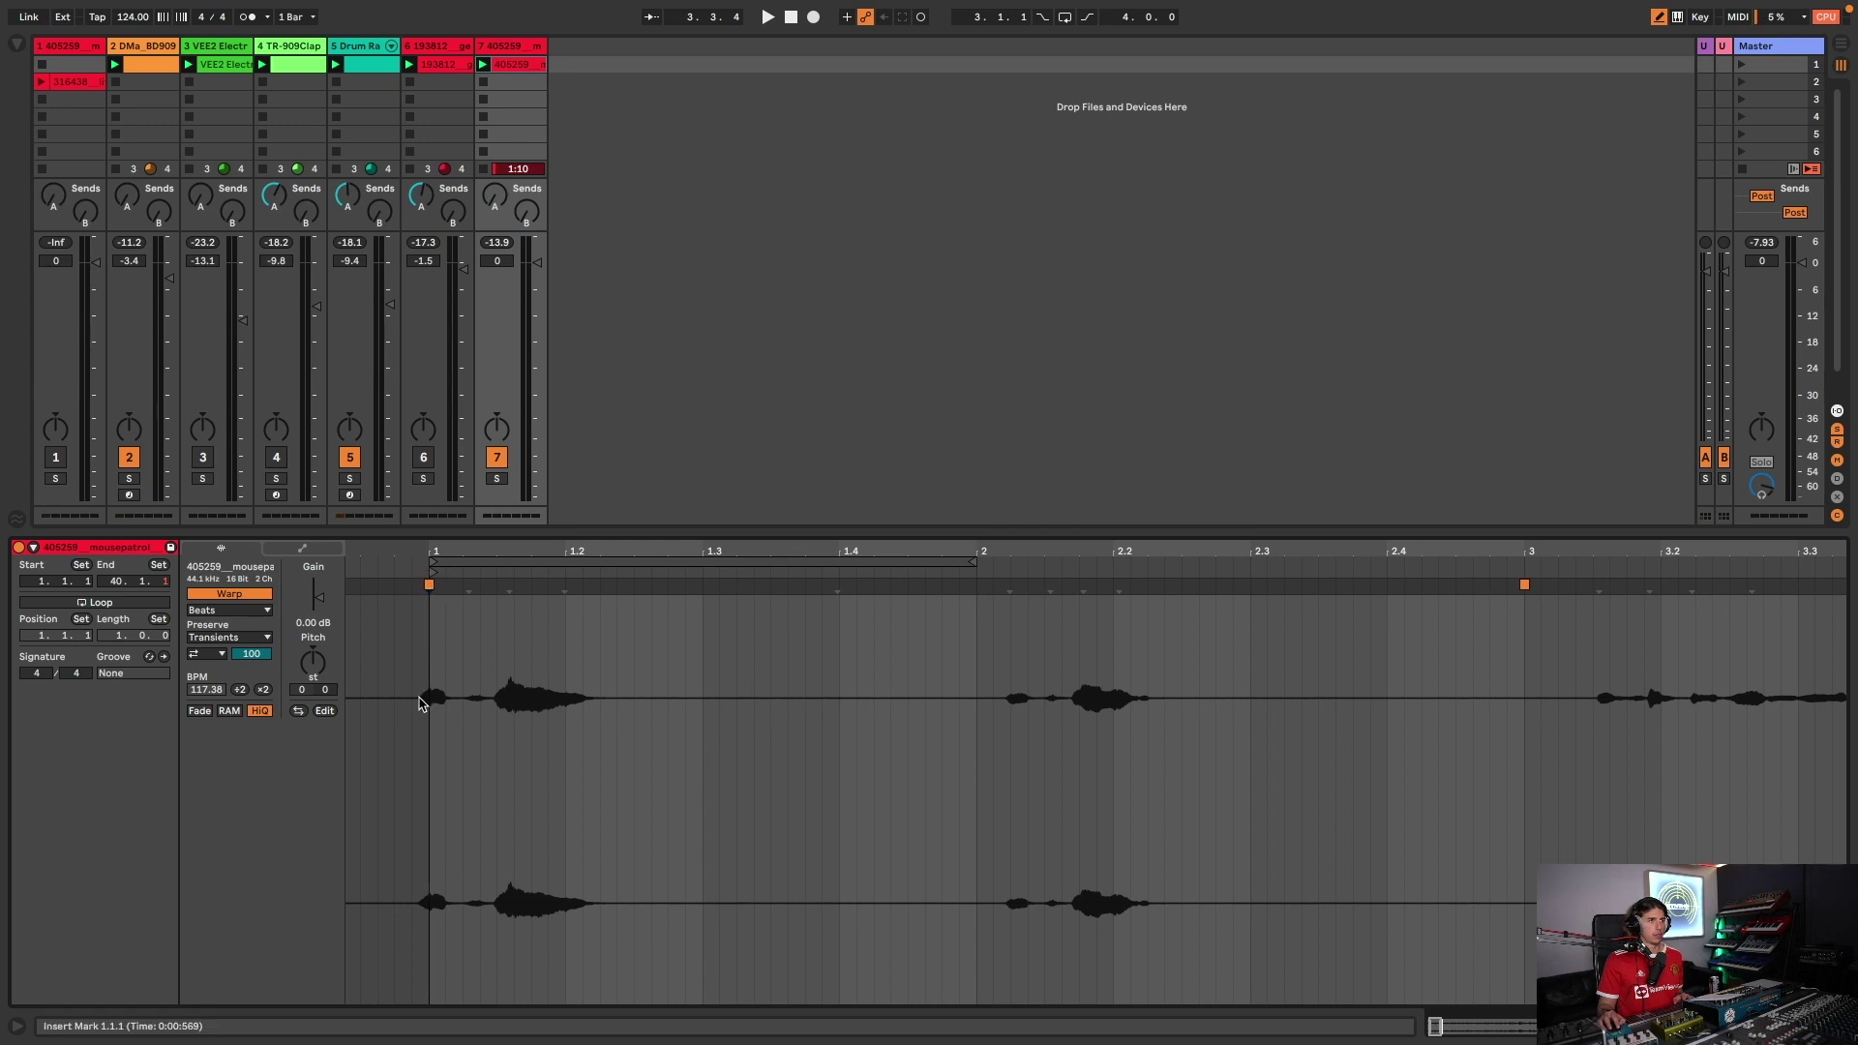
left_click_drag(428, 586, 430, 587)
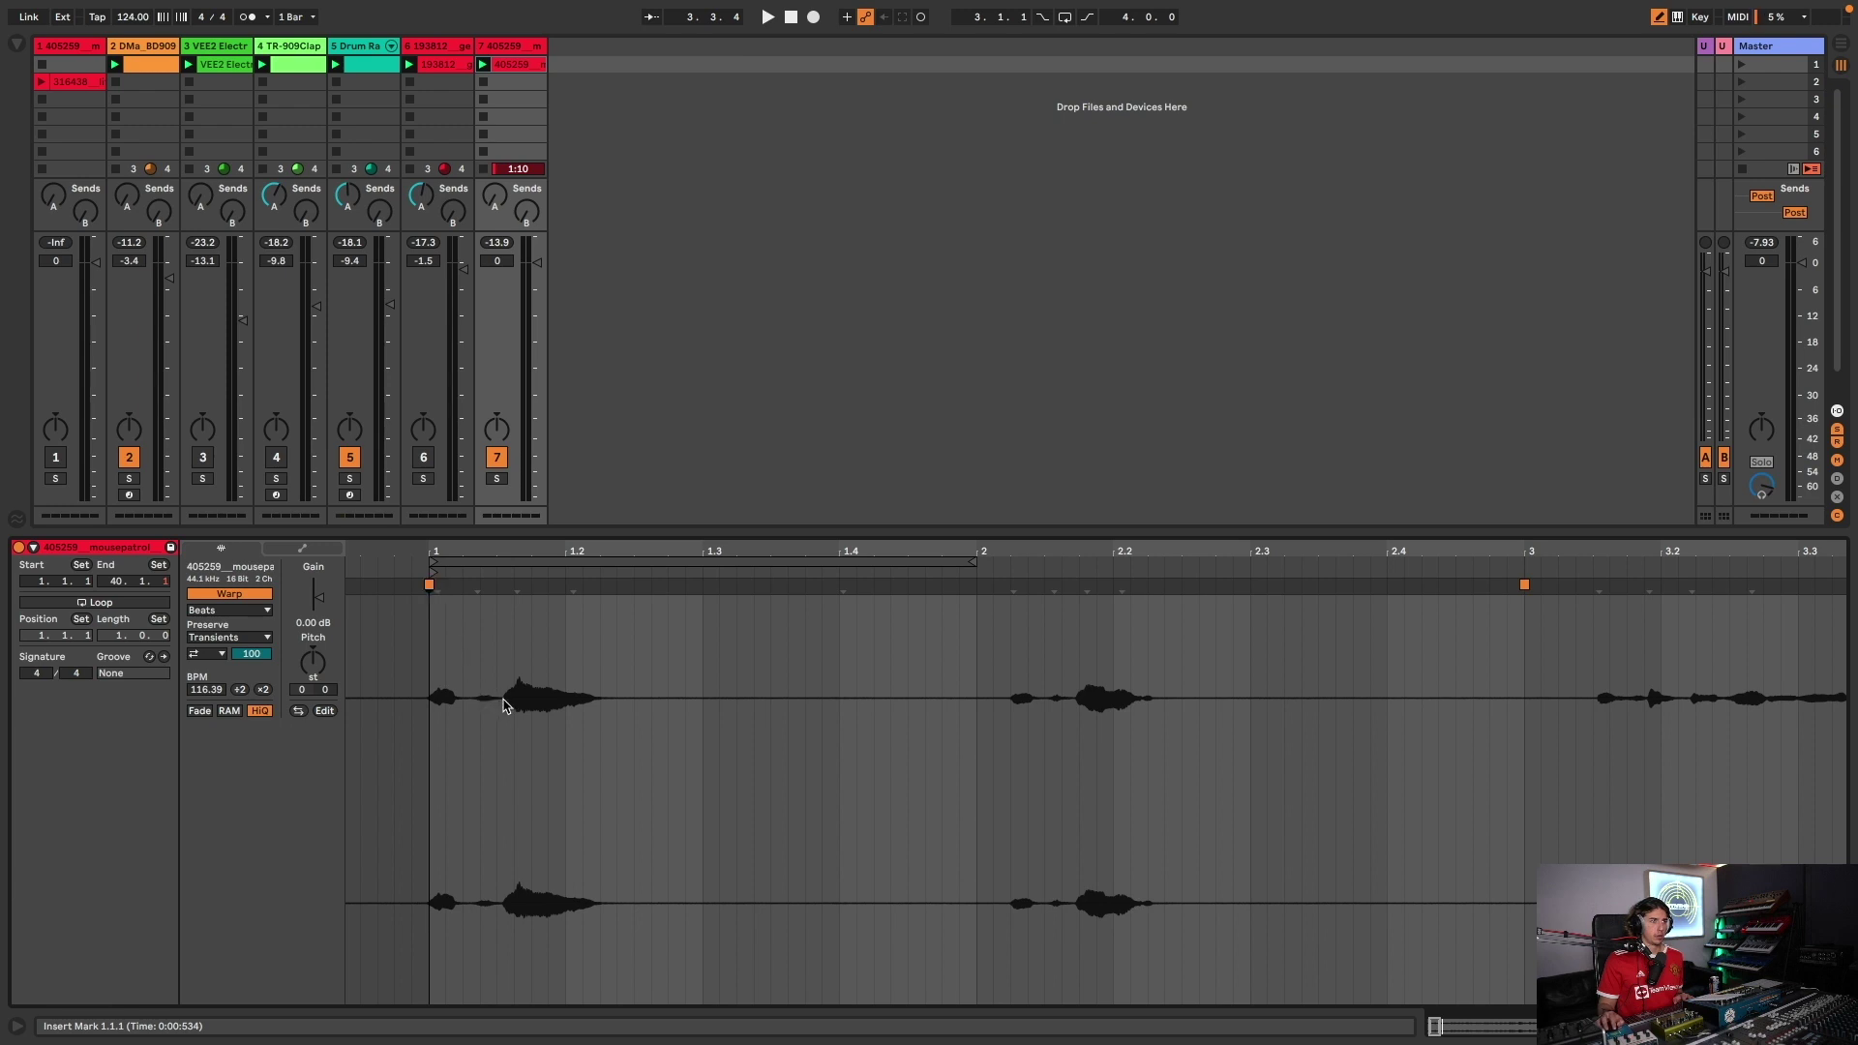
mouse_move(504, 585)
left_mouse_down()
mouse_move(563, 586)
mouse_move(497, 587)
left_mouse_up()
key("space")
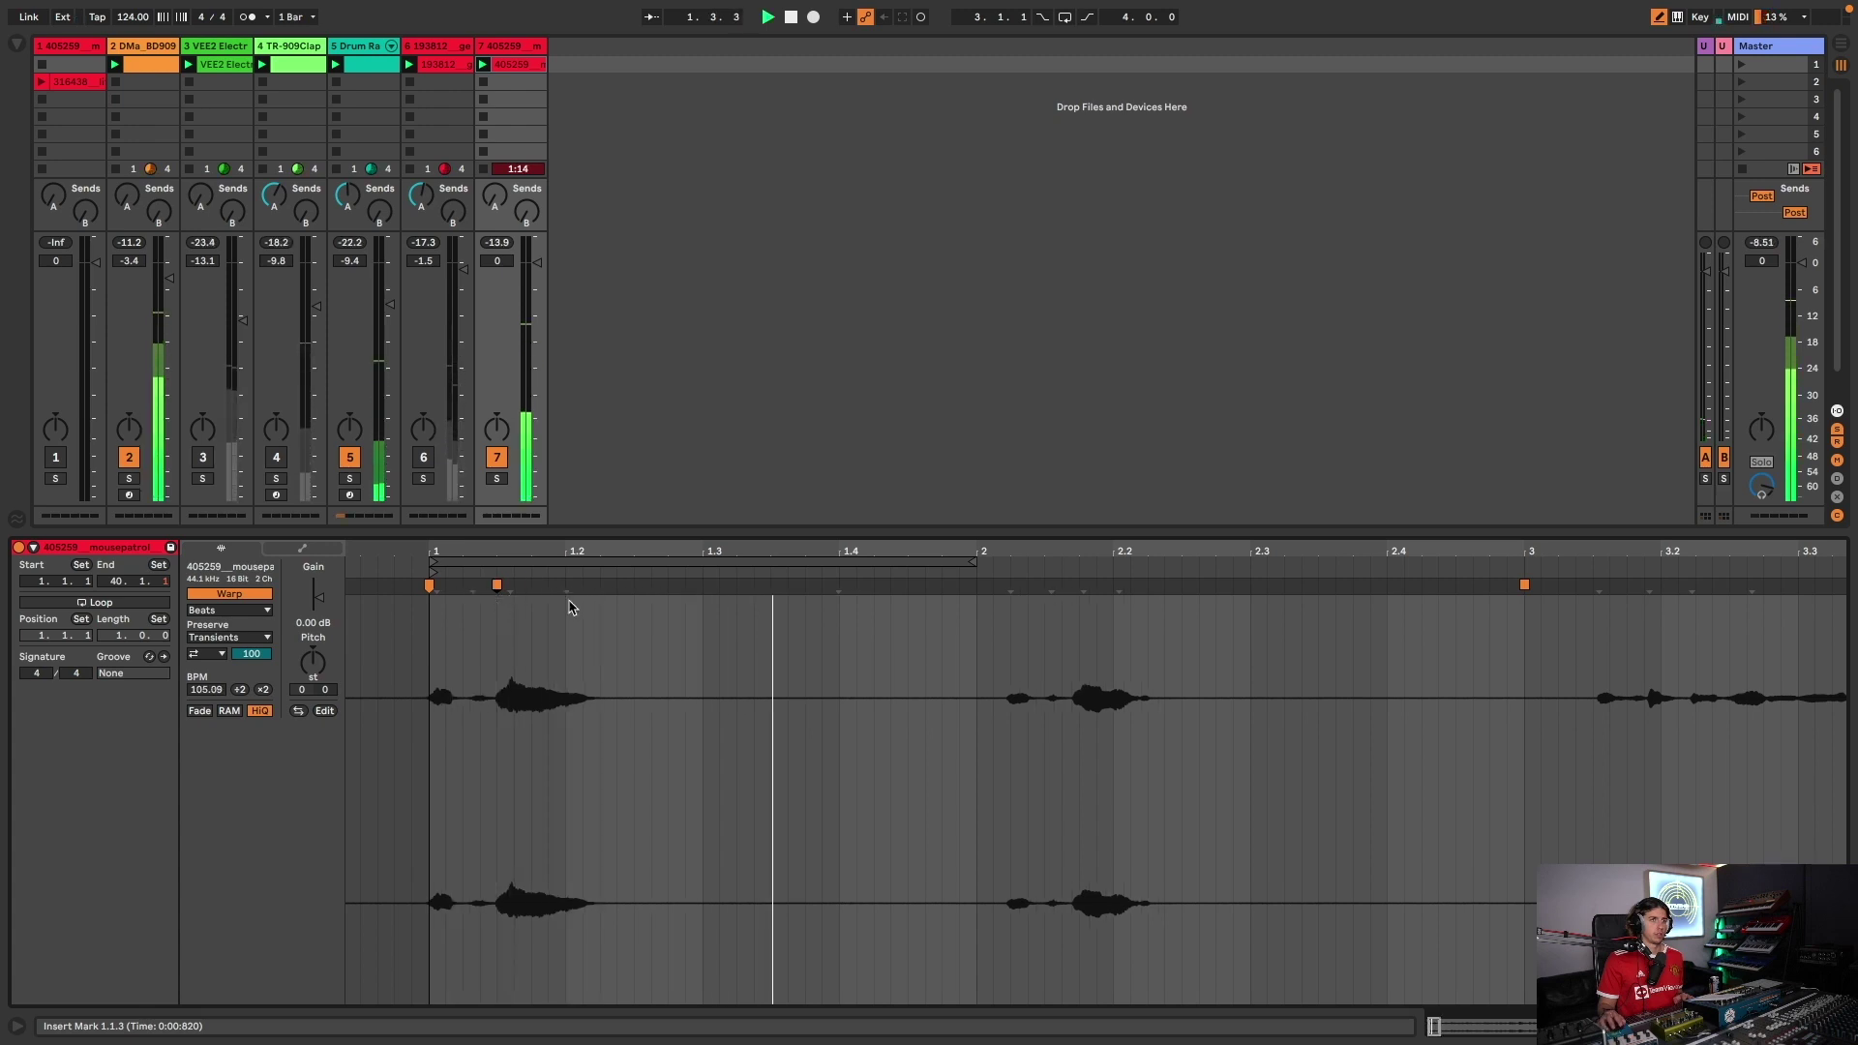
- Anchor the silence before bar 2 with a warp marker and warp the second phrase's start onto 2.1.1
double_click(975, 709)
key("space")
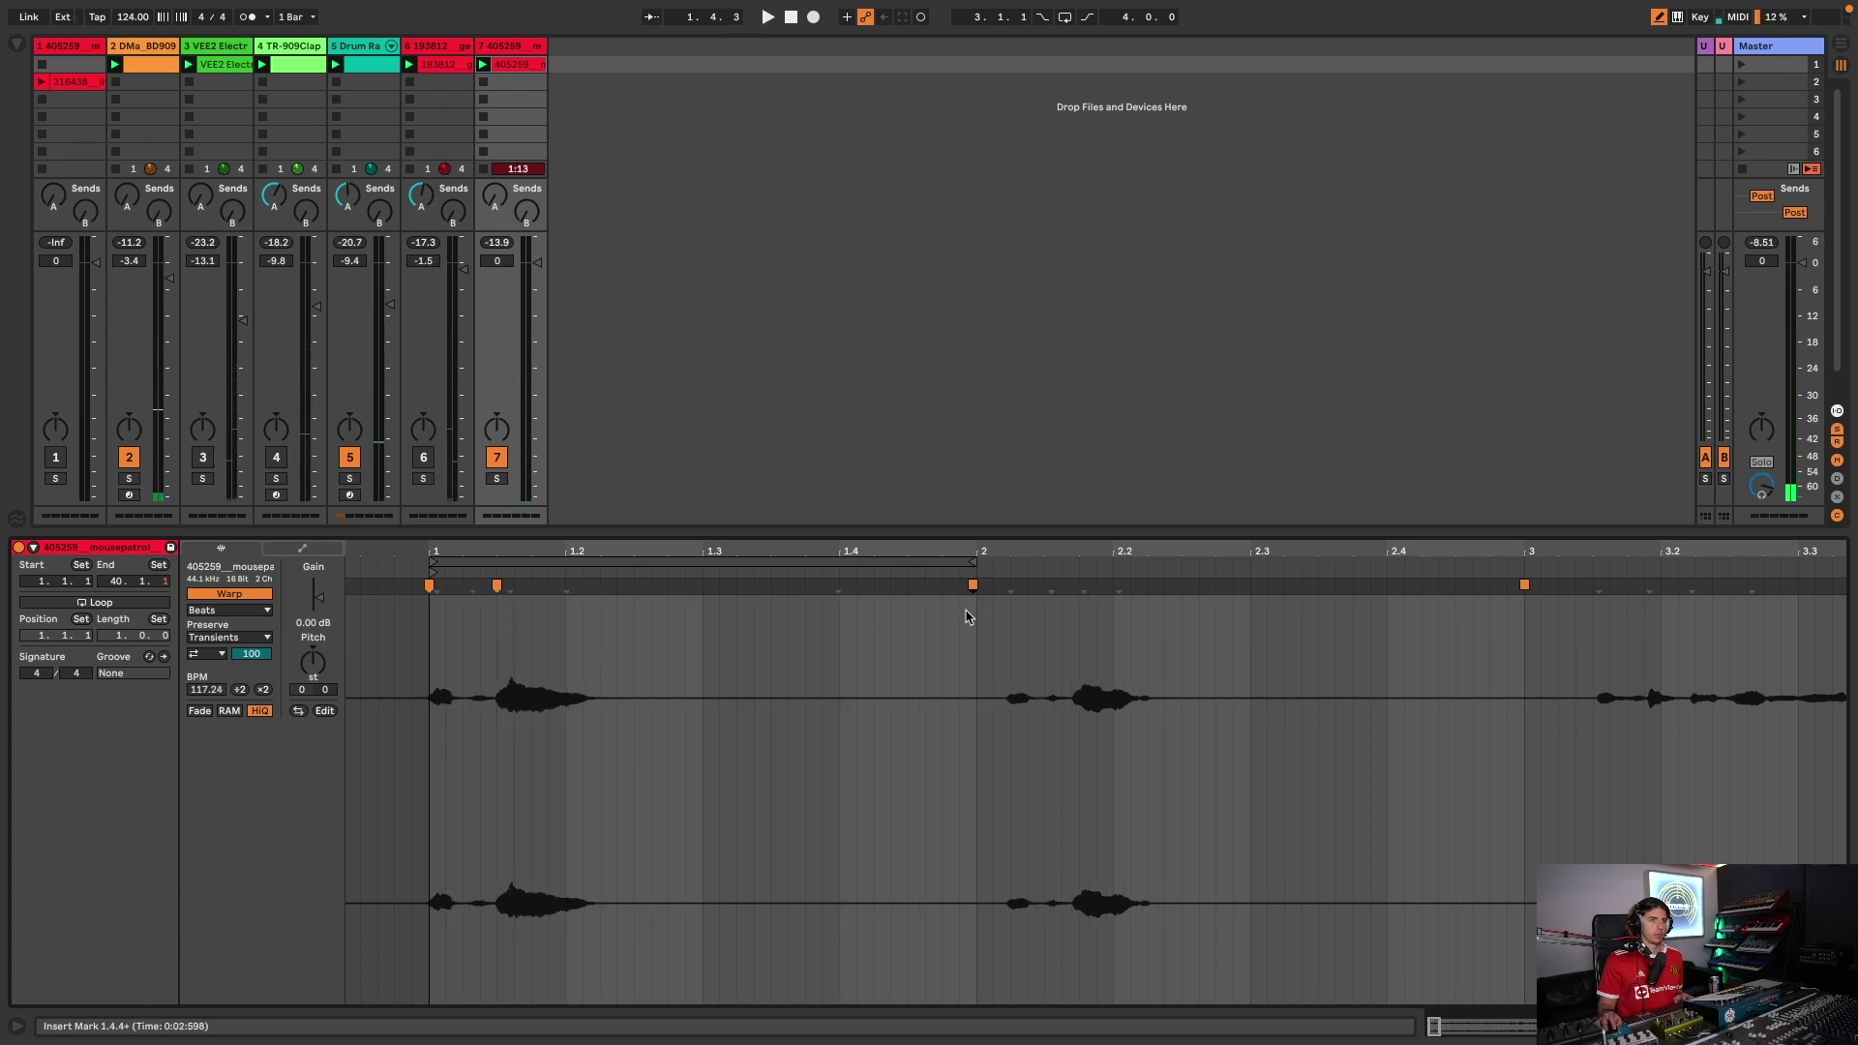
double_click(921, 706)
left_click_drag(1005, 585, 979, 594)
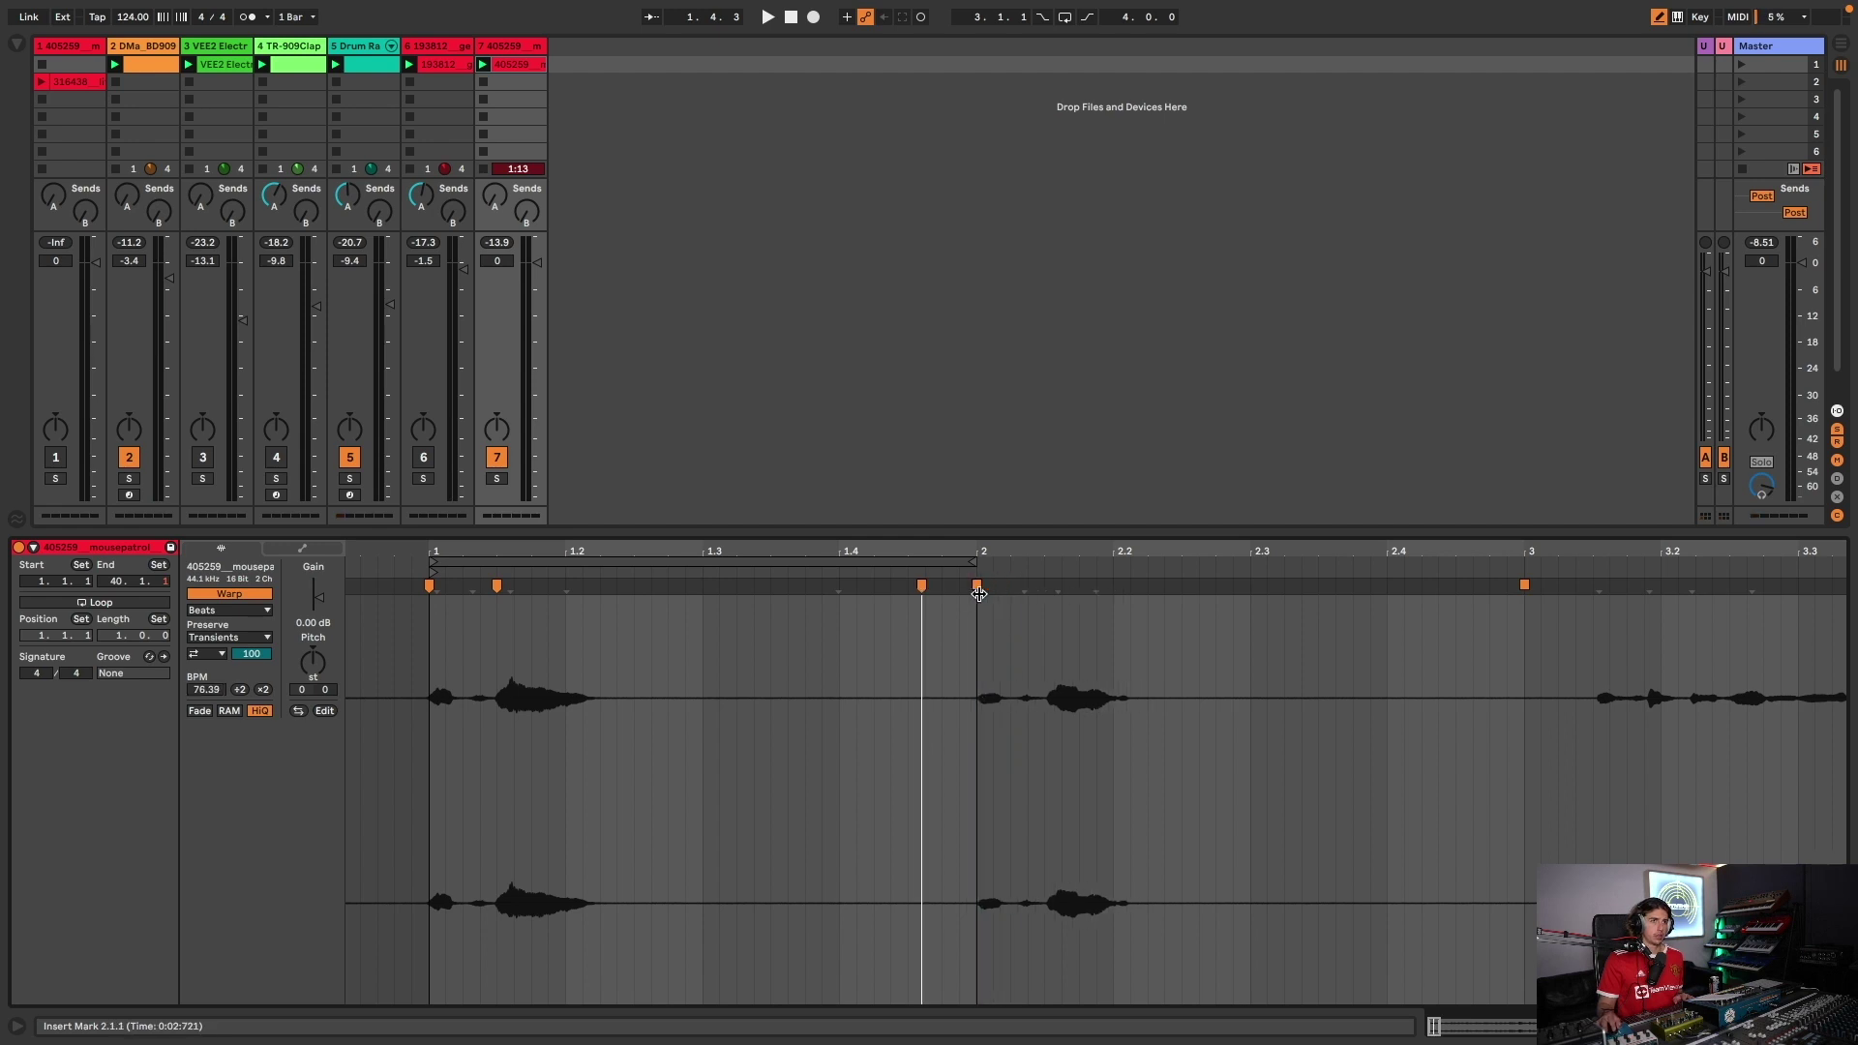
- Warp the second phrase's louder sound onto 2.1.4 and nudge the marker at its start slightly ahead of bar 2 during playback
double_click(1047, 704)
left_click_drag(1047, 587, 1074, 584)
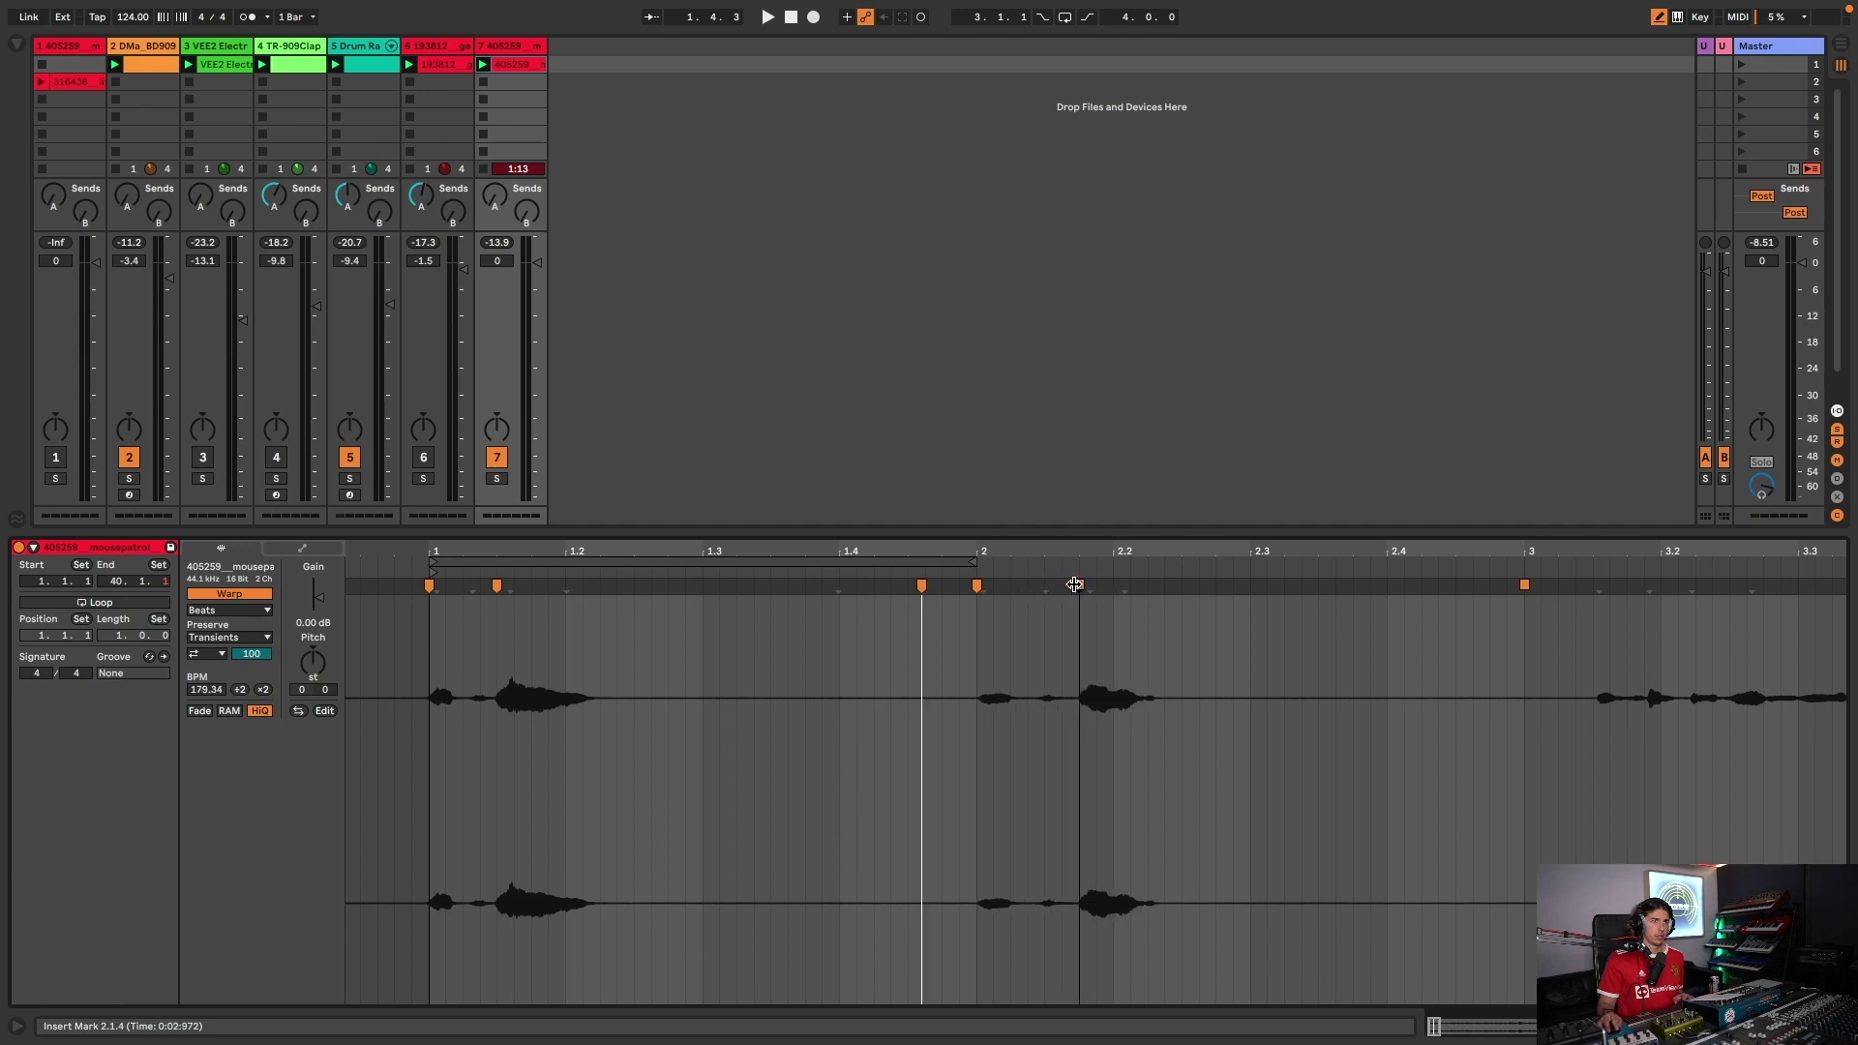
key("space")
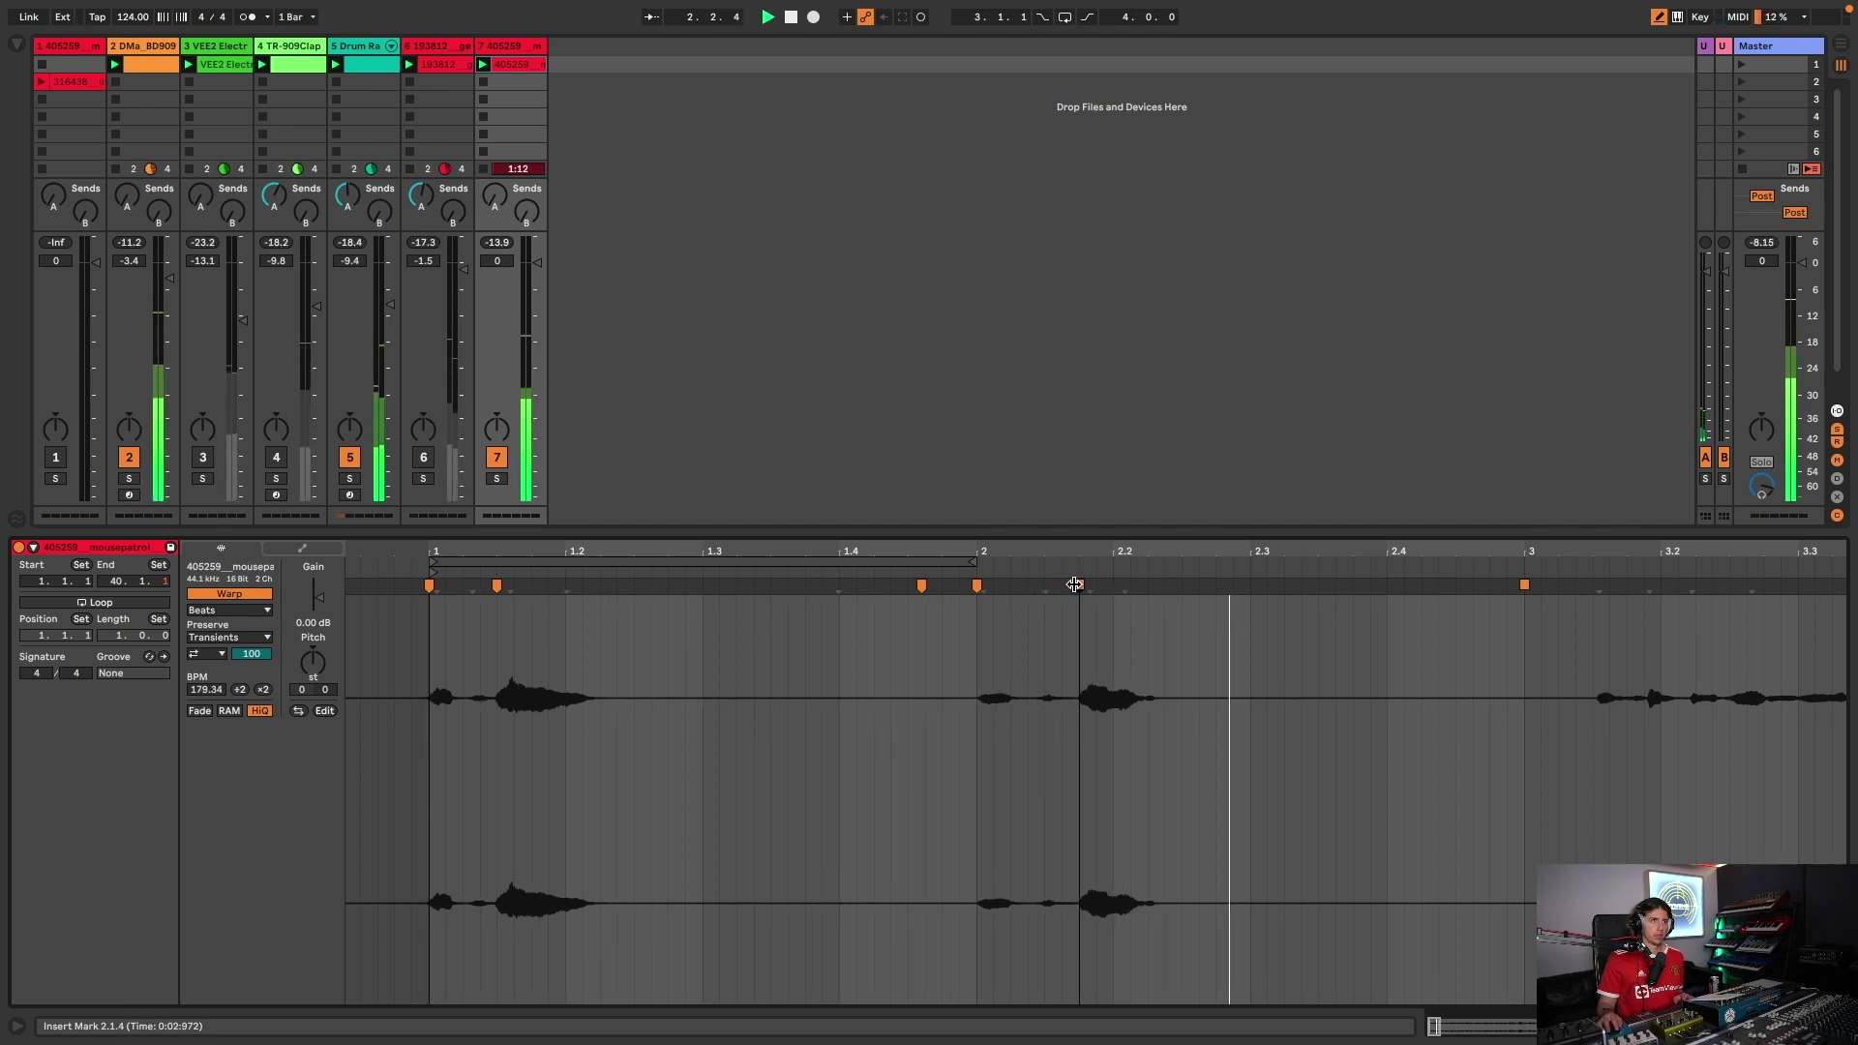
mouse_move(1002, 553)
left_mouse_down()
mouse_move(1002, 600)
mouse_move(903, 591)
left_mouse_up()
key("space")
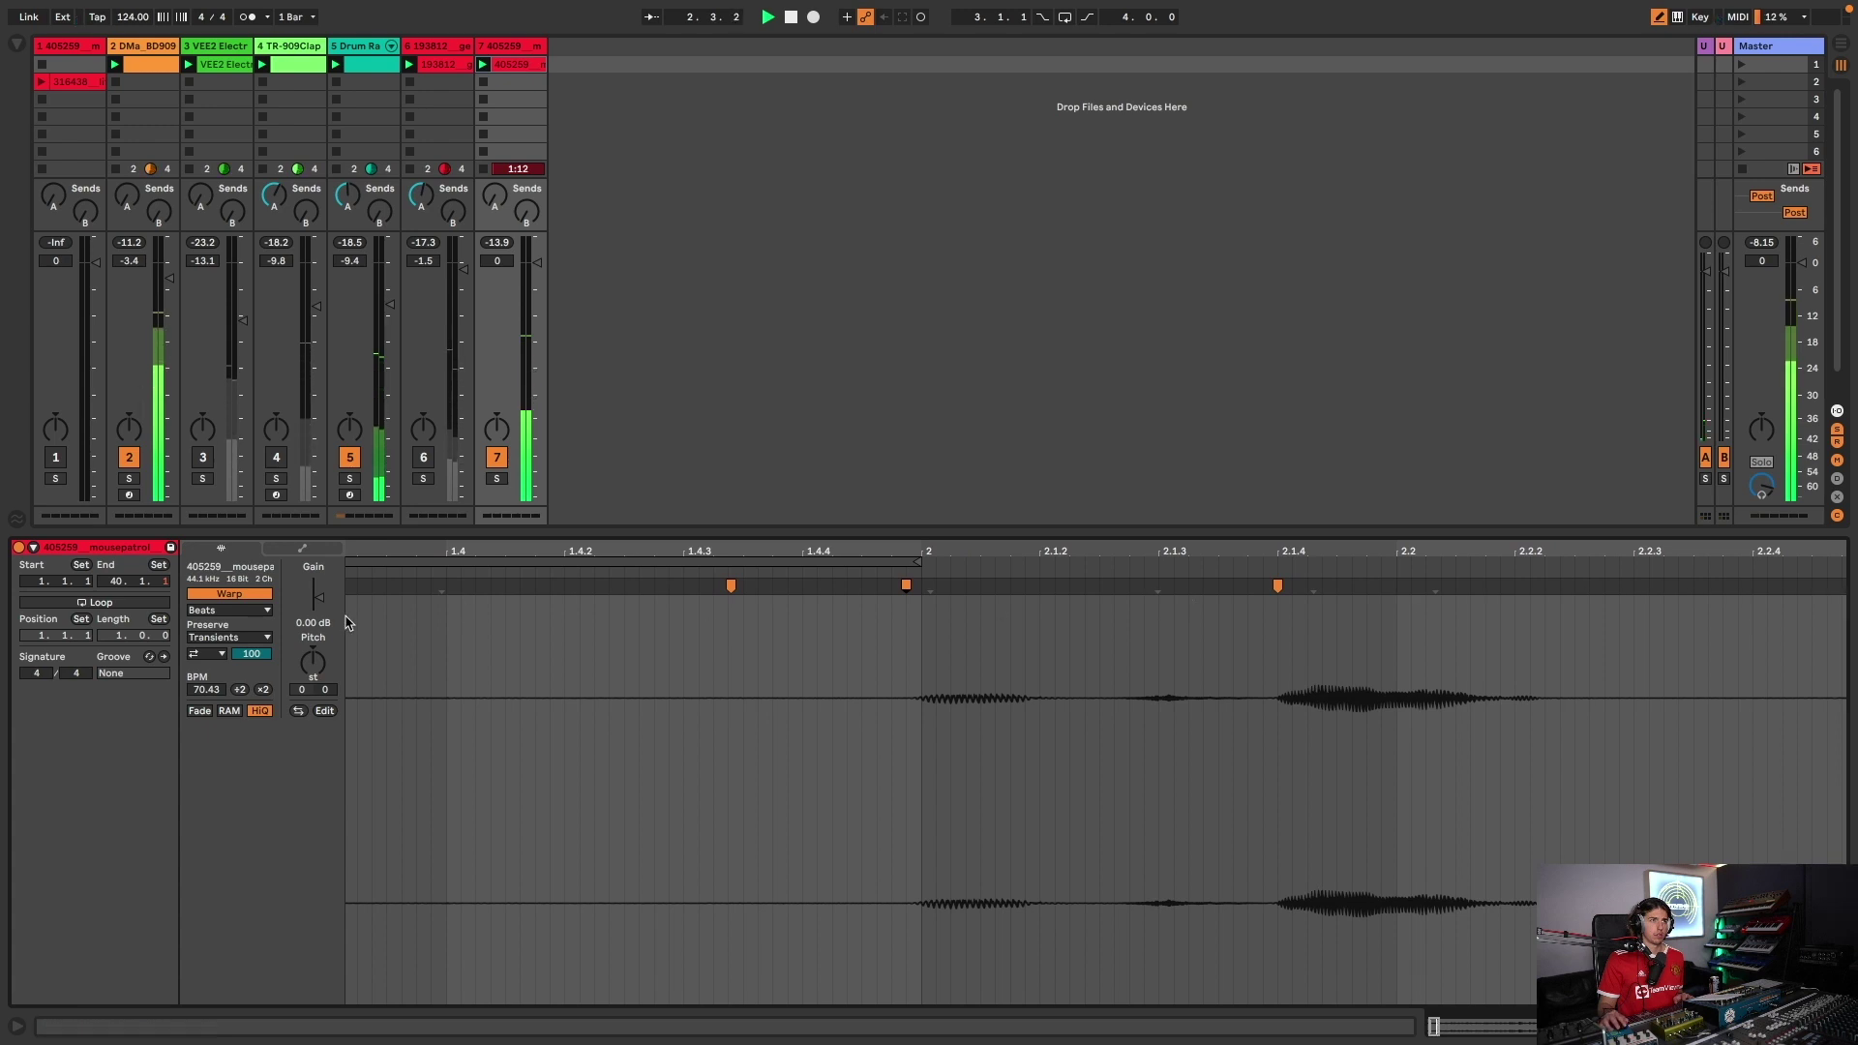
mouse_move(1278, 586)
left_mouse_down()
mouse_move(1174, 586)
mouse_move(1159, 606)
mouse_move(1168, 544)
mouse_move(944, 494)
mouse_move(638, 464)
left_mouse_up()
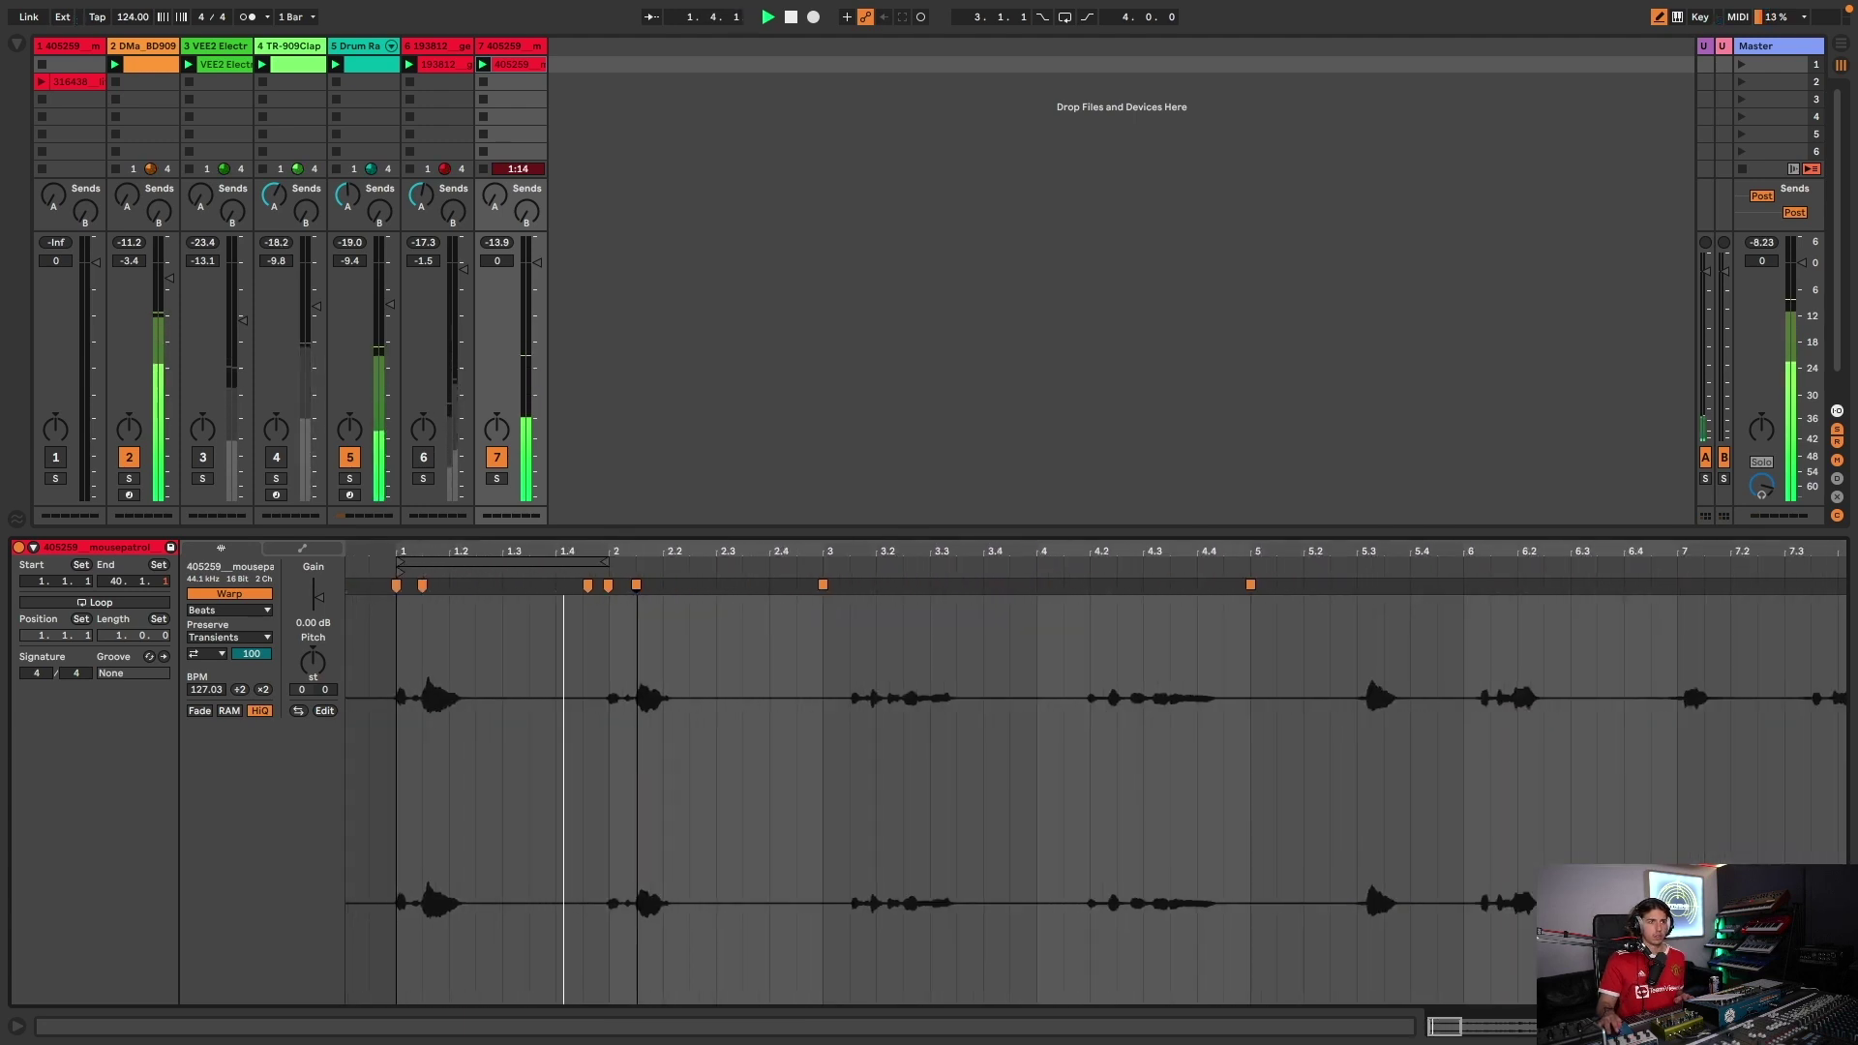
- Loop the vocal clip from 1.1.1 to 3.1.1, then unmute track 6 and lower its volume to -6.0 dB
left_click_drag(822, 643, 398, 733)
key("ctrl+l")
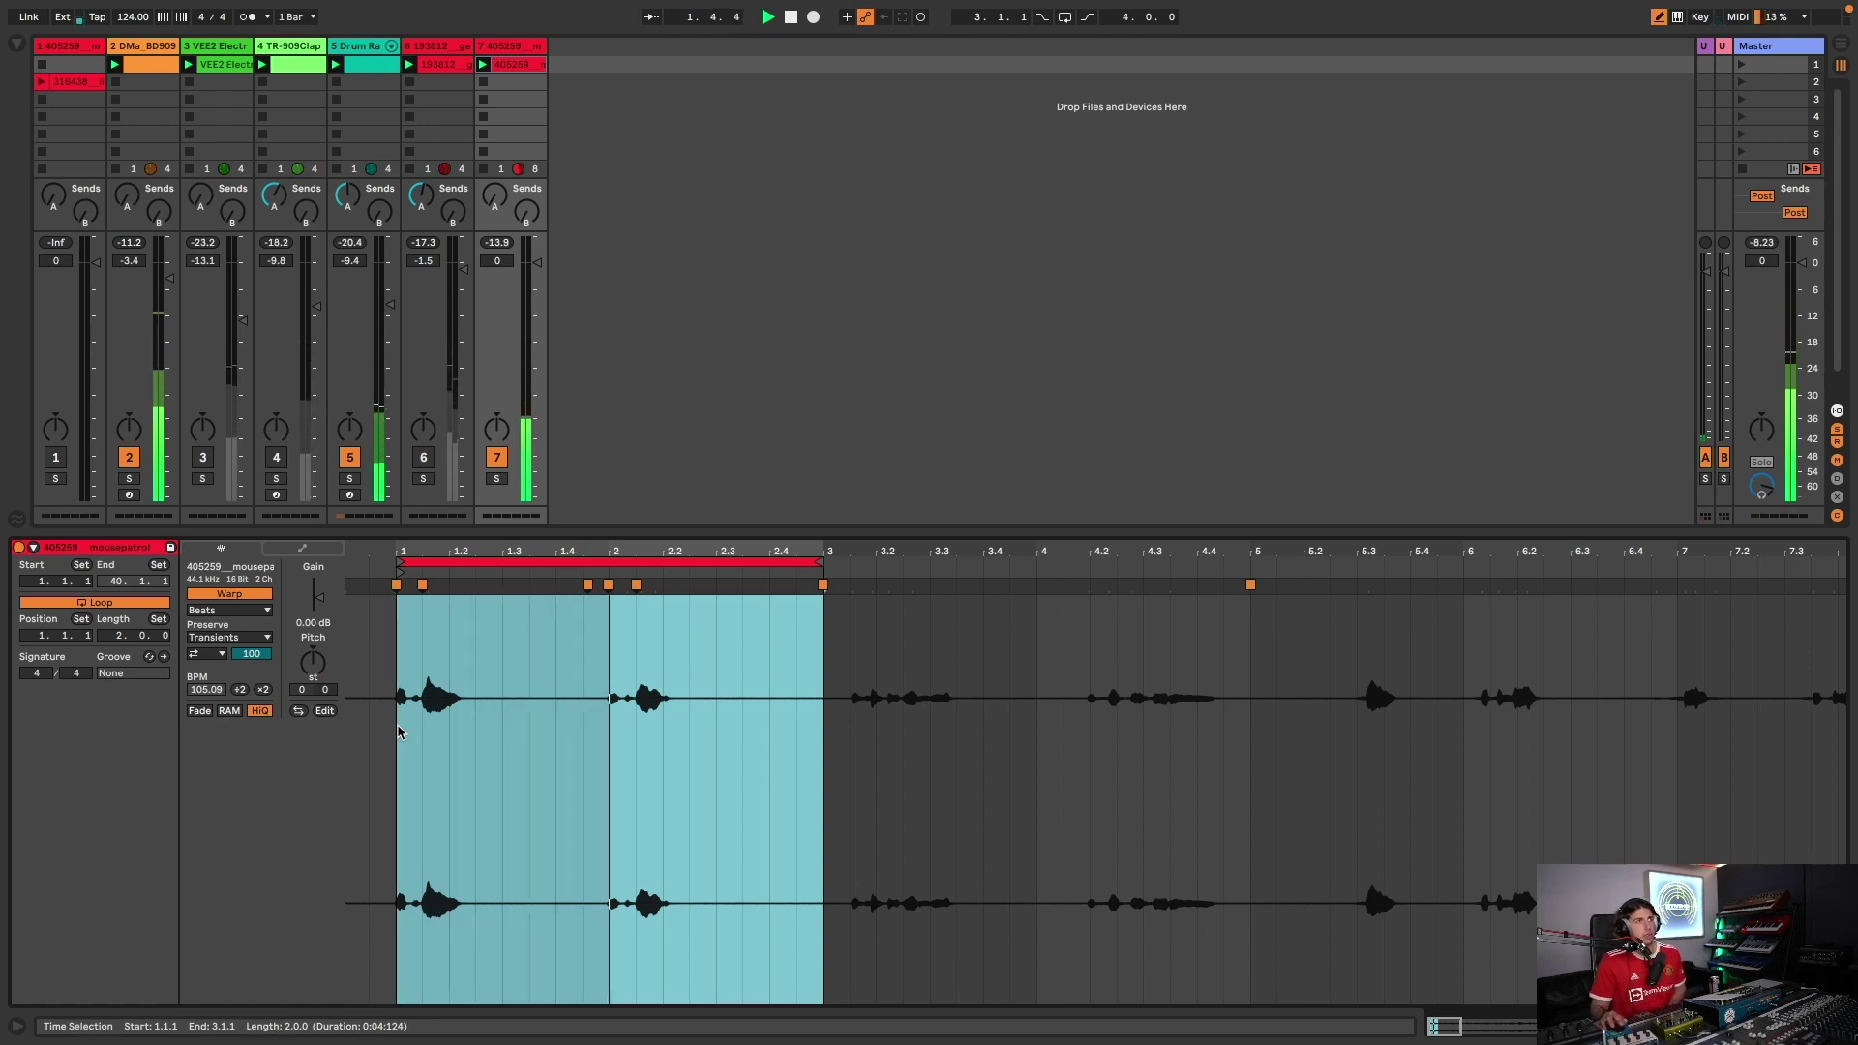
left_click(422, 460)
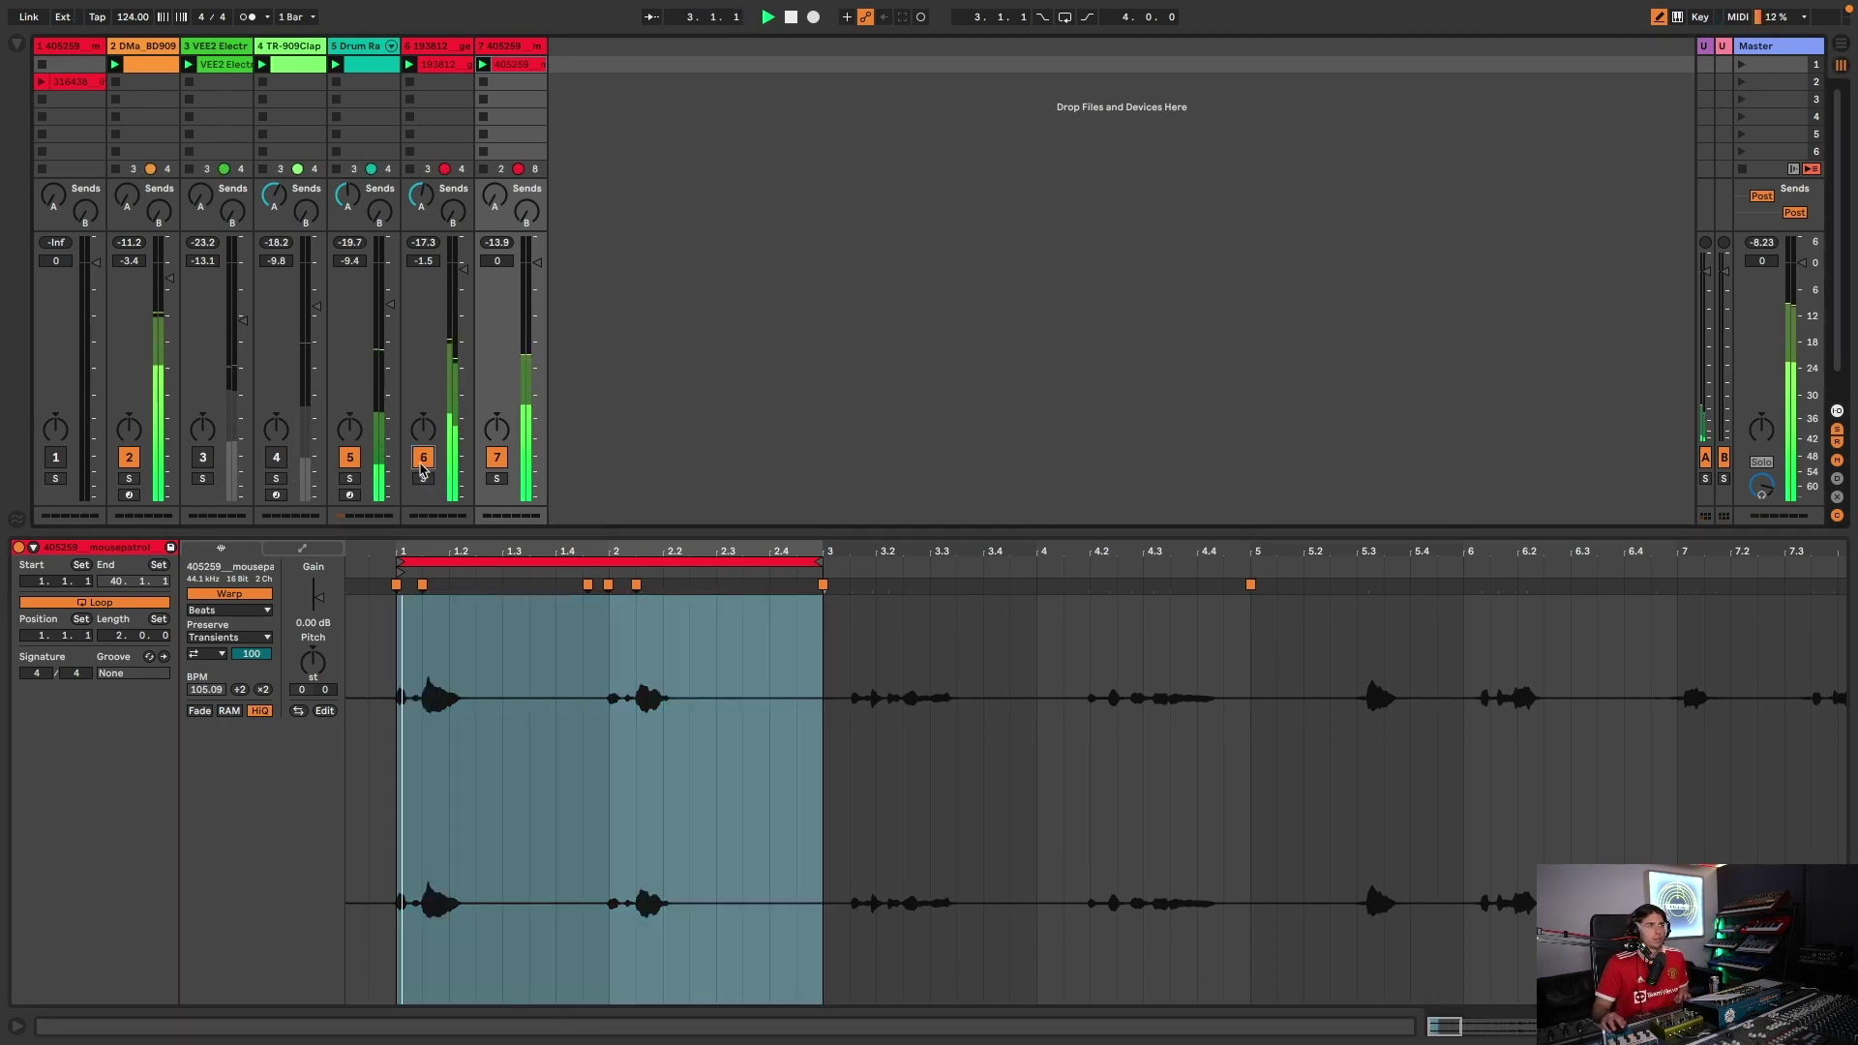
left_click_drag(464, 305, 463, 289)
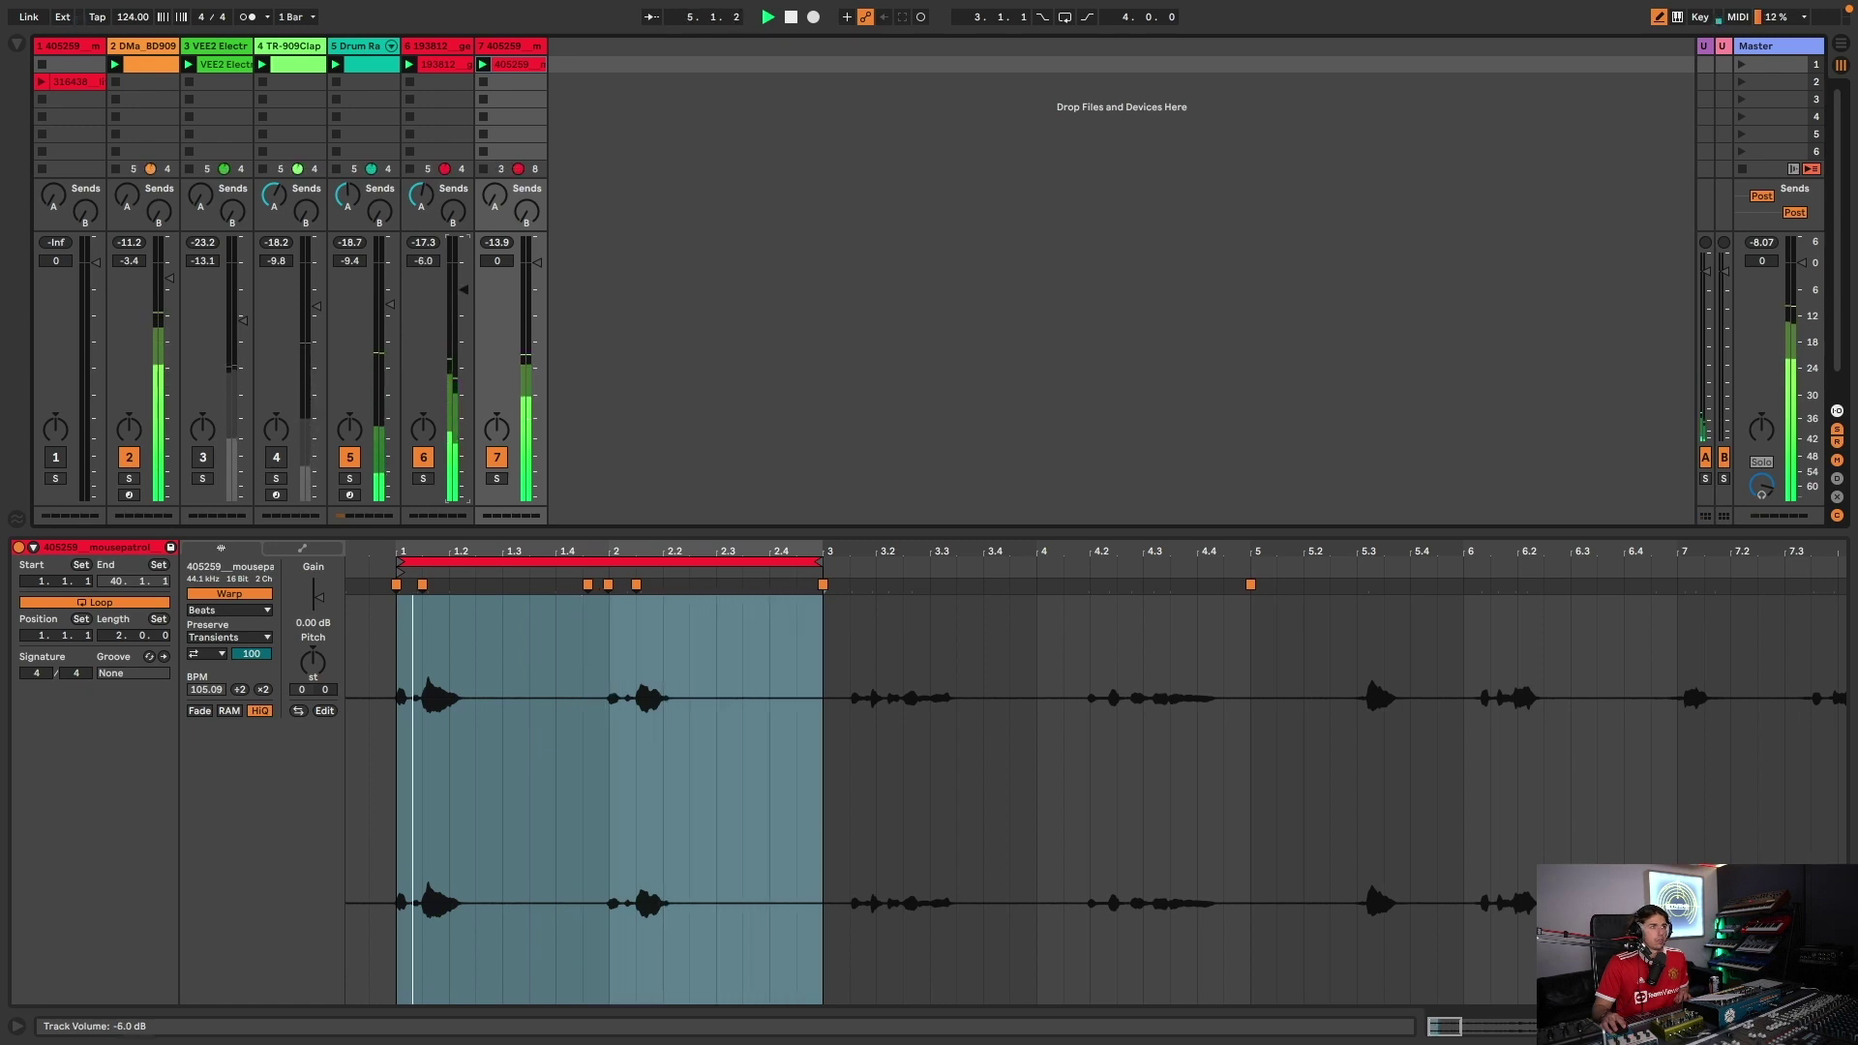
- Solo track 7 and add the Gate audio effect to it by searching the browser for "gate"
scroll(502, 73, "down", 2)
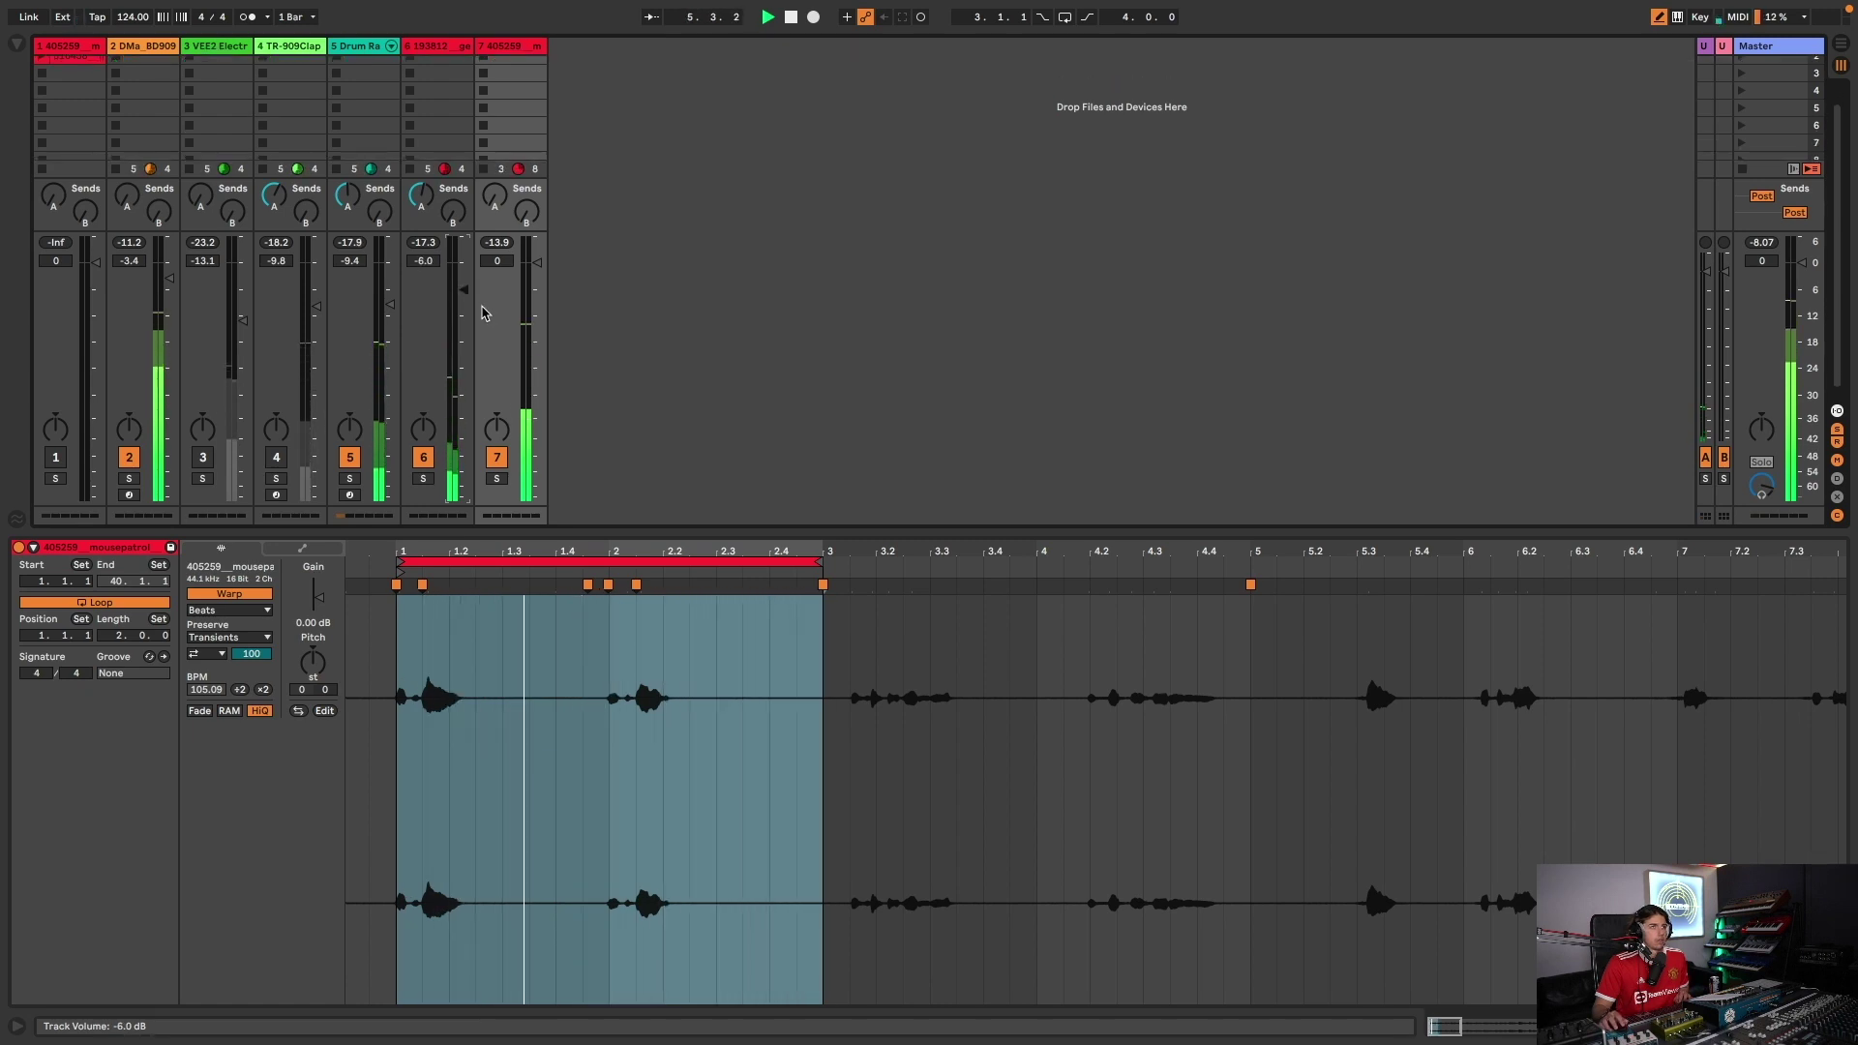
scroll(514, 59, "up", 2)
left_click(518, 47)
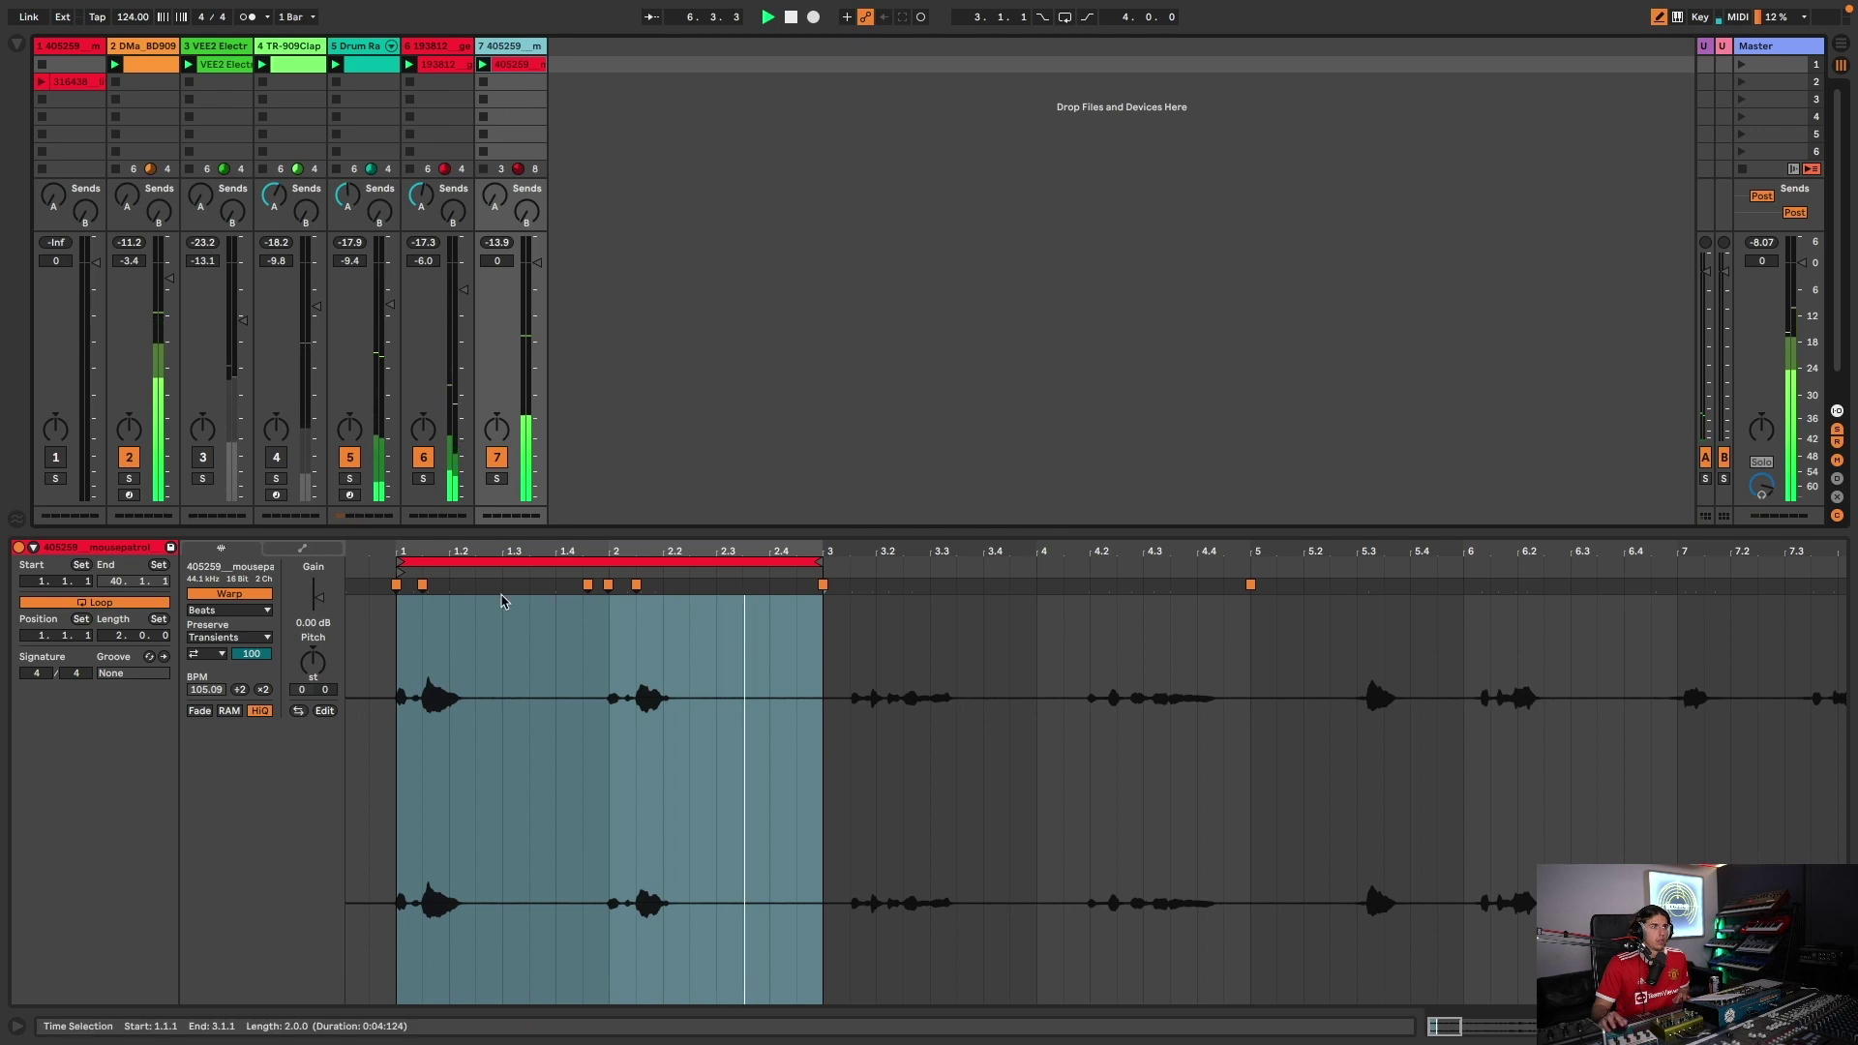
left_click(496, 478)
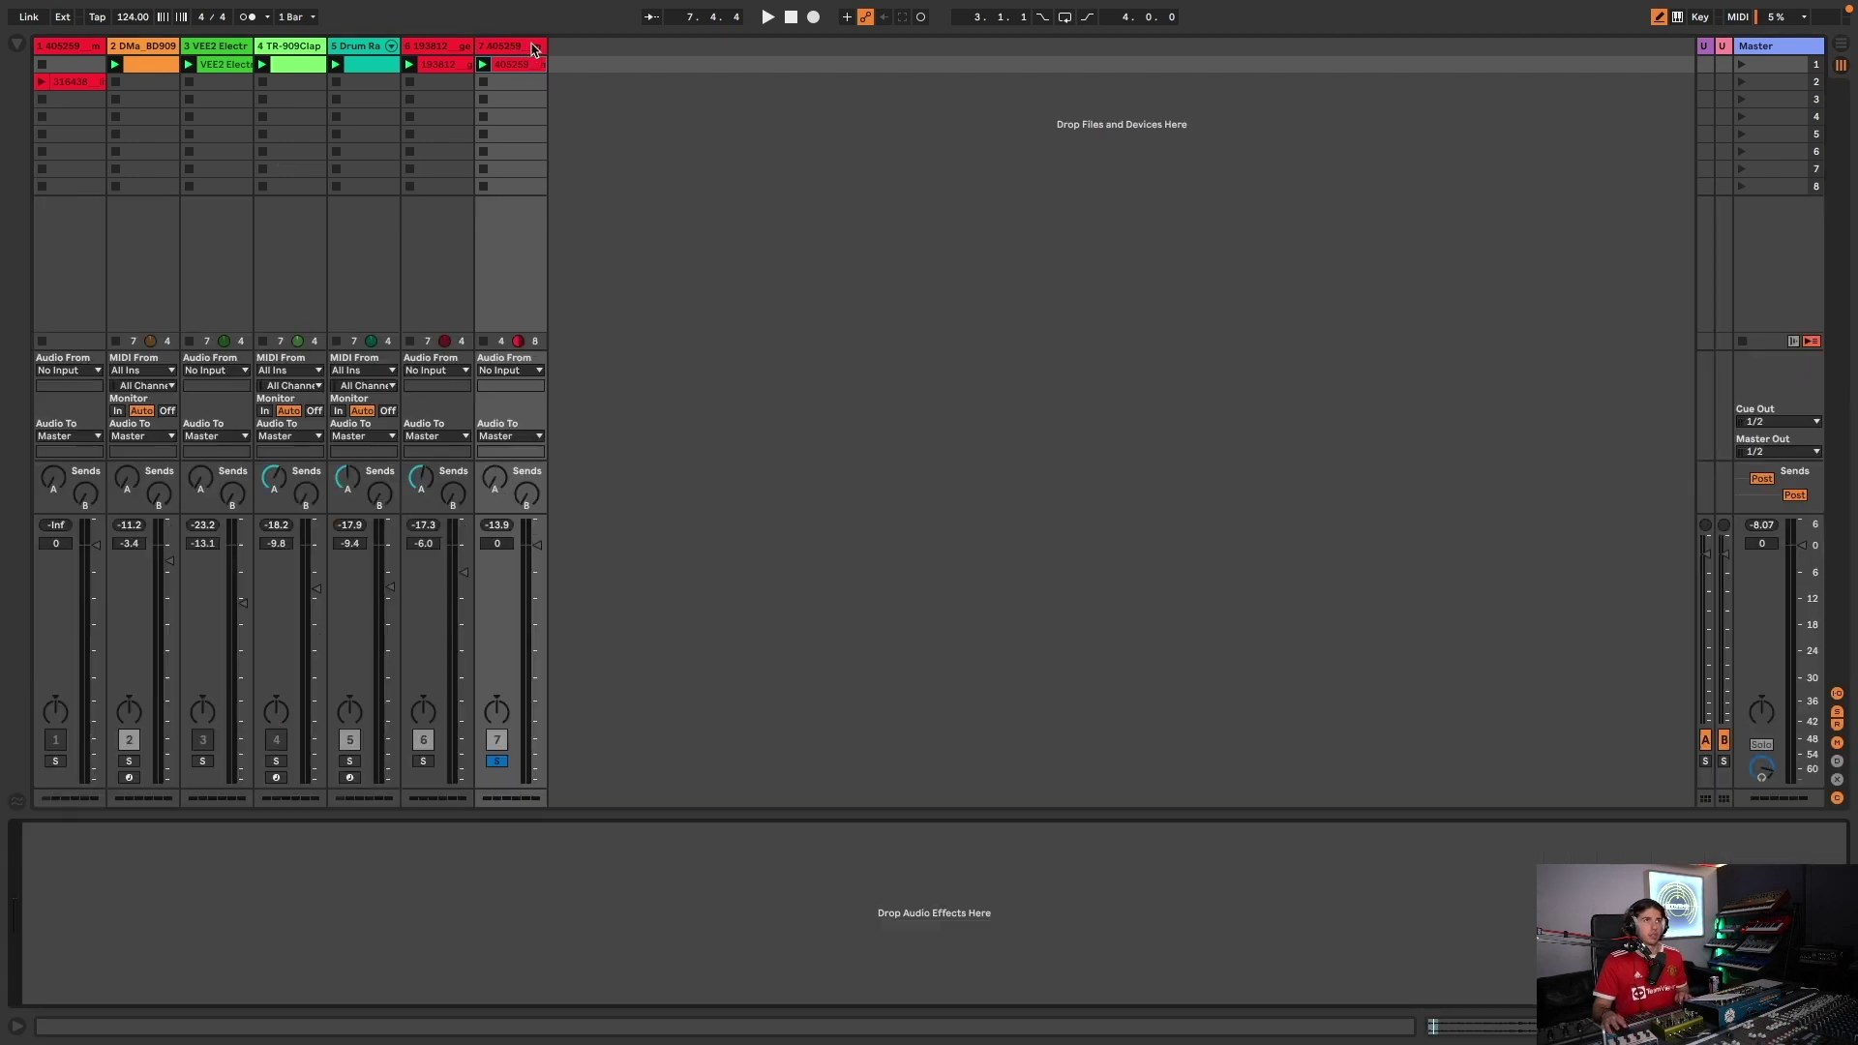
key("ctrl+f")
type("gate")
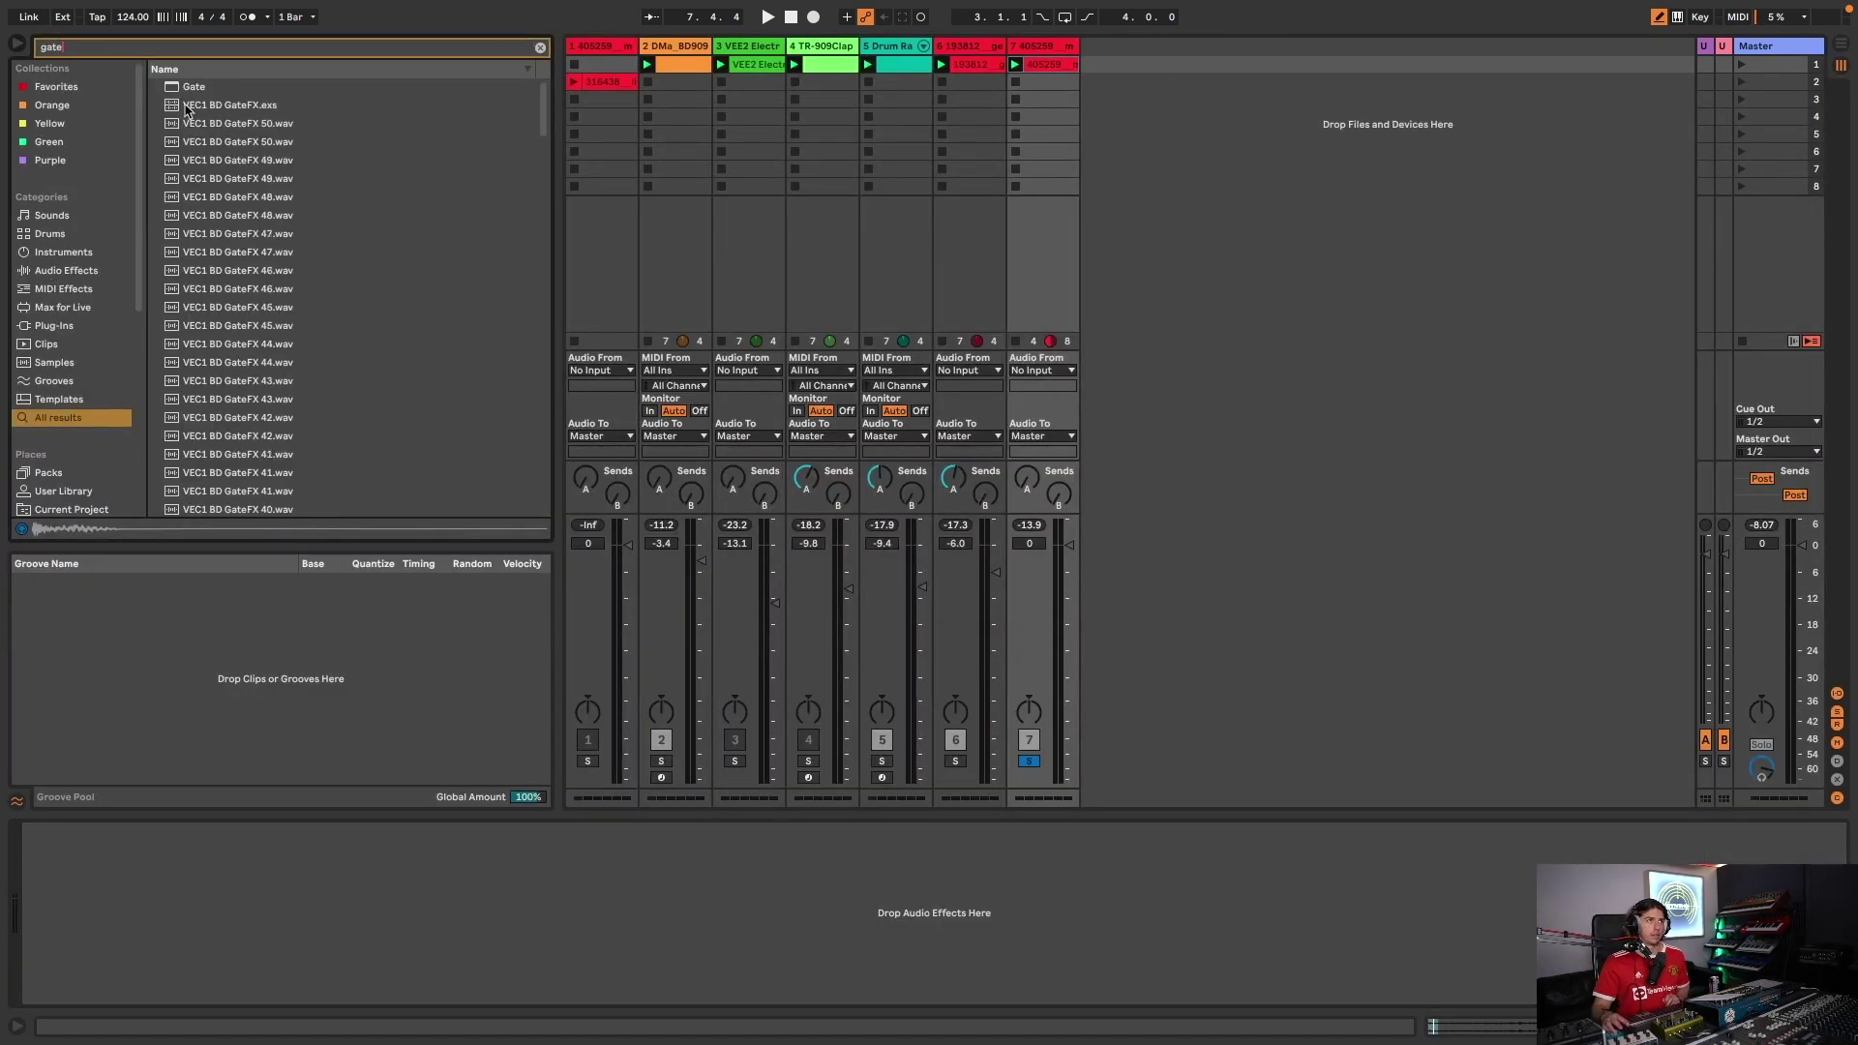
double_click(194, 86)
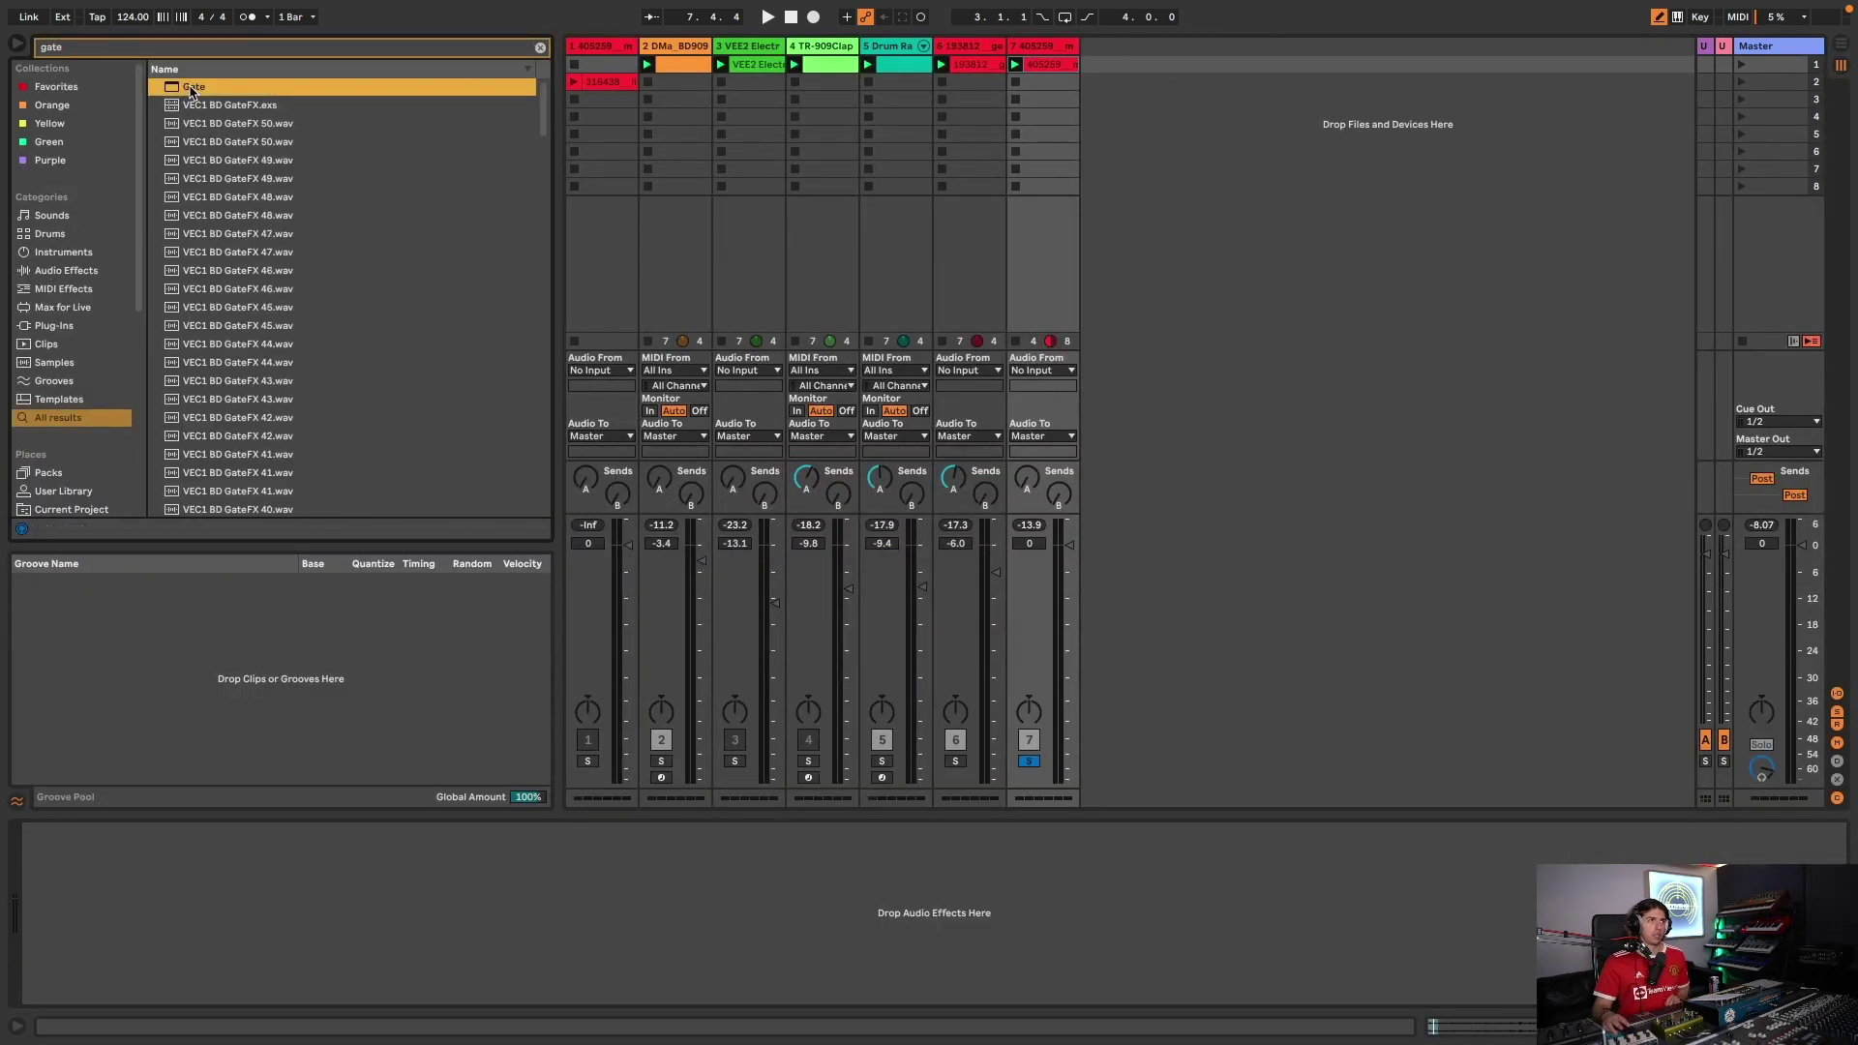
- Set the Gate's threshold to -35.9 dB while the soloed vocal plays
key("space")
left_click_drag(50, 868, 50, 895)
left_click_drag(50, 868, 50, 896)
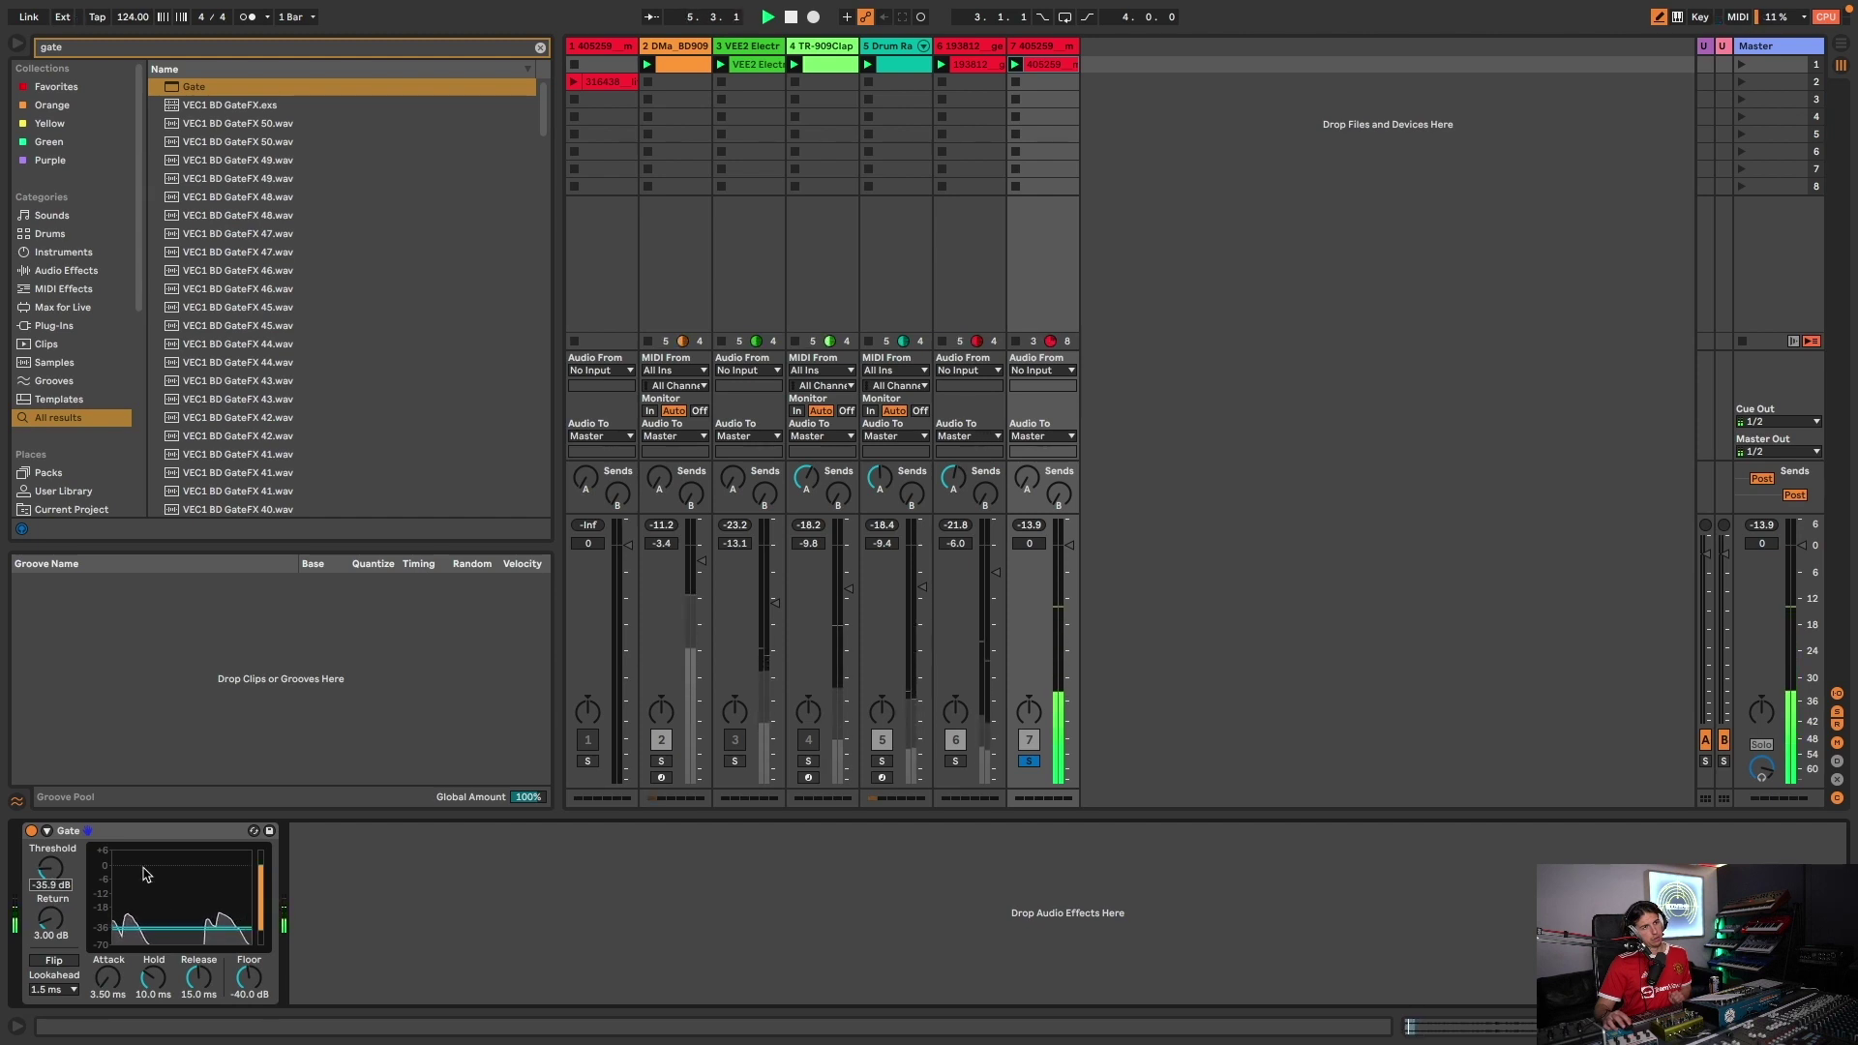
- Unsolo the vocal and hear it with tracks 3 and 4 temporarily unmuted, setting track 3 to -15.0 dB and raising track 4's send A
left_click(1030, 762)
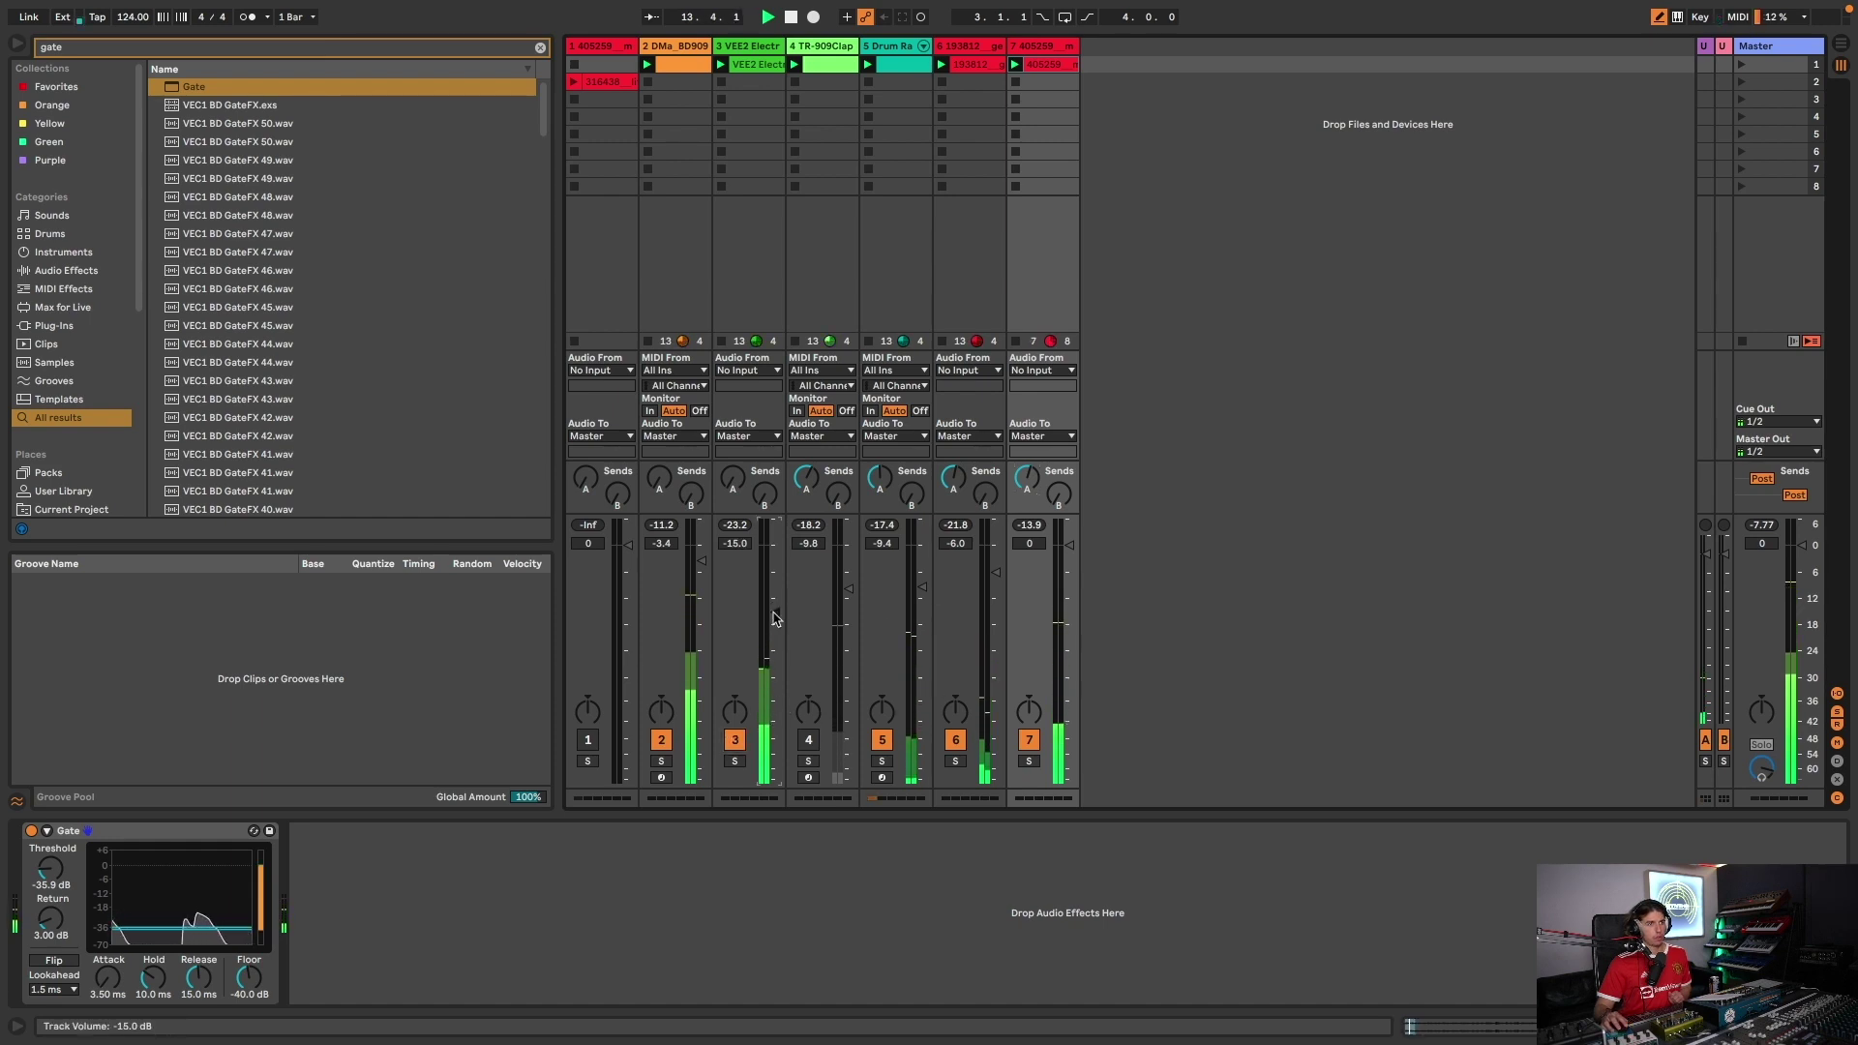
left_click_drag(817, 482, 817, 455)
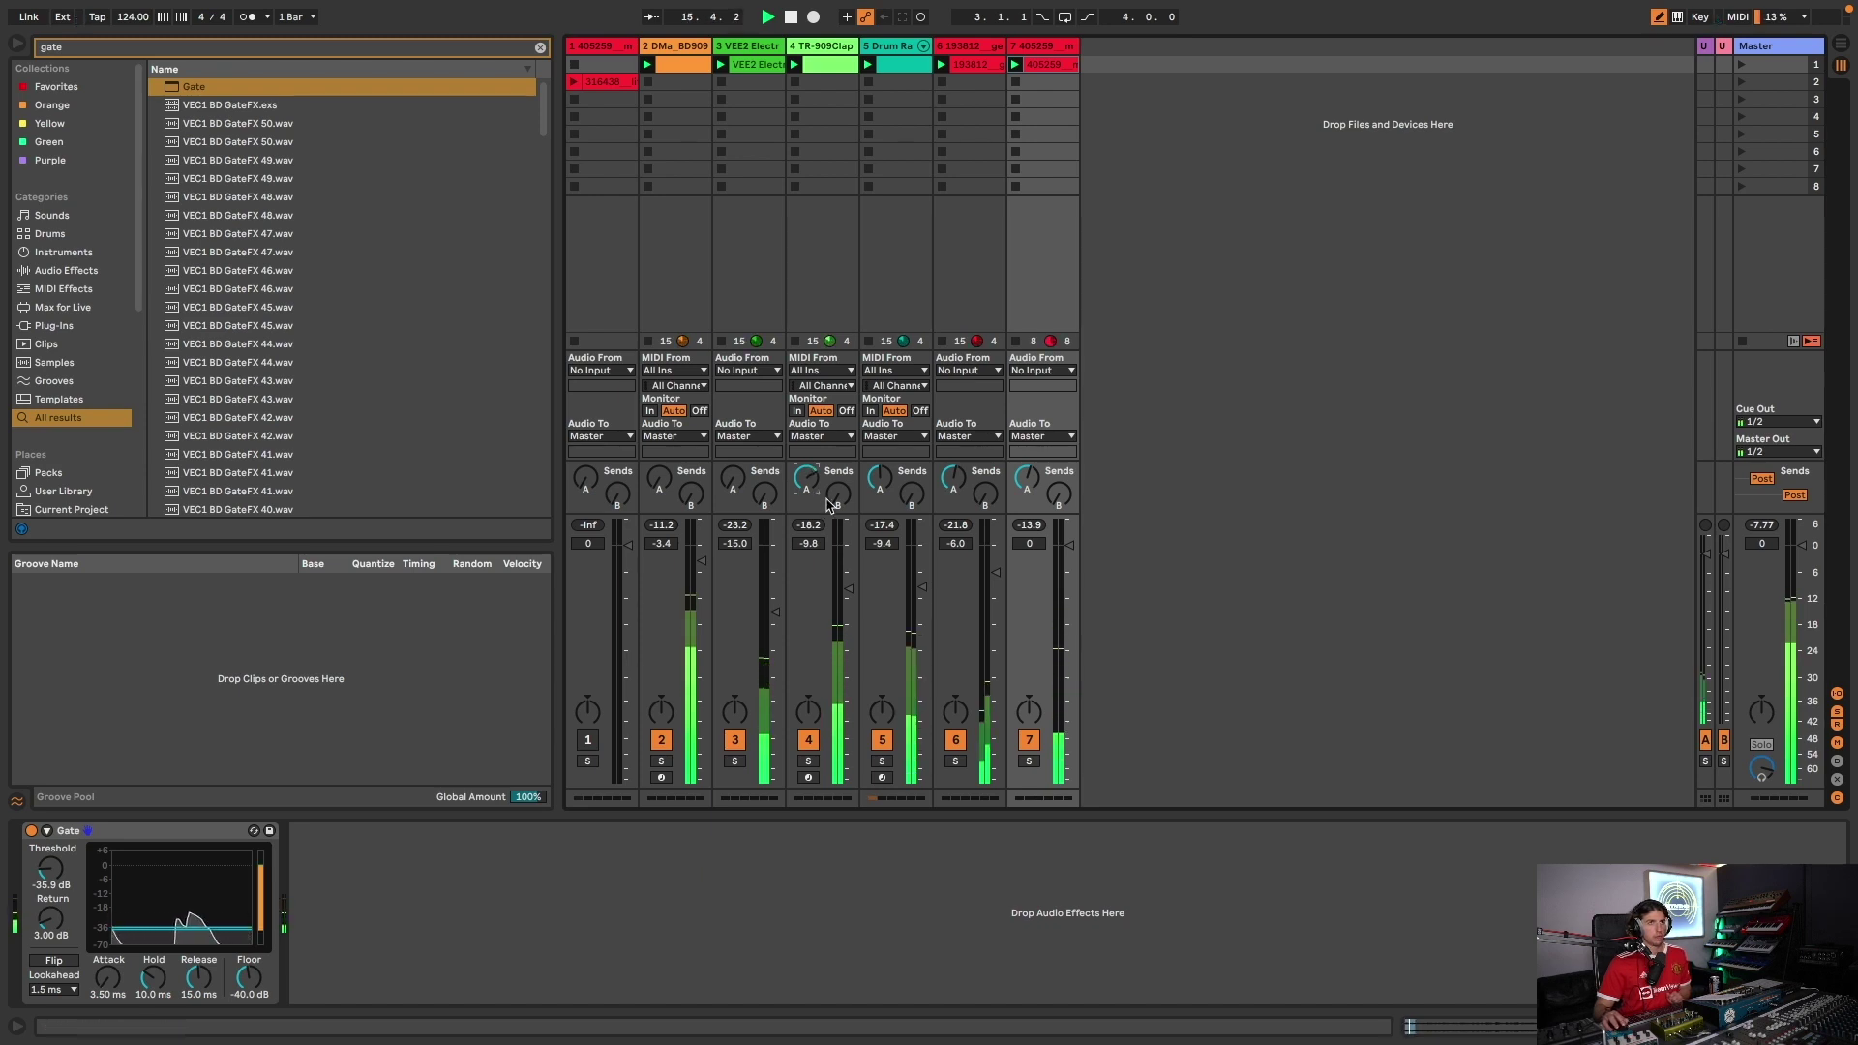
left_click(735, 740)
left_click(808, 739)
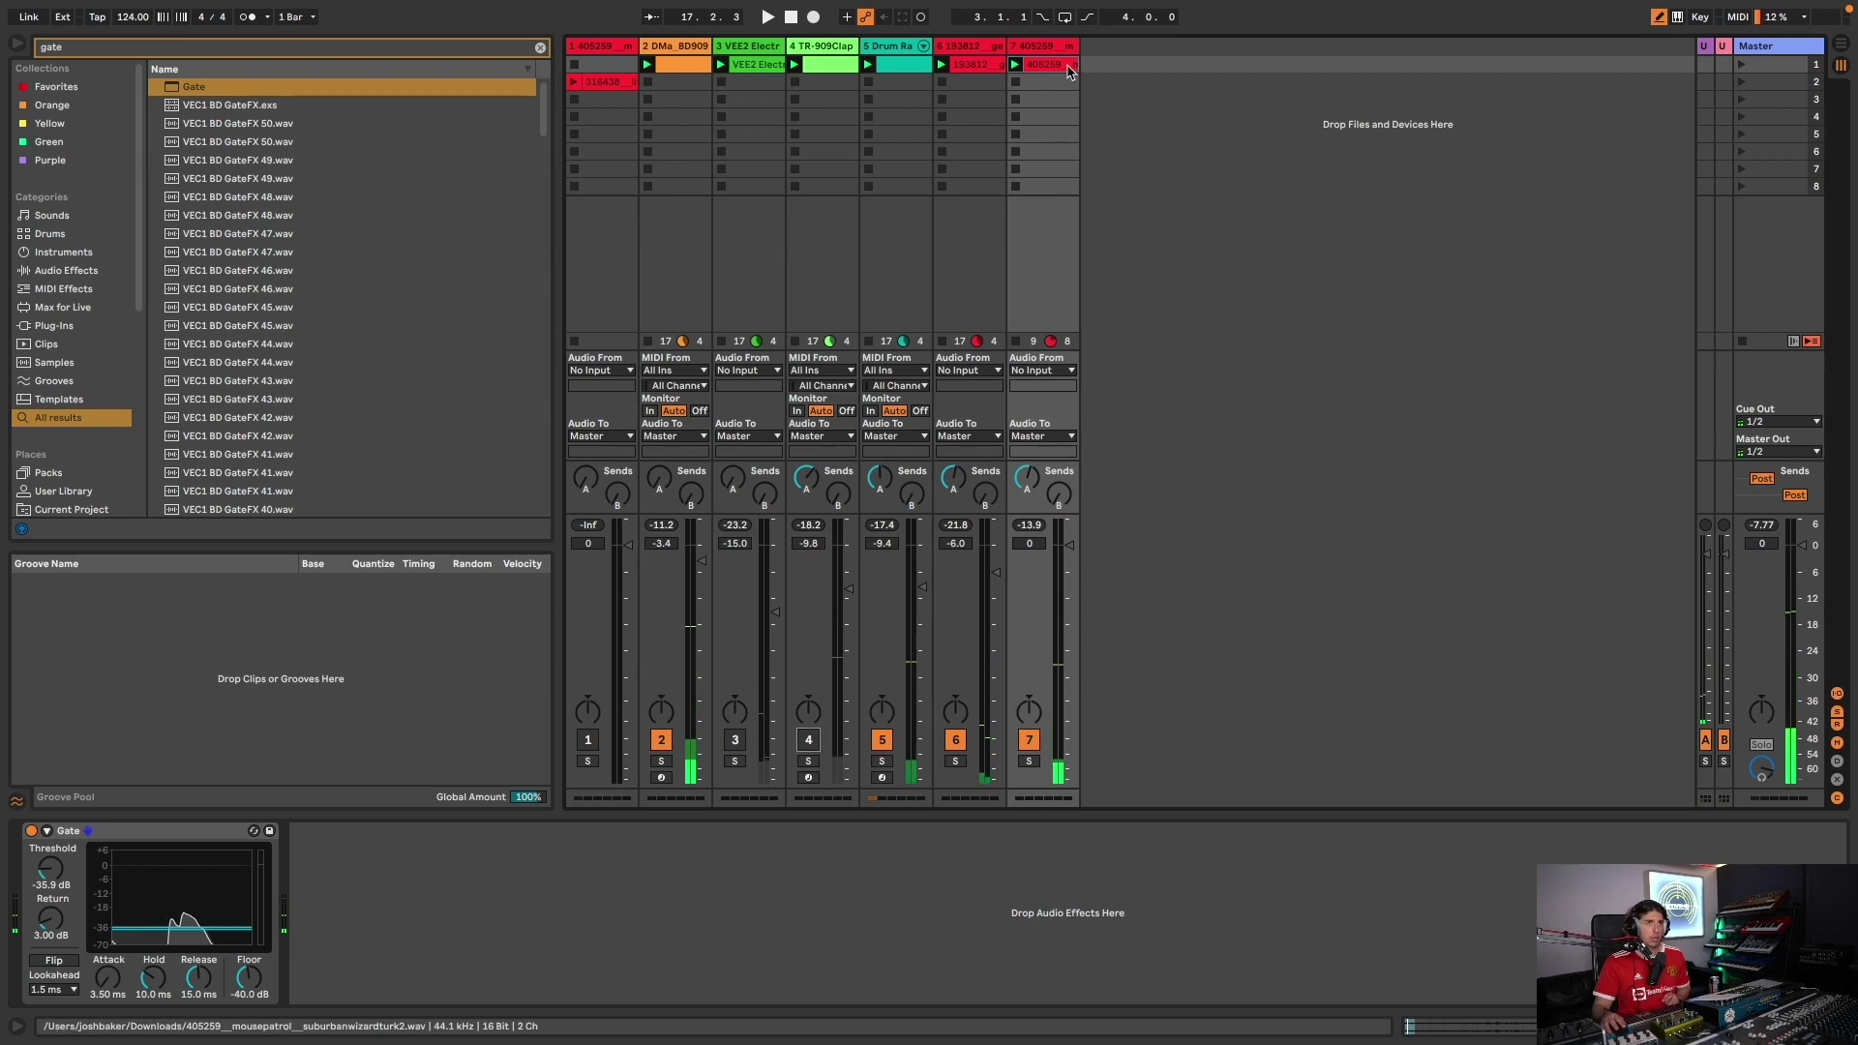
- Transpose the clip on track 7 down to -6 semitones, auditioning the pitch against the groove
double_click(1052, 64)
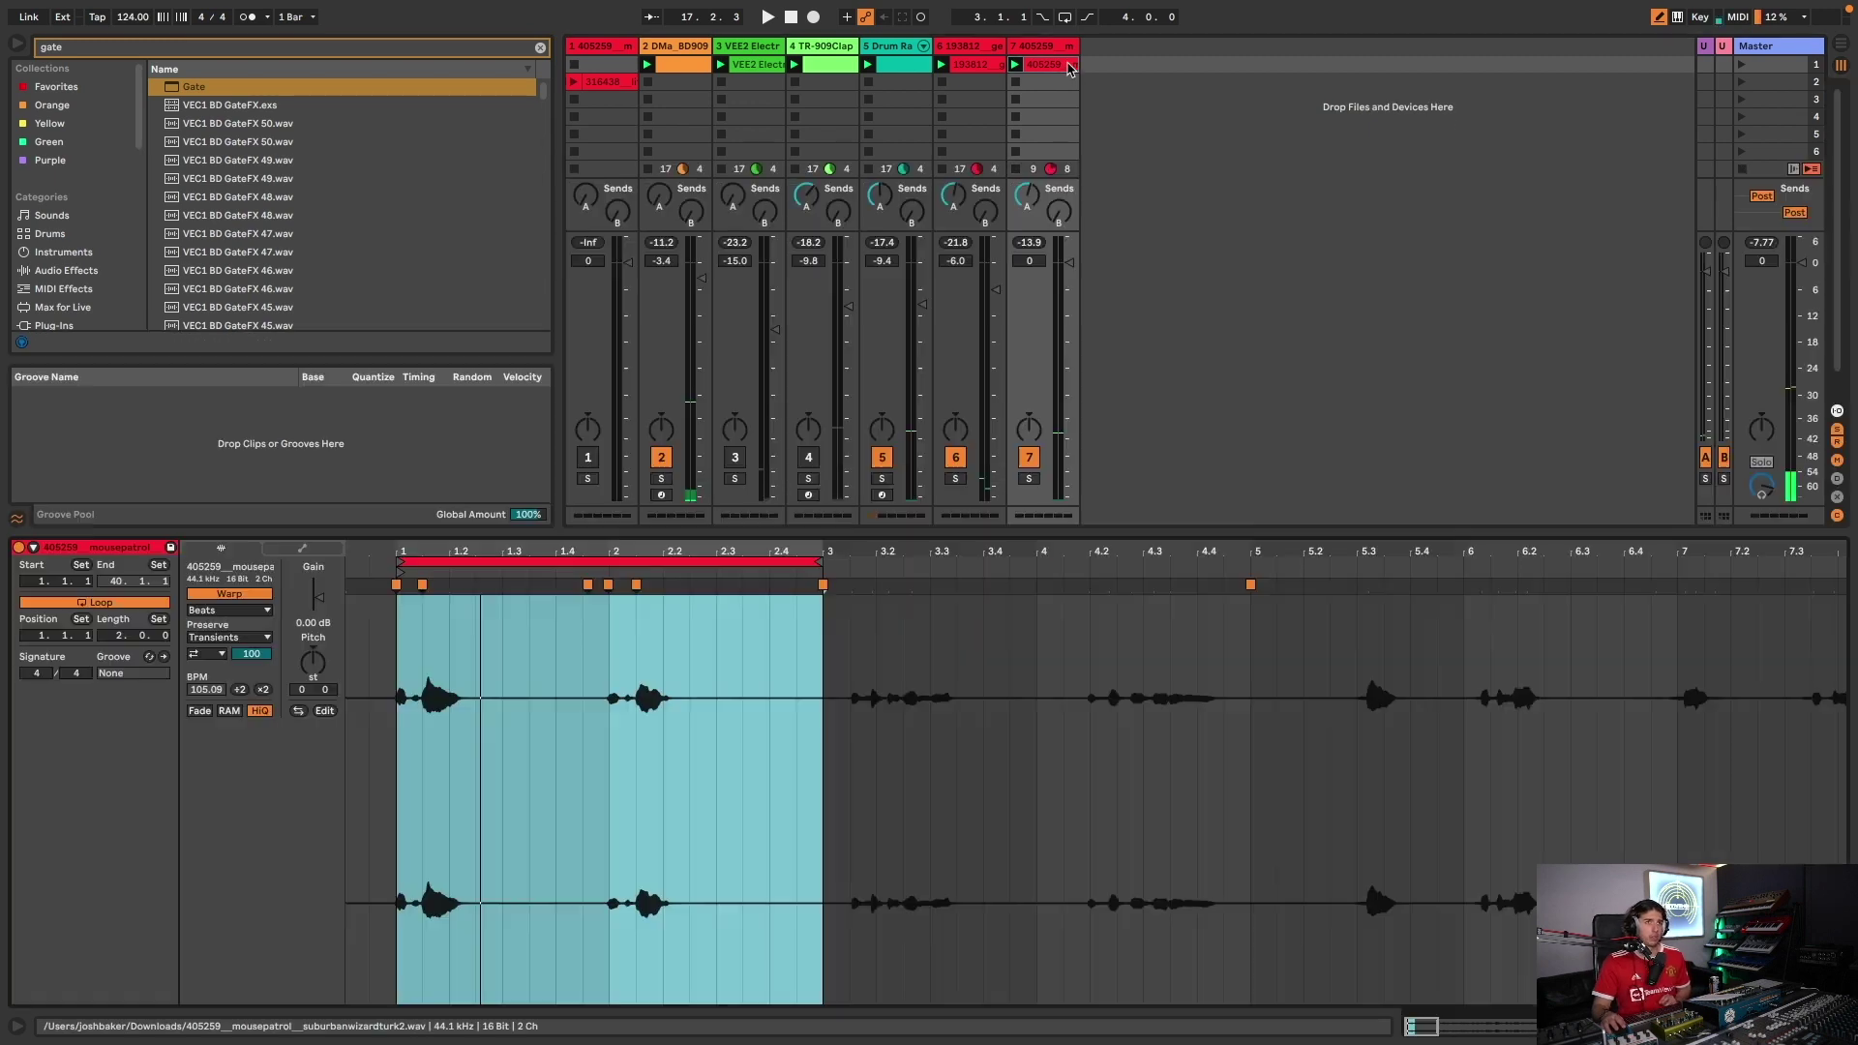
left_click(315, 675)
key("space")
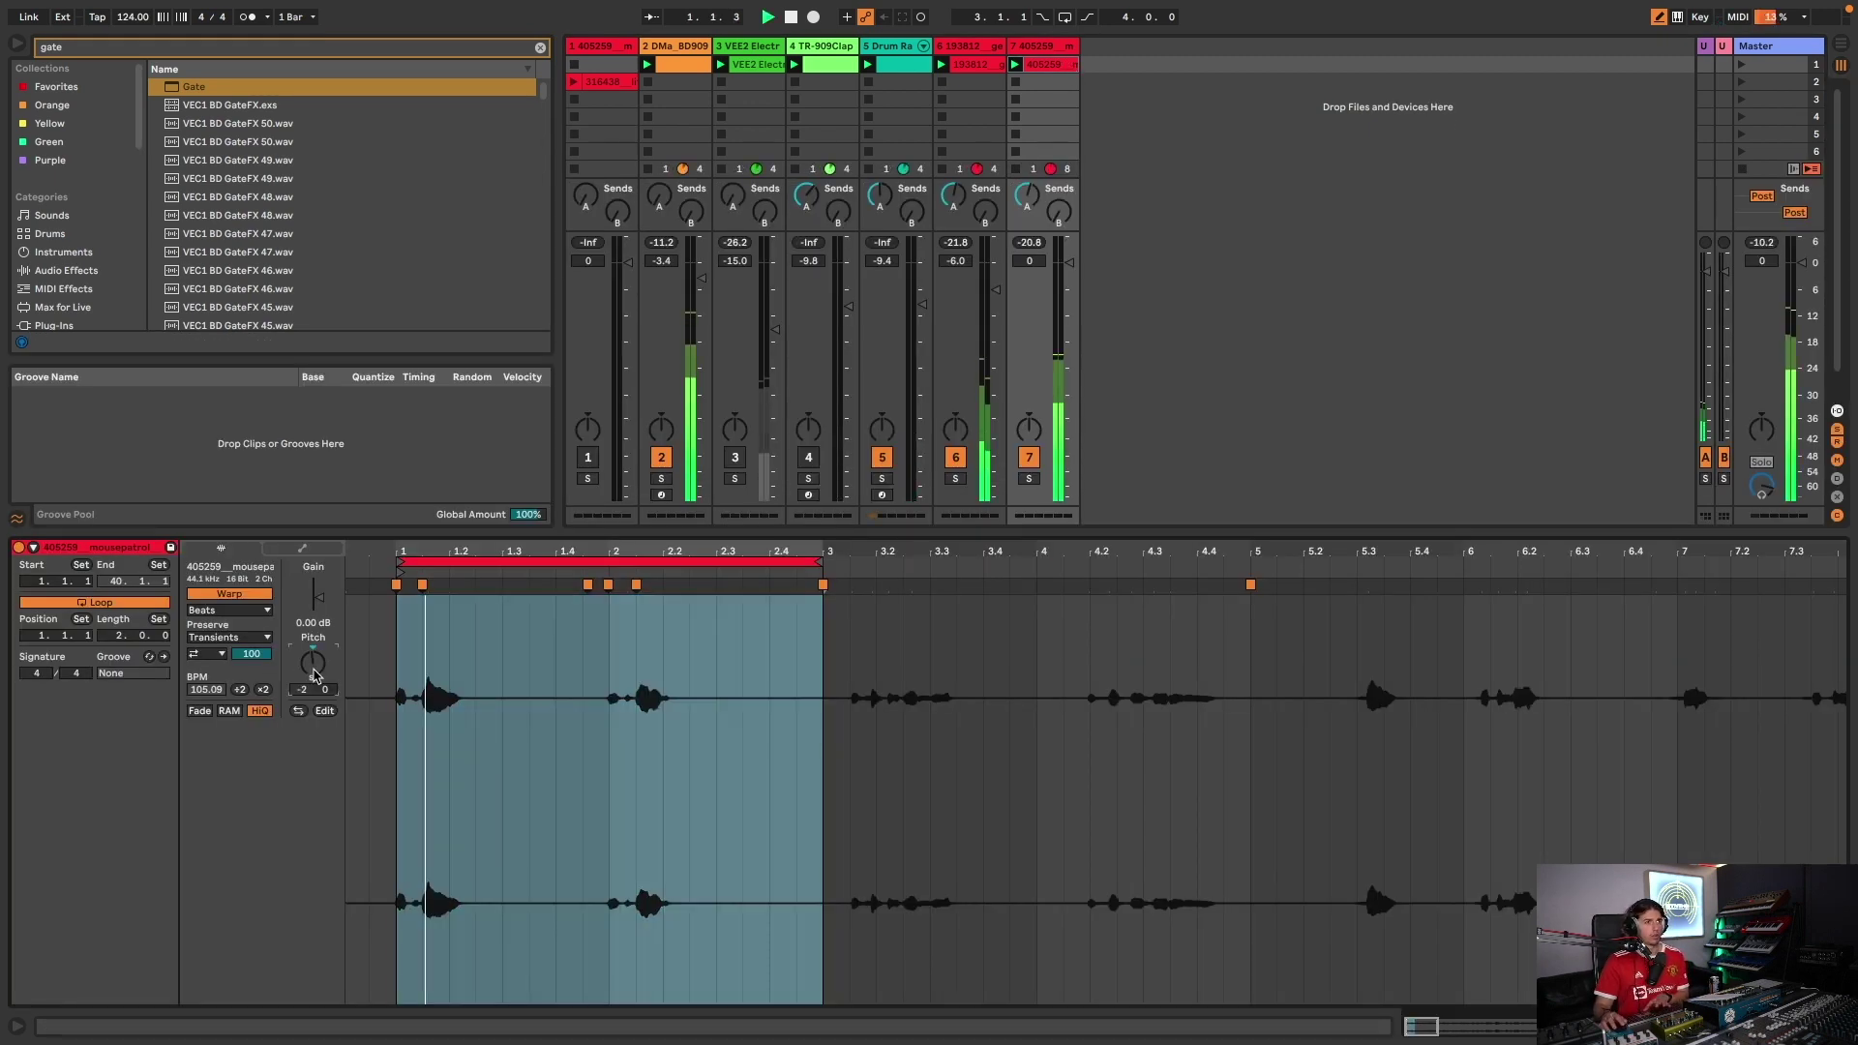
key("space")
left_click_drag(315, 674, 314, 682)
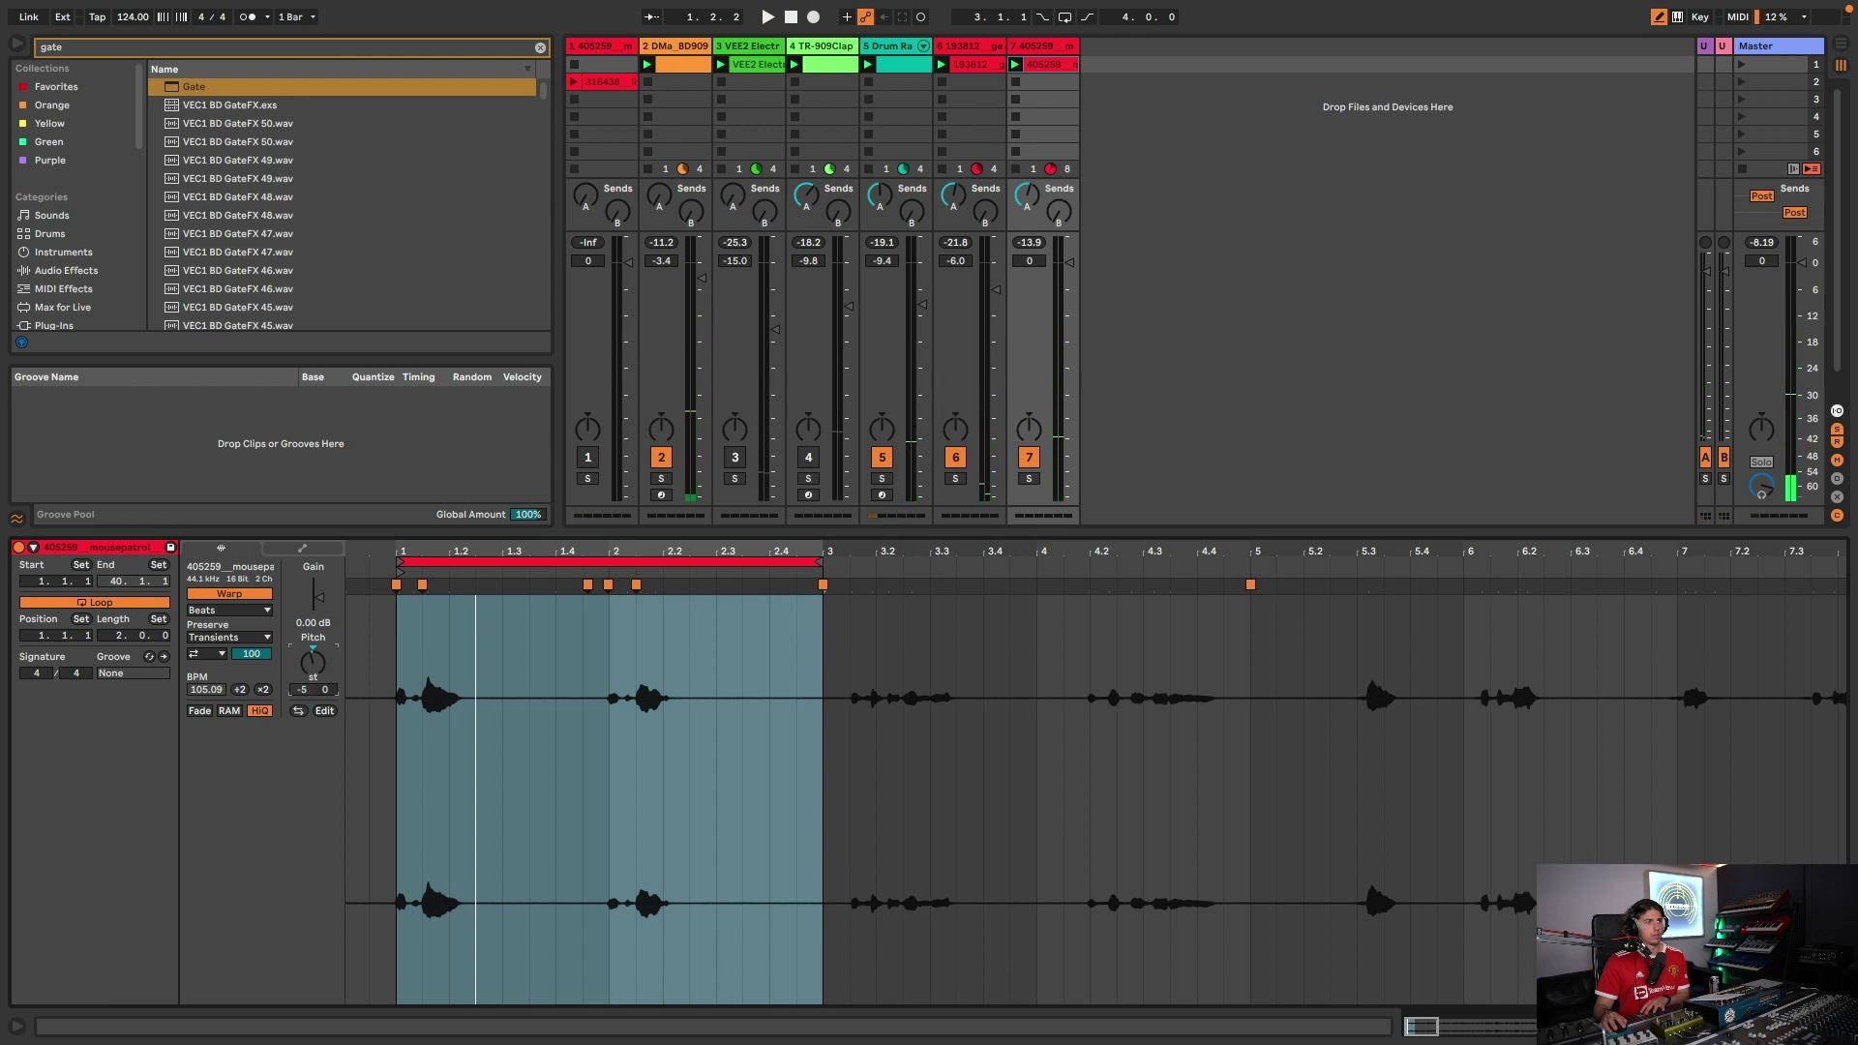
key("space")
key("space")
key("space")
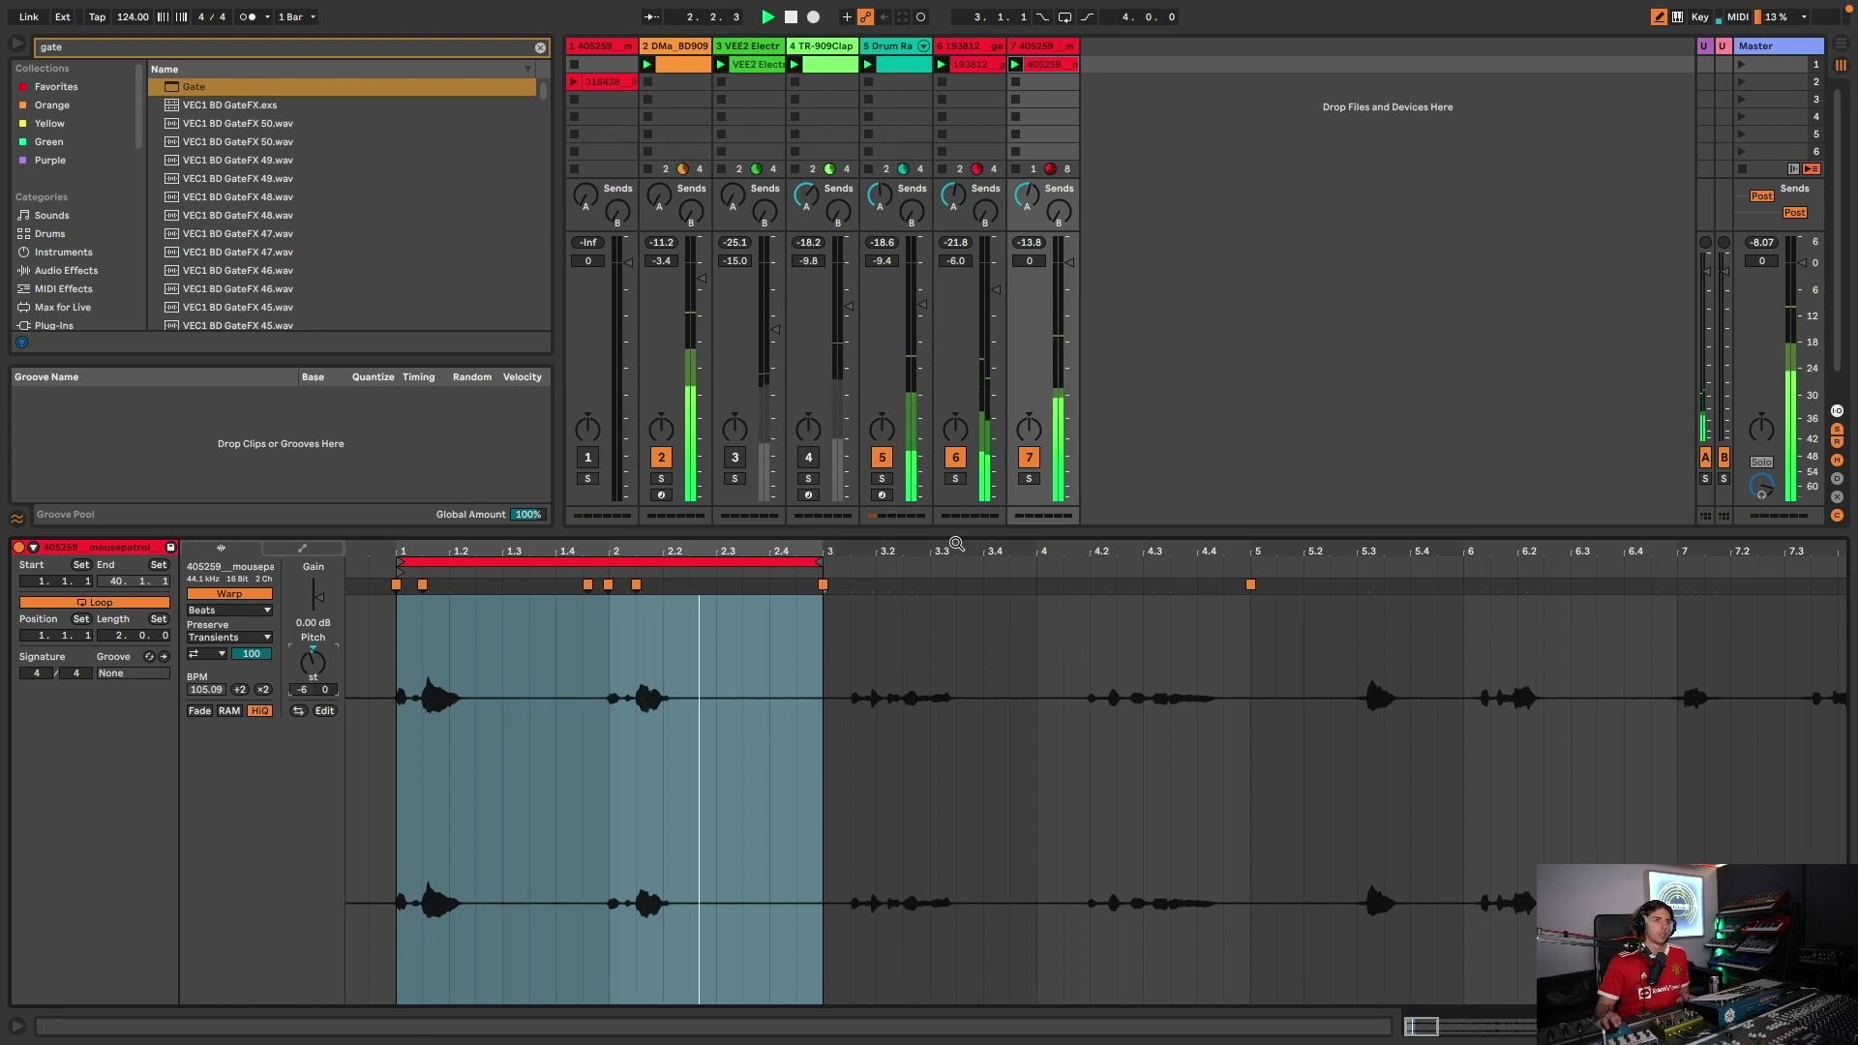
- Stop playback and rename track 6 as TEXTURE1 and track 7 as VOX HOOK
double_click(1056, 44)
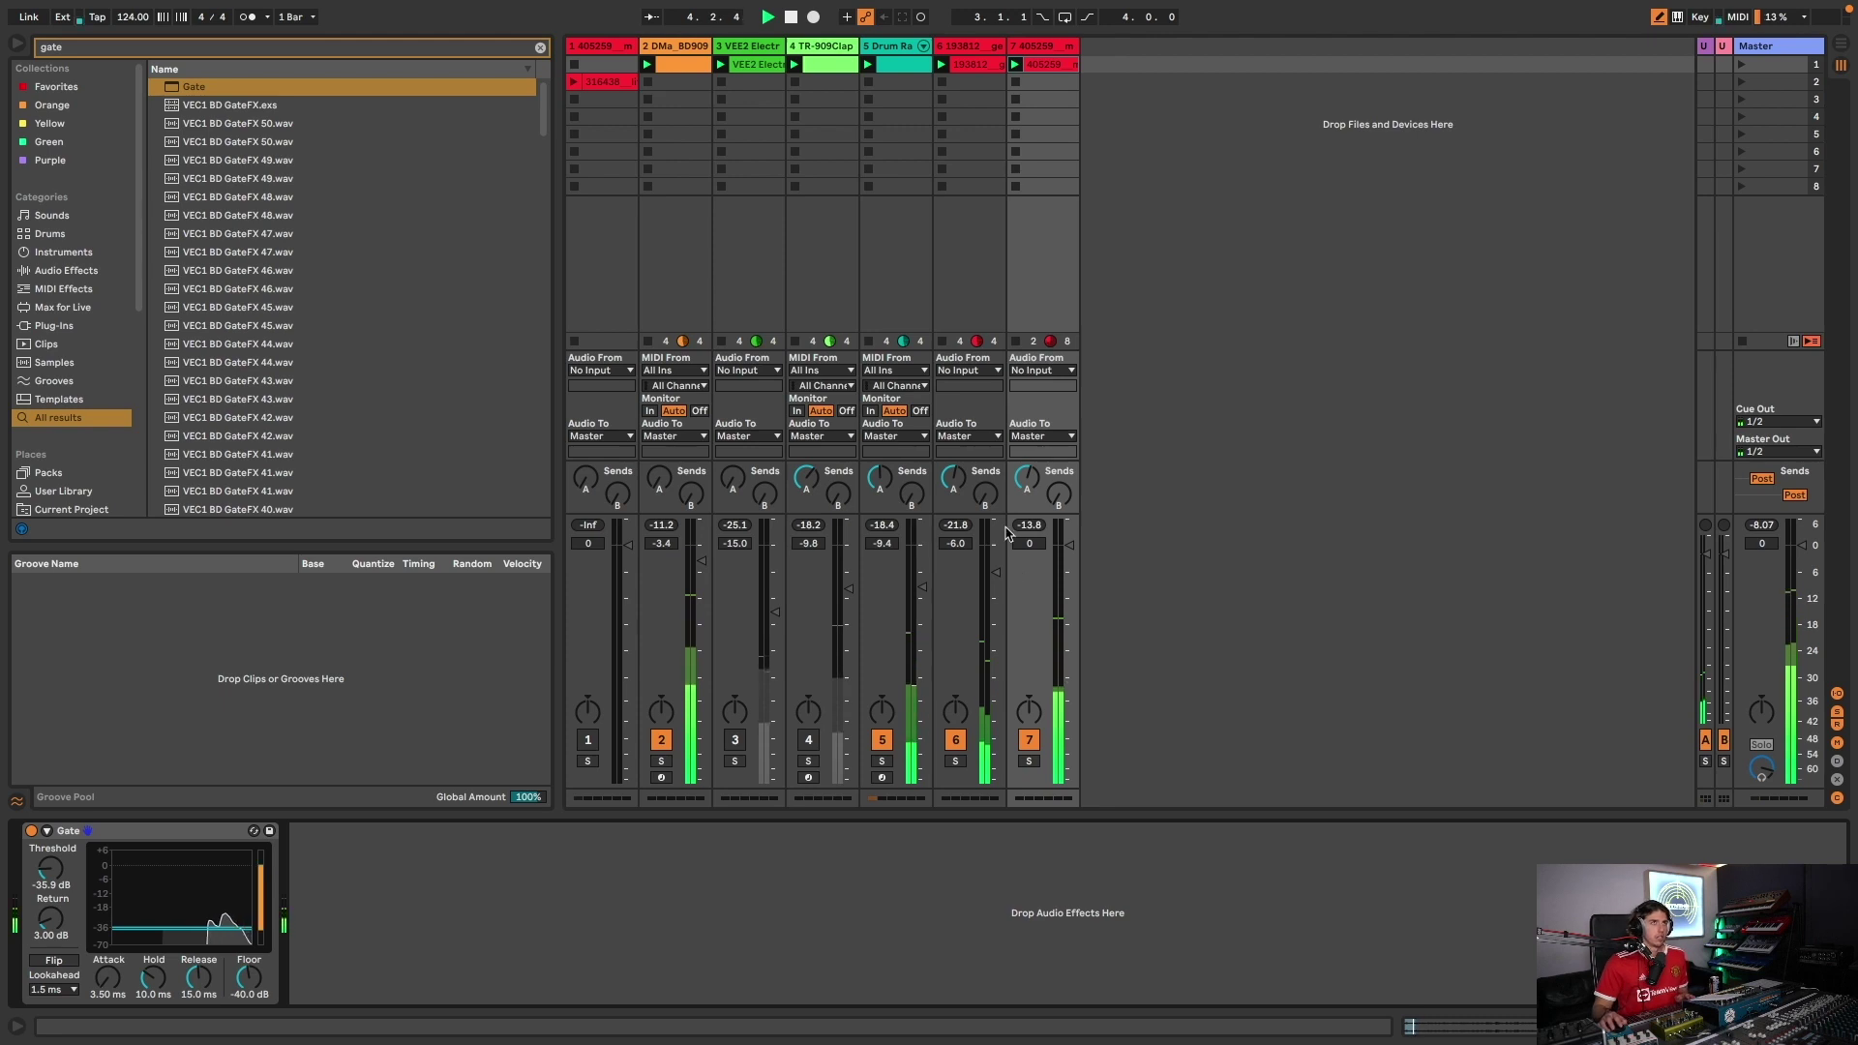
key("space")
left_click(972, 47)
left_click(972, 48)
key("super+r")
type("TEXTURE1")
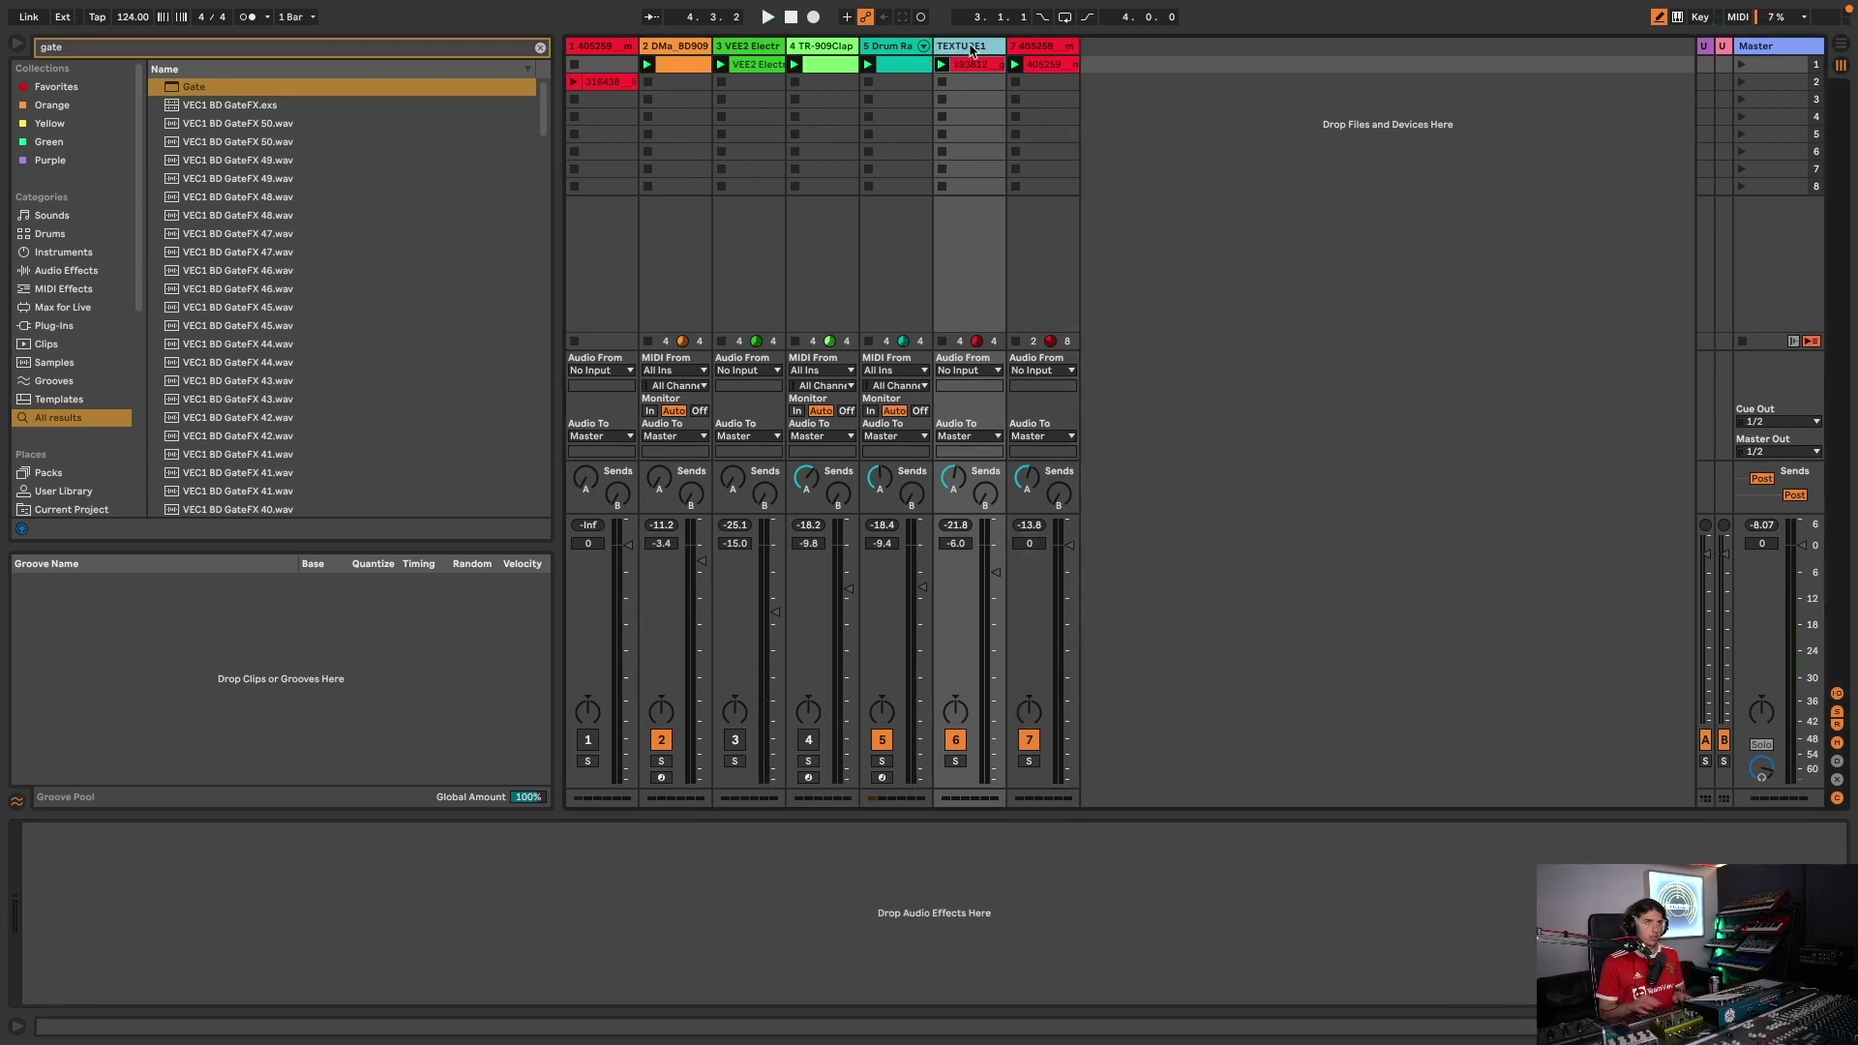
left_click(1040, 46)
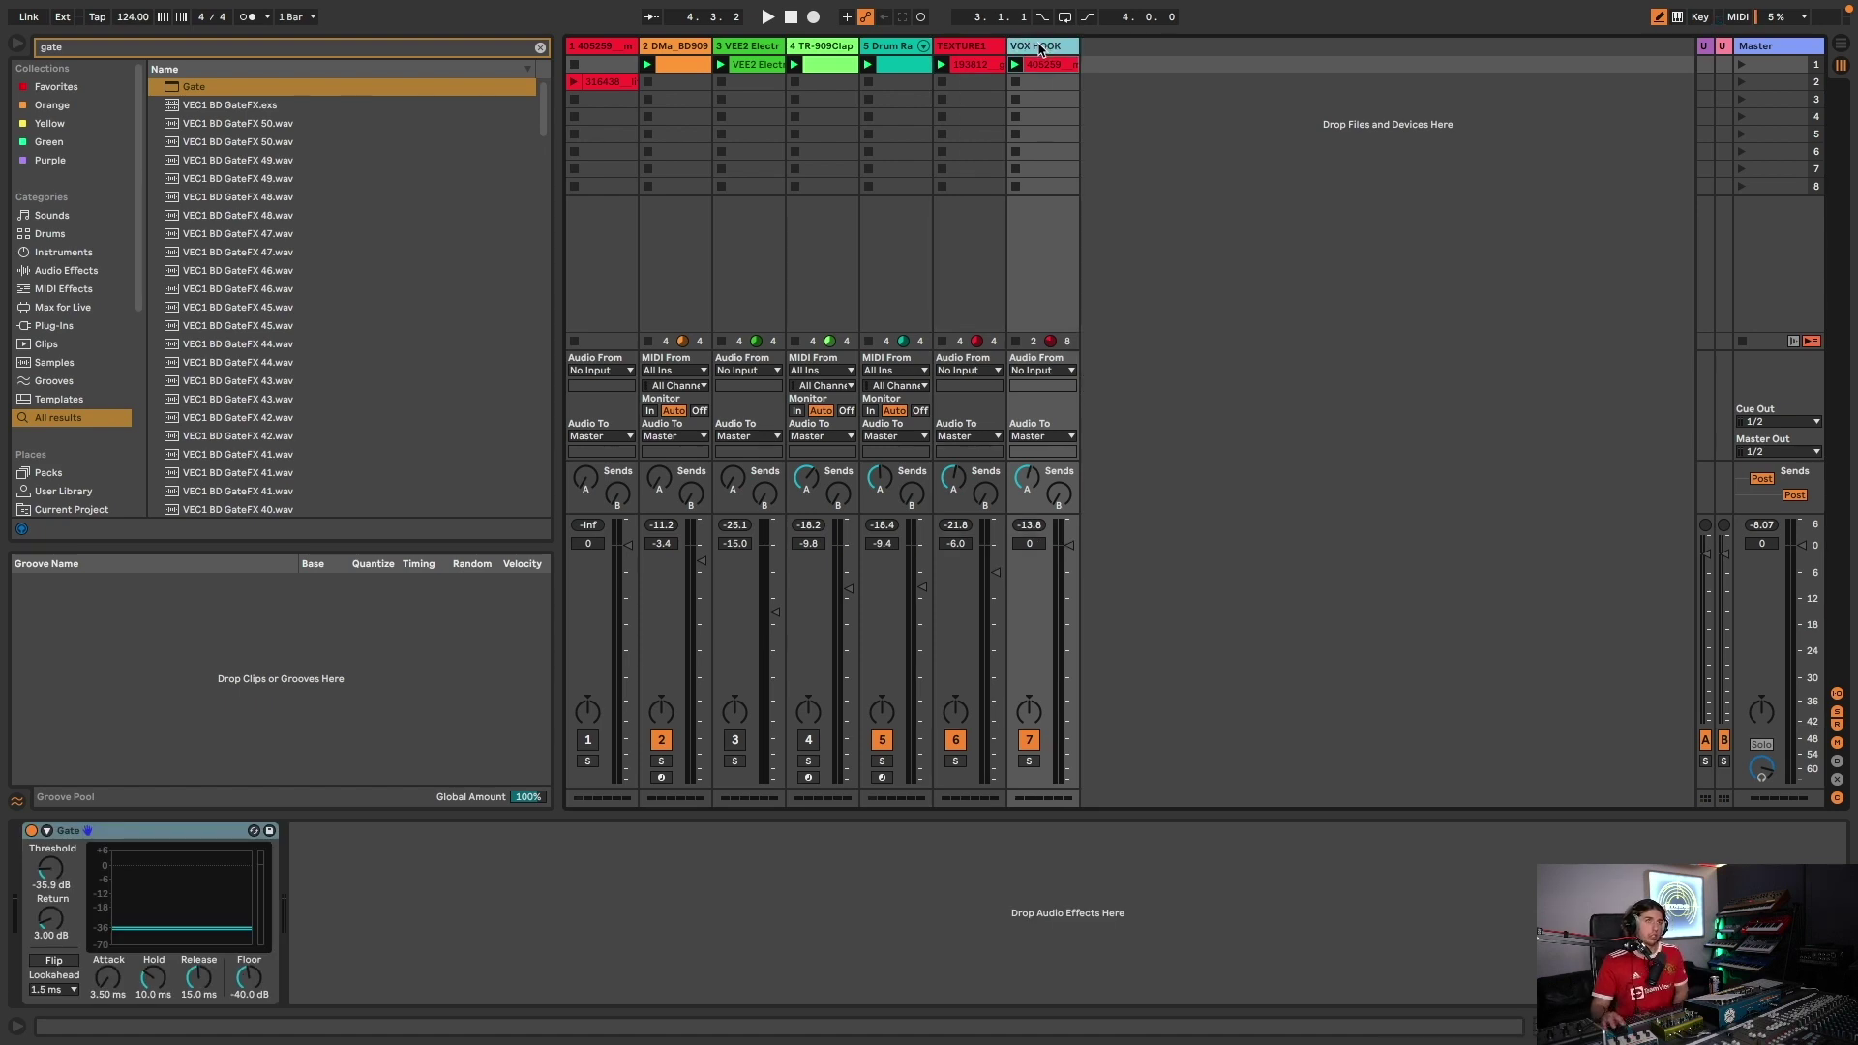
- Duplicate the TEXTURE1 track and solo the copy on track 7
left_click(994, 49)
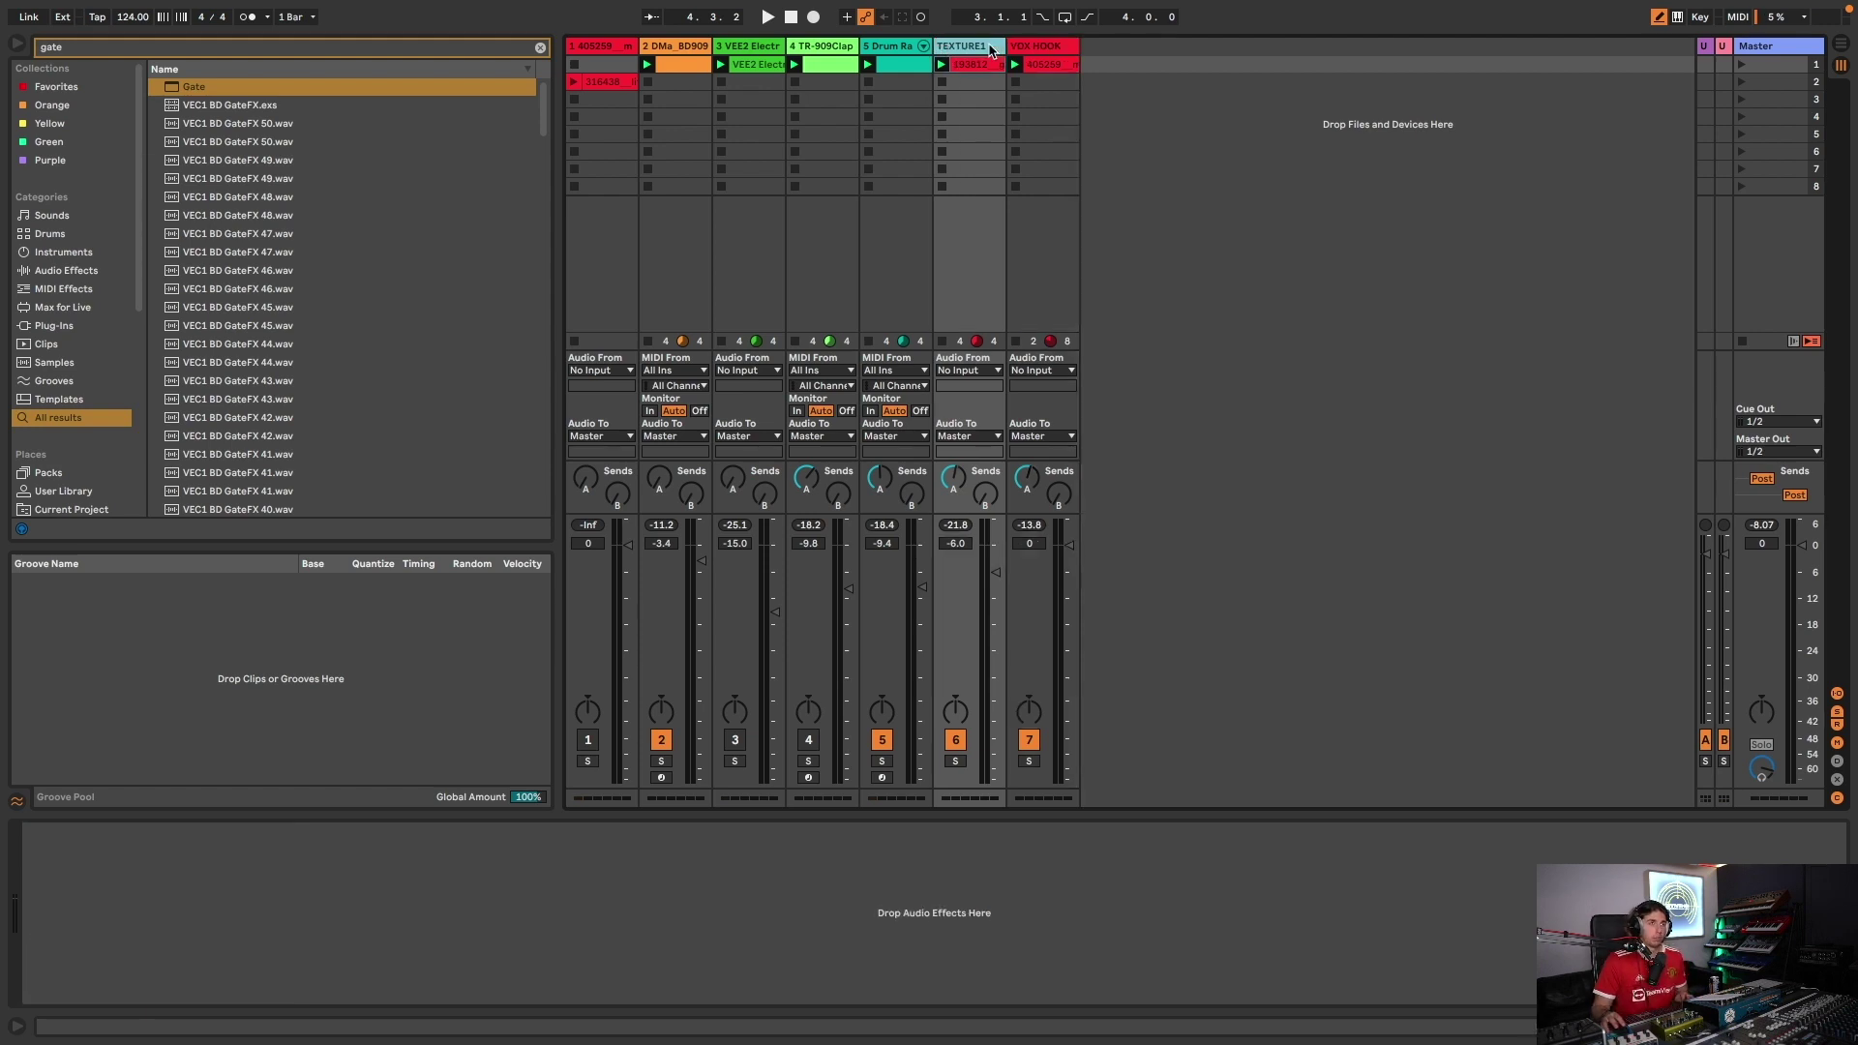
key("ctrl+d")
key("space")
key("space")
left_click(1029, 761)
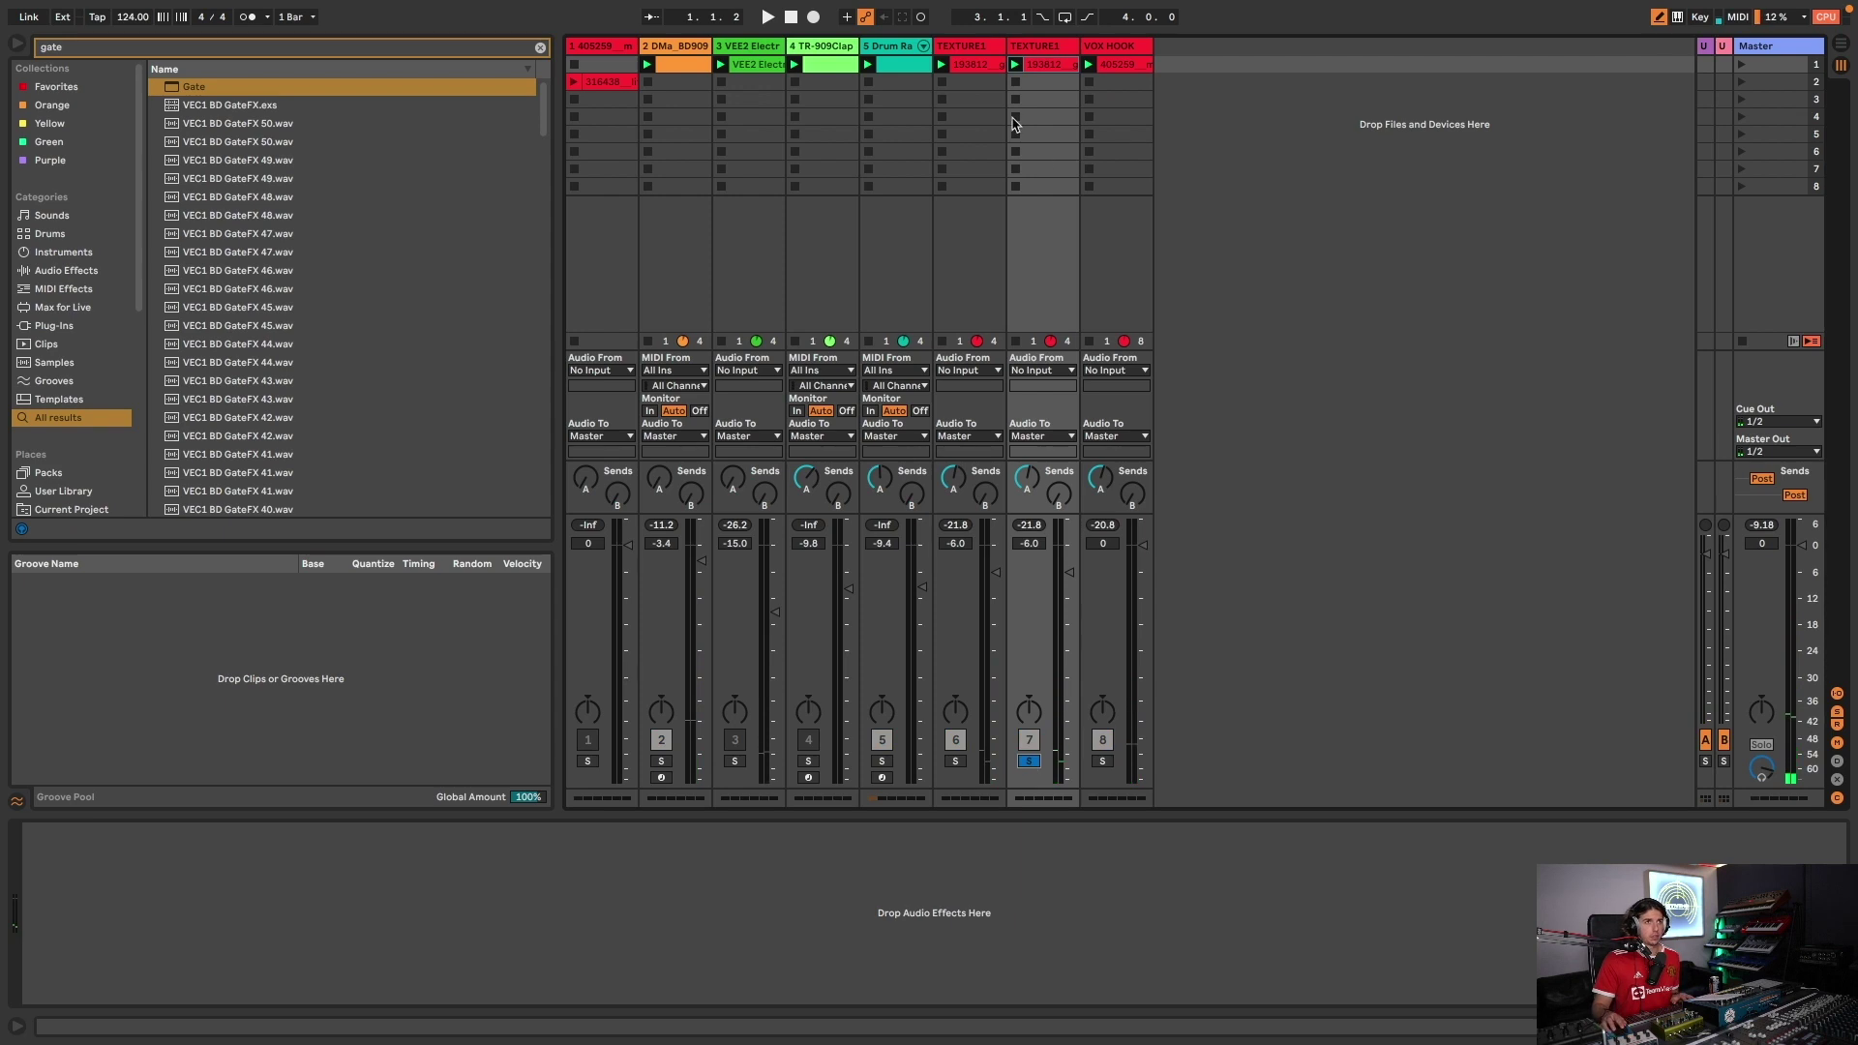
key("ctrl+f")
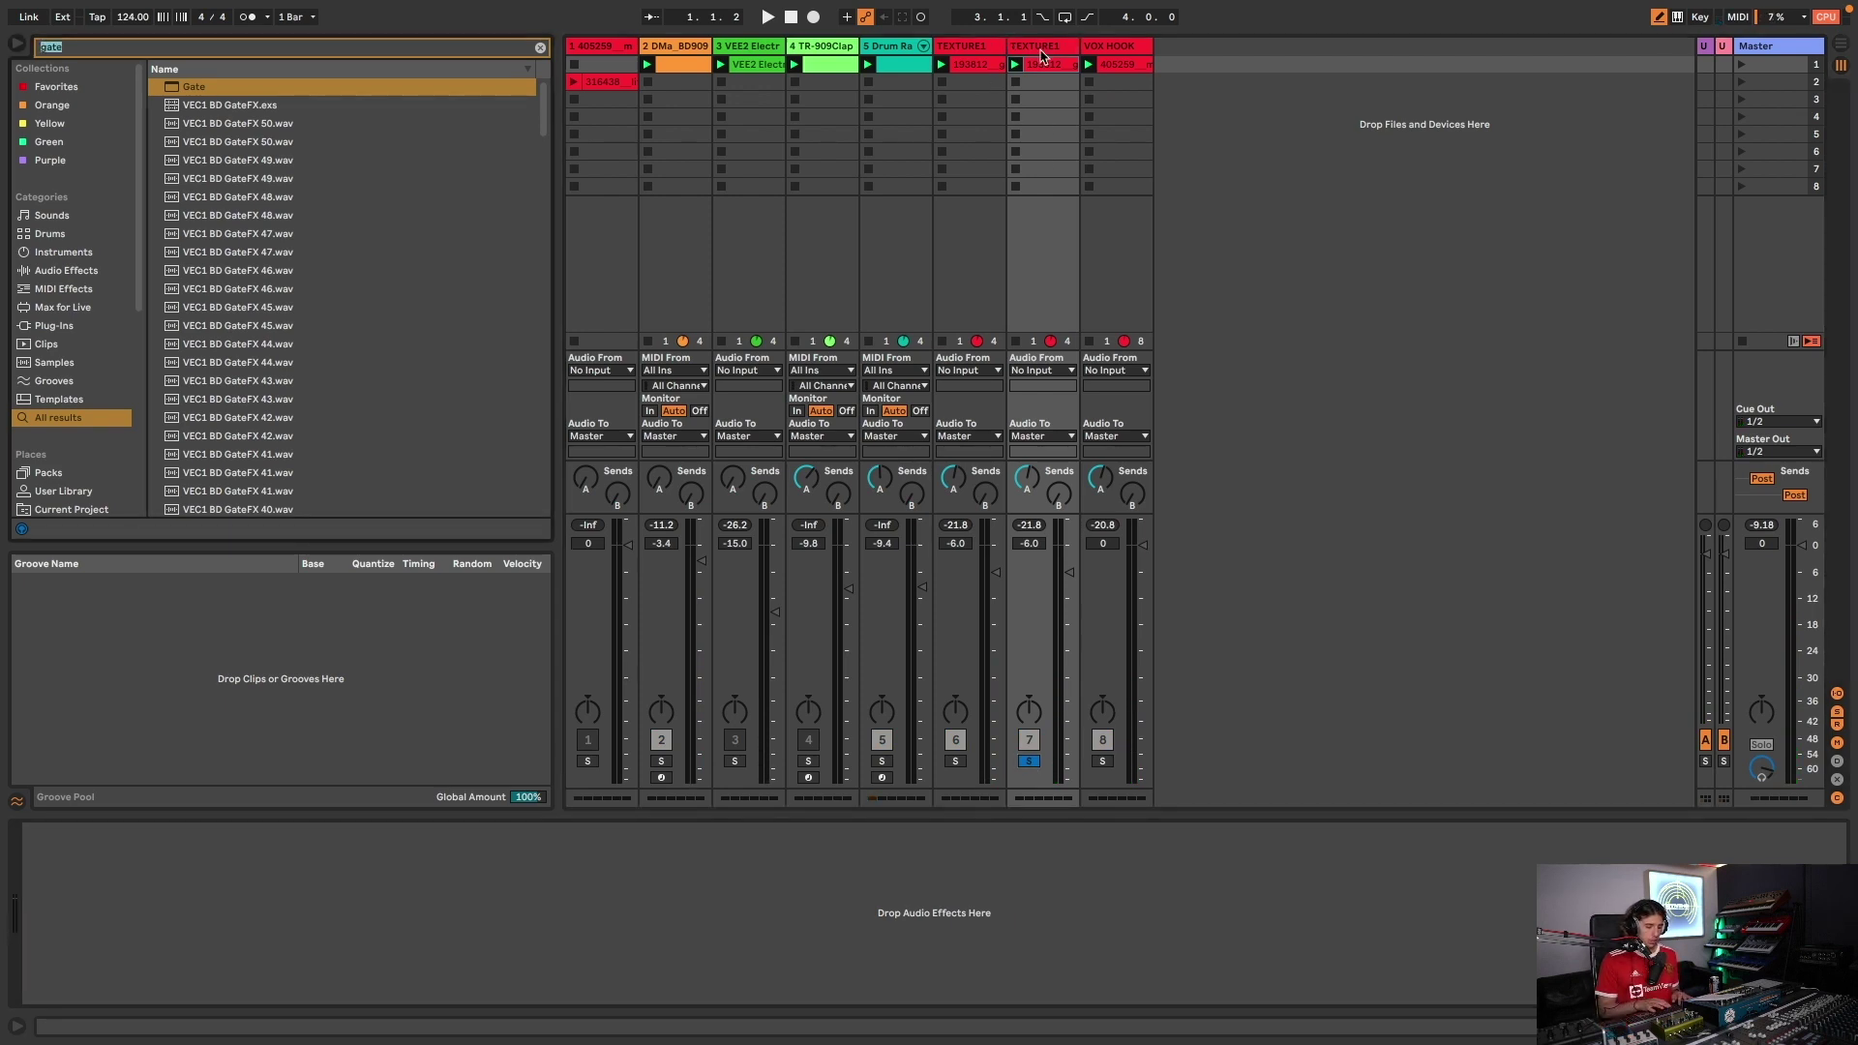
type("ech")
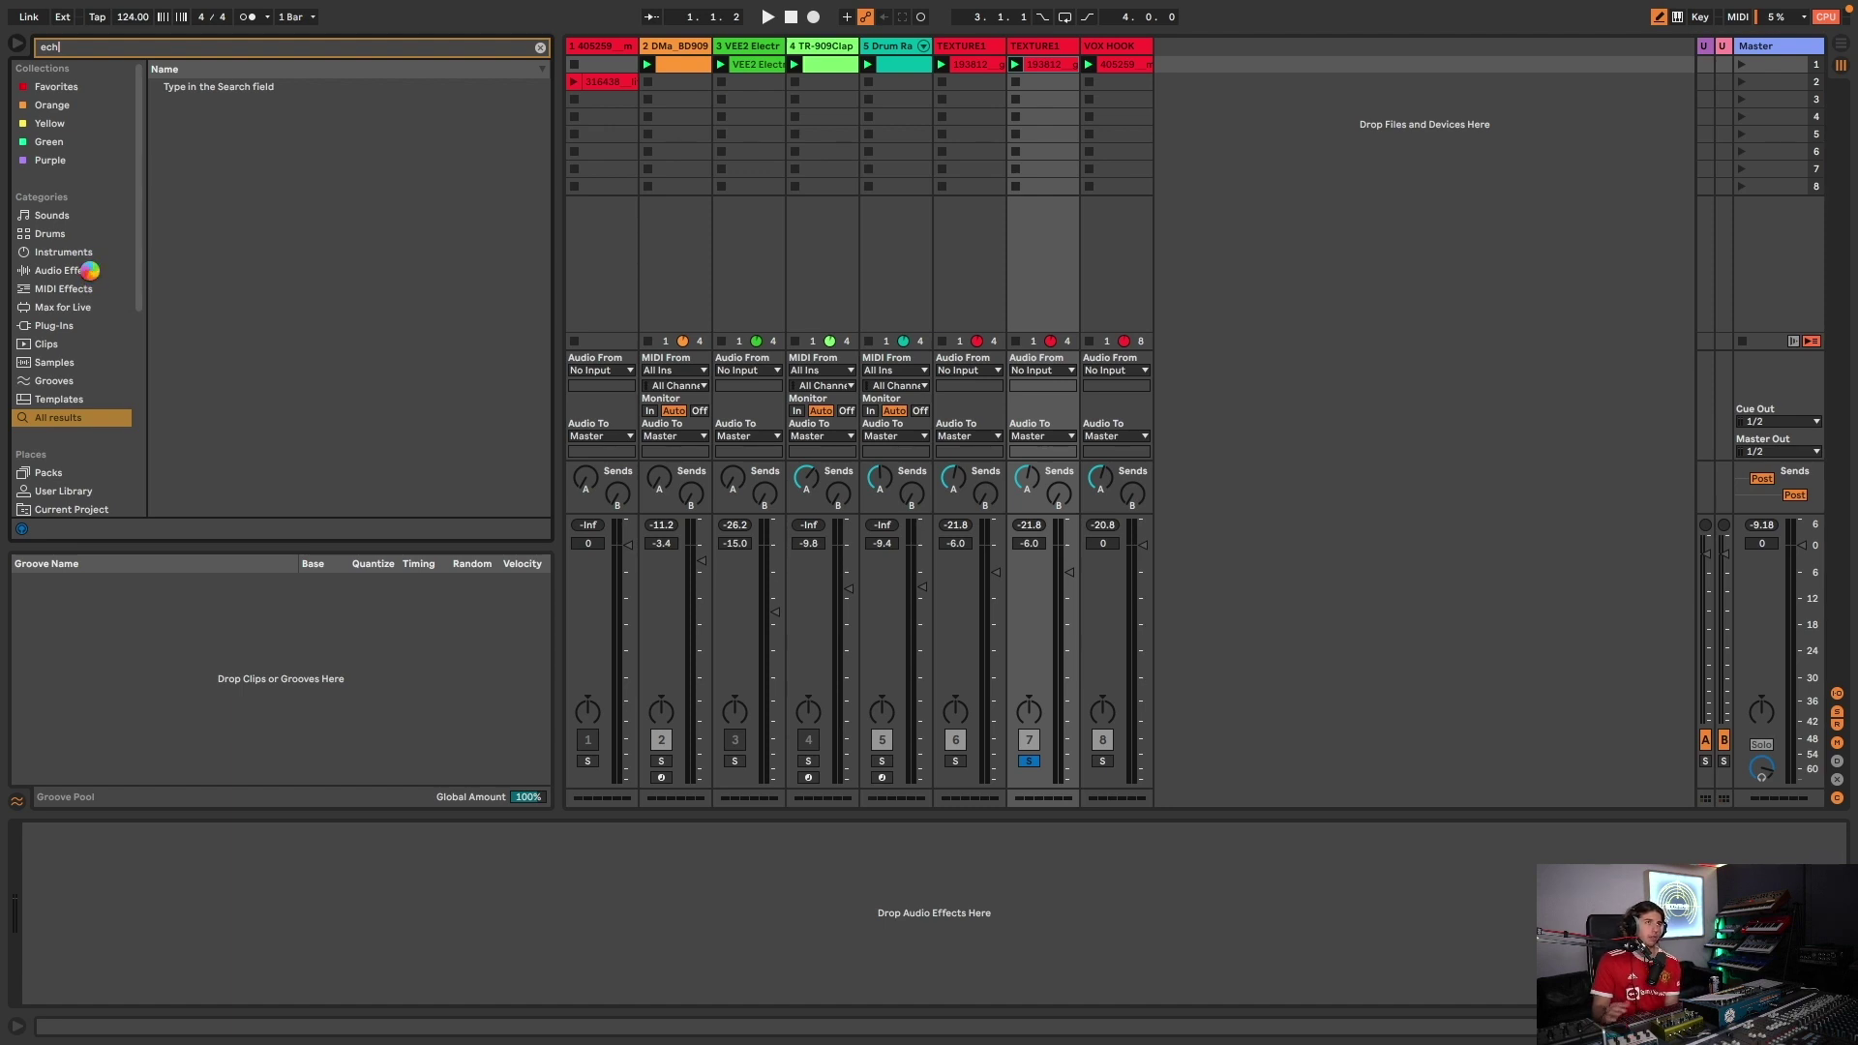
type("oboy")
- Clear the browser search and load Echo's Ambient Spaces preset Ethereal Canyon onto track 7, playing it at 100% Dry/Wet
left_click(93, 281)
left_click(93, 273)
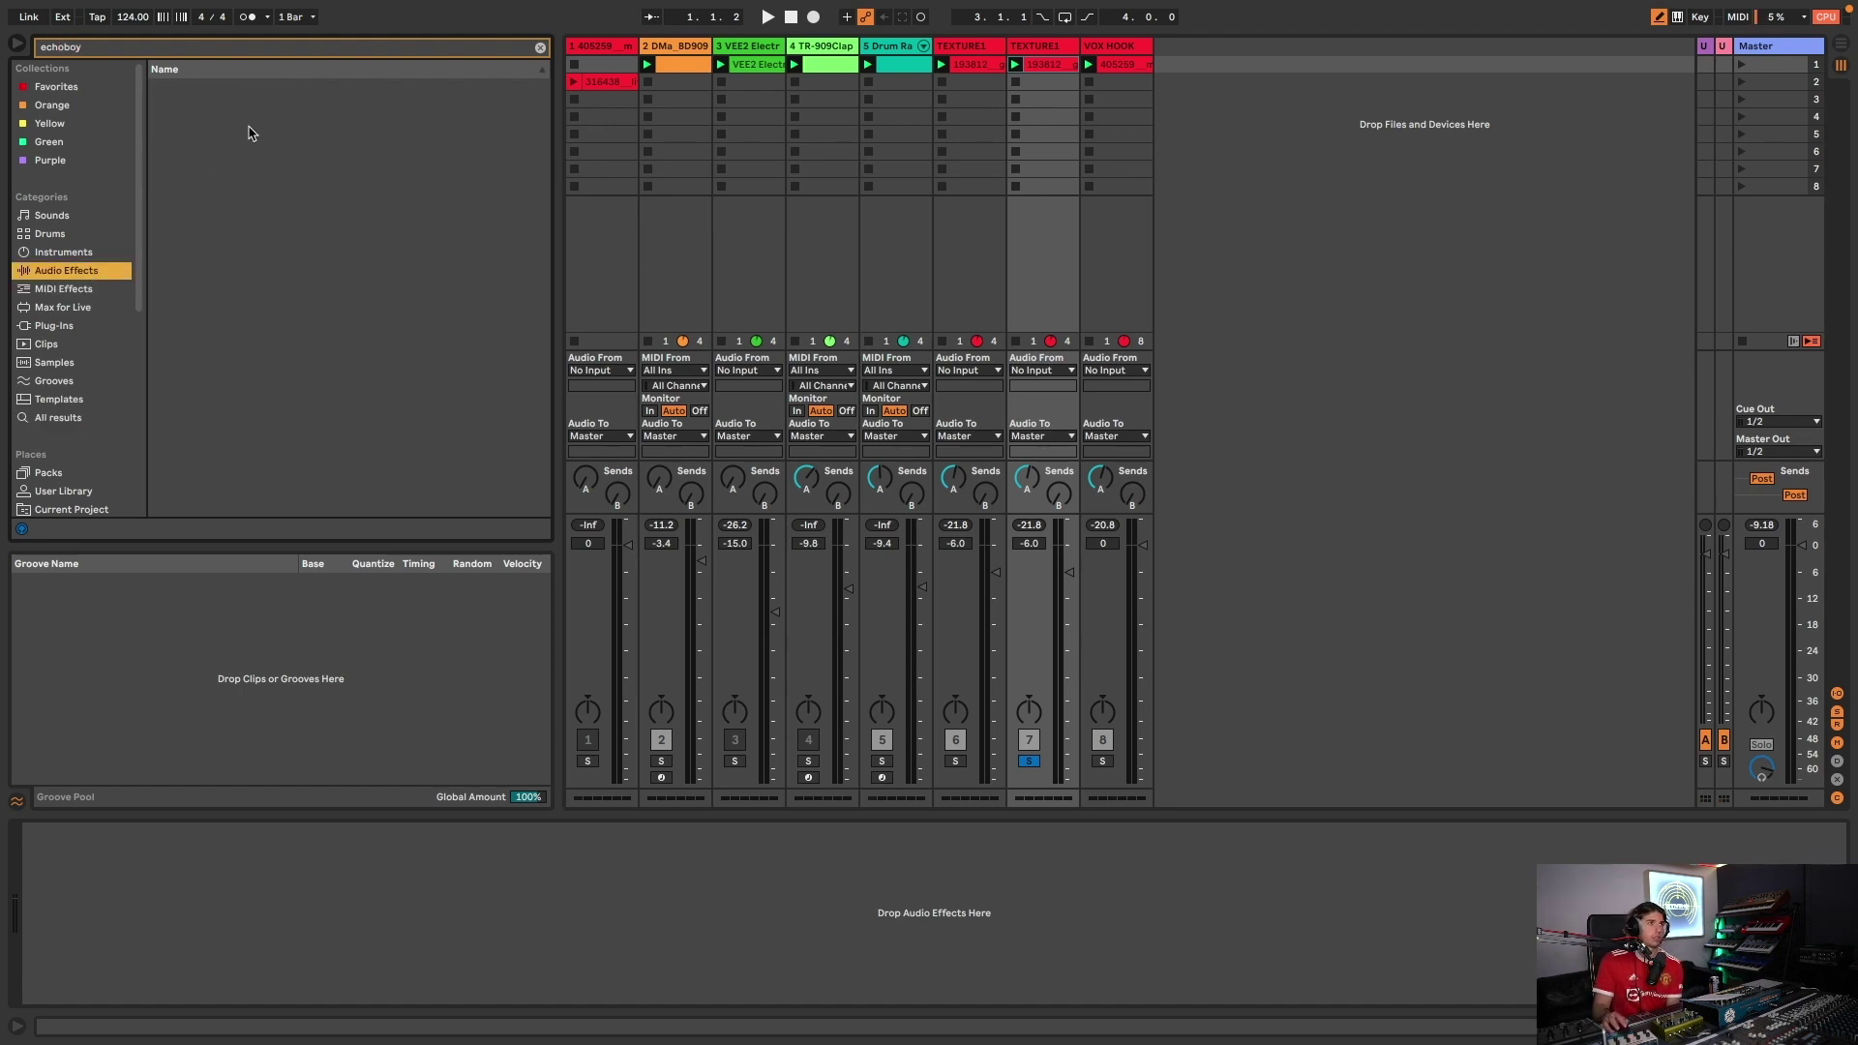
left_click(538, 47)
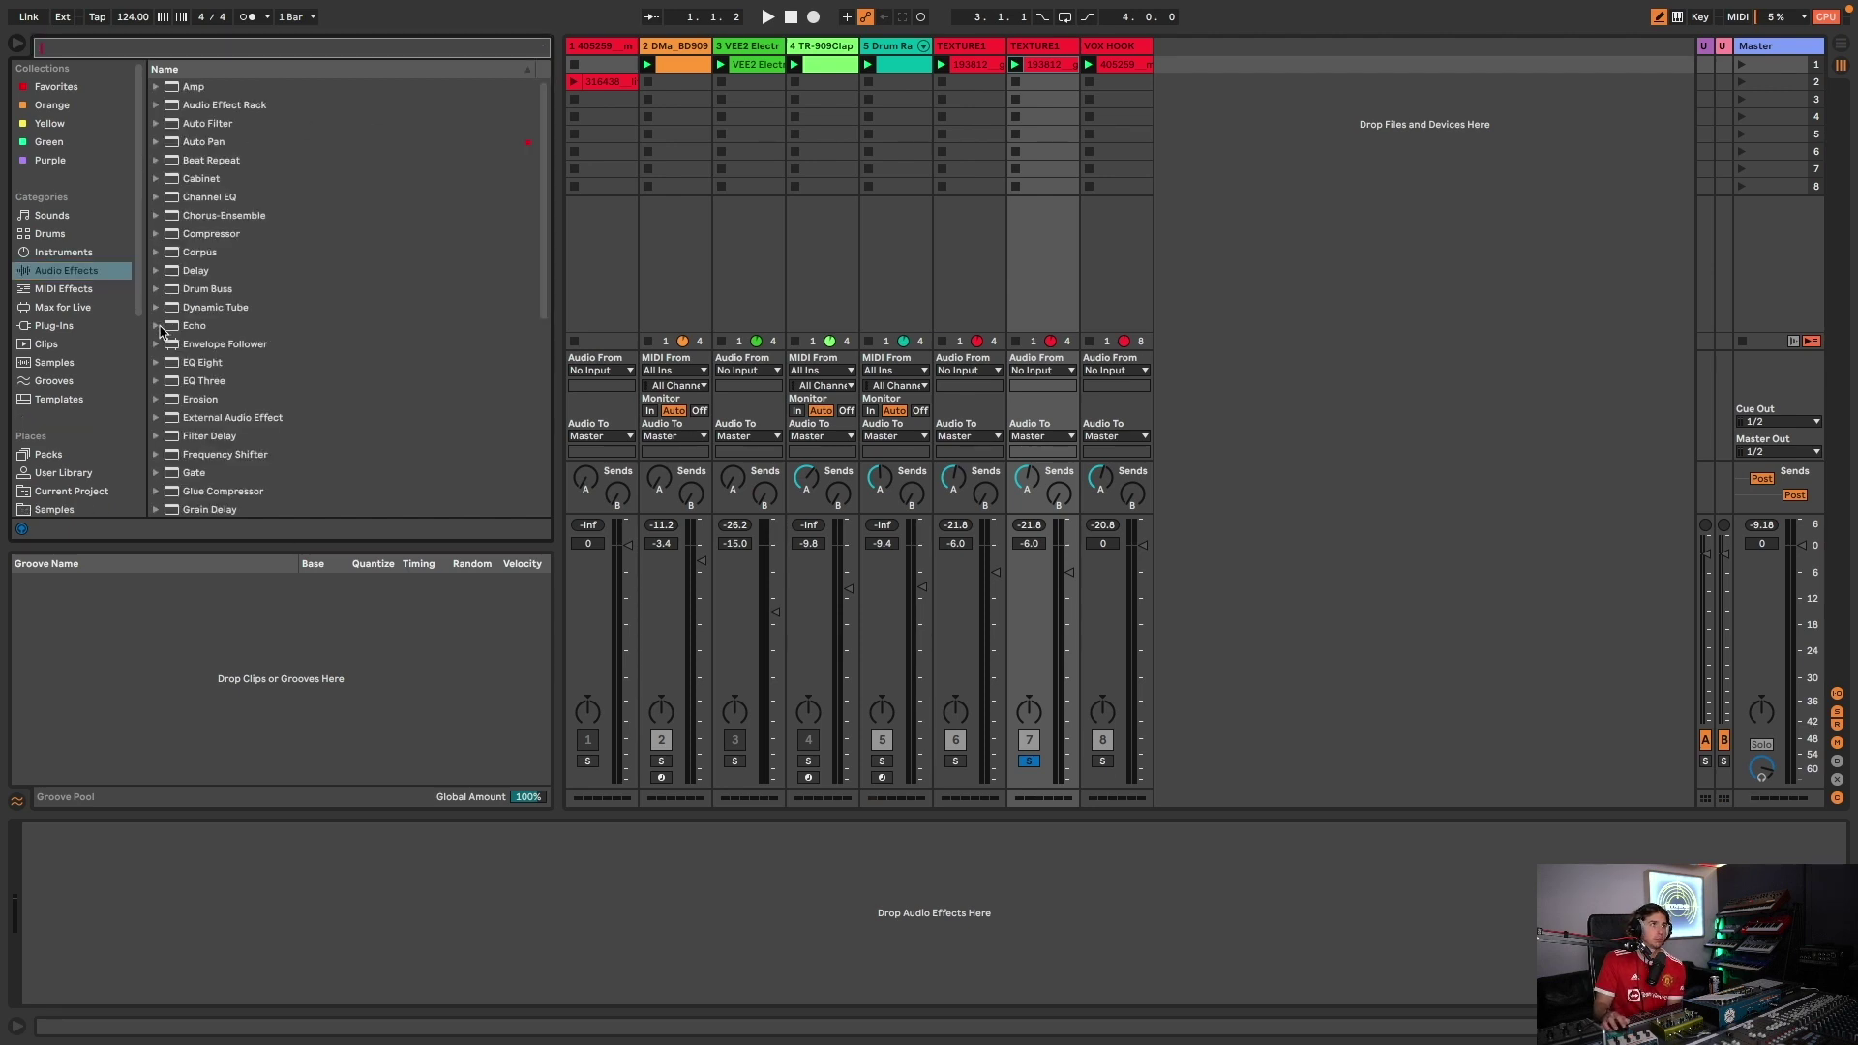
left_click(156, 326)
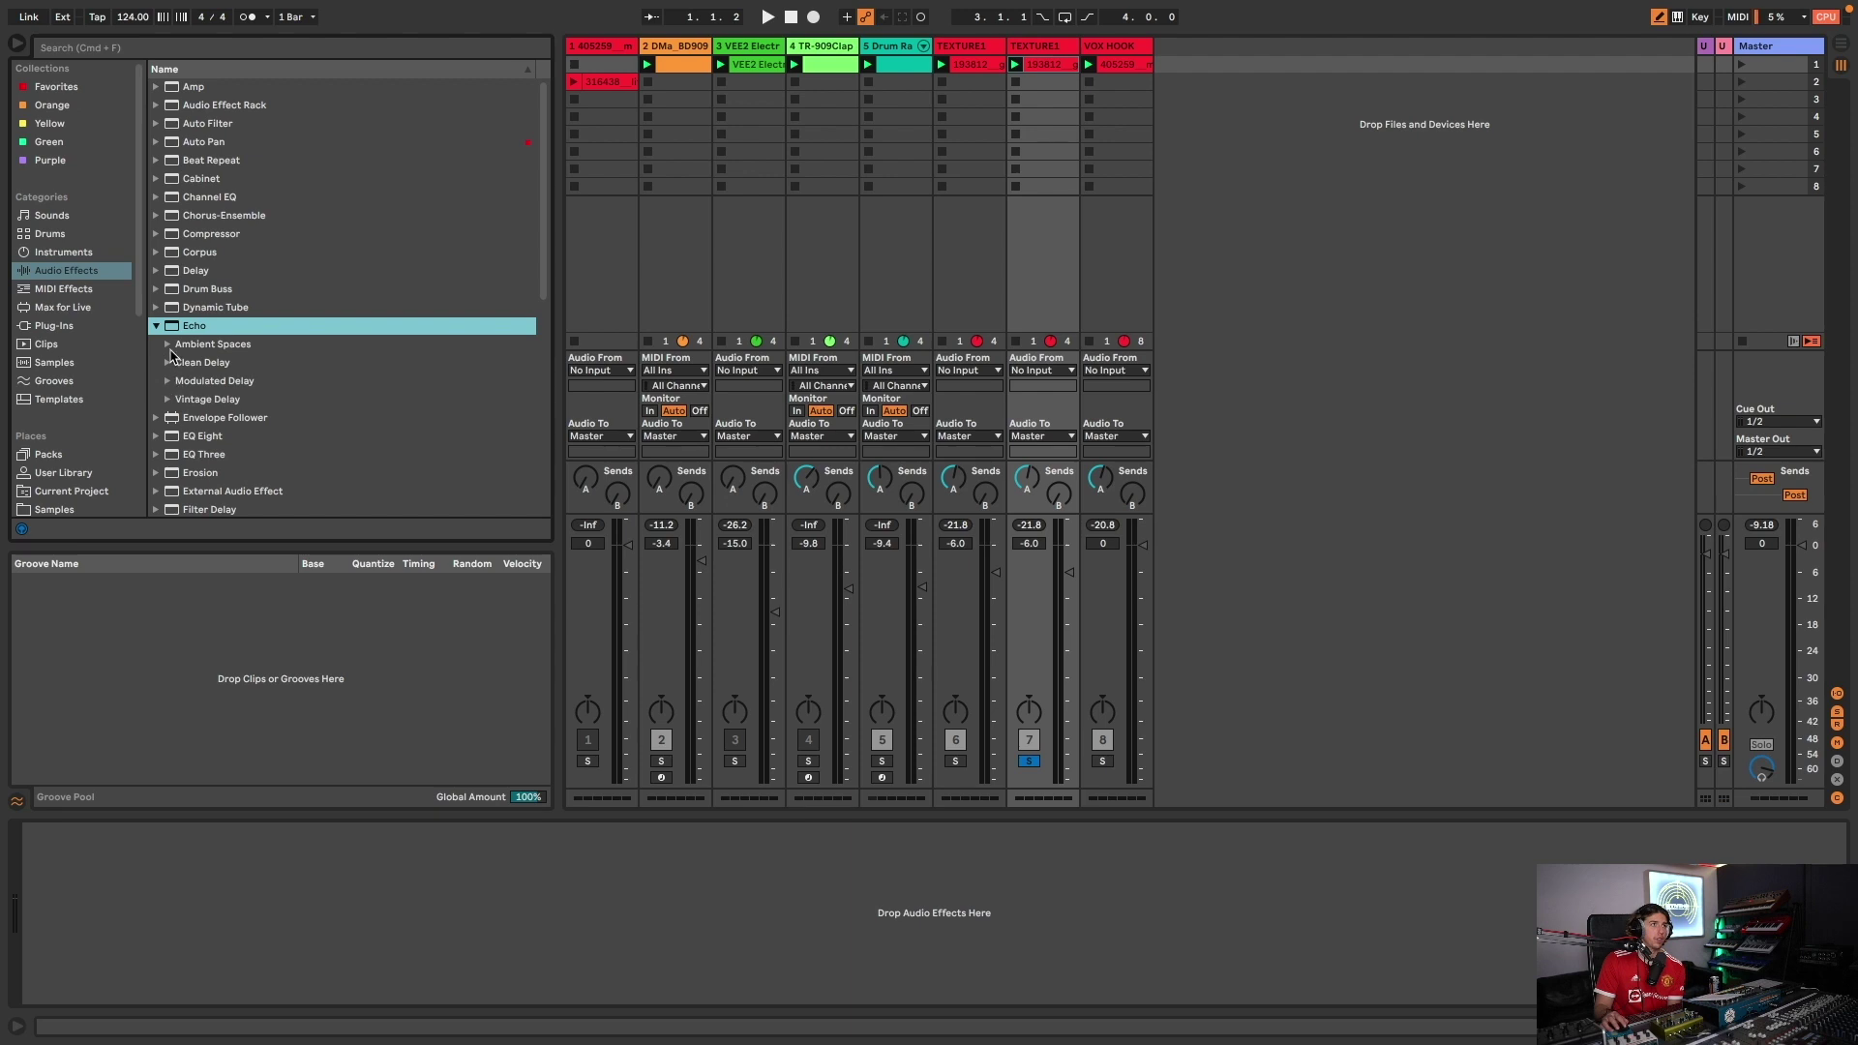
left_click(169, 345)
left_click(293, 419)
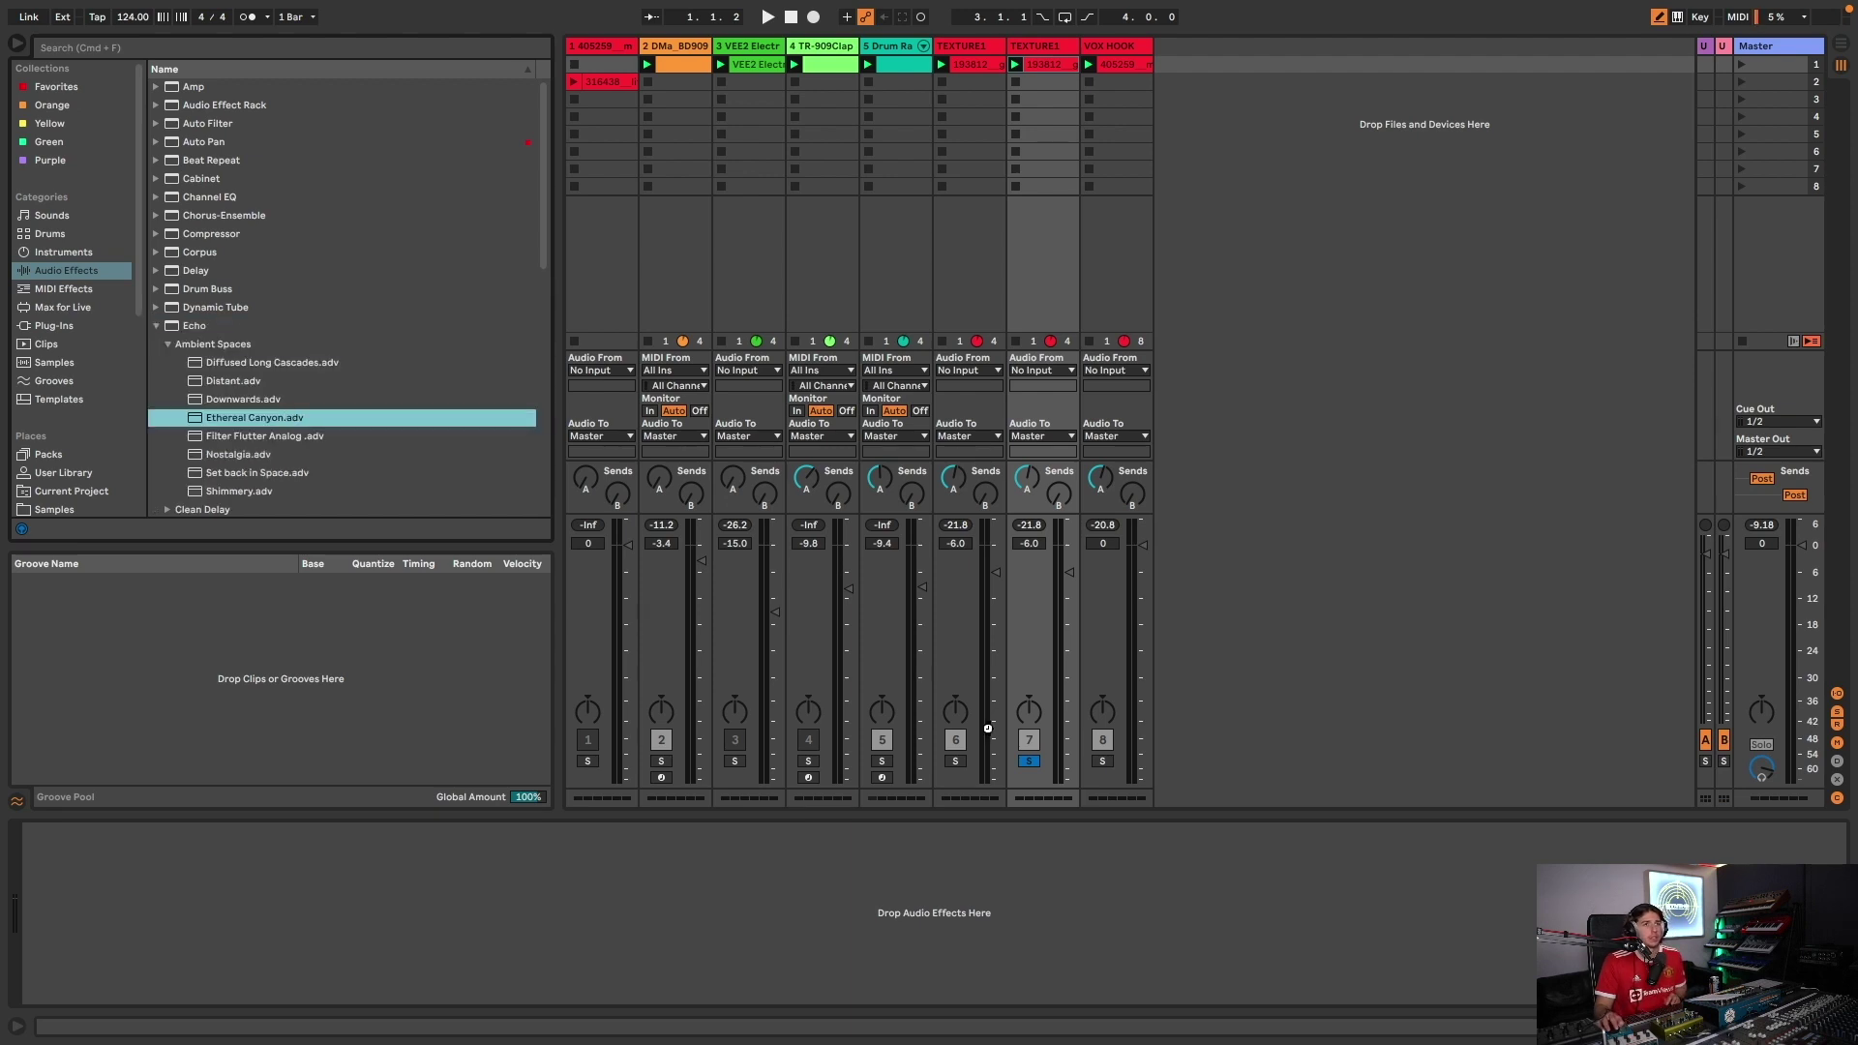
left_click_drag(294, 419, 1014, 752)
key("space")
left_click(491, 977)
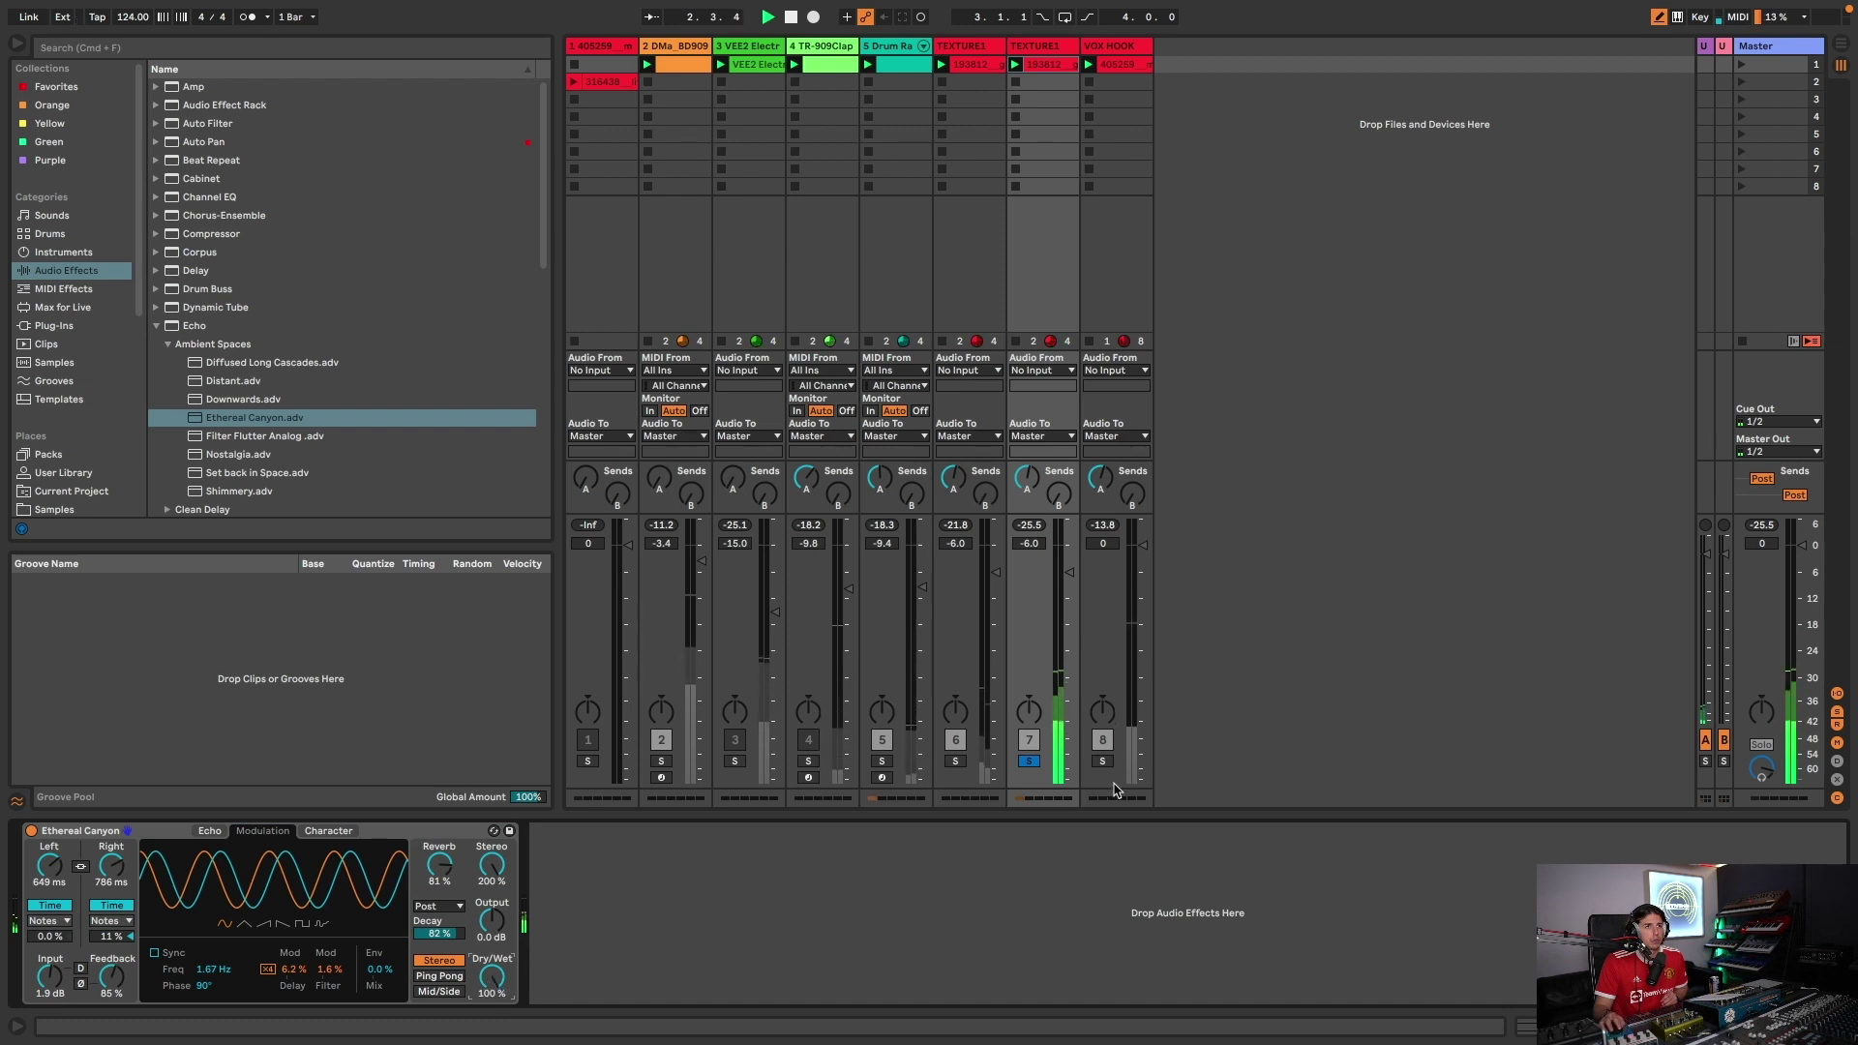
- Unsolo track 7, lower its volume to -17.0 dB and mute the VOX HOOK track
left_click(1029, 761)
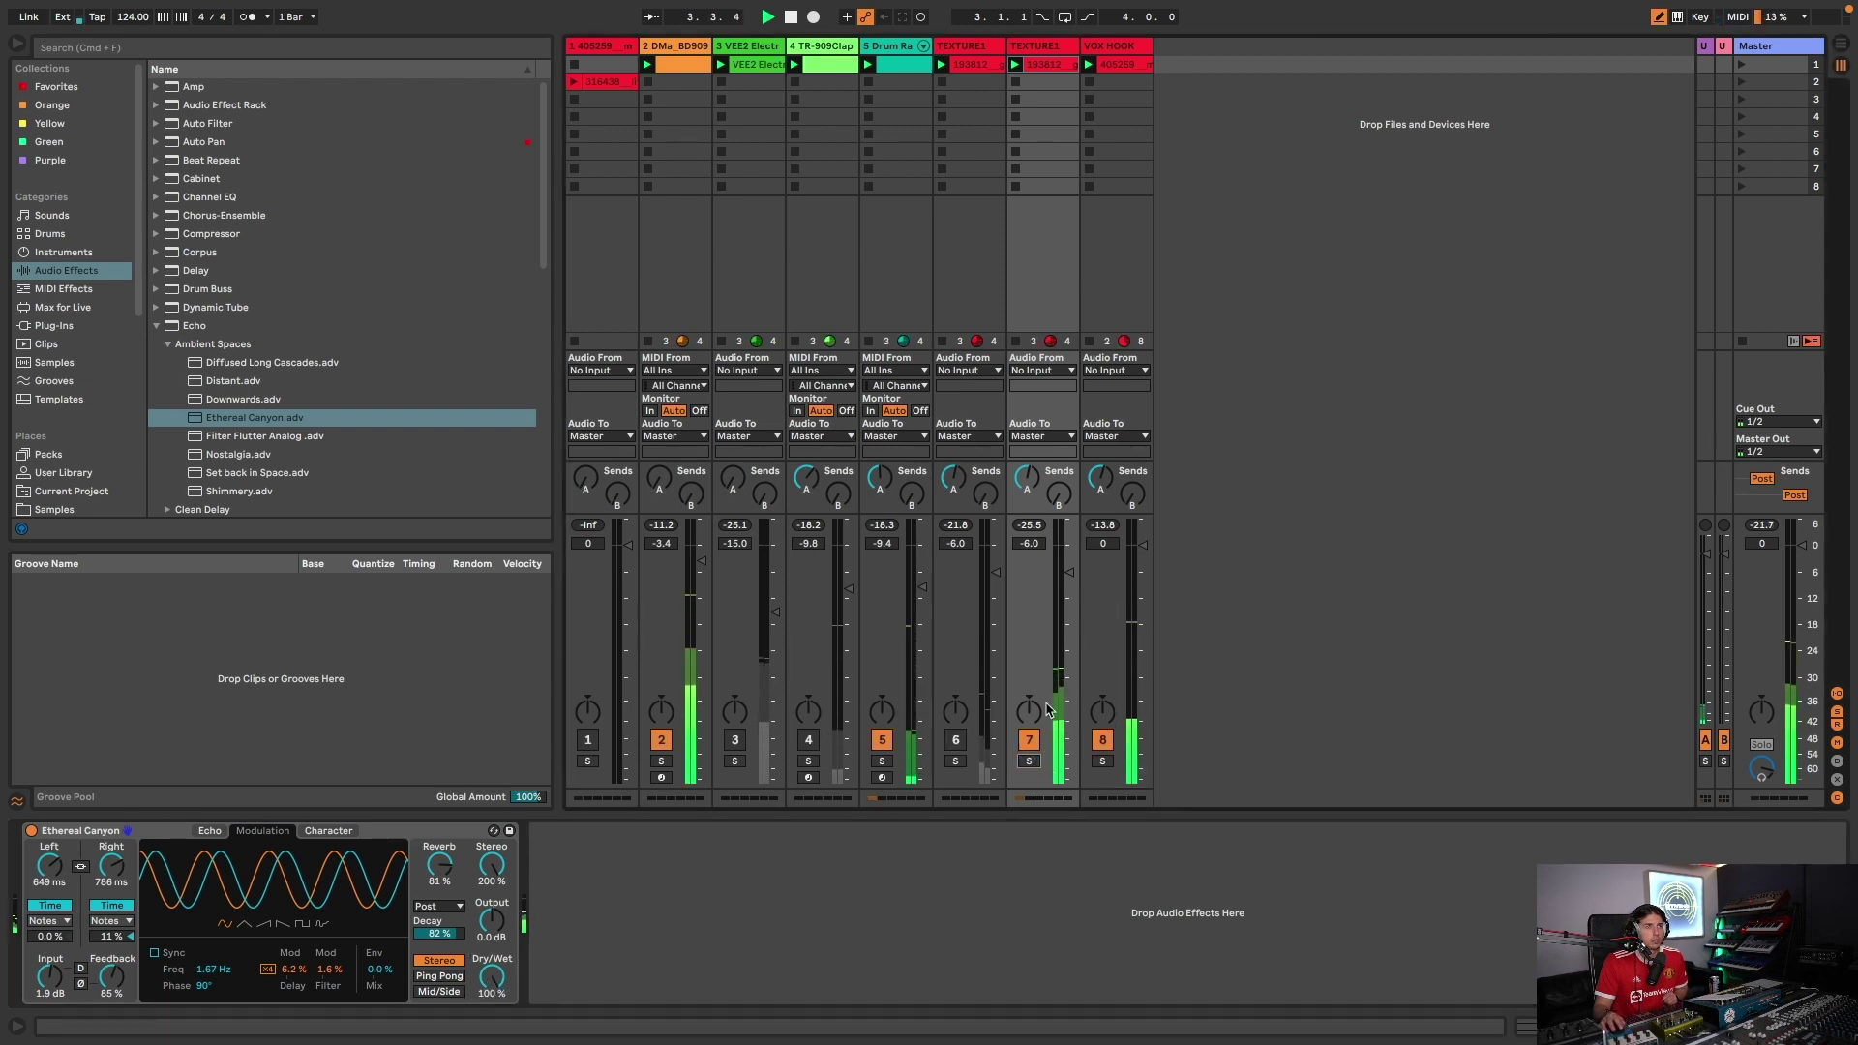
mouse_move(1065, 622)
left_mouse_down()
mouse_move(1064, 677)
mouse_move(1068, 621)
left_mouse_up()
left_click(1102, 737)
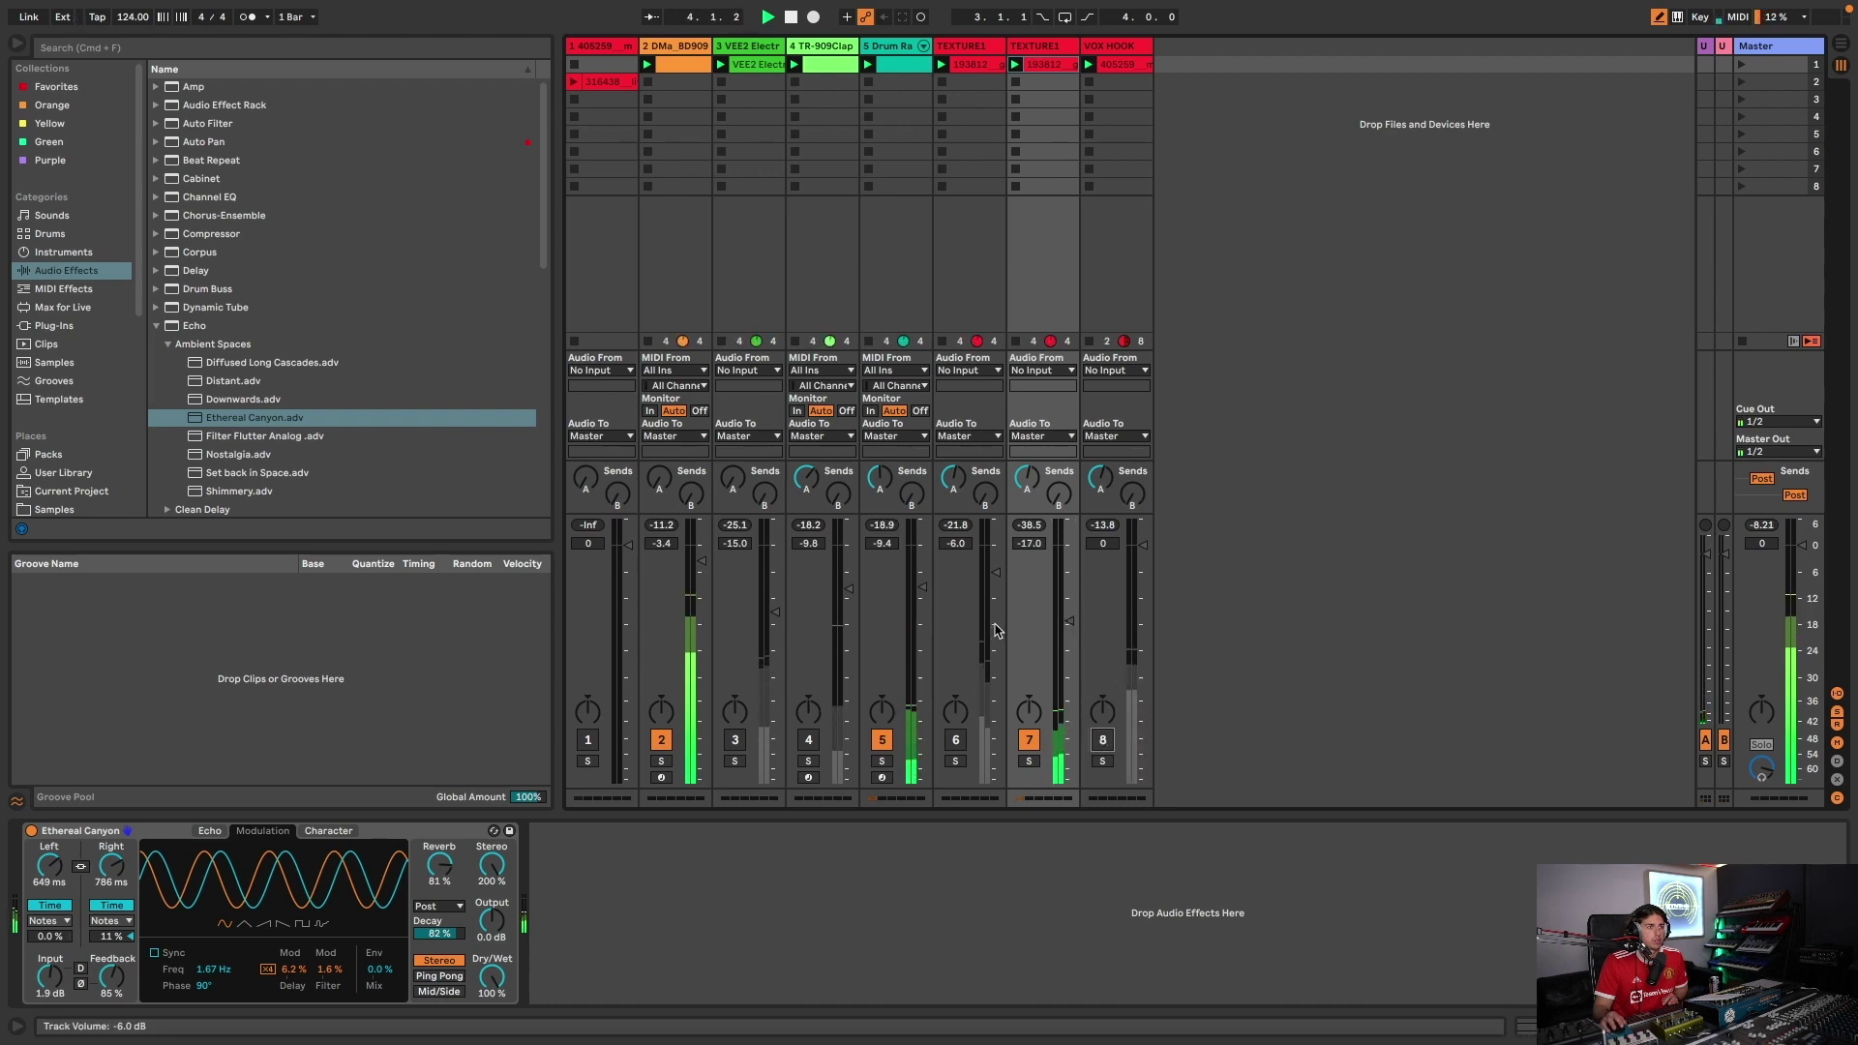
- Try the Filter Flutter Analog and Set back in Space presets on track 7, settle on Shimmery and compare it with track 6
double_click(270, 438)
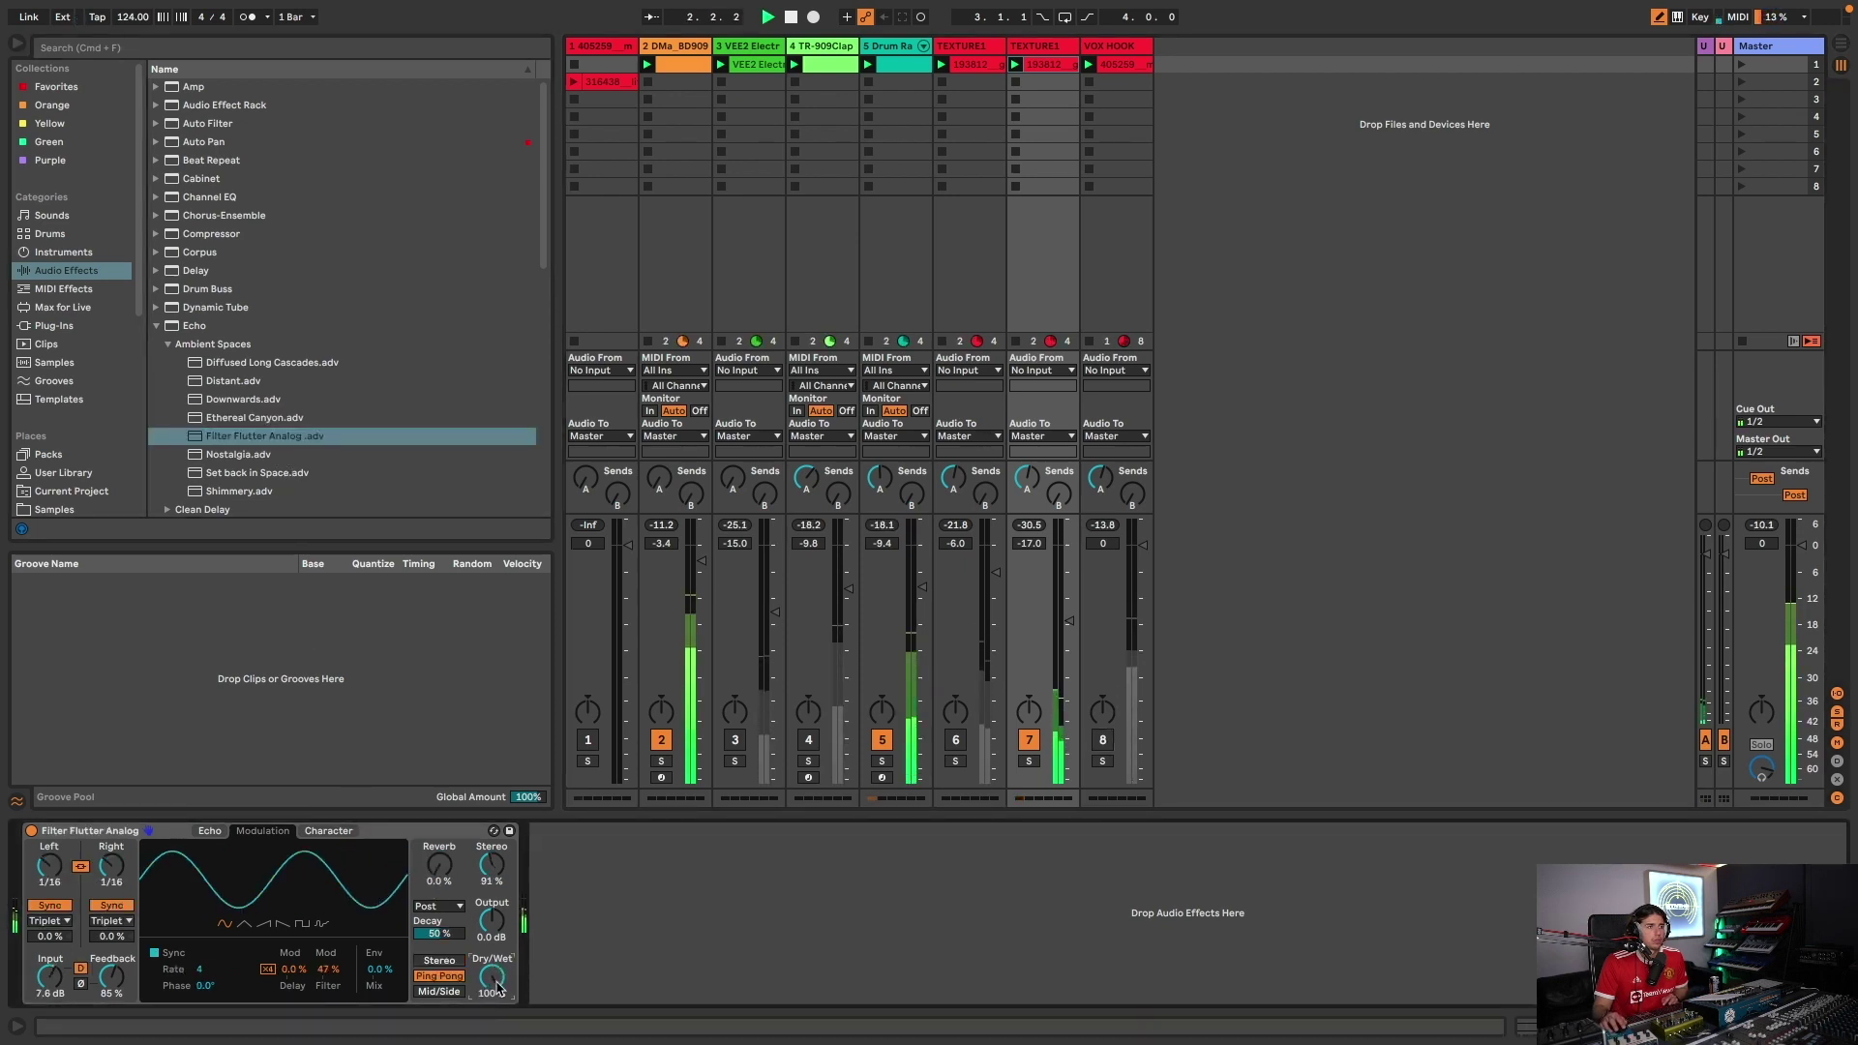
double_click(291, 475)
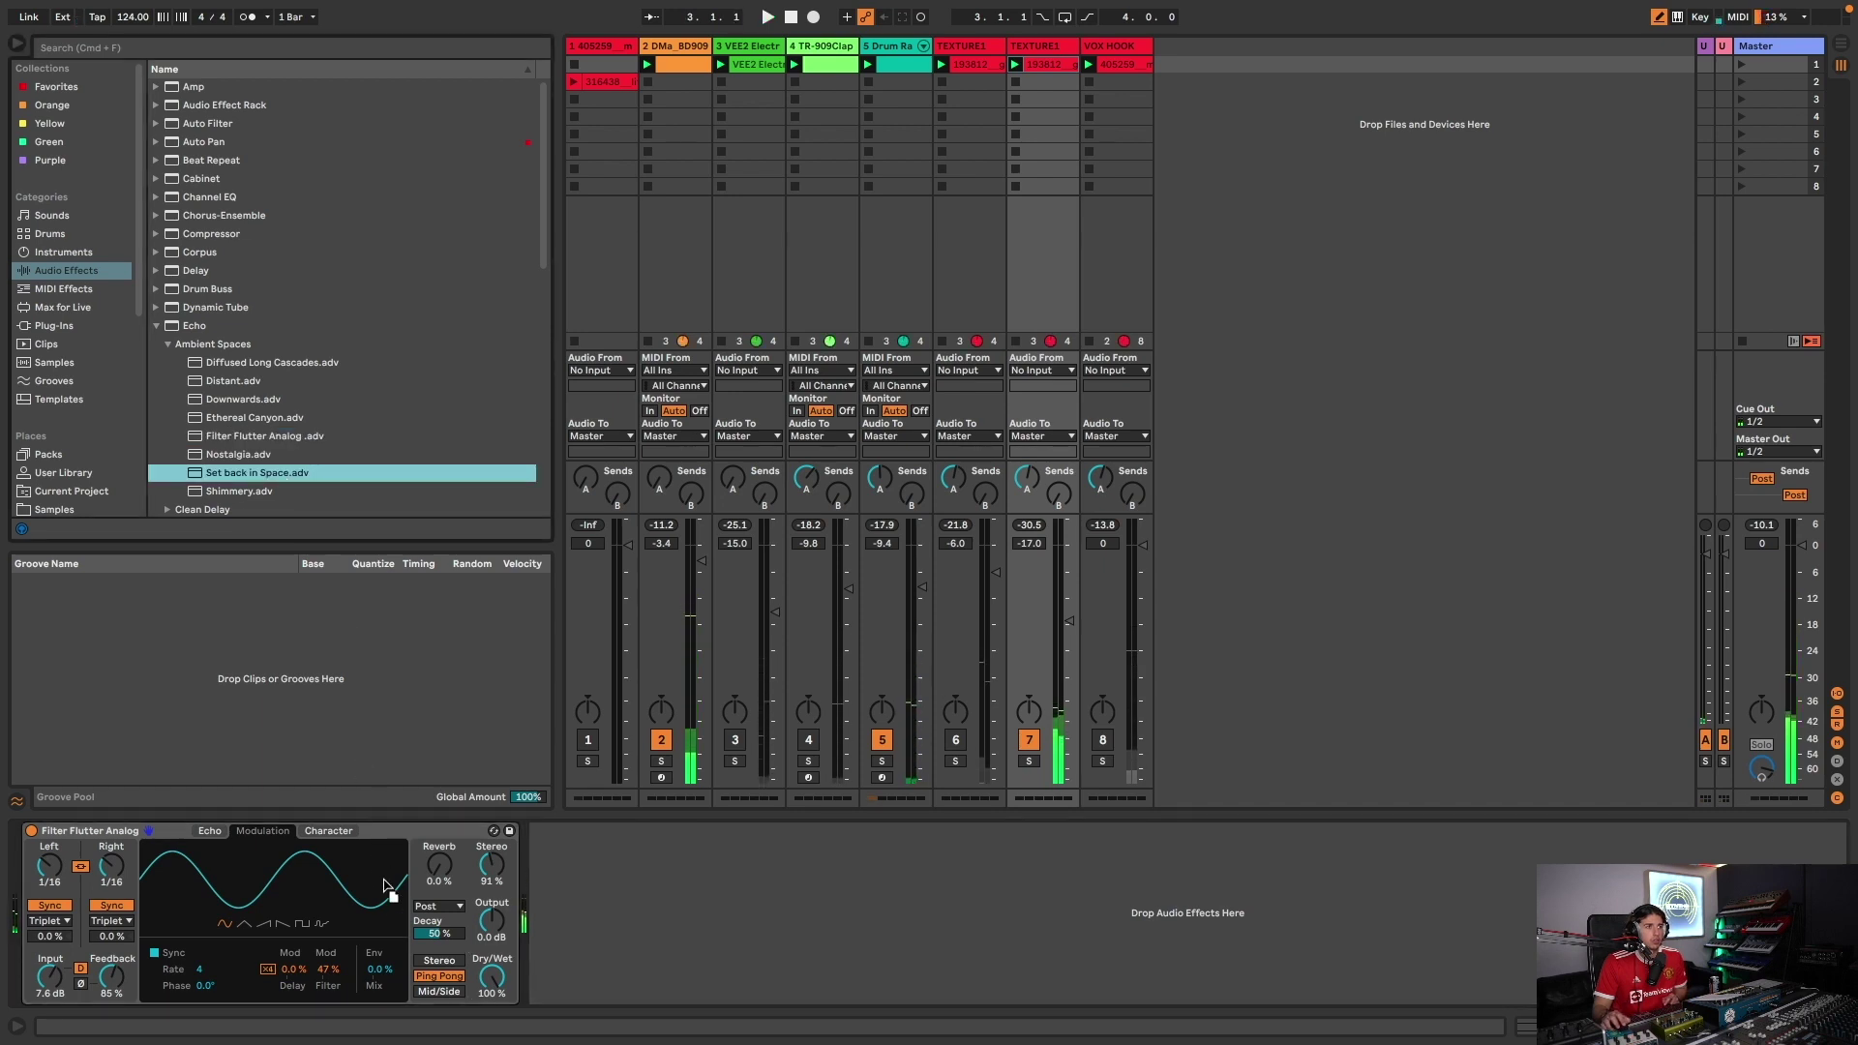
left_click(477, 984)
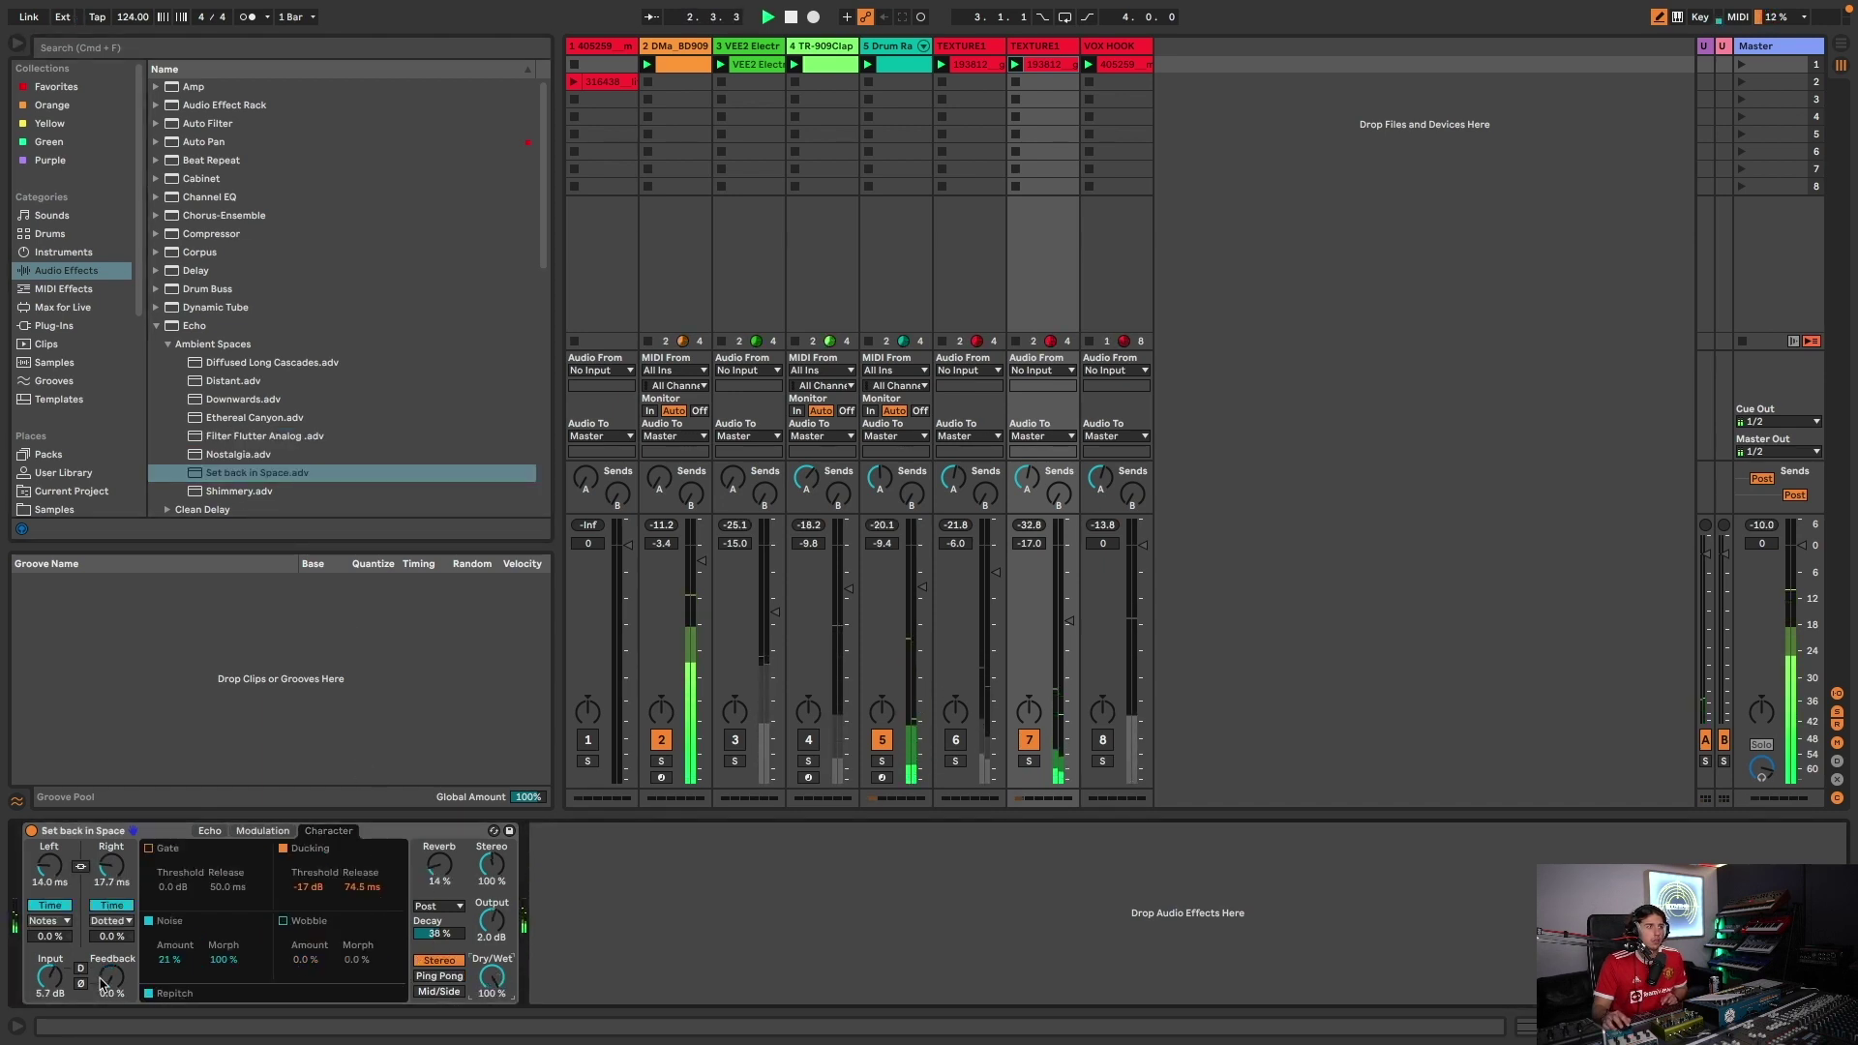
double_click(247, 491)
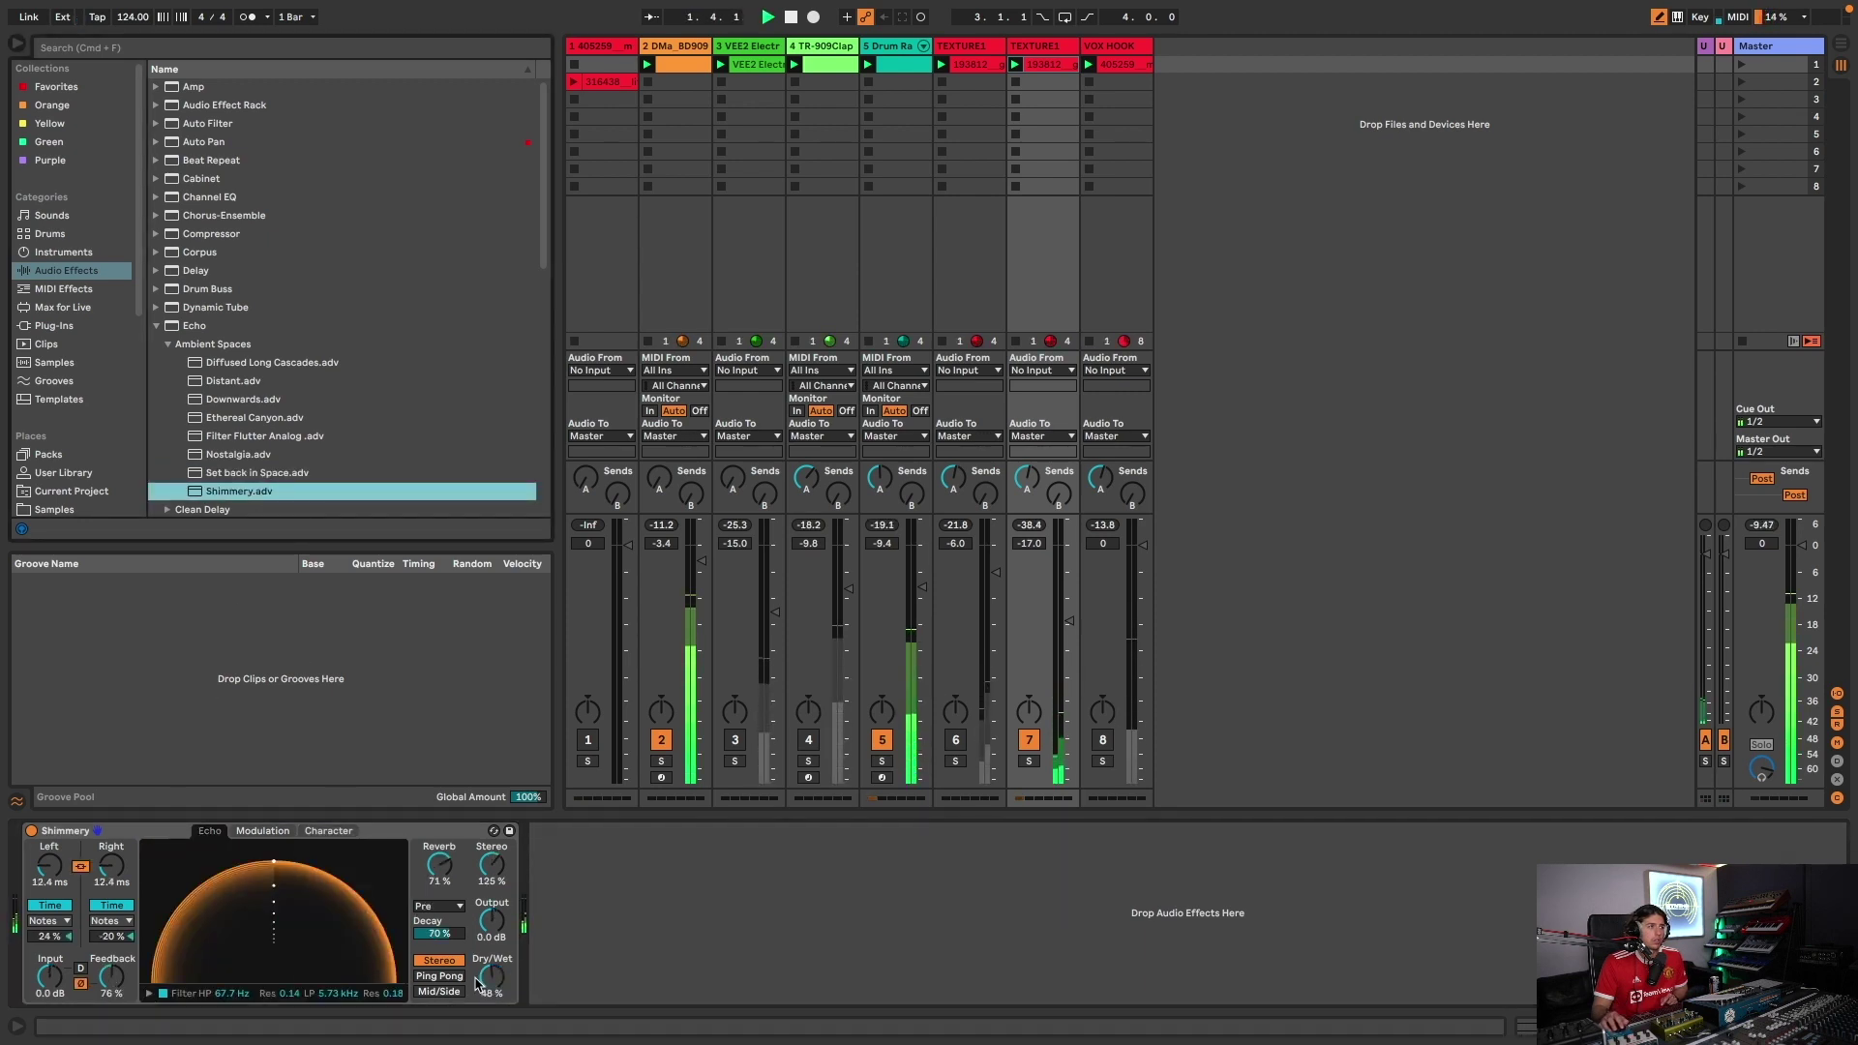
left_click(953, 742)
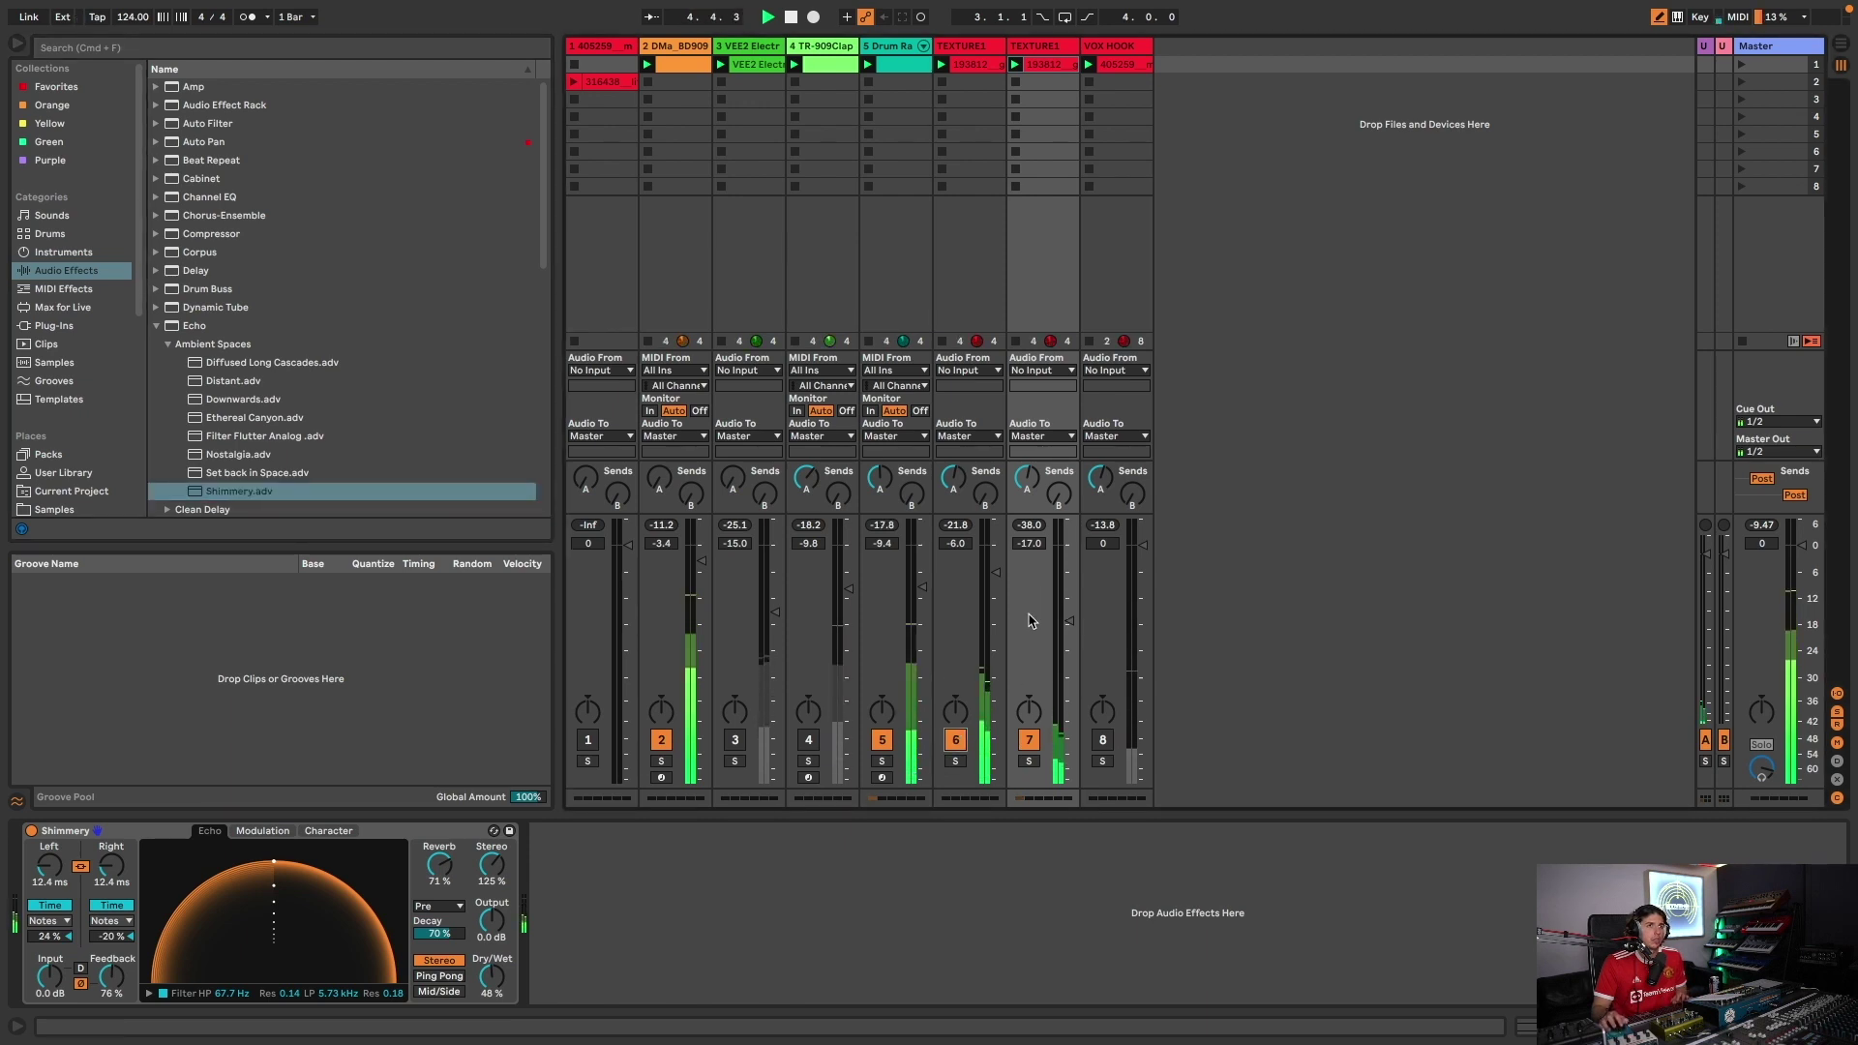
left_click(950, 744)
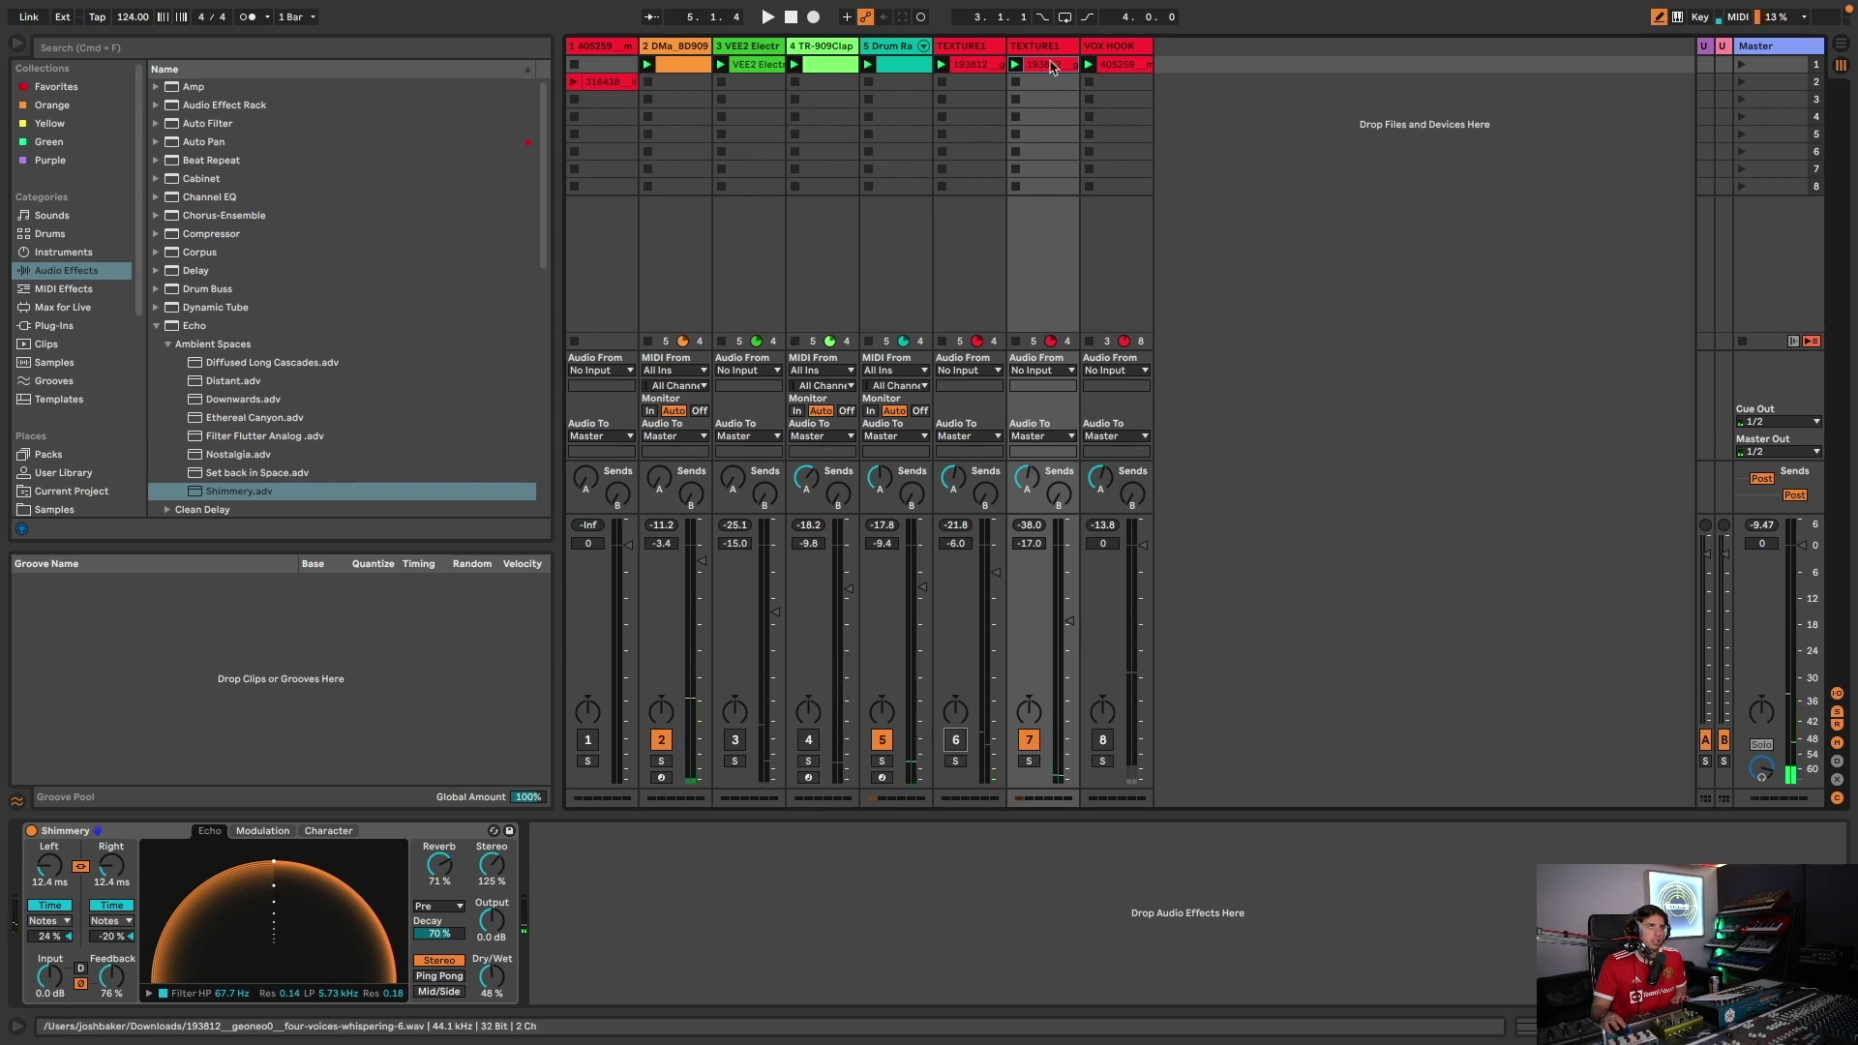
- Move the start of track 7's clip to 2.4.3 and unmute track 6 to hear both textures together
double_click(1048, 65)
left_click_drag(632, 566, 726, 569)
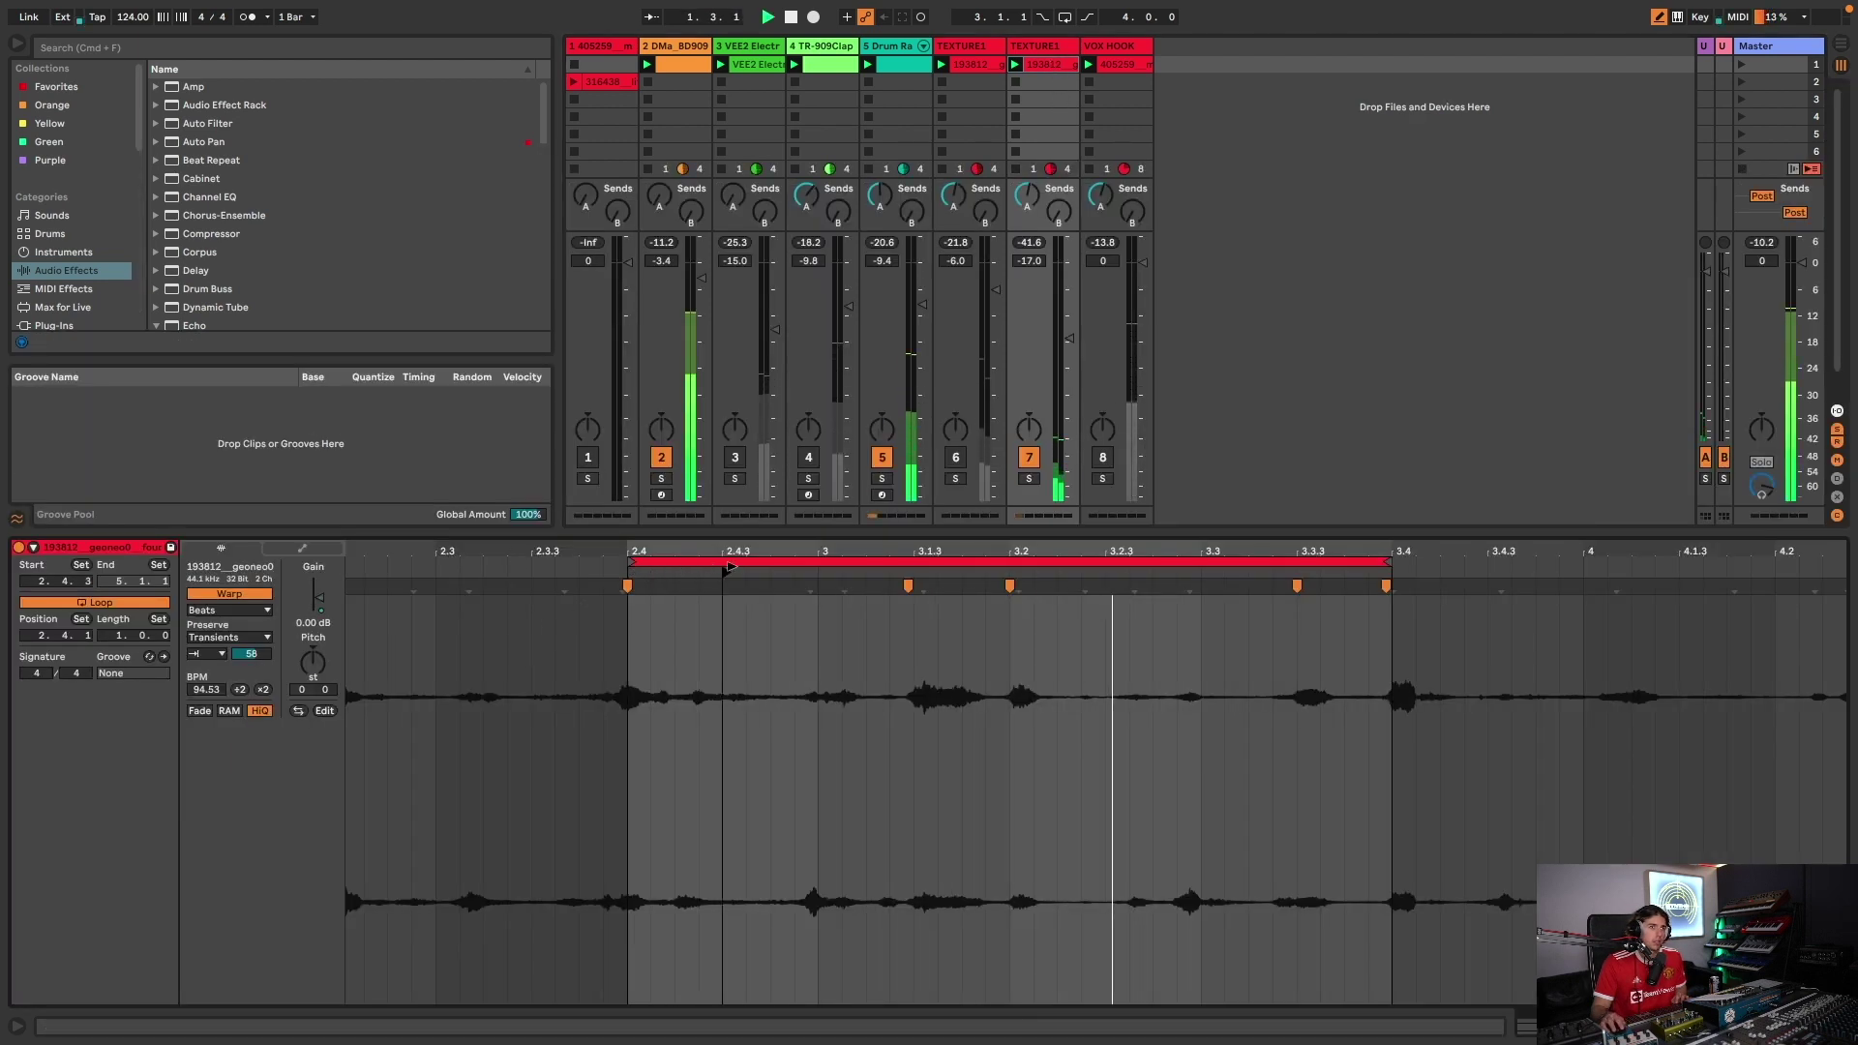
left_click(956, 458)
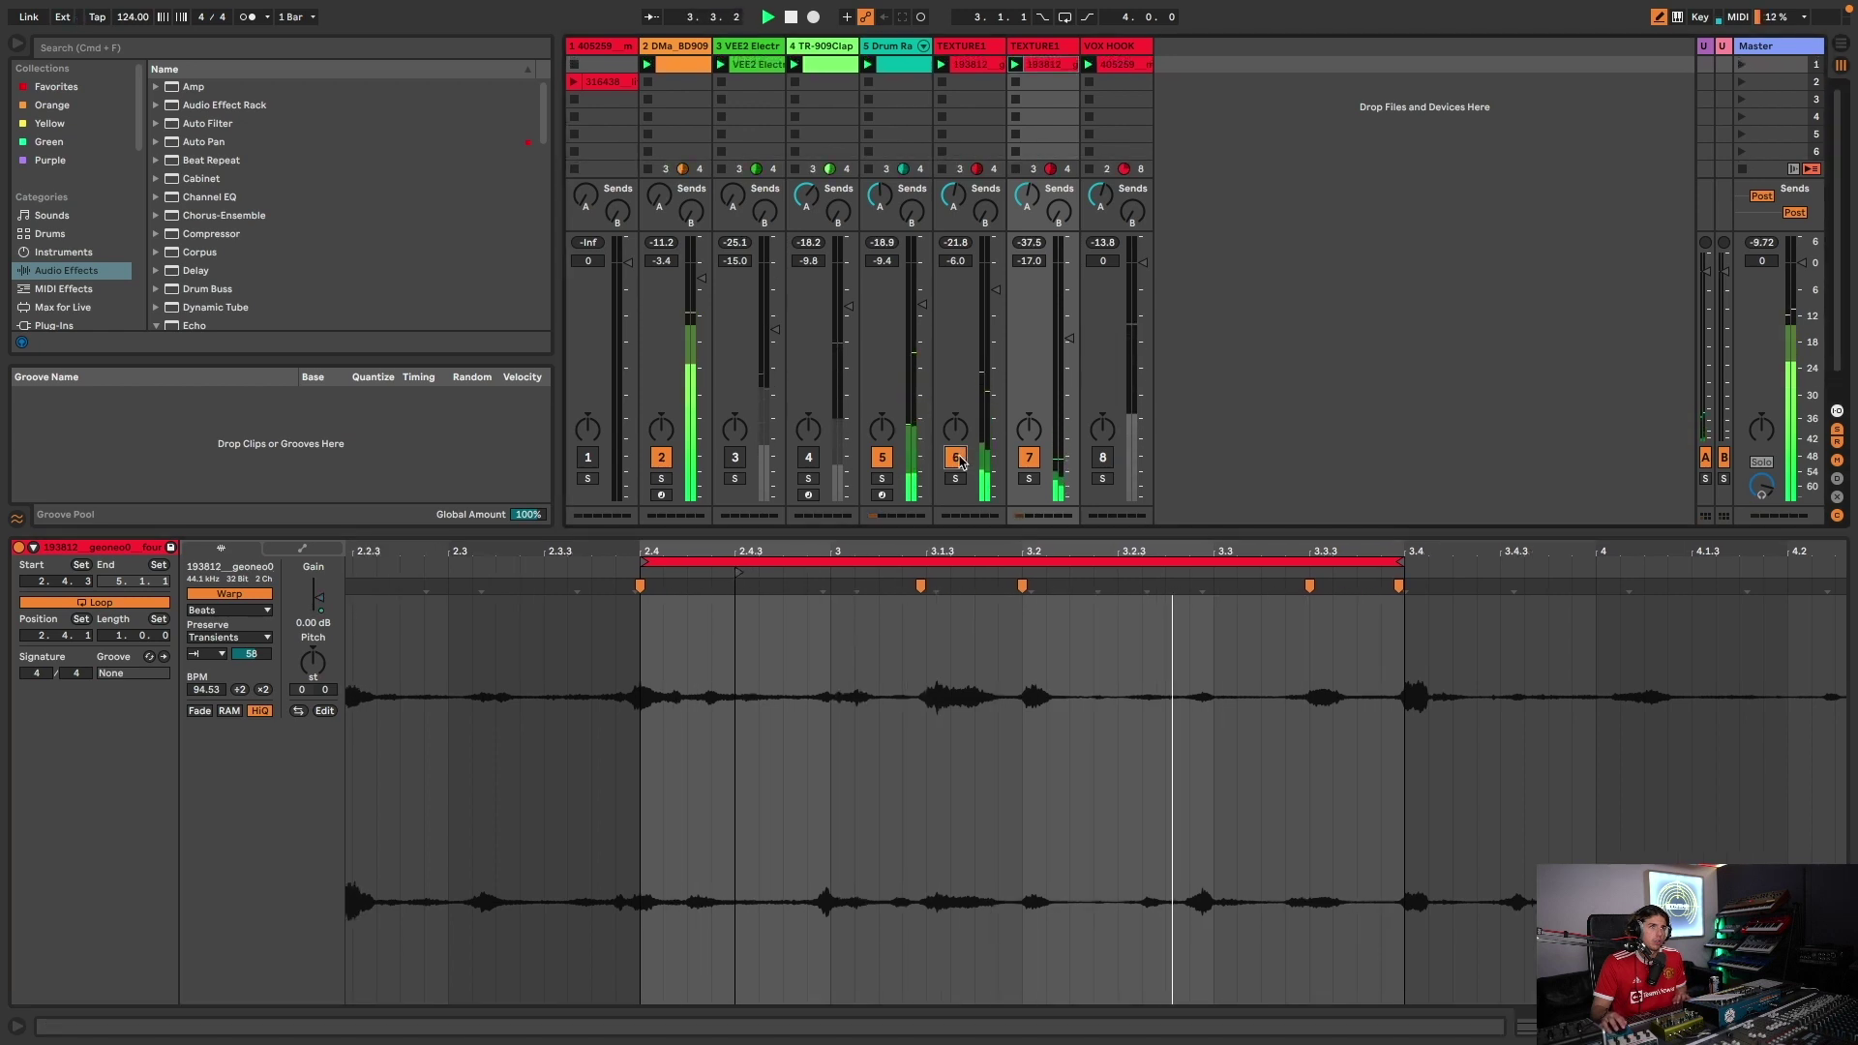
left_click(955, 458)
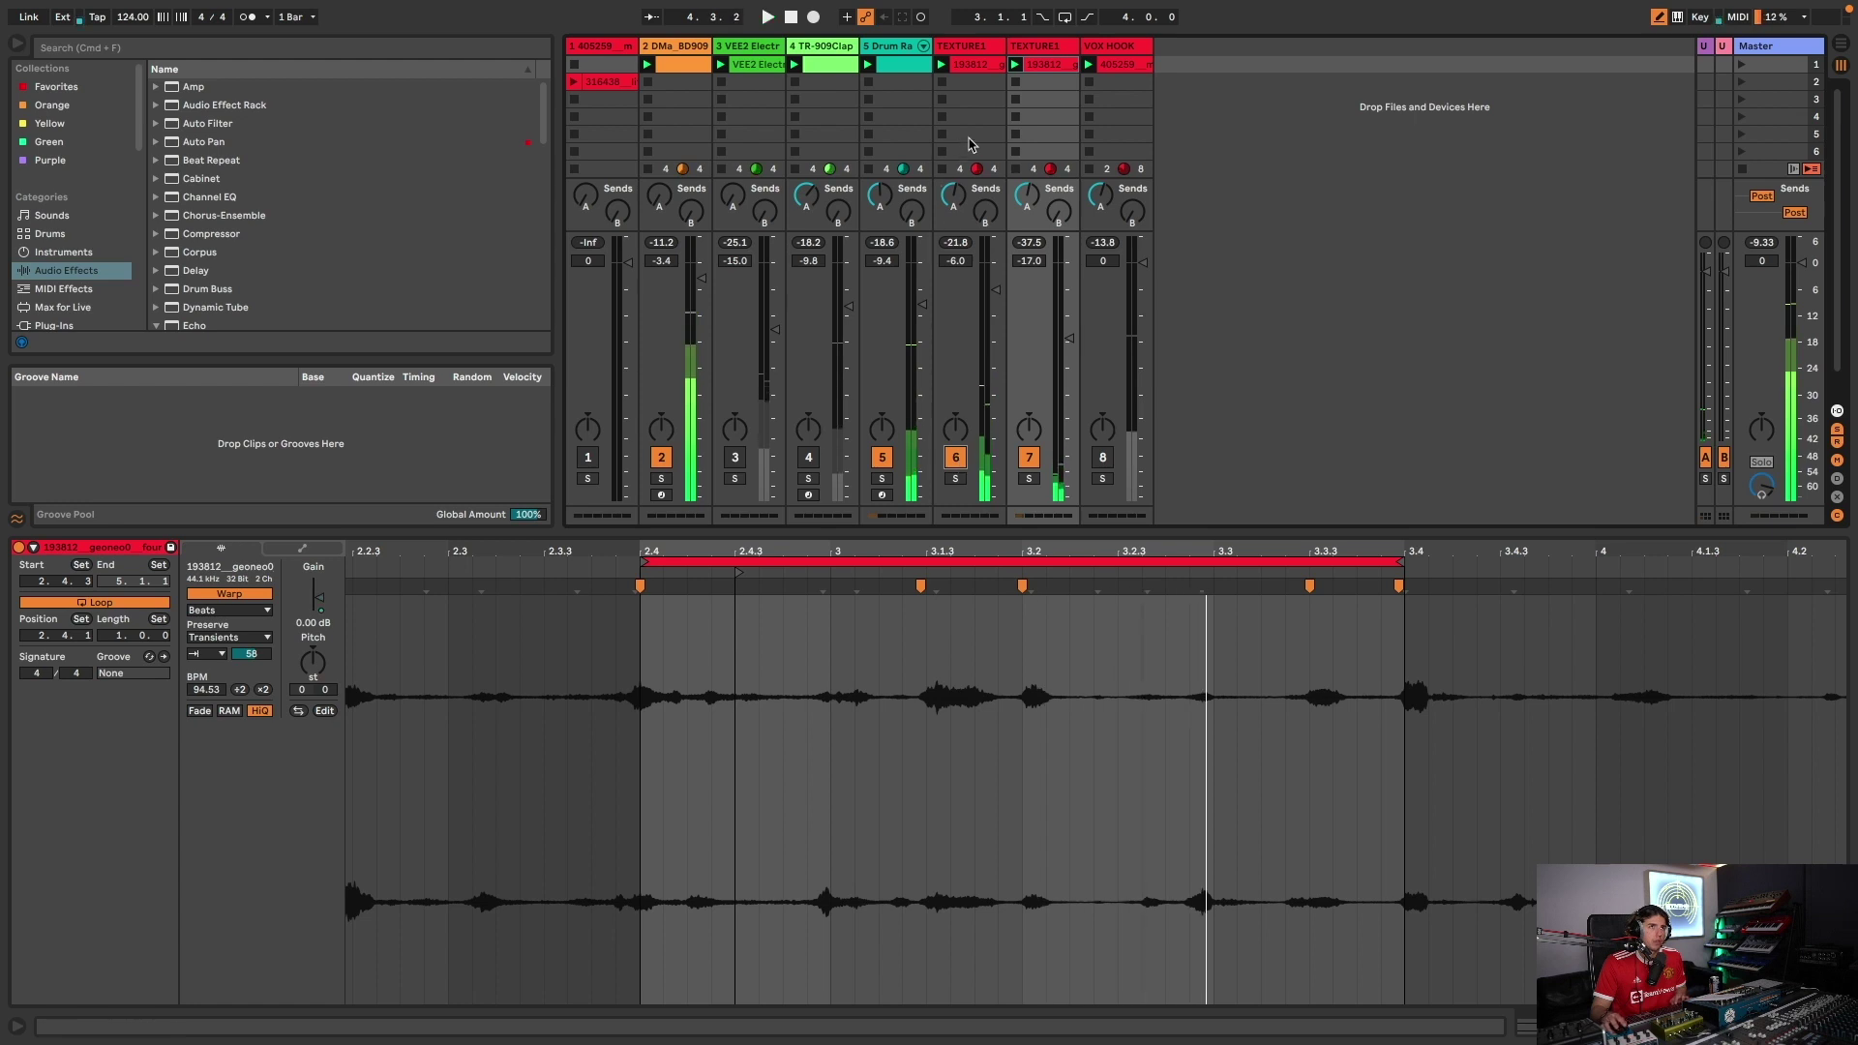
- Select and solo the original TEXTURE1 track 6 and collapse the Echo presets in the browser
left_click(978, 45)
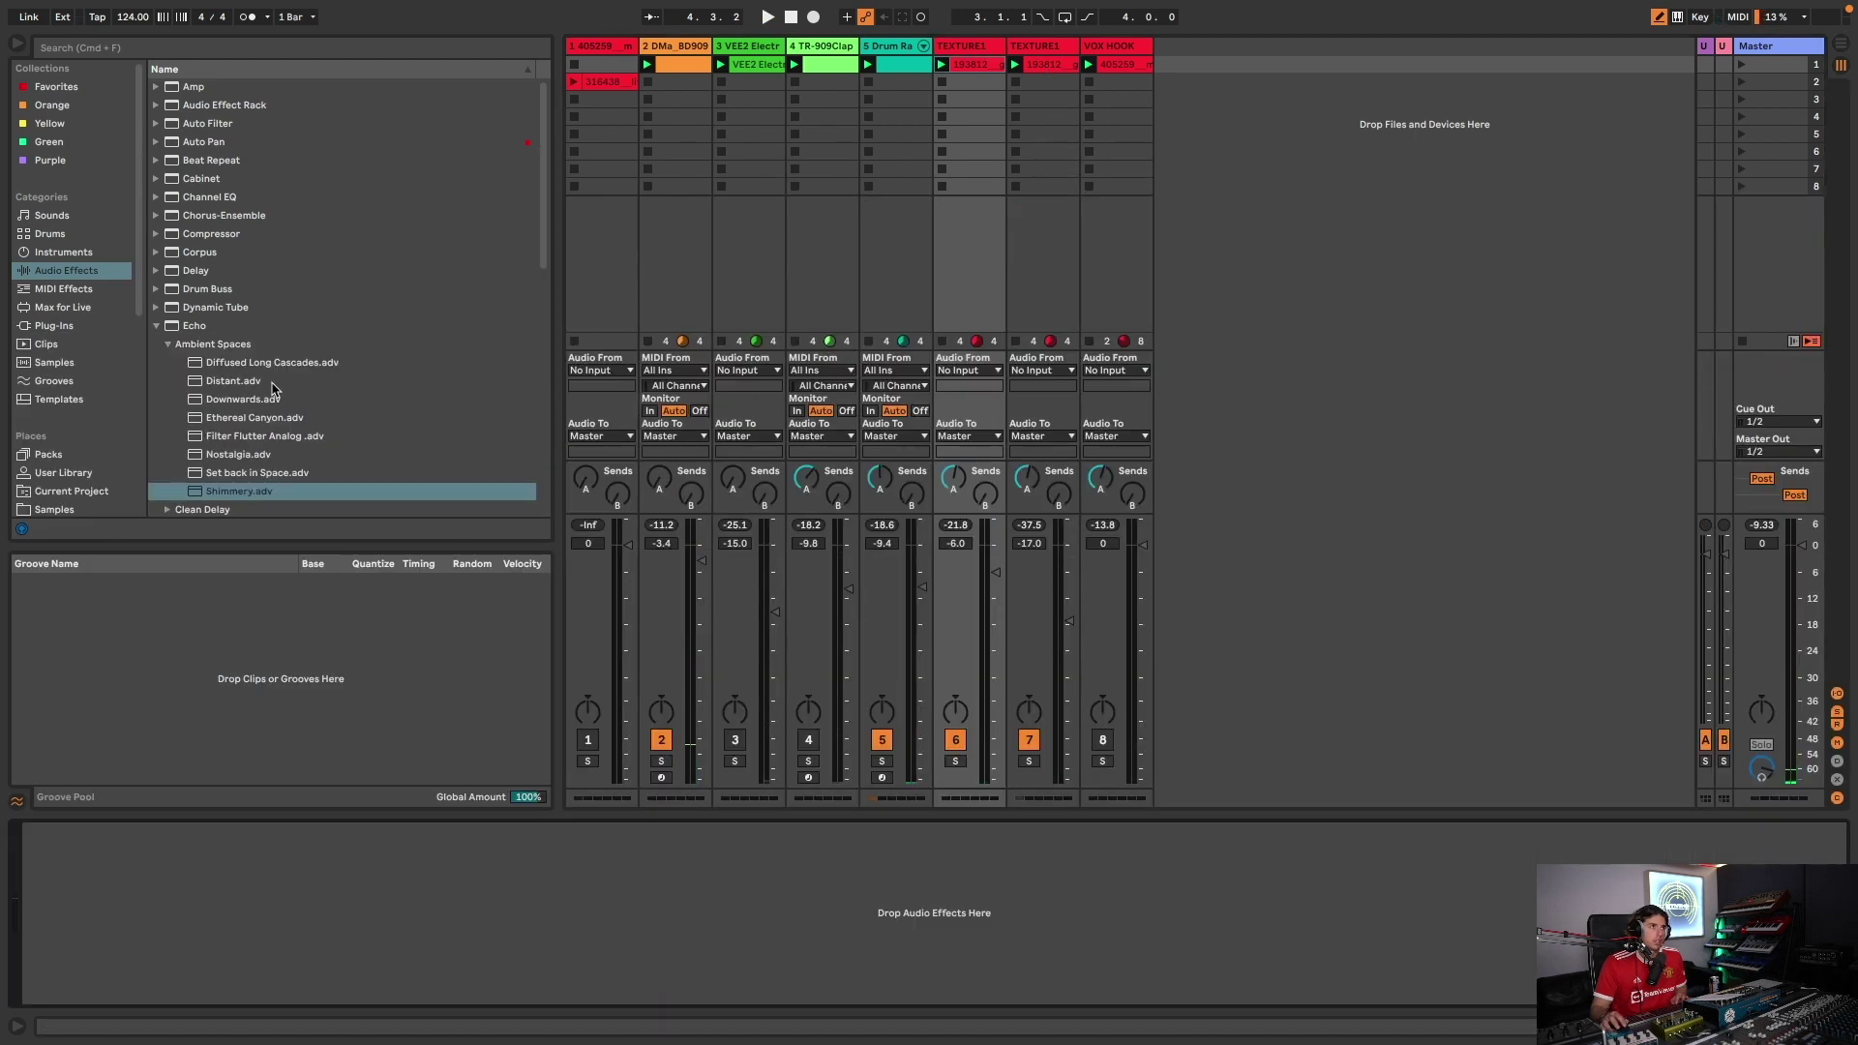
left_click(171, 328)
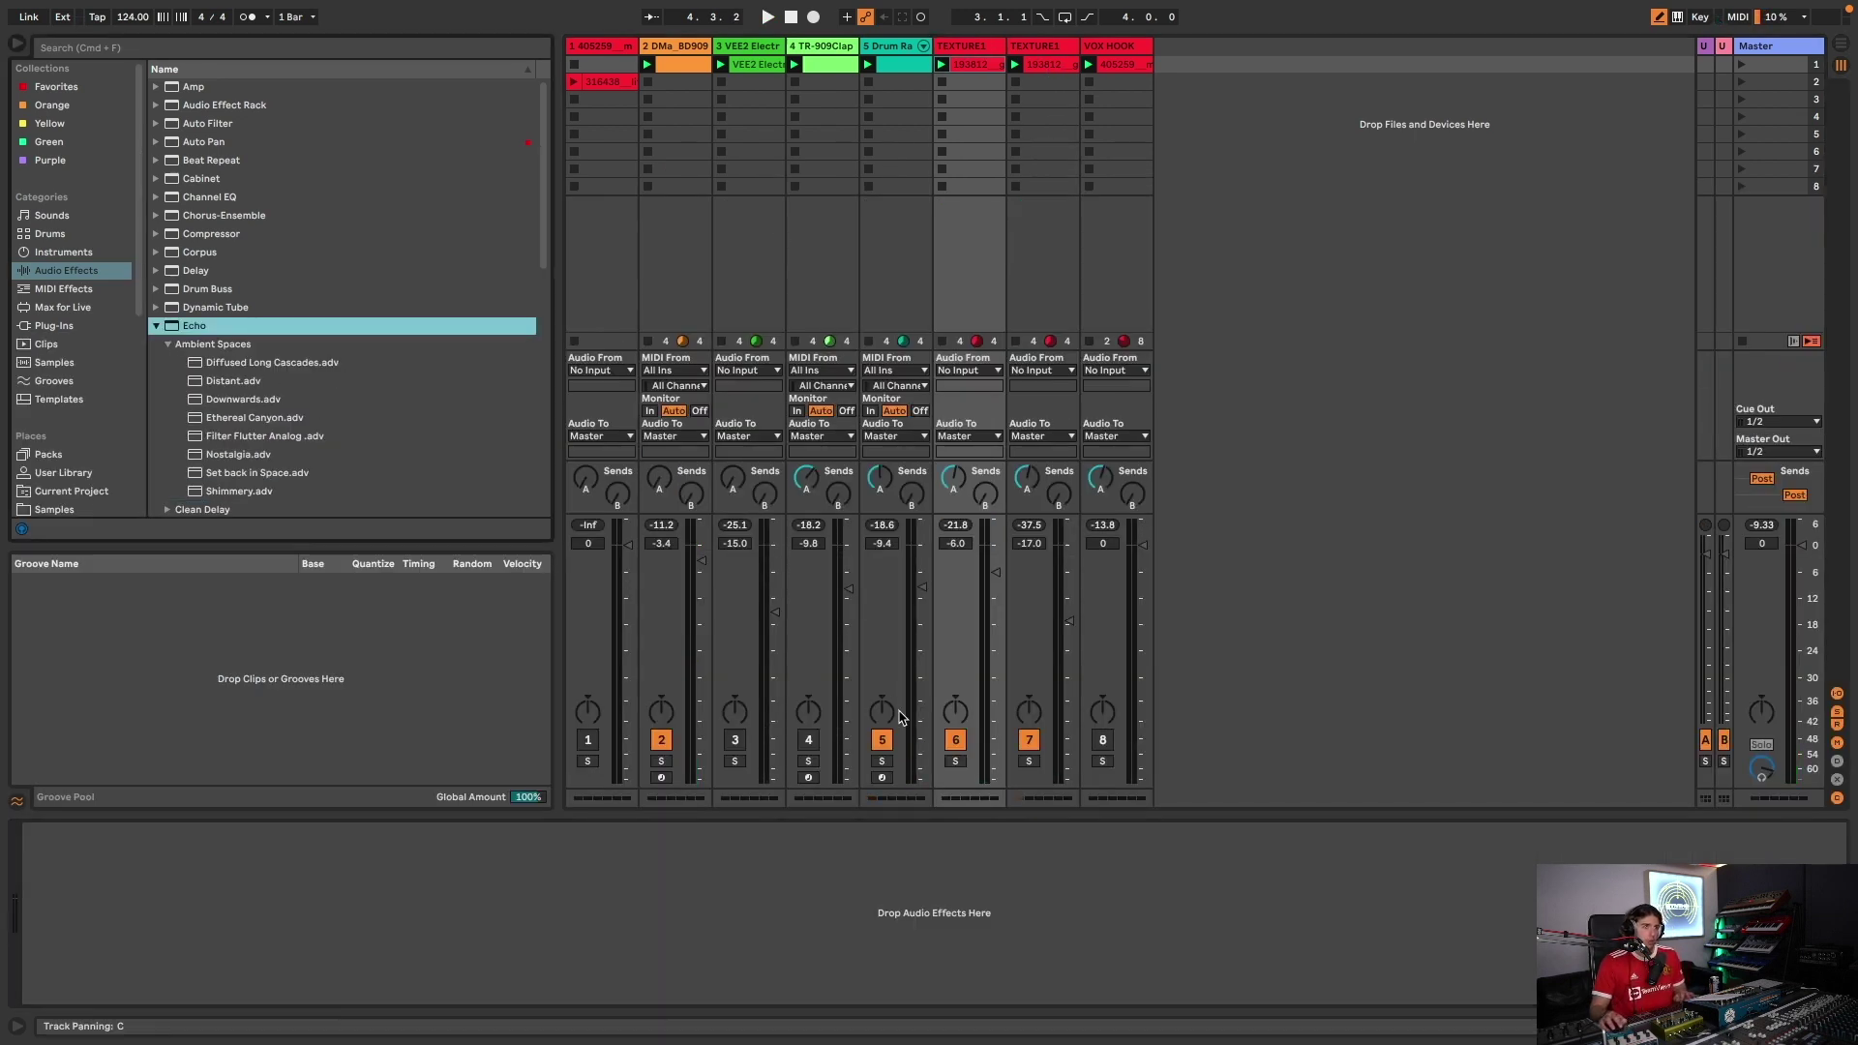
left_click(955, 761)
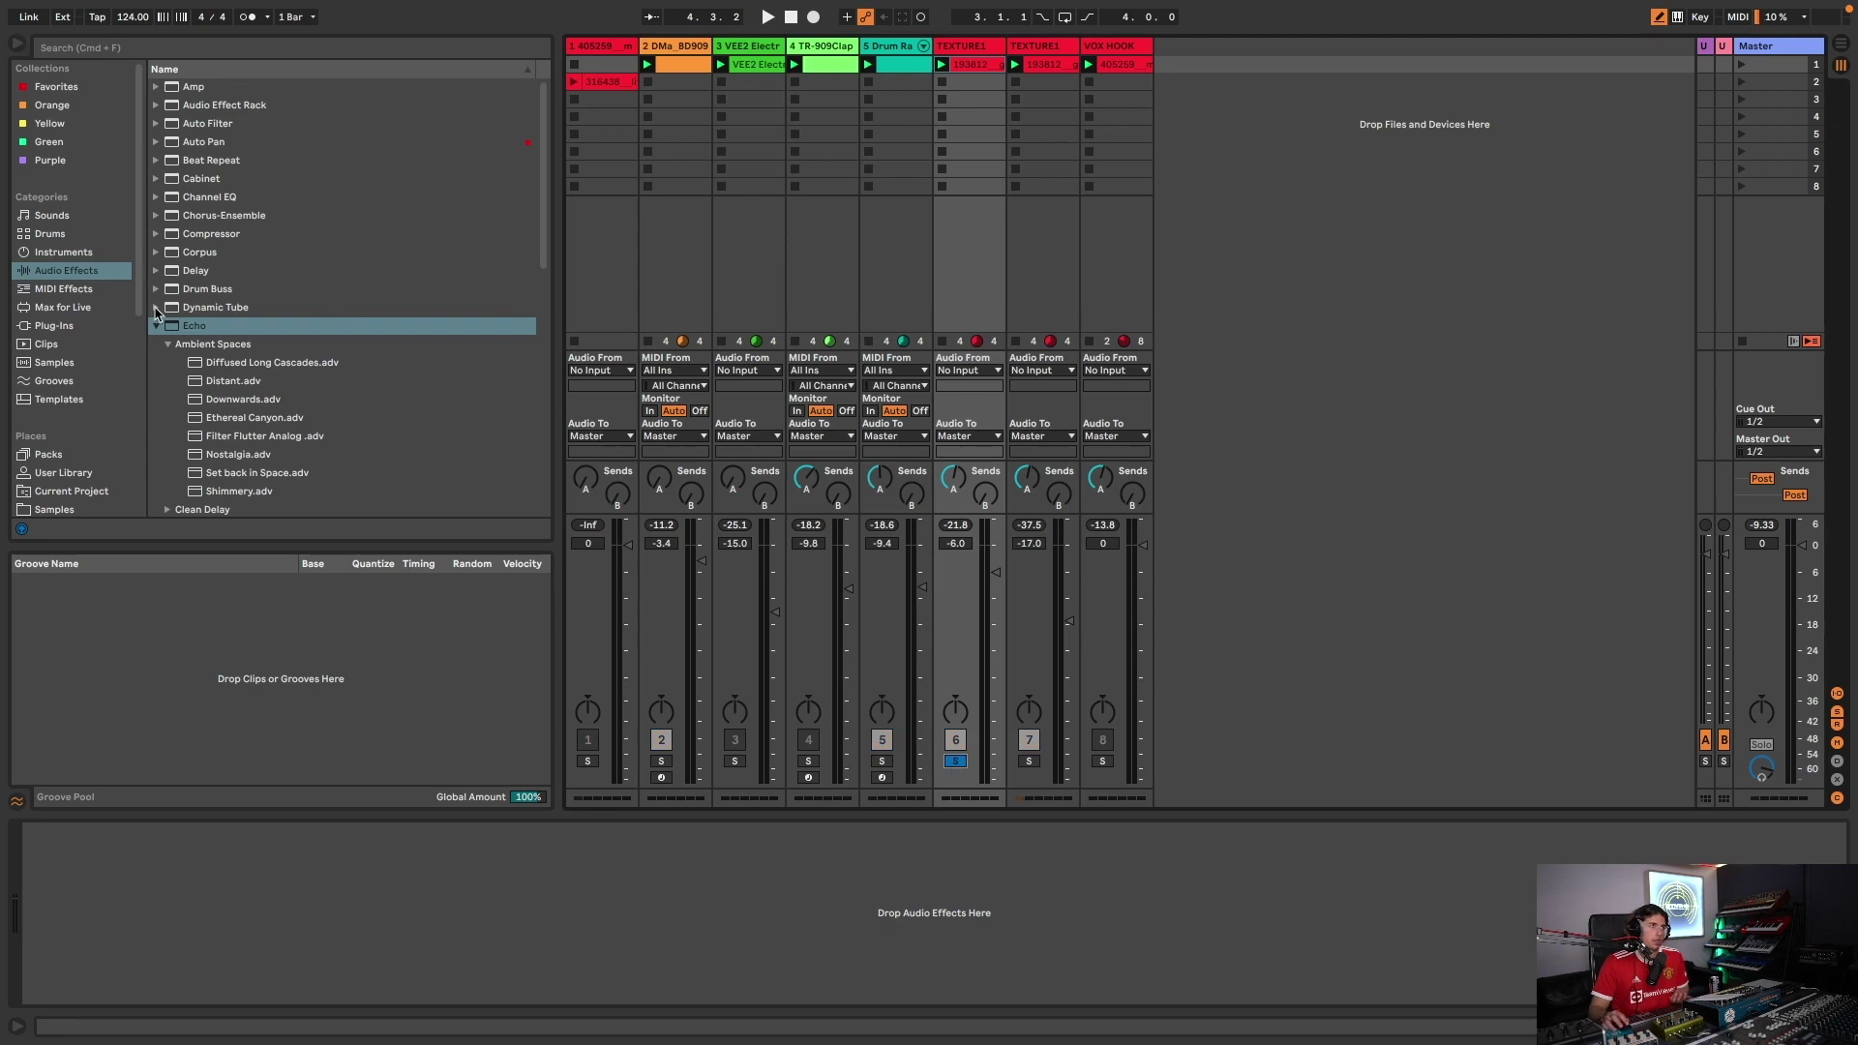
left_click(175, 326)
key("Left")
- Audition Reverb's Special preset Bright Reflections on track 6 and replace it with Empty Club
scroll(237, 474, "down", 2)
scroll(237, 470, "down", 3)
left_click(156, 444)
scroll(193, 447, "down", 2)
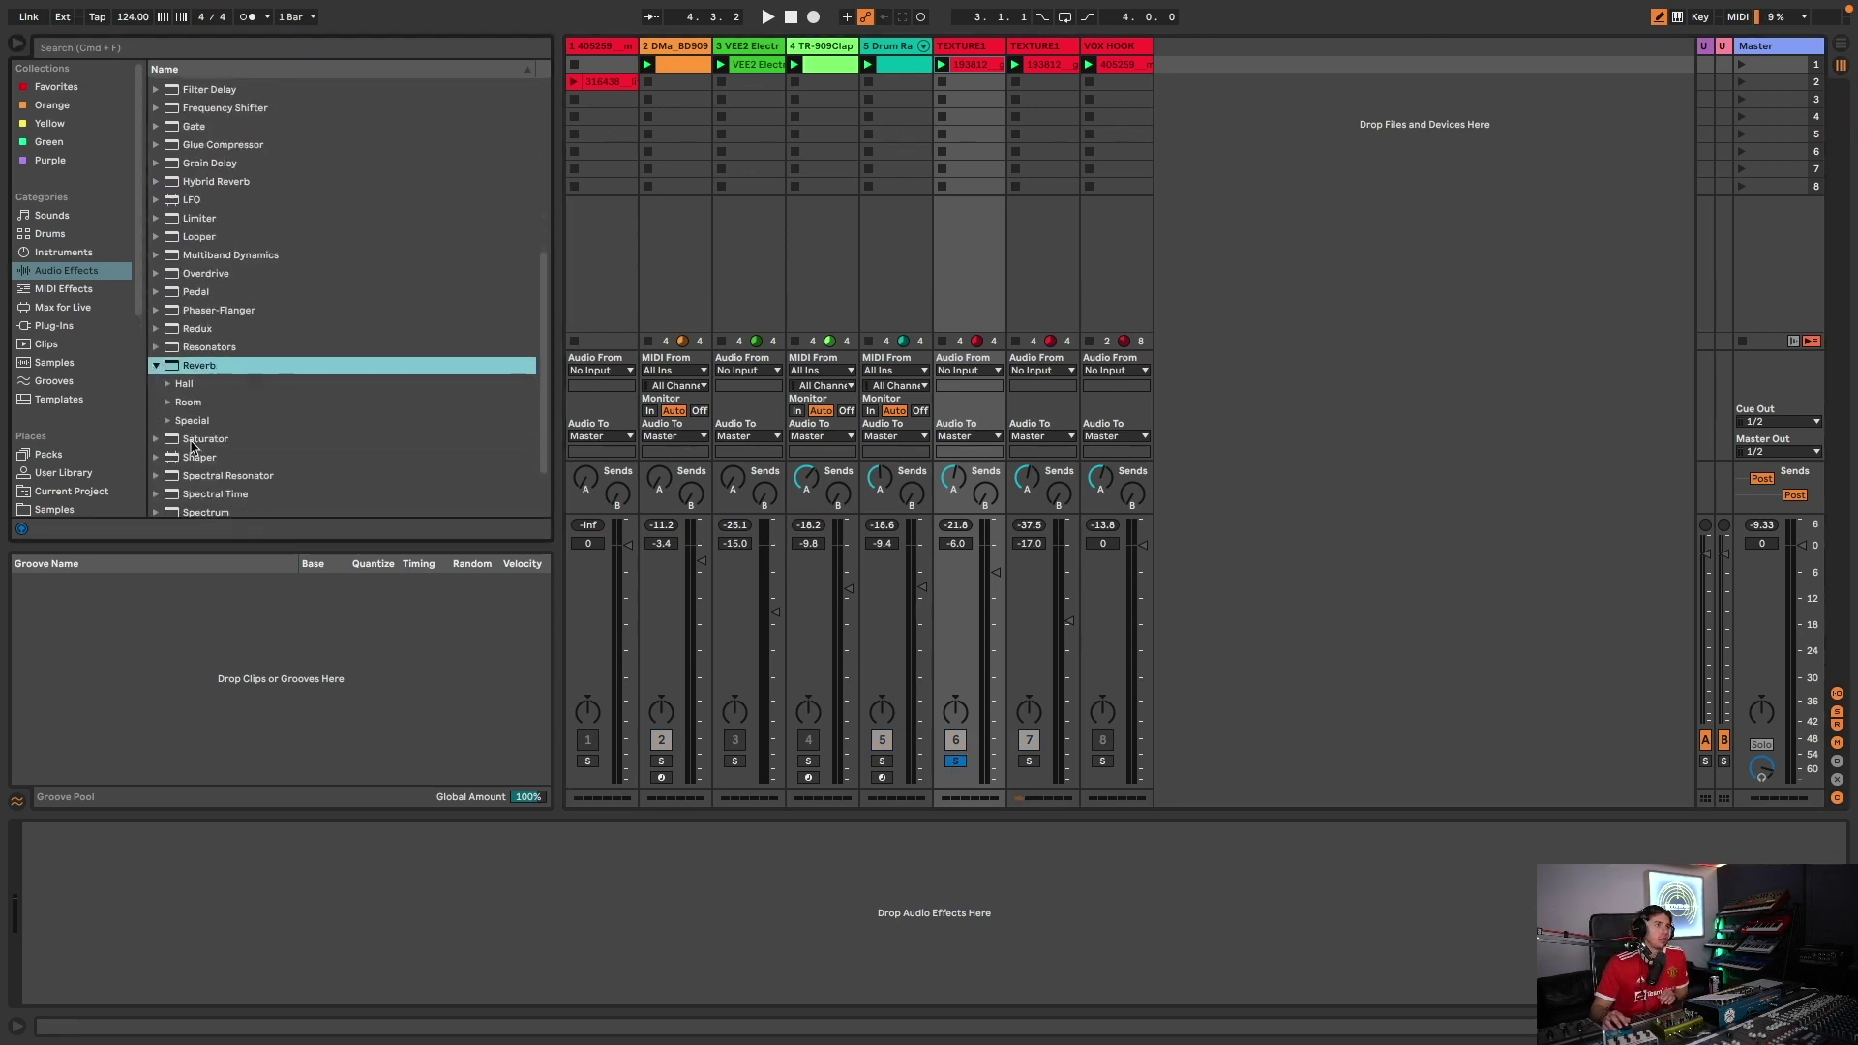
left_click(167, 422)
double_click(407, 475)
key("space")
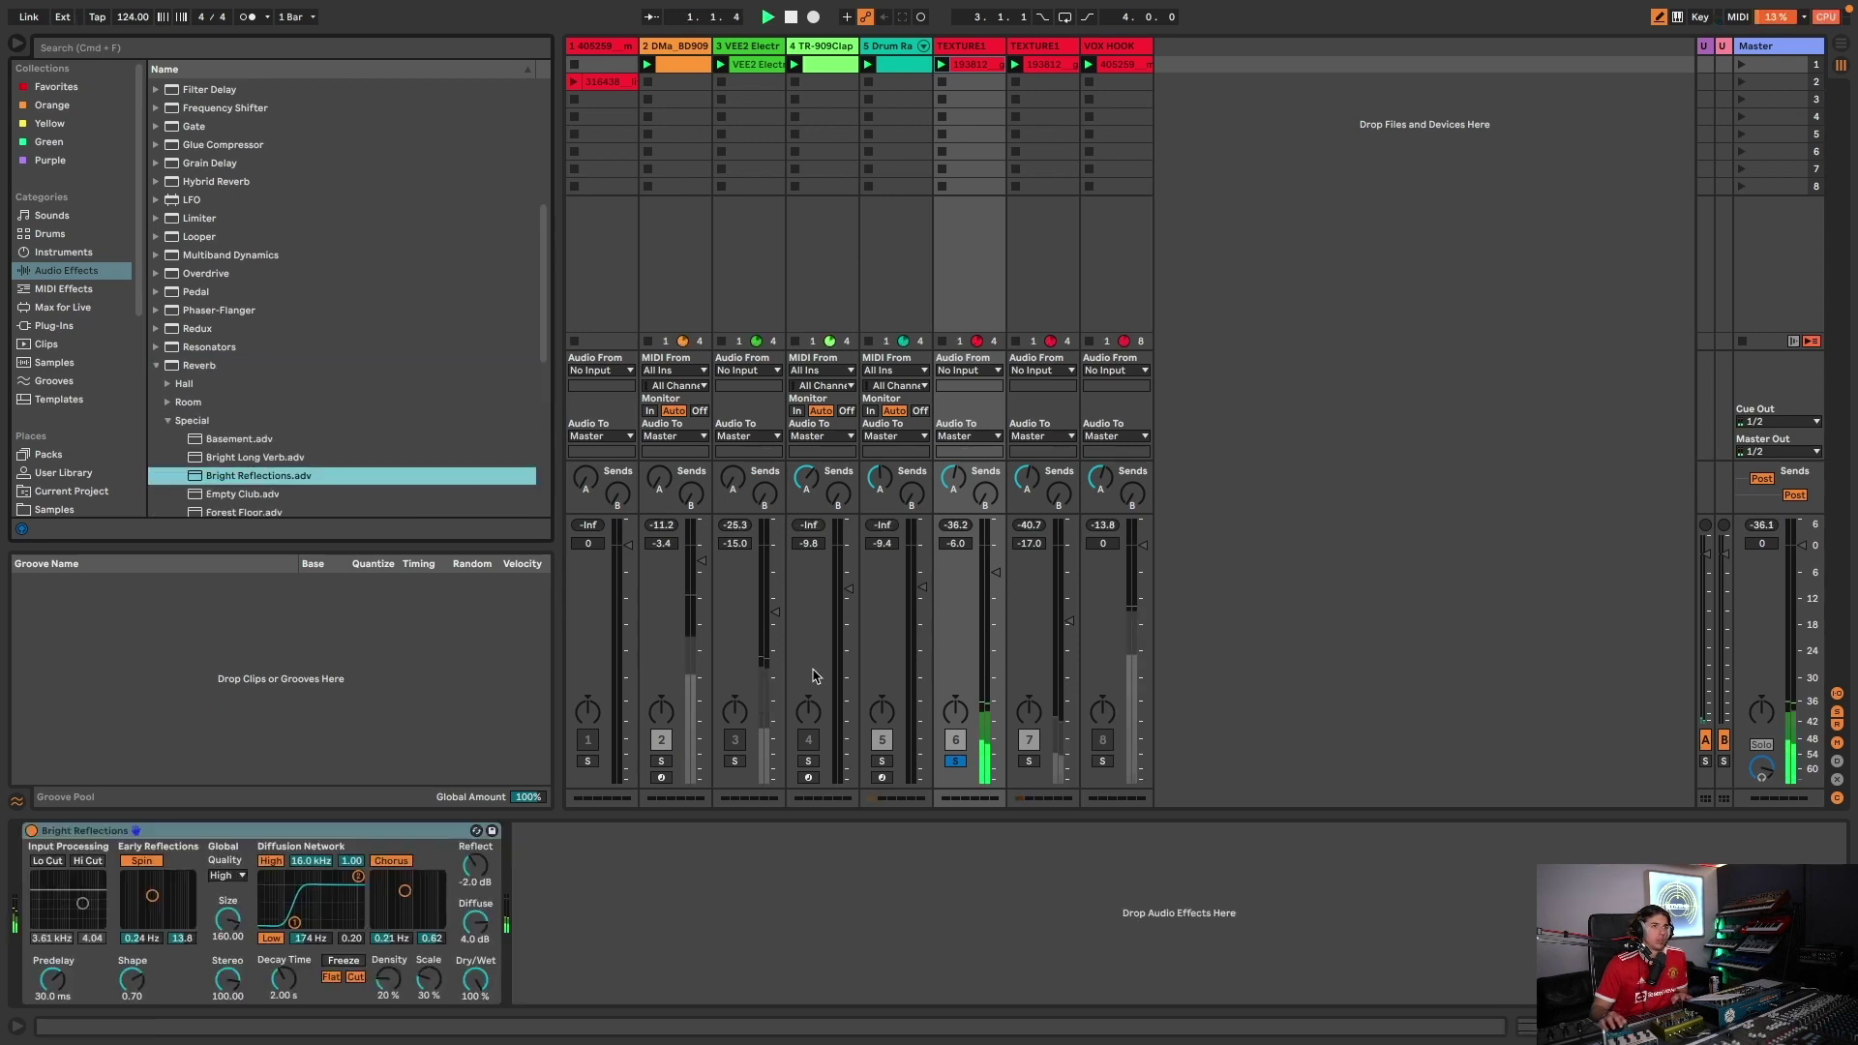
key("Down")
key("Return")
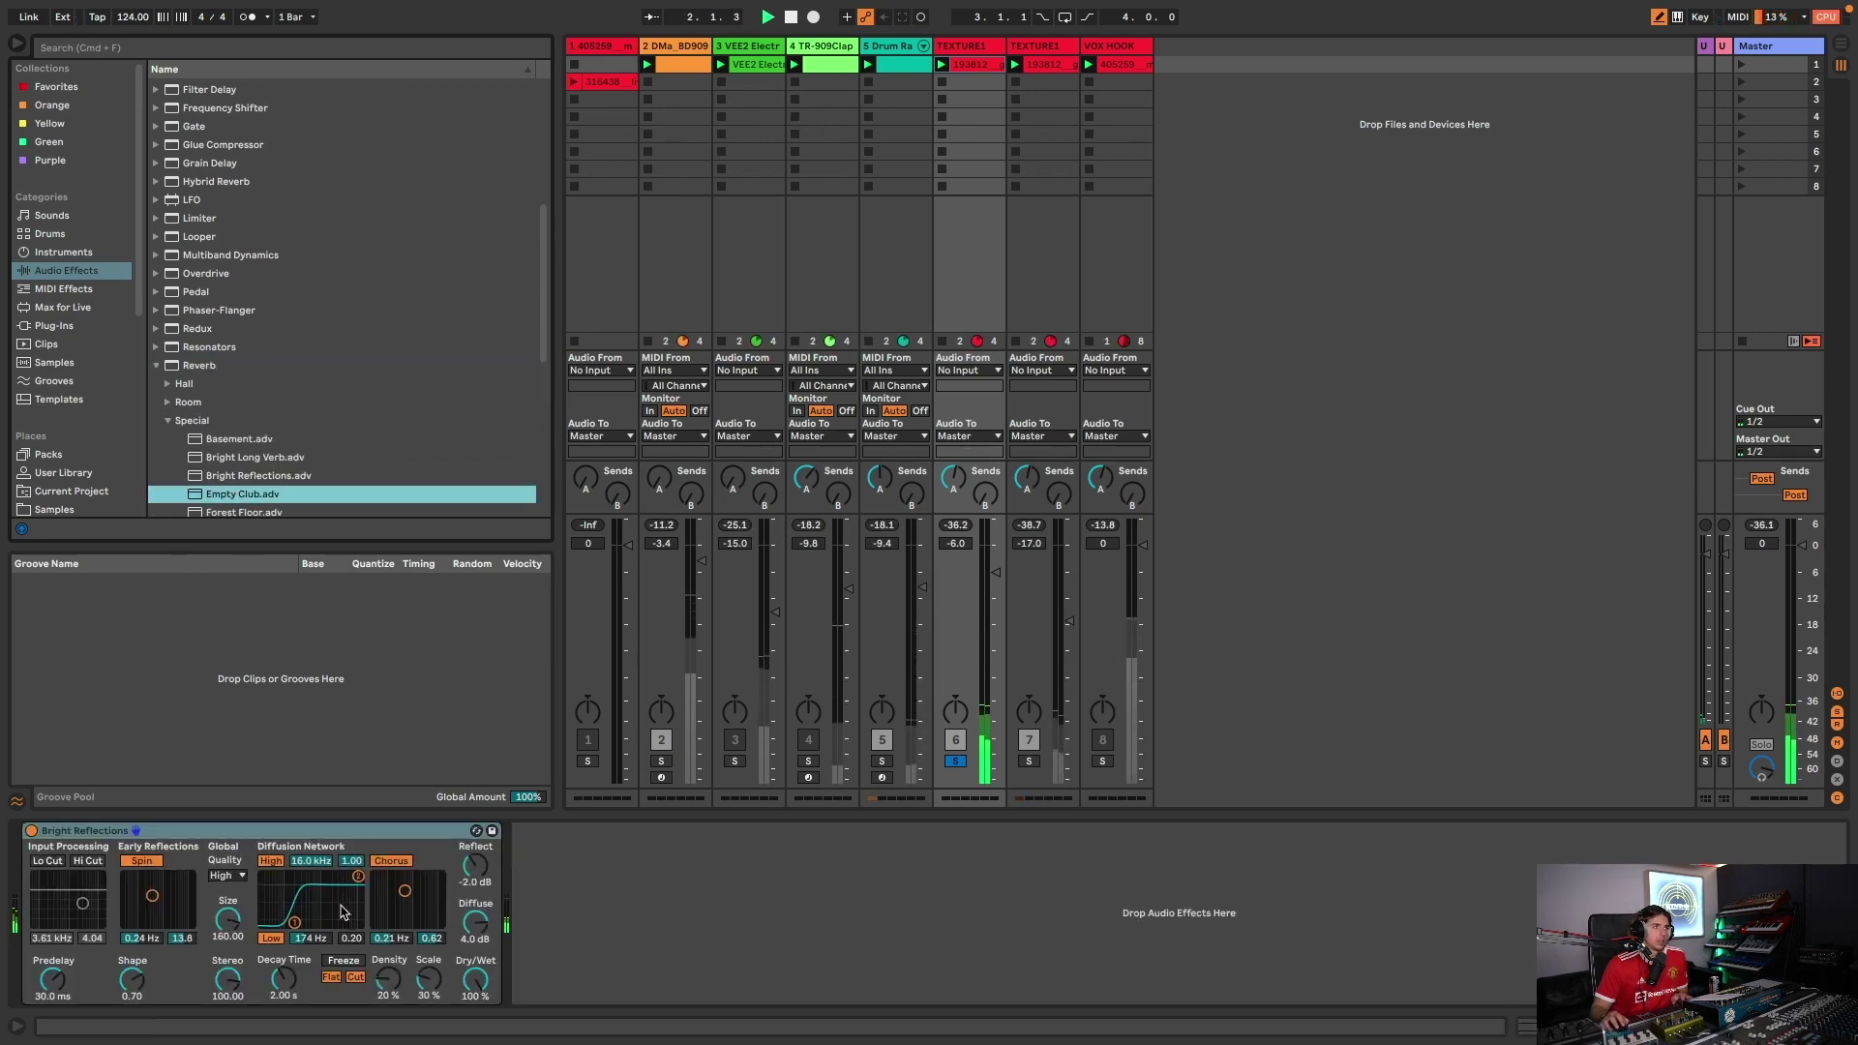
- Add a band-pass Auto Filter after the reverb at 635 Hz with 41% resonance and an LFO amount of 12.4
key("super+f")
type("auto fi")
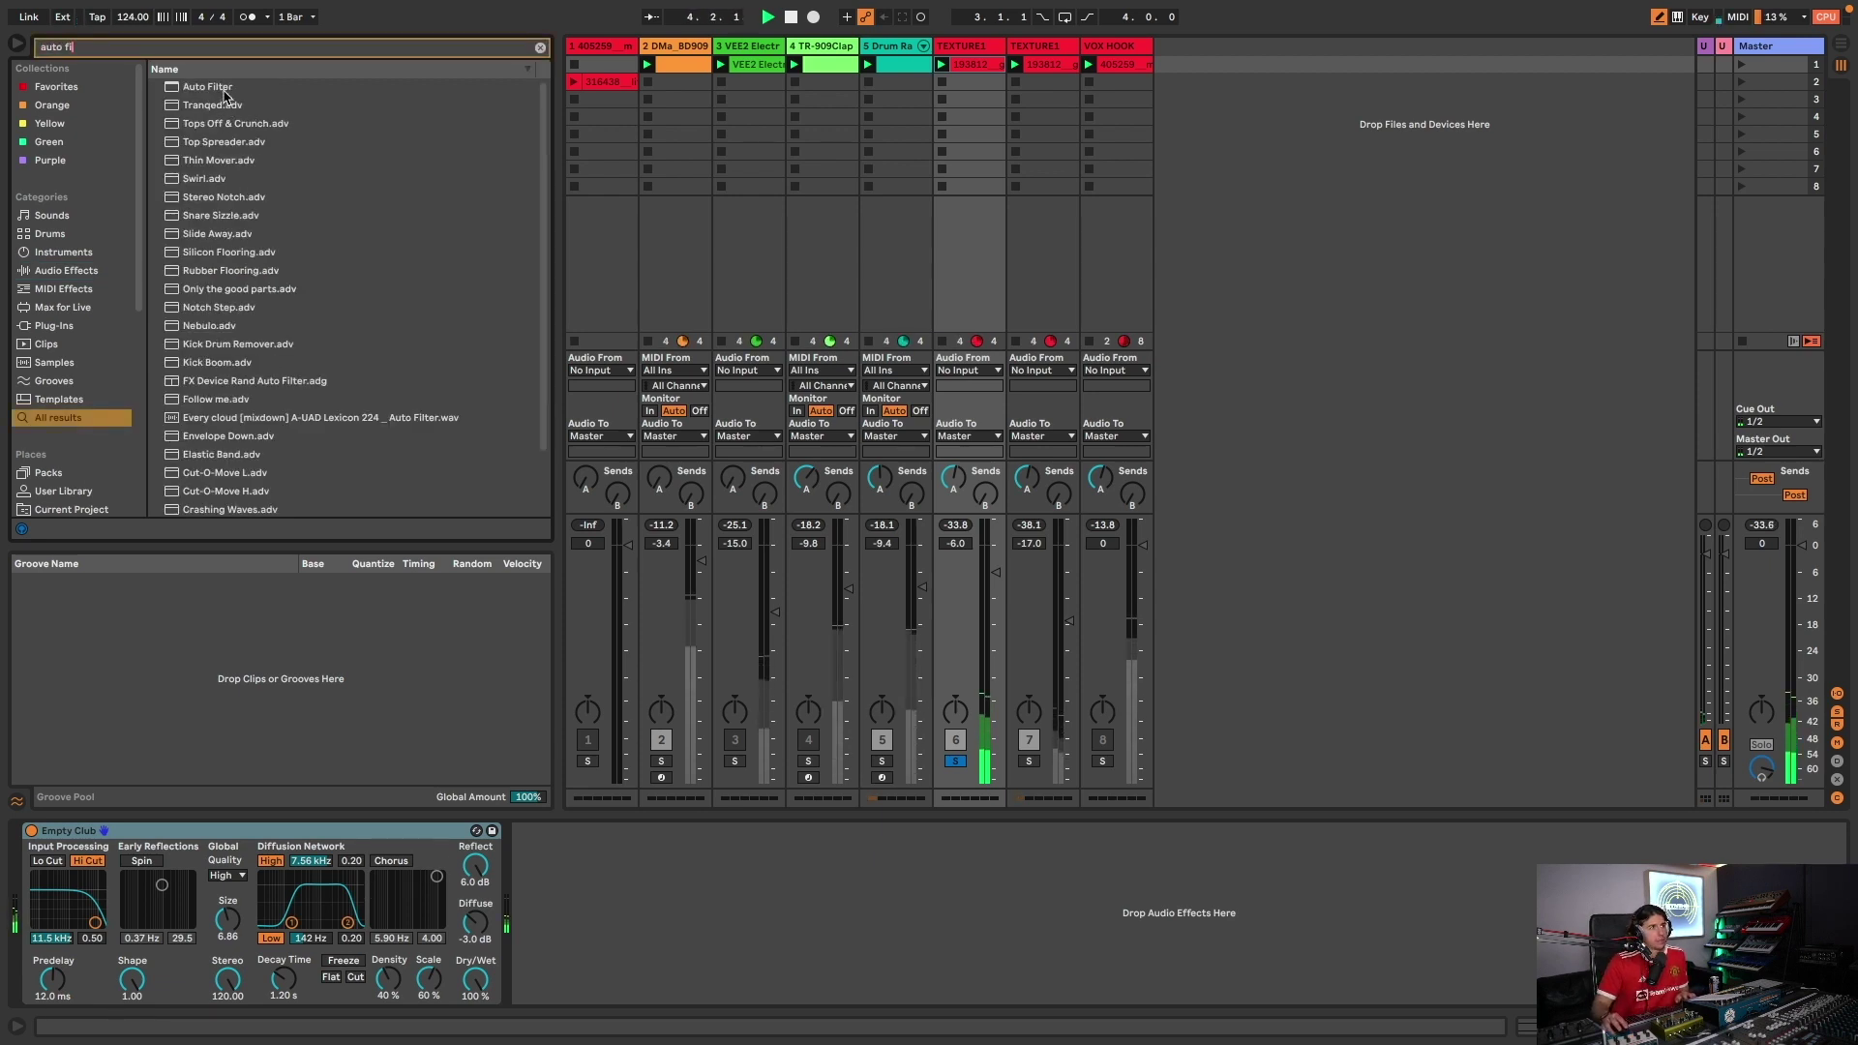
key("Down")
key("Return")
left_click(621, 957)
left_click_drag(744, 931, 663, 910)
left_click_drag(830, 901, 829, 881)
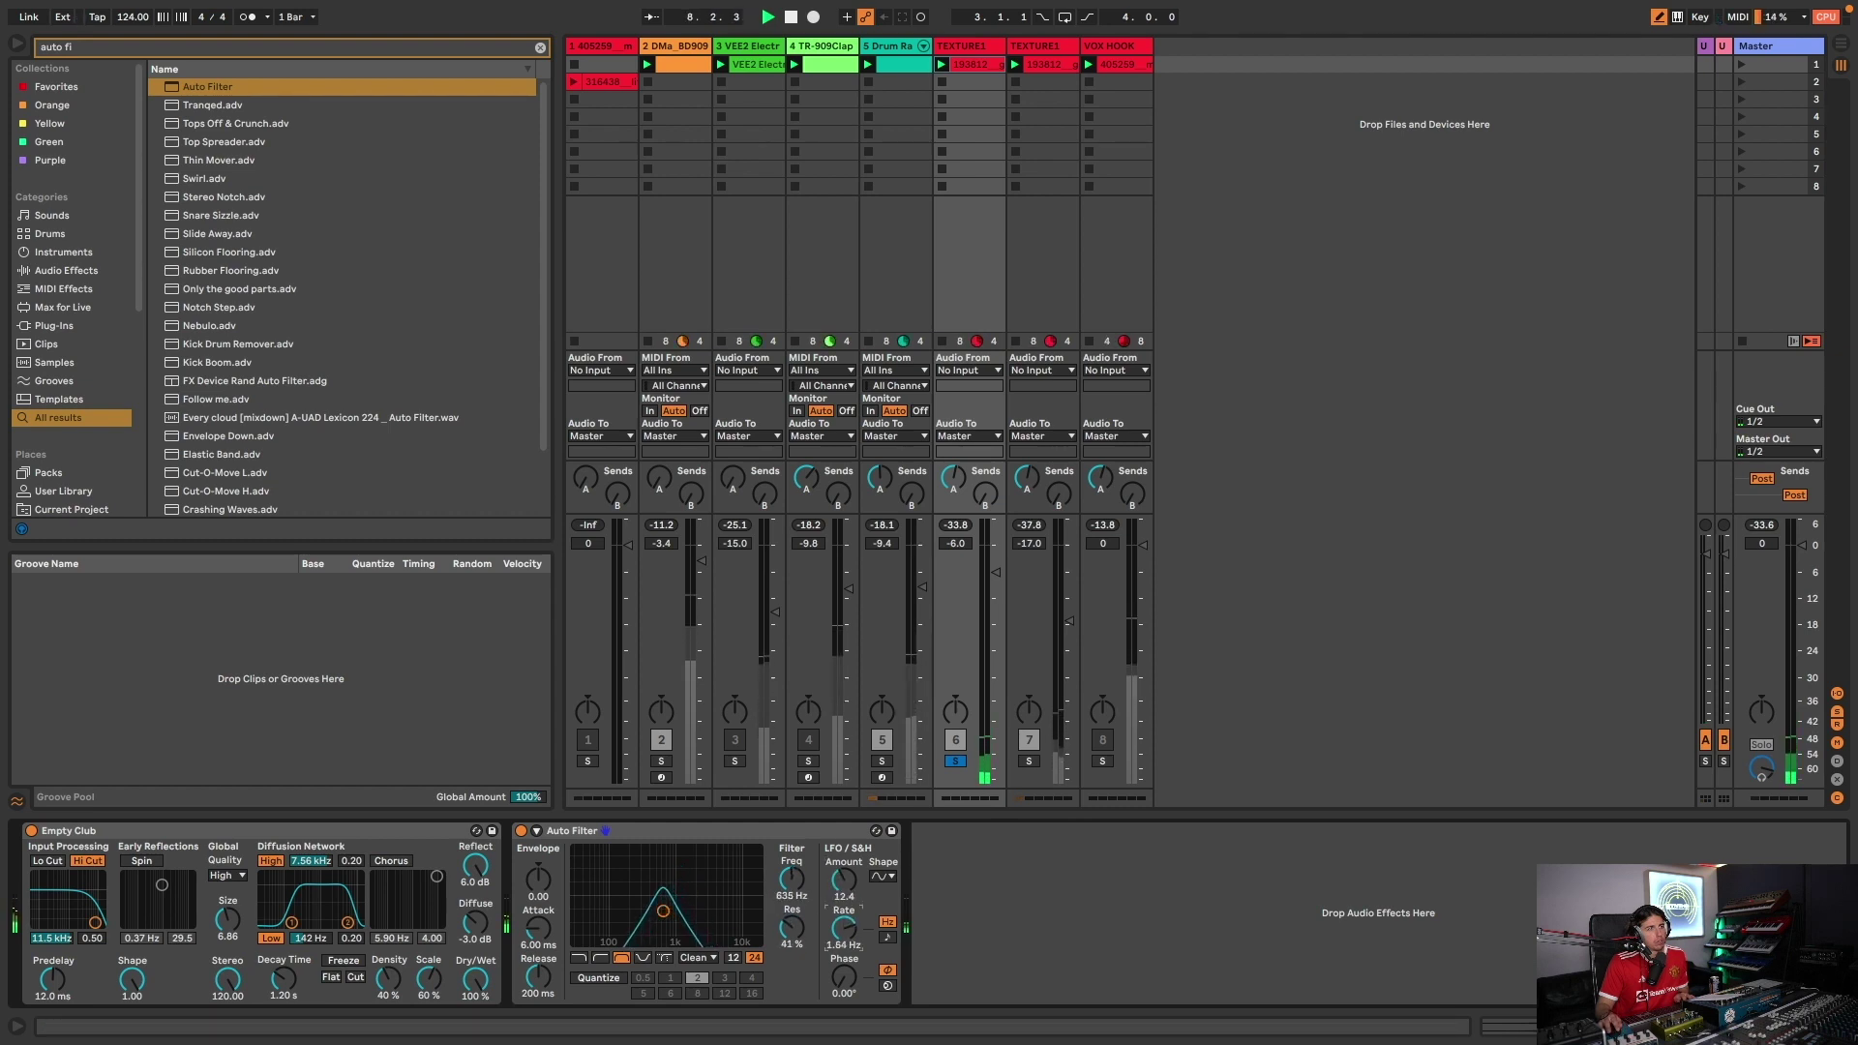
- Add Phaser-Flanger's Doubler Thick preset after the Auto Filter and retune the filter to 683 Hz with an LFO amount of 14.3
key("ctrl+f")
type("phase")
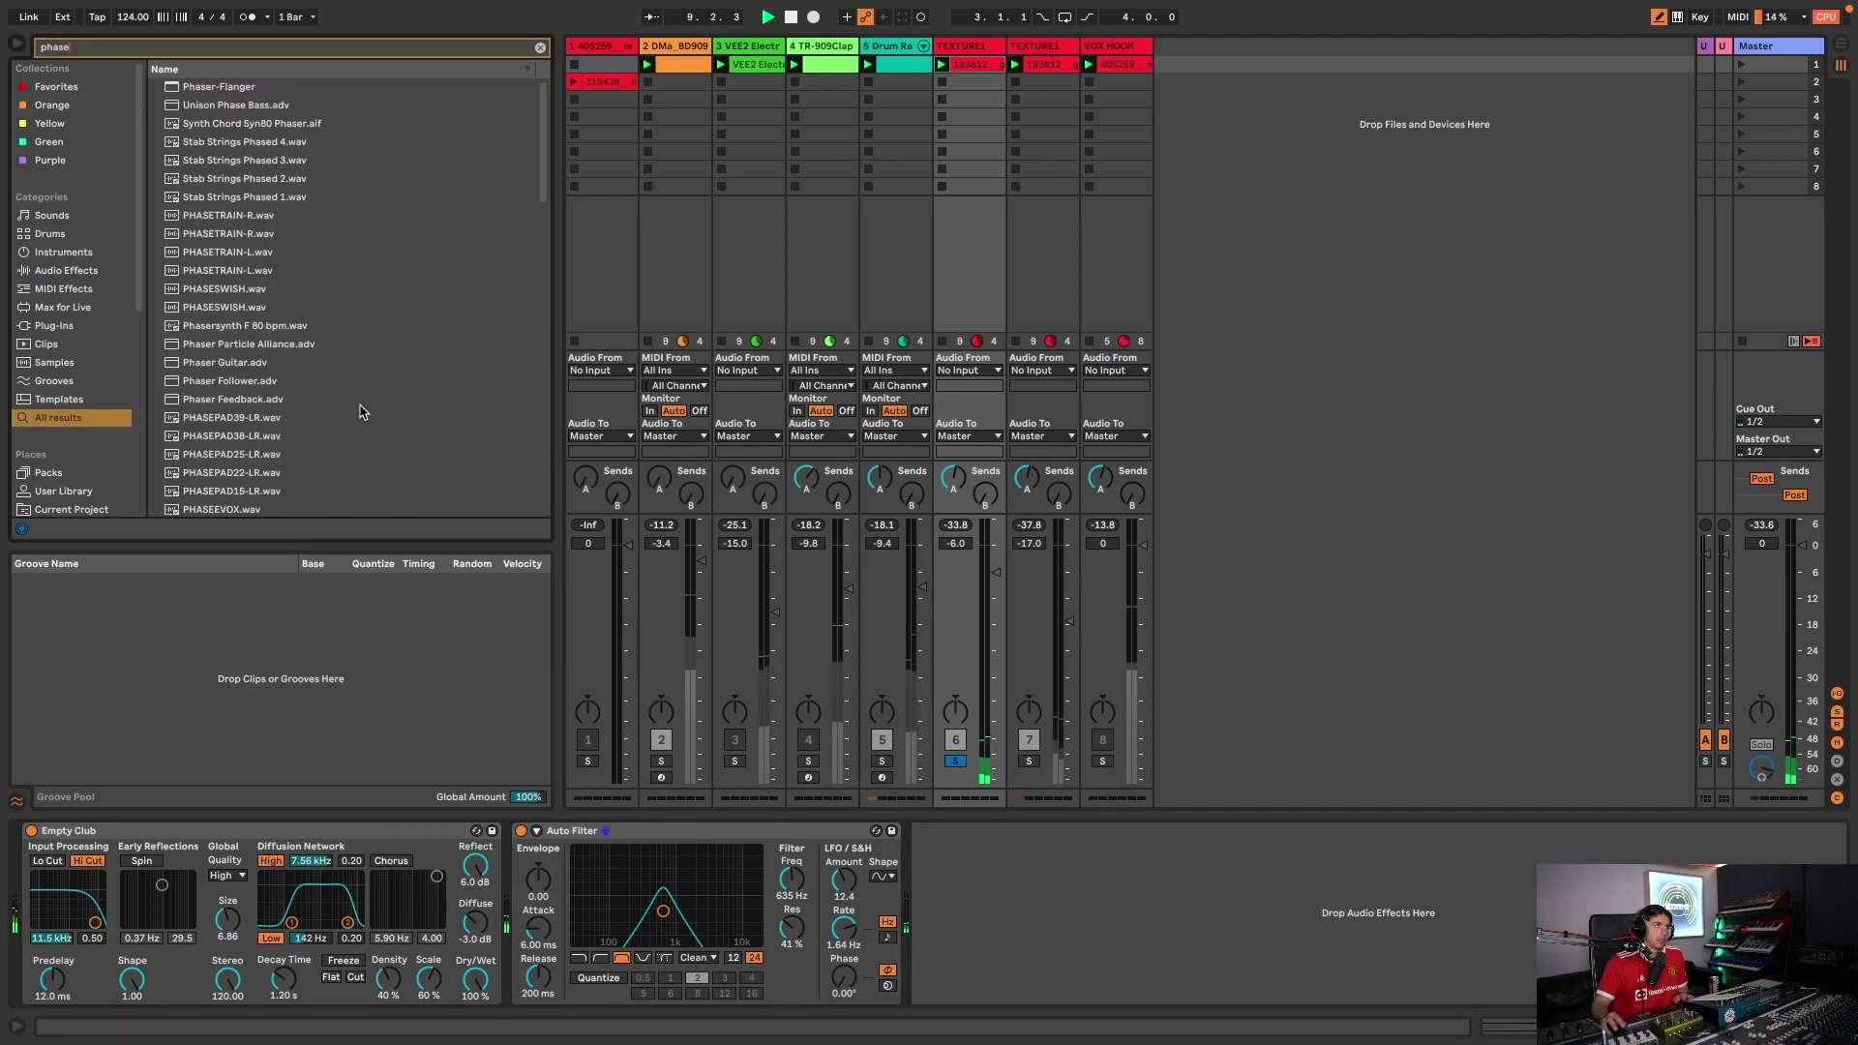
left_click(66, 270)
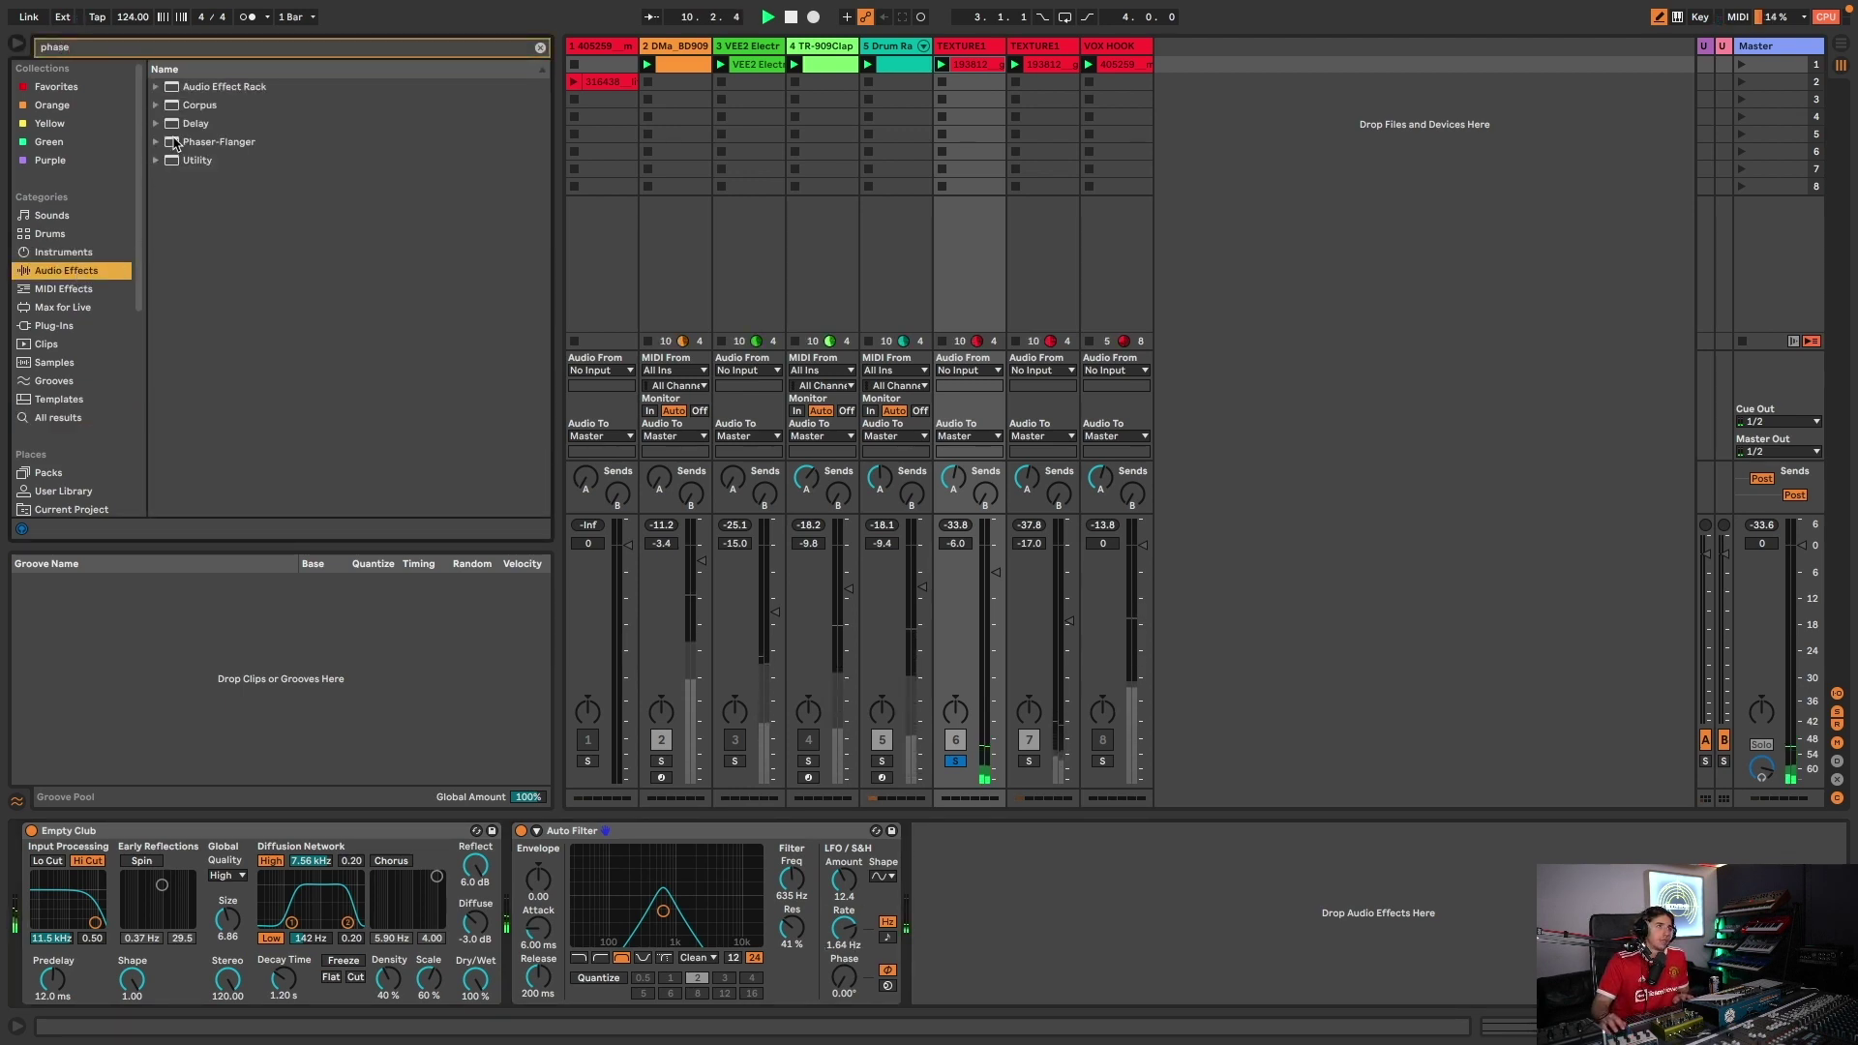
left_click(158, 143)
left_click(242, 197)
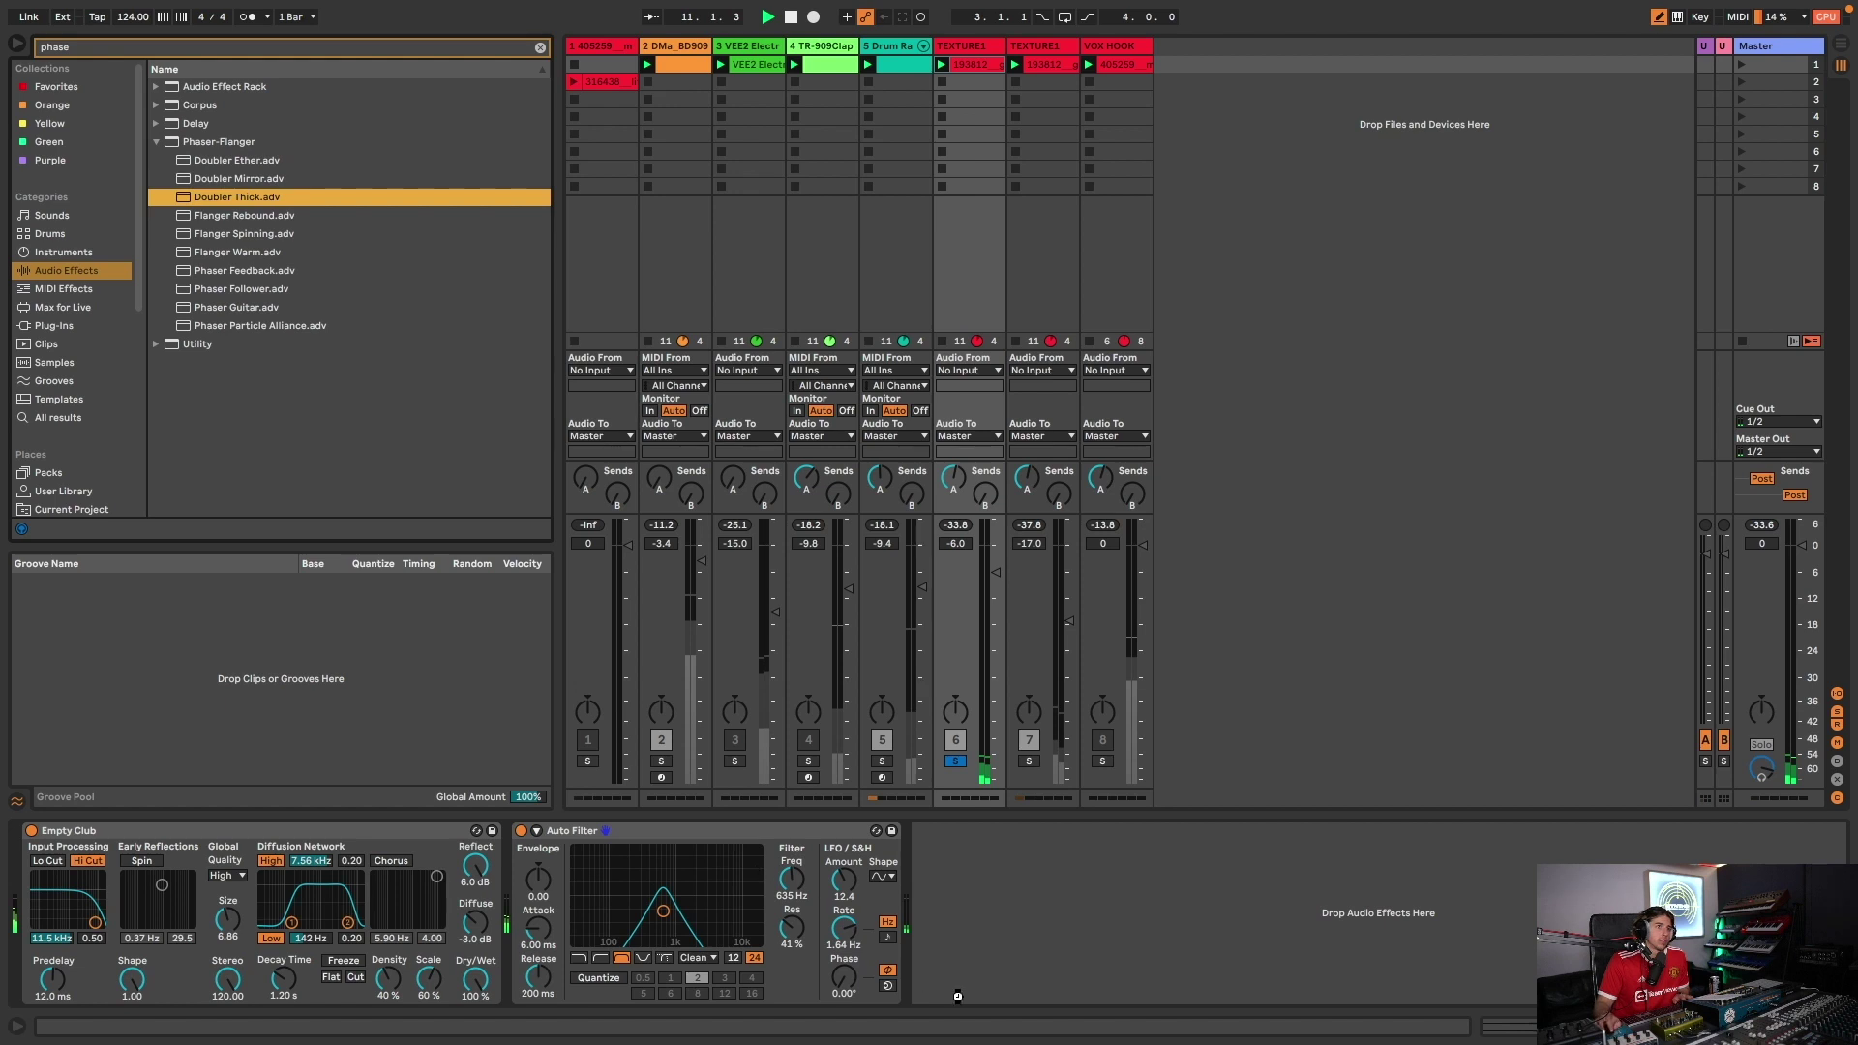
left_click_drag(958, 997, 958, 995)
mouse_move(800, 890)
left_mouse_down()
mouse_move(800, 869)
mouse_move(791, 914)
left_mouse_up()
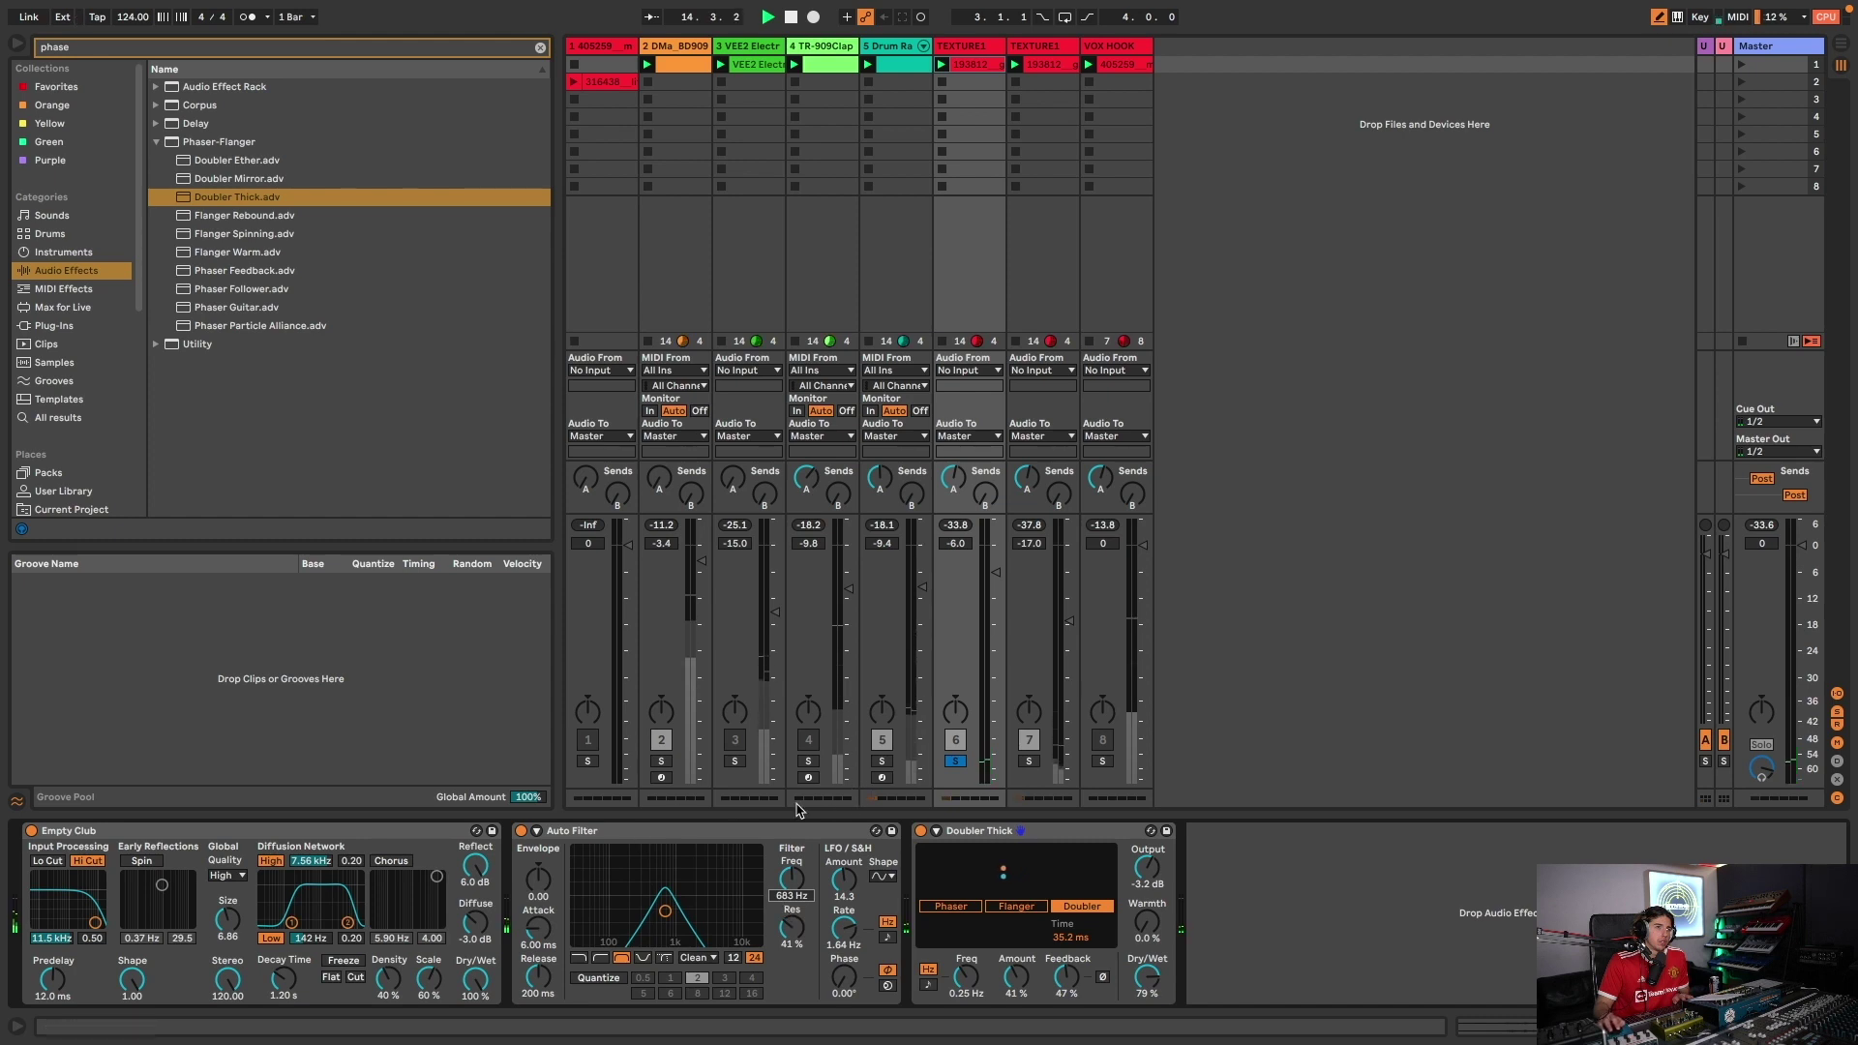
- Unsolo track 6, raise its volume to 4.5 dB, and bring back VOX HOOK at -2.0 dB
left_click_drag(971, 578, 971, 557)
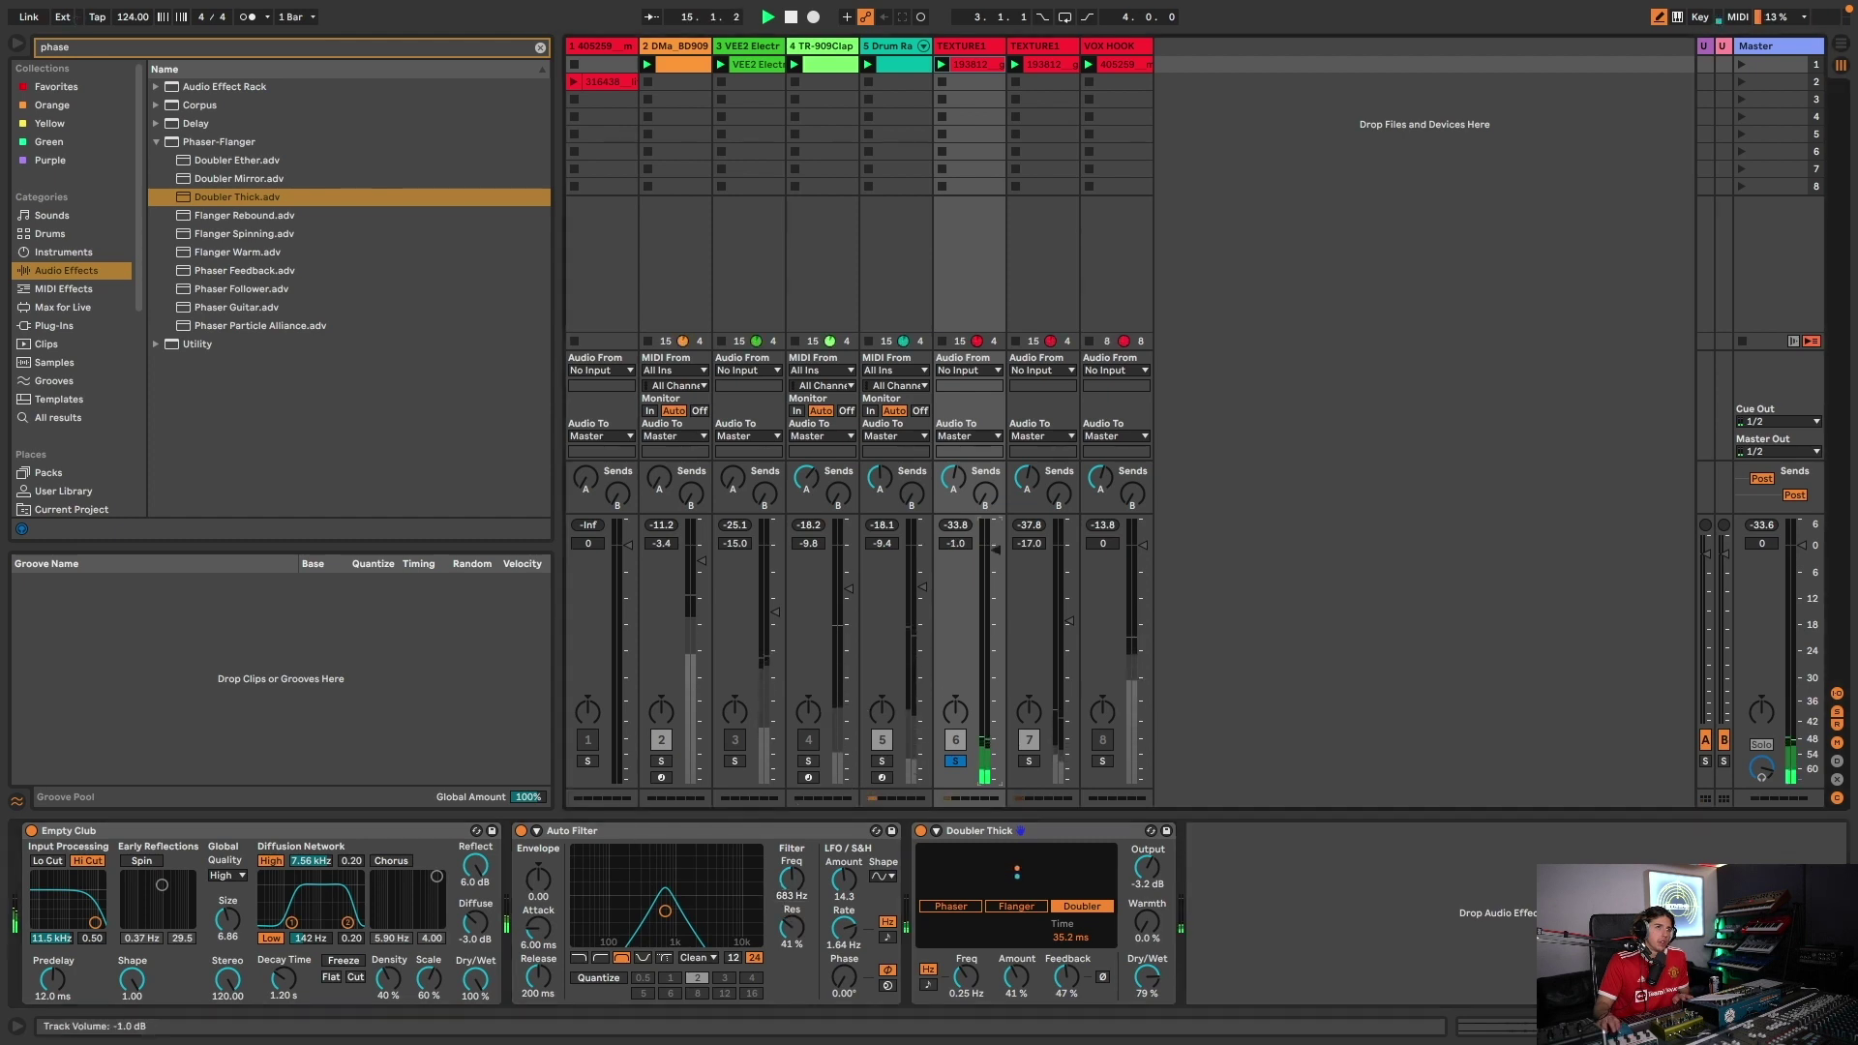
left_click(955, 762)
left_click_drag(956, 543, 995, 528)
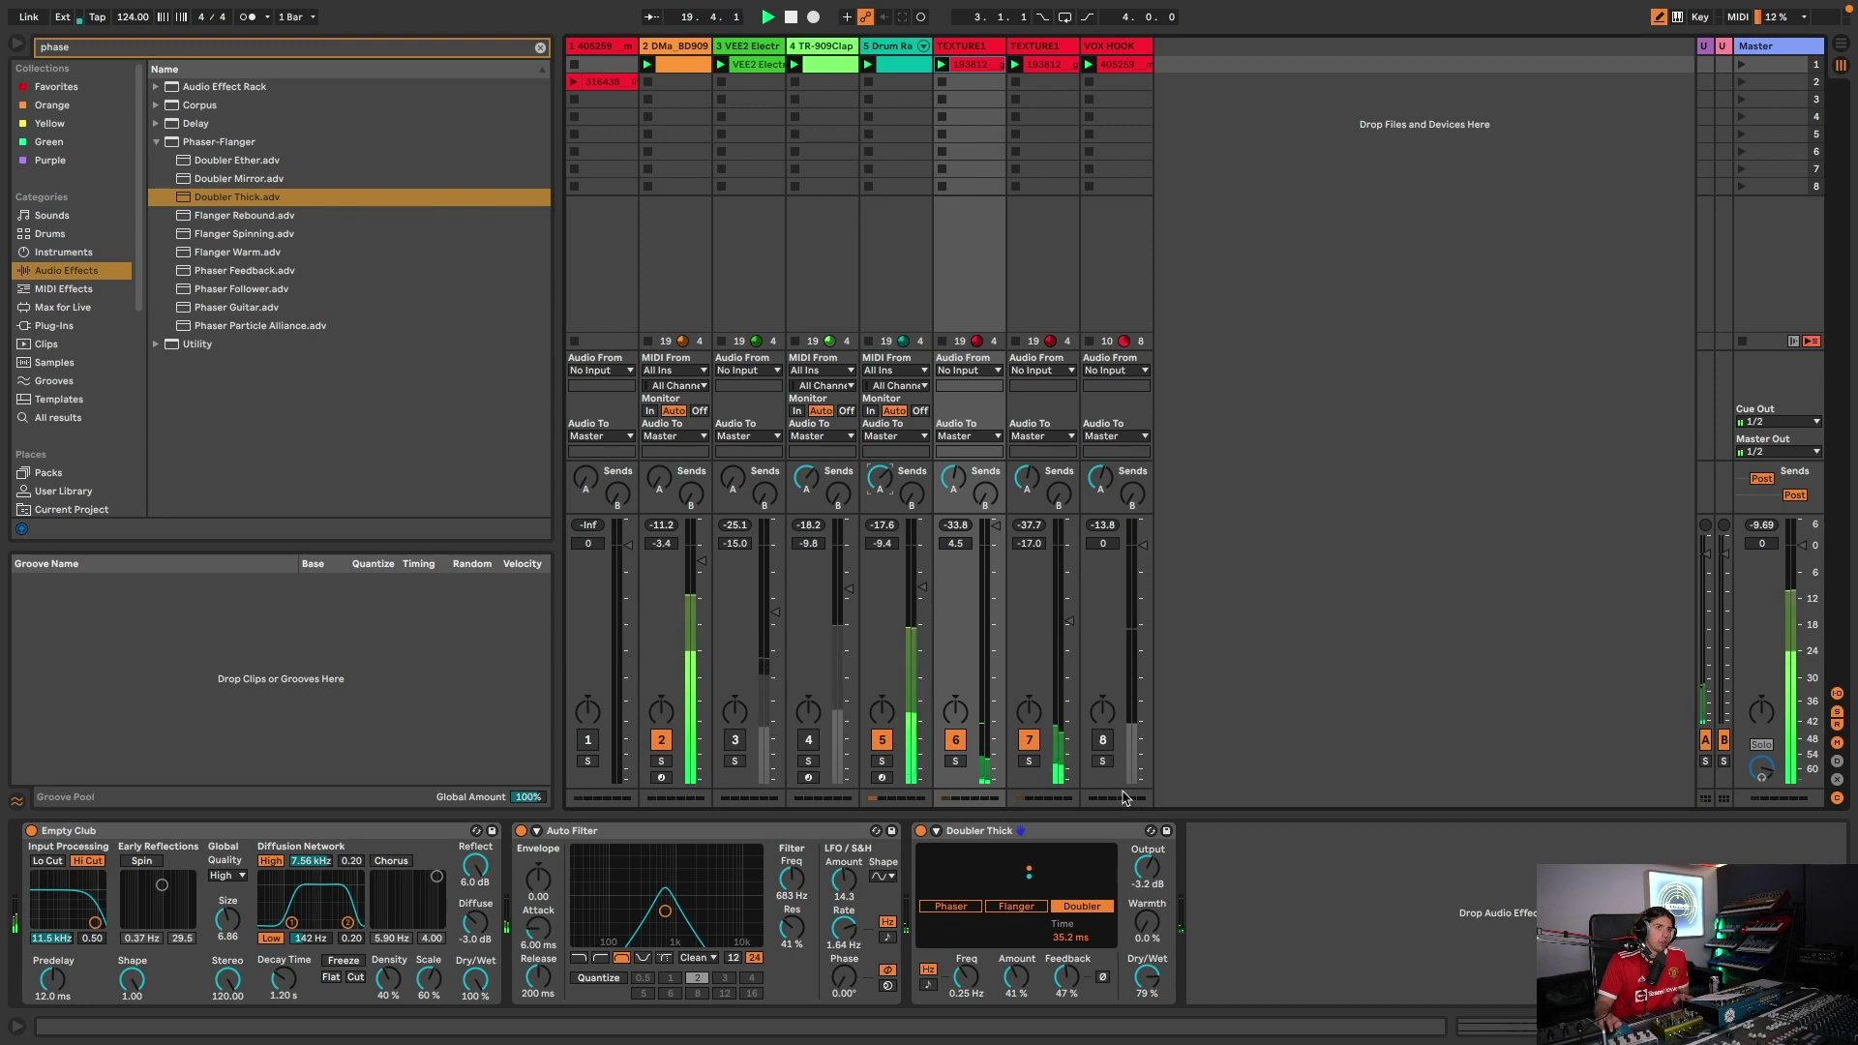
left_click_drag(1143, 545, 1143, 558)
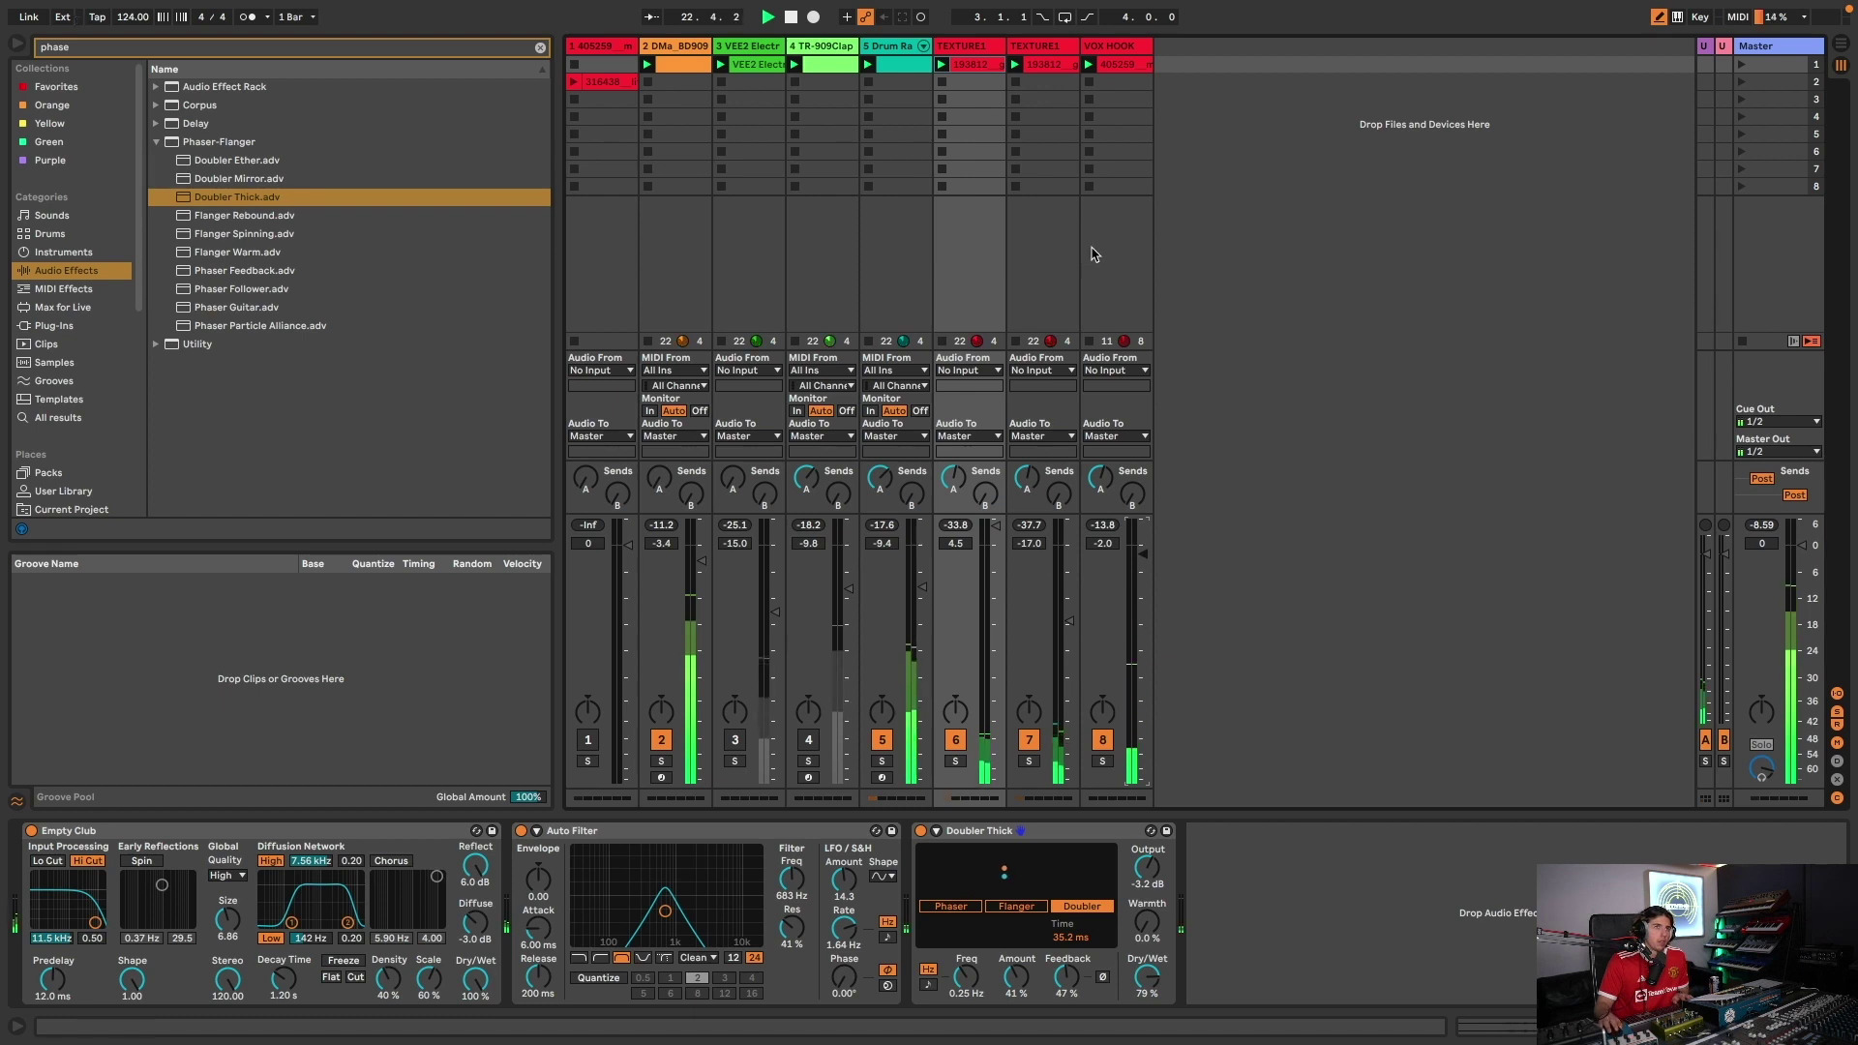
- Search the browser for "beat" among the audio effects and list Beat Repeat's presets for the VOX HOOK track
left_click(1121, 50)
key("ctrl+f")
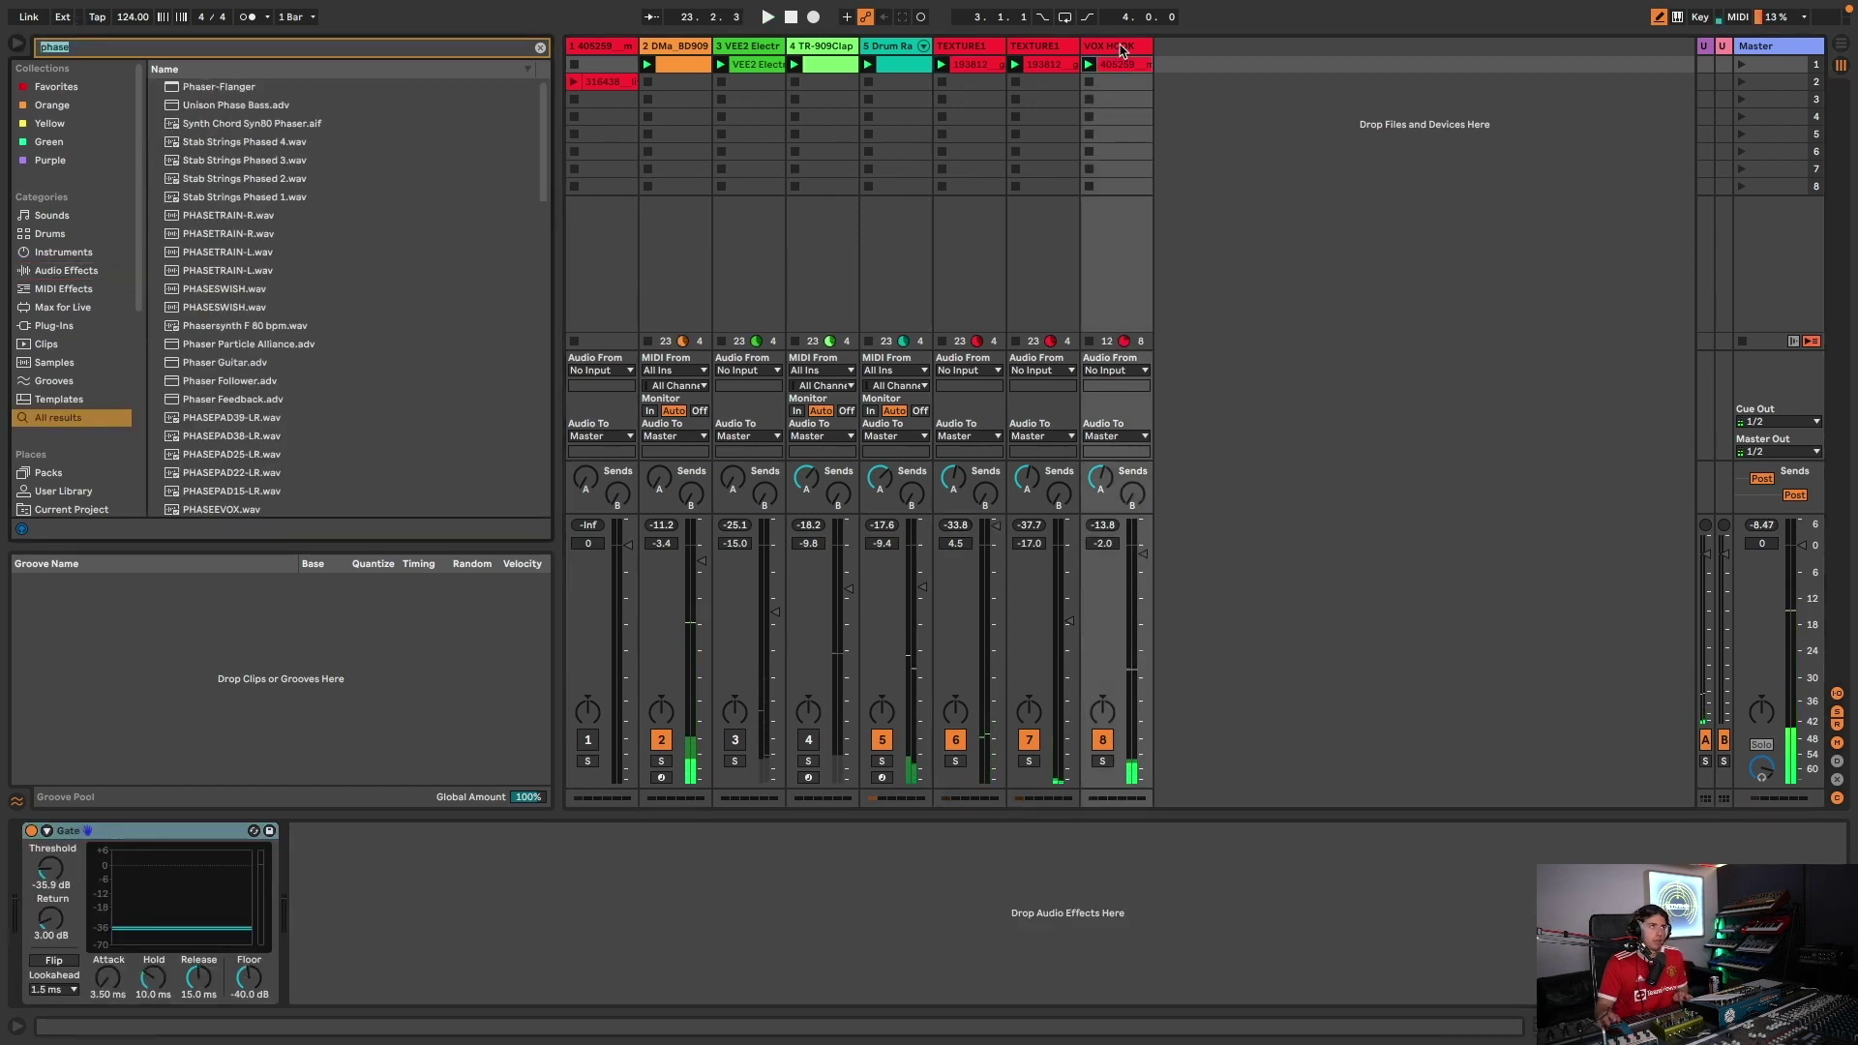
type("fbeat")
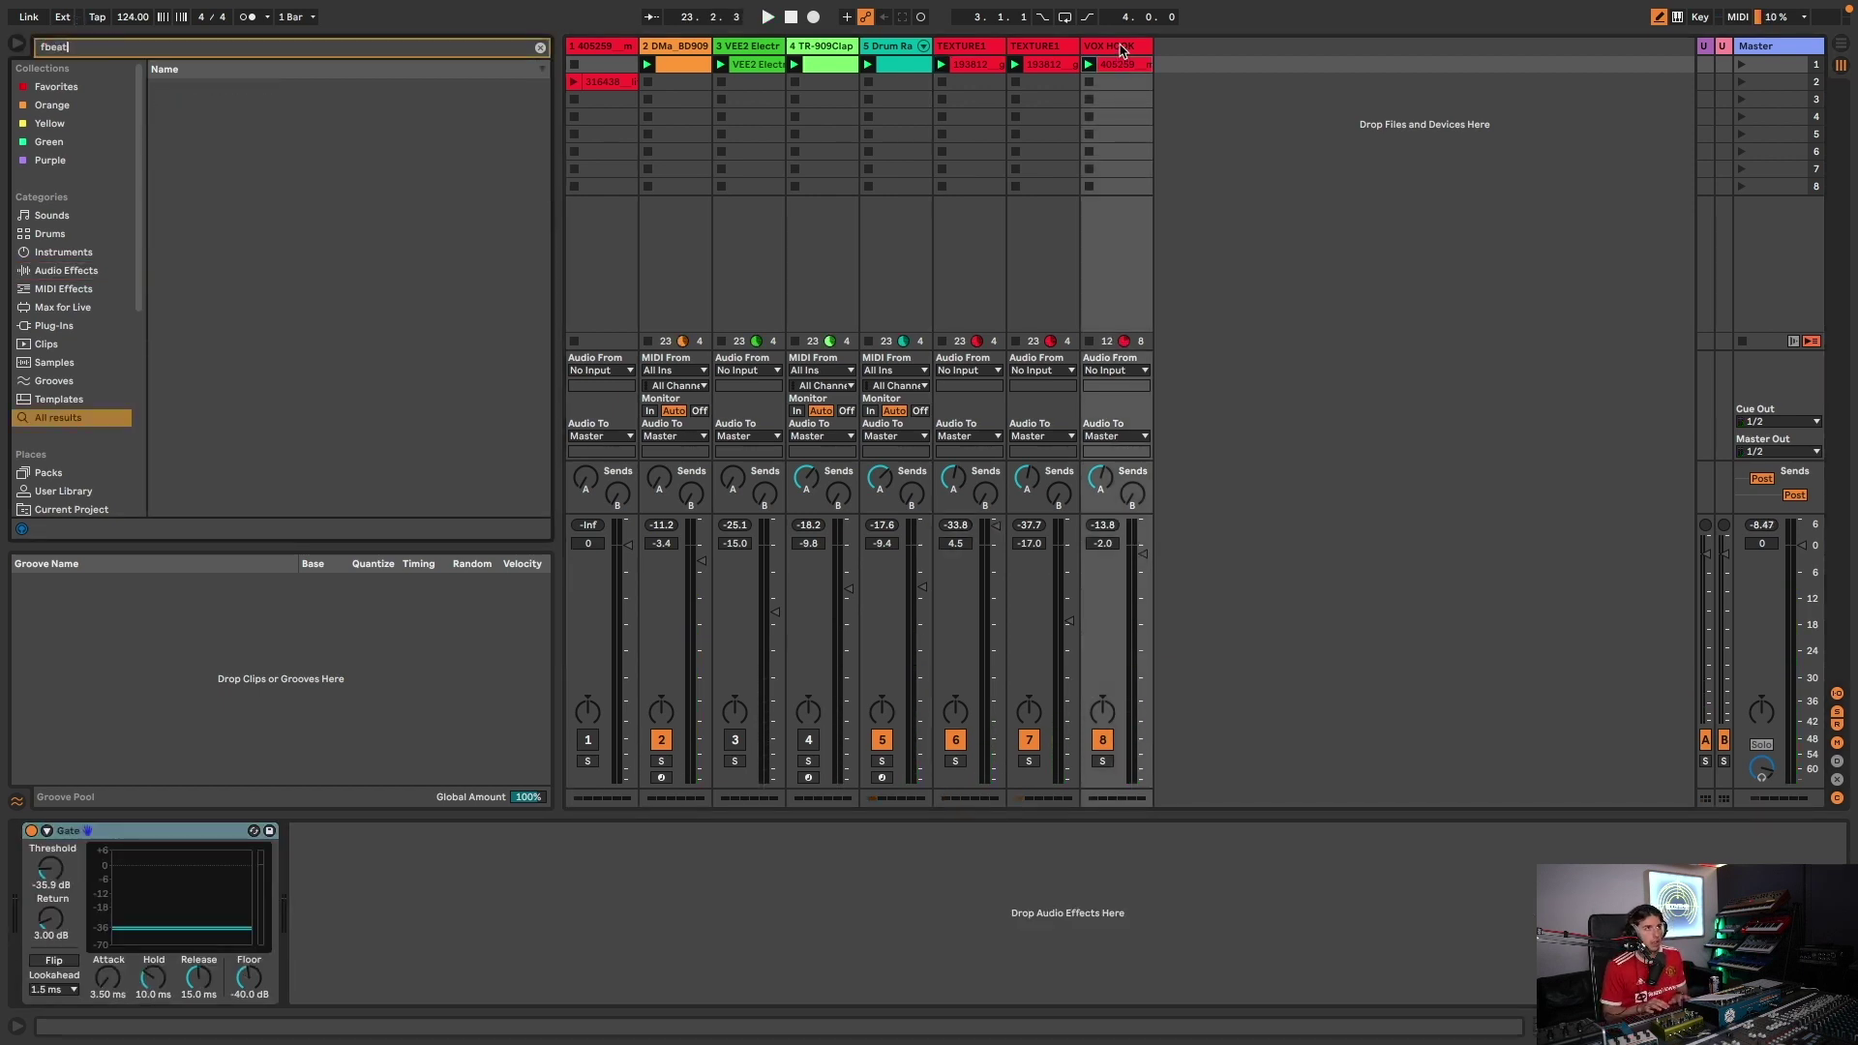
type("beat")
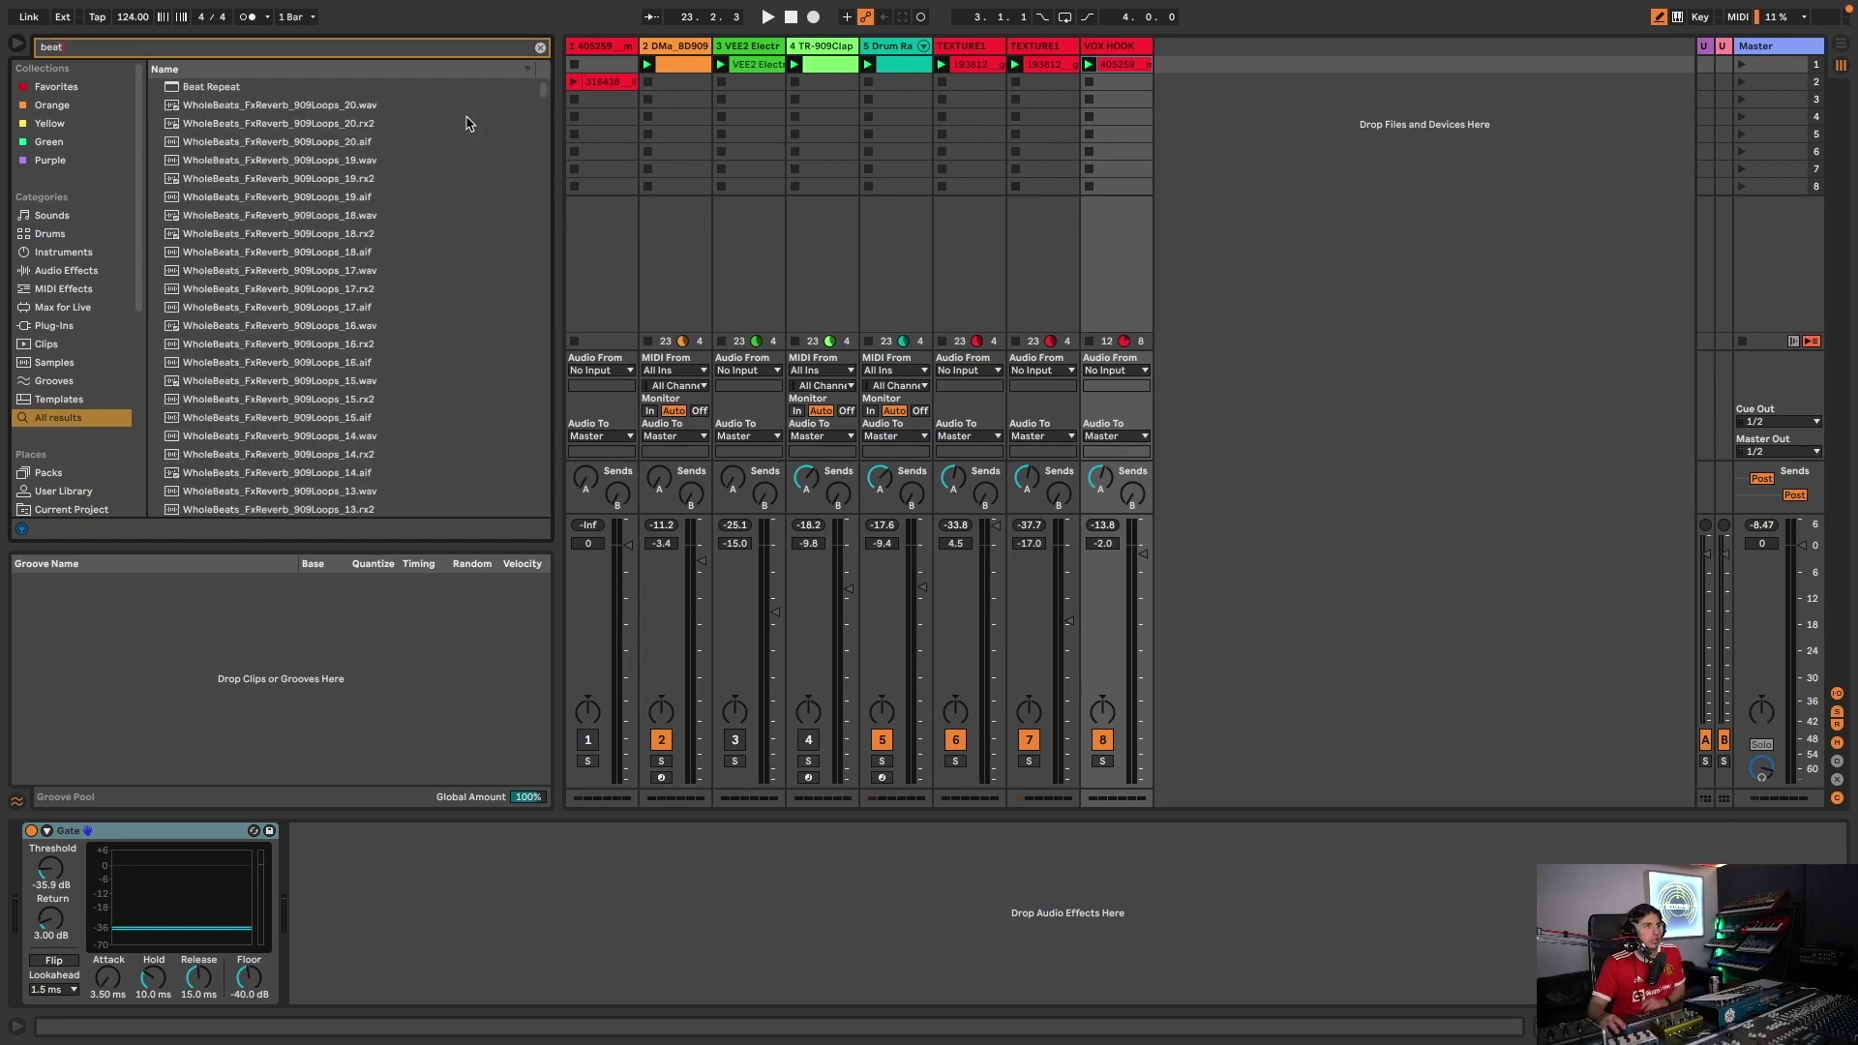
left_click(93, 271)
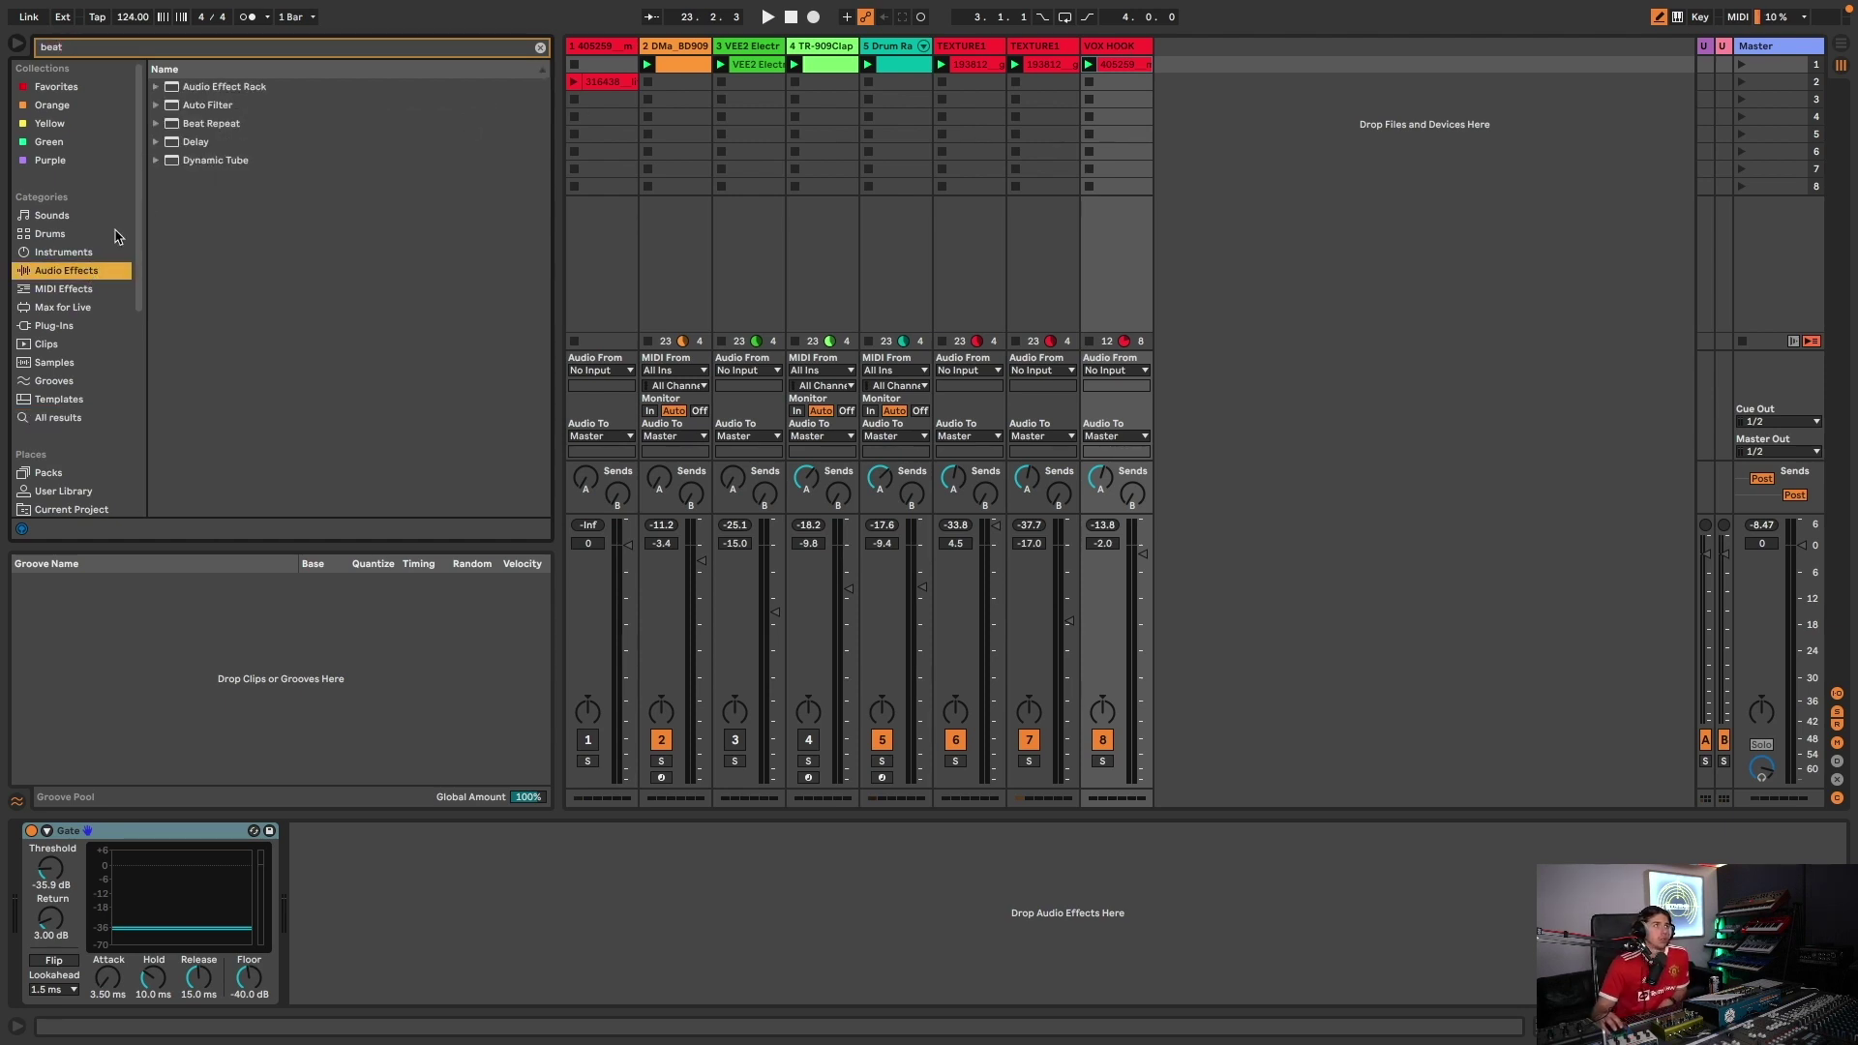
left_click(155, 124)
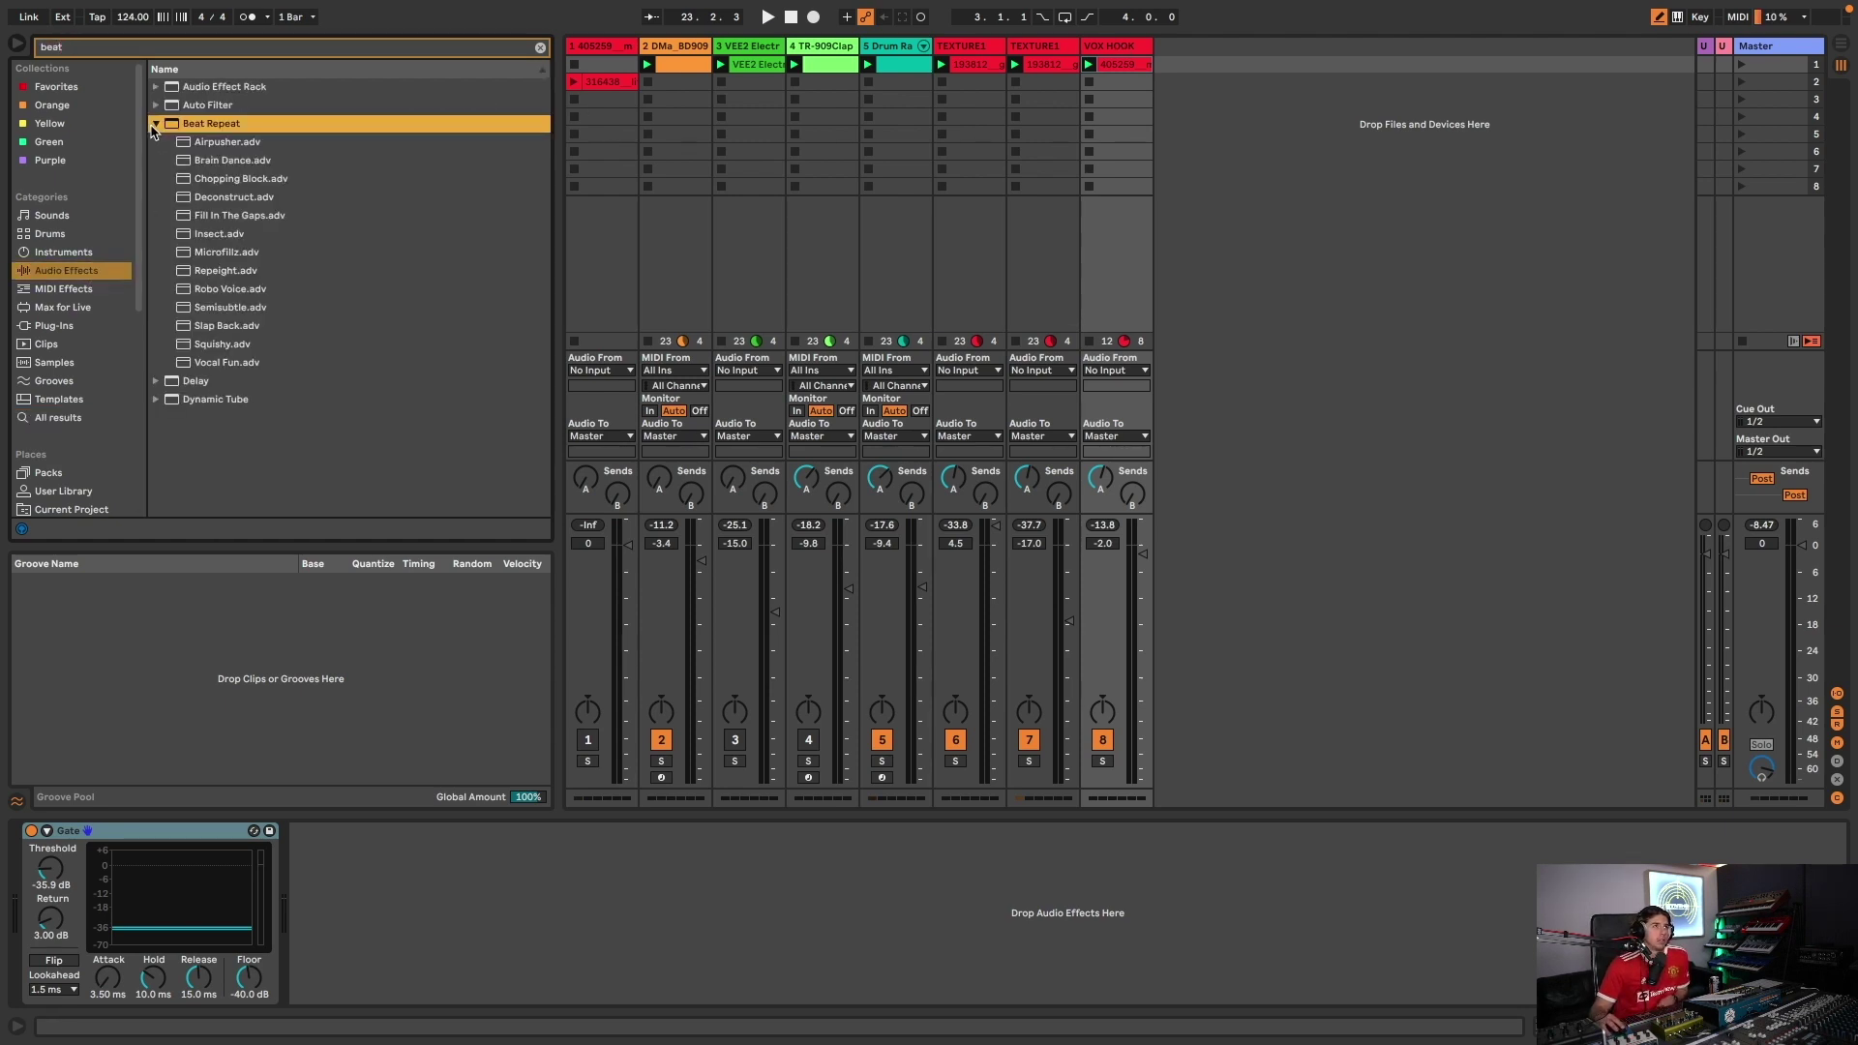
- Audition Beat Repeat's Vocal Fun and Robo Voice presets on VOX HOOK and replace them with Microfillz
double_click(229, 363)
key("space")
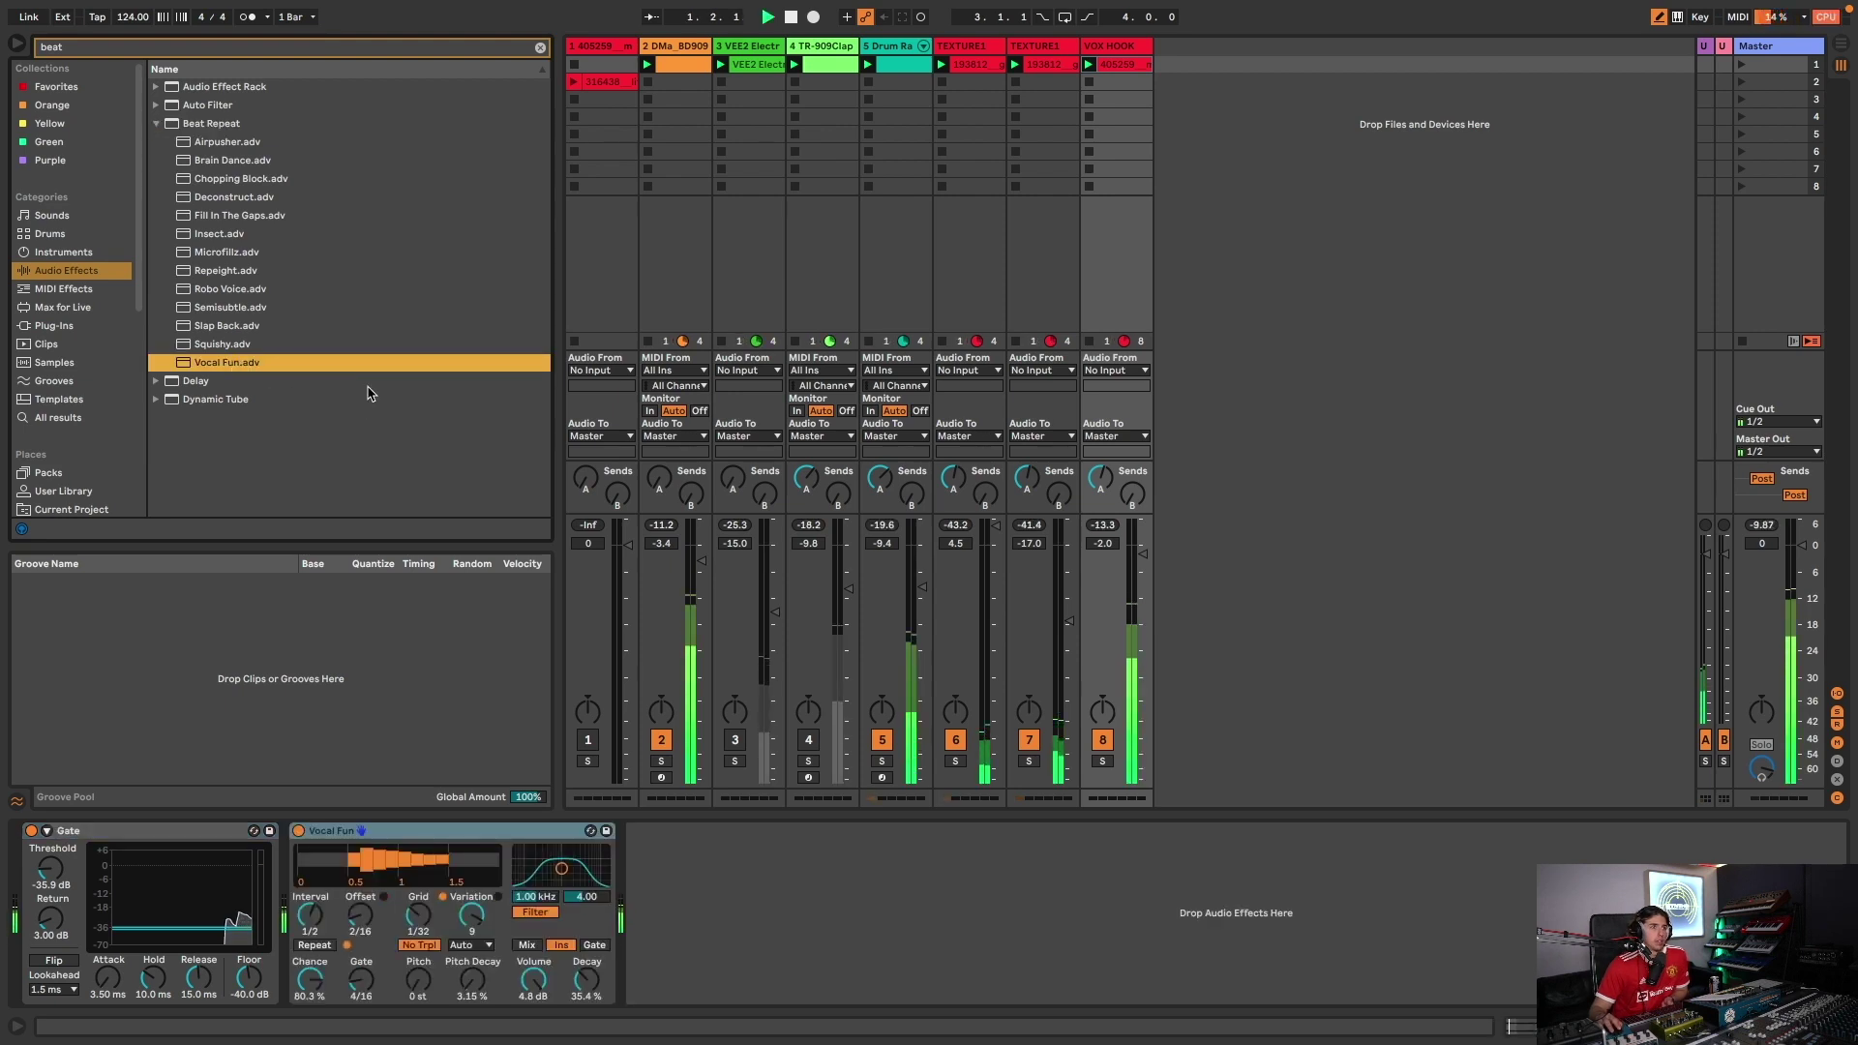
double_click(230, 288)
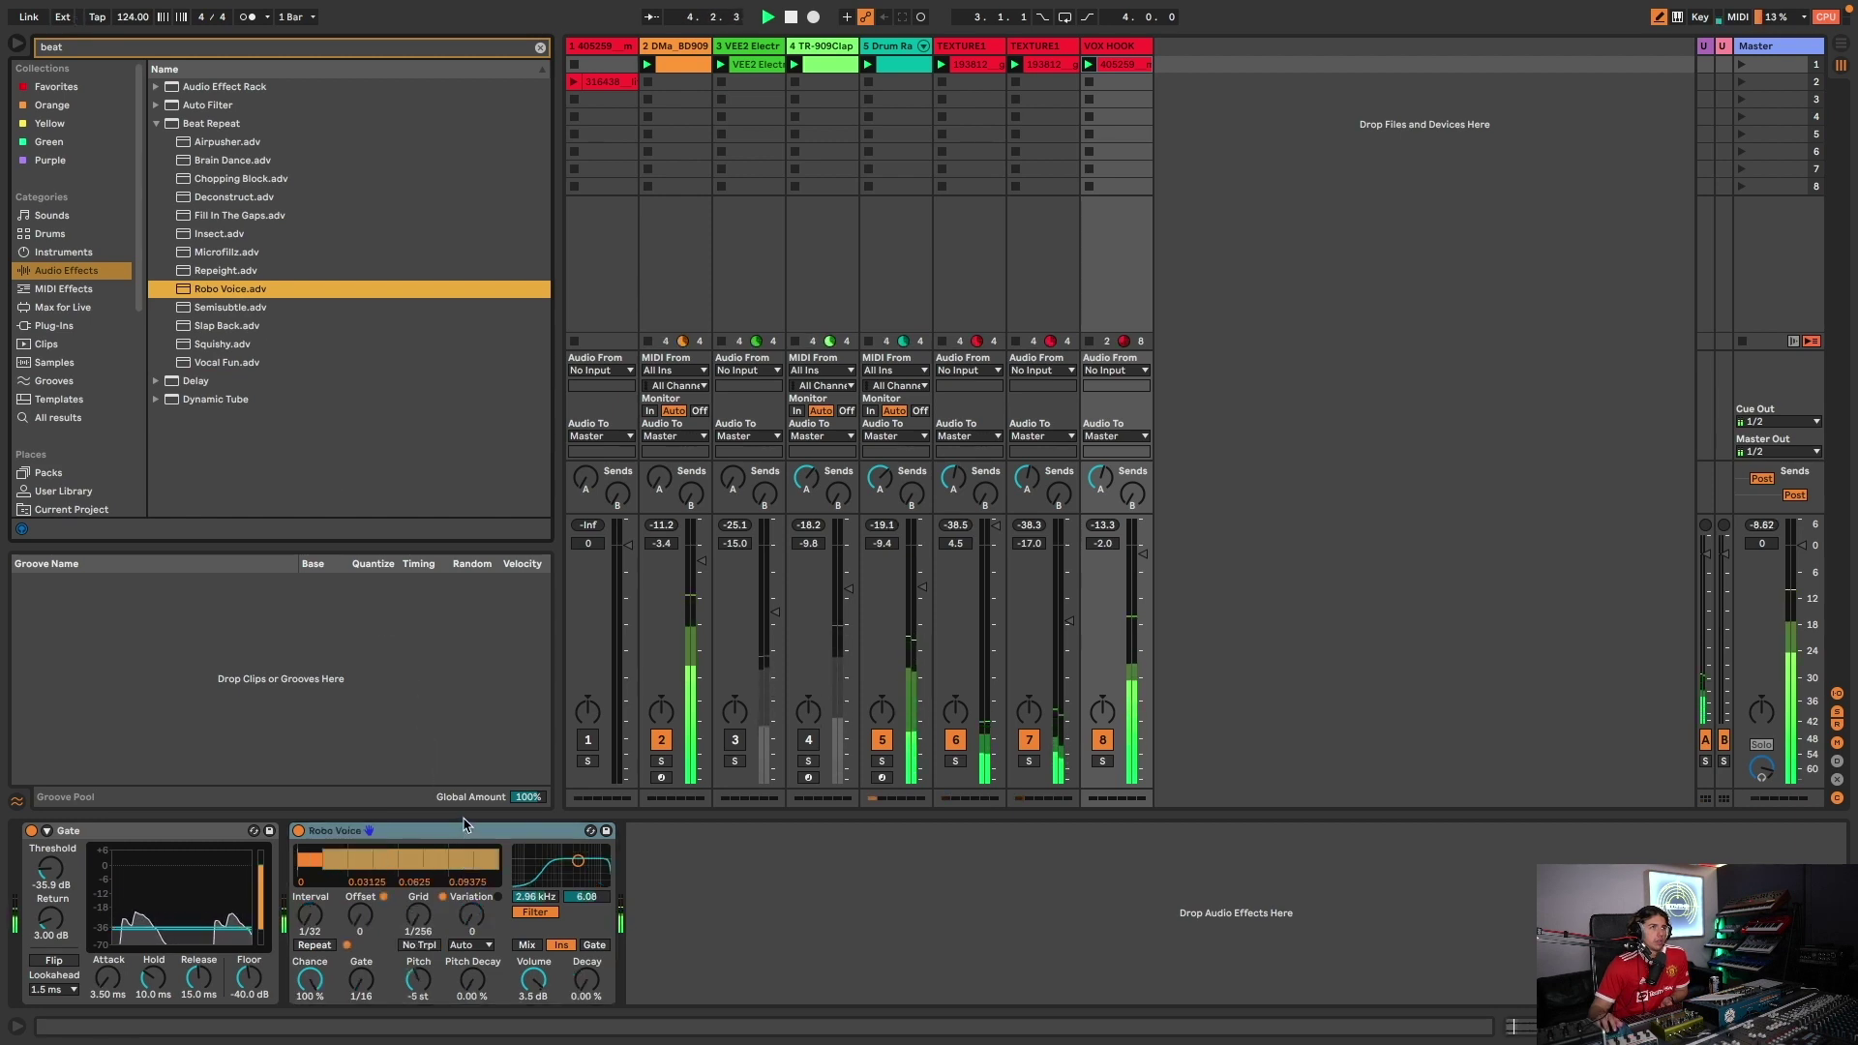
left_click_drag(235, 255, 502, 908)
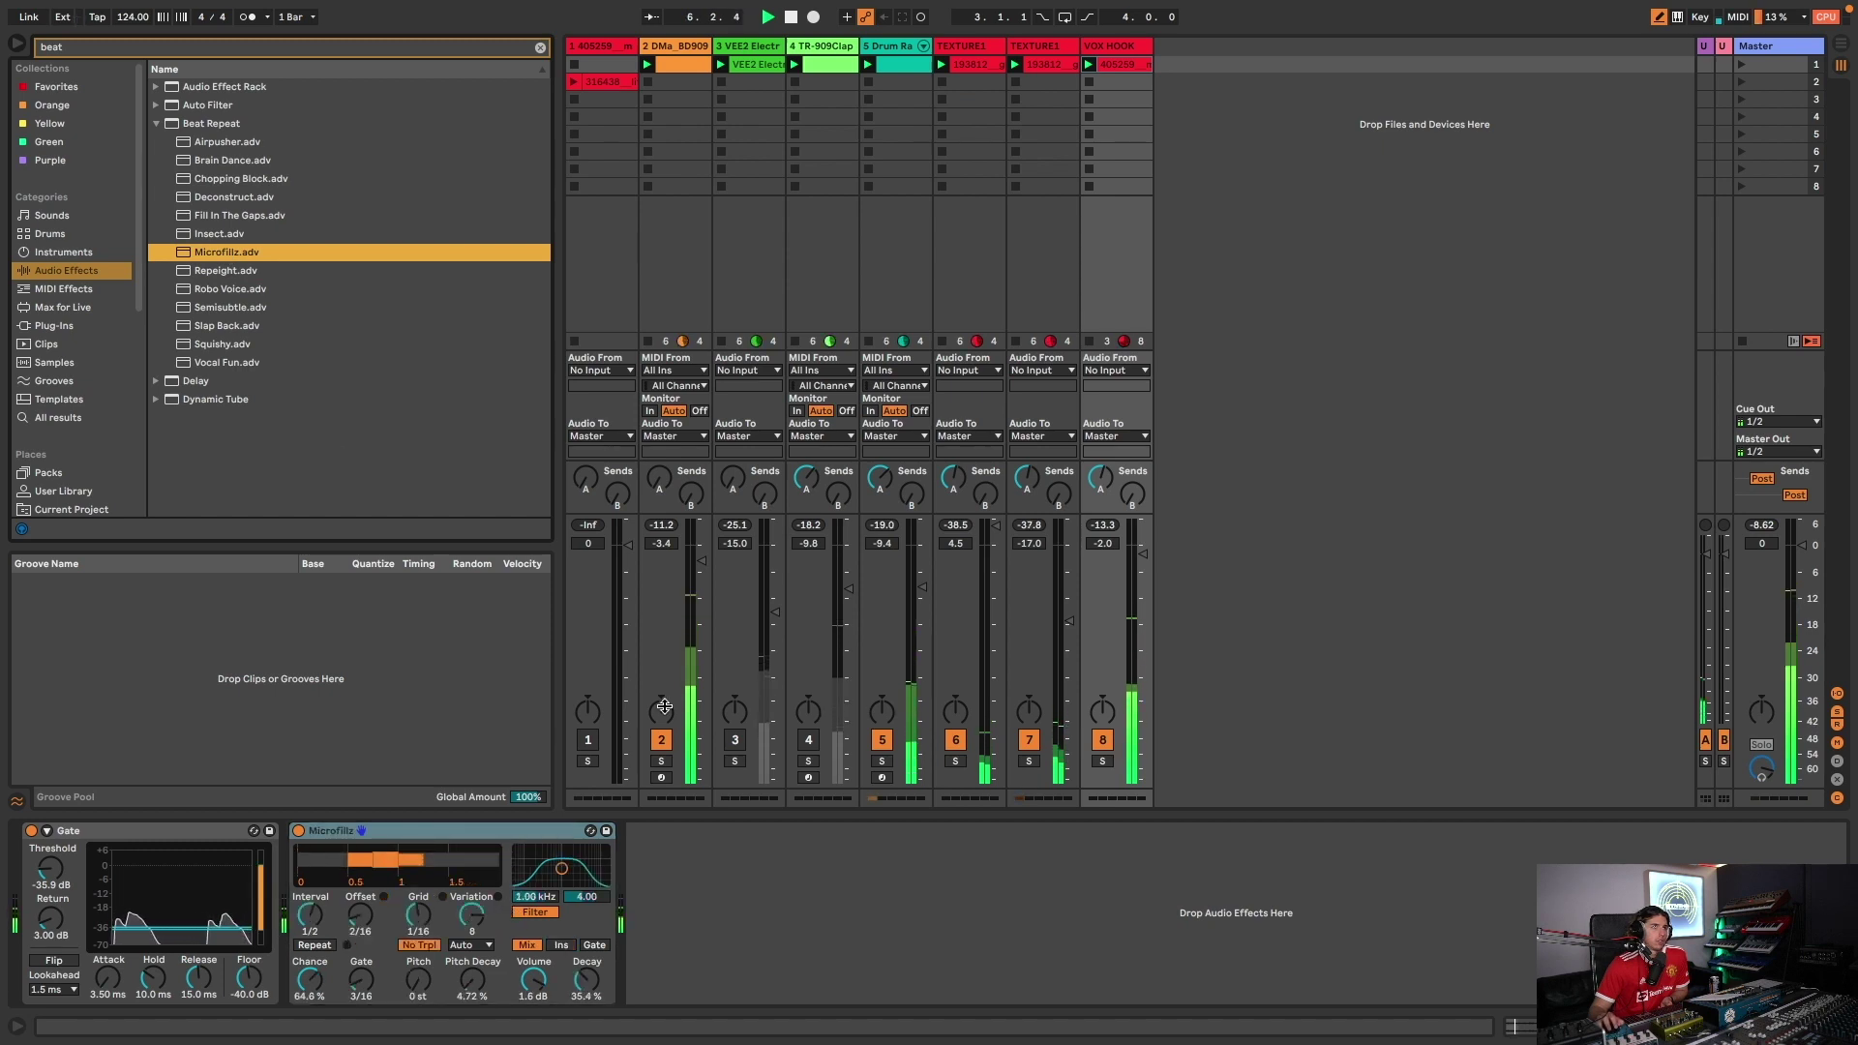
- Duplicate VOX HOOK, switch the copy's Beat Repeat to the Robo Voice preset, and audition both hooks soloed
key("ctrl+d")
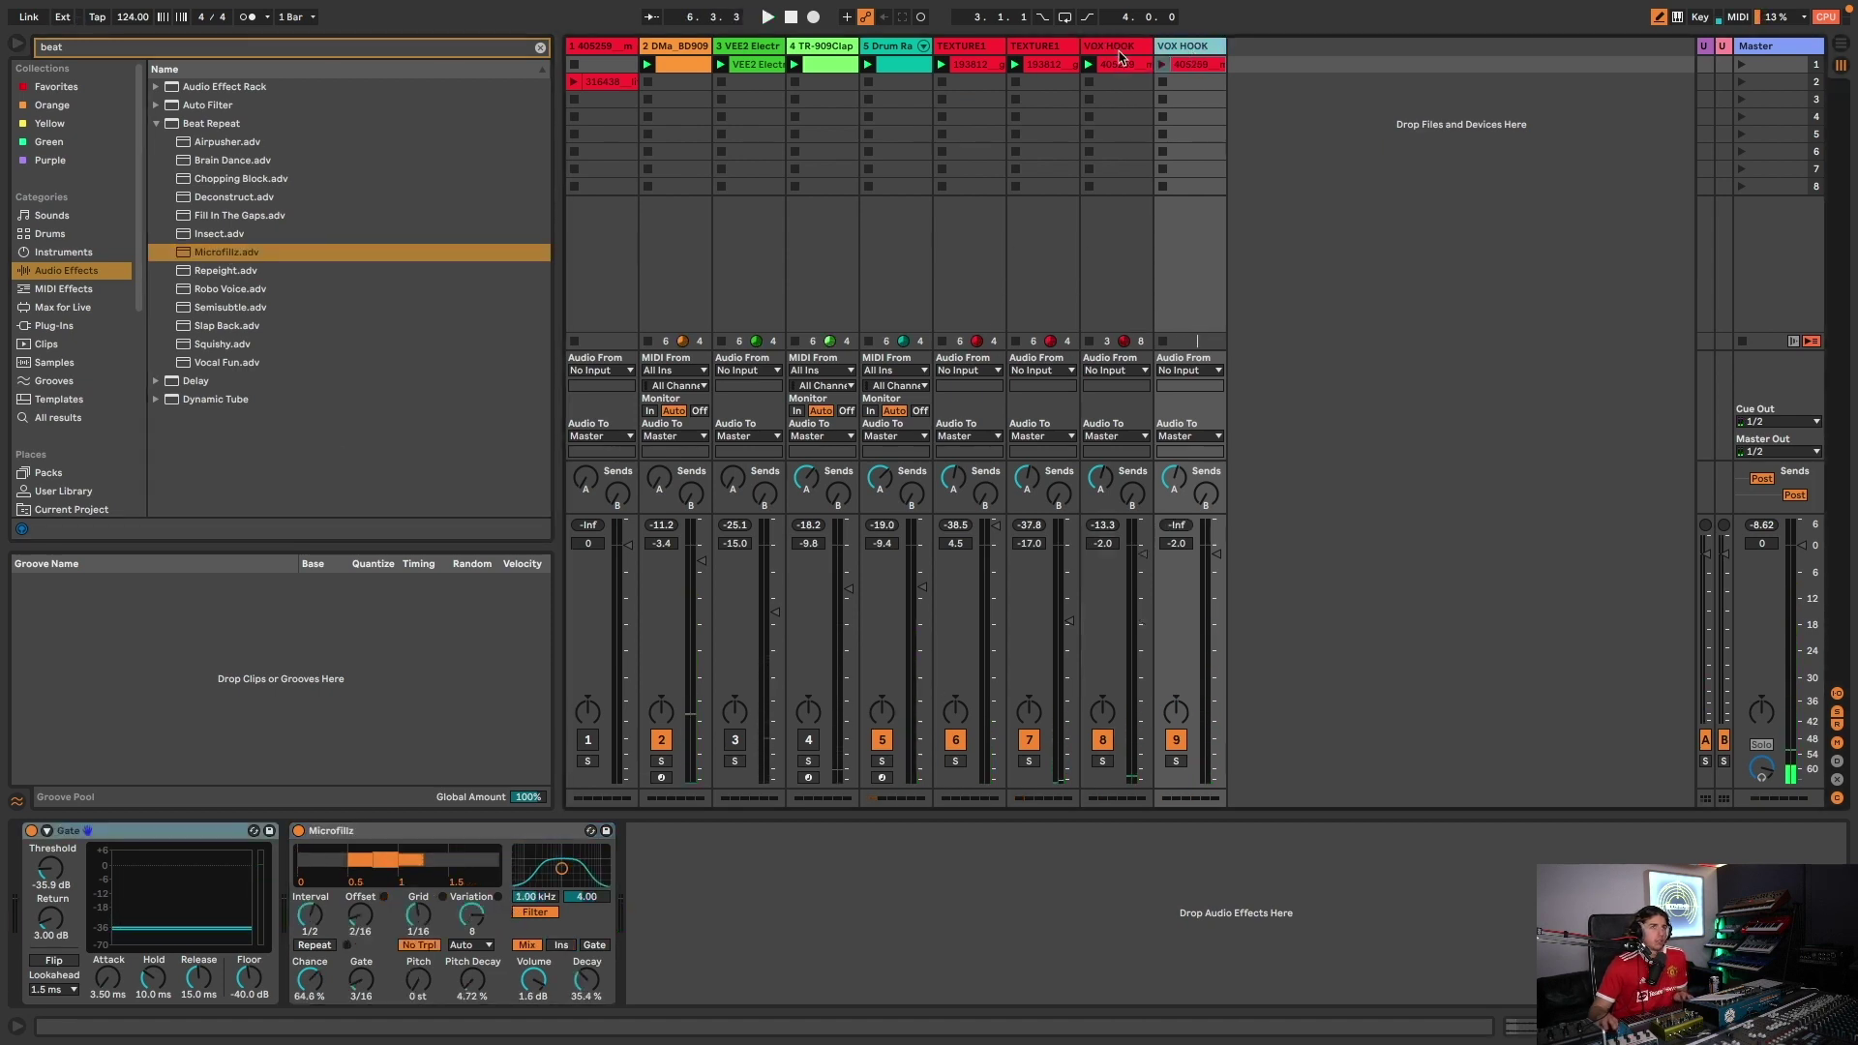
left_click_drag(208, 293, 534, 897)
left_click(1108, 763)
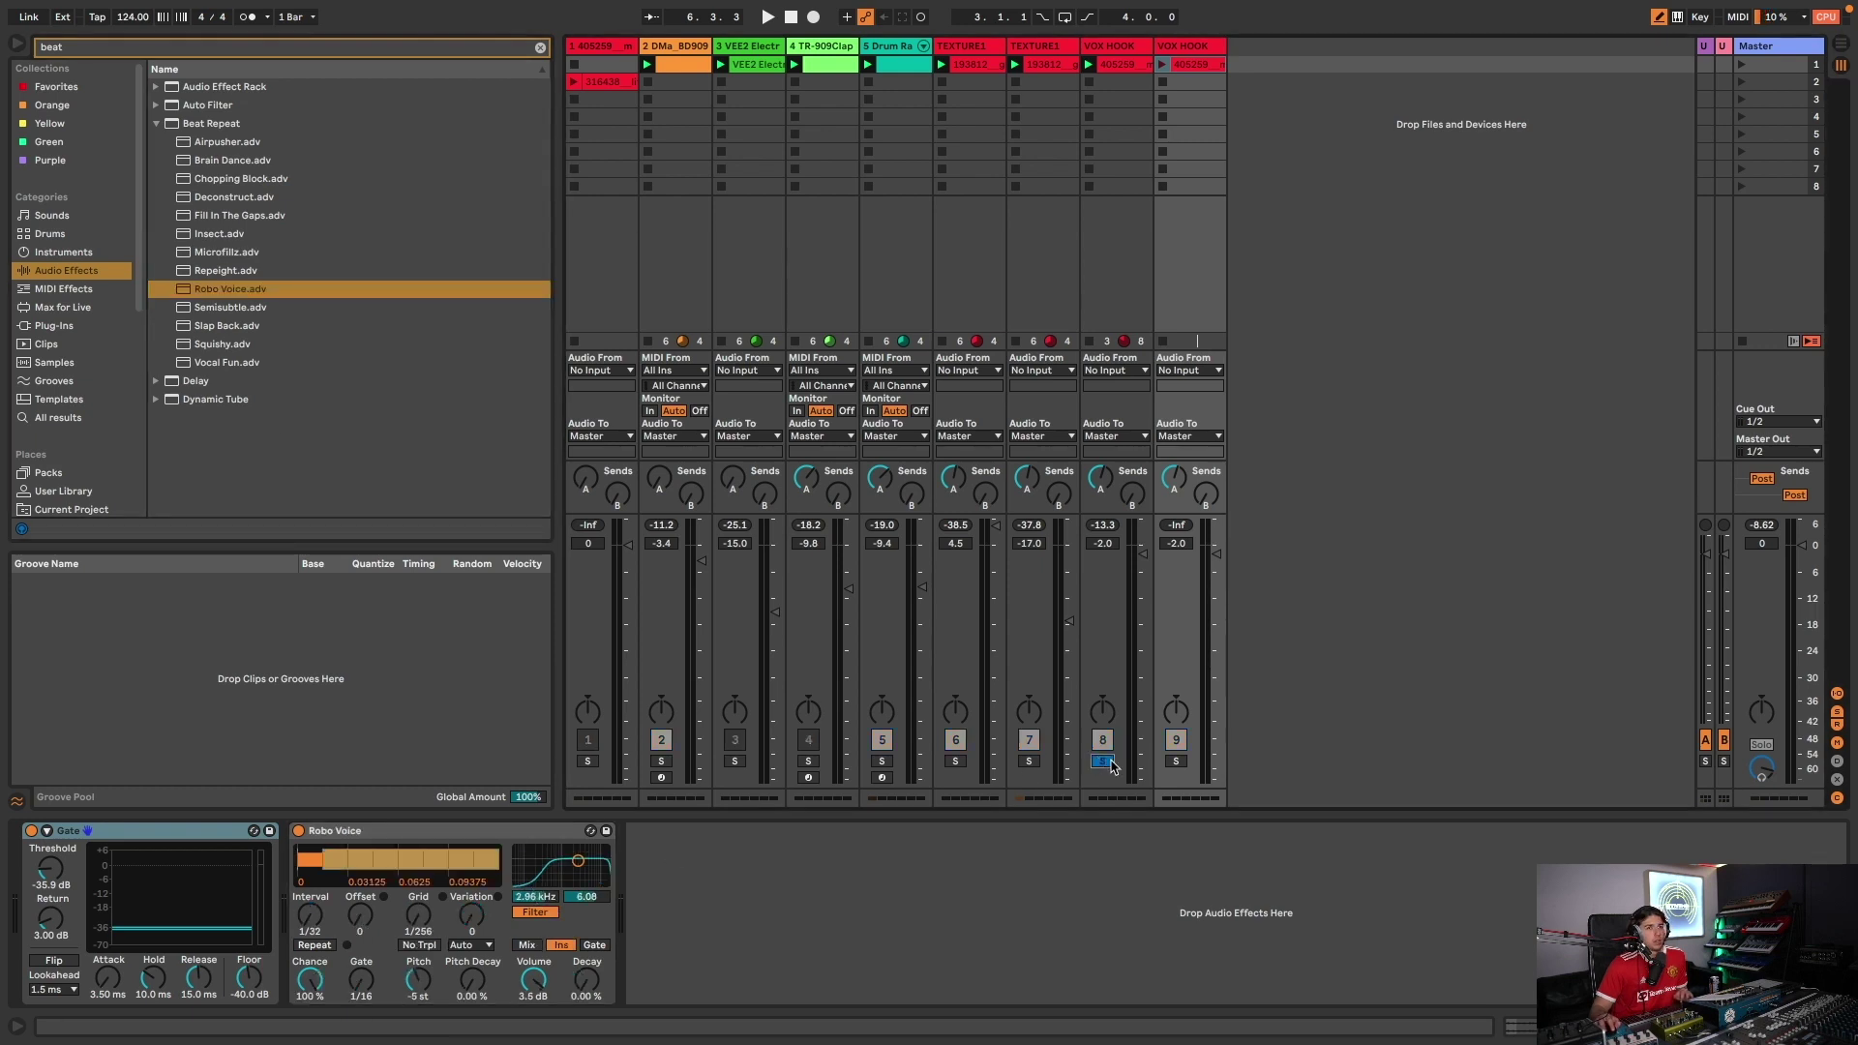
left_click(1176, 763)
key("space")
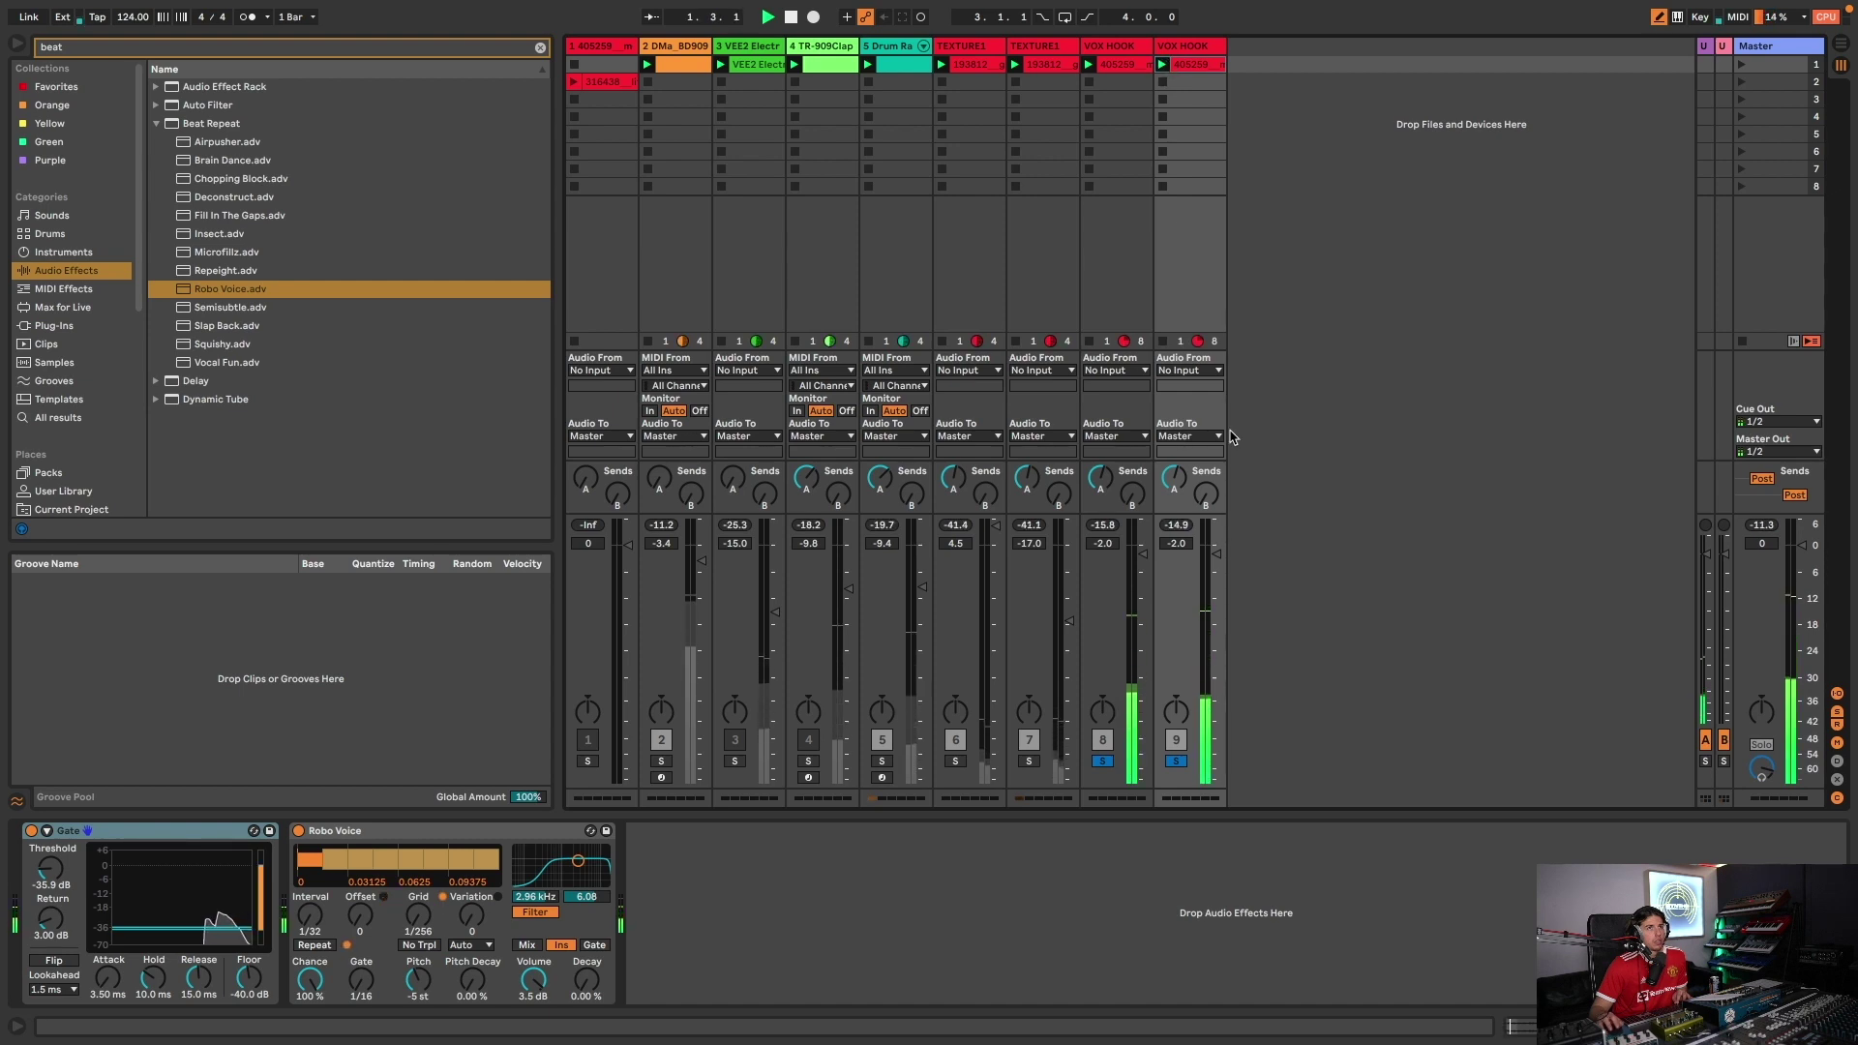
key("space")
- Move the start of the duplicated hook's clip on track 9 to 1.3.1 and play it against the original
double_click(1208, 63)
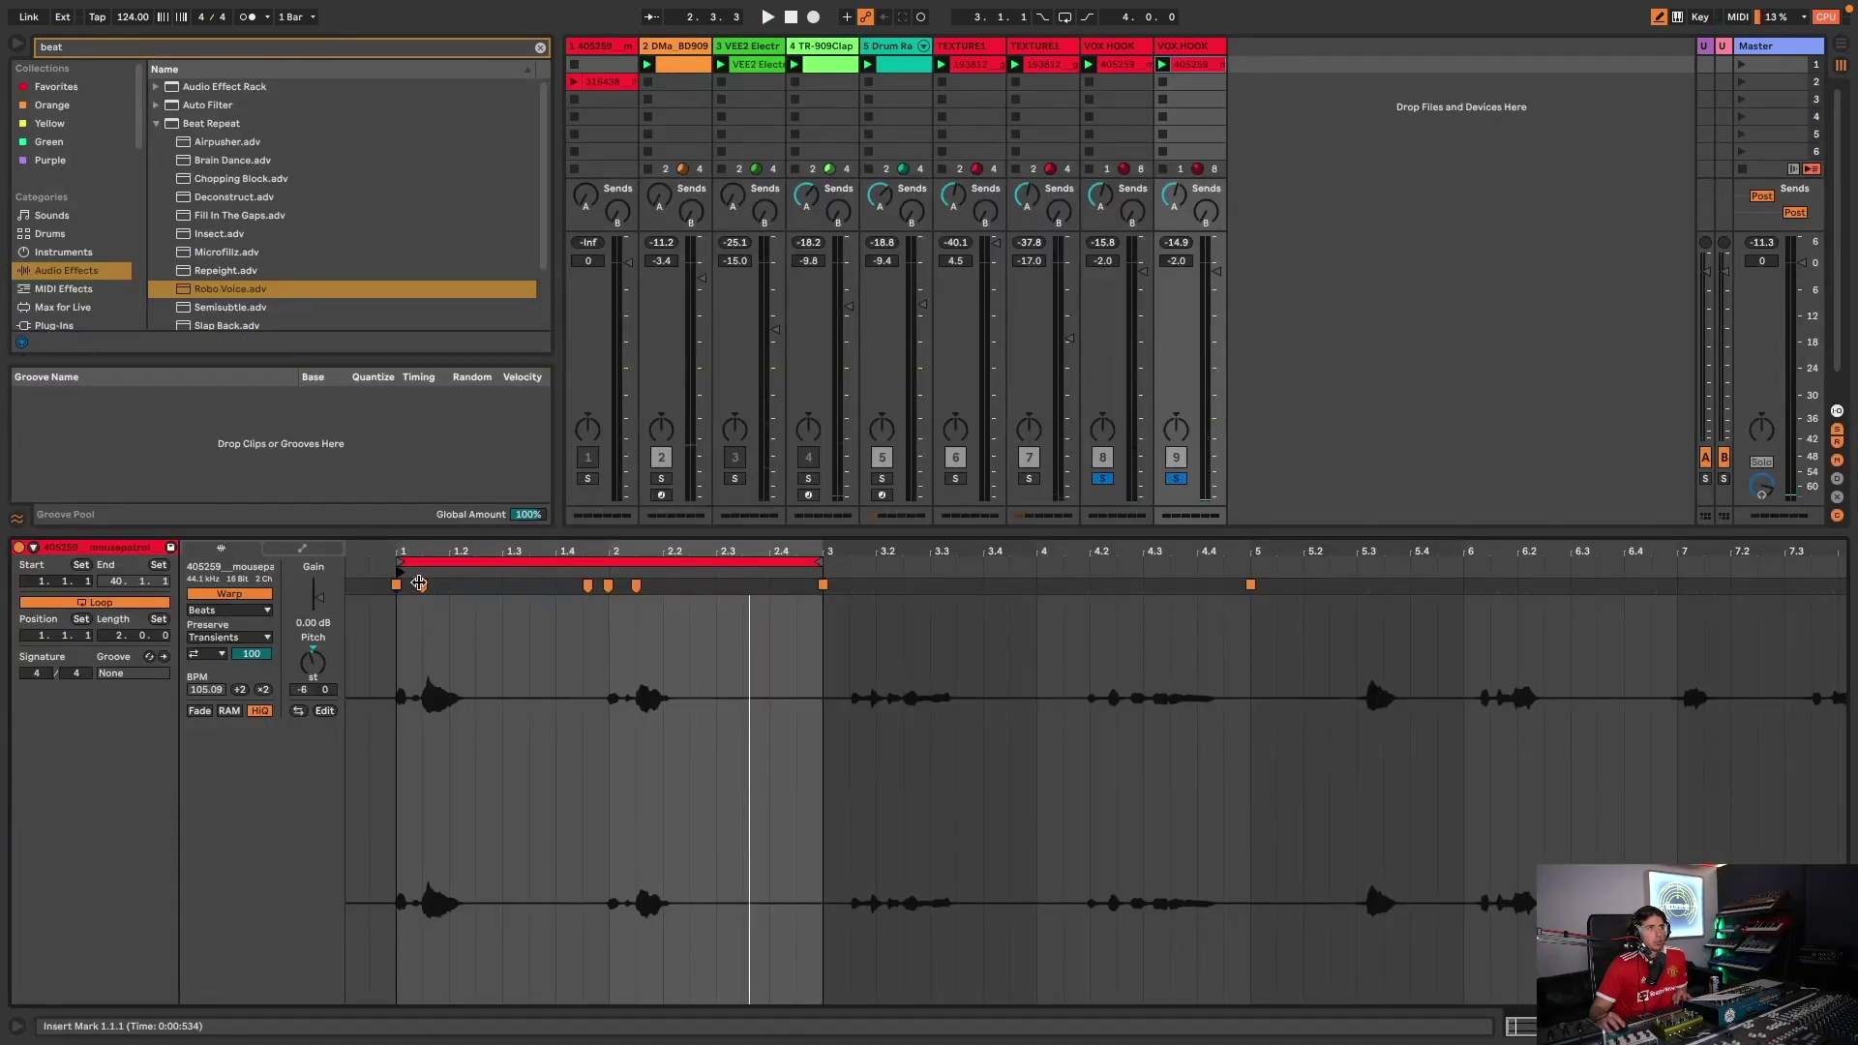
left_click_drag(440, 571, 505, 571)
key("space")
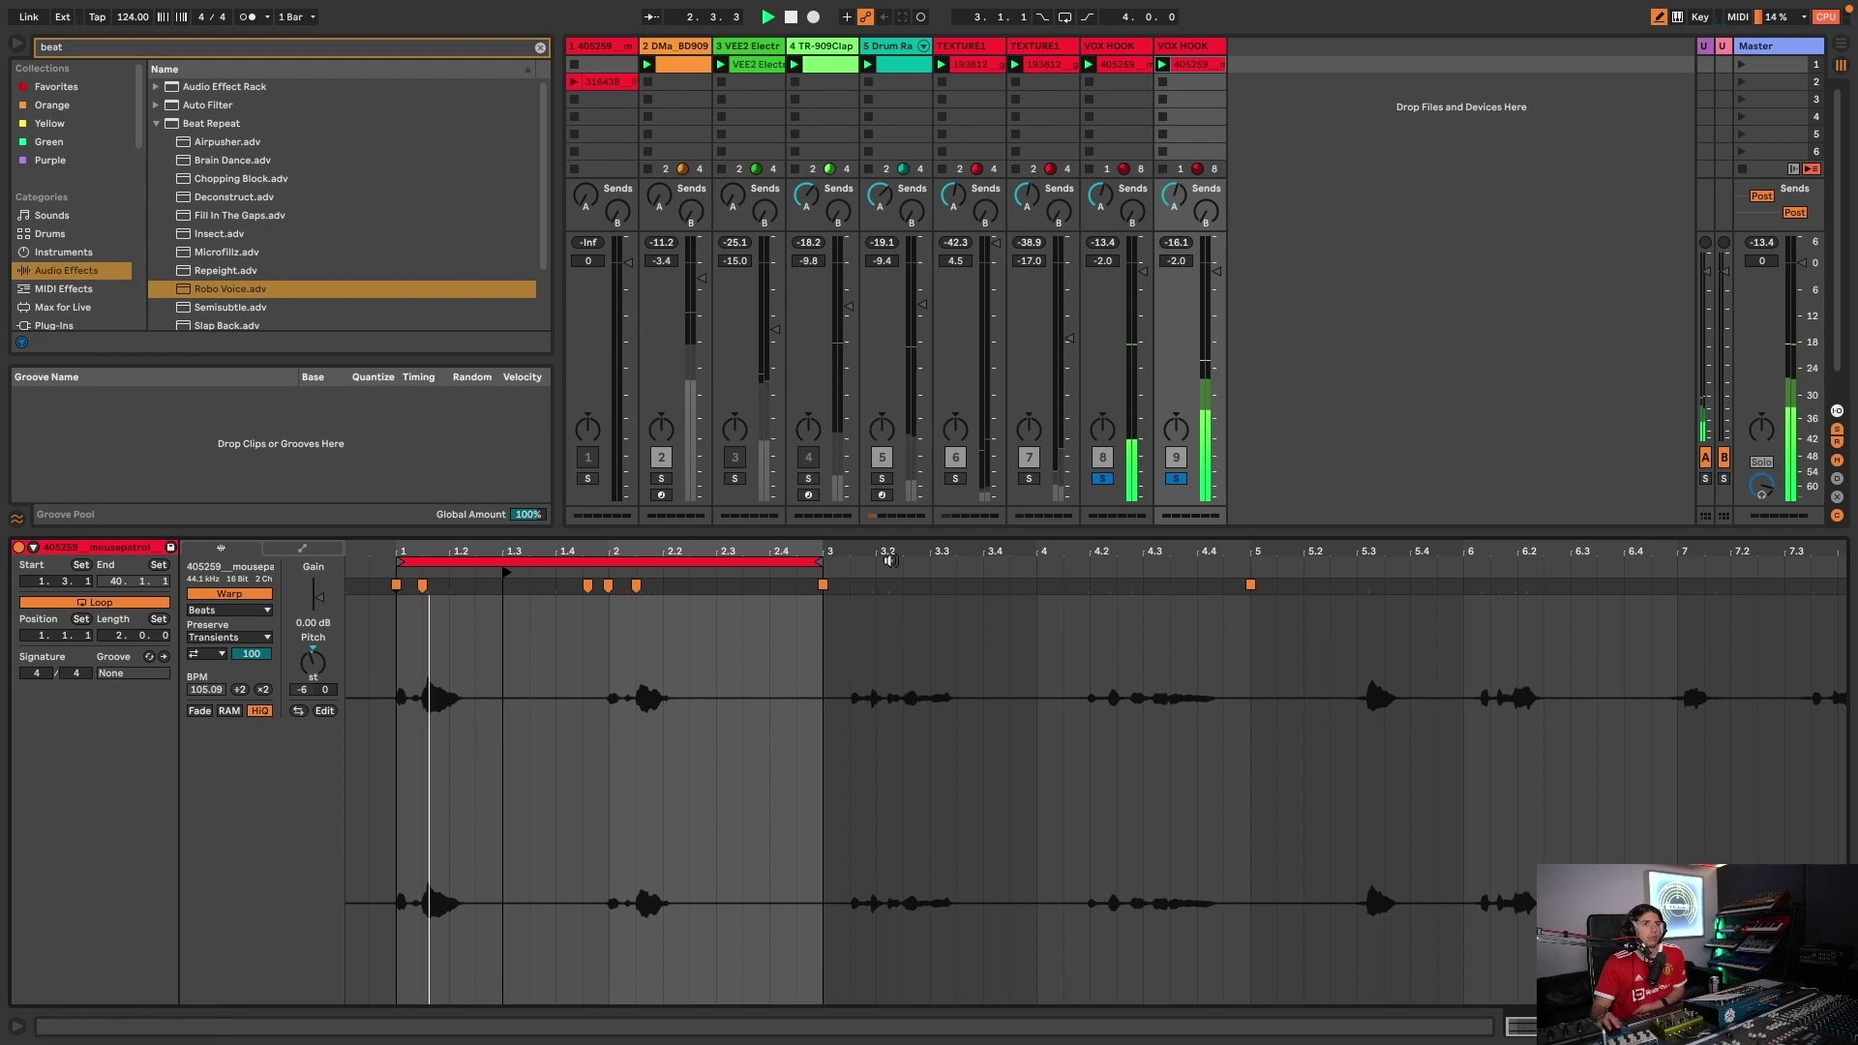
- Raise track 9's send to the Korg SDD-3000 return, unsolo both hooks, and hide the clip view
left_click_drag(1208, 214, 1208, 188)
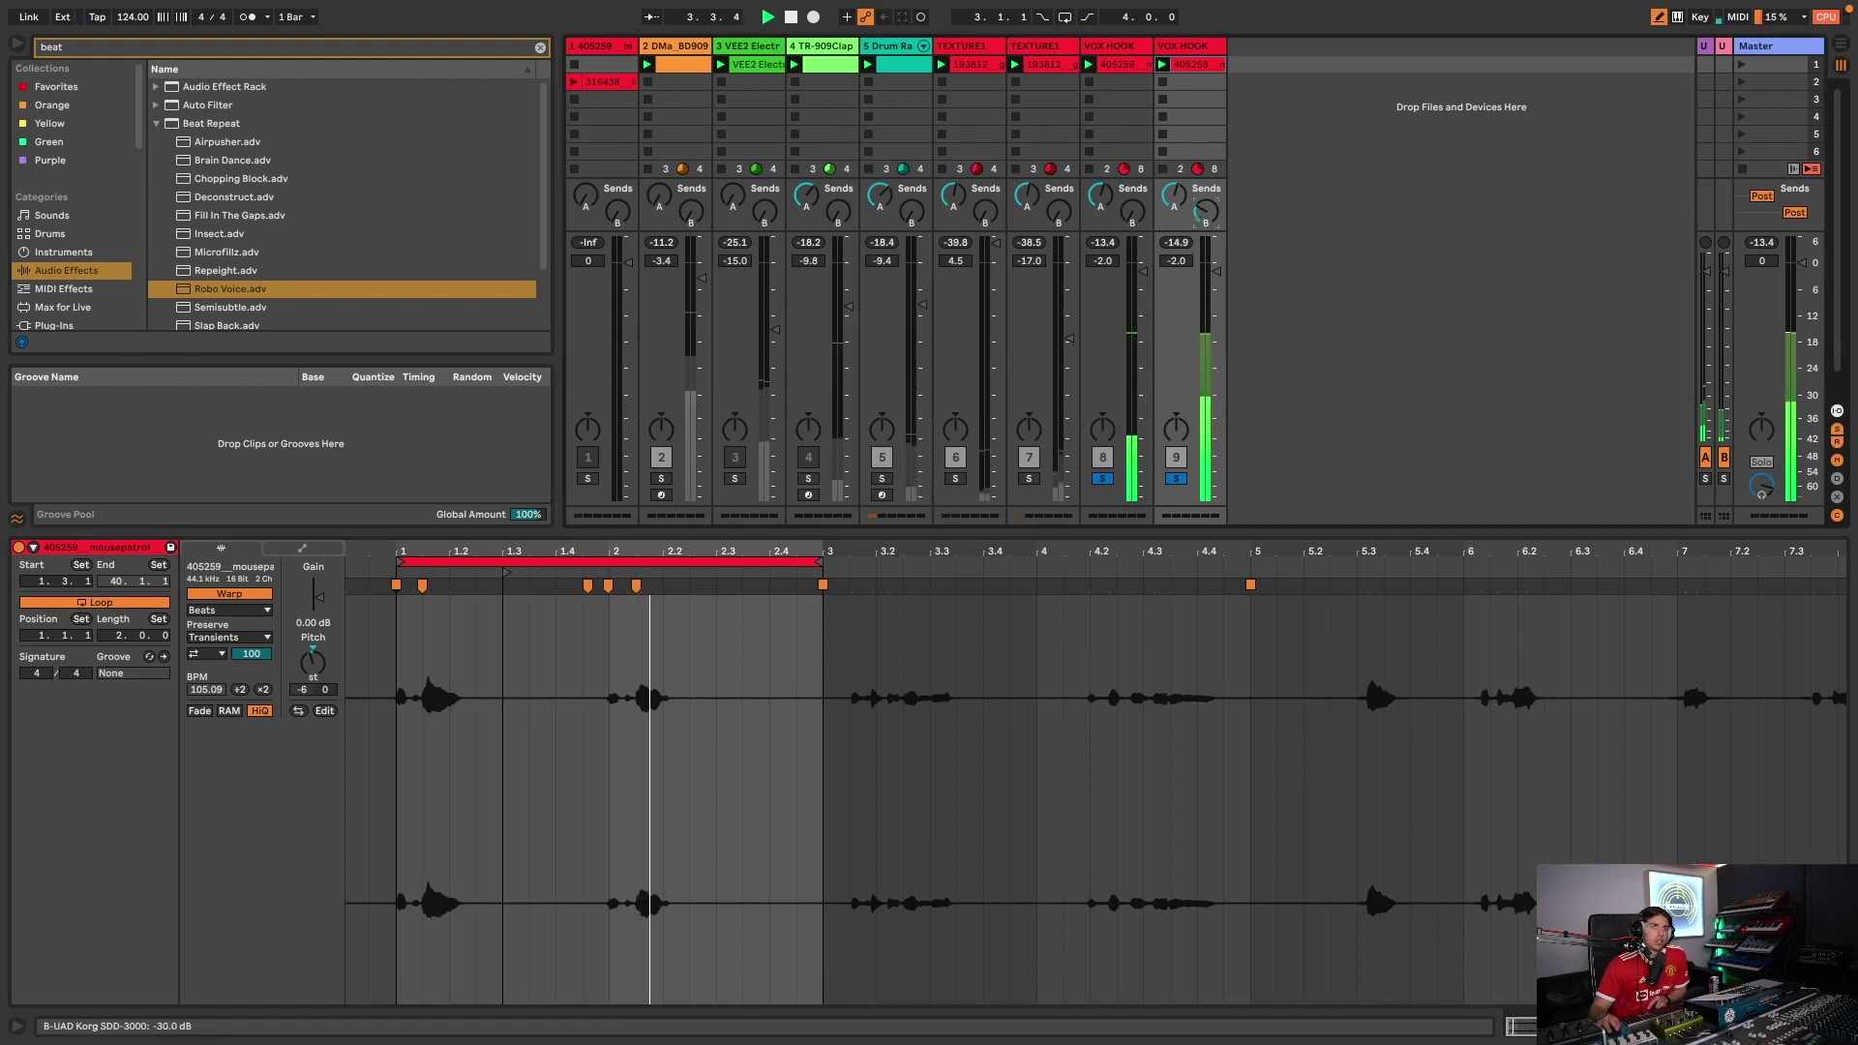
left_click(1175, 479)
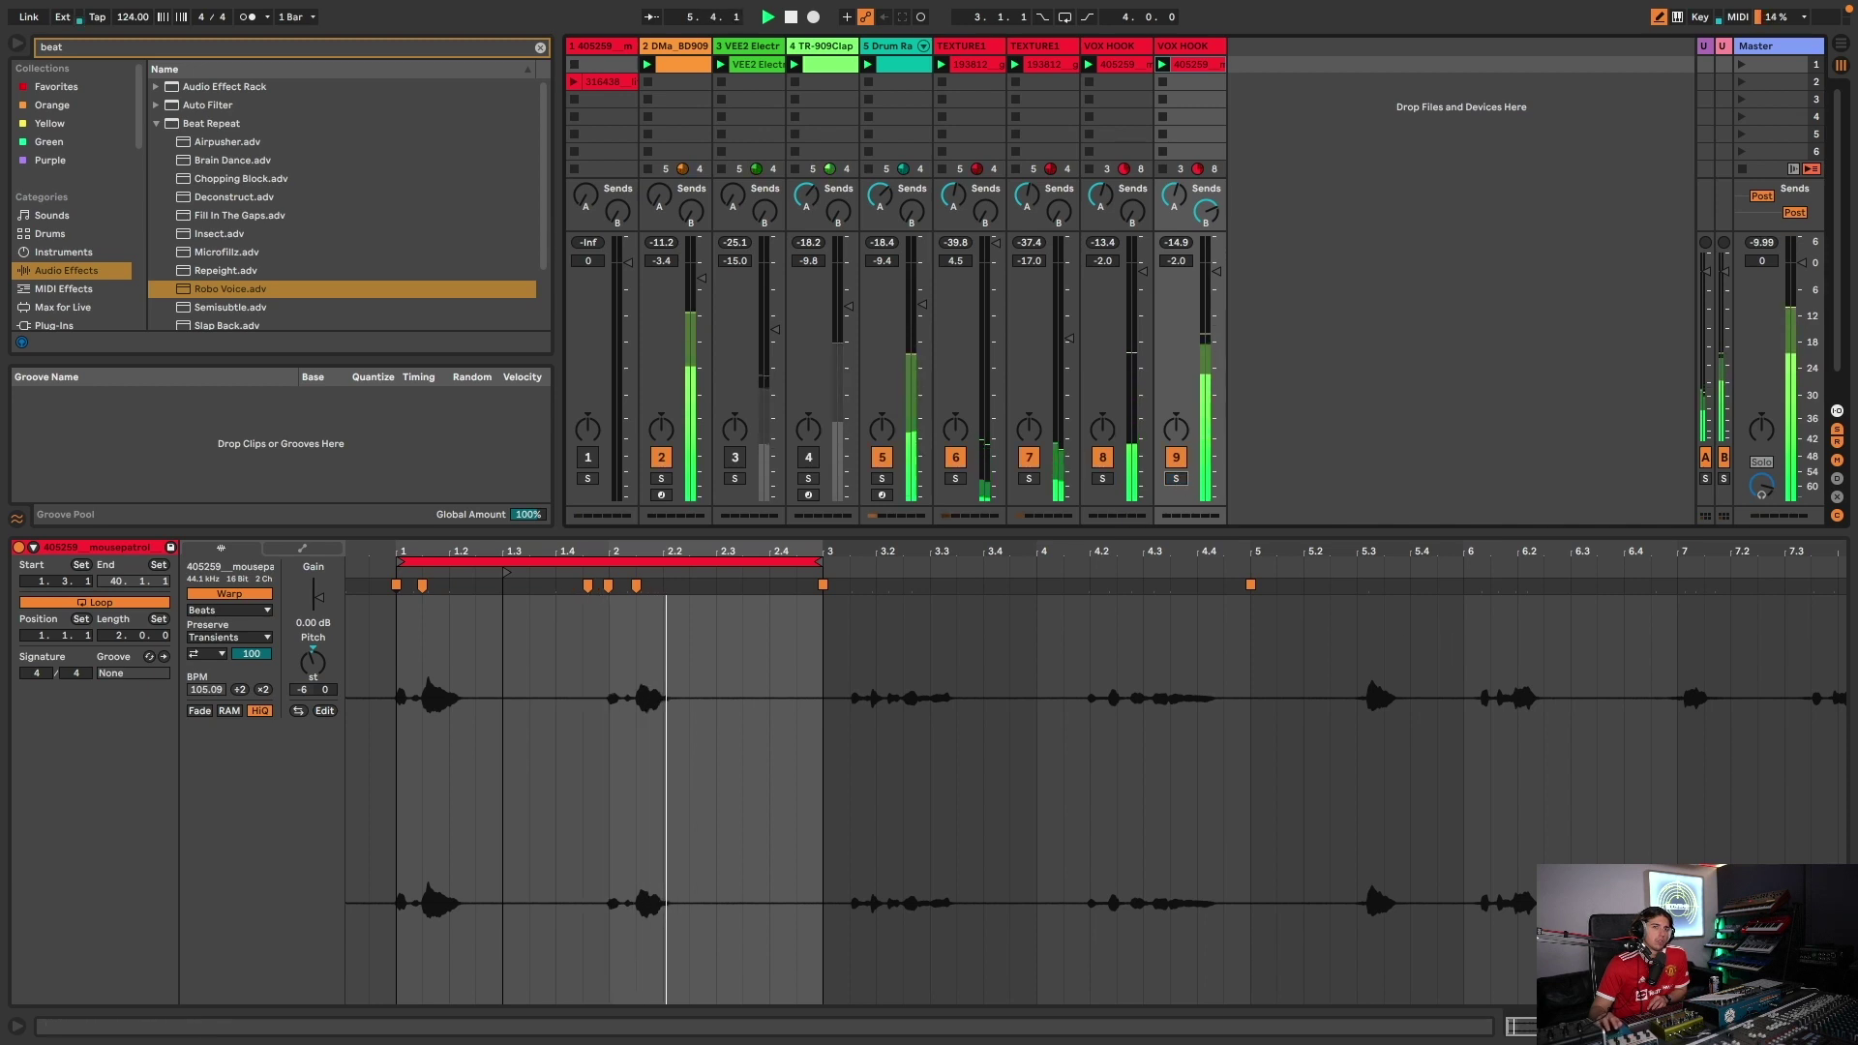
left_click(1840, 1026)
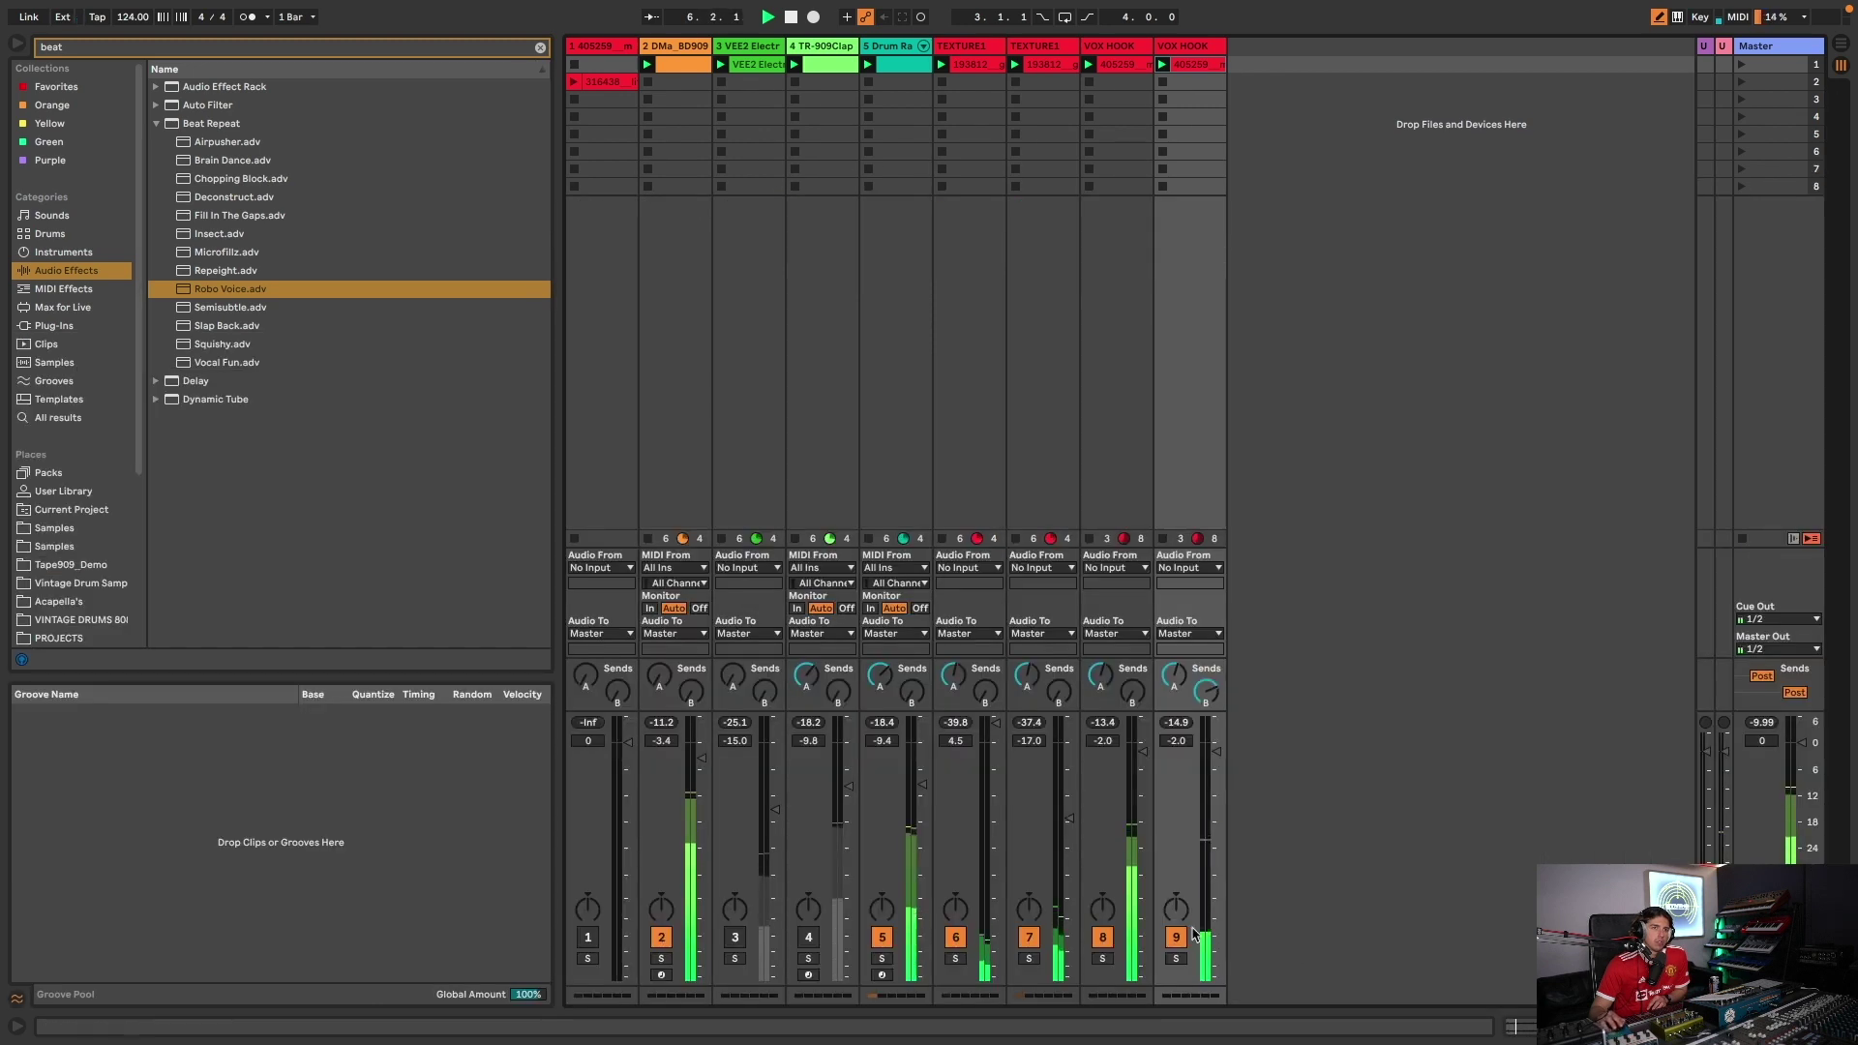
- Mute track 8, bring back tracks 3 and 4, and raise the clap's volume to -5.0 dB
left_click(1102, 937)
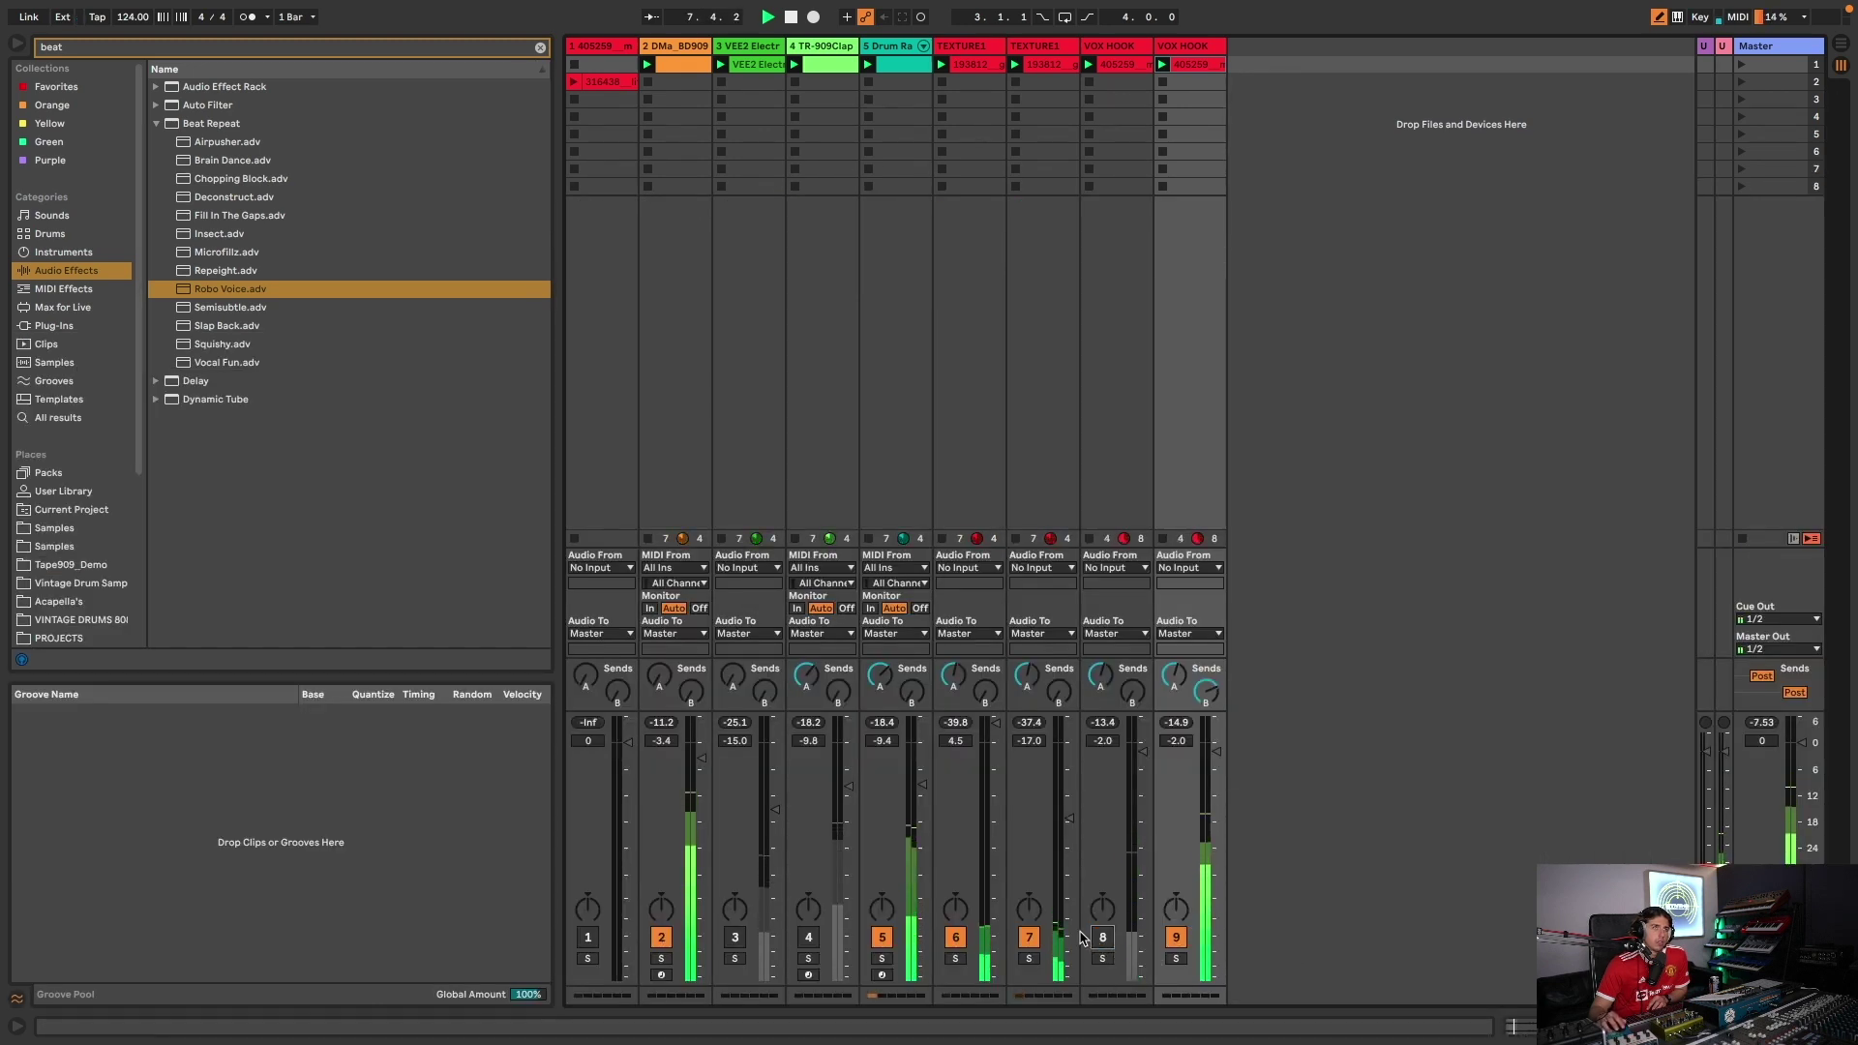
left_click(734, 937)
left_click(808, 937)
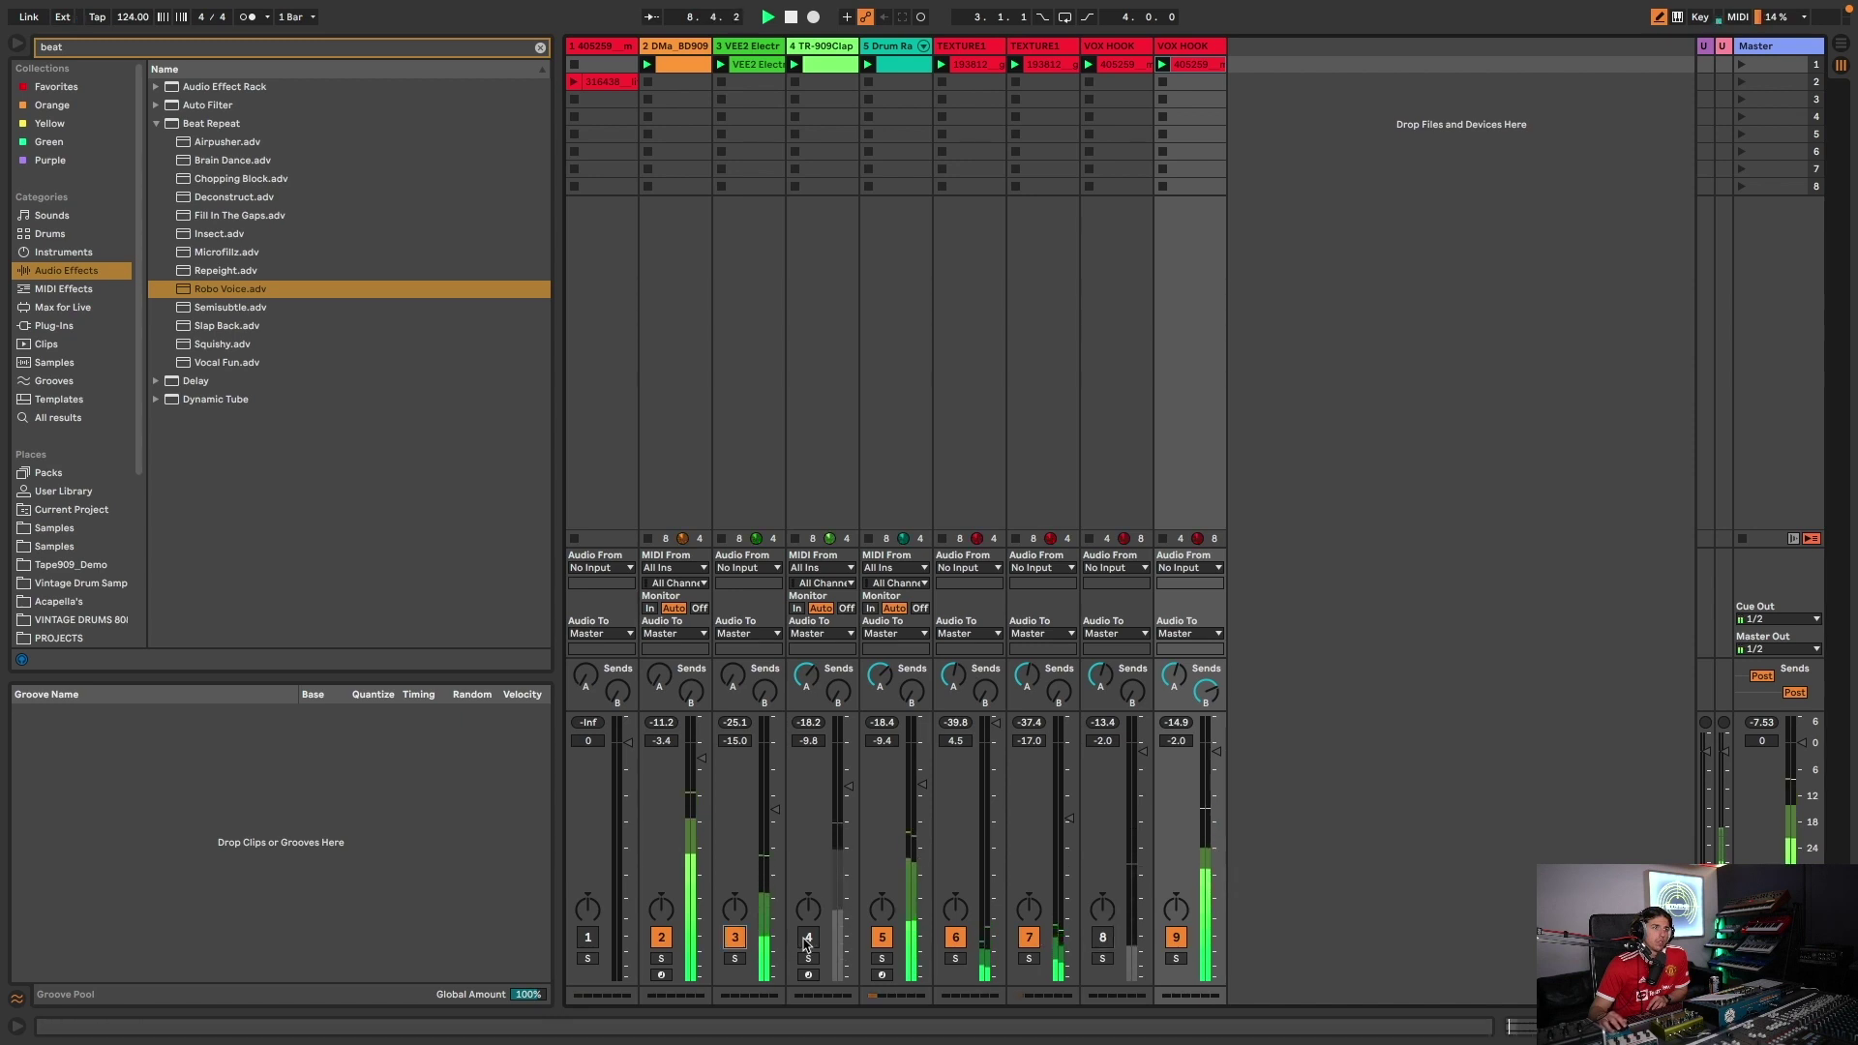
left_click_drag(848, 783, 848, 763)
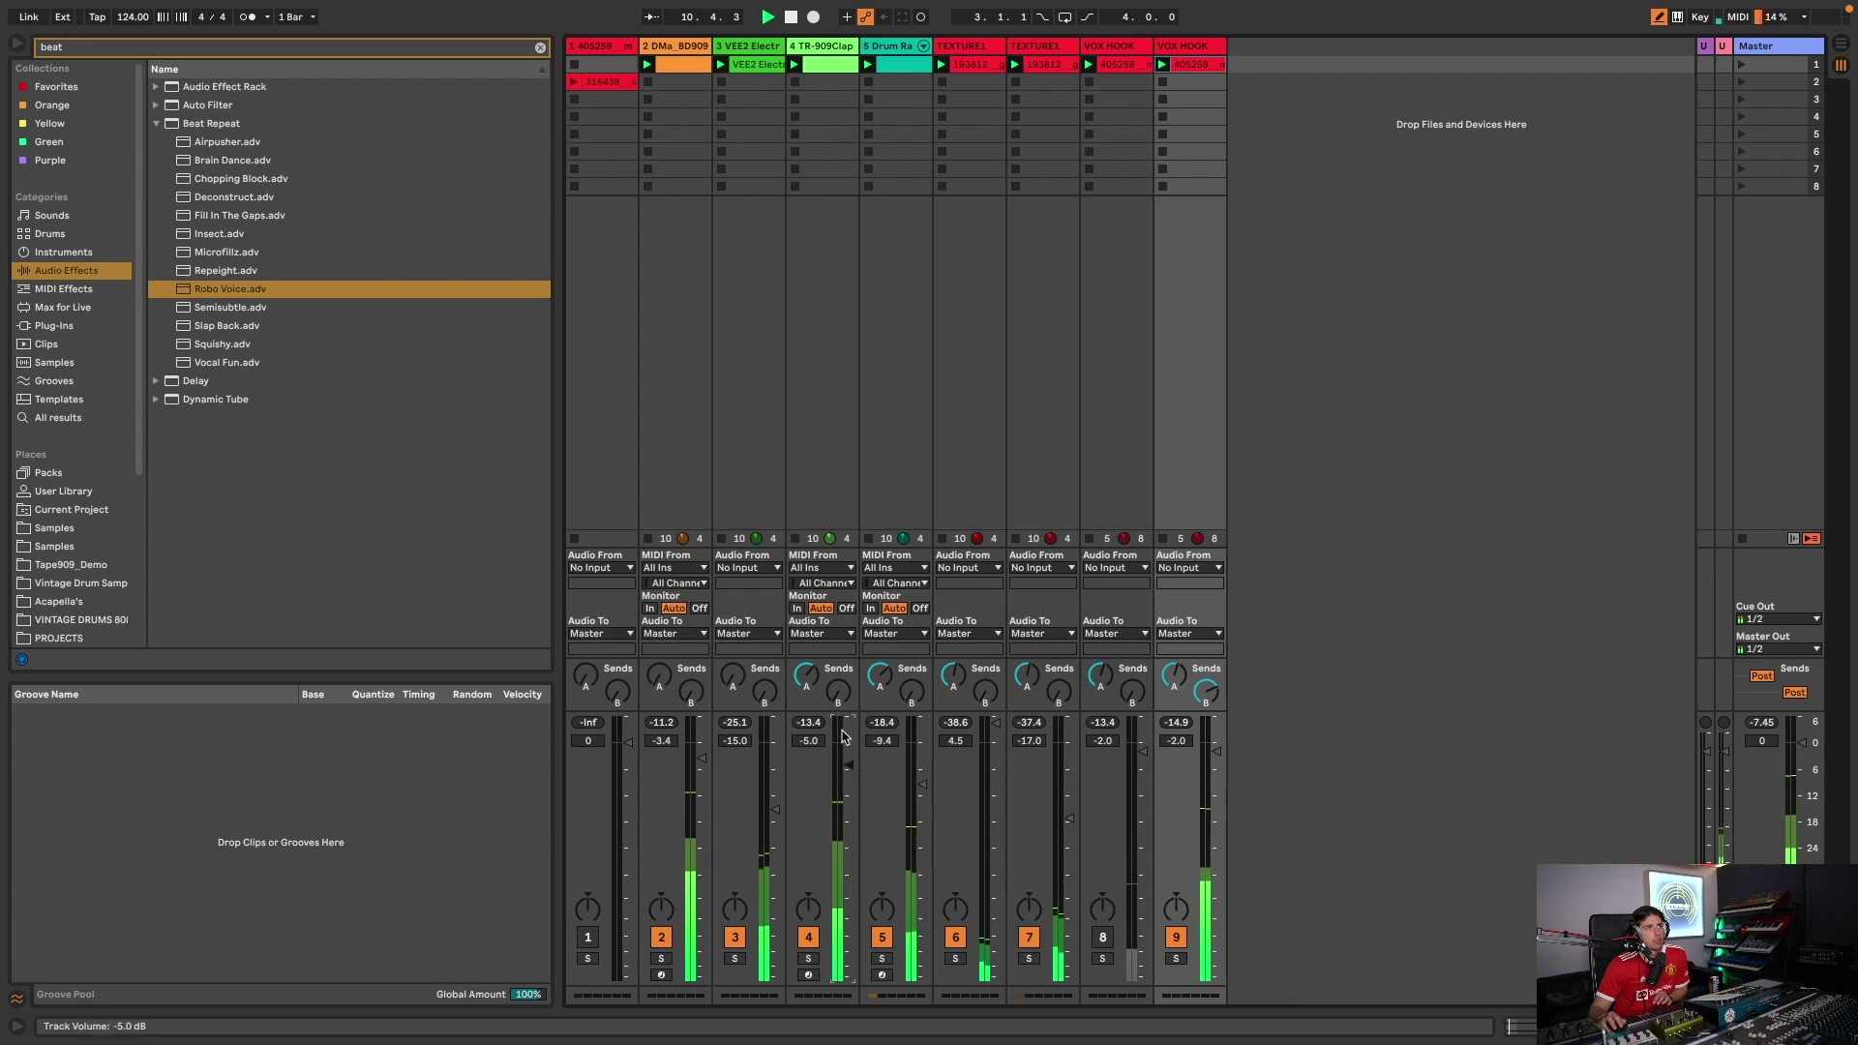
- Show the clap instrument on track 4 and audition rimshot samples from a browser search for "rim"
double_click(821, 46)
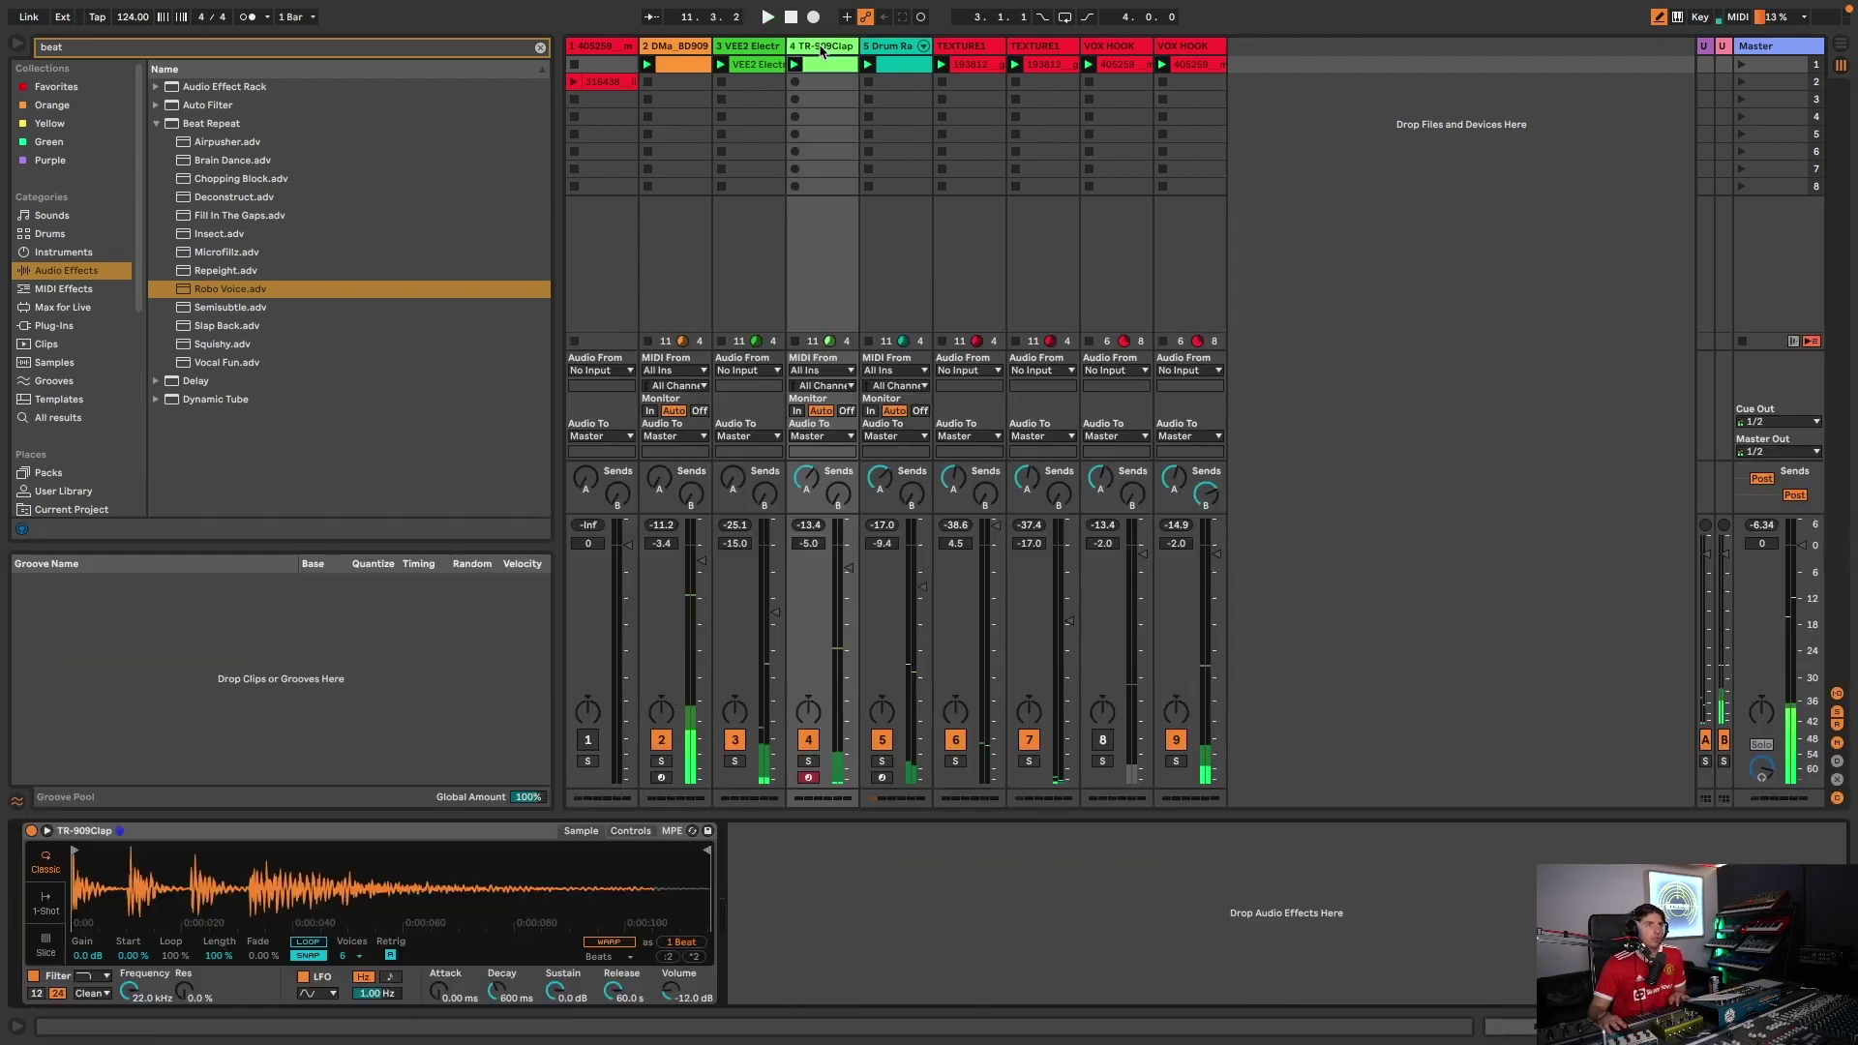
key("ctrl+f")
type("rim")
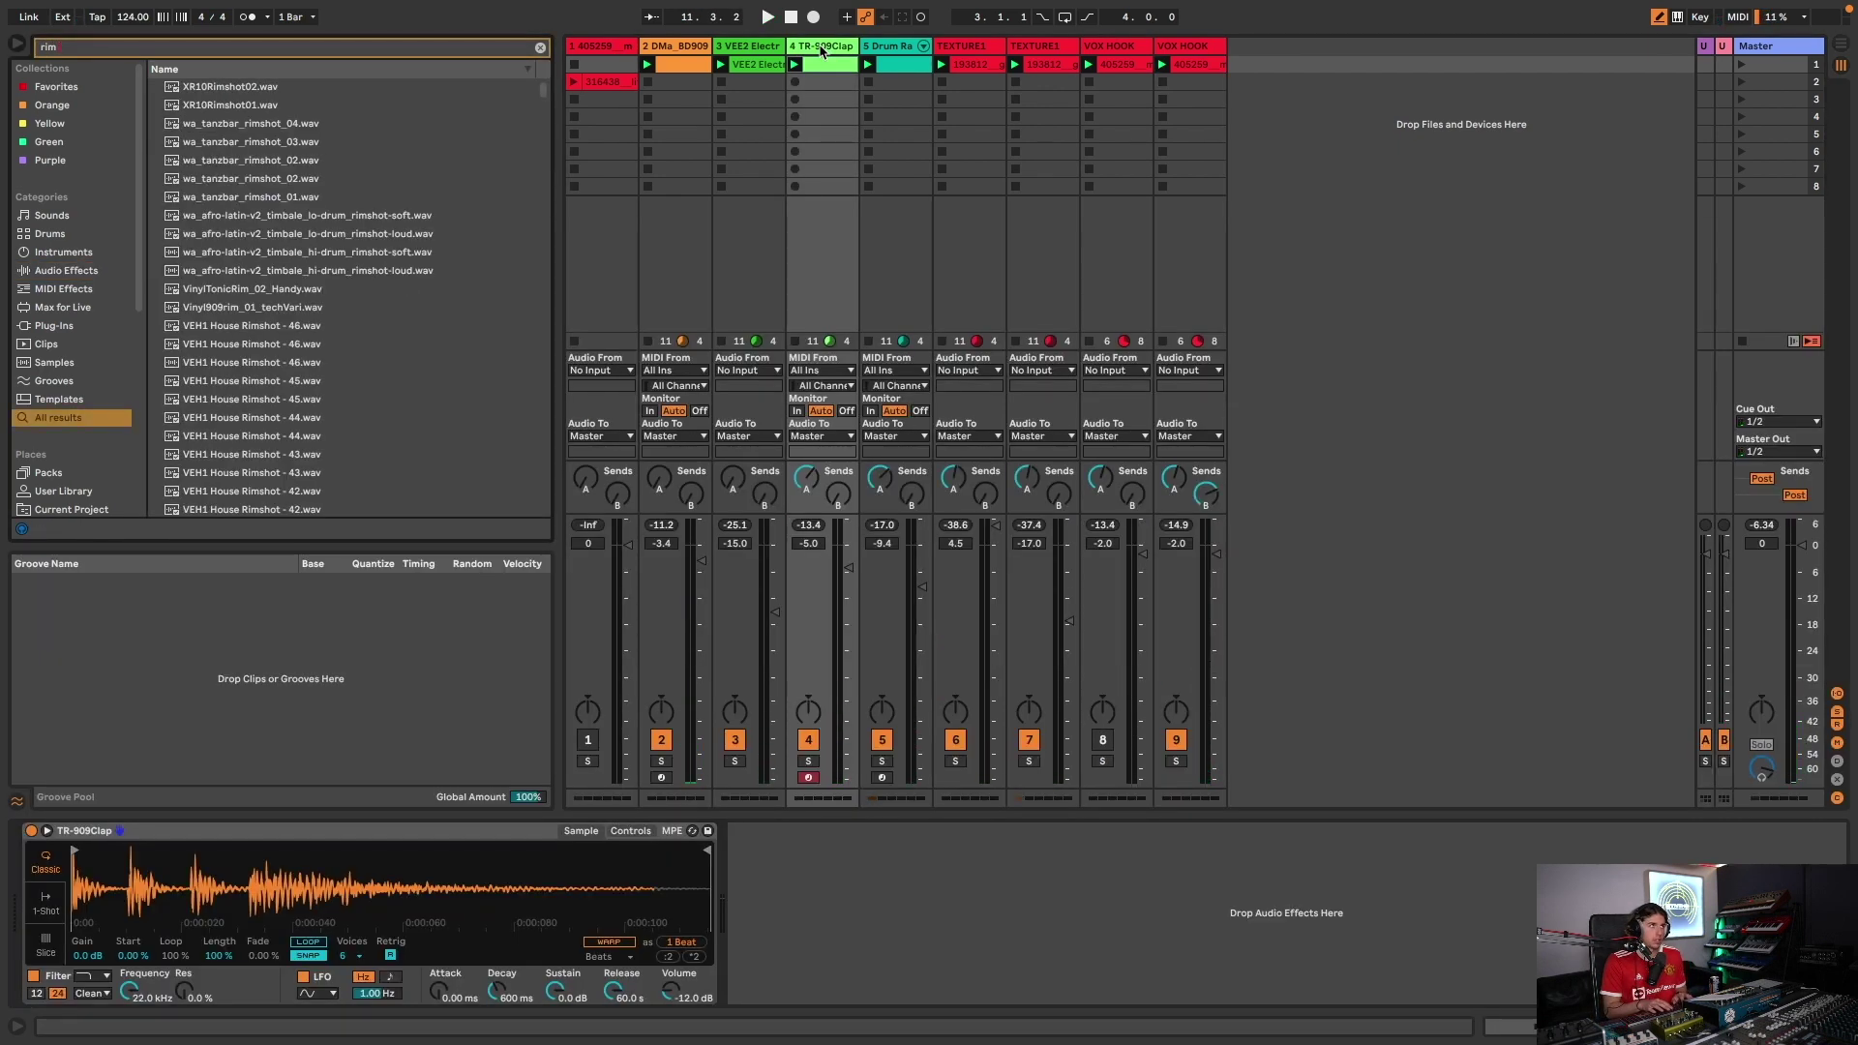
left_click(232, 106)
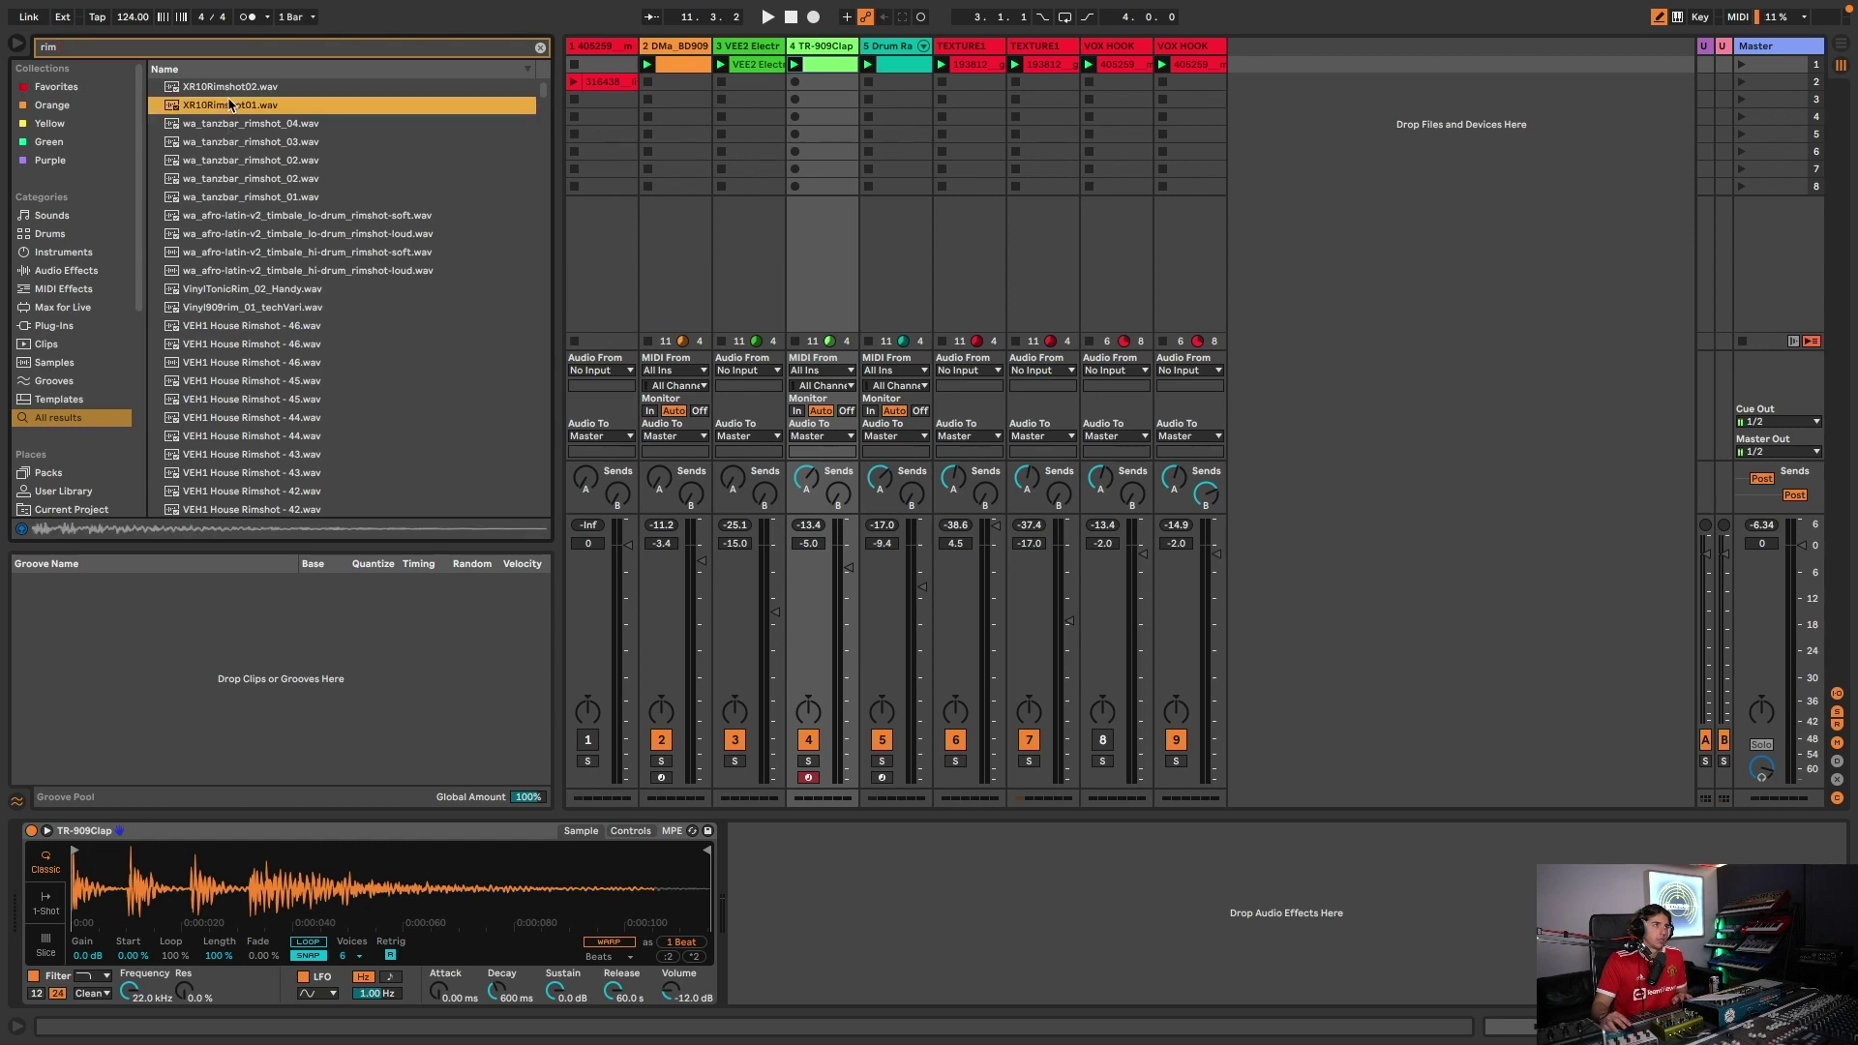
left_click(306, 399)
left_click(270, 363)
left_click(274, 306)
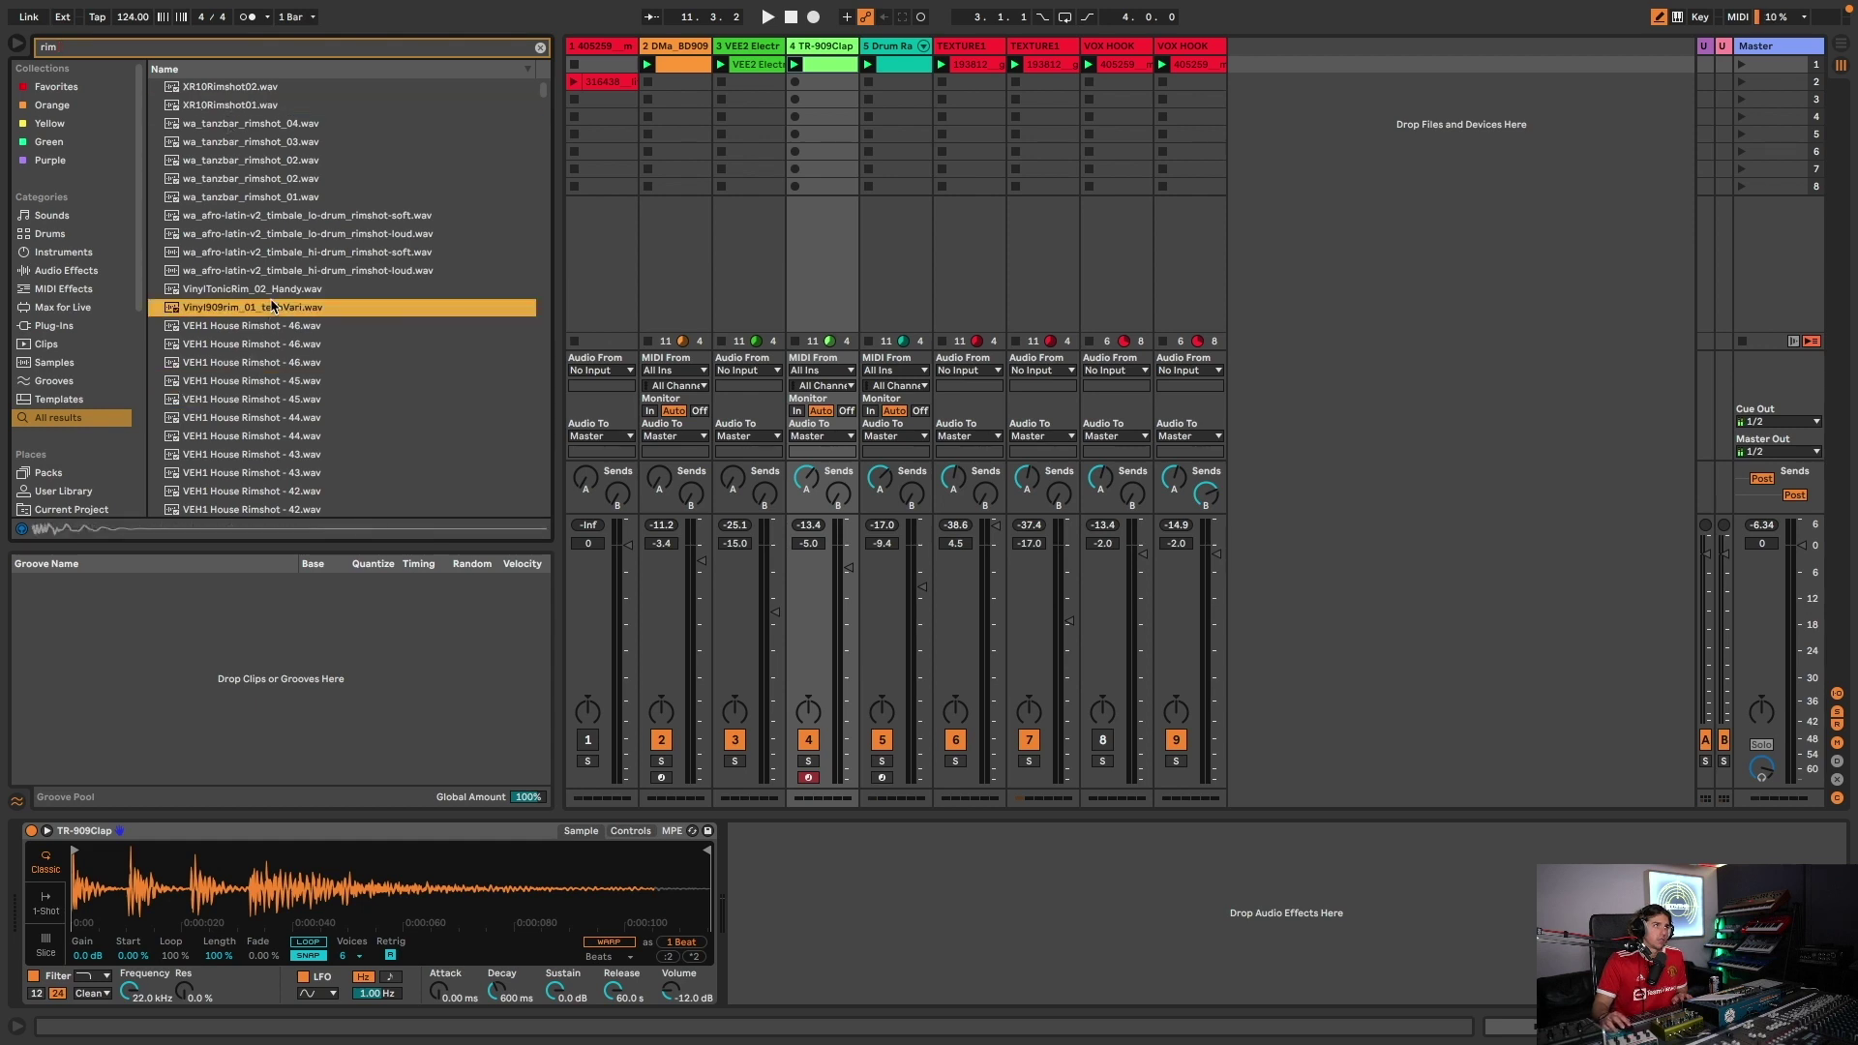
left_click(258, 290)
- Search the browser for "808 rim", replace the clap on track 4 with TR-808Rim01.wav, and play the groove
key("ctrl+f")
type("808")
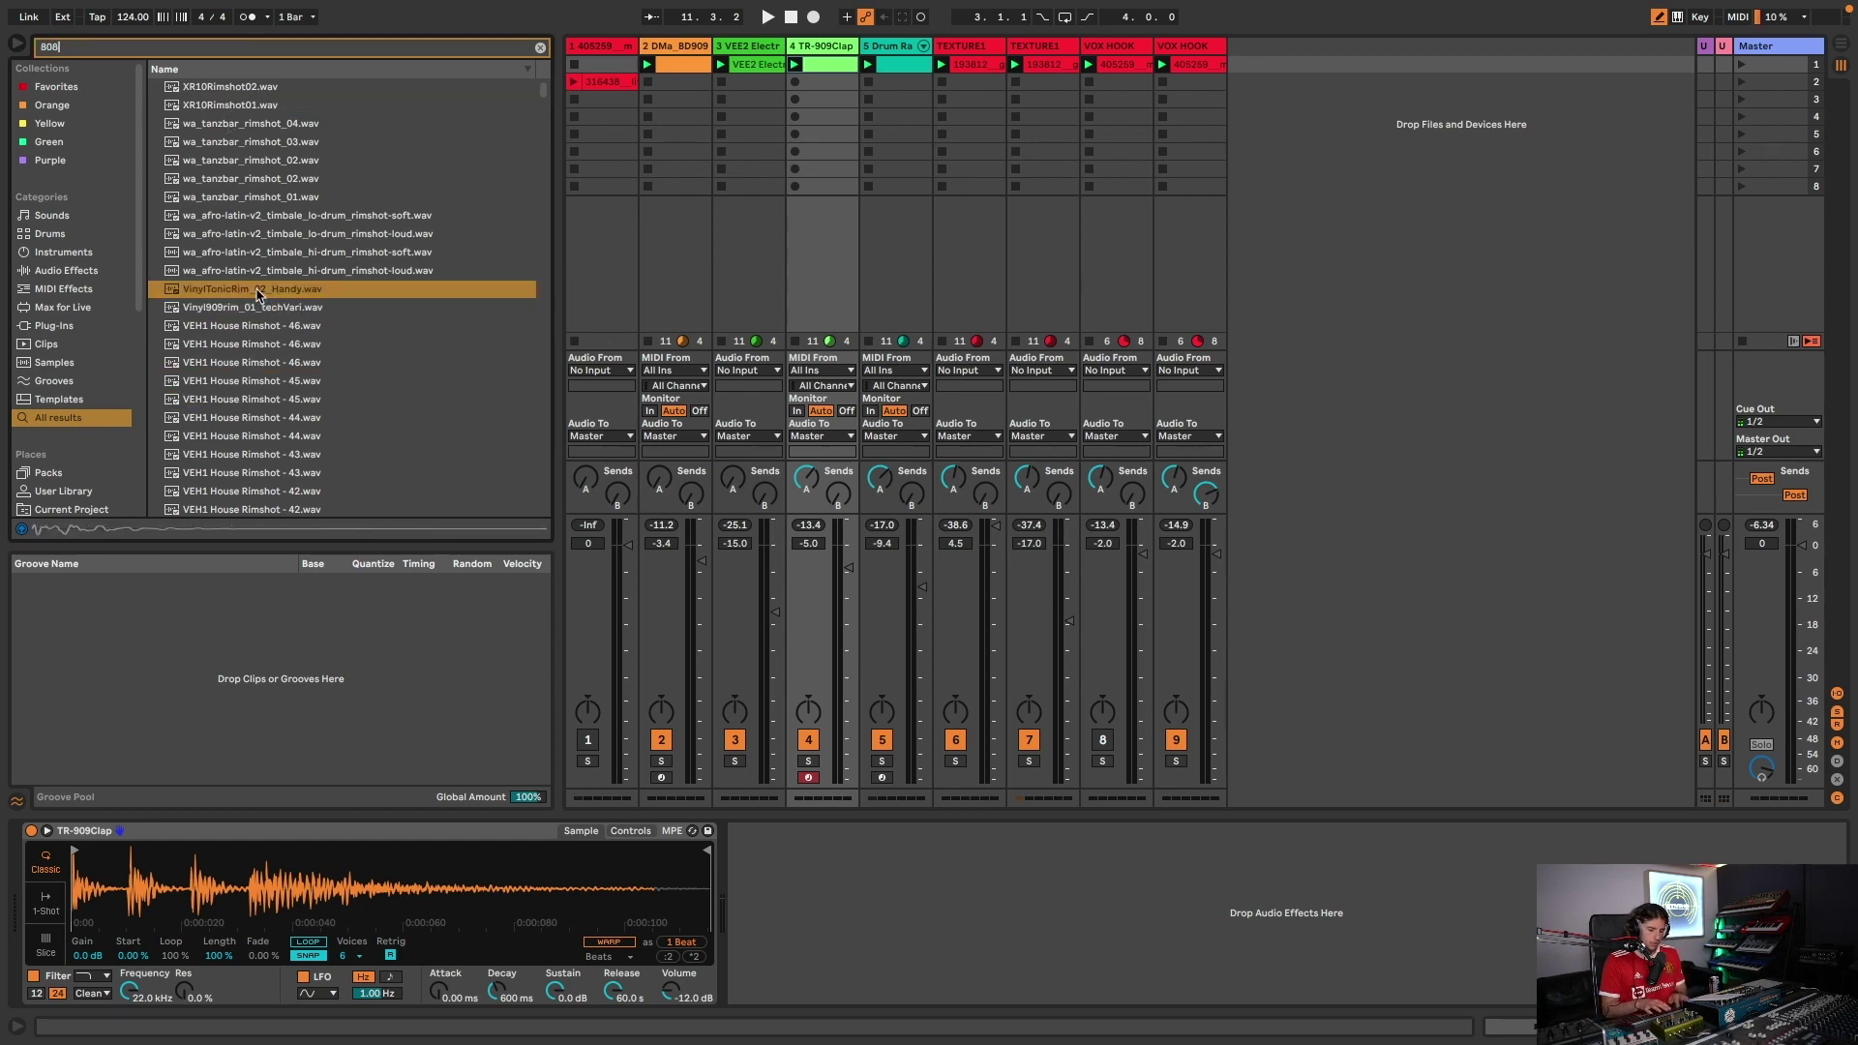
type(" rim")
double_click(258, 291)
key("space")
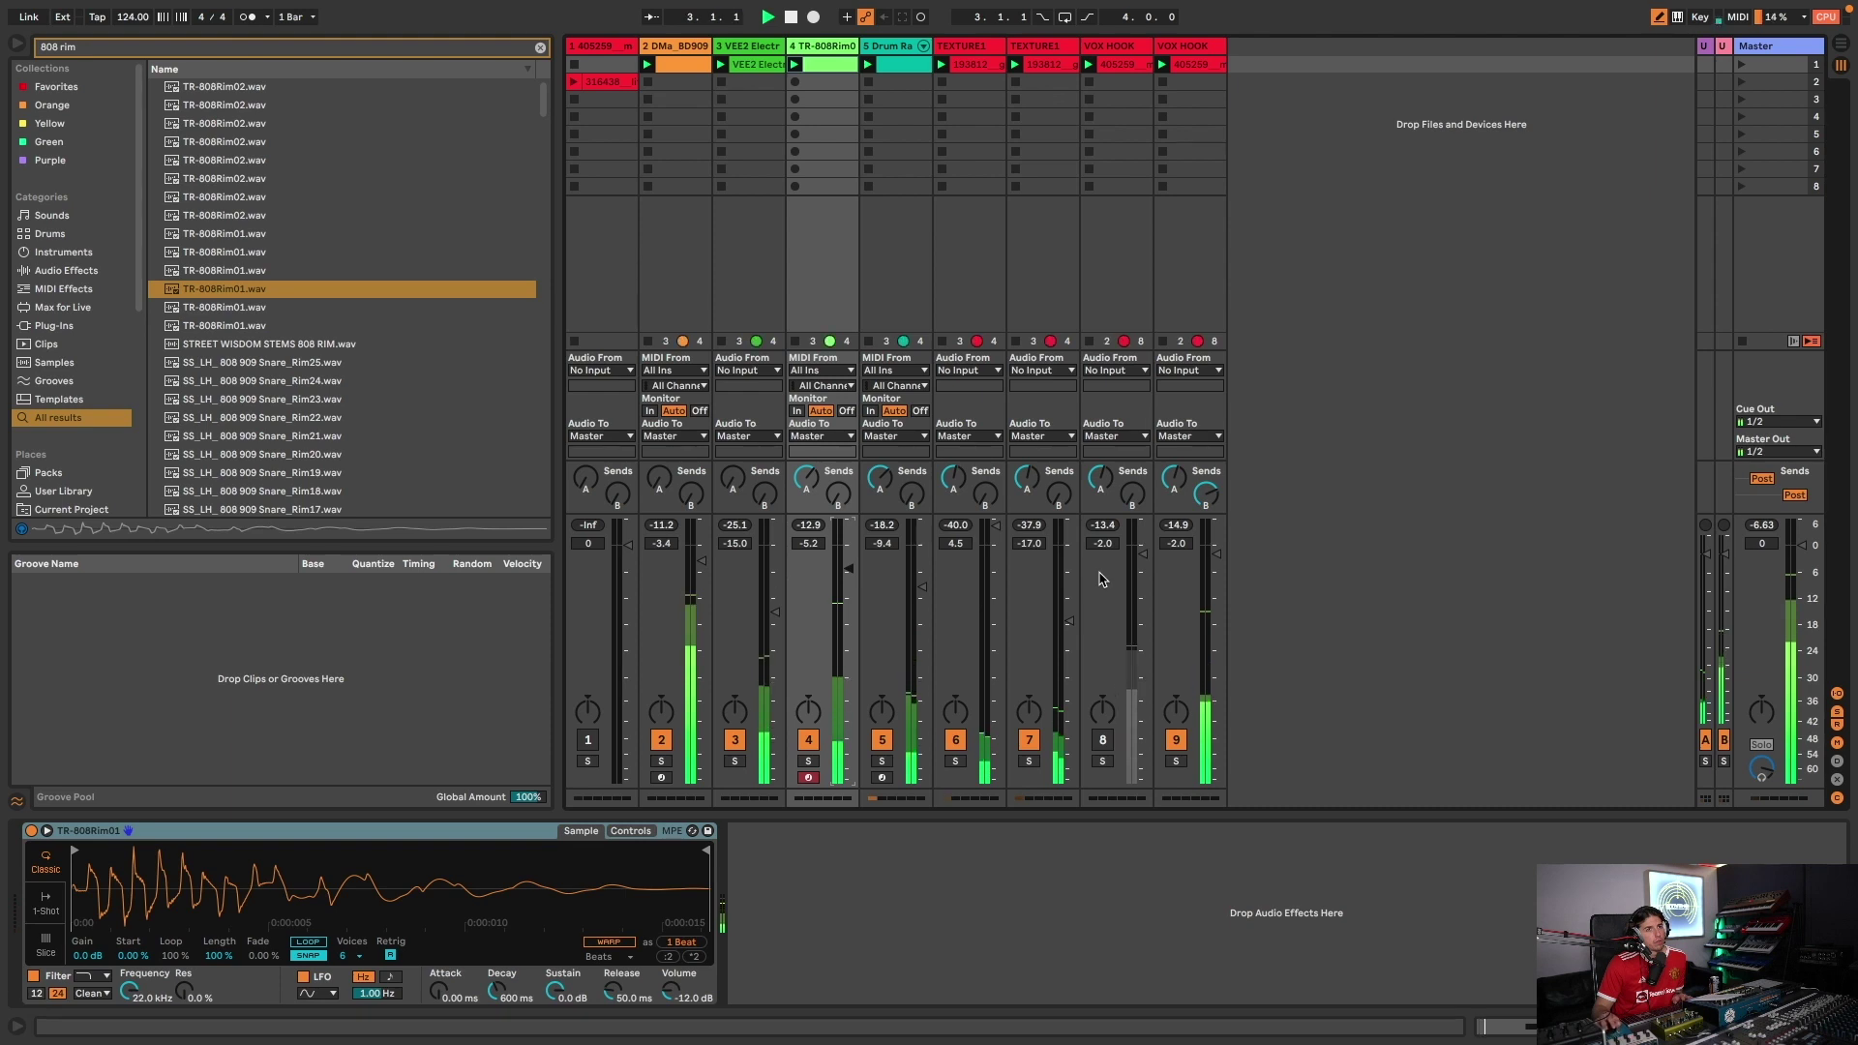
- Turn off transient looping for track 9's hook clip and shorten its transient envelope to 2 during playback
left_click(1190, 64)
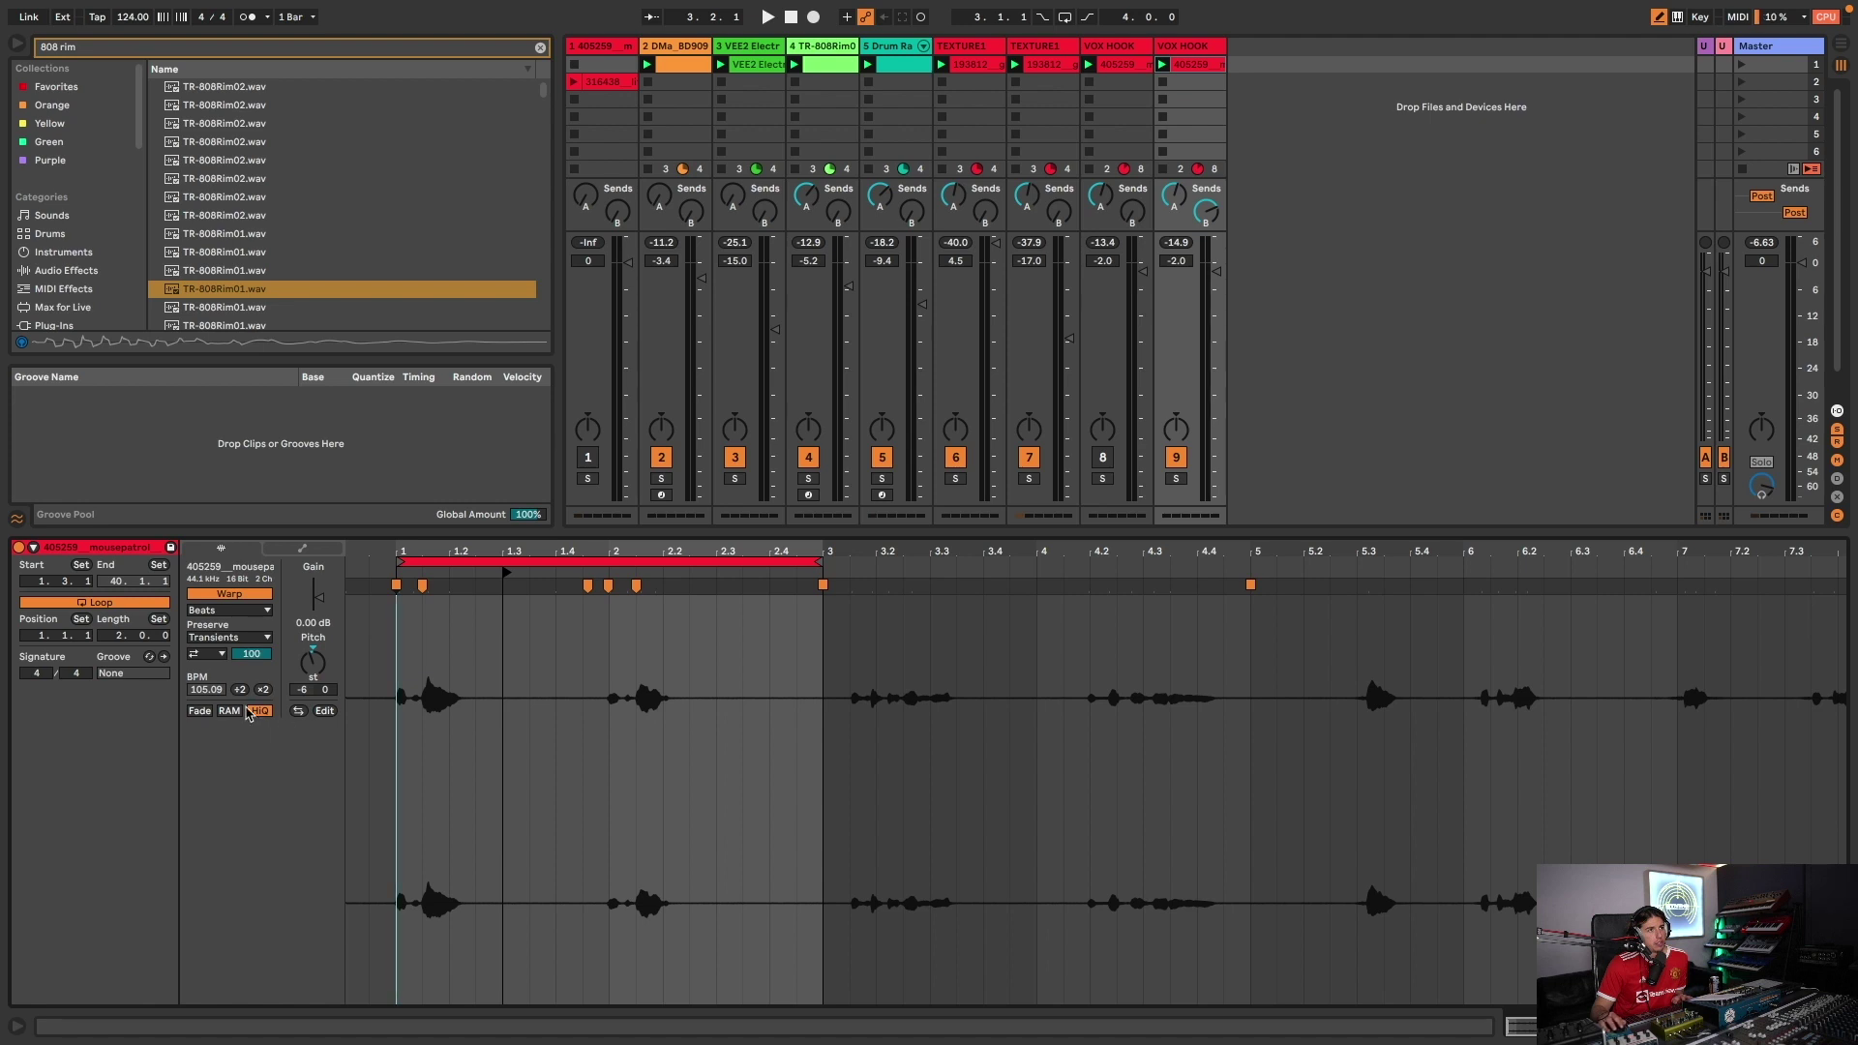
type("32")
key("Return")
key("space")
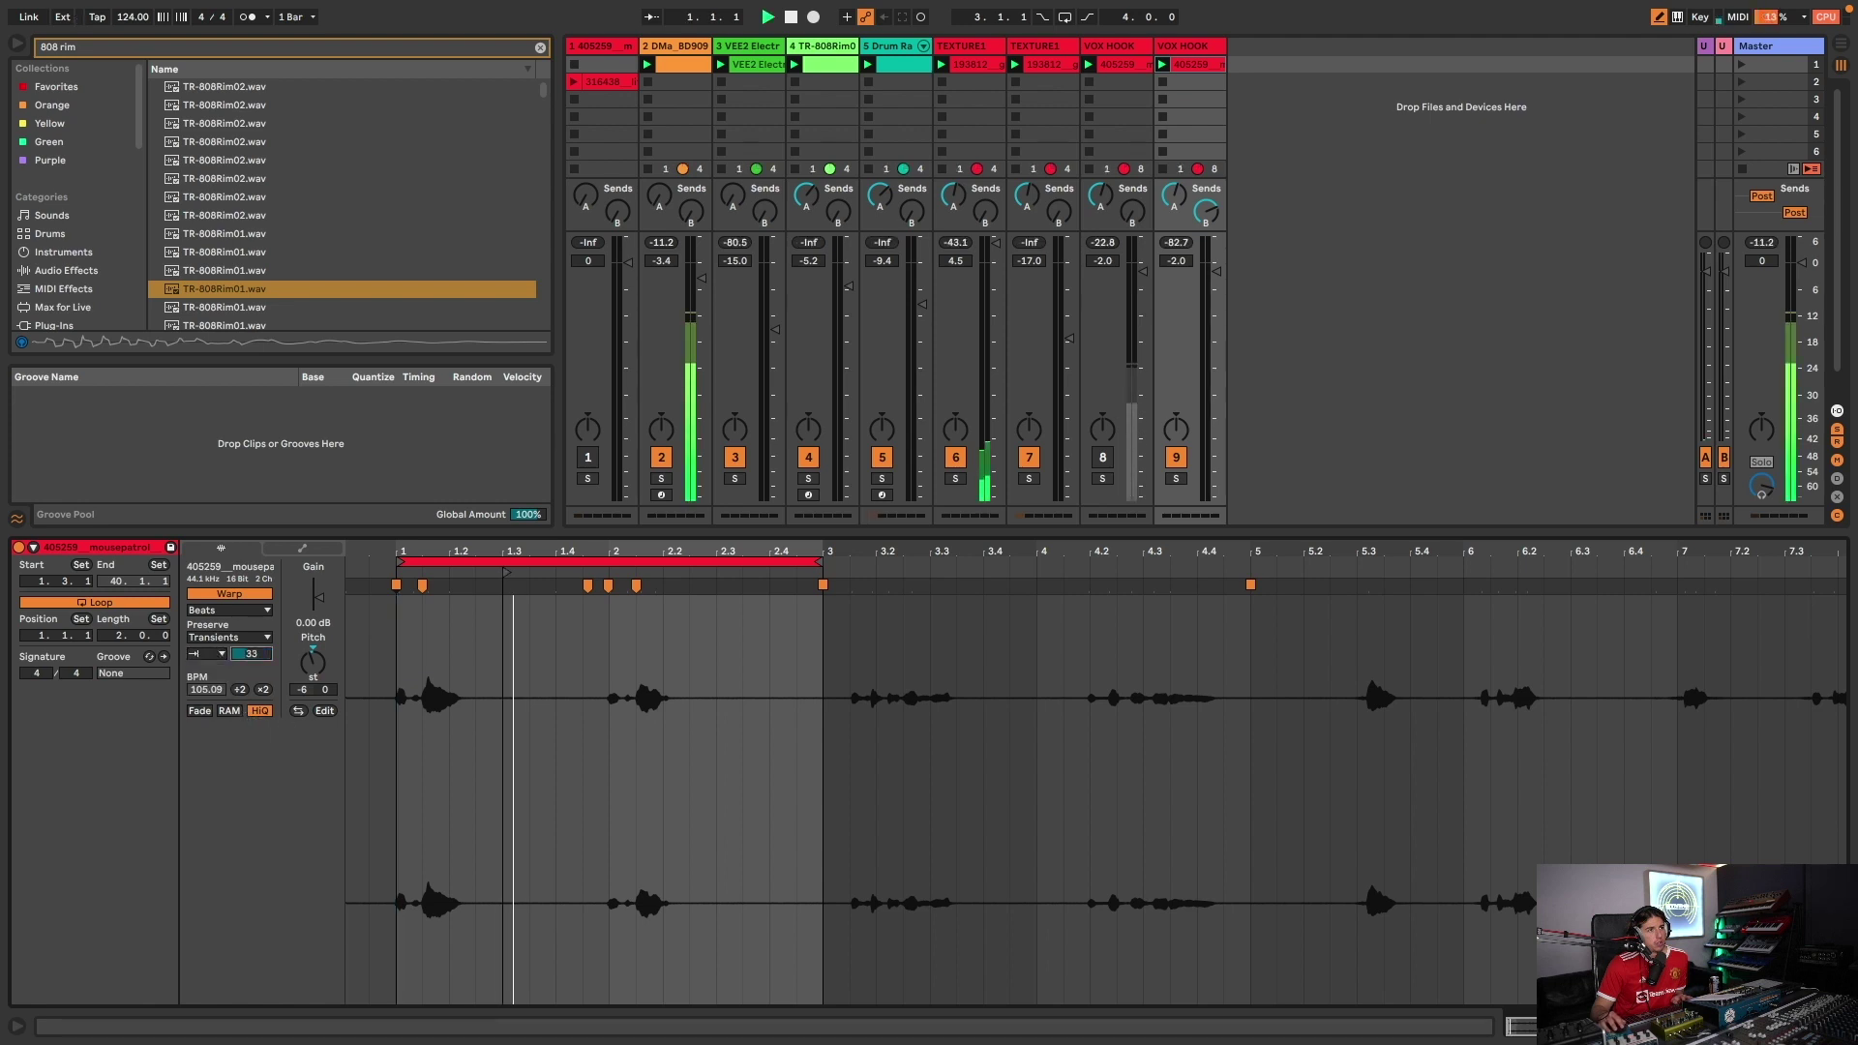
left_click_drag(252, 654, 251, 684)
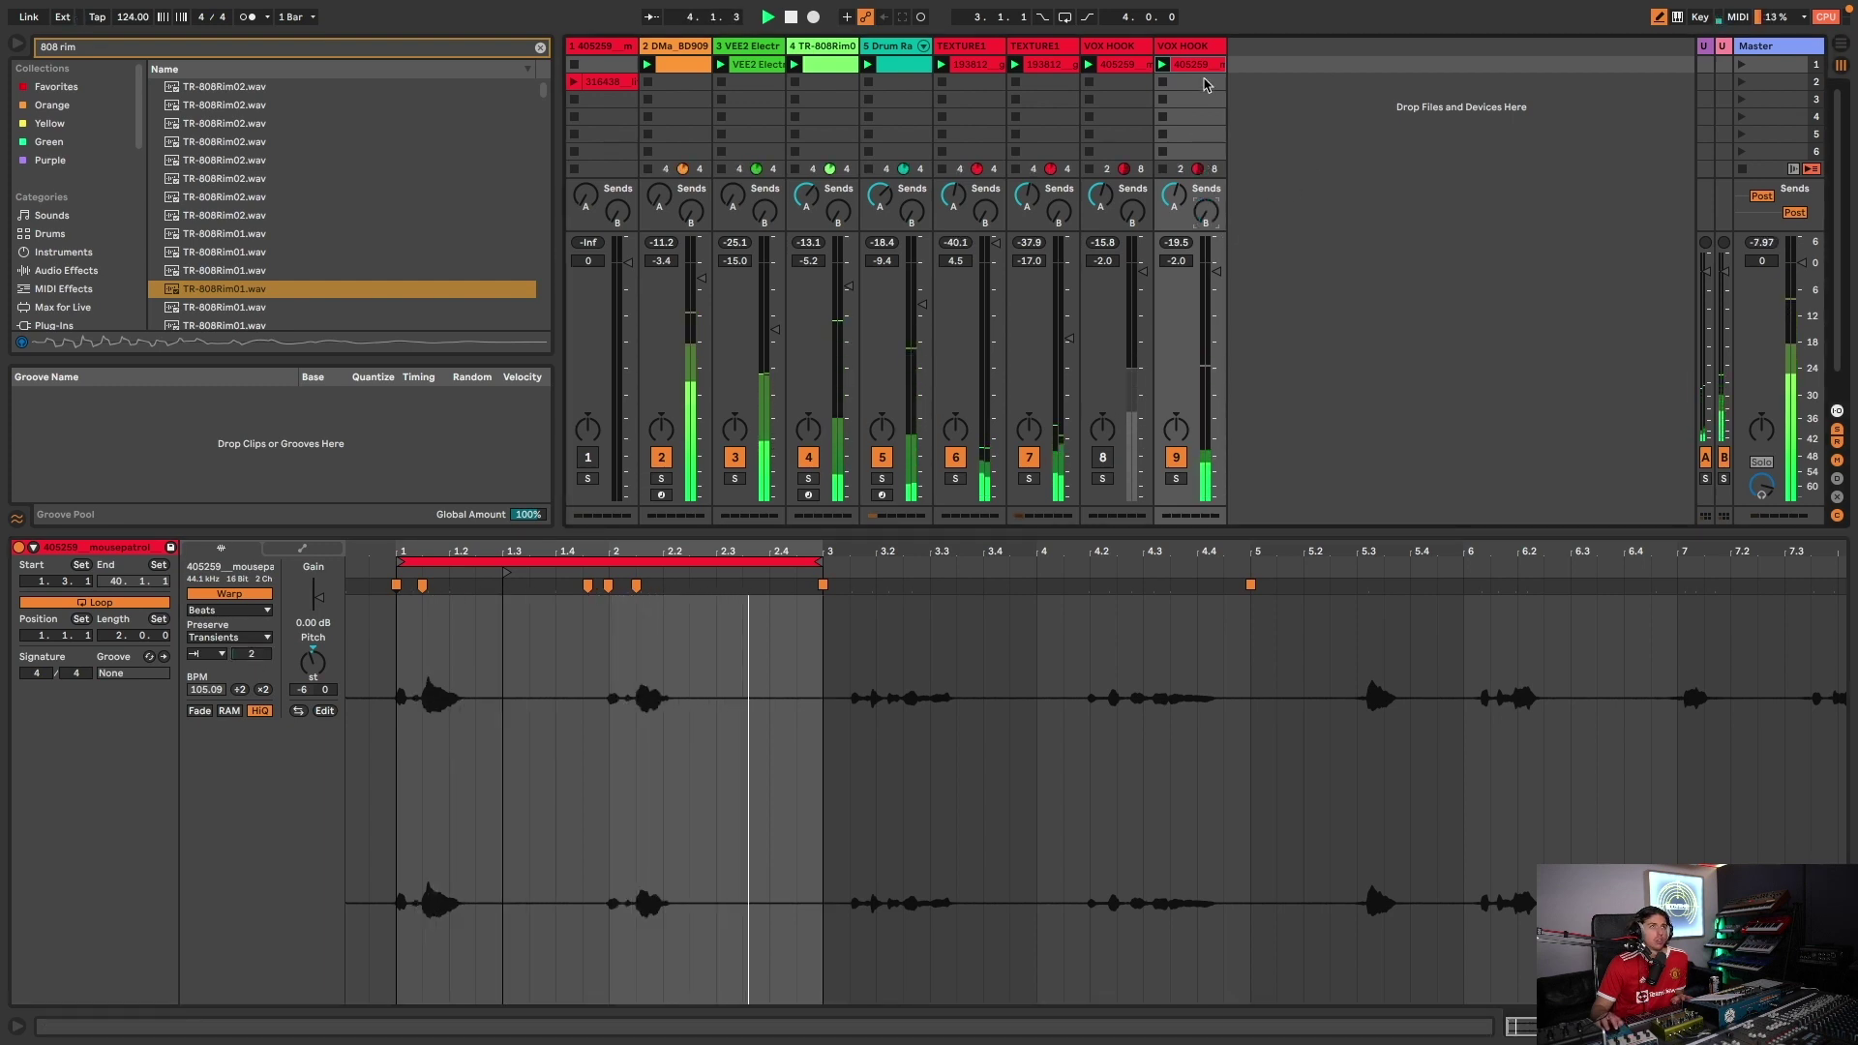
- Compare both hooks by briefly unmuting track 8, setting its volume to -0.8 dB and track 9's to 0 dB
left_click(1205, 47)
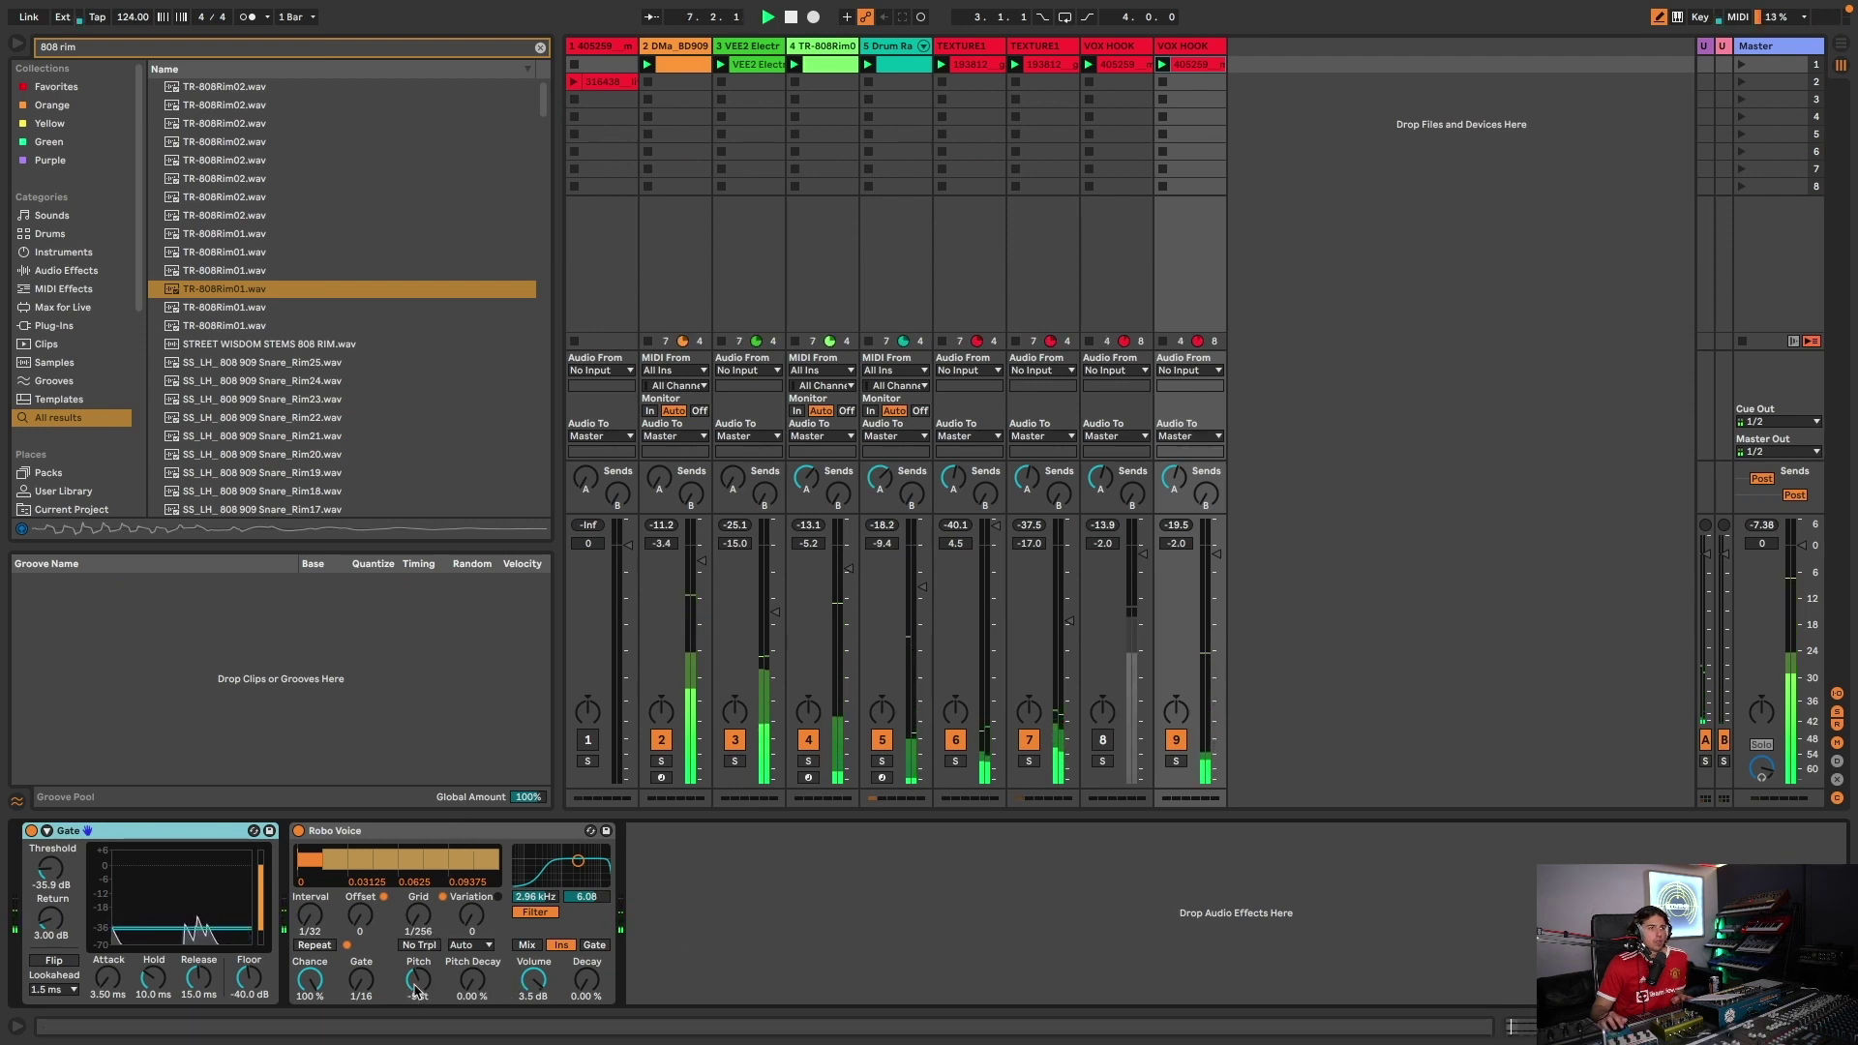
left_click(1102, 739)
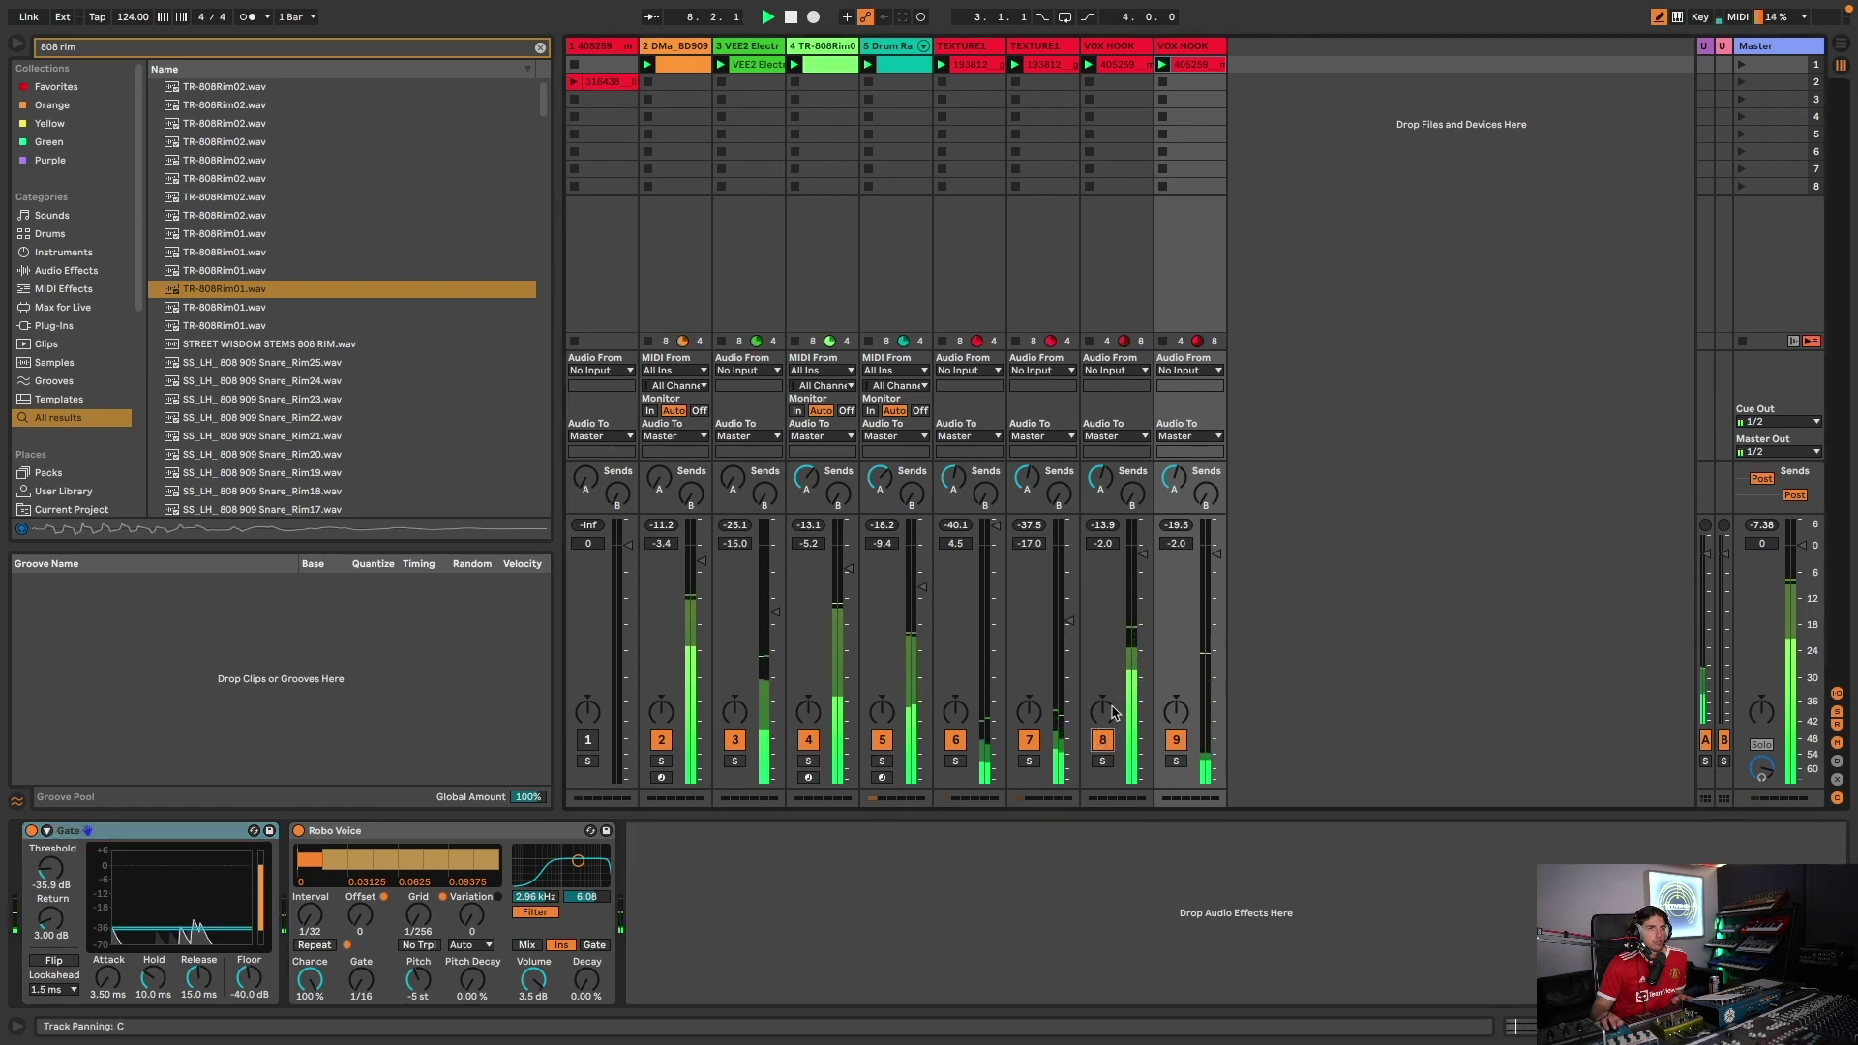
left_click_drag(1143, 554, 1217, 544)
left_click(1102, 740)
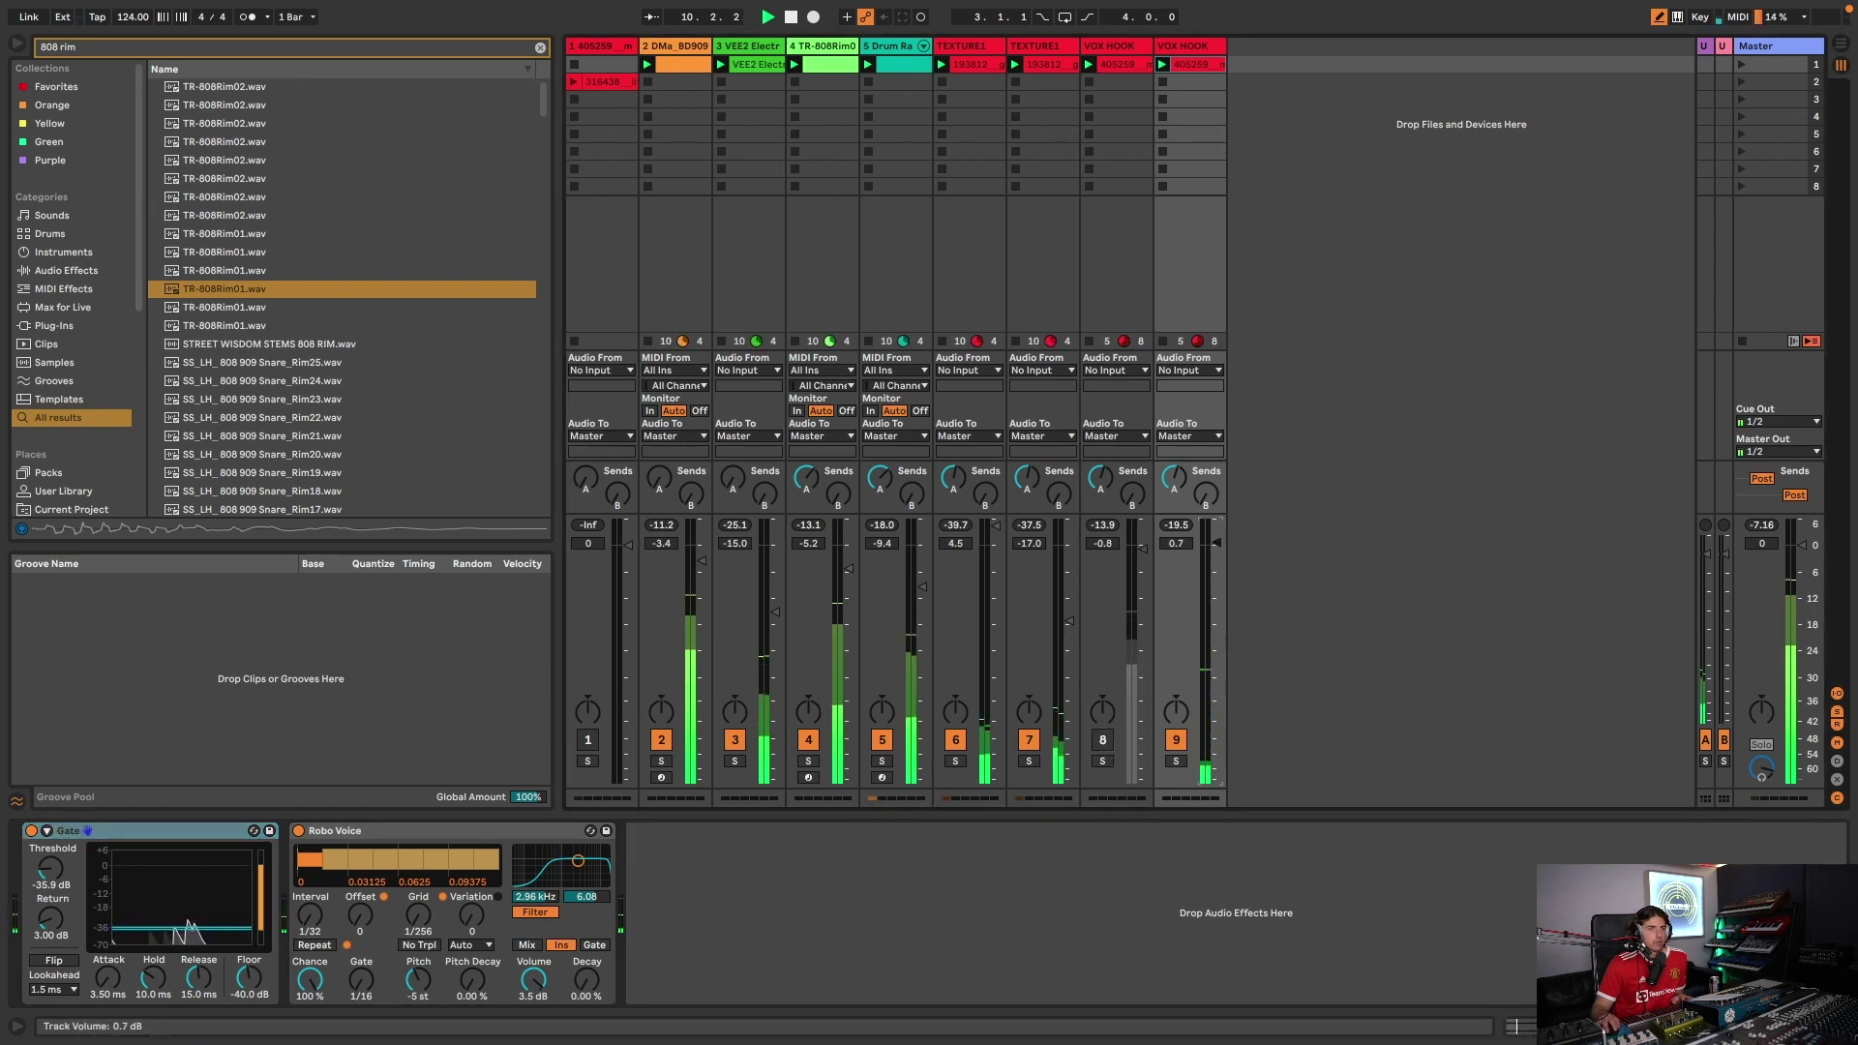
left_click(1202, 48)
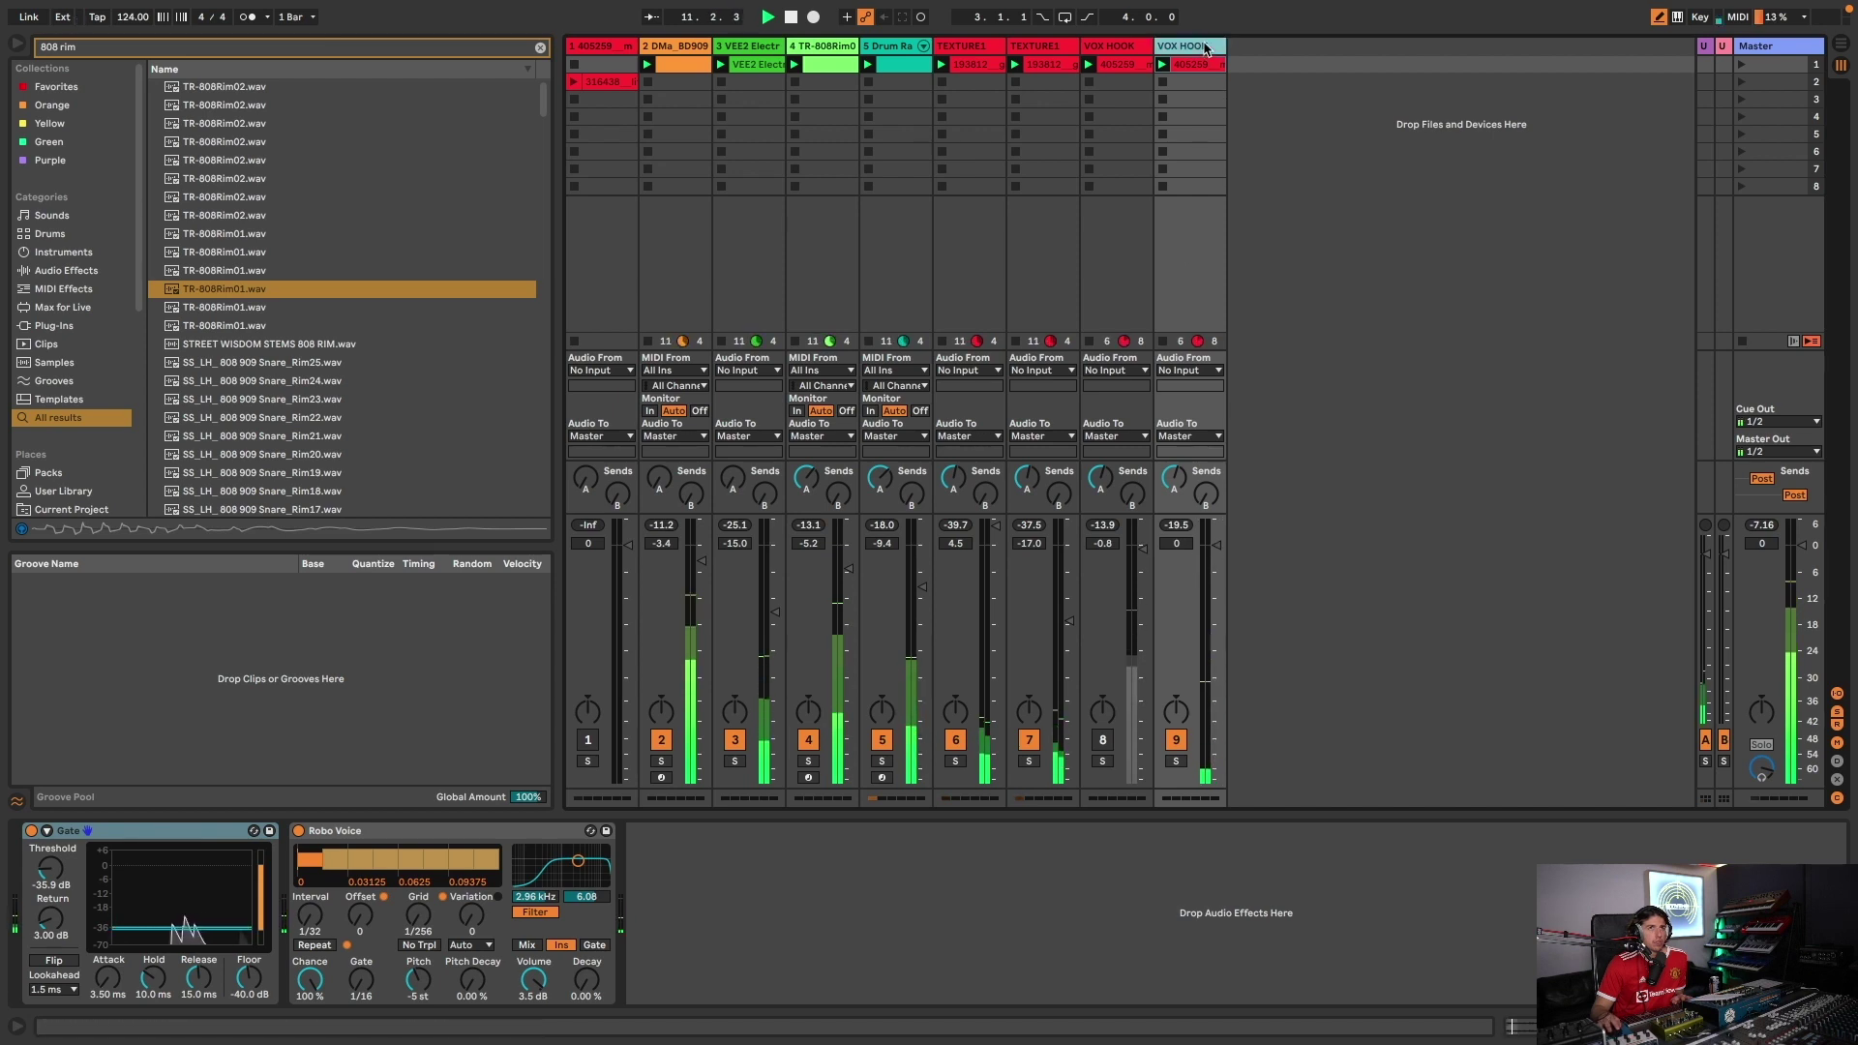
- Set the transient envelope of track 9's hook clip to 31 and play the groove to check it
double_click(1200, 63)
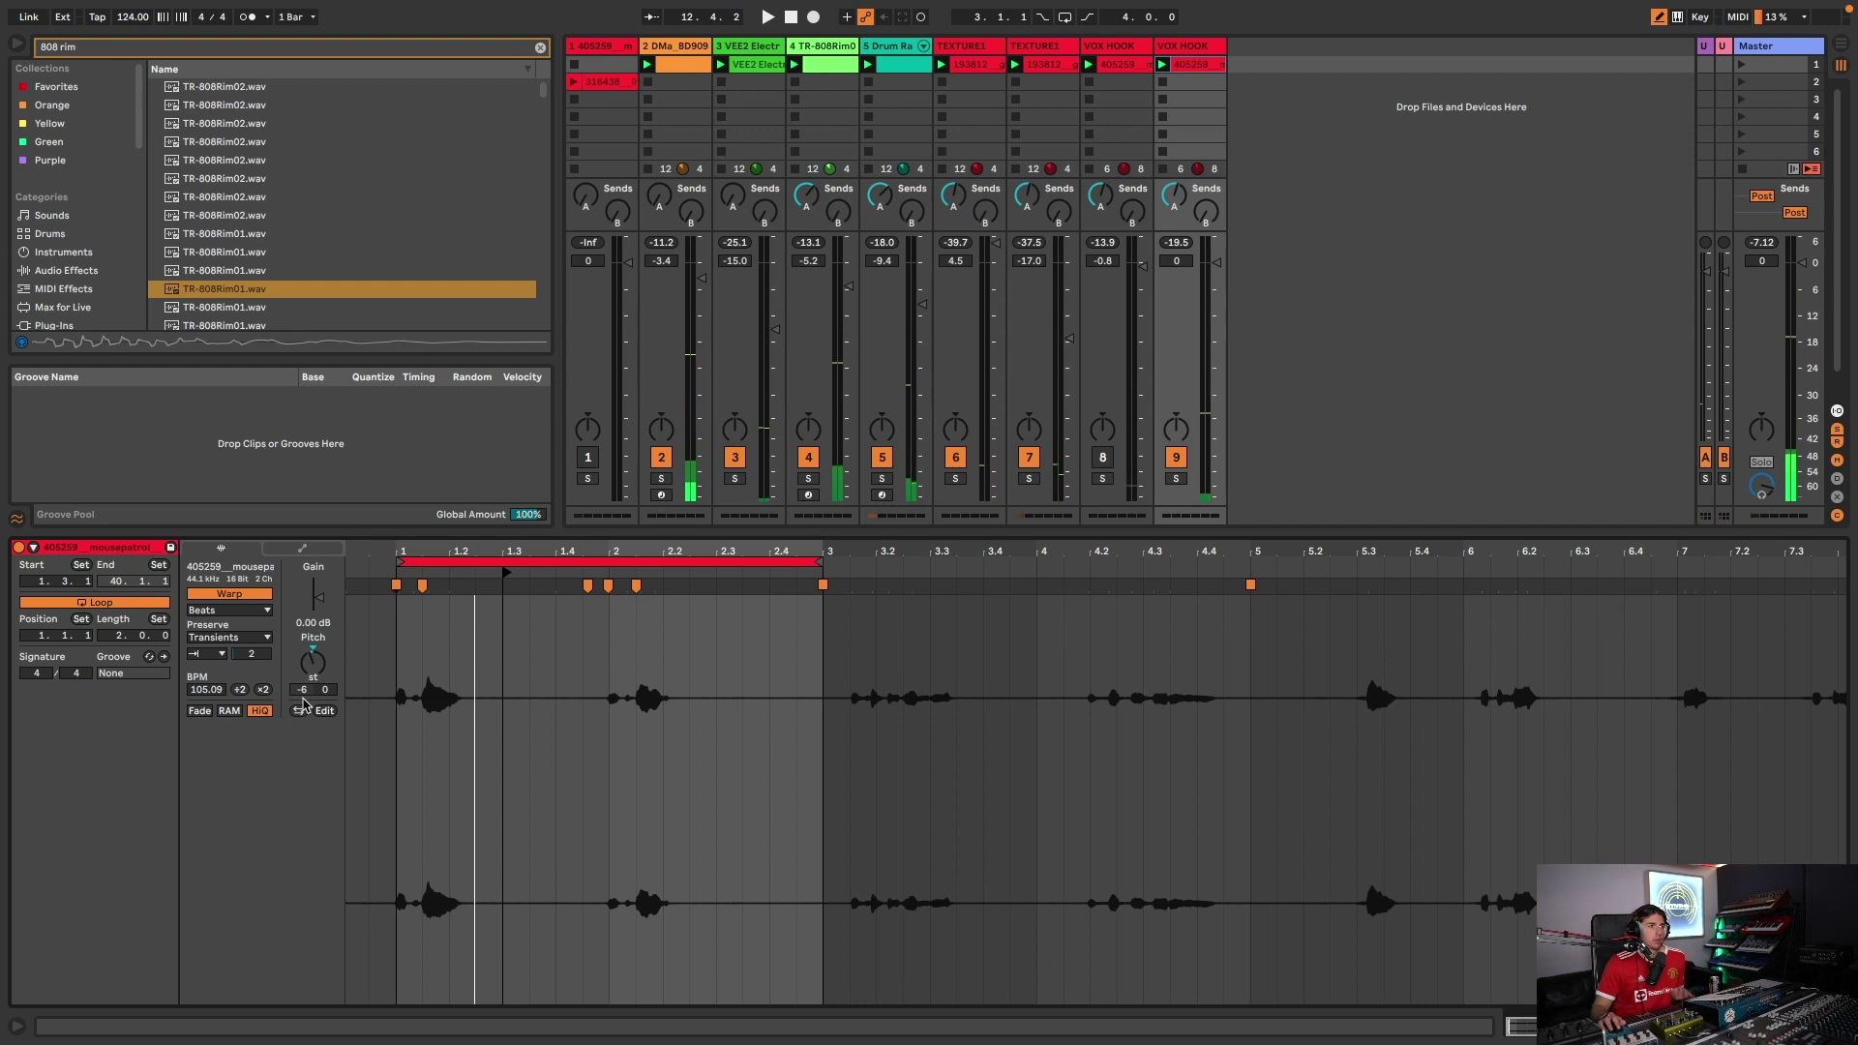
key("space")
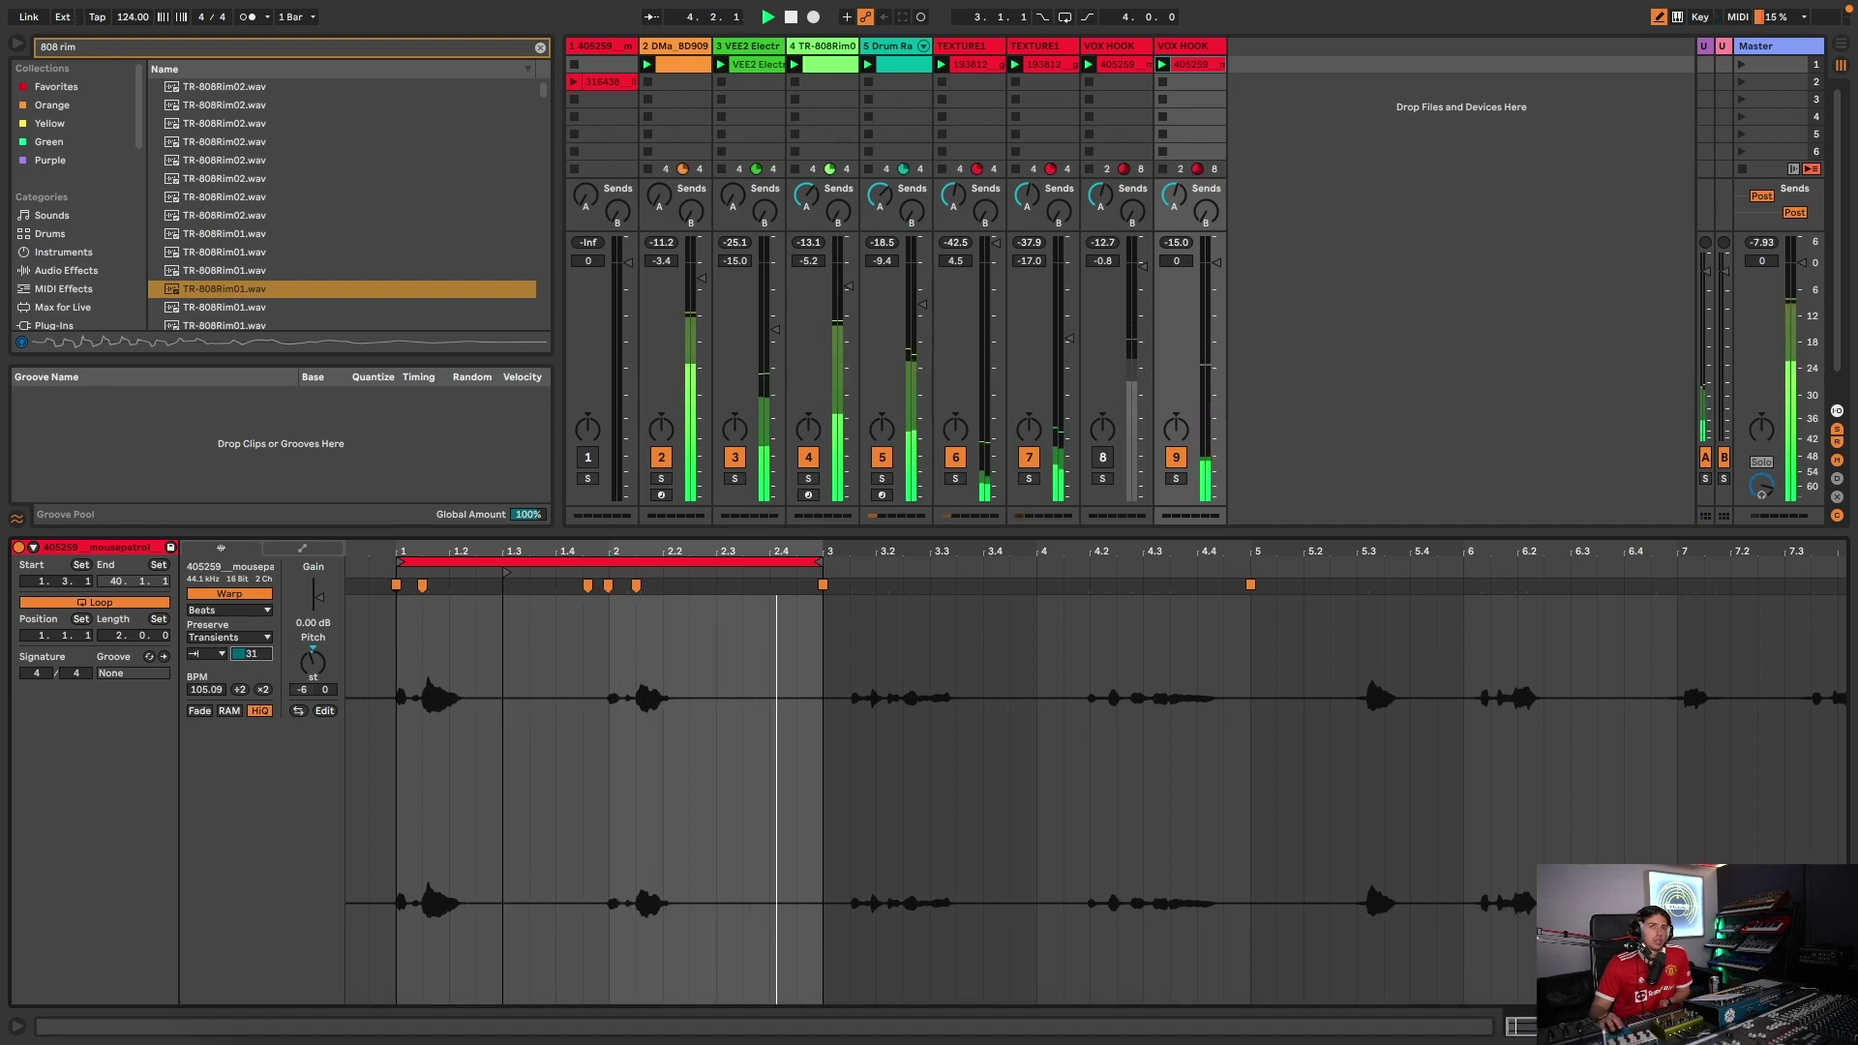
key("space")
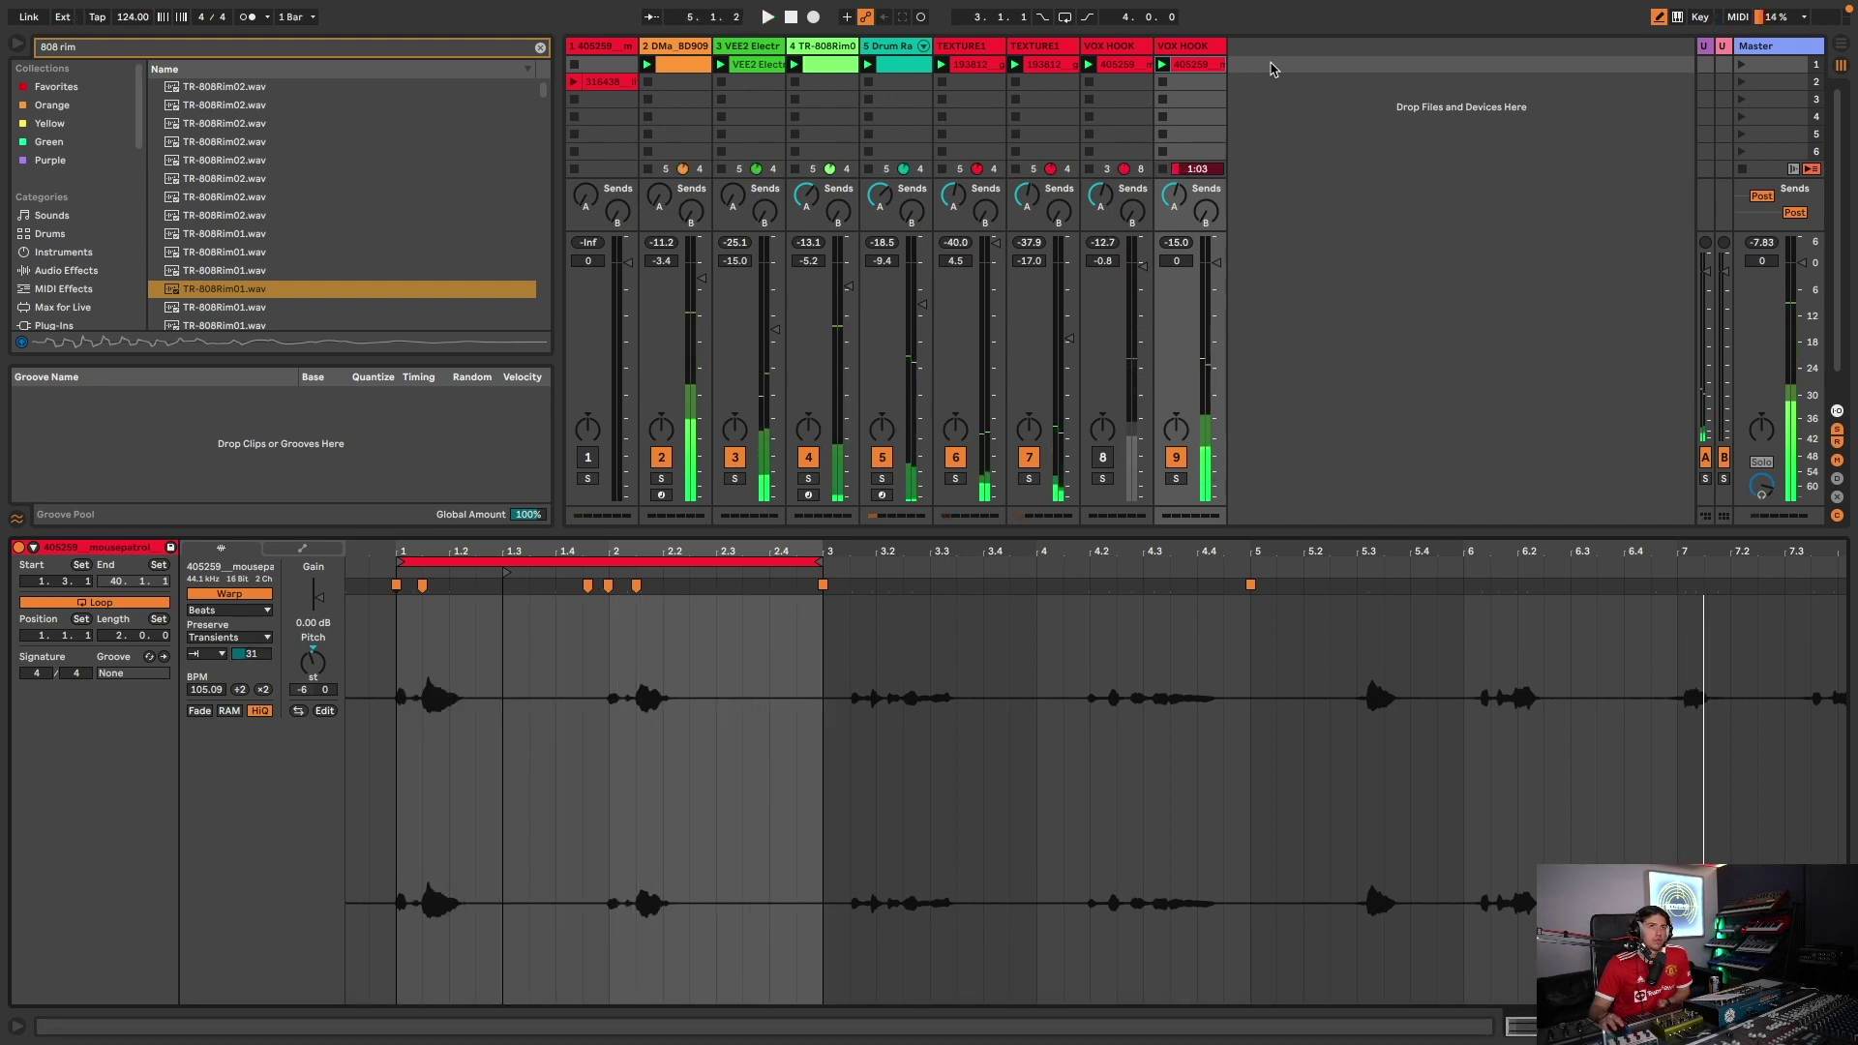
- Insert a MIDI track after the vocal hooks, search the browser for "909 clo" and load Hihat-909-Closed.aif onto it
right_click(1270, 46)
left_click(1322, 67)
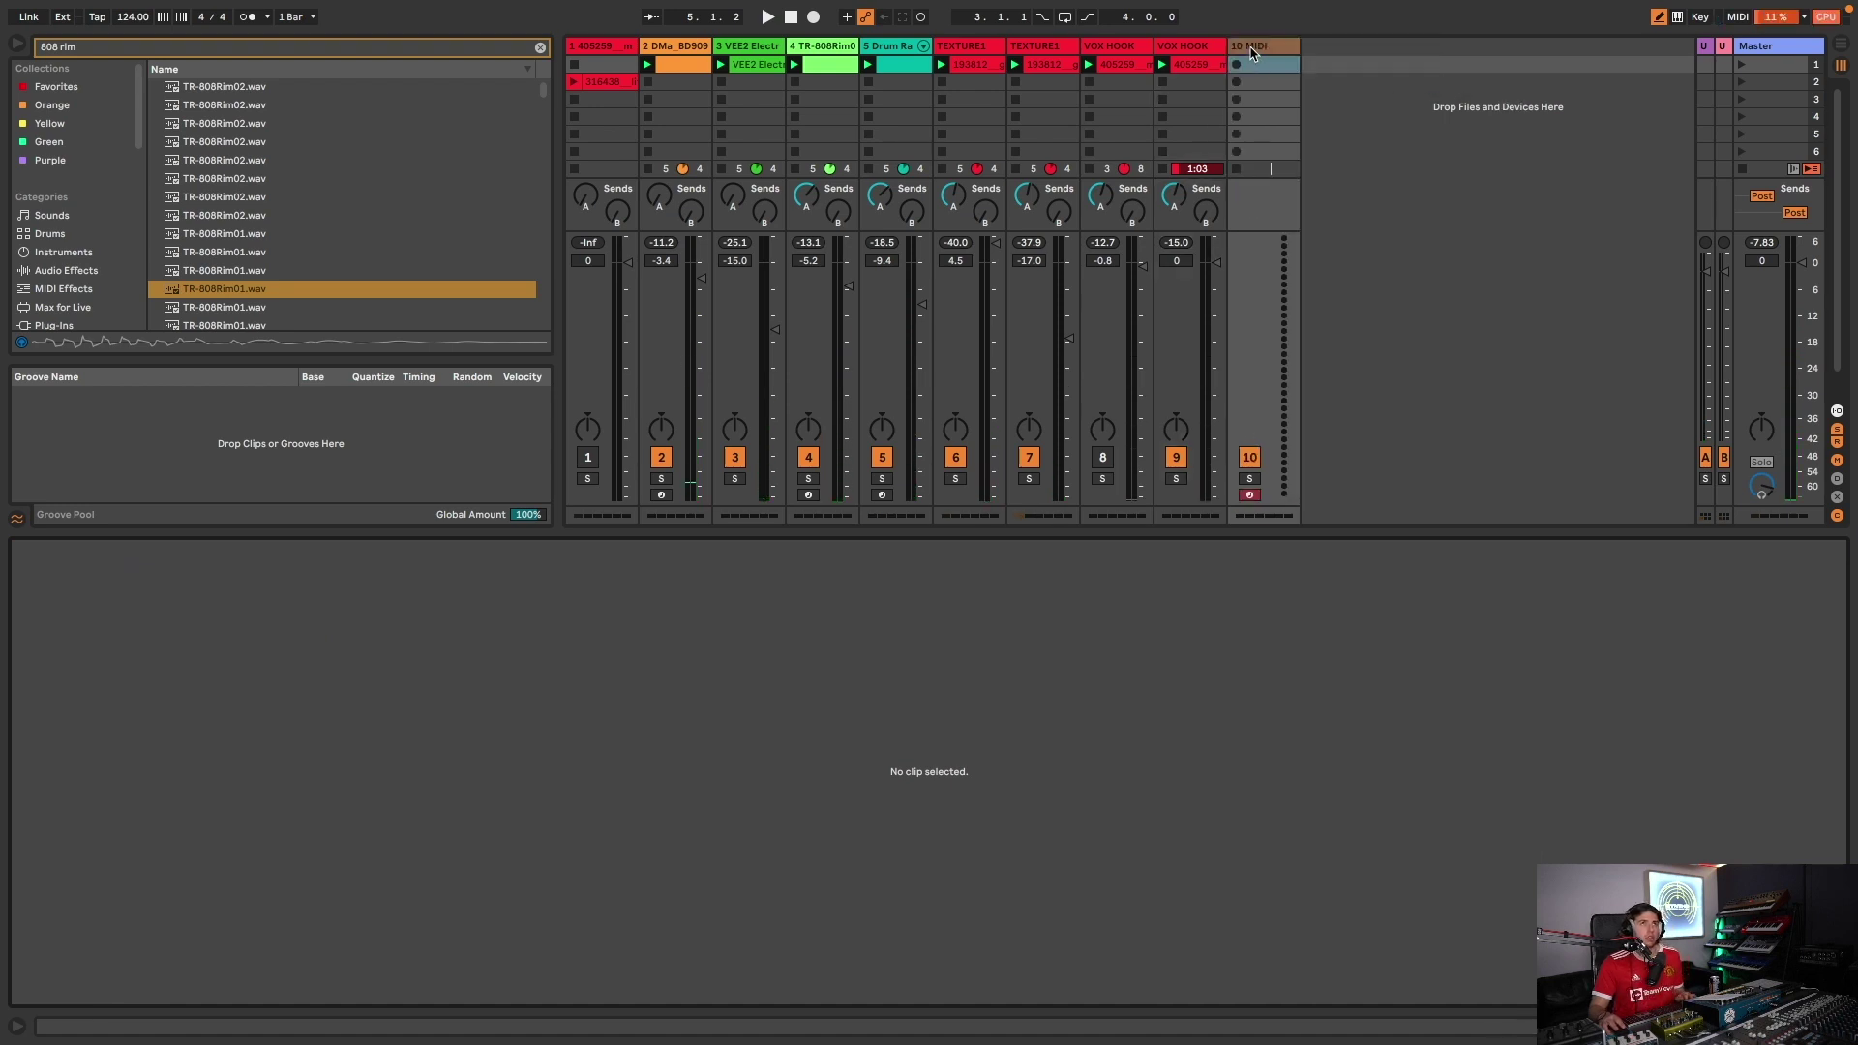
type("909 clo")
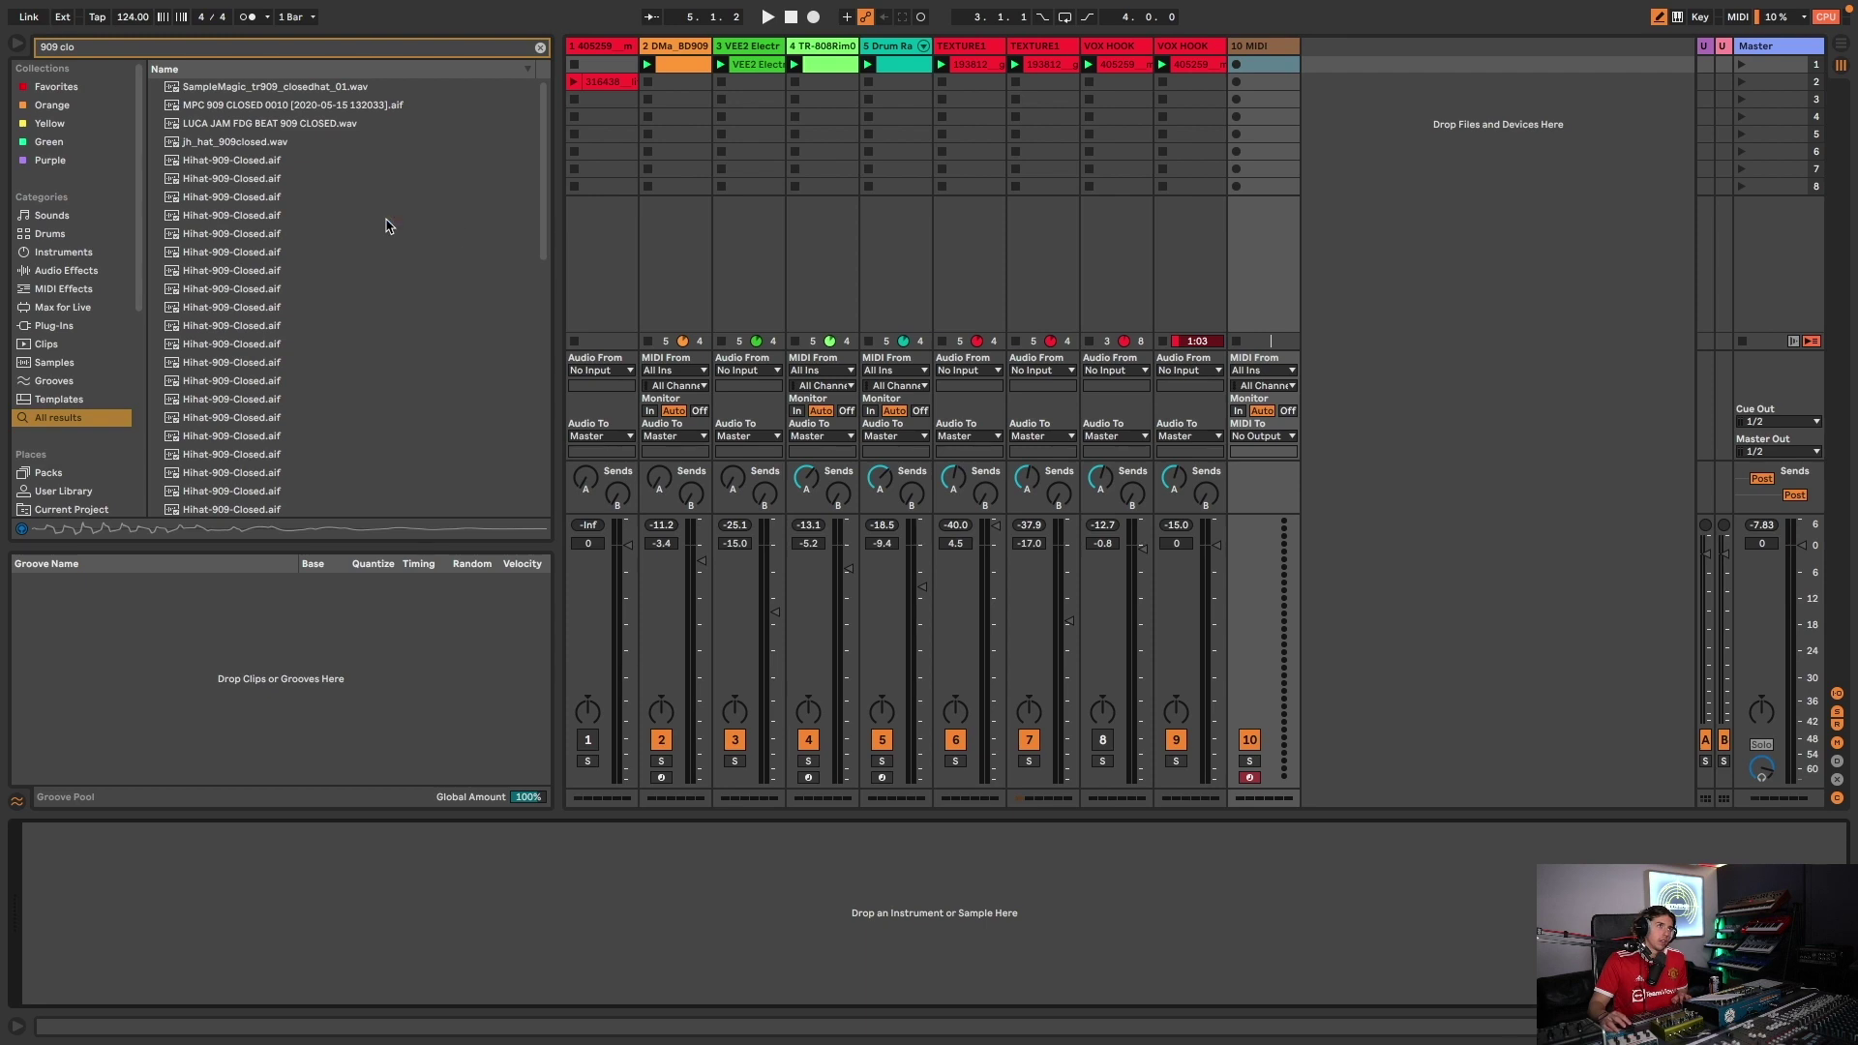
left_click(387, 218)
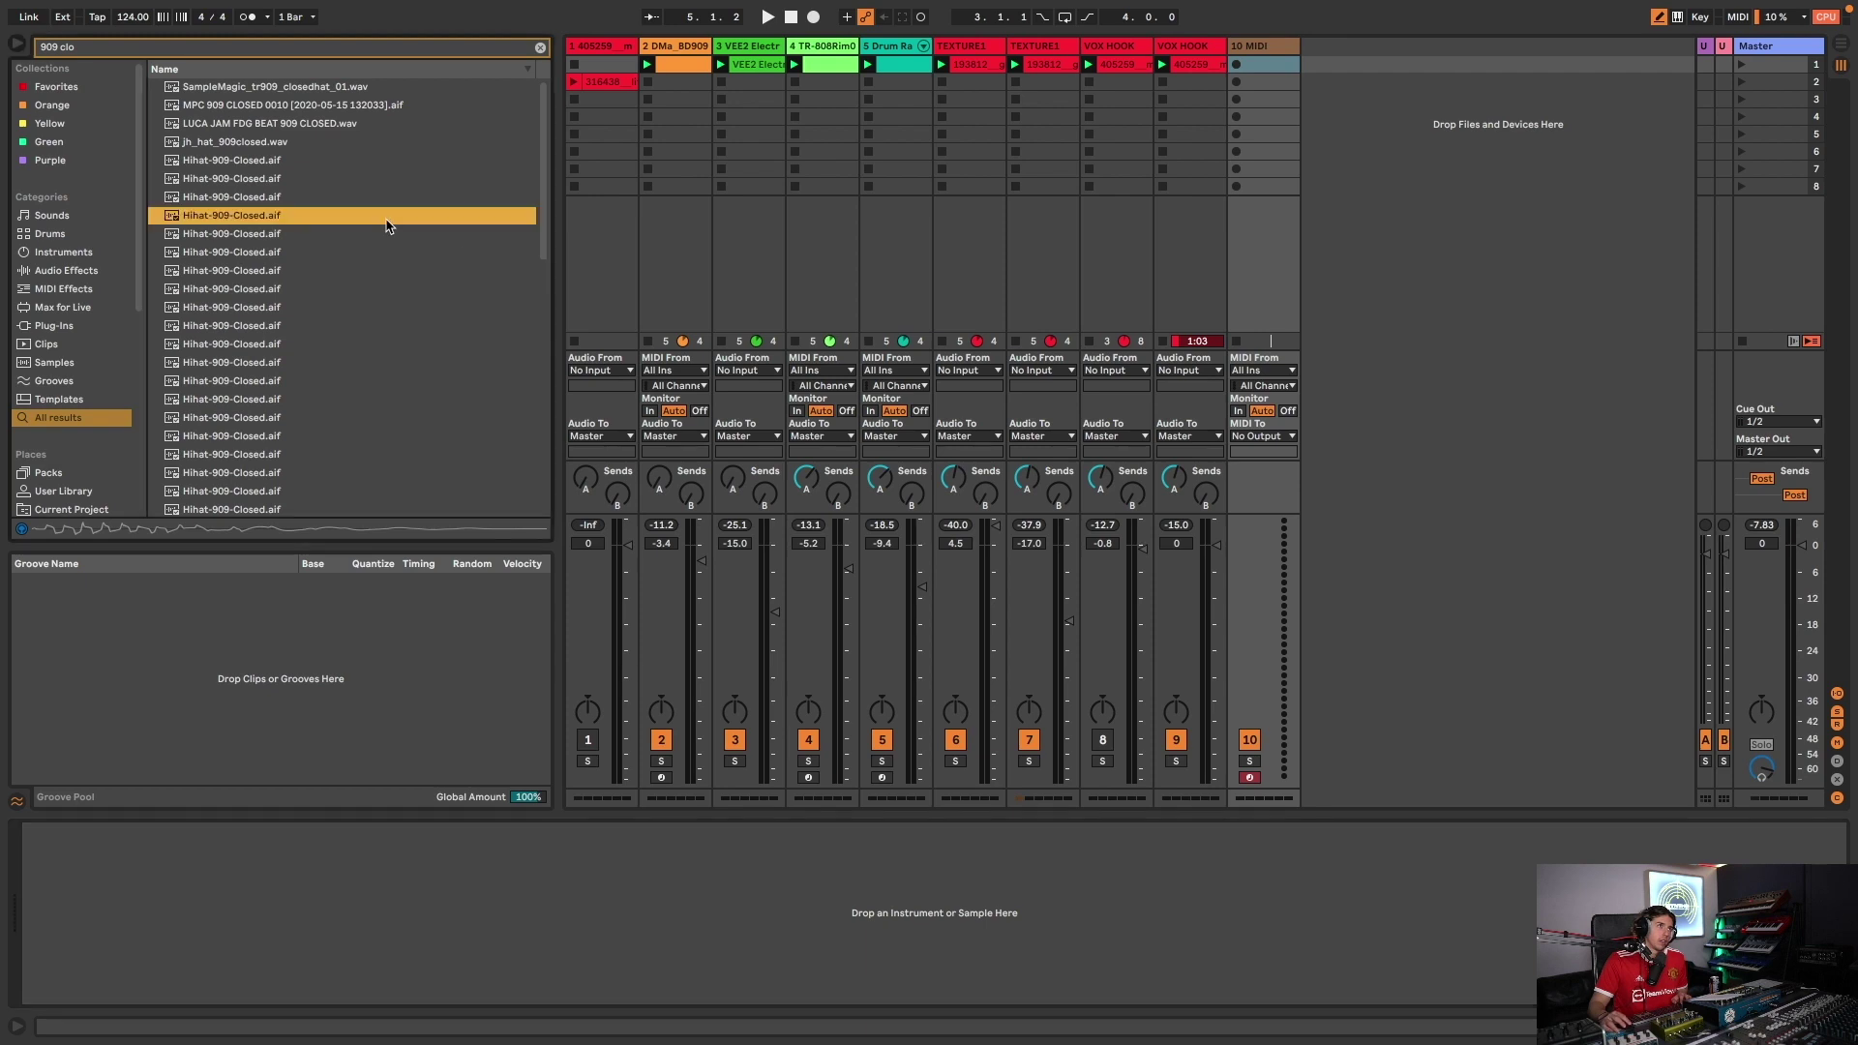
double_click(375, 228)
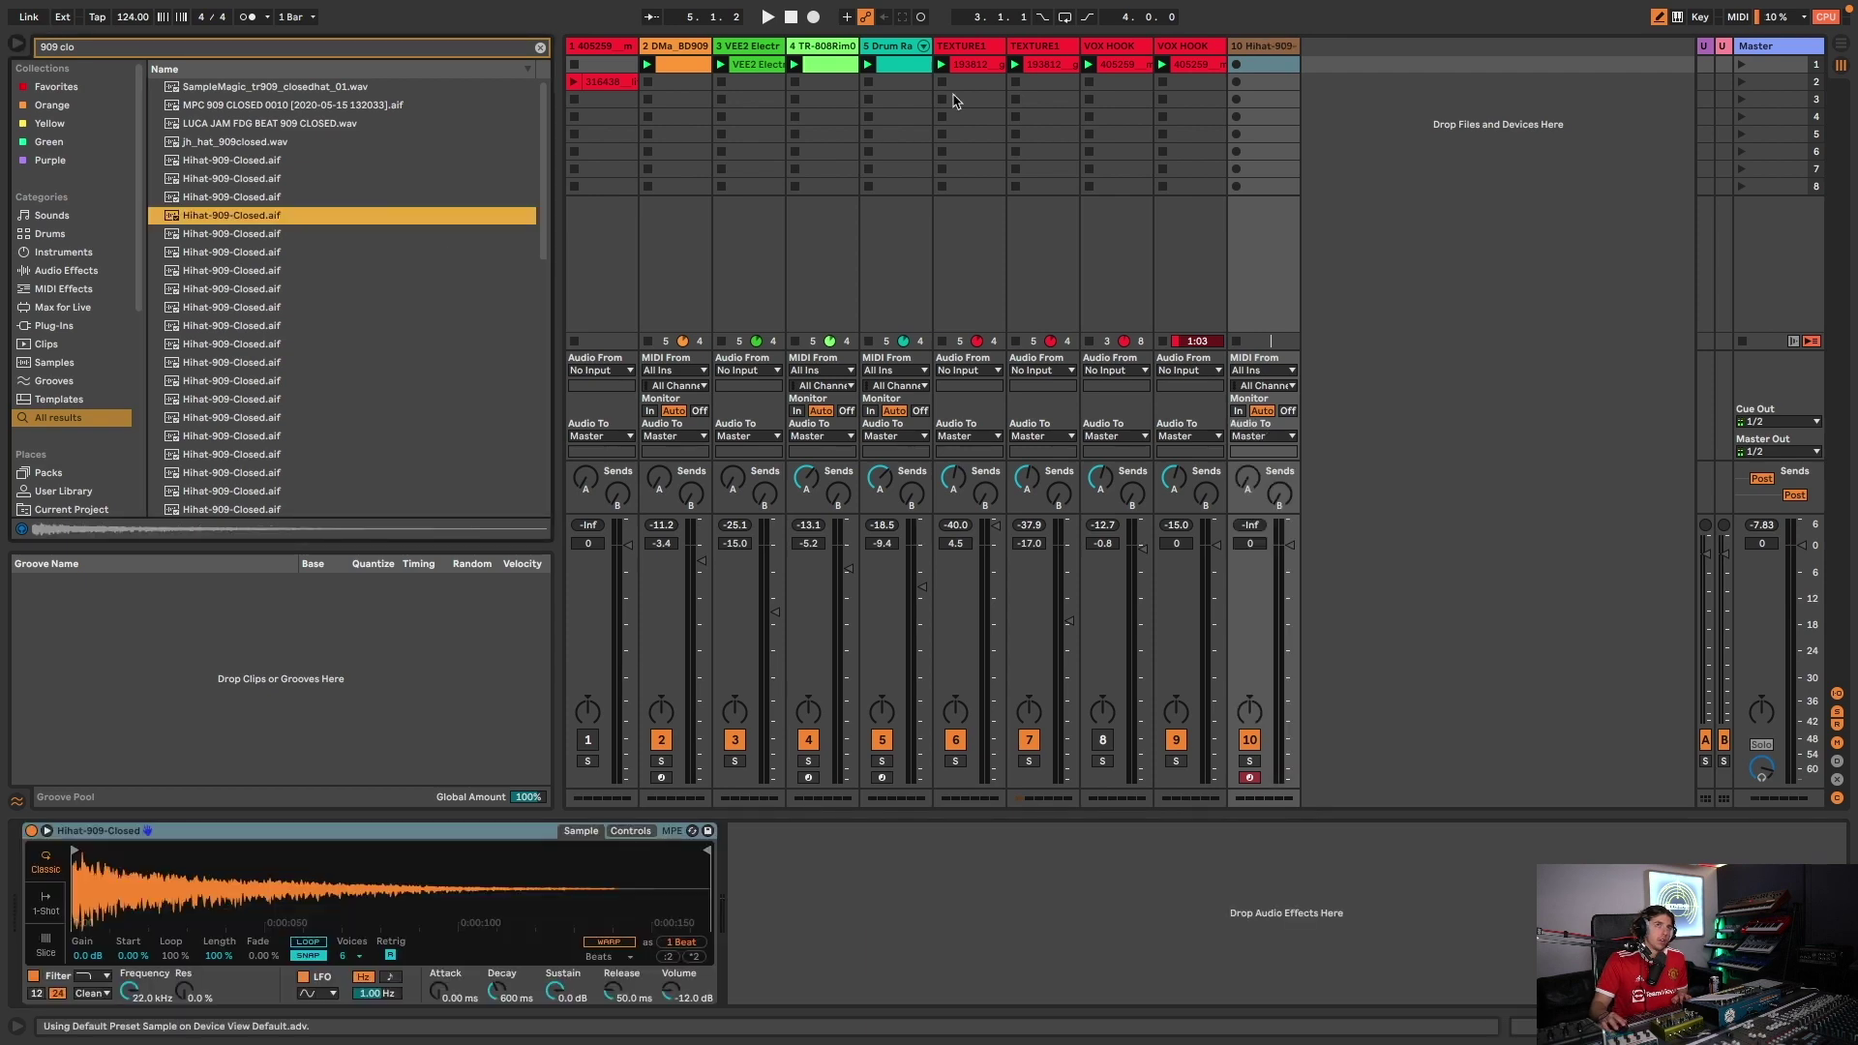
- Create a one-bar clip on track 10 and add C3 hi-hat notes on the offbeats while it plays
double_click(1273, 66)
left_click(1236, 65)
left_click(677, 916)
left_click(1016, 915)
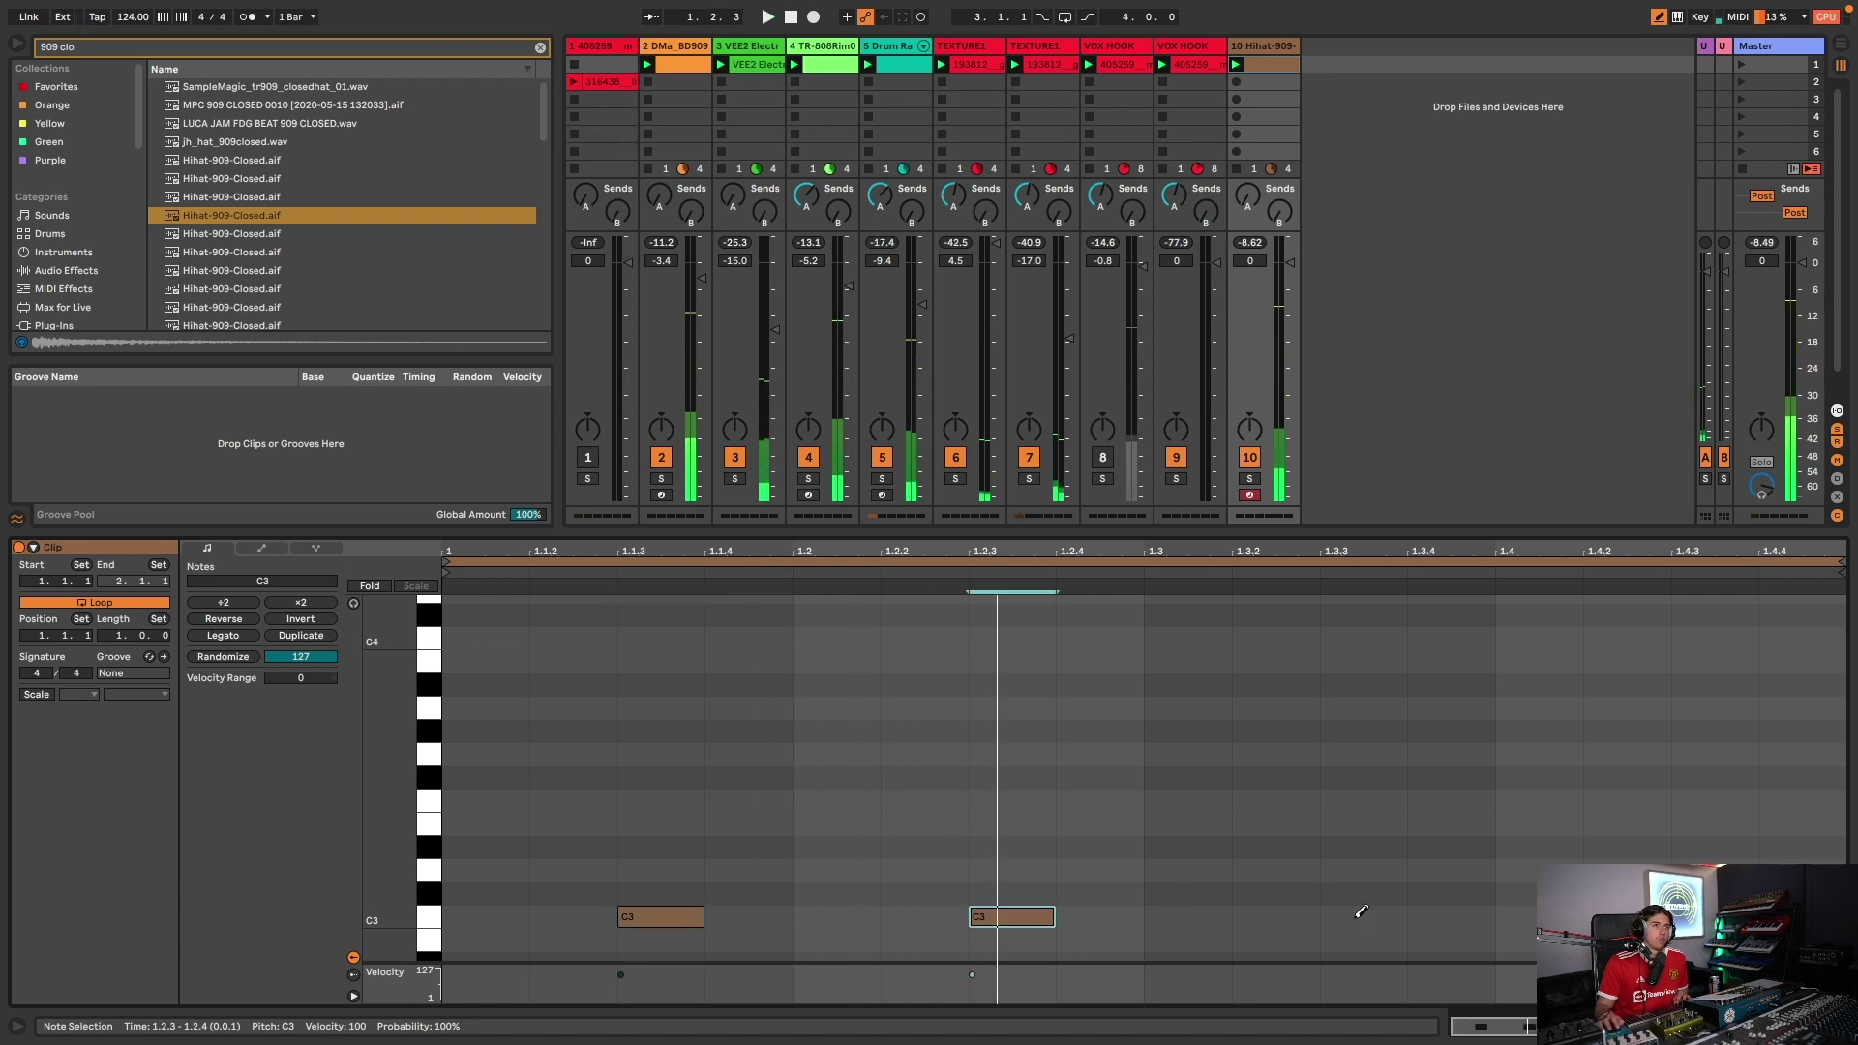
left_click(1349, 913)
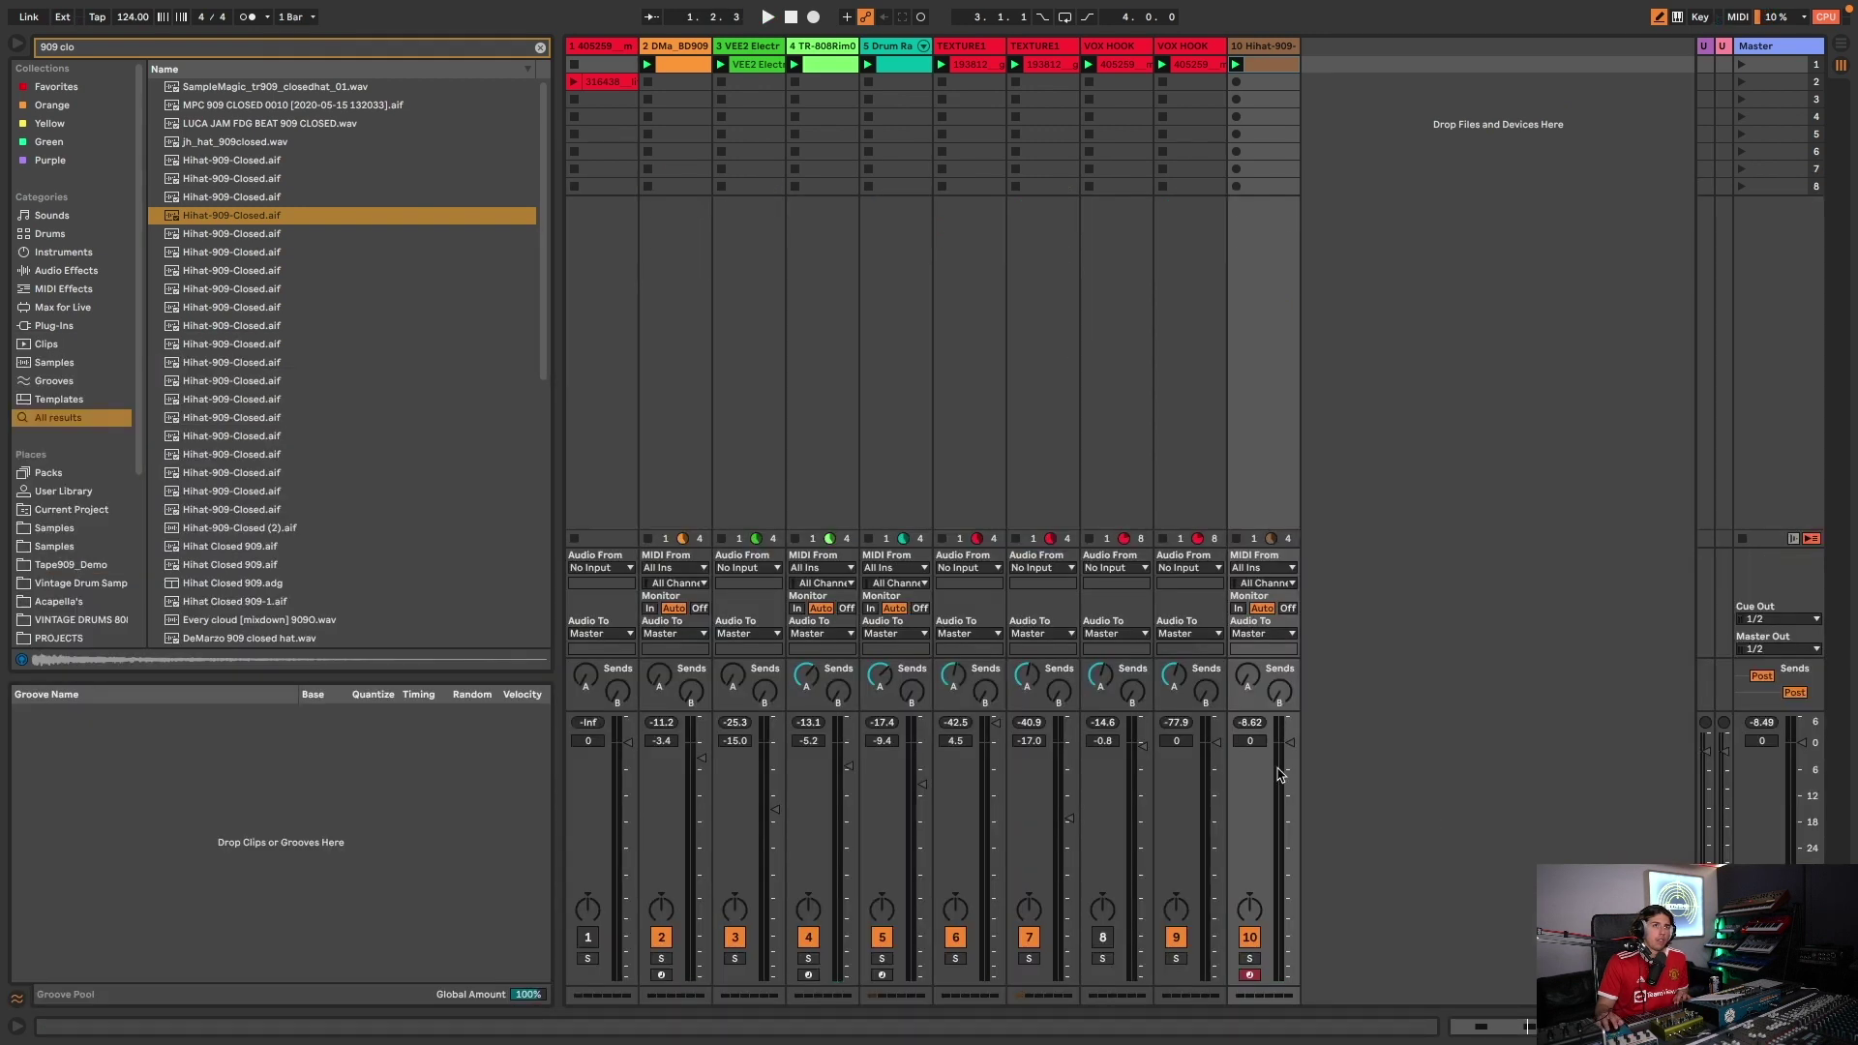
- Shape the closed hi-hat with a 749 ms decay and -inf dB sustain, and set track 10's volume to -8.5 dB
left_click_drag(1285, 775, 1289, 786)
key("space")
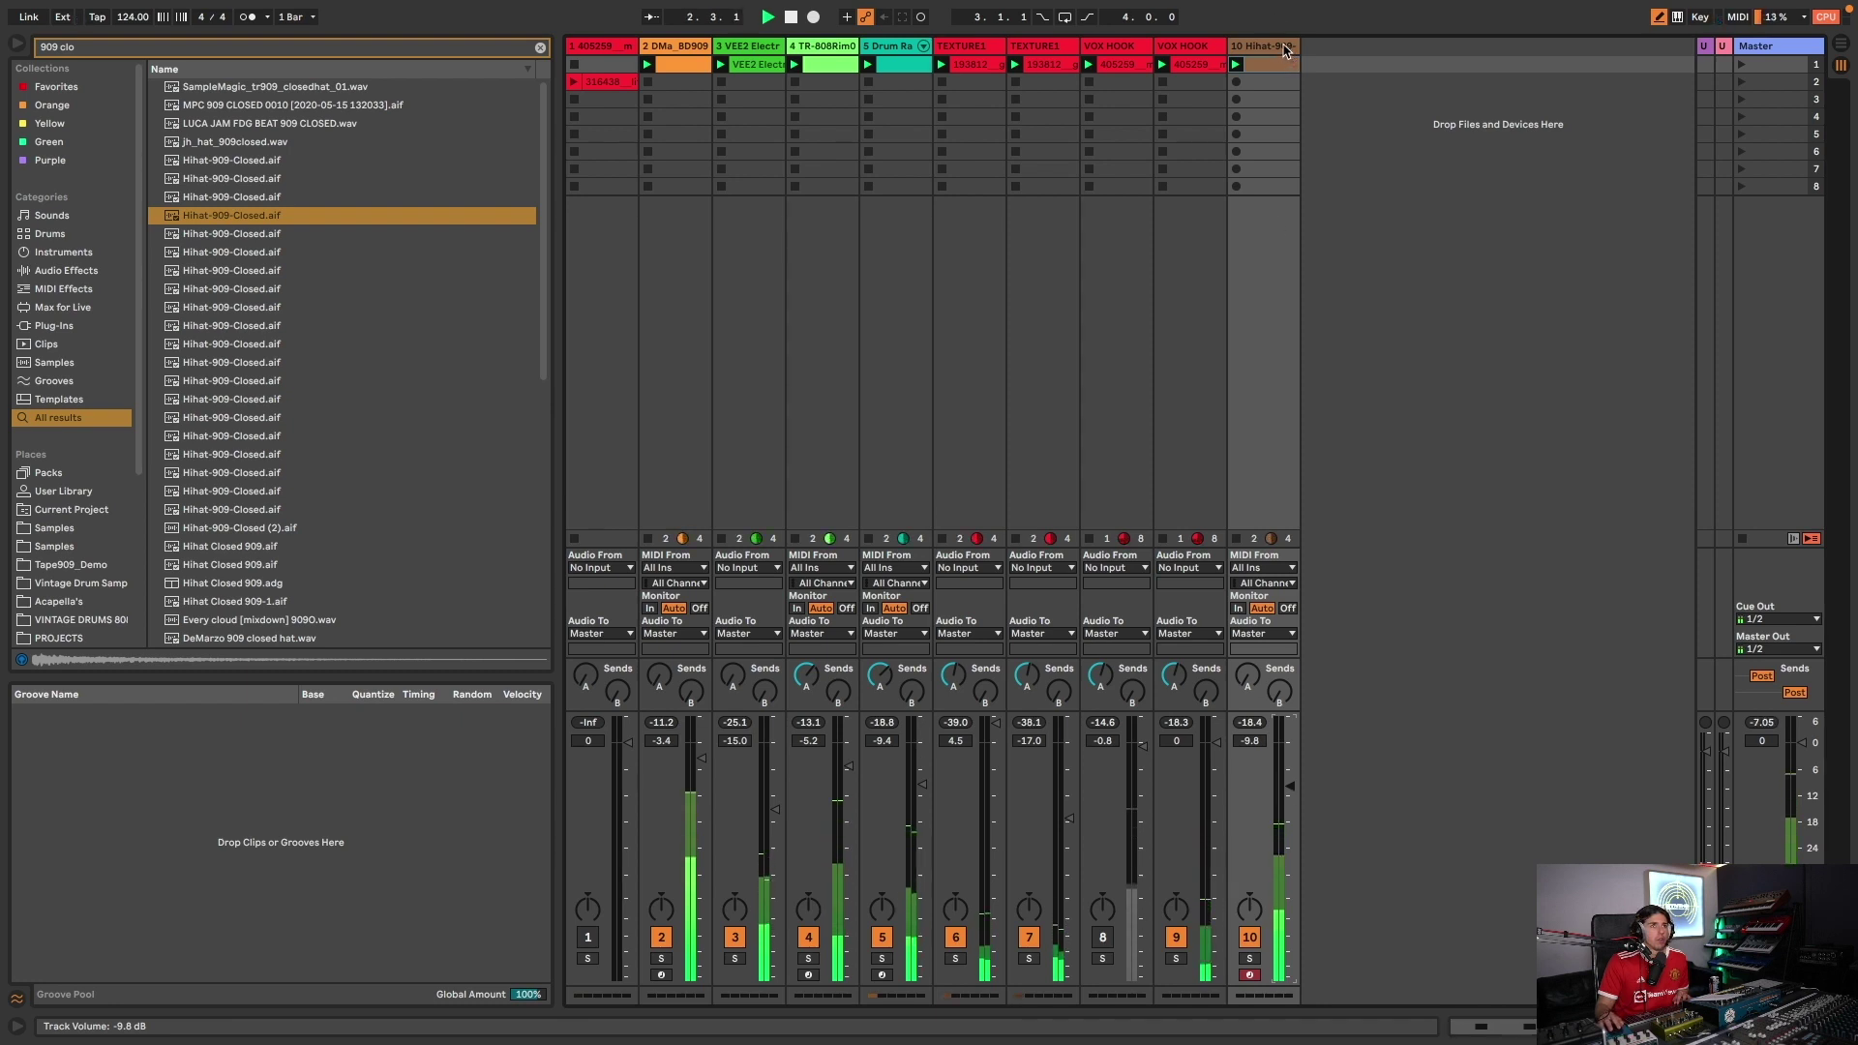
double_click(1286, 48)
left_click_drag(496, 991, 496, 963)
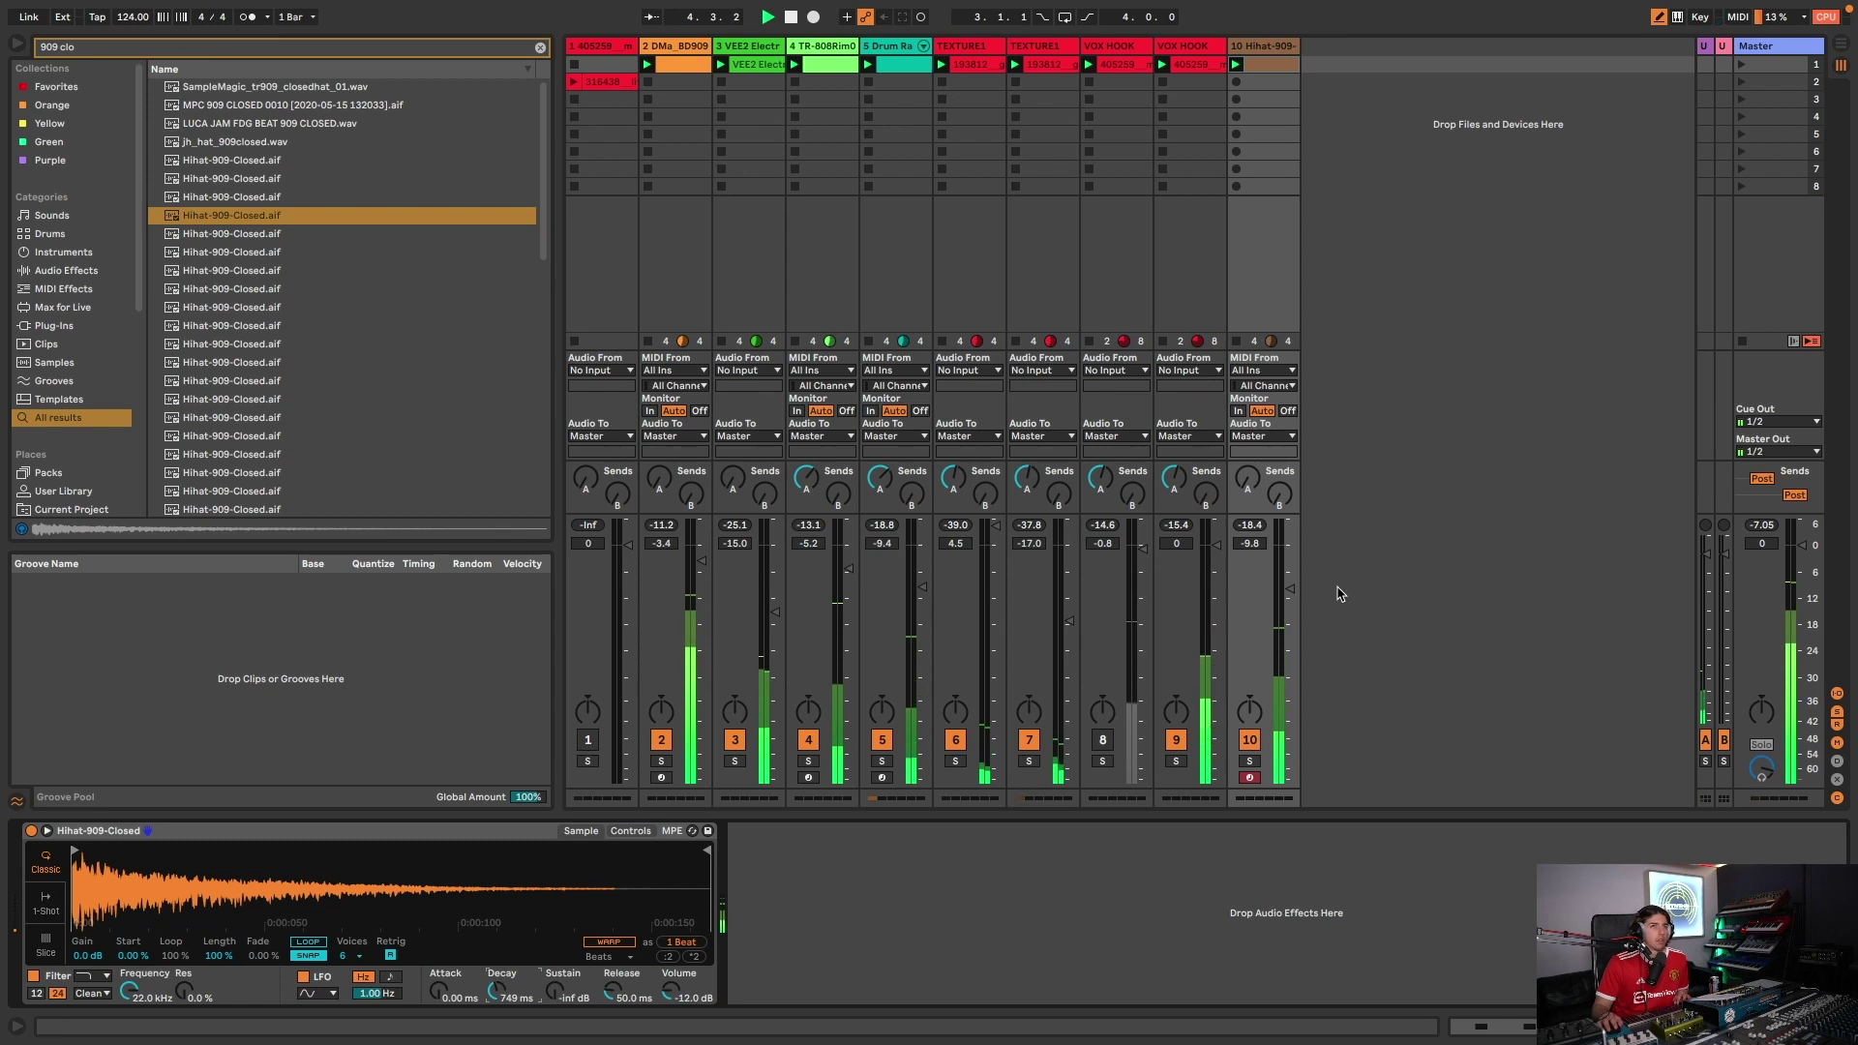
left_click_drag(1289, 588, 1289, 583)
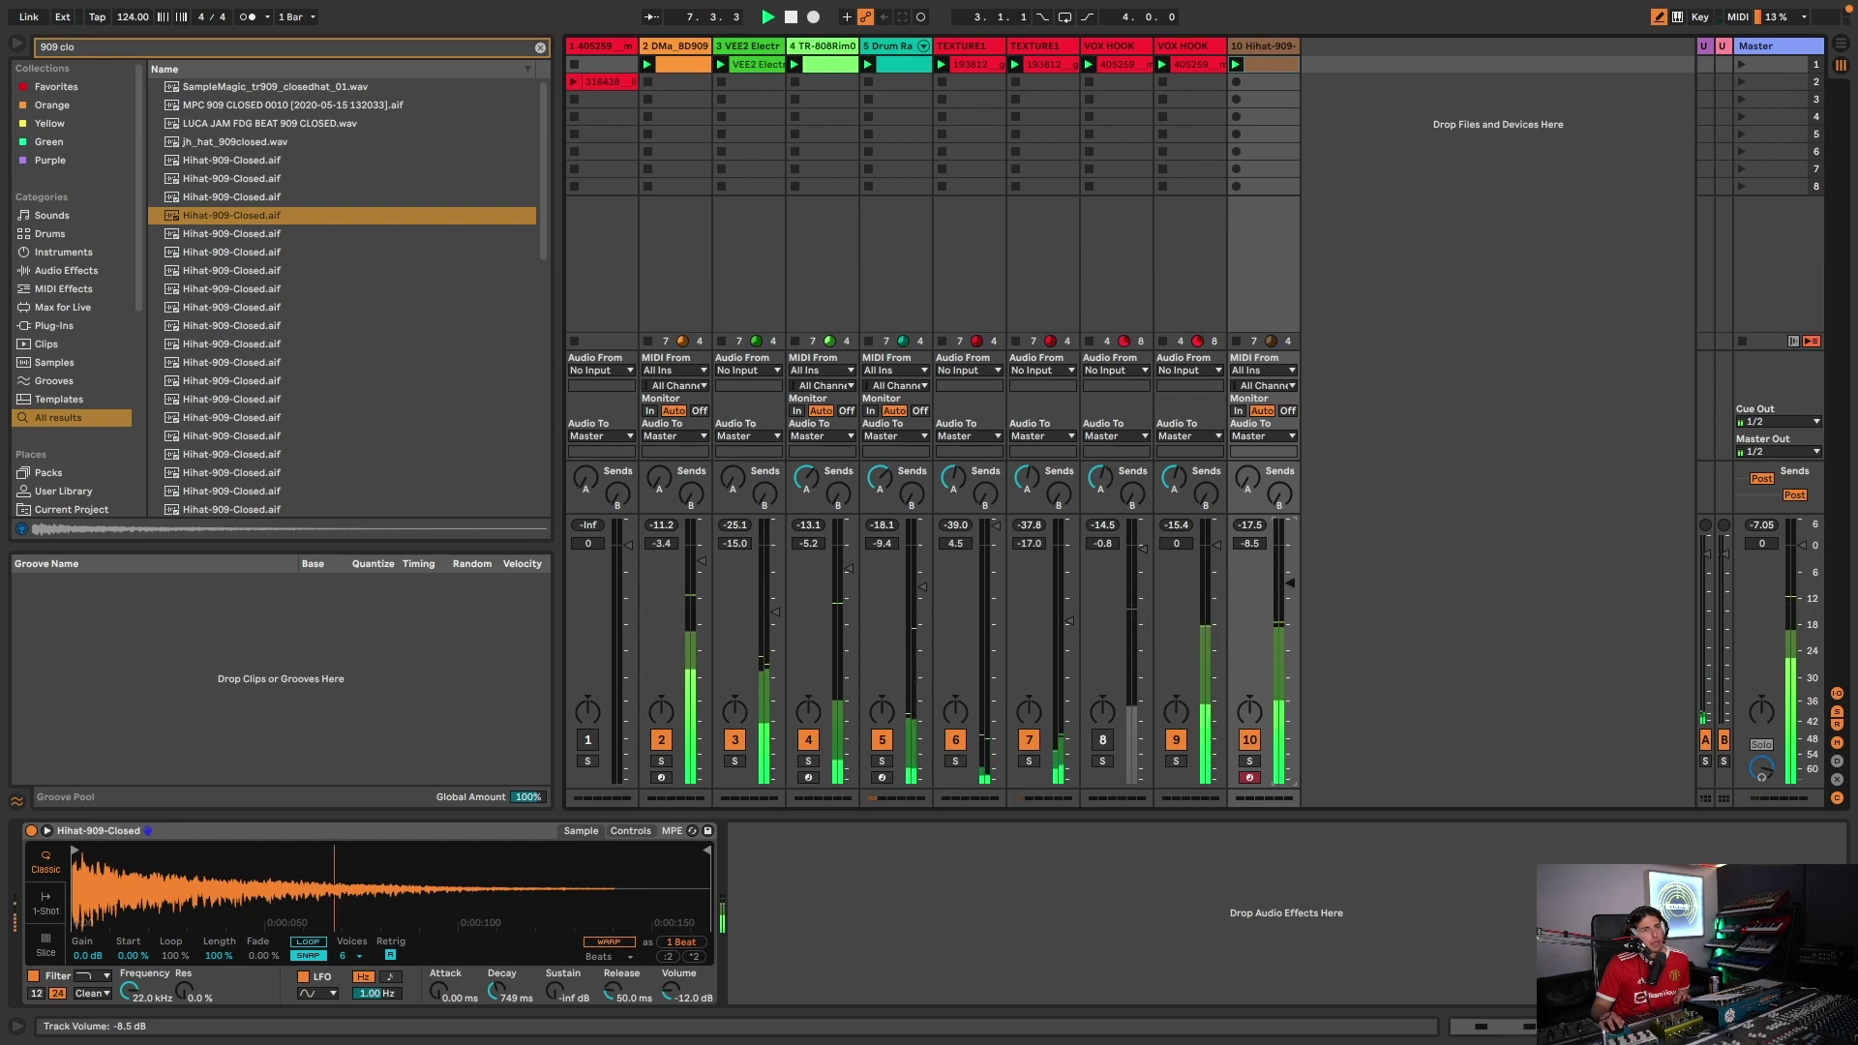
- Solo the vocal hook on track 9 during playback and insert a third return track
left_click(1210, 46)
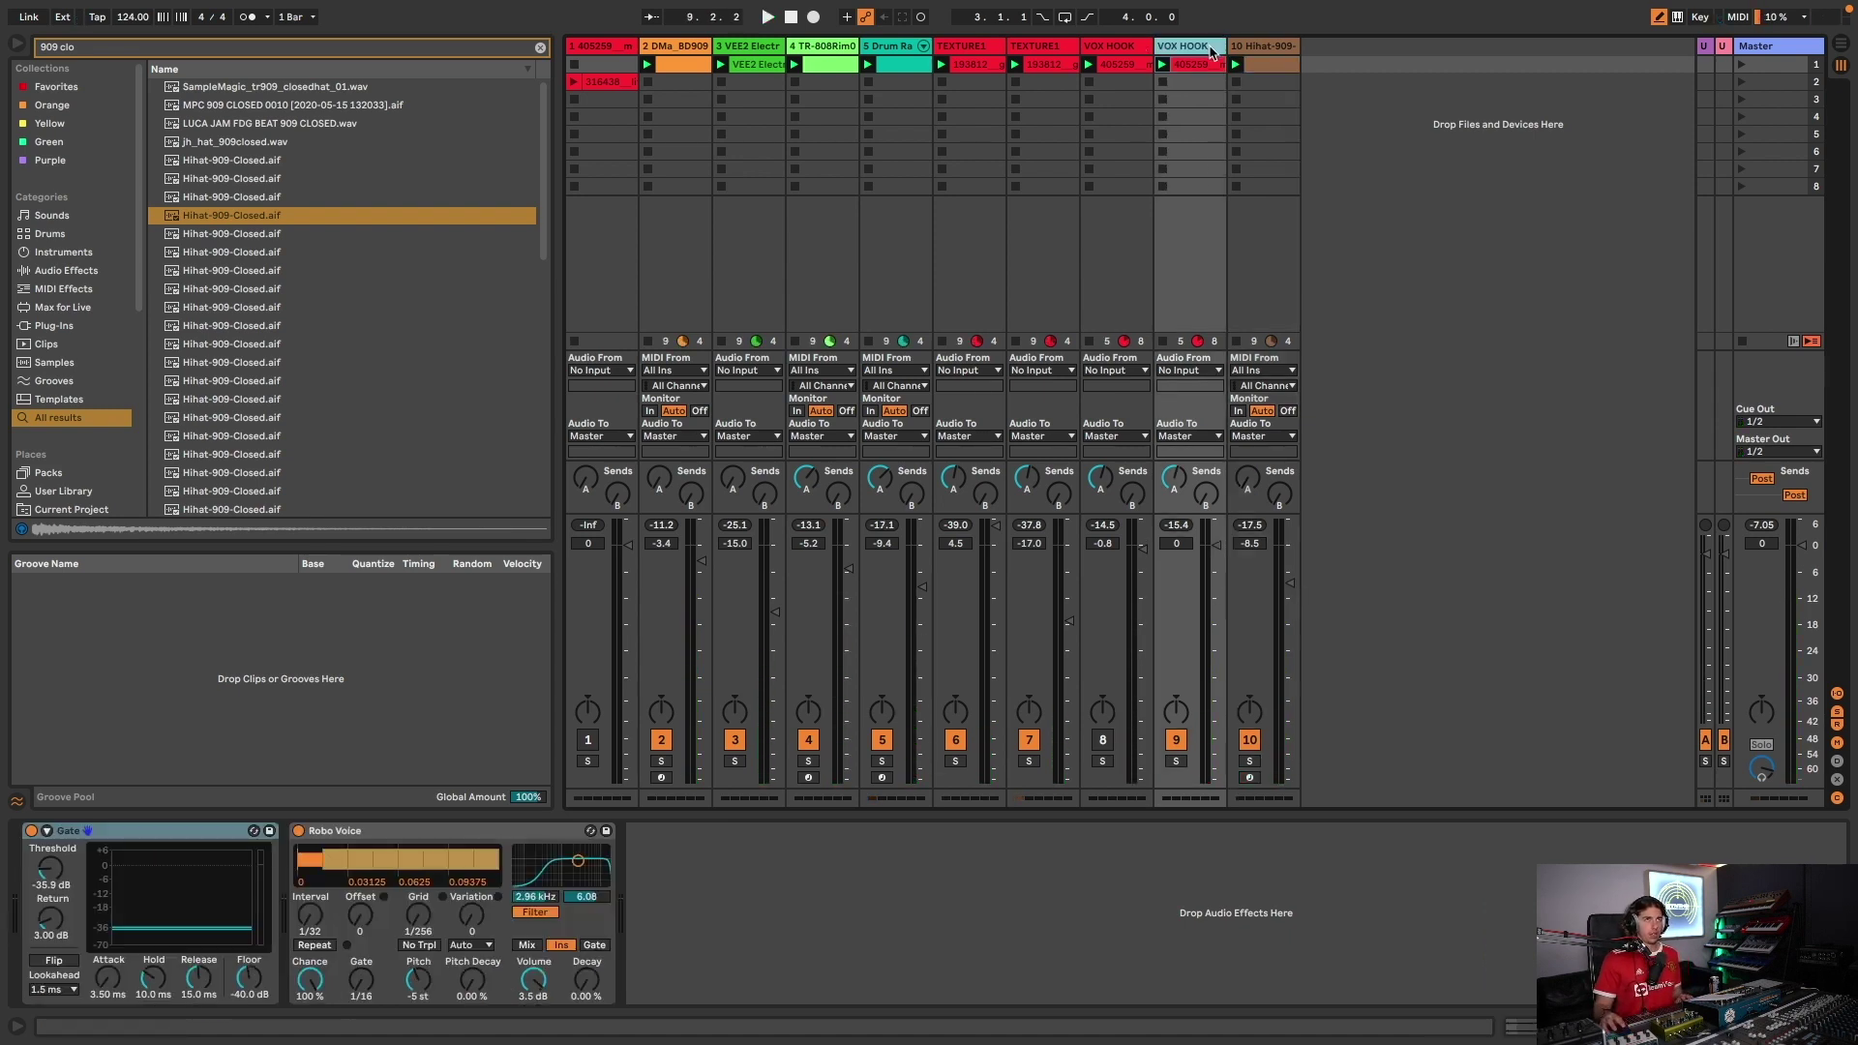
key("space")
left_click(1176, 762)
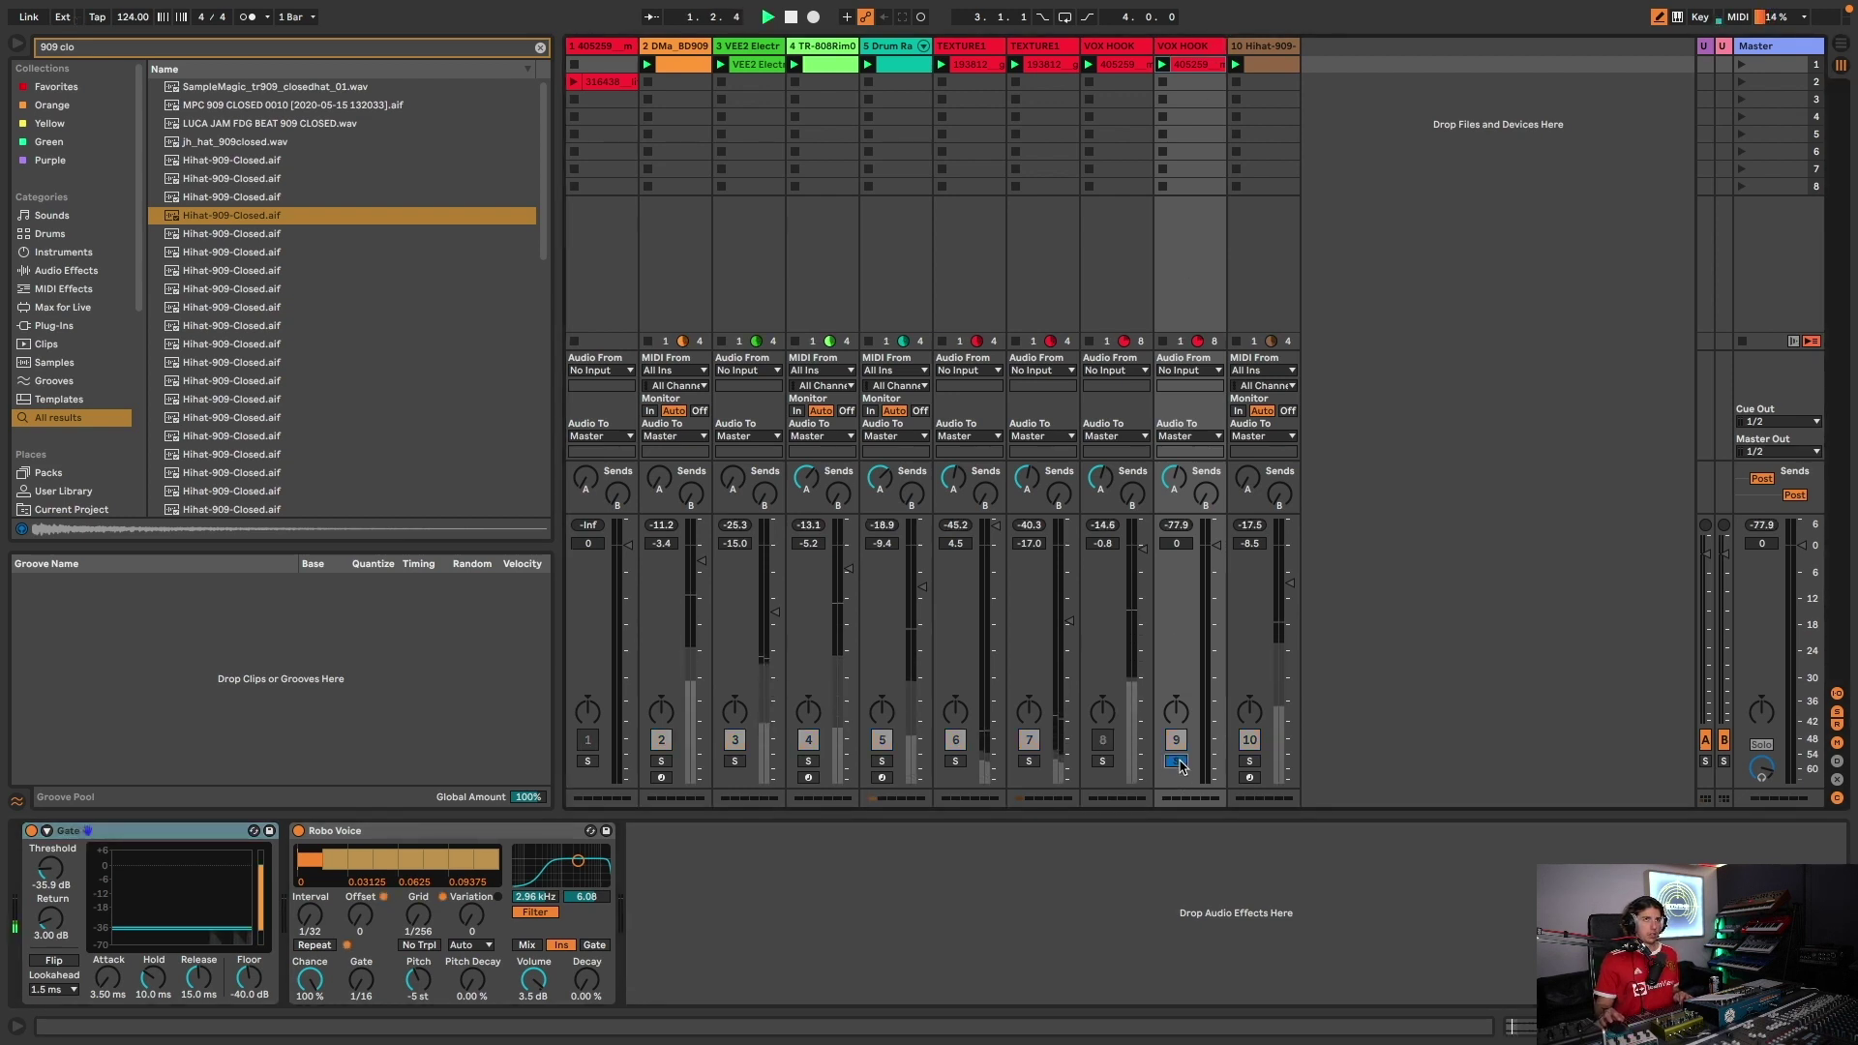
right_click(1722, 47)
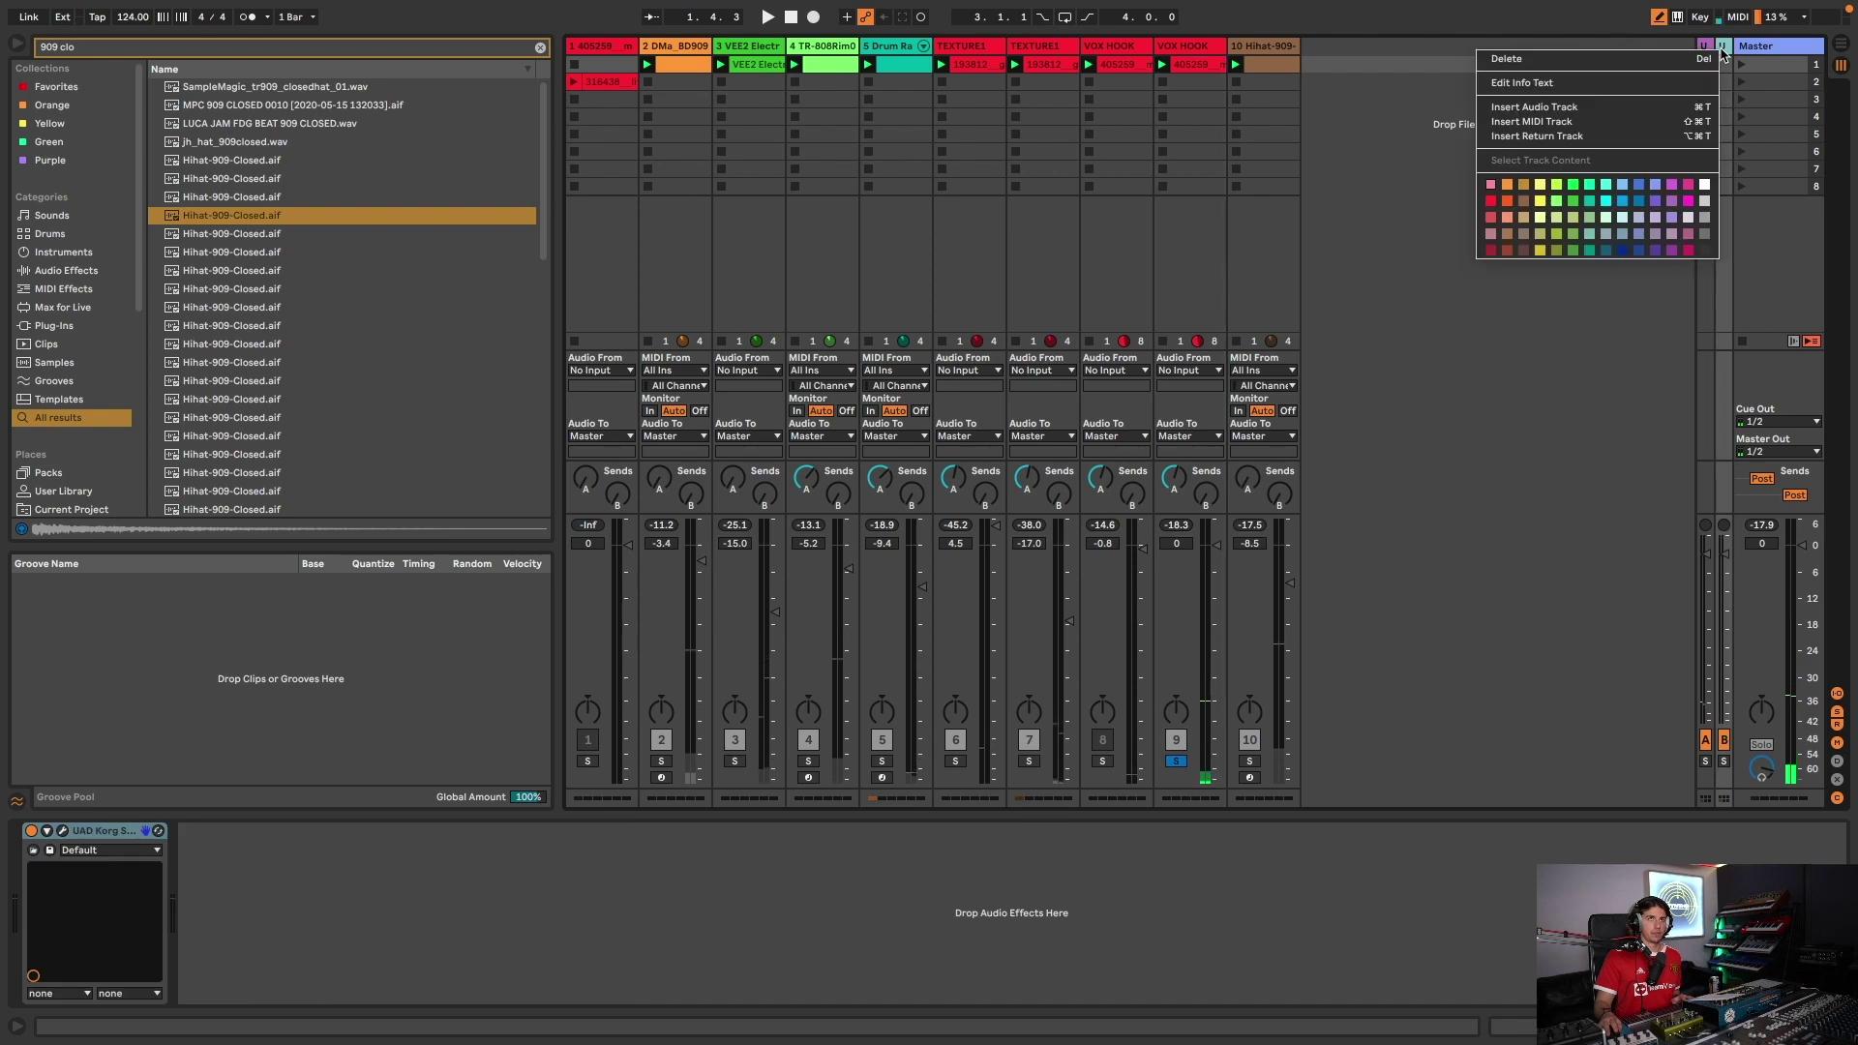
left_click(1645, 136)
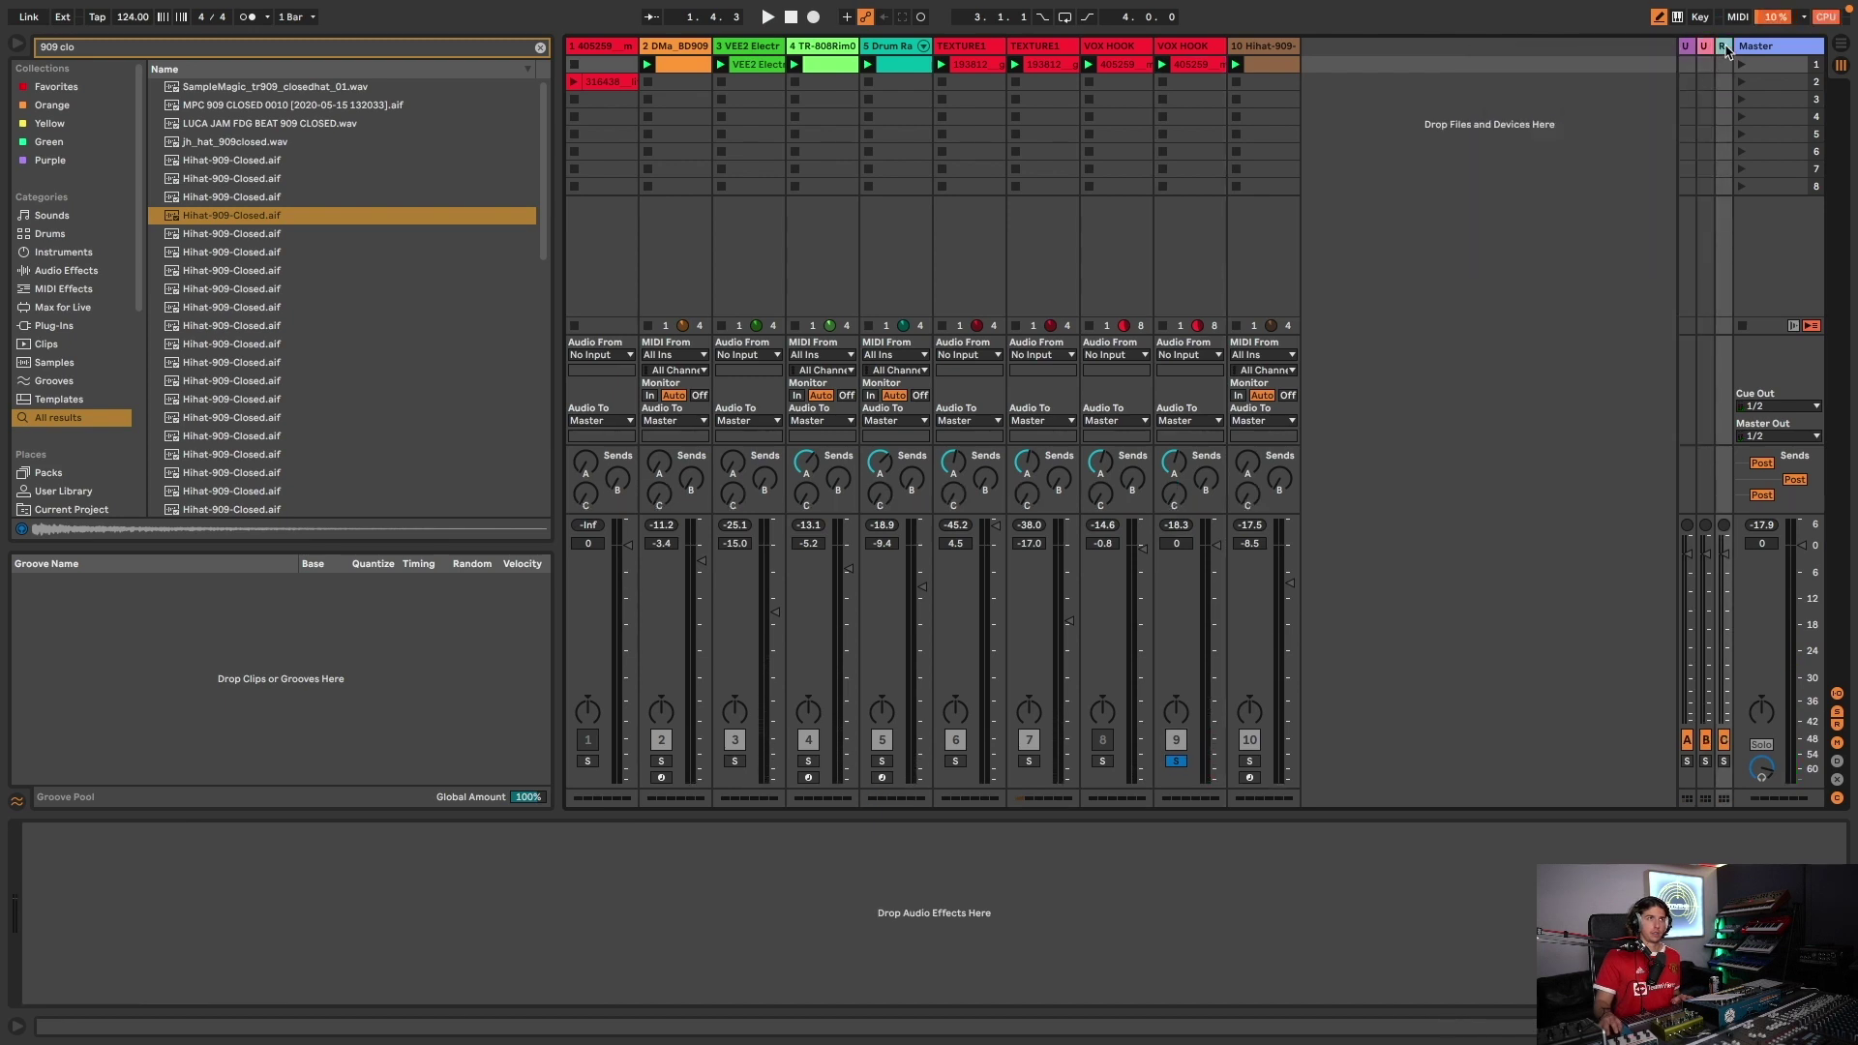
- Search the browser for "delay" and load the Delay effect onto the new return track
left_click(56, 289)
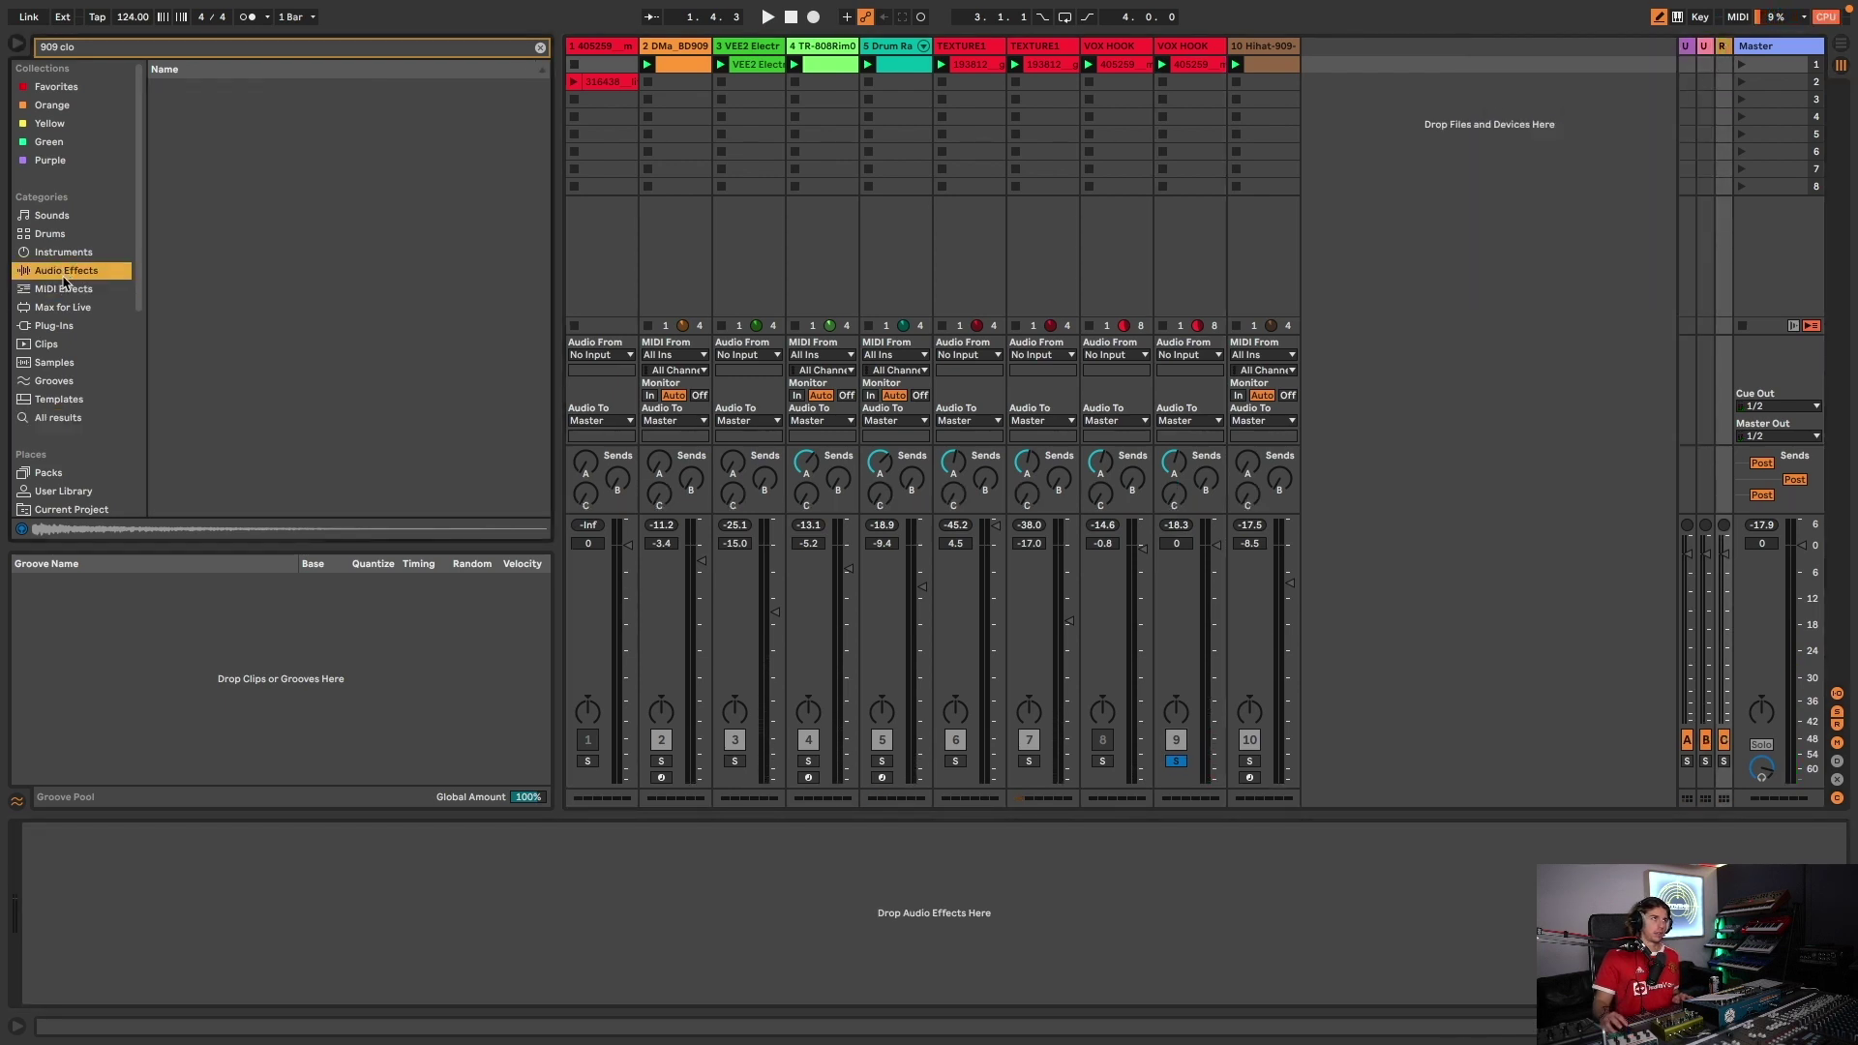
left_click(540, 47)
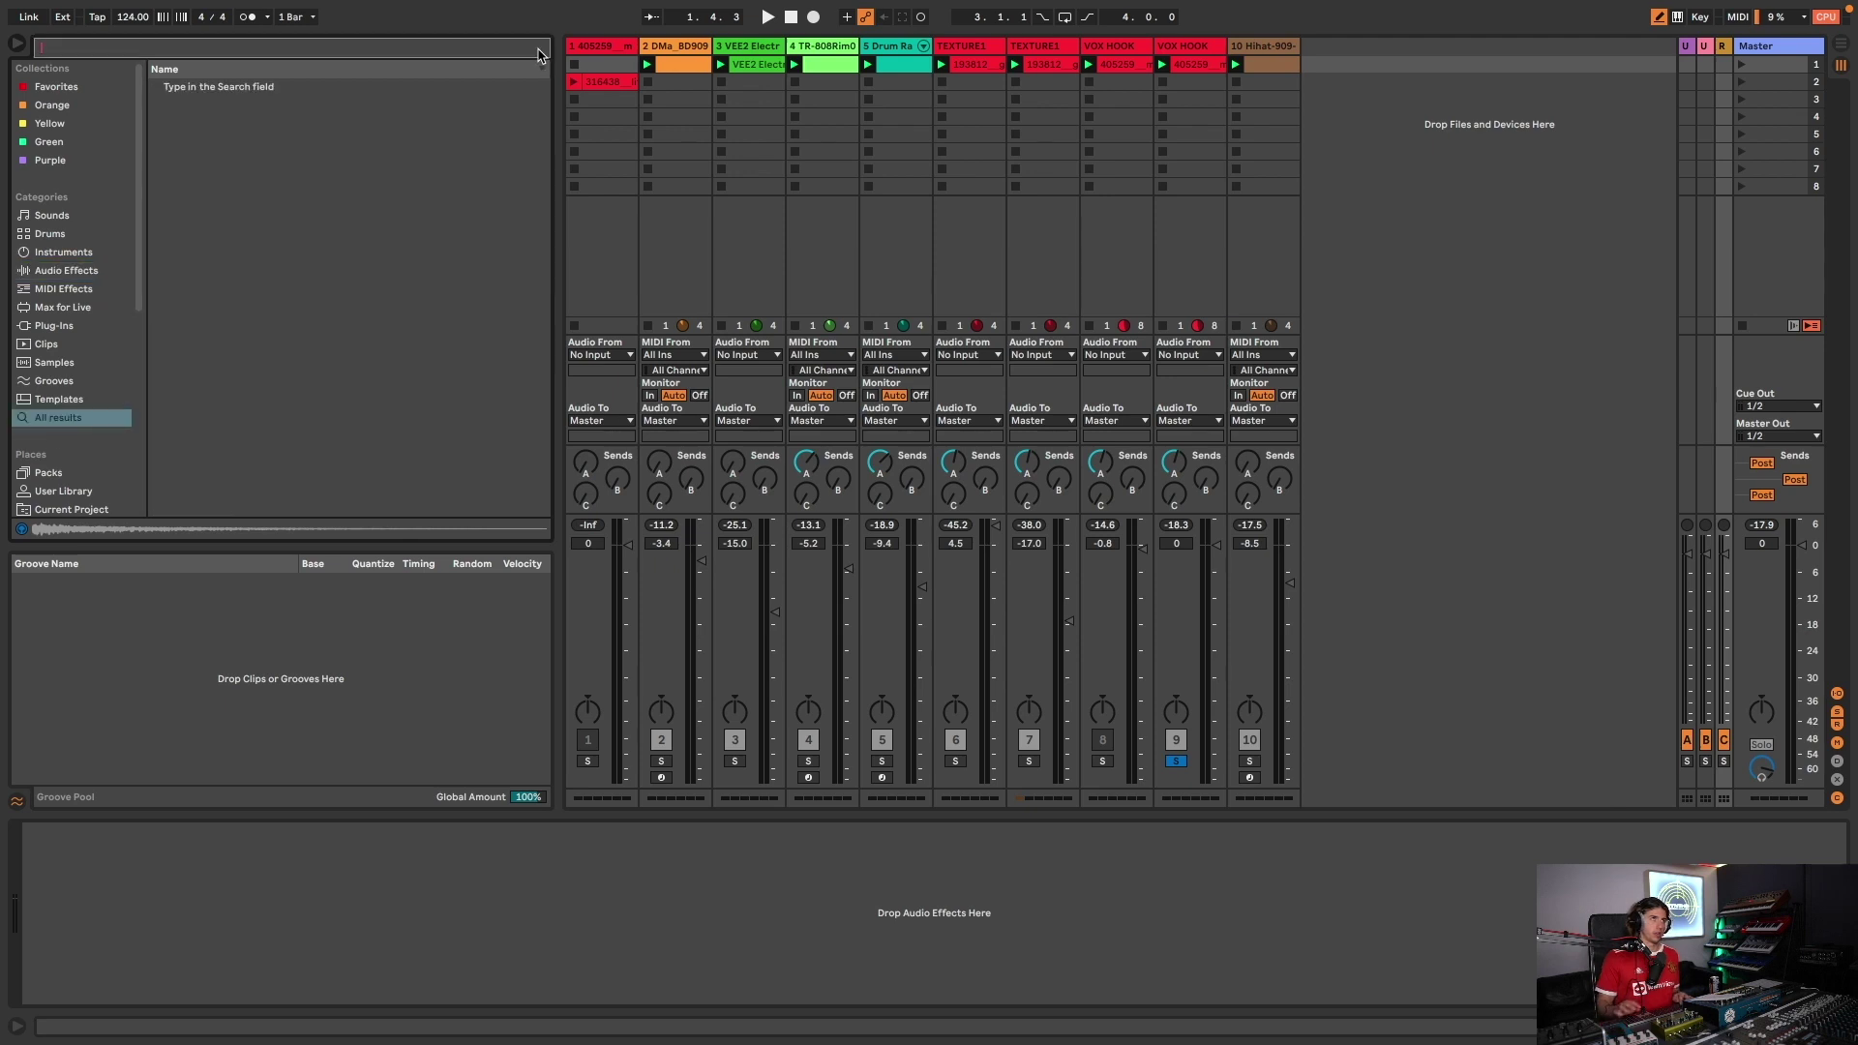
type("delay")
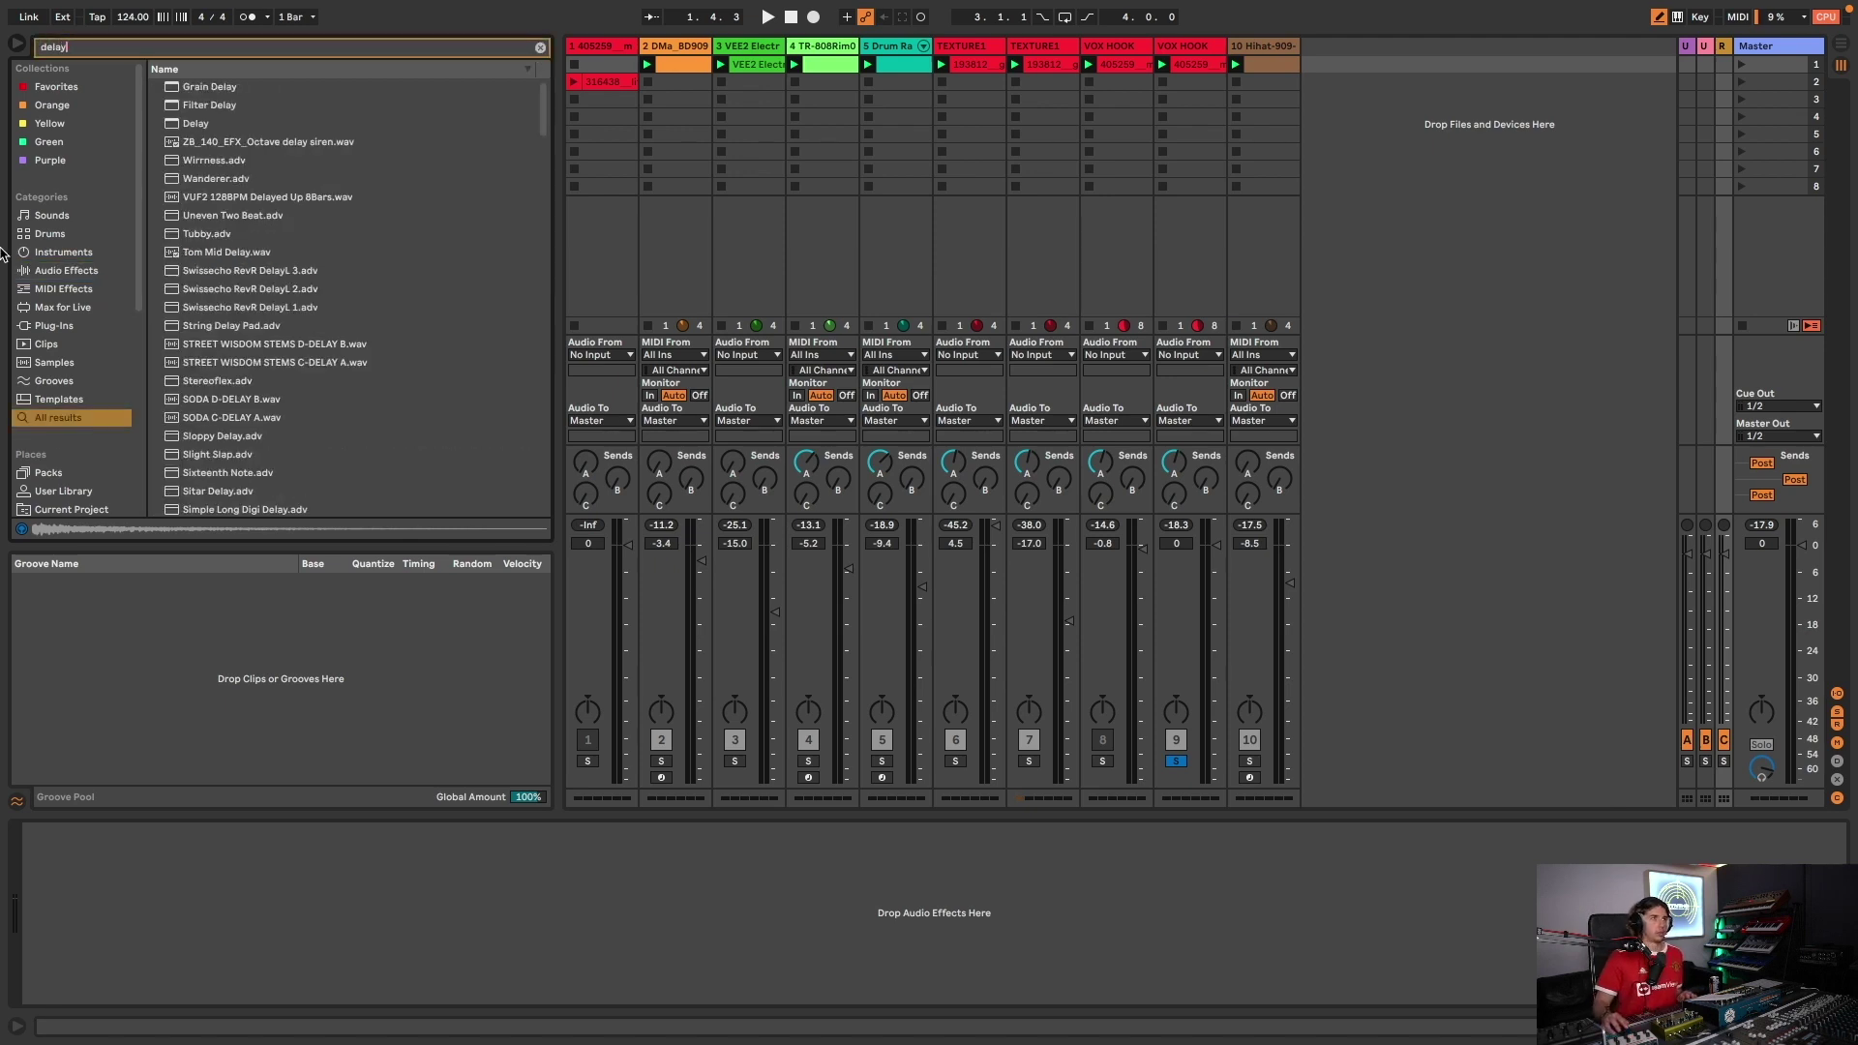
double_click(194, 124)
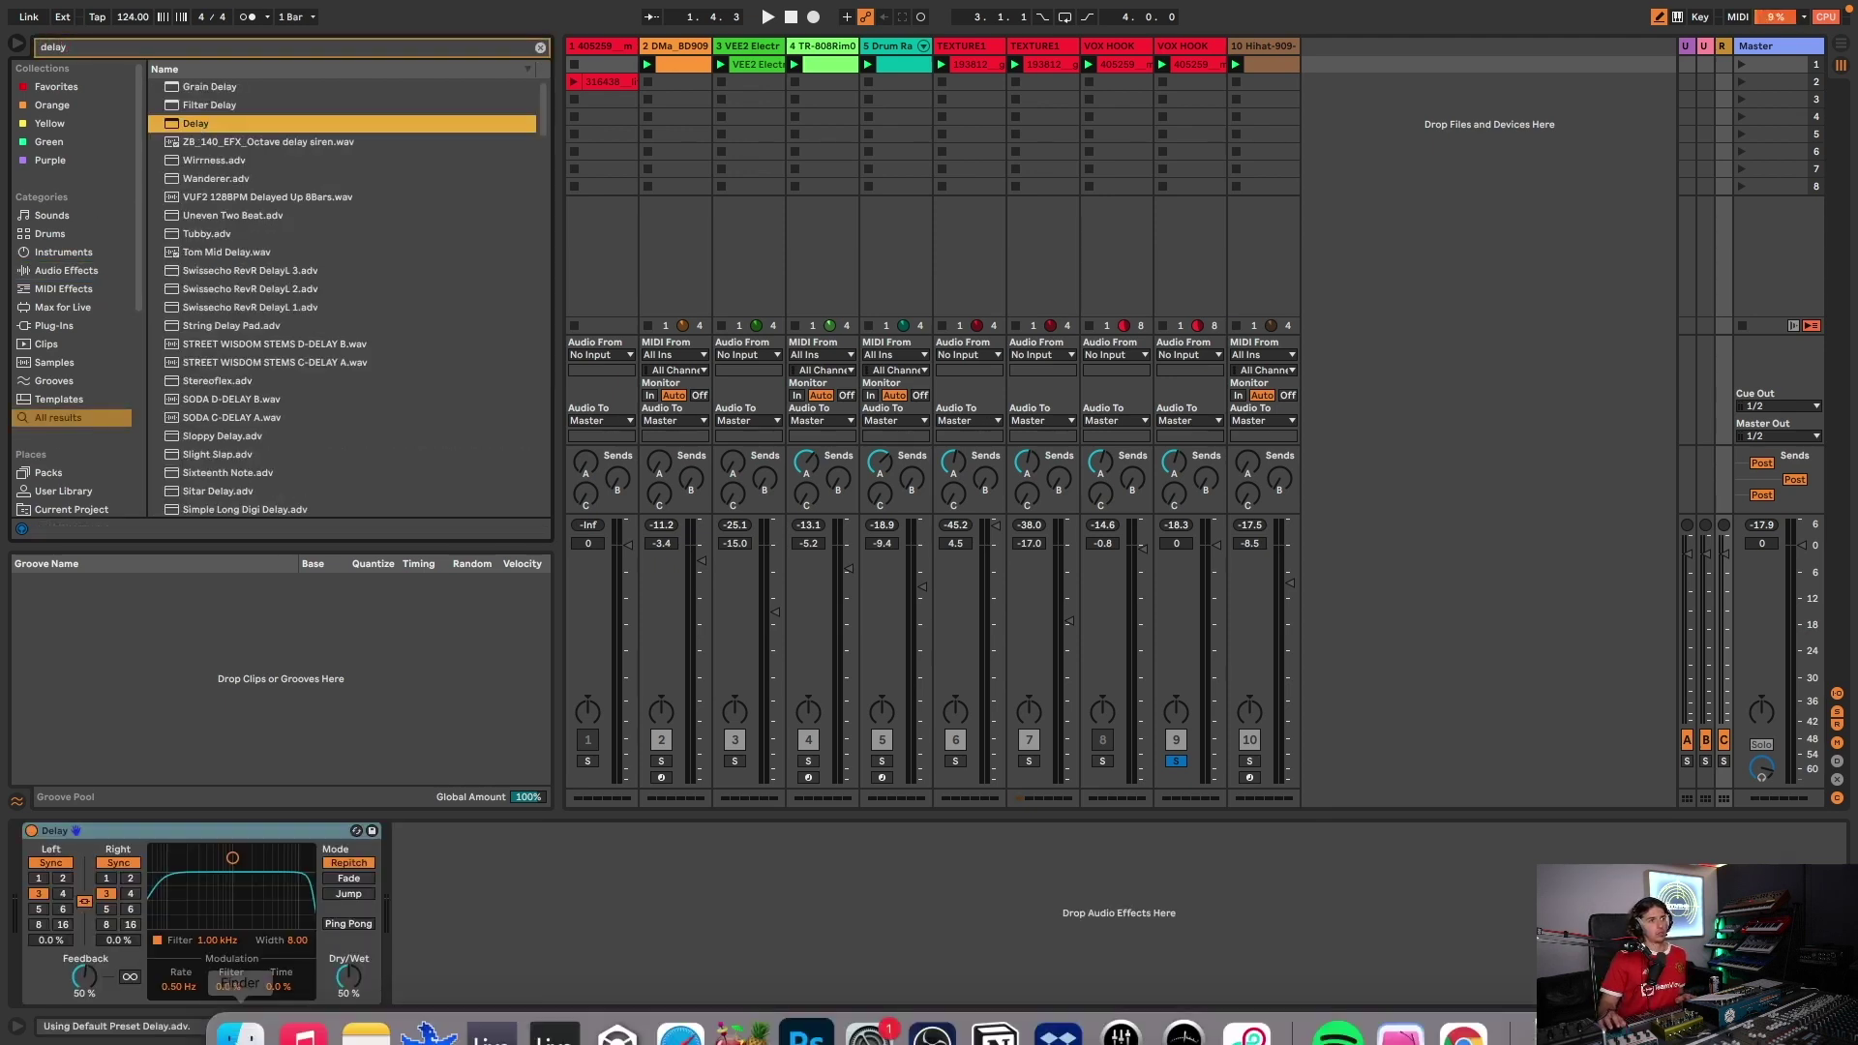
- Set the Delay to 16 sixteenths and 100% wet, send track 9 to it at -3.5 dB, and unsolo the track
key("space")
left_click(129, 925)
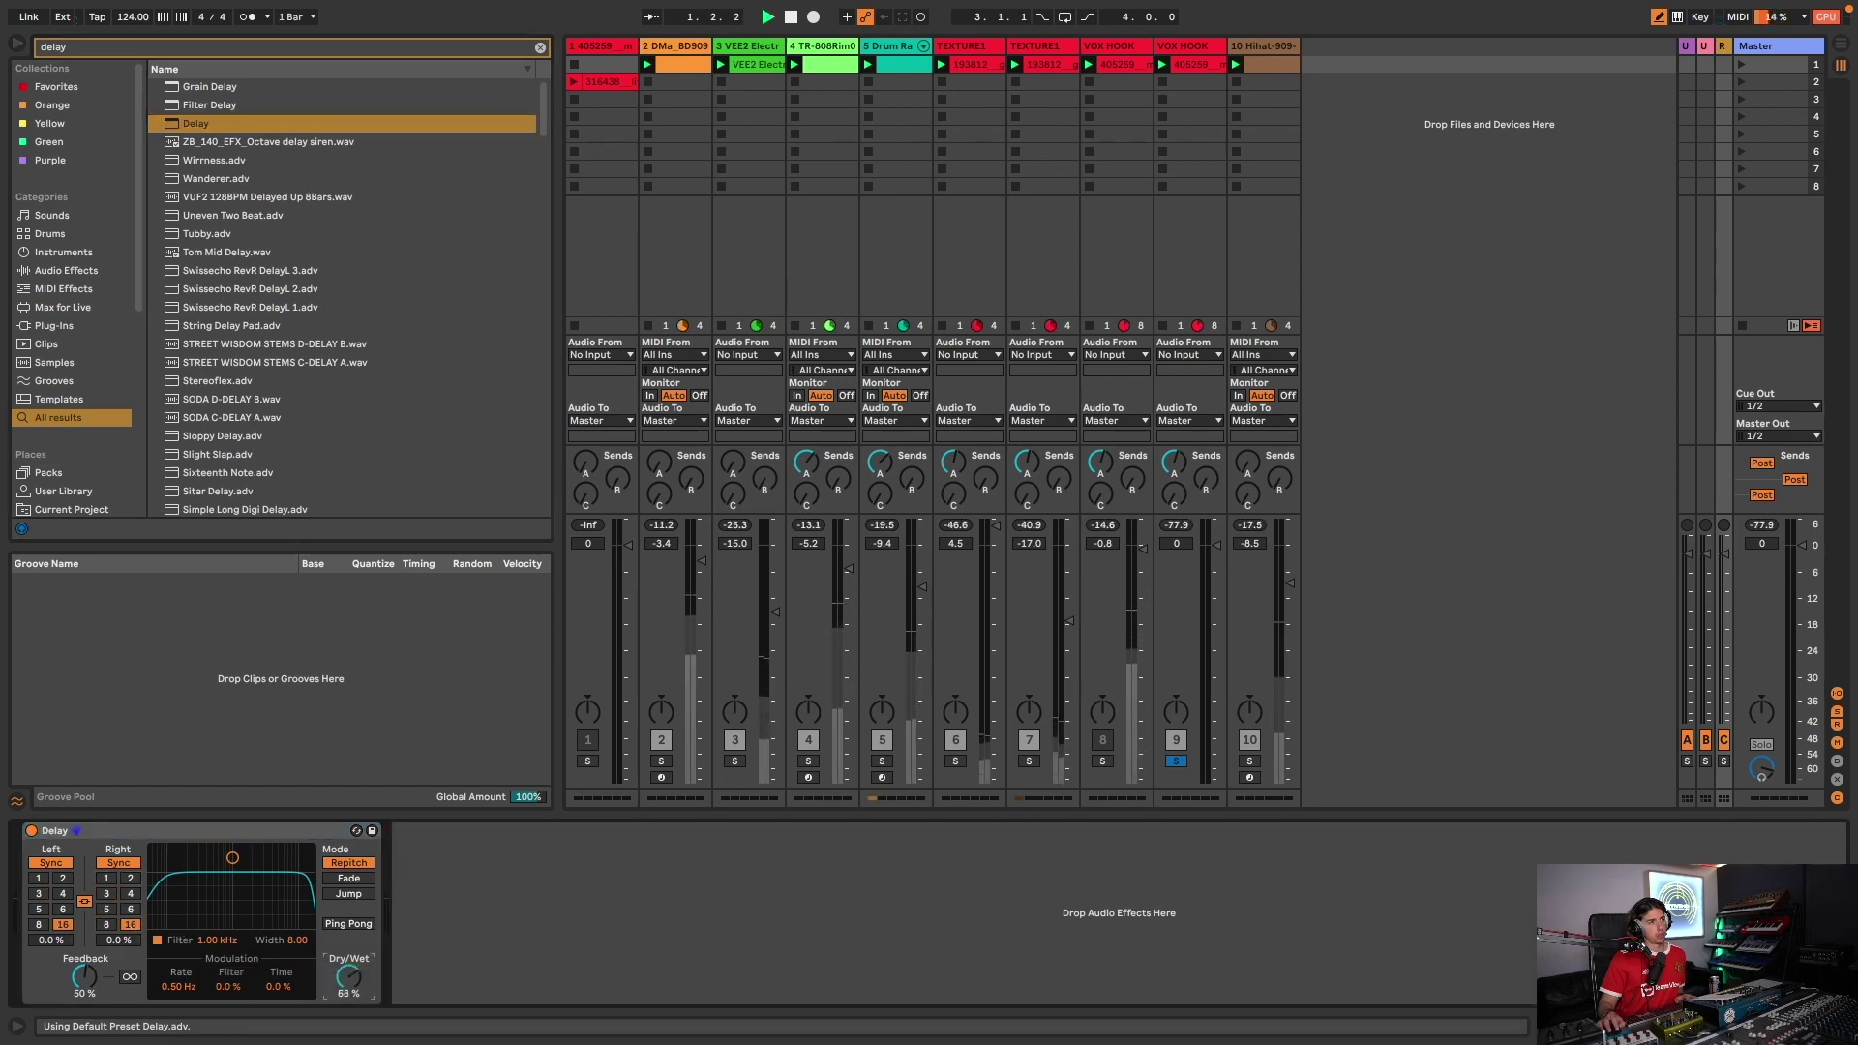
left_click(1174, 494)
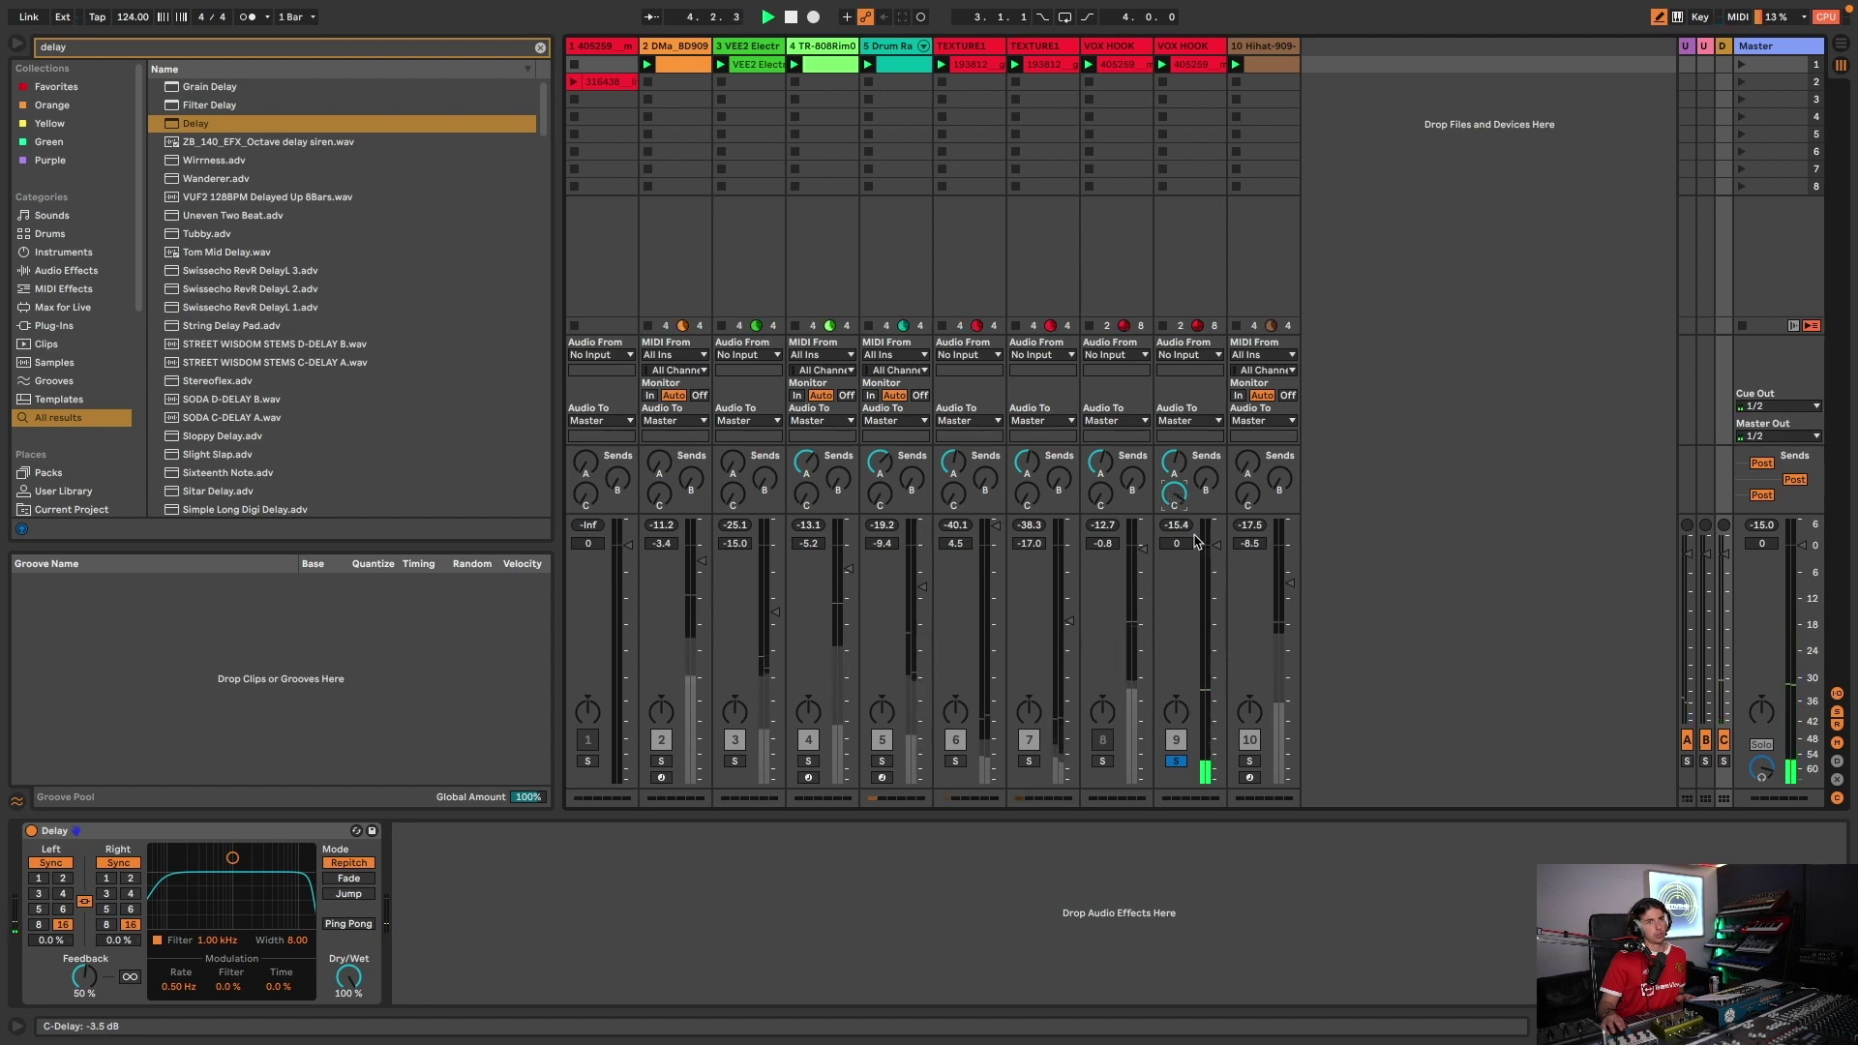
left_click(1177, 762)
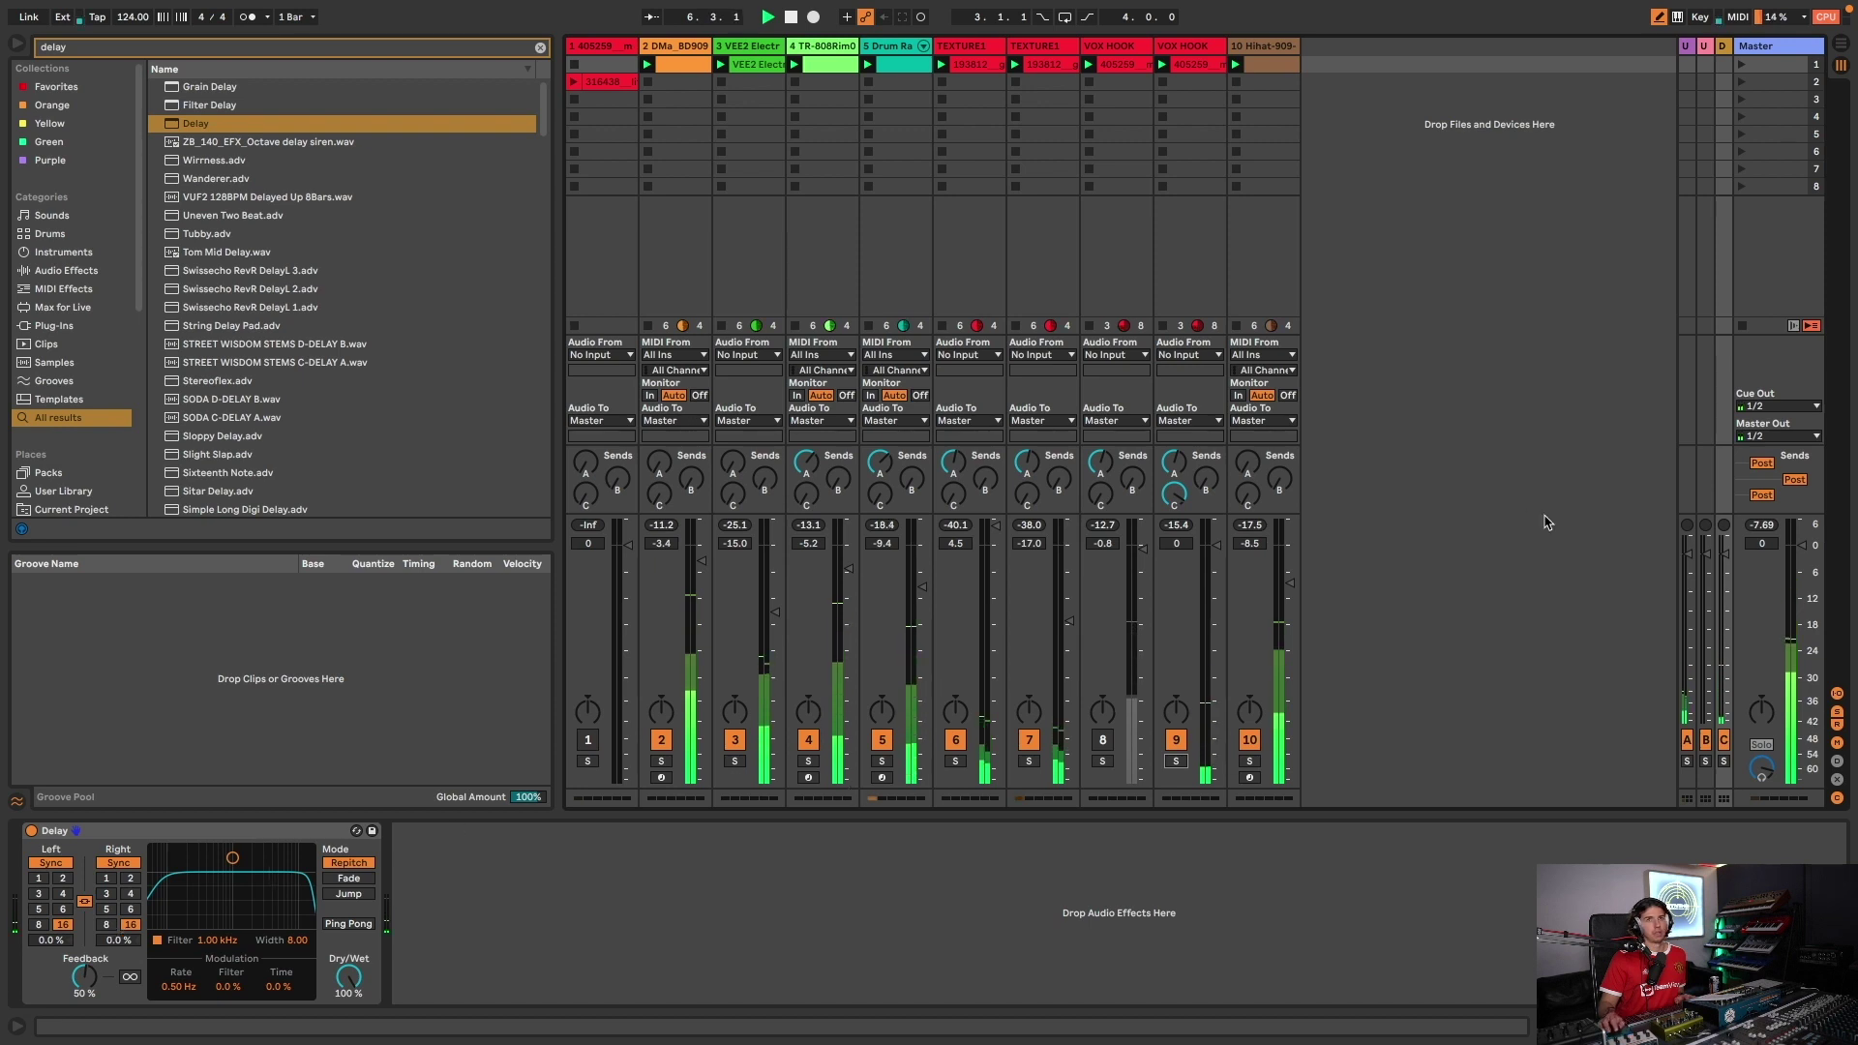
- Change the Delay to 8 sixteenths in Fade mode with an 11% right offset, and lower track 9's send to it
left_click(106, 927)
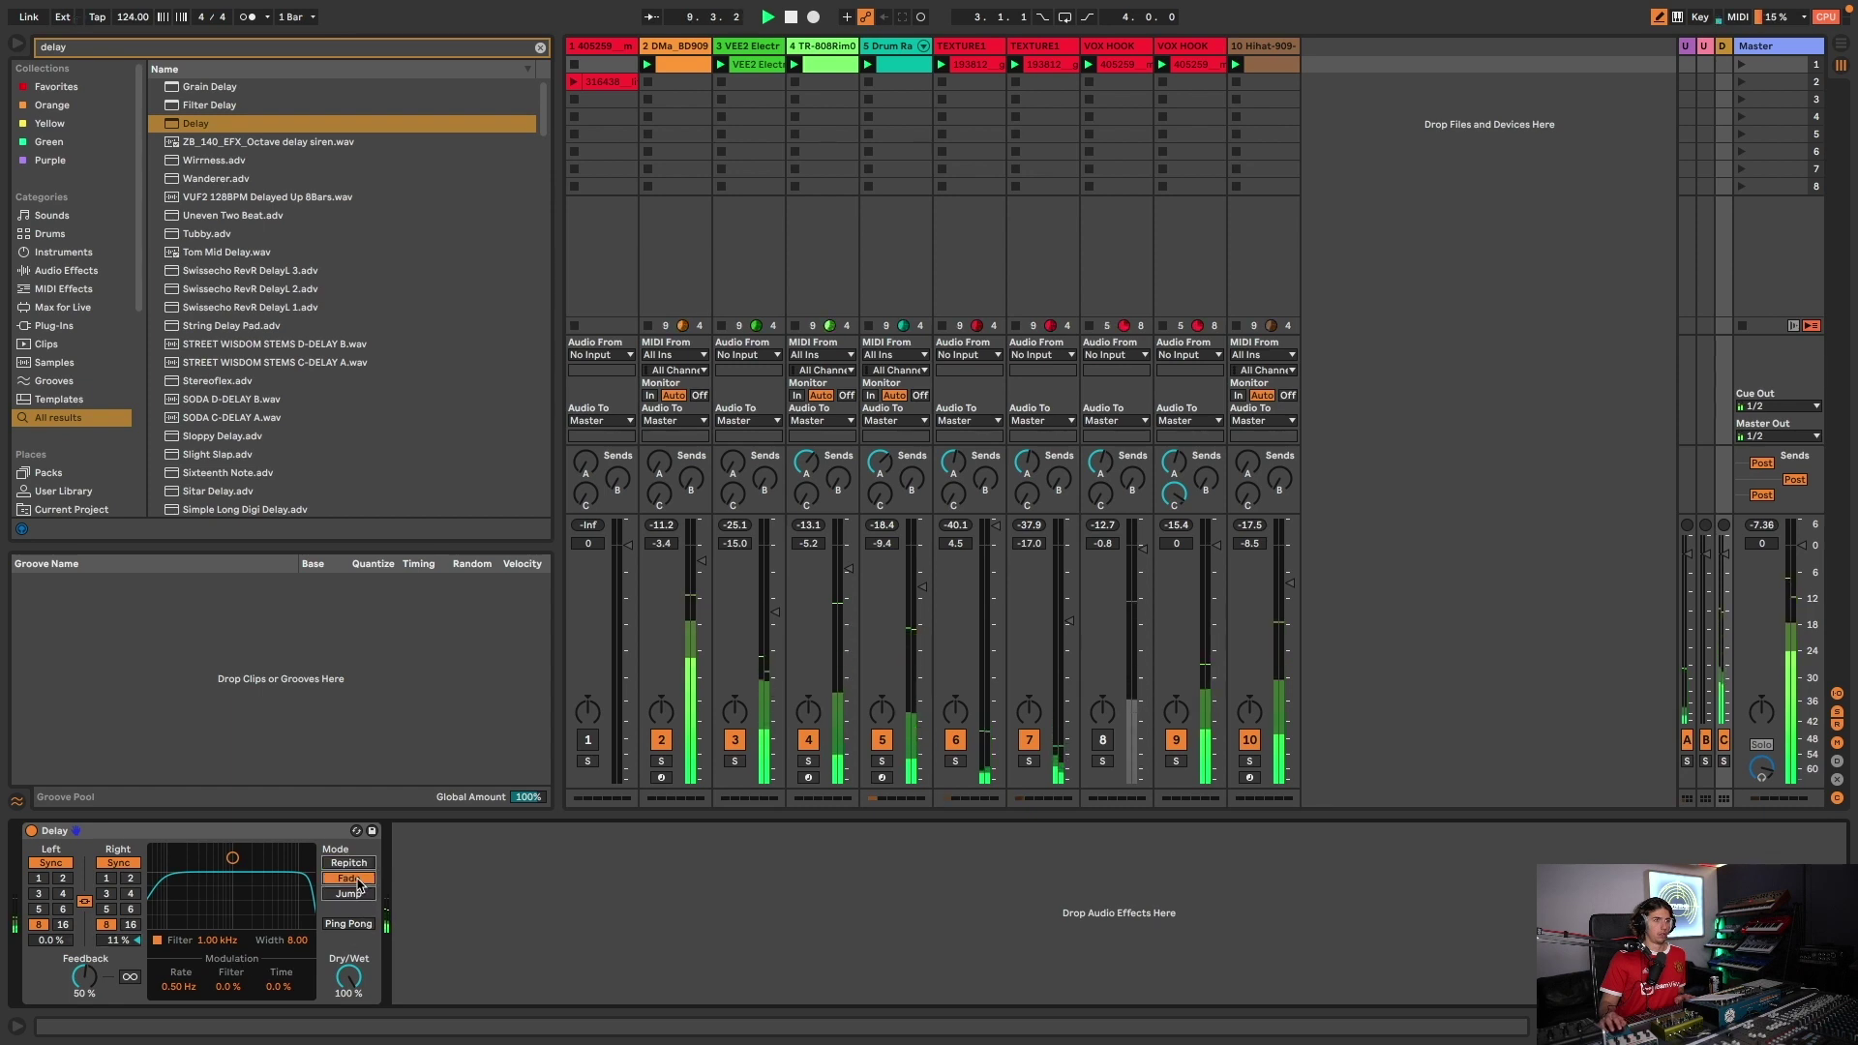
left_click(1193, 504)
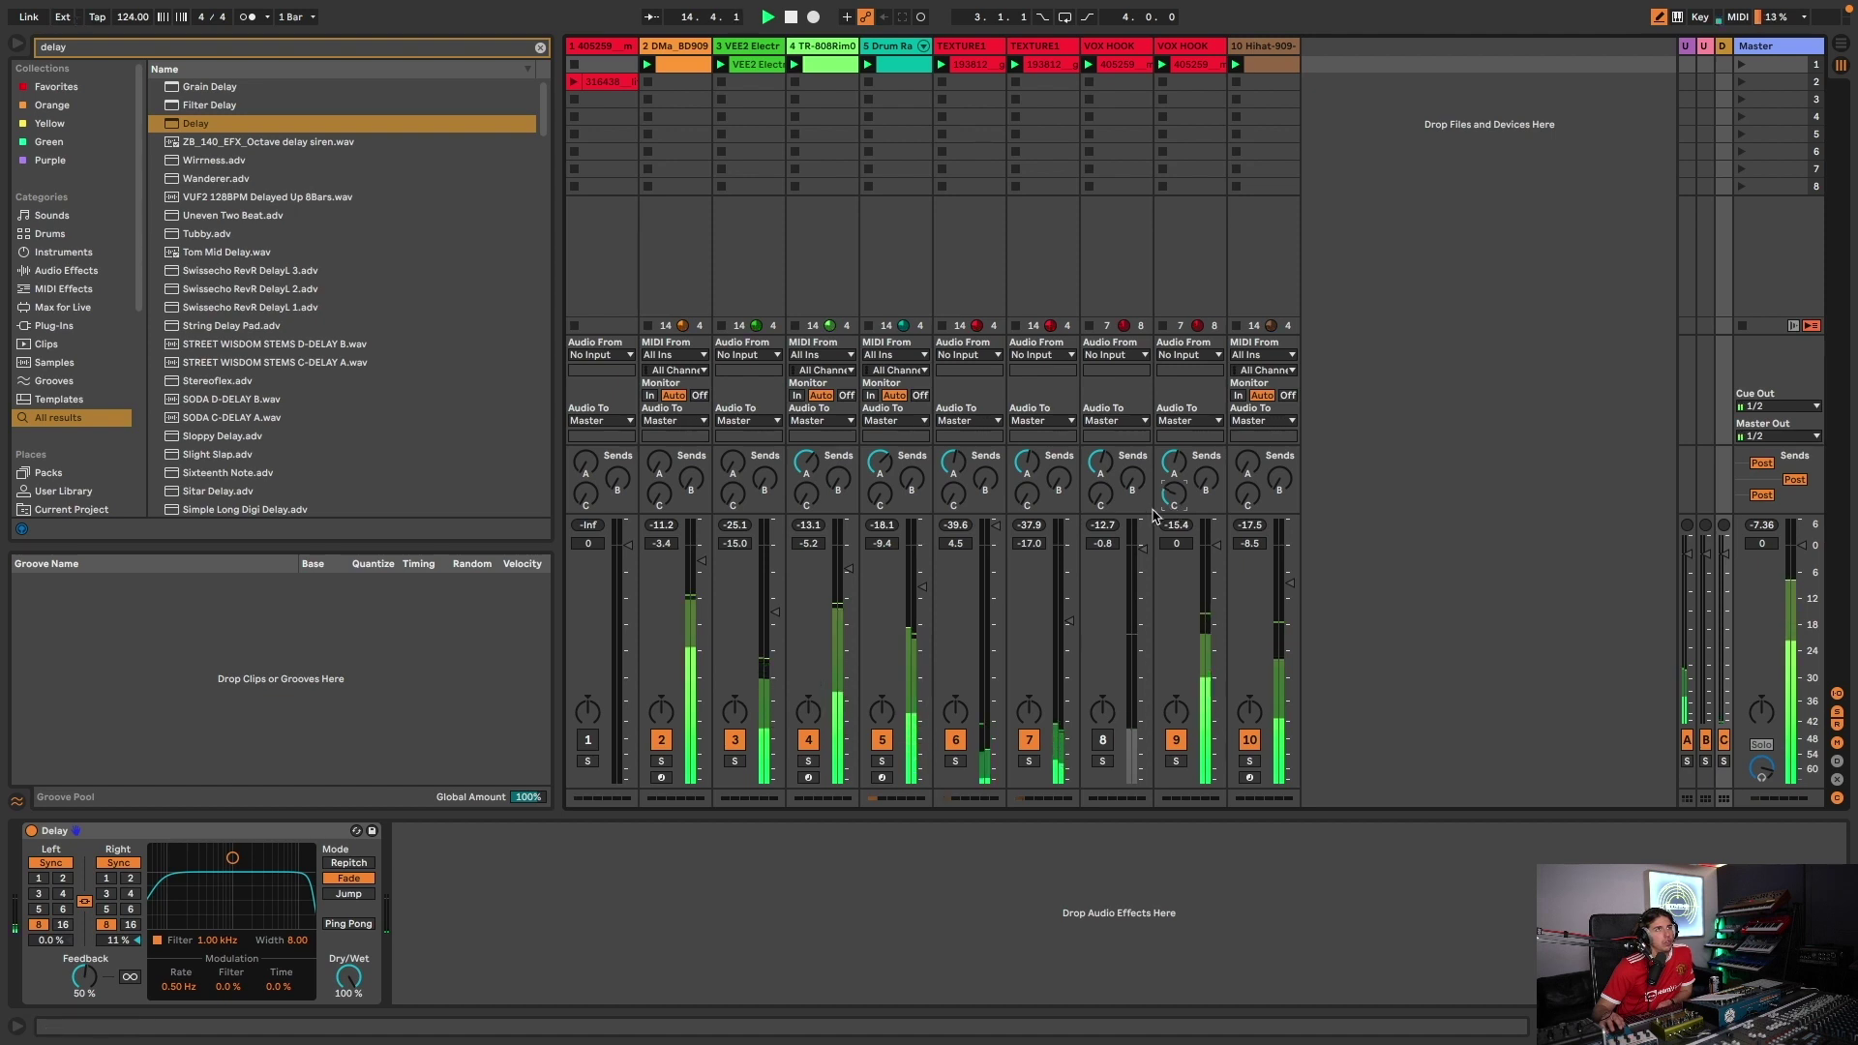
- Hide the browser and audition track 1's 316438 vocal clip in solo at -9.0 dB
left_click(18, 46)
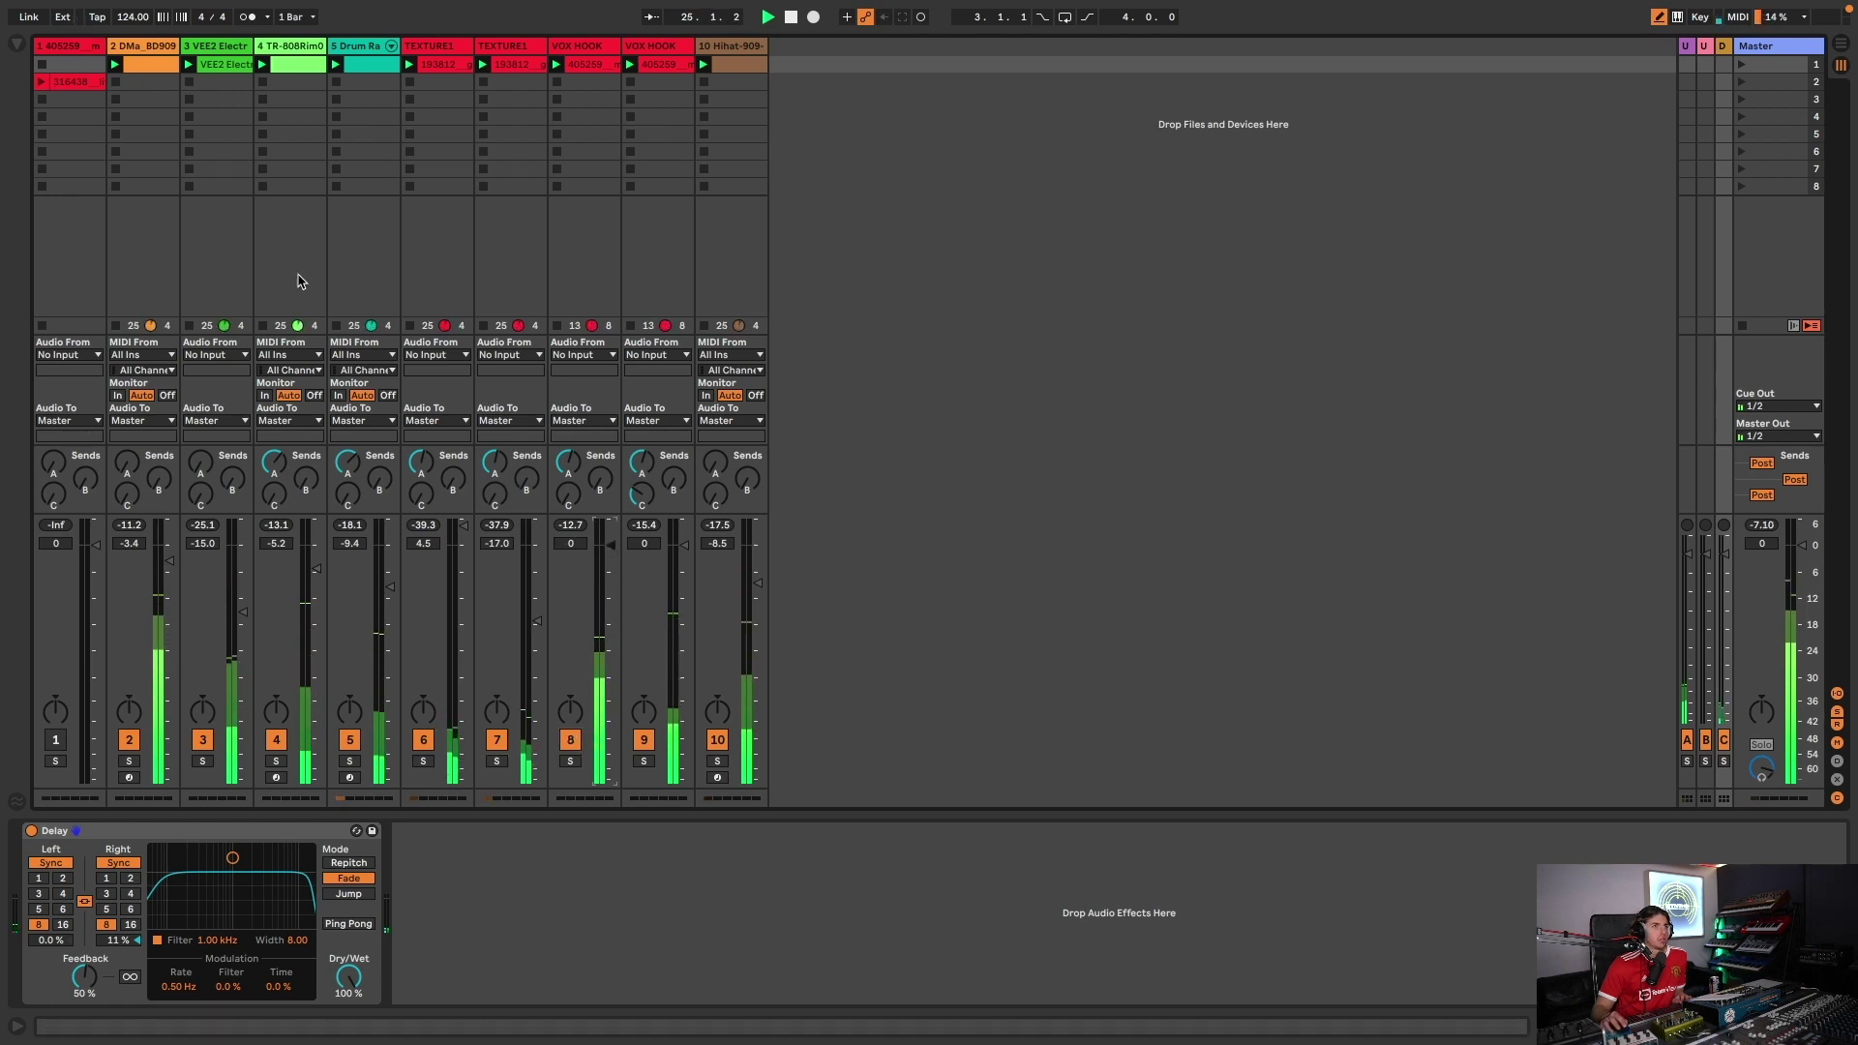
key("space")
left_click(42, 82)
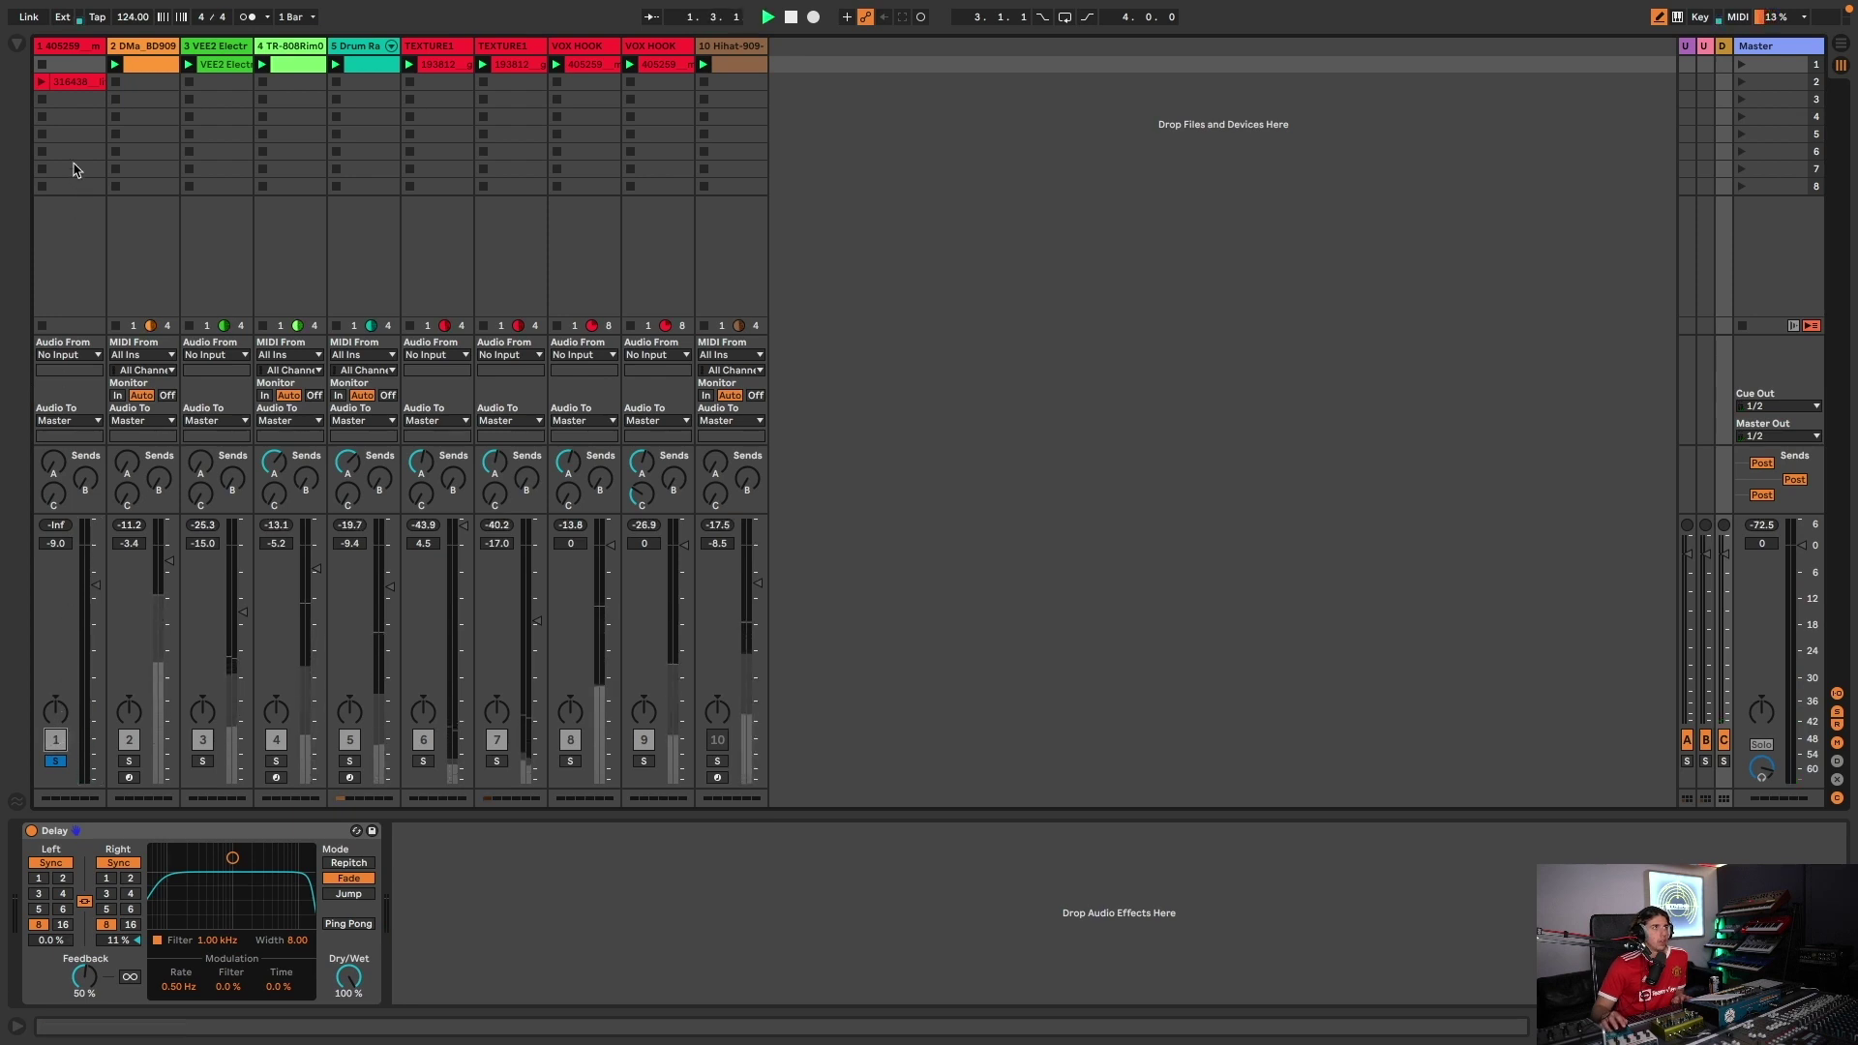
- Insert MIDI track 11 and load track 1's human-good-03 vocal clip into it as a sampled instrument
right_click(808, 47)
left_click(842, 62)
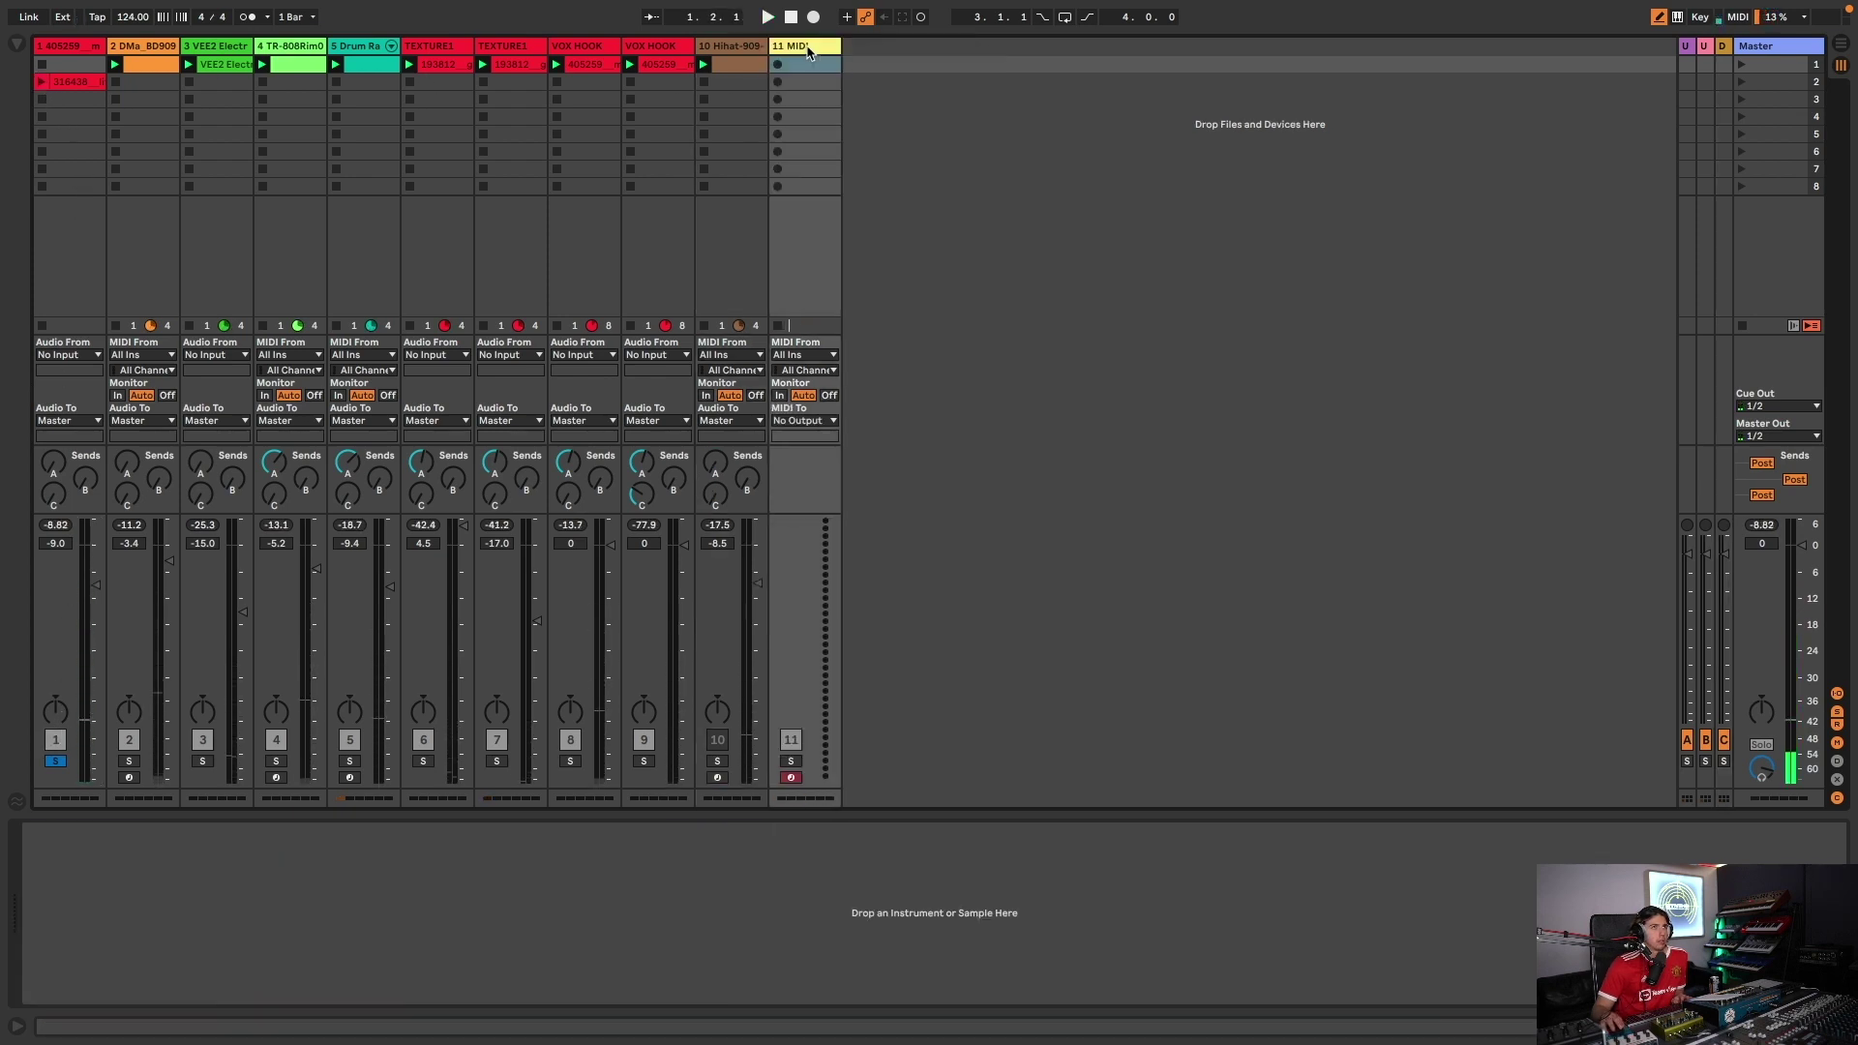
left_click(77, 84)
left_click_drag(966, 842, 945, 864)
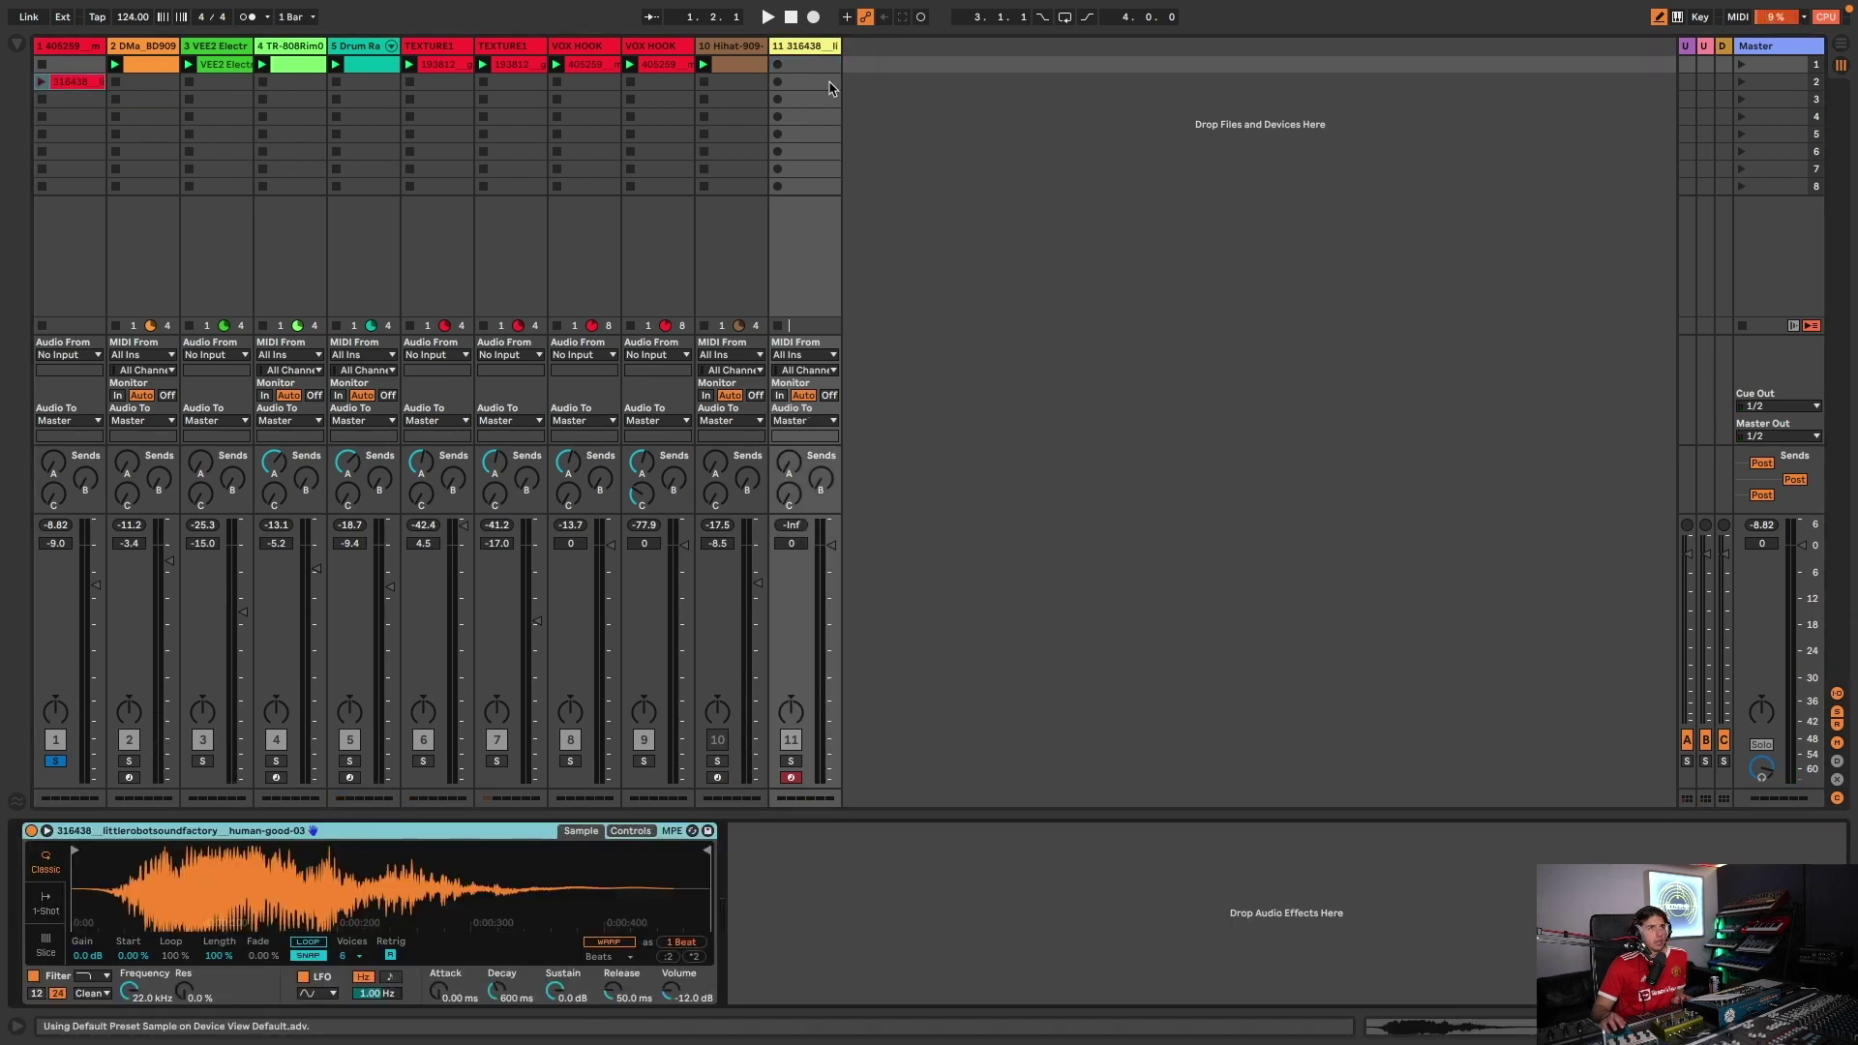
- Switch the solo from track 1 to track 11 and move its sample start past the vocal's fade-in
left_click(834, 45)
left_click(792, 762)
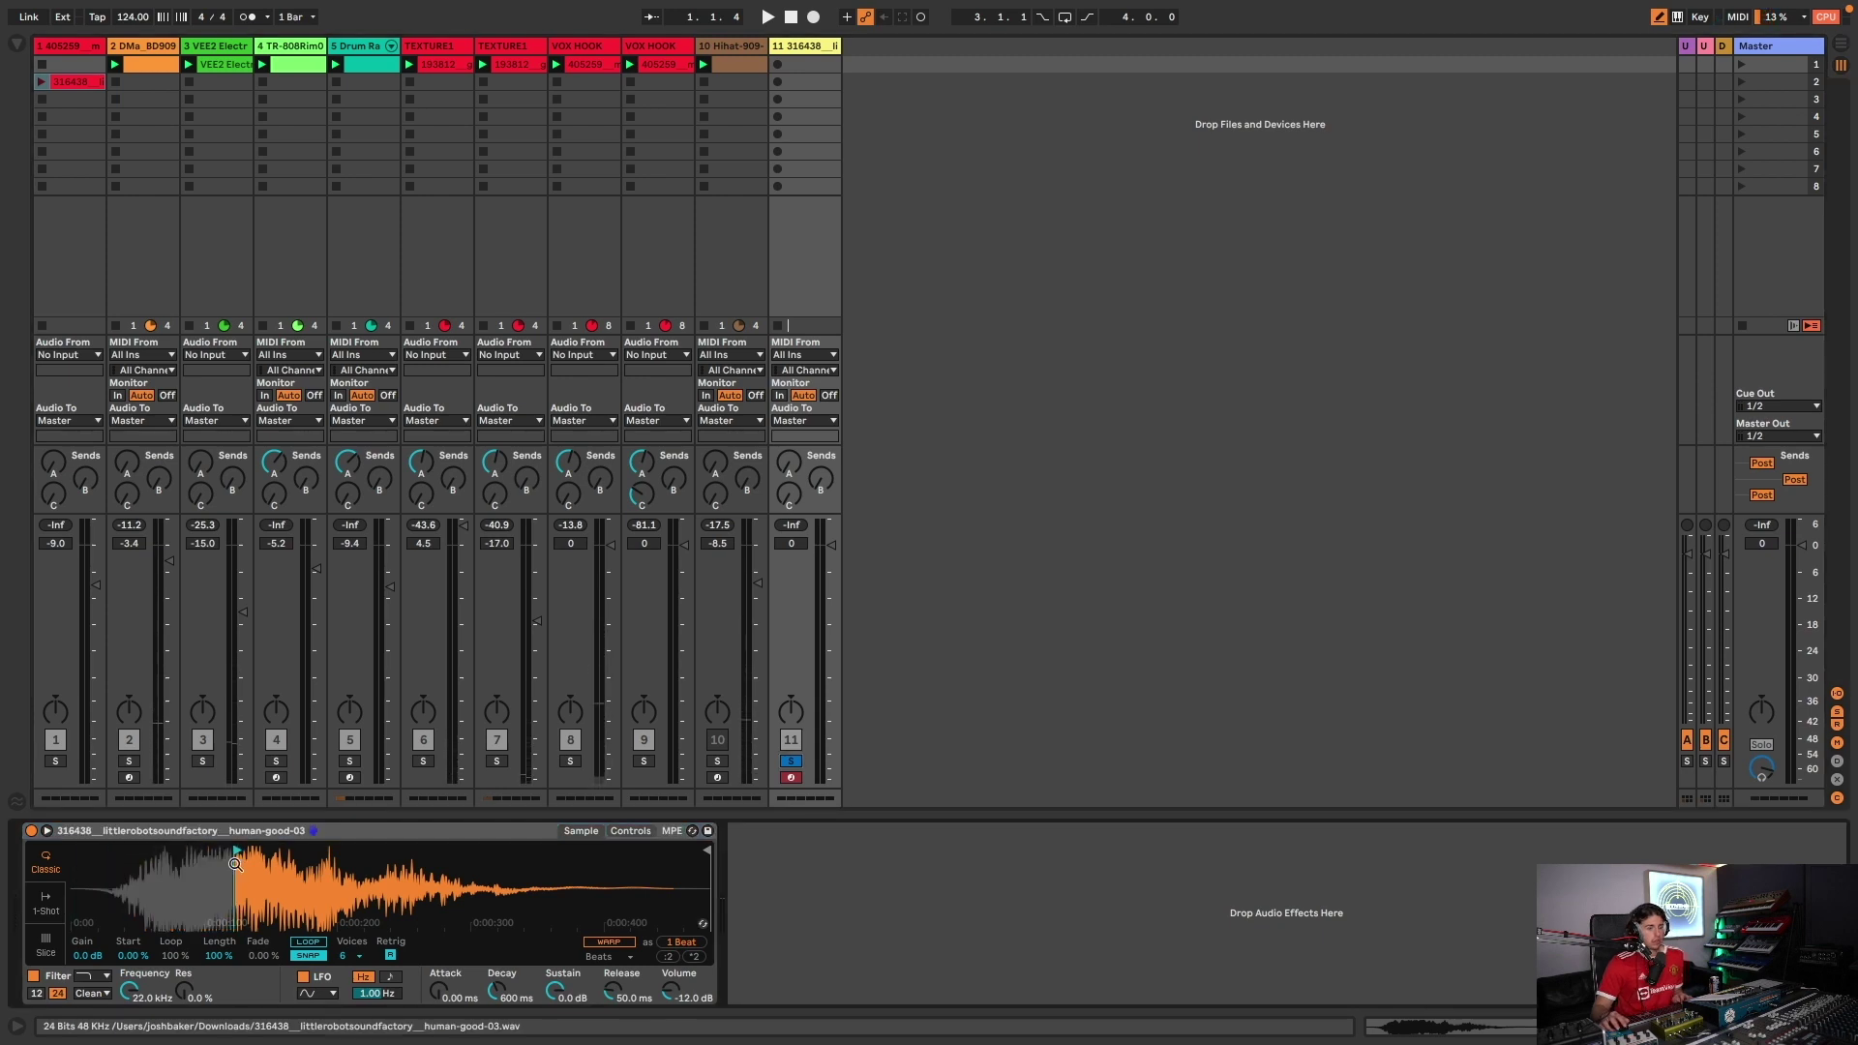
- Search the browser for "alexkid", load Probabilistic Sequencer by Alexkid.amxd onto track 11, and start playback
key("super+f")
type("alex kl")
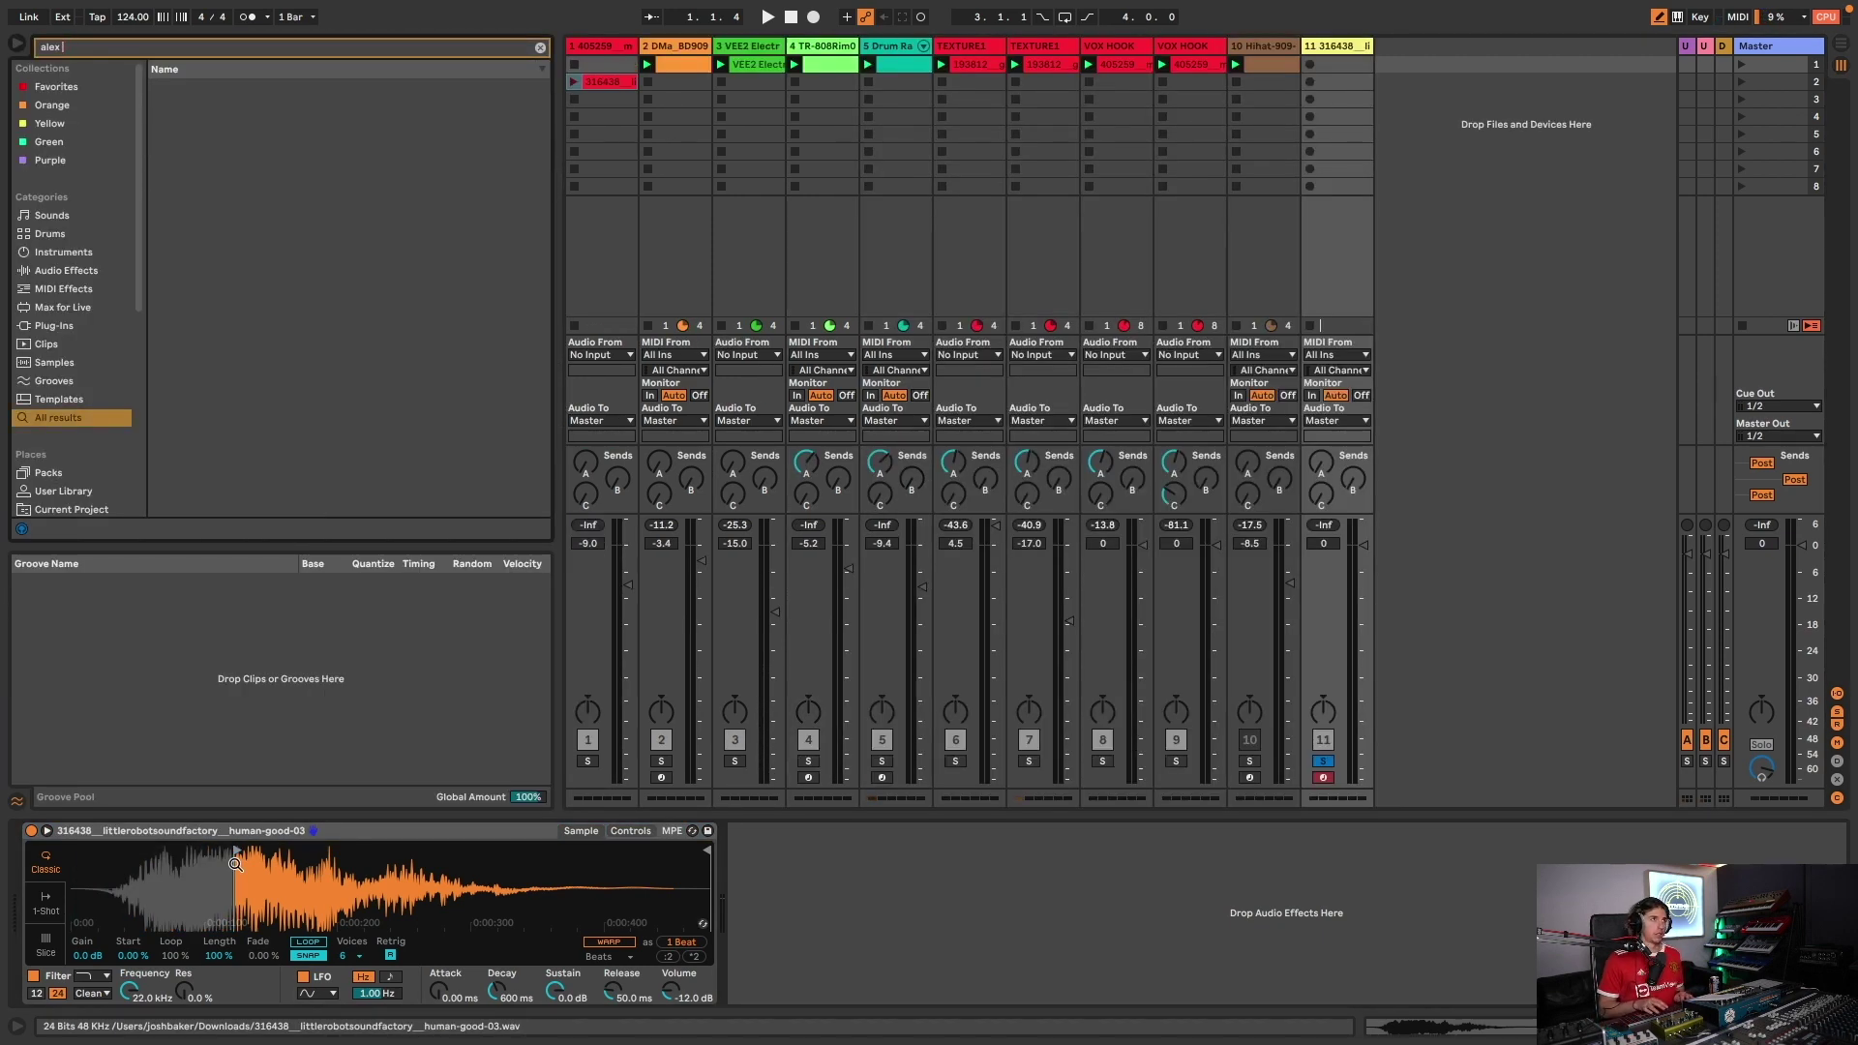
key("BackSpace")
key("BackSpace")
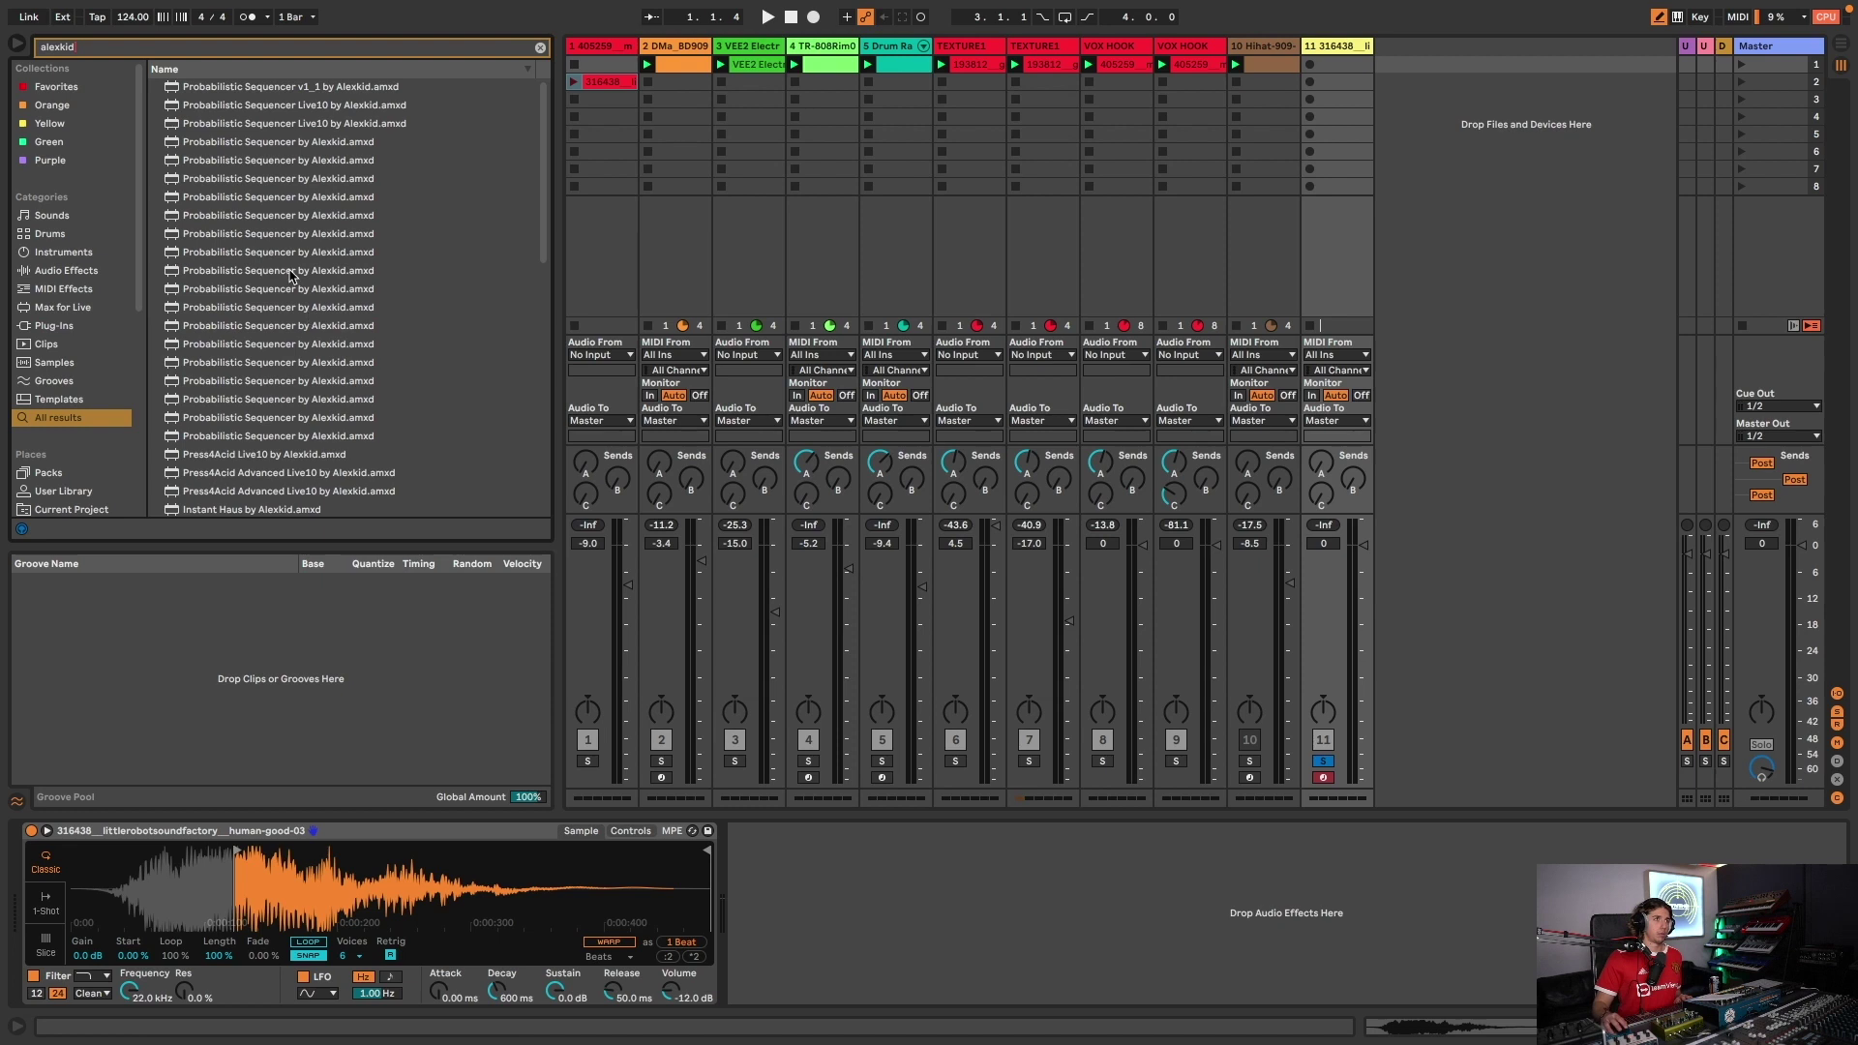
left_click(282, 219)
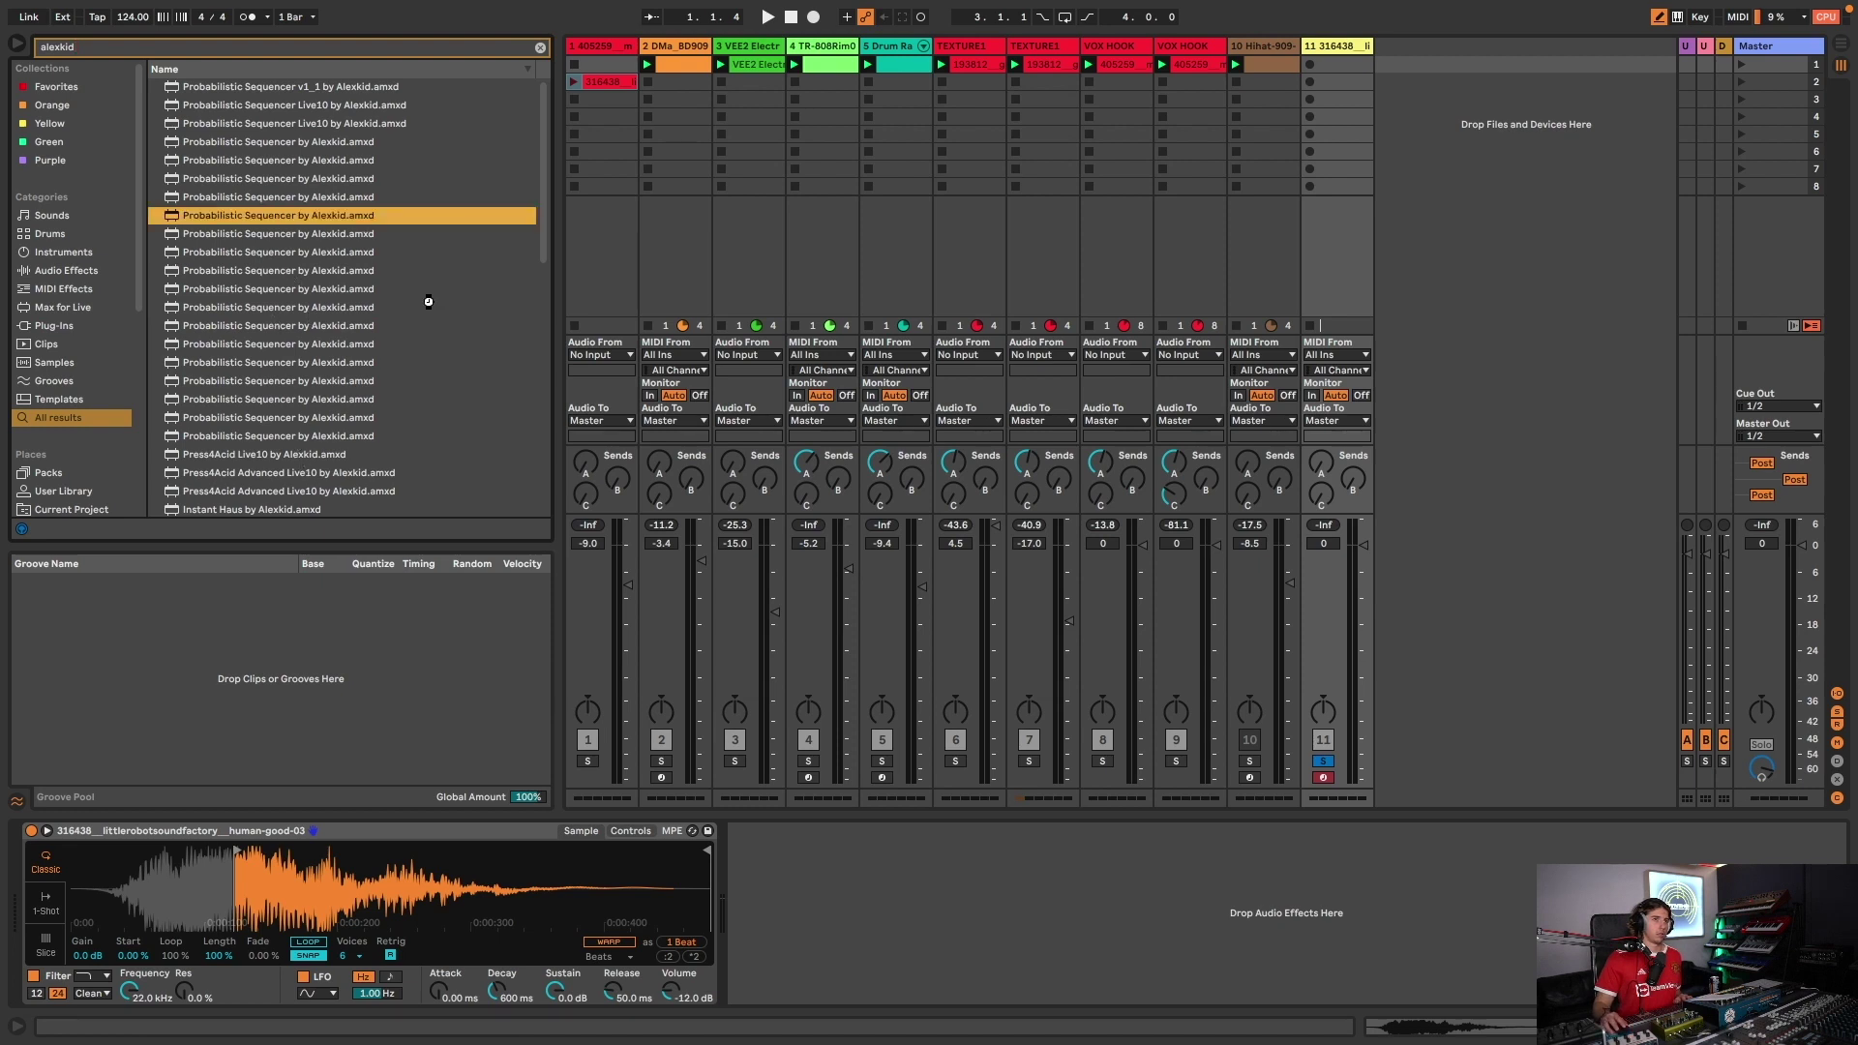
key("Return")
key("space")
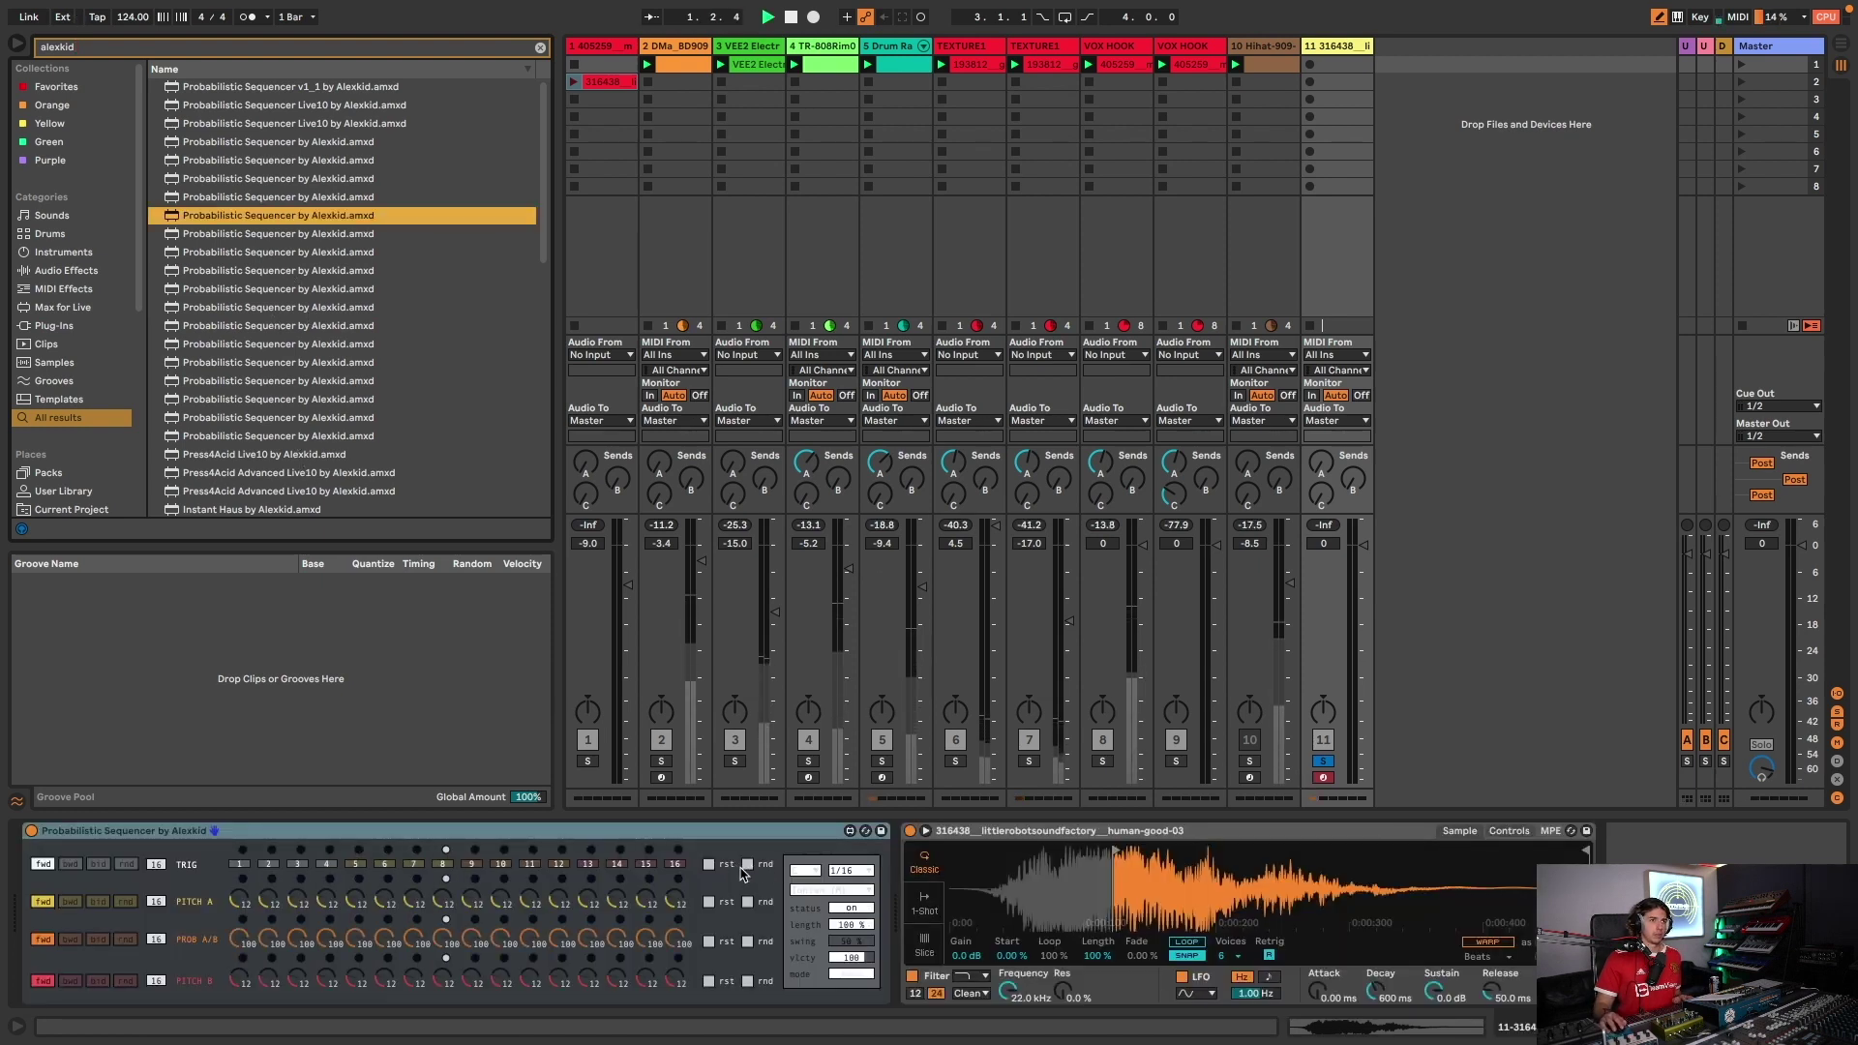
- Randomize the sequencer's triggers and Pitch A values, and add the + 12.adv pitch preset to track 11
left_click(749, 905)
type("pitch 12")
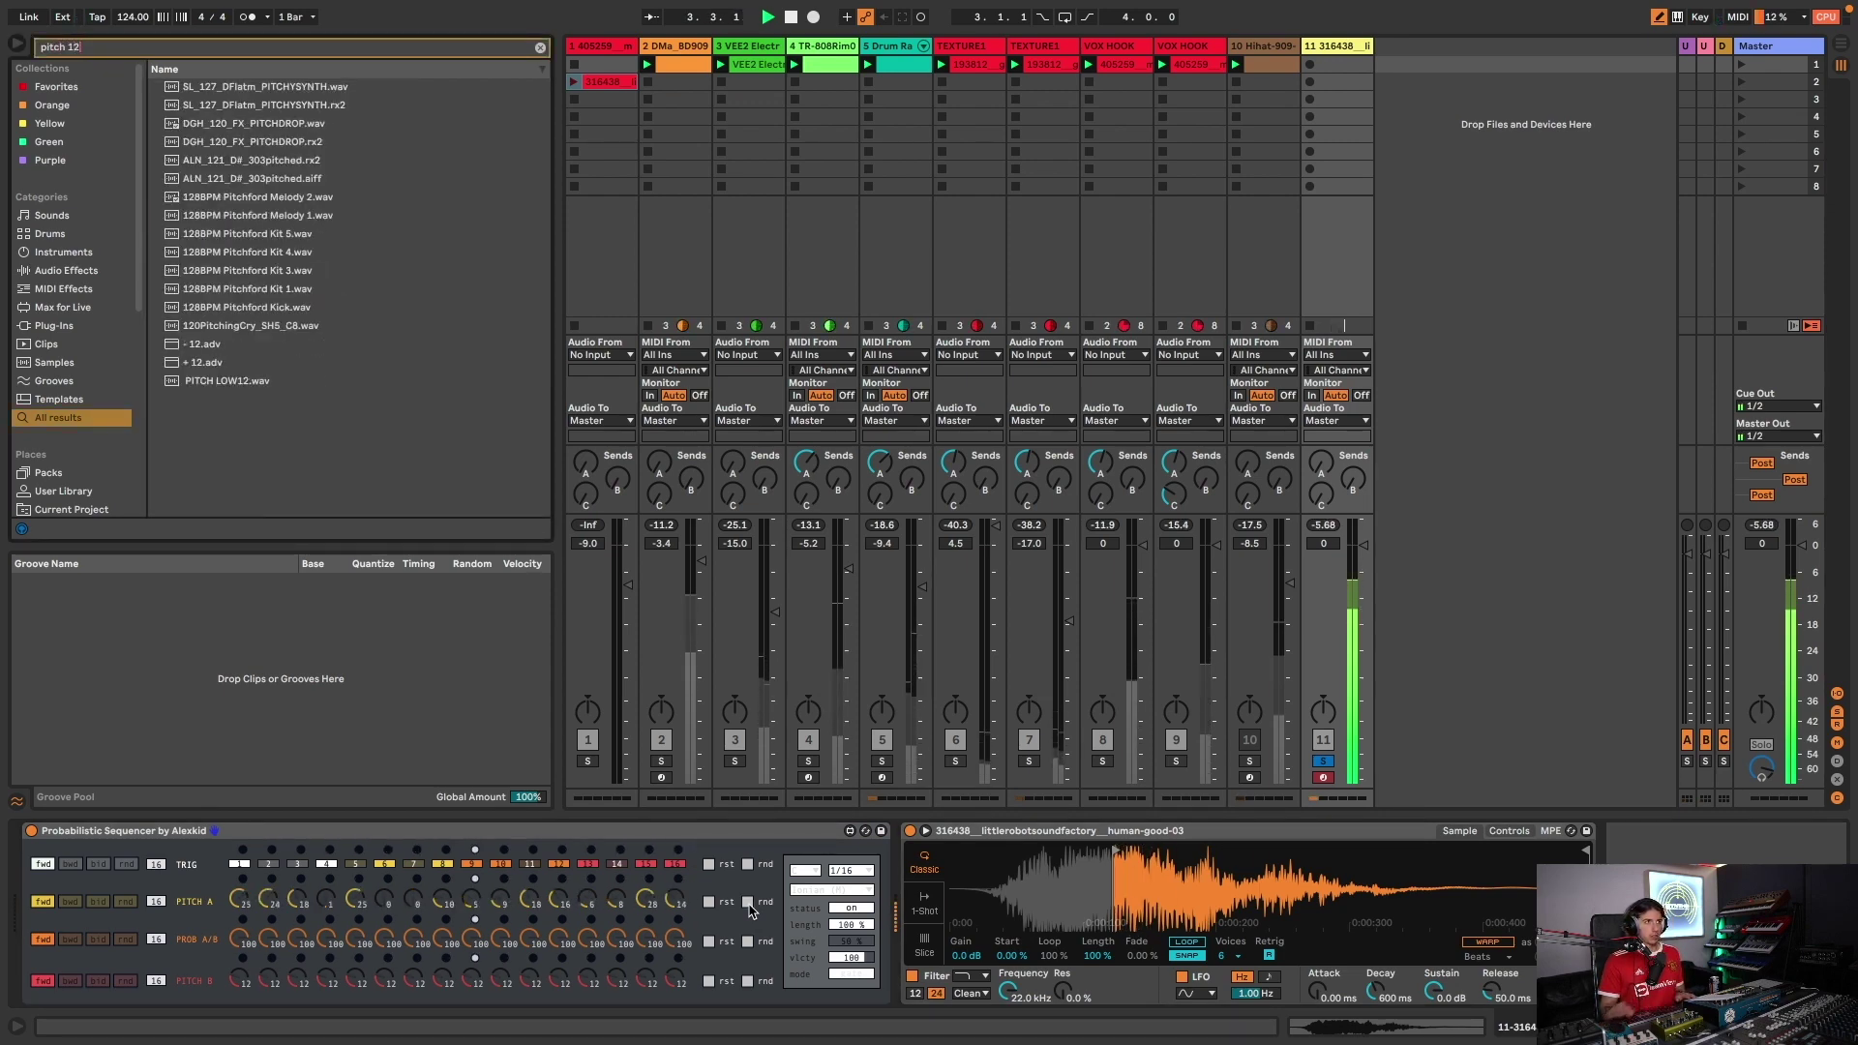
double_click(229, 363)
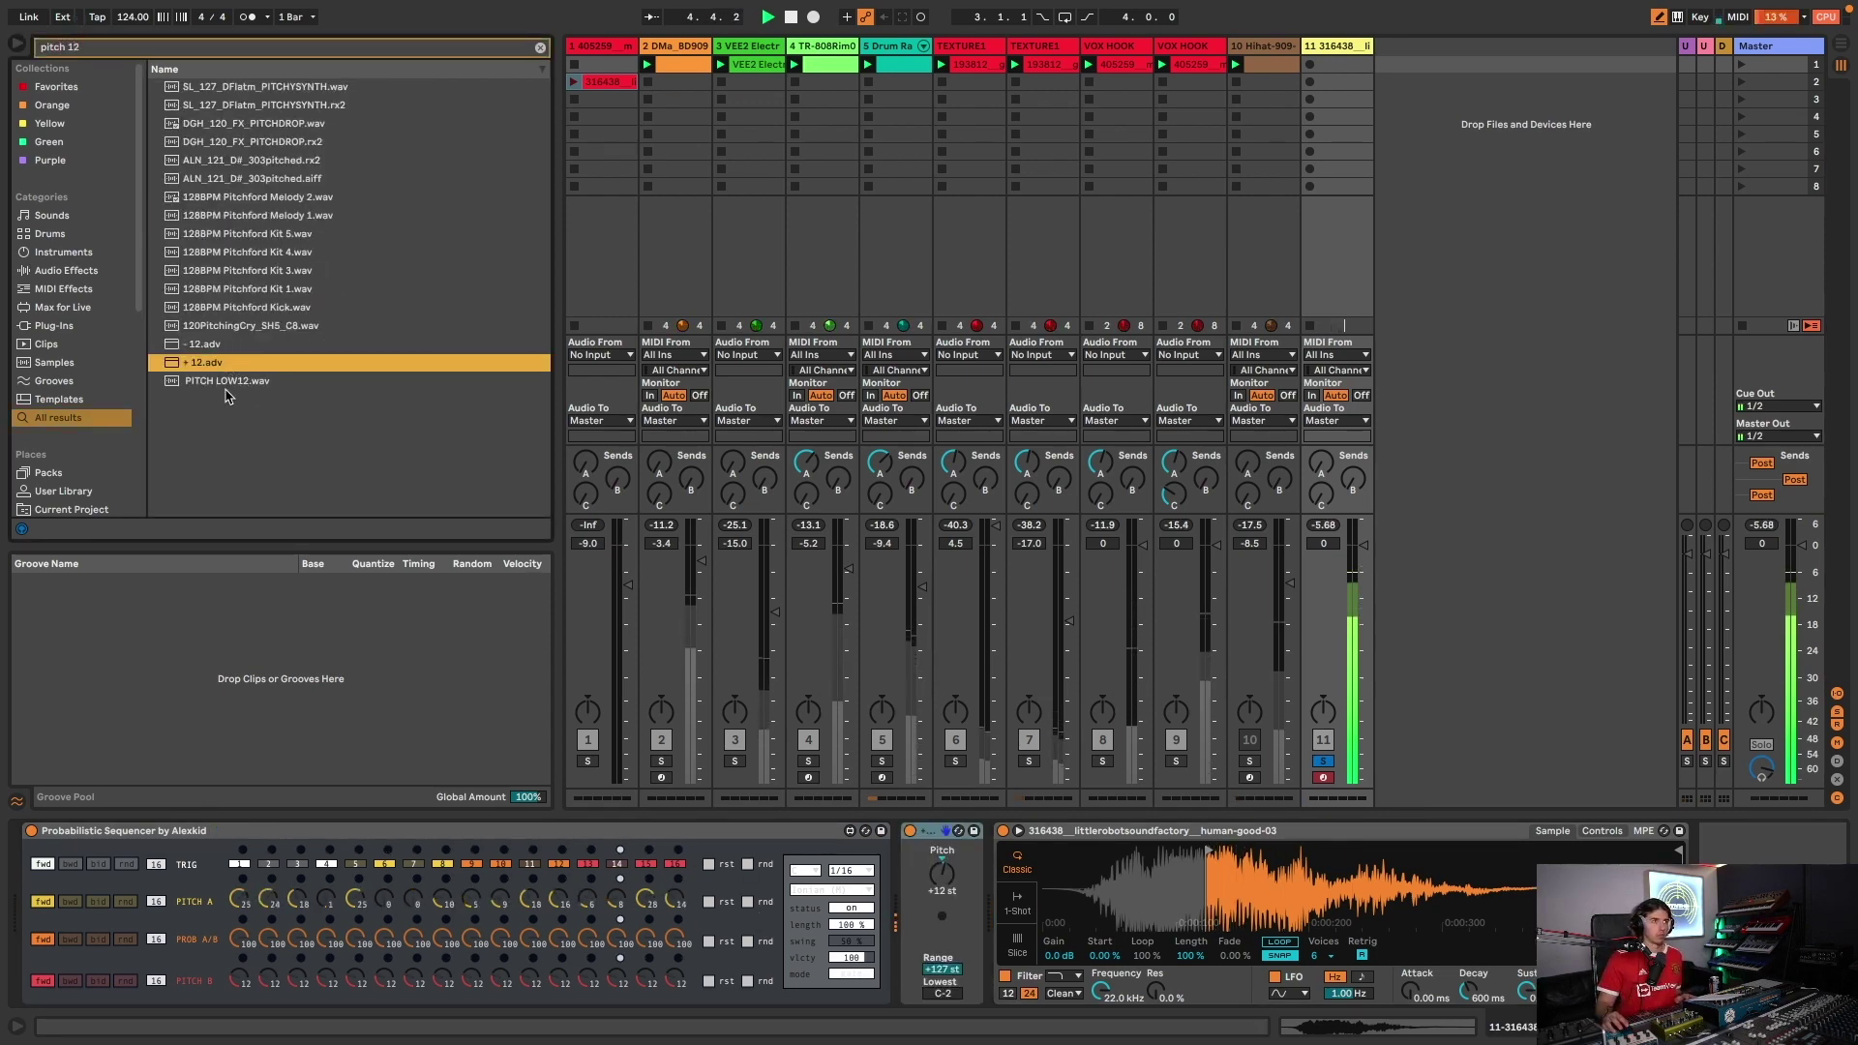
- Turn off the TRIG row's active steps from step 1 through step 12 in the Alexkid sequencer
left_click(241, 866)
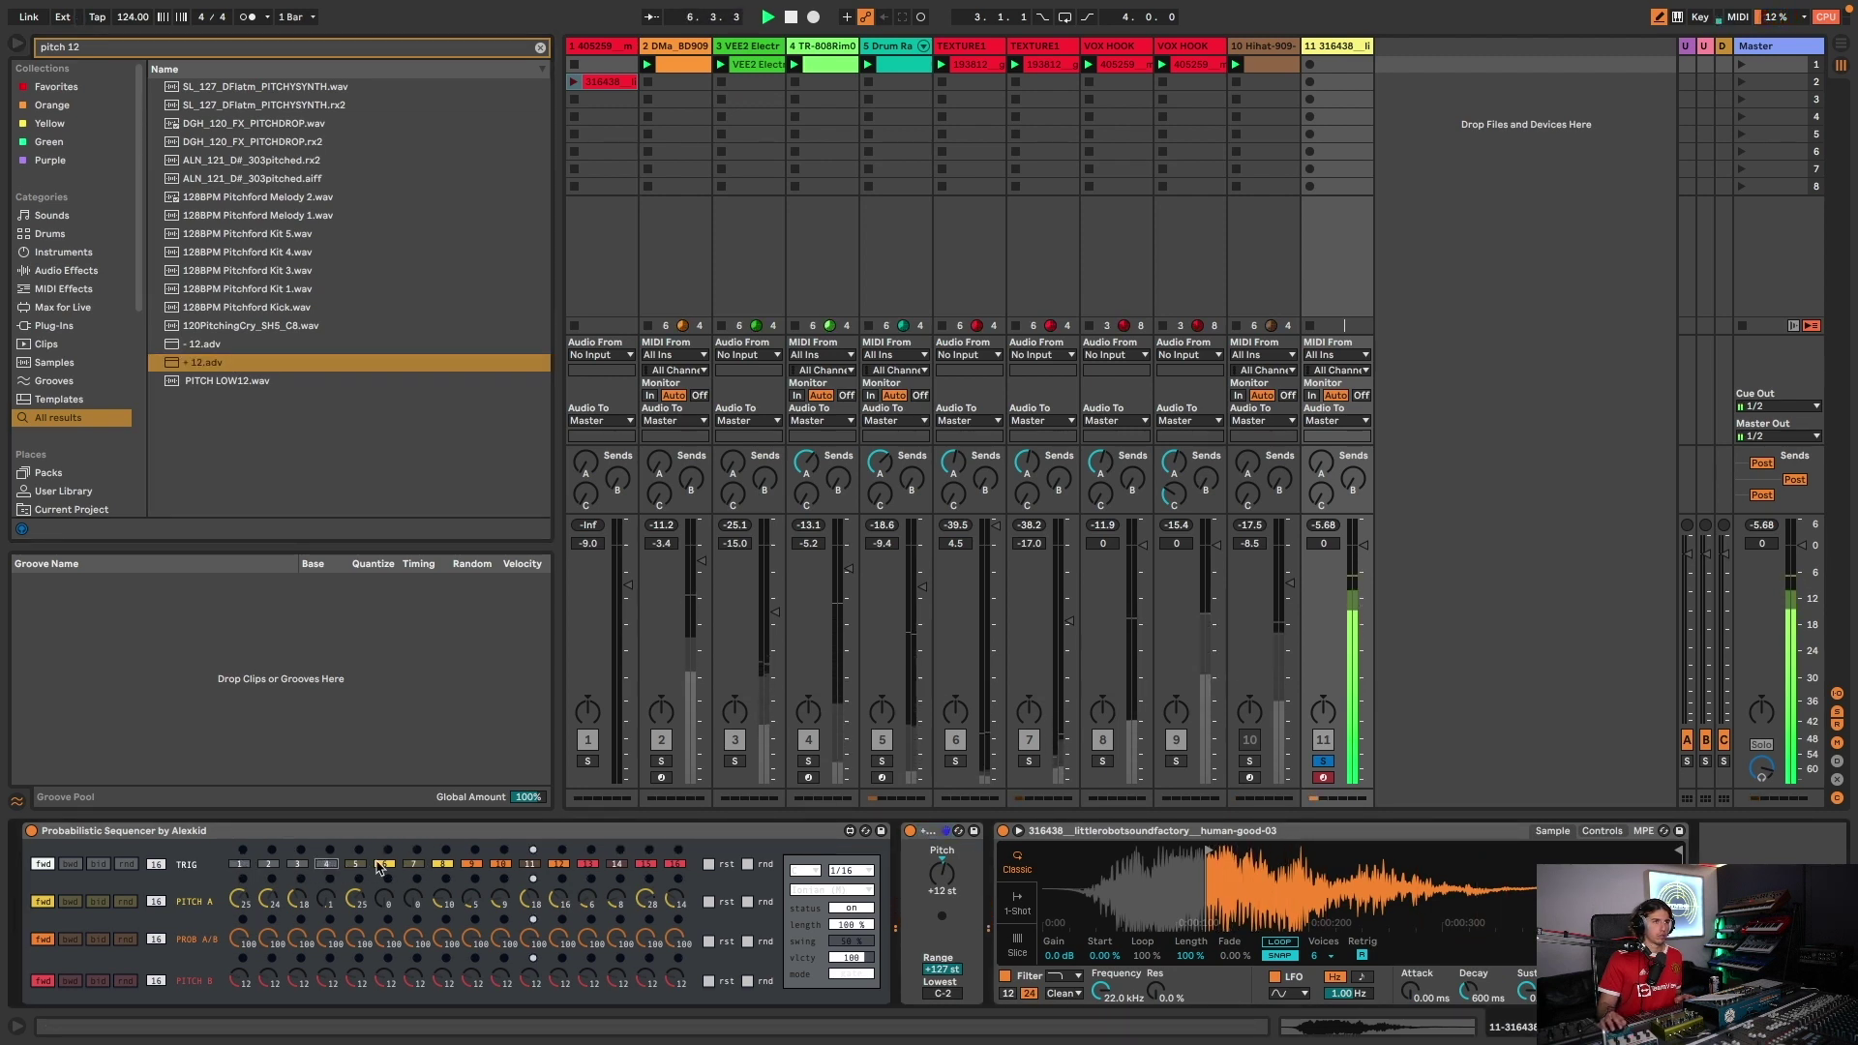
left_click(445, 865)
left_click(473, 867)
left_click(502, 867)
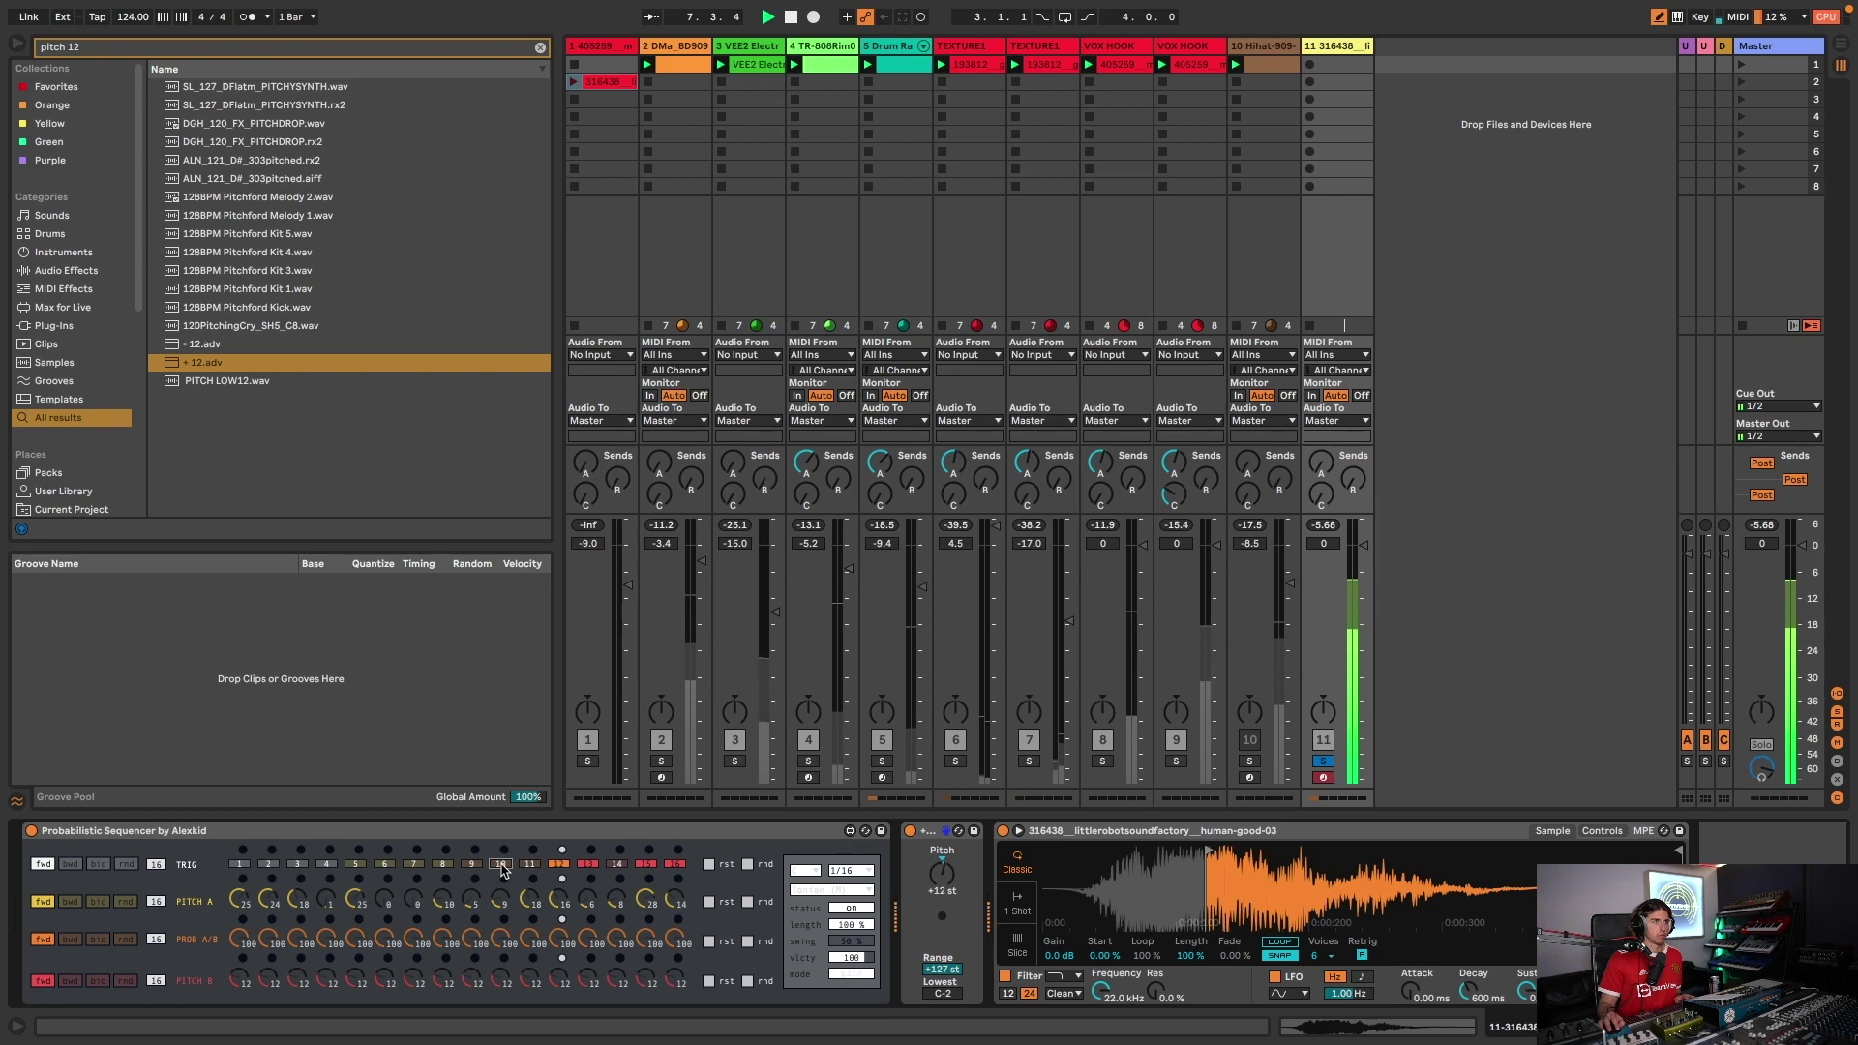
left_click(588, 866)
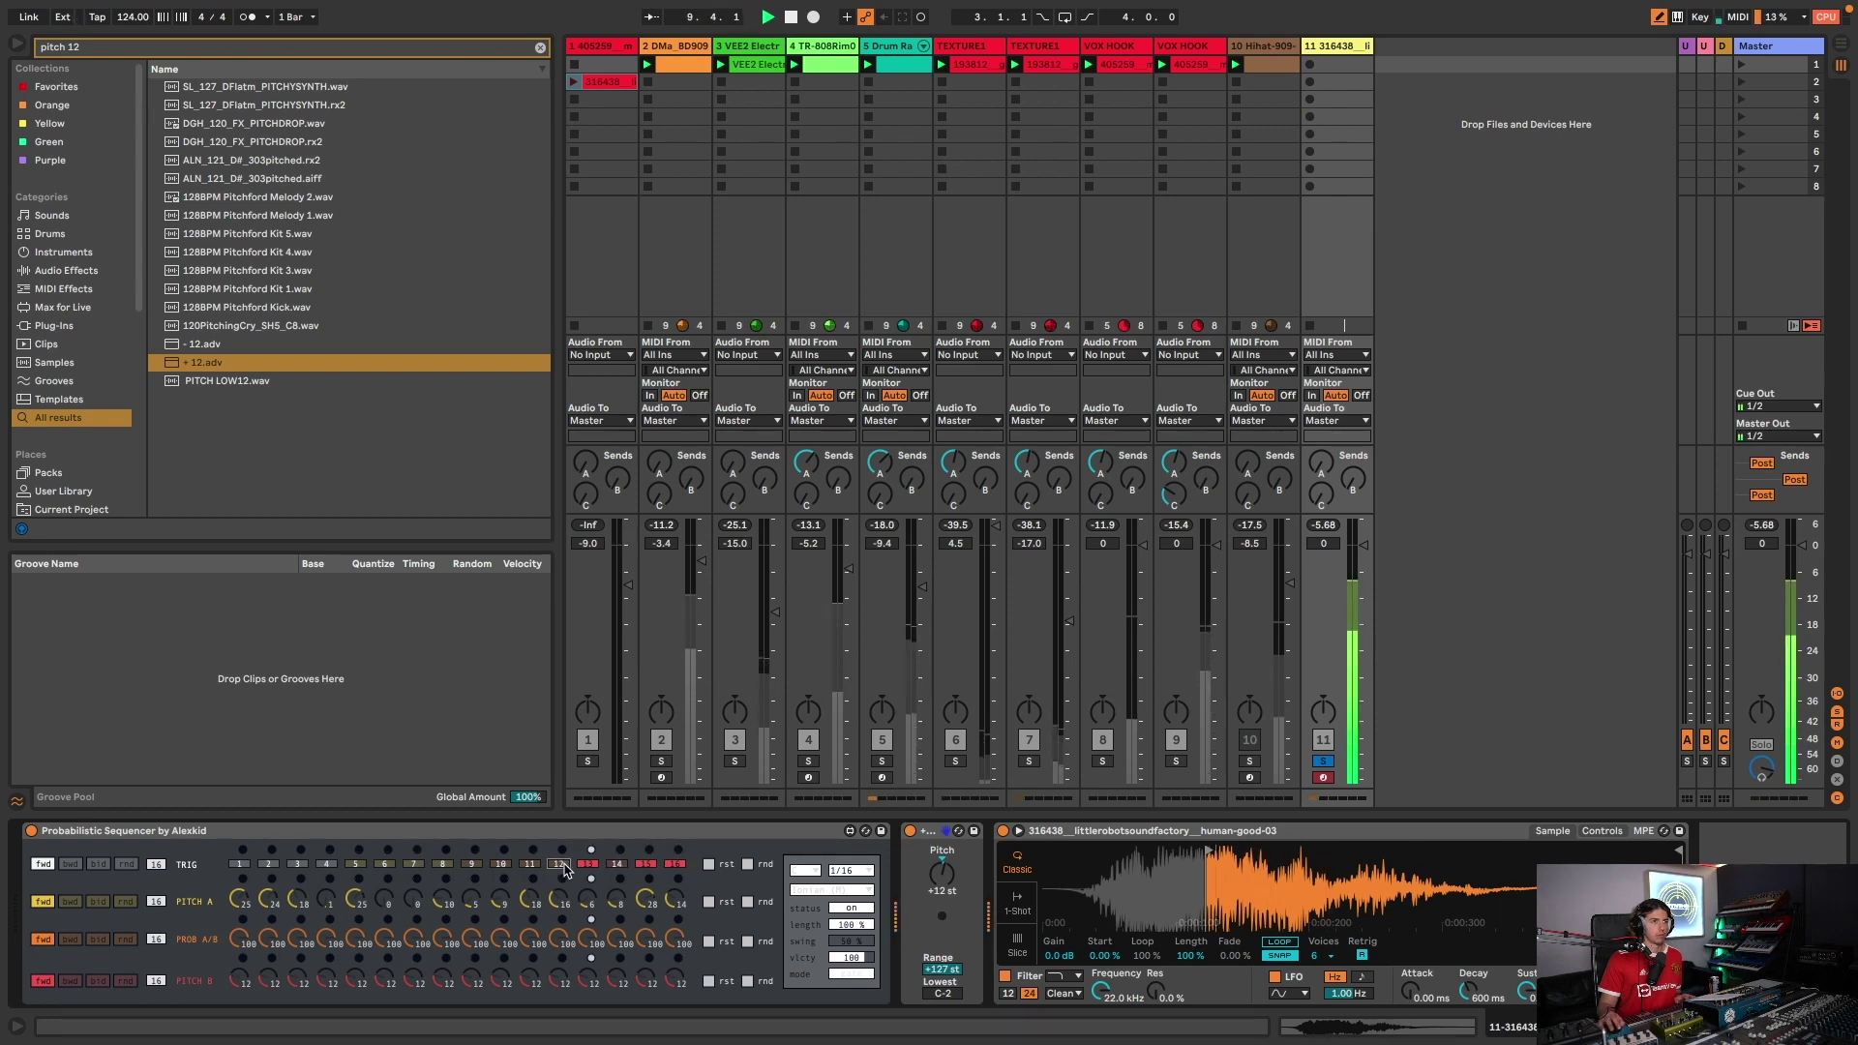
- Unsolo track 11, lower its volume to -9.4 dB and thin its sequencer triggers to steps 10 and 15 during playback
left_click(1322, 761)
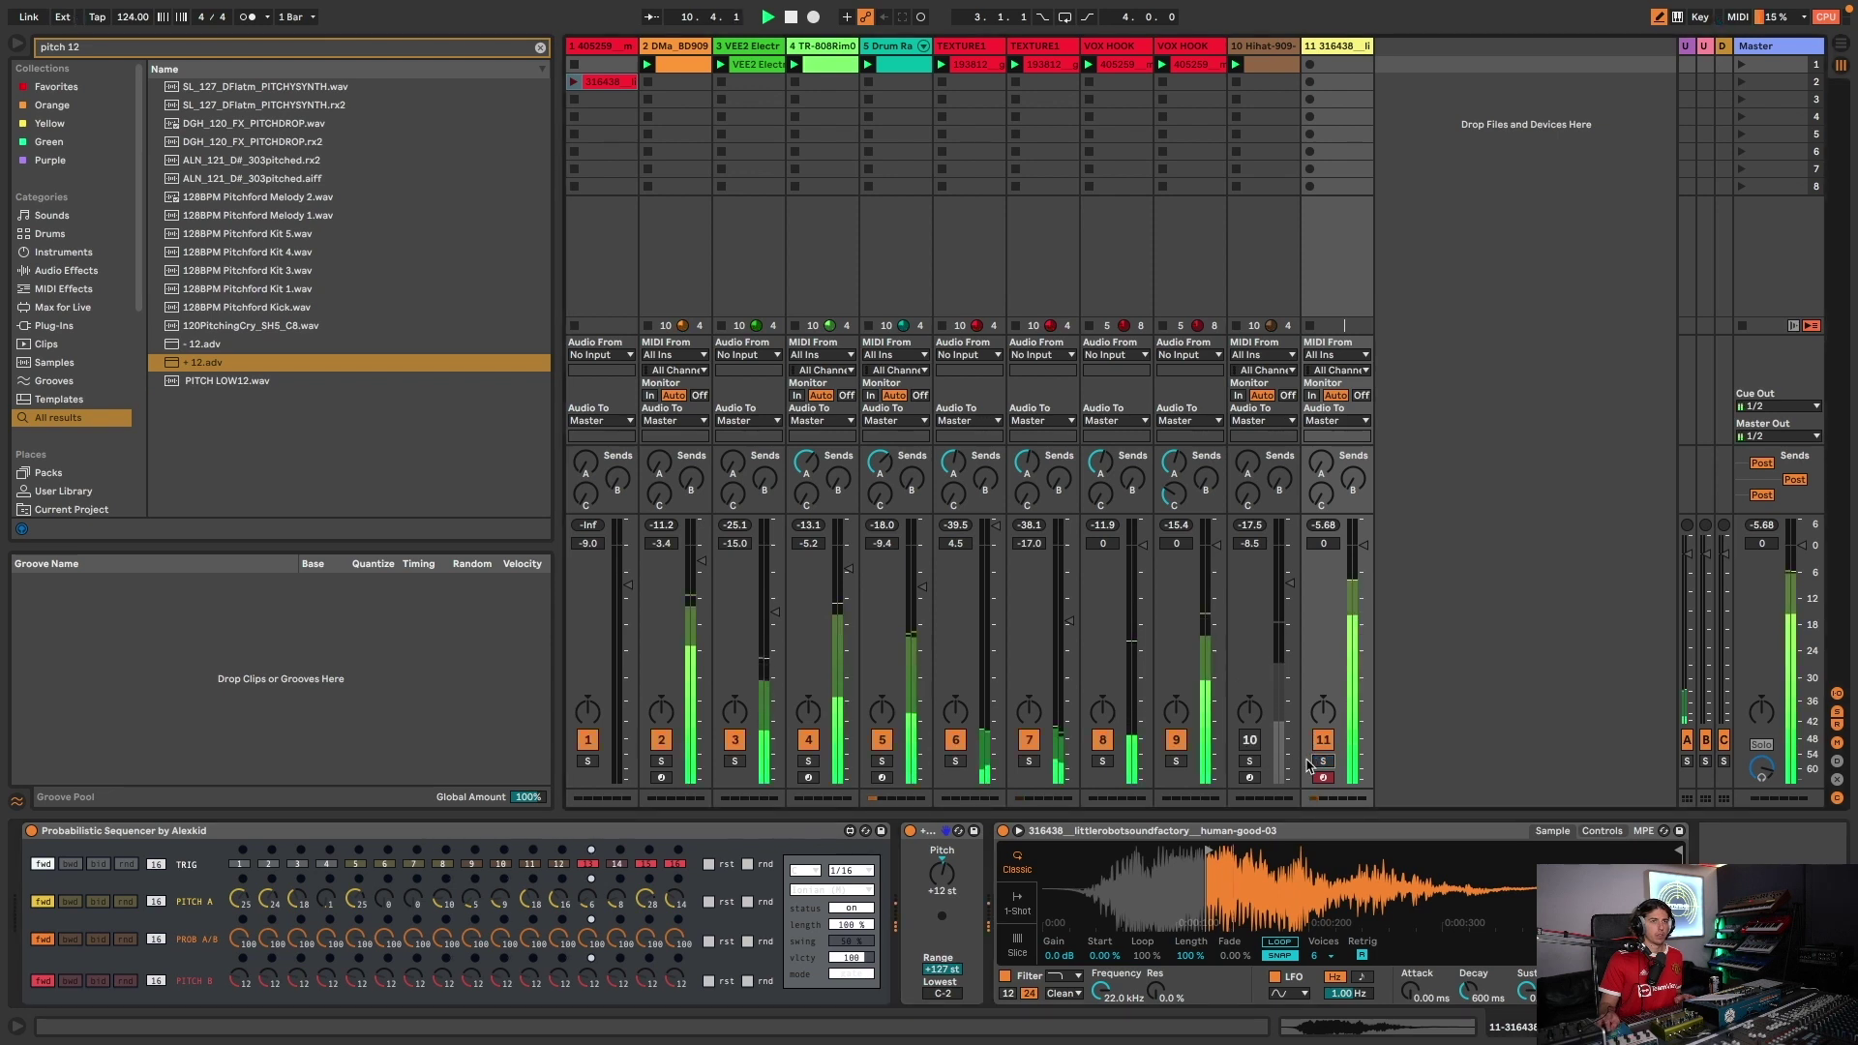
left_click_drag(1323, 543, 1364, 591)
key("space")
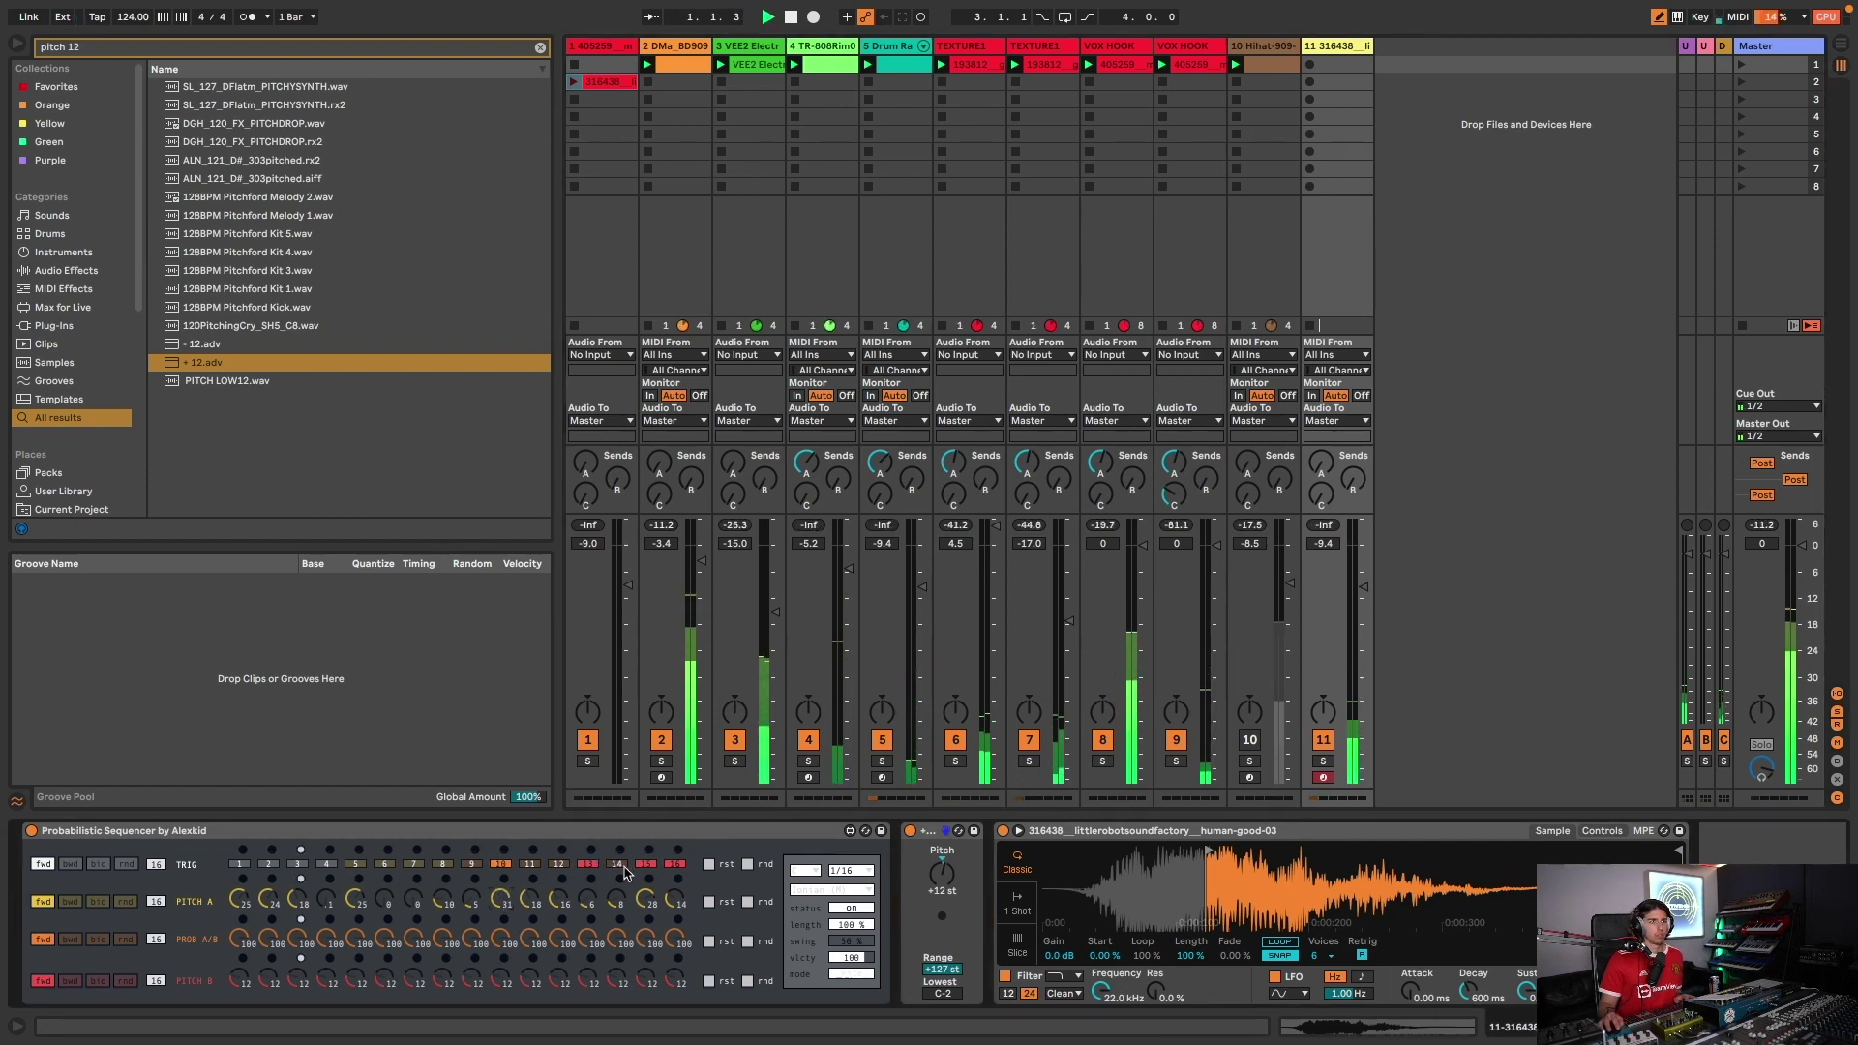
left_click(587, 864)
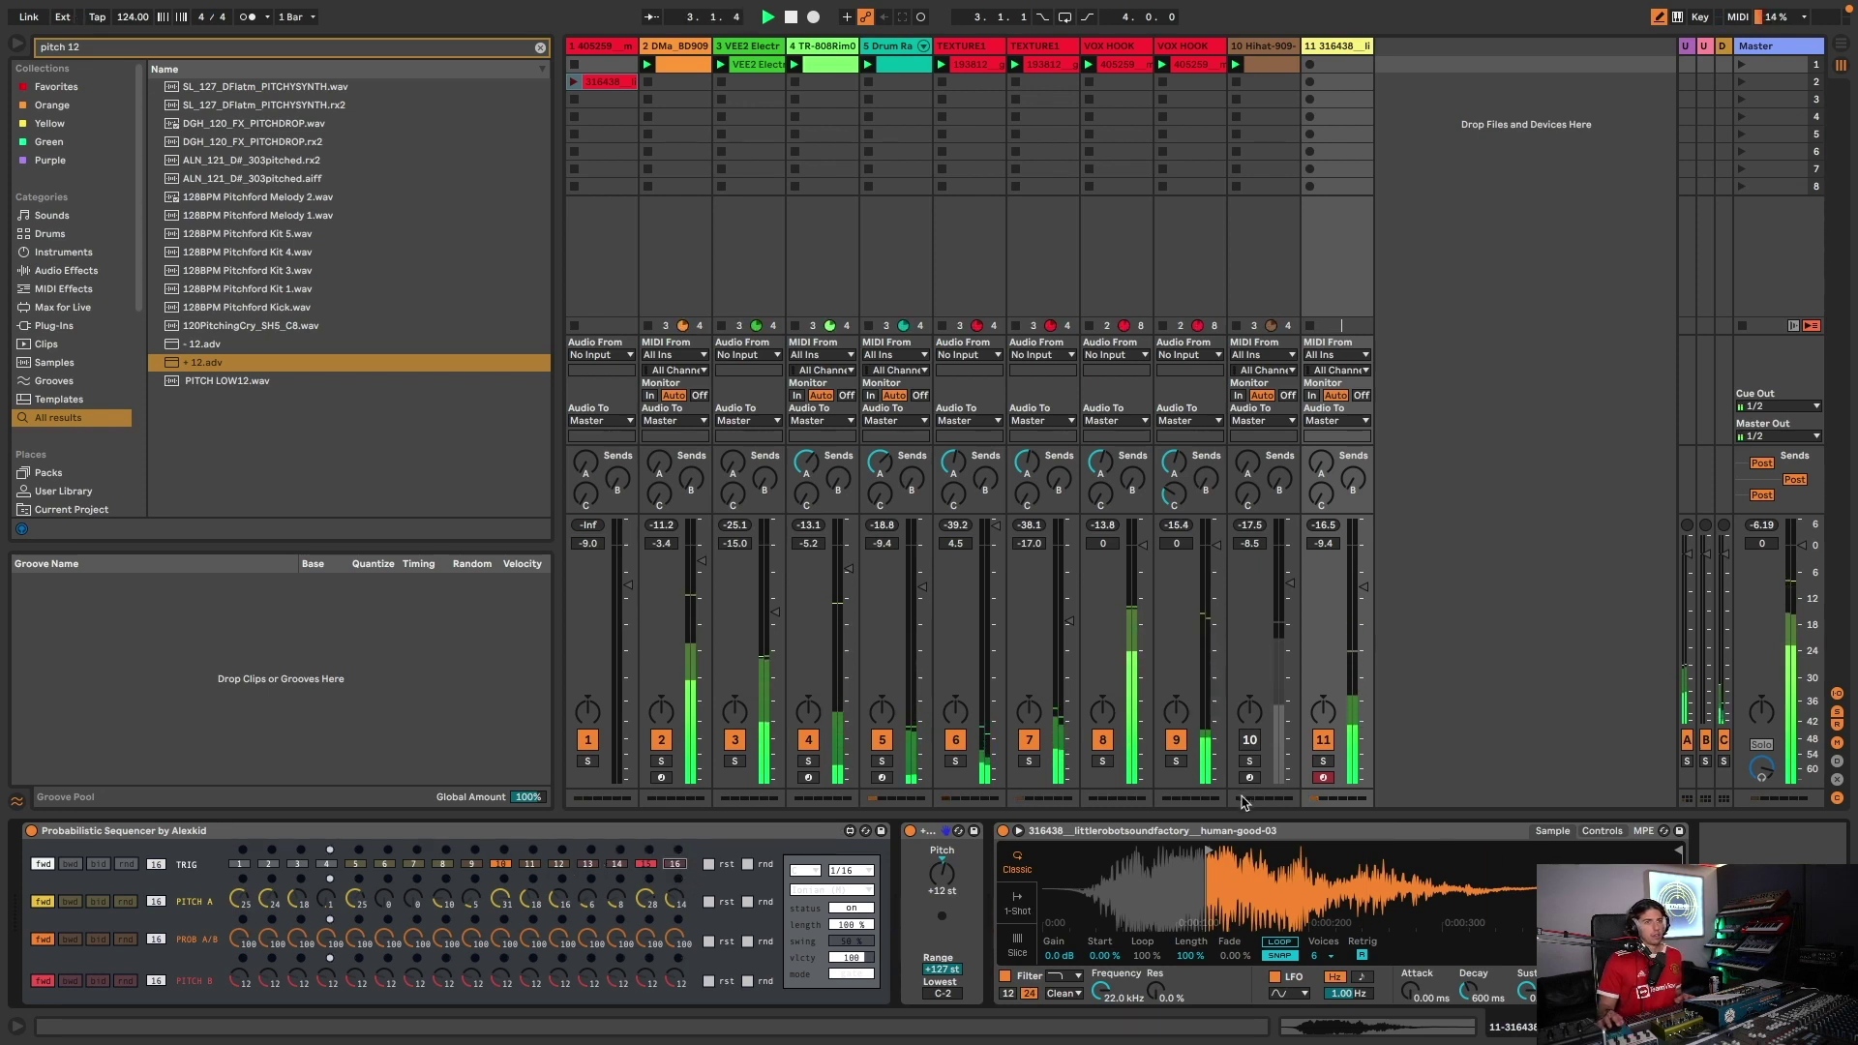
- Solo track 11, raise its sends and add the PhaseMistress effect to it
left_click(1323, 761)
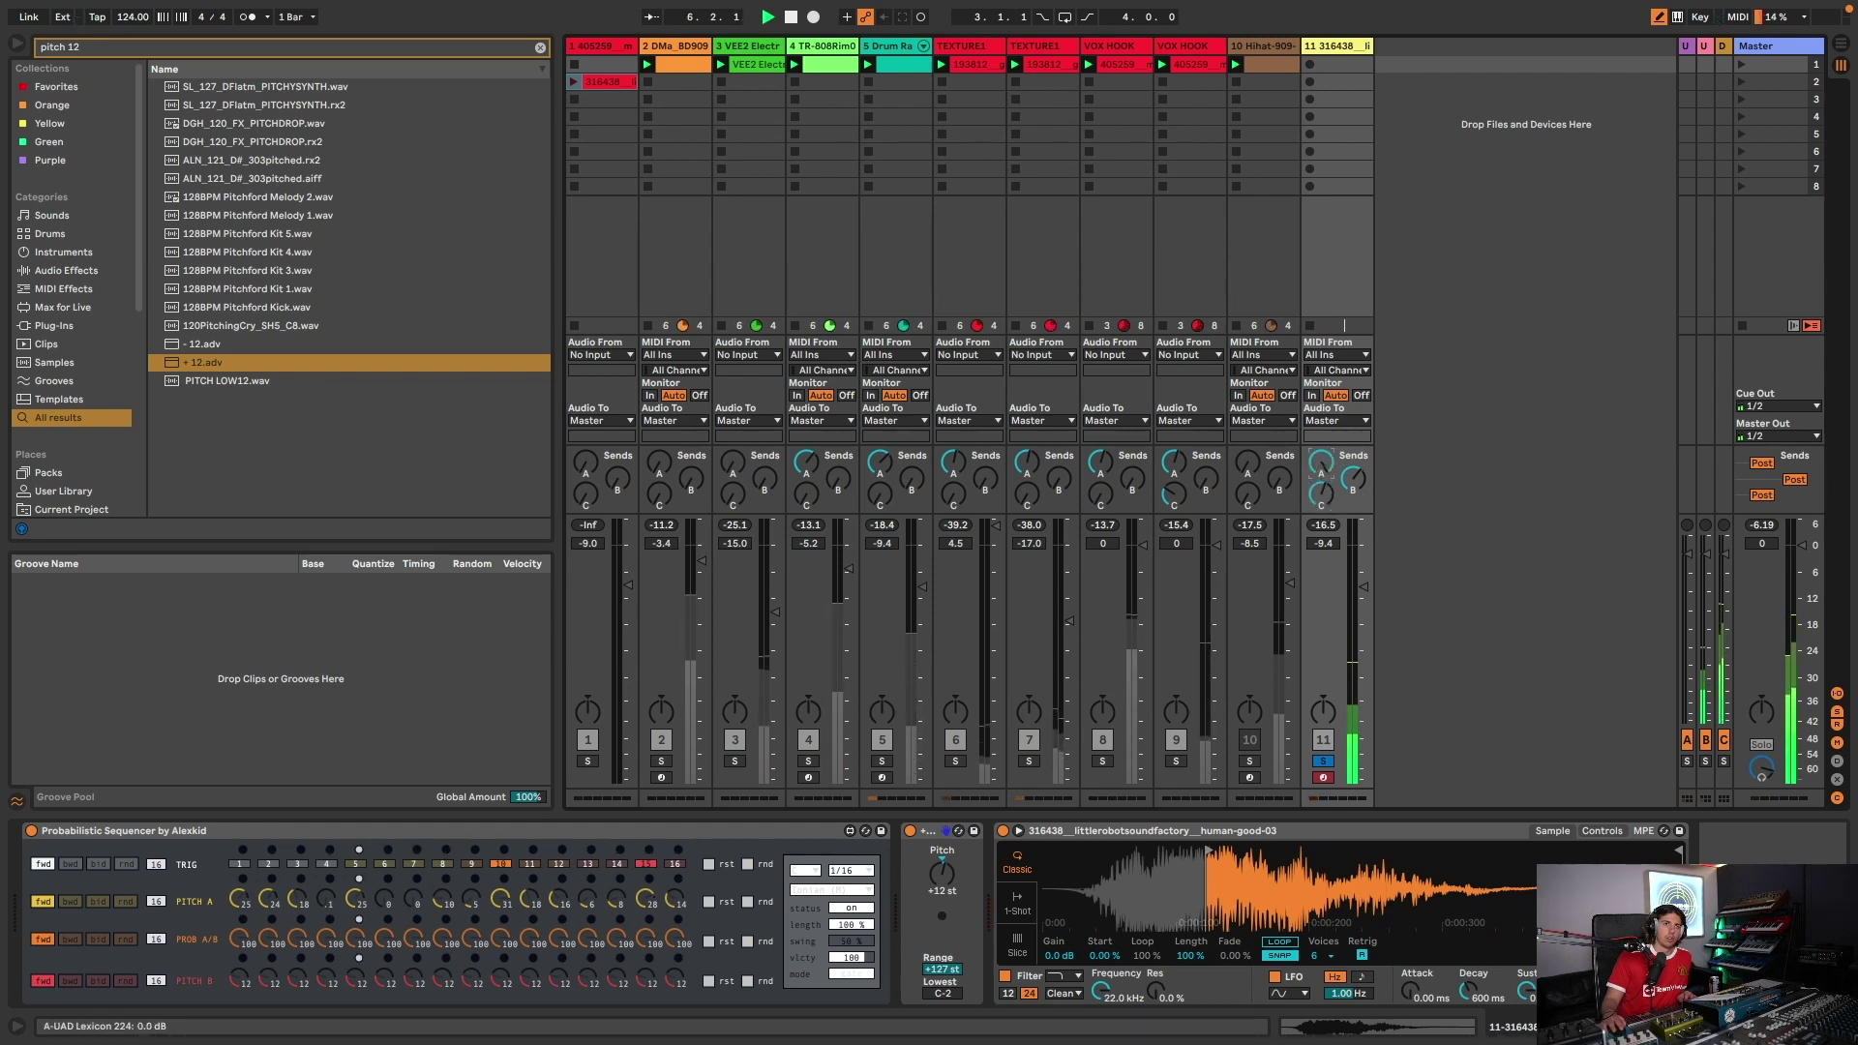
left_click(1355, 51)
key("super+f")
type("phasemis")
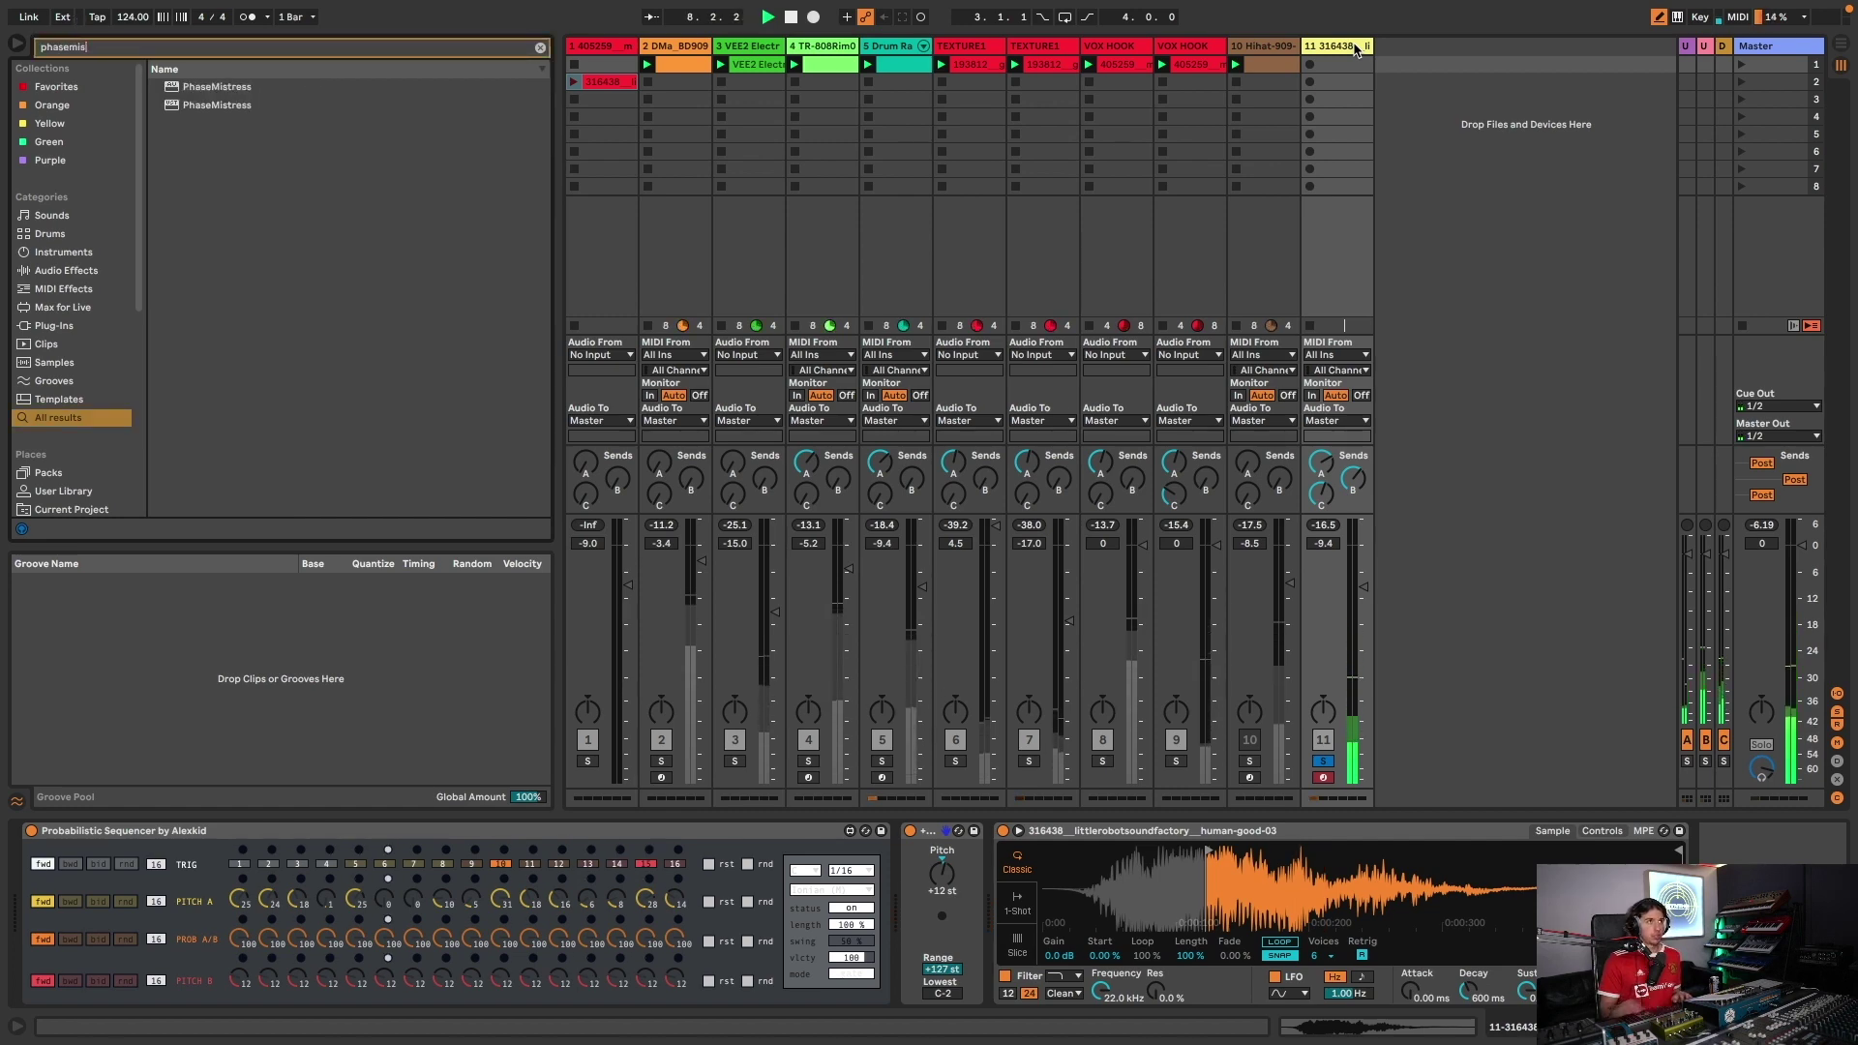
double_click(243, 104)
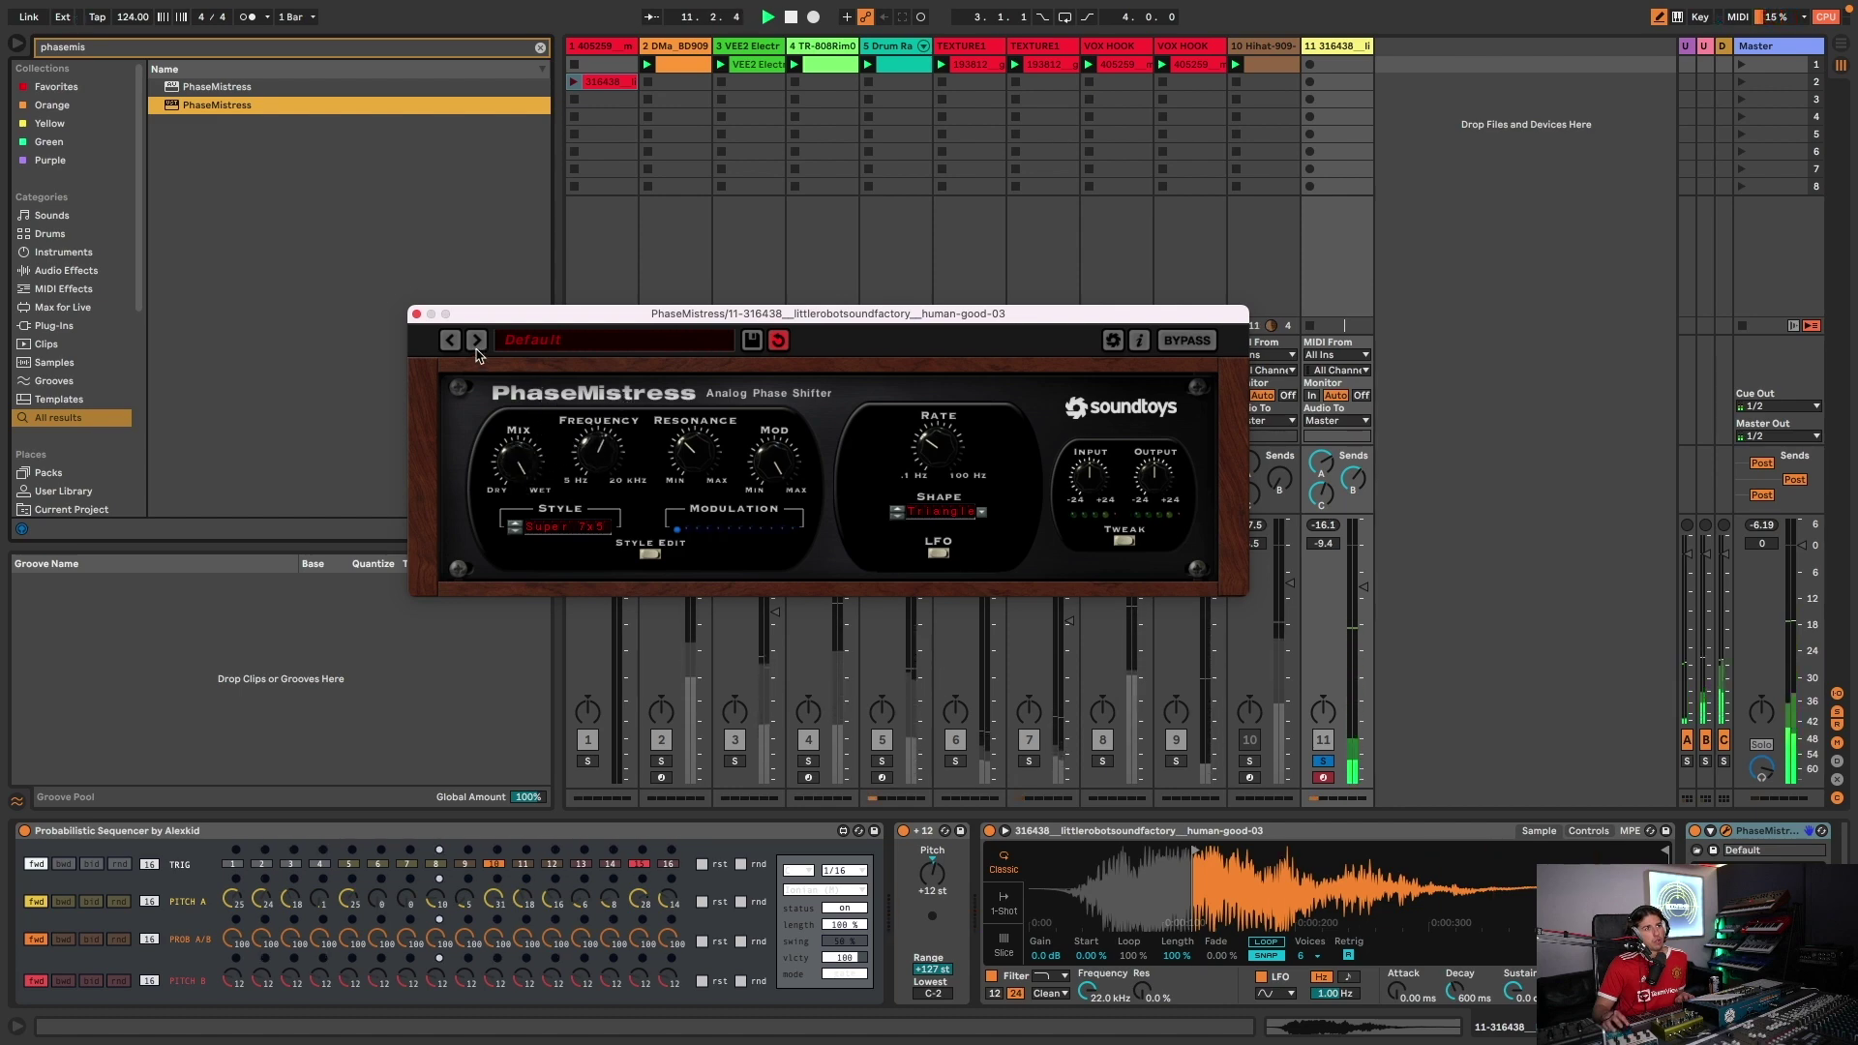
- Add FilterFreak1 after PhaseMistress on track 11 and load its 8 Step Rhythm preset from 02 Rhythmic
left_click(417, 315)
key("super+f")
type("filterfreak")
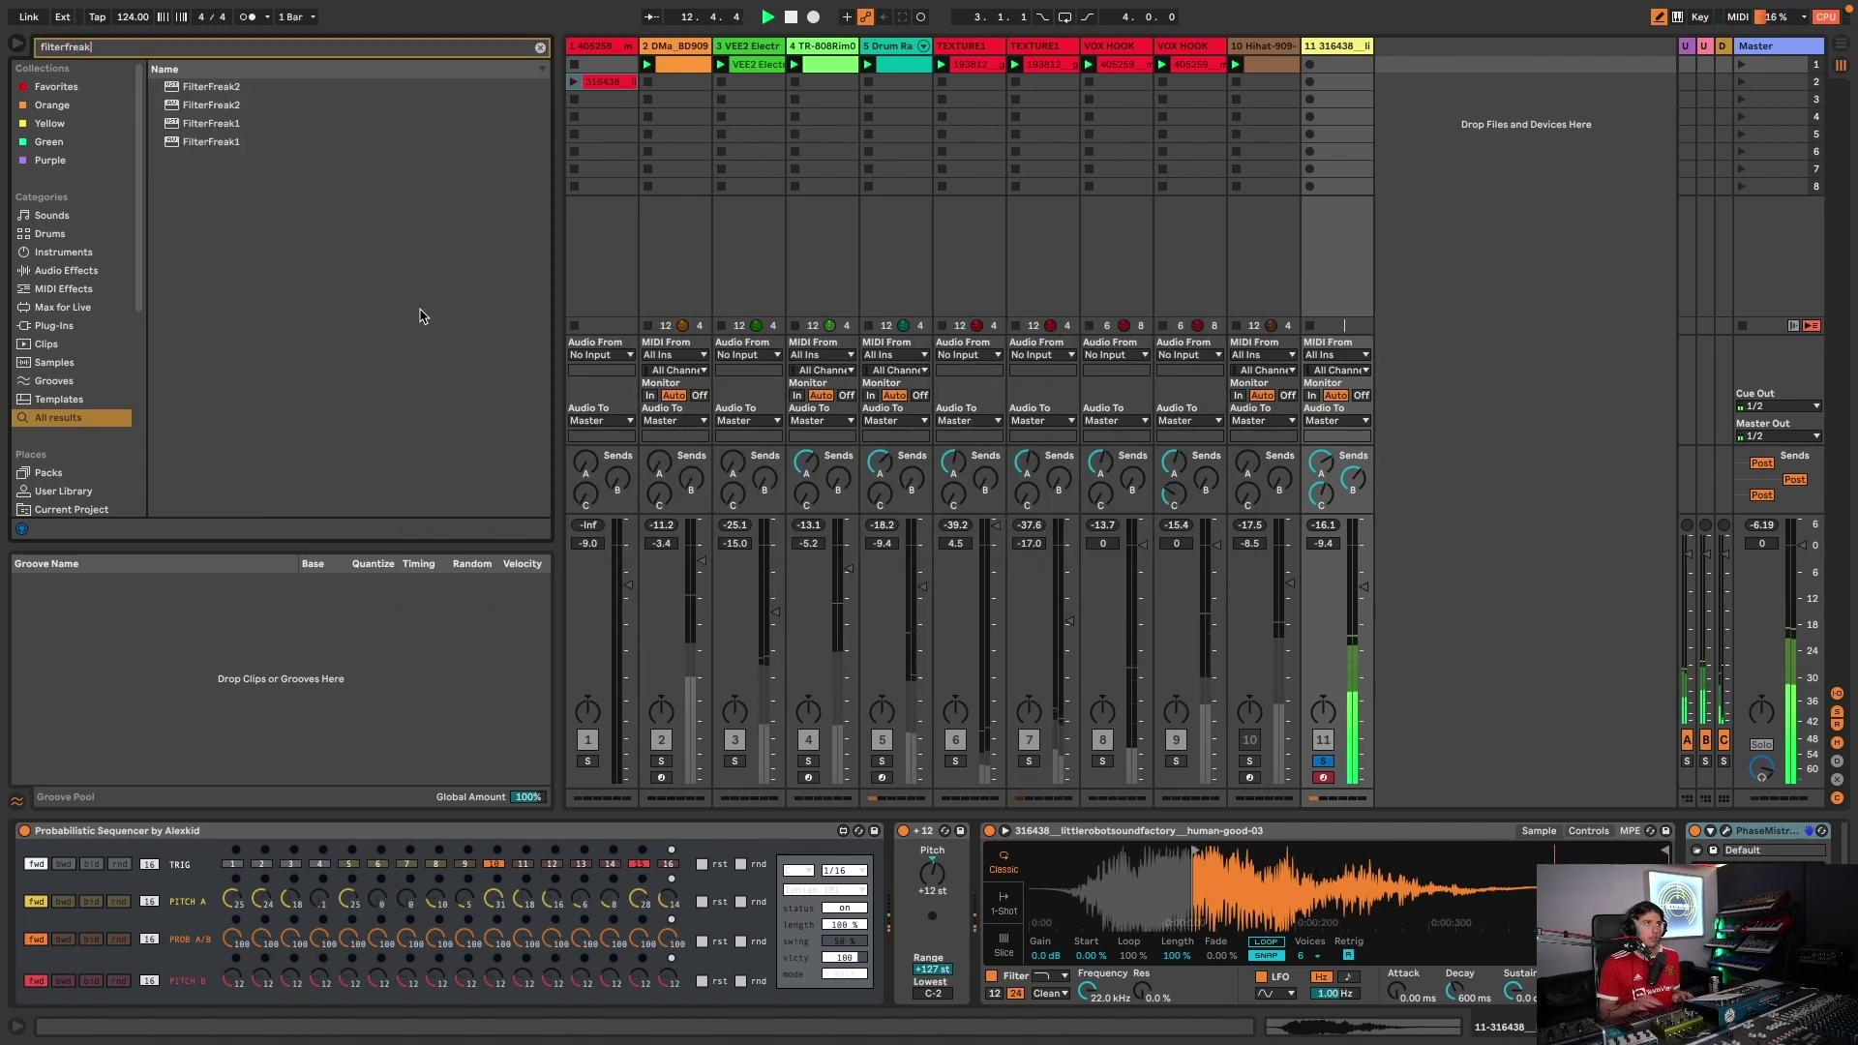
left_click(237, 124)
double_click(236, 123)
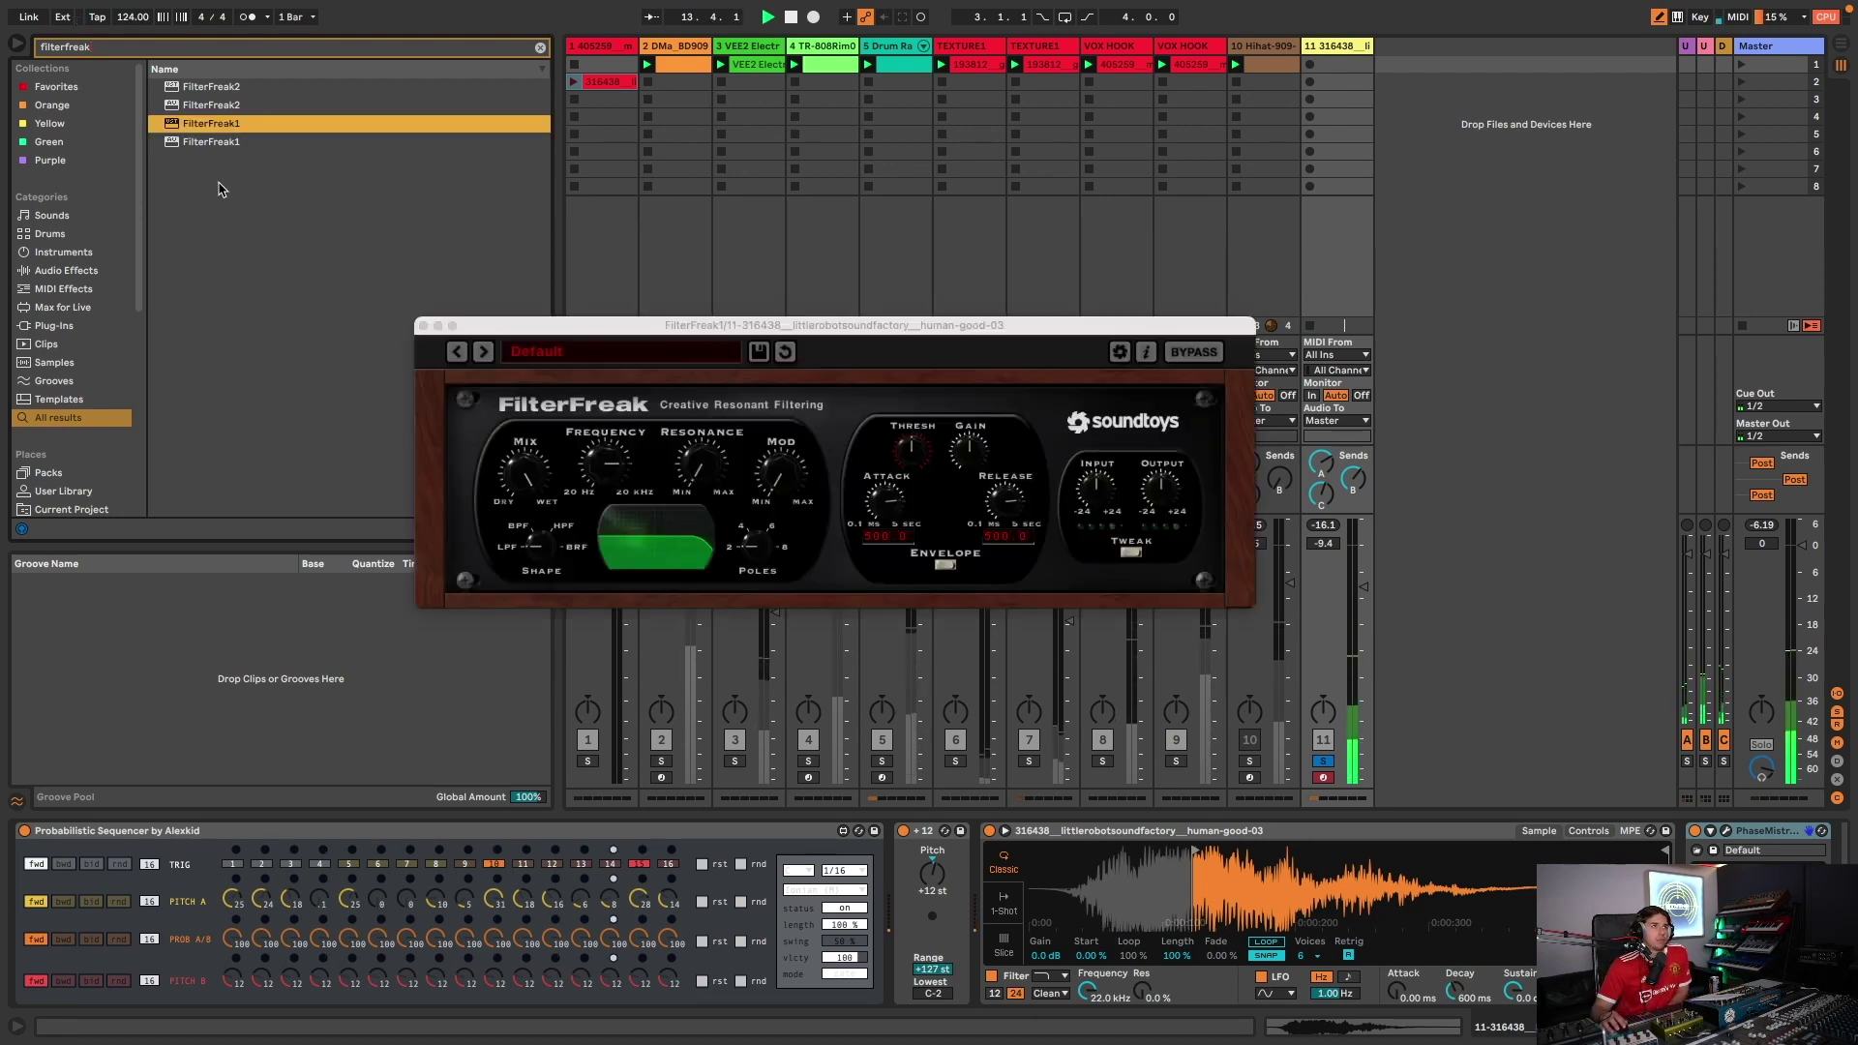
left_click(571, 352)
mouse_move(639, 370)
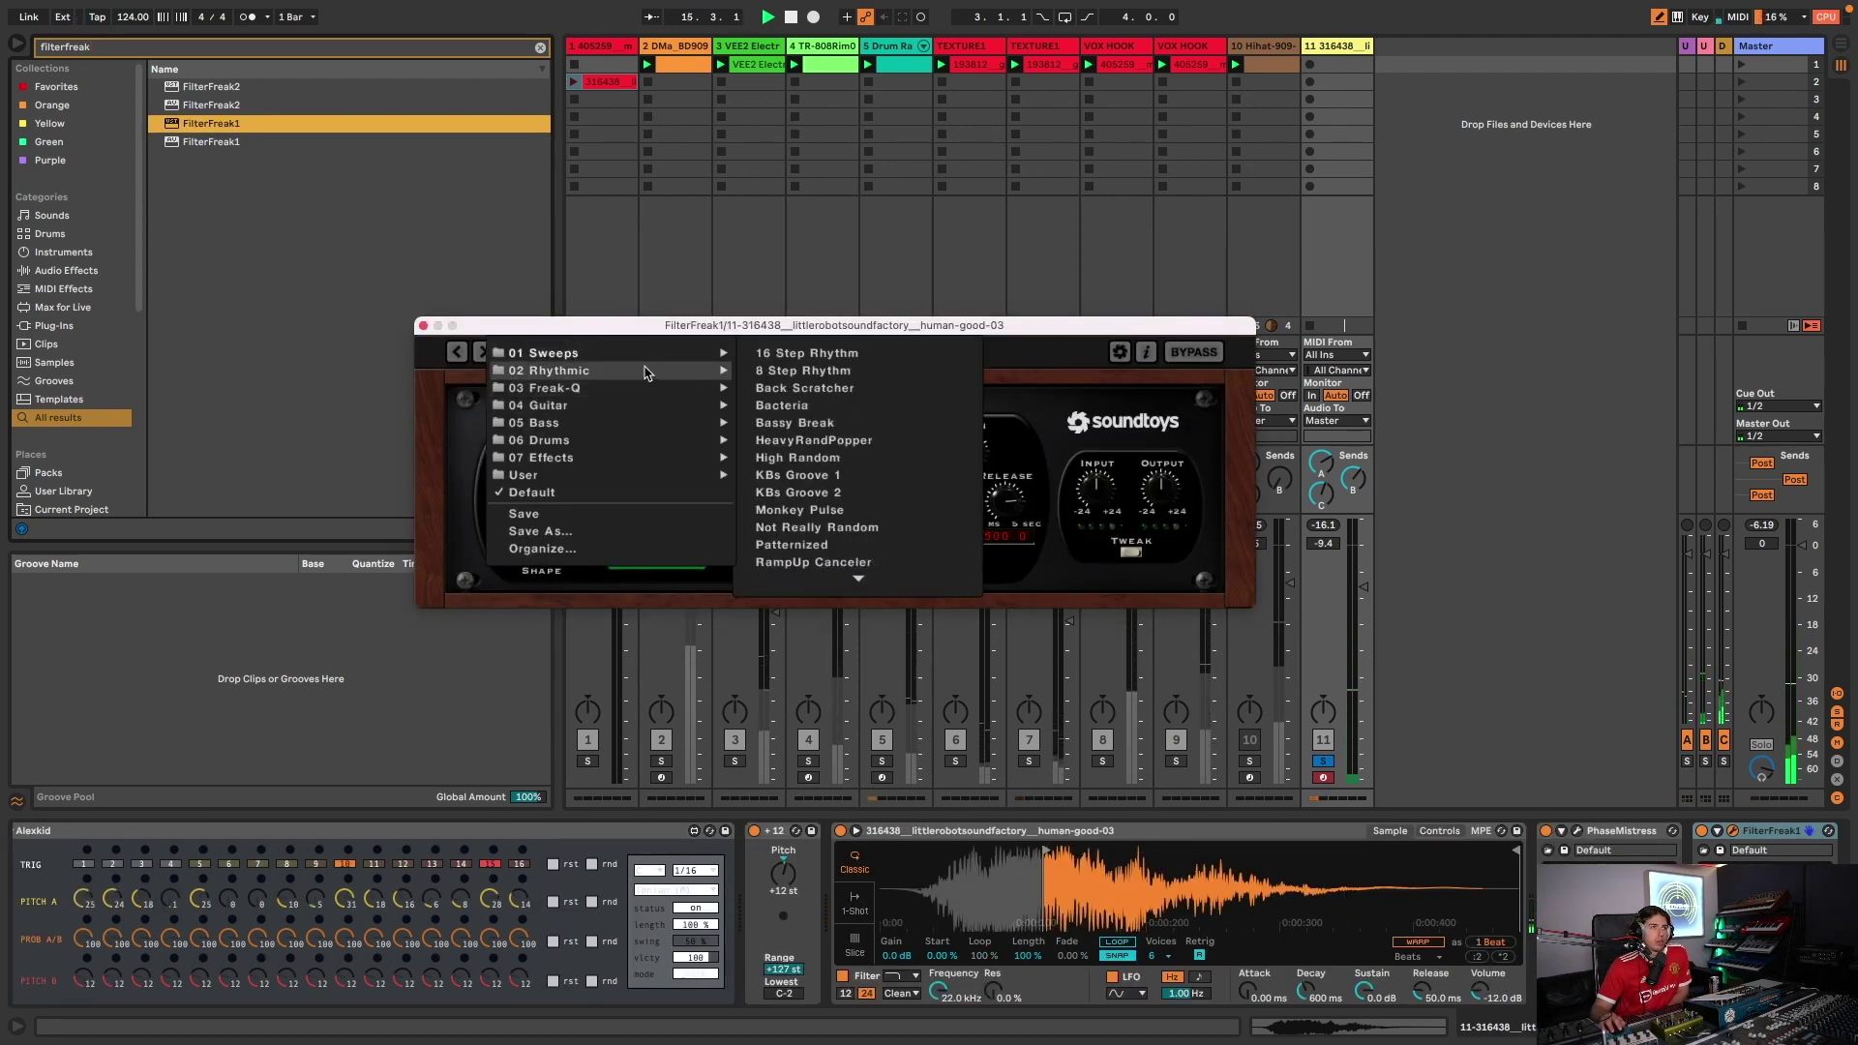
left_click(842, 376)
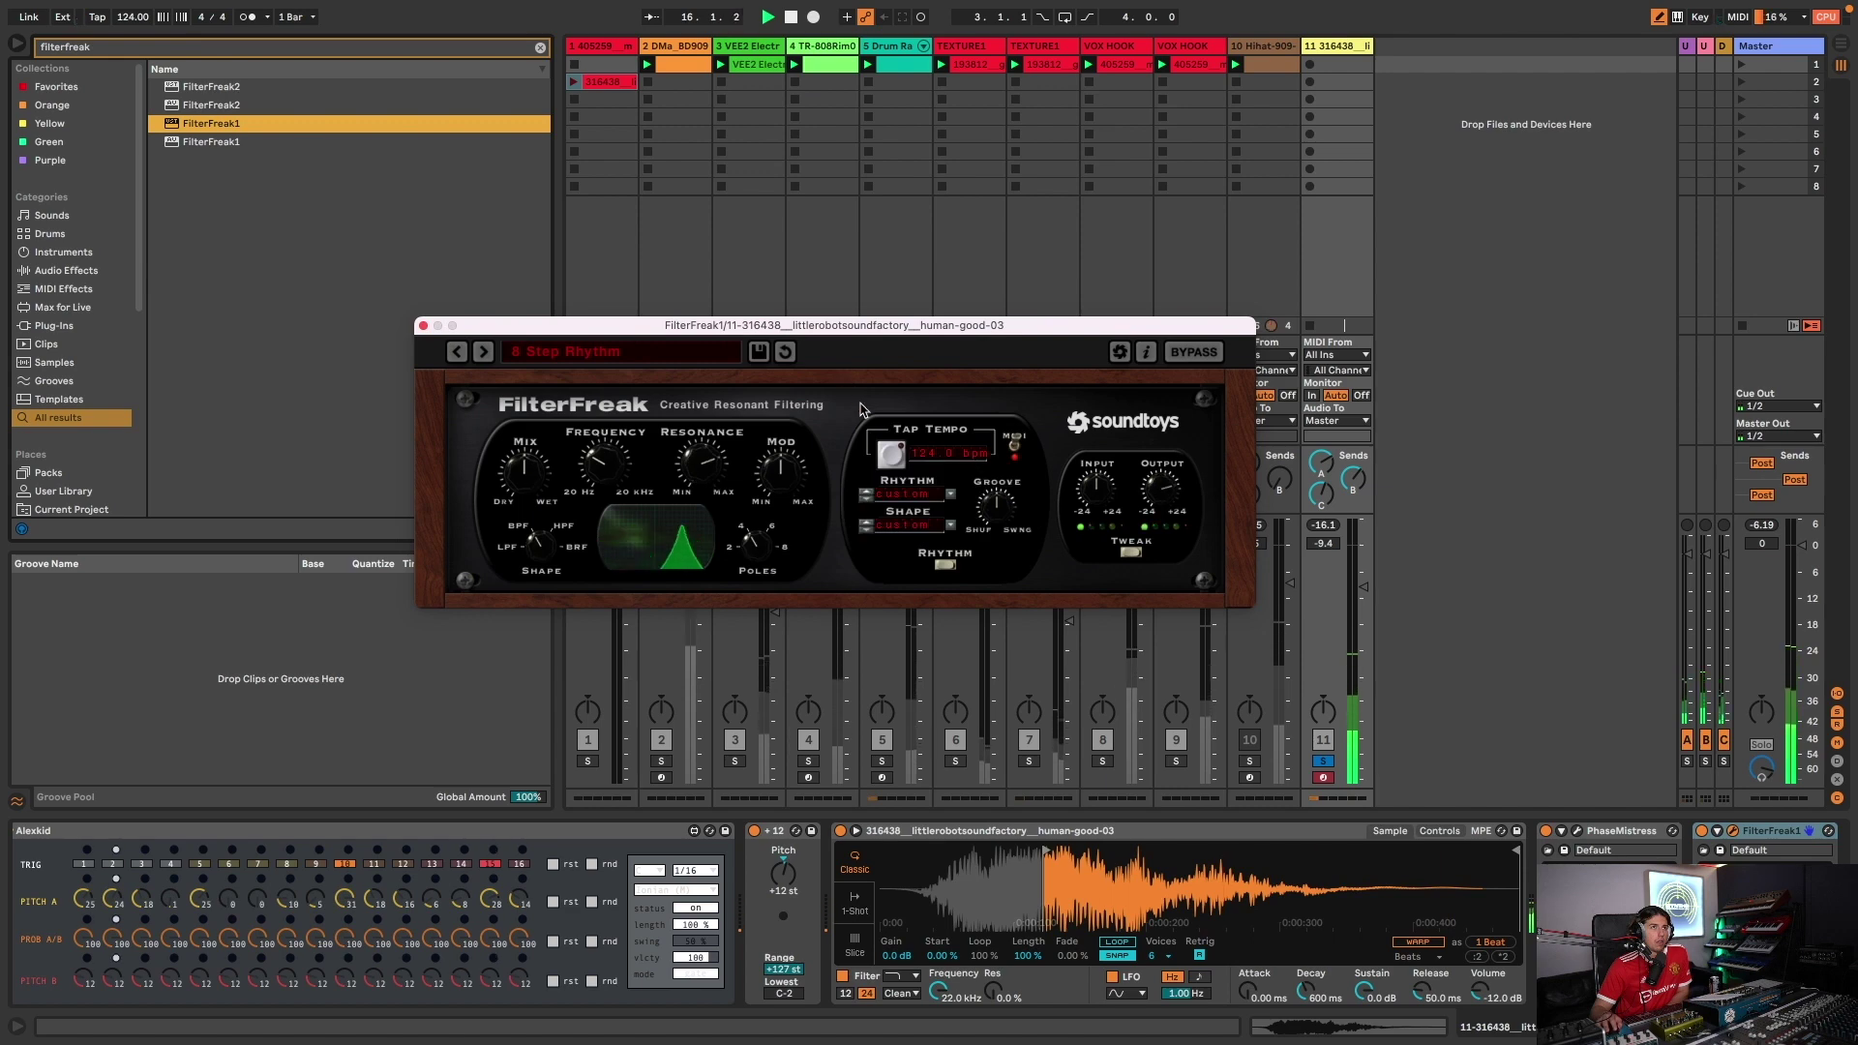
left_click(424, 325)
- Unsolo track 11, raise its volume to about -4.5 dB and mute VOX HOOK track 8
left_click(1323, 761)
left_click_drag(1363, 585, 1364, 579)
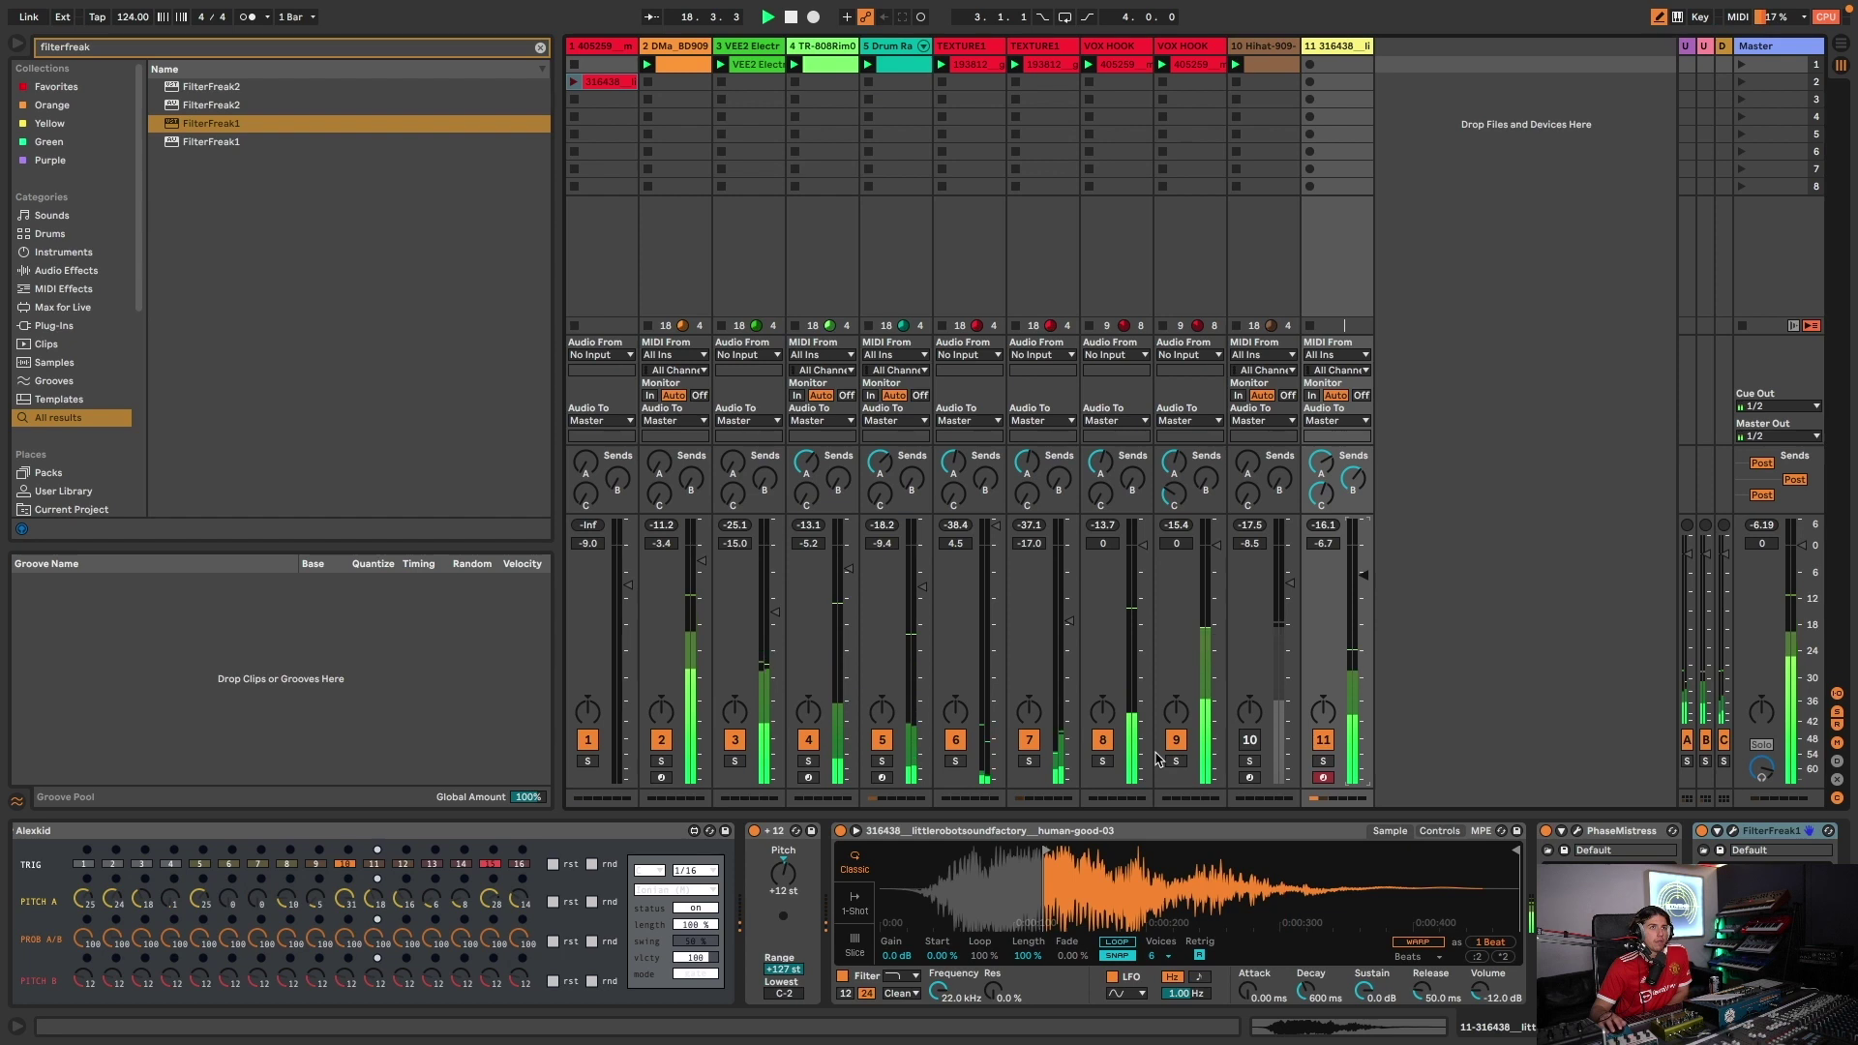
left_click(1103, 740)
left_click_drag(1364, 572, 1363, 568)
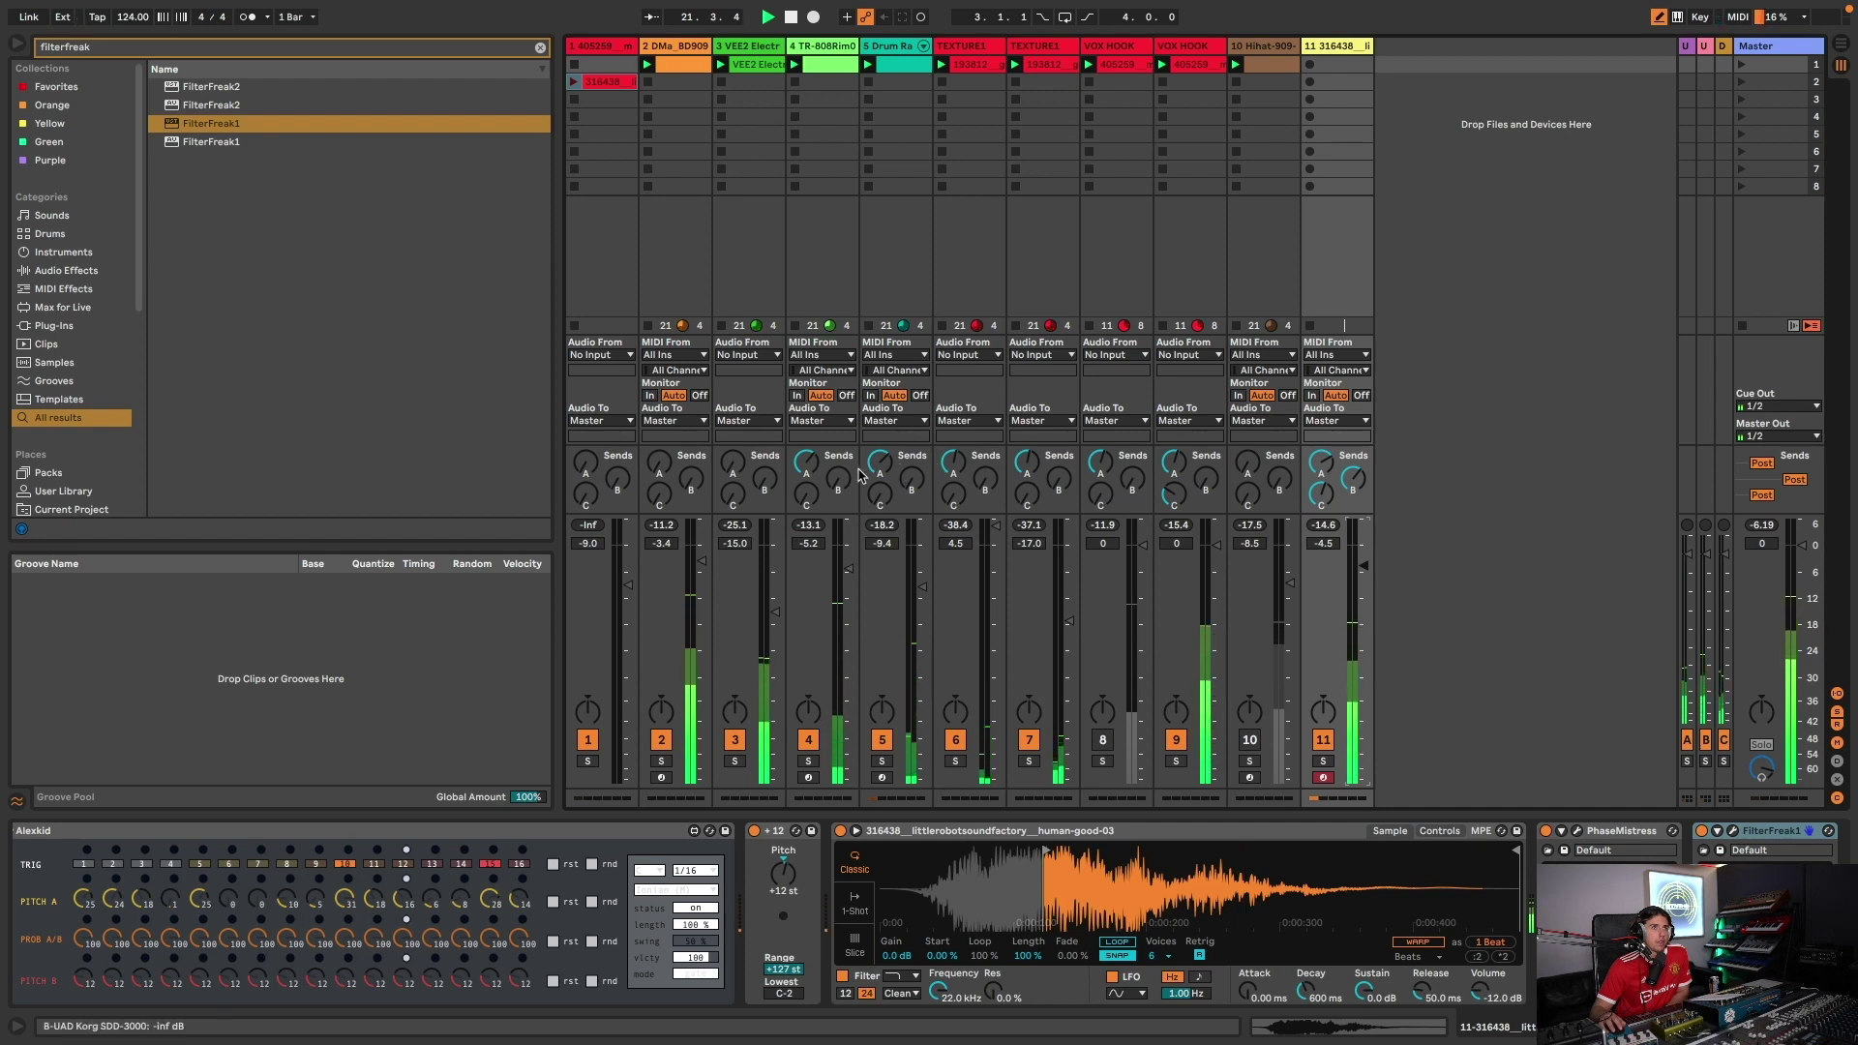
- Raise send A on track 3 and reduce track 11's Delay send to -23 dB
left_click_drag(733, 464, 732, 493)
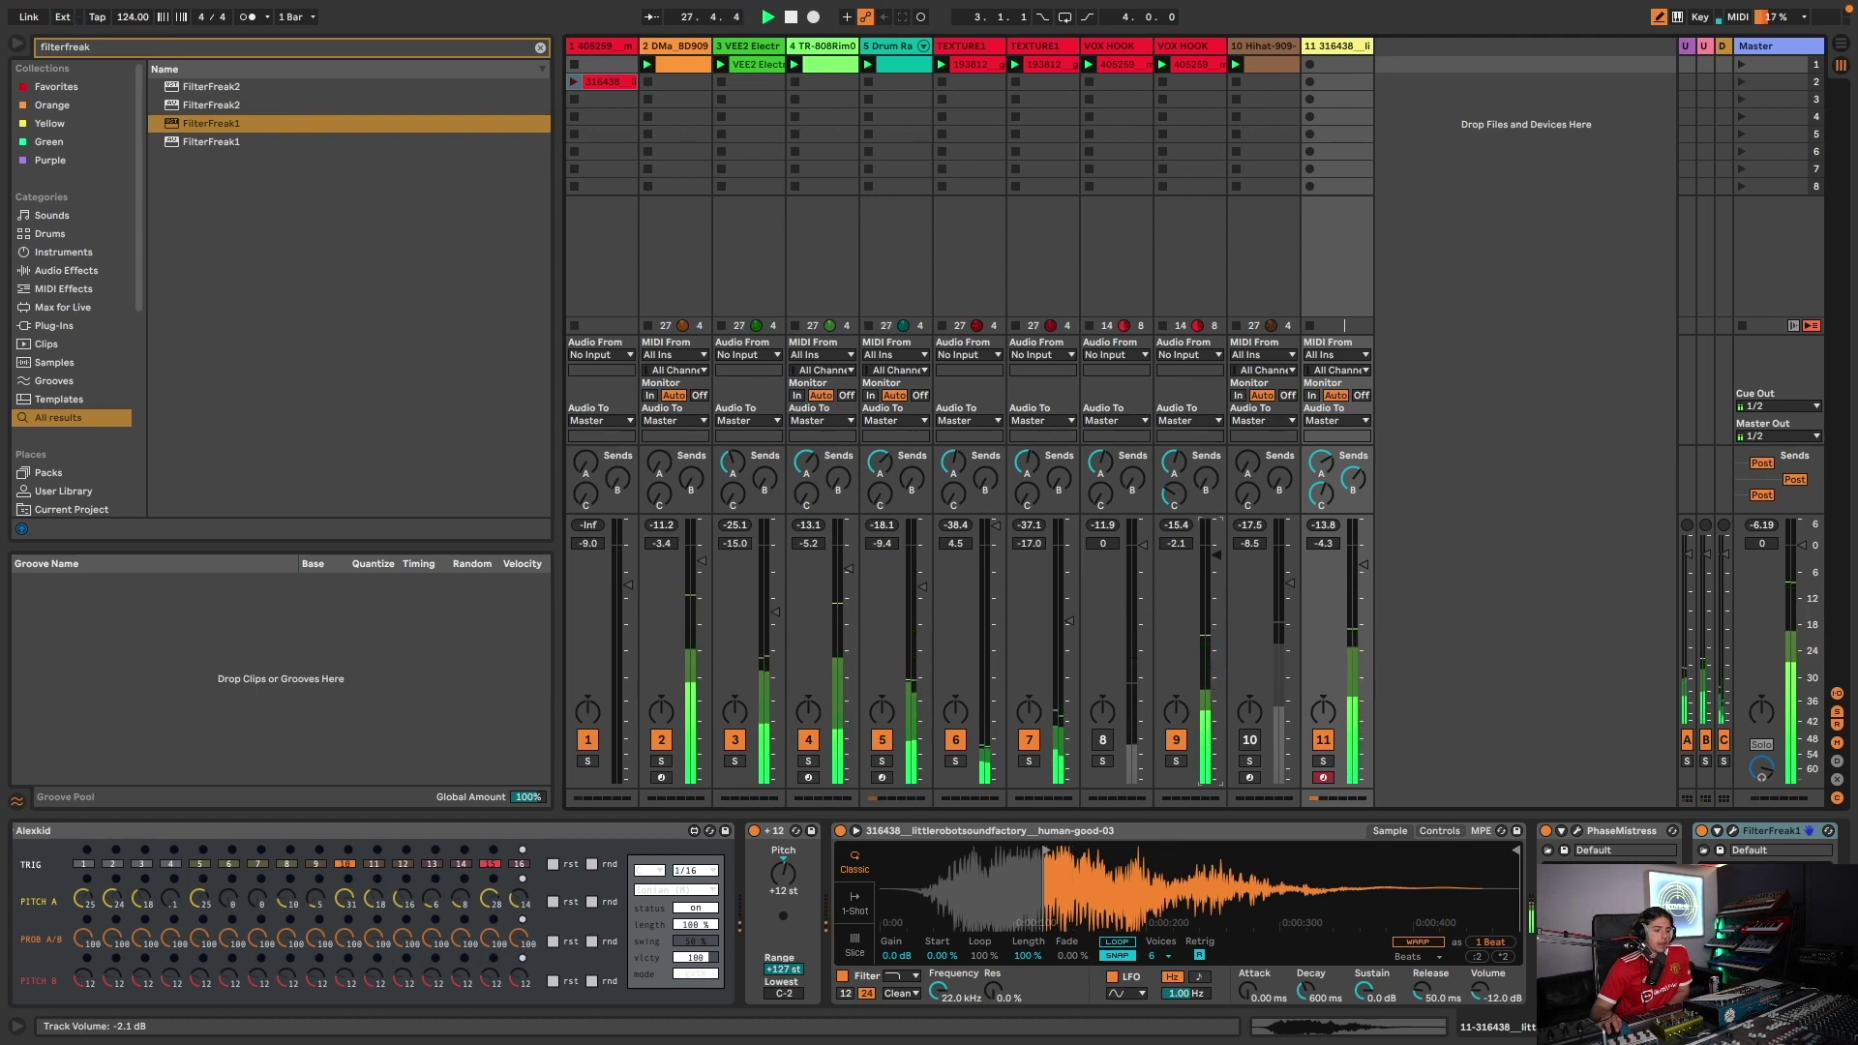
left_click(1328, 496)
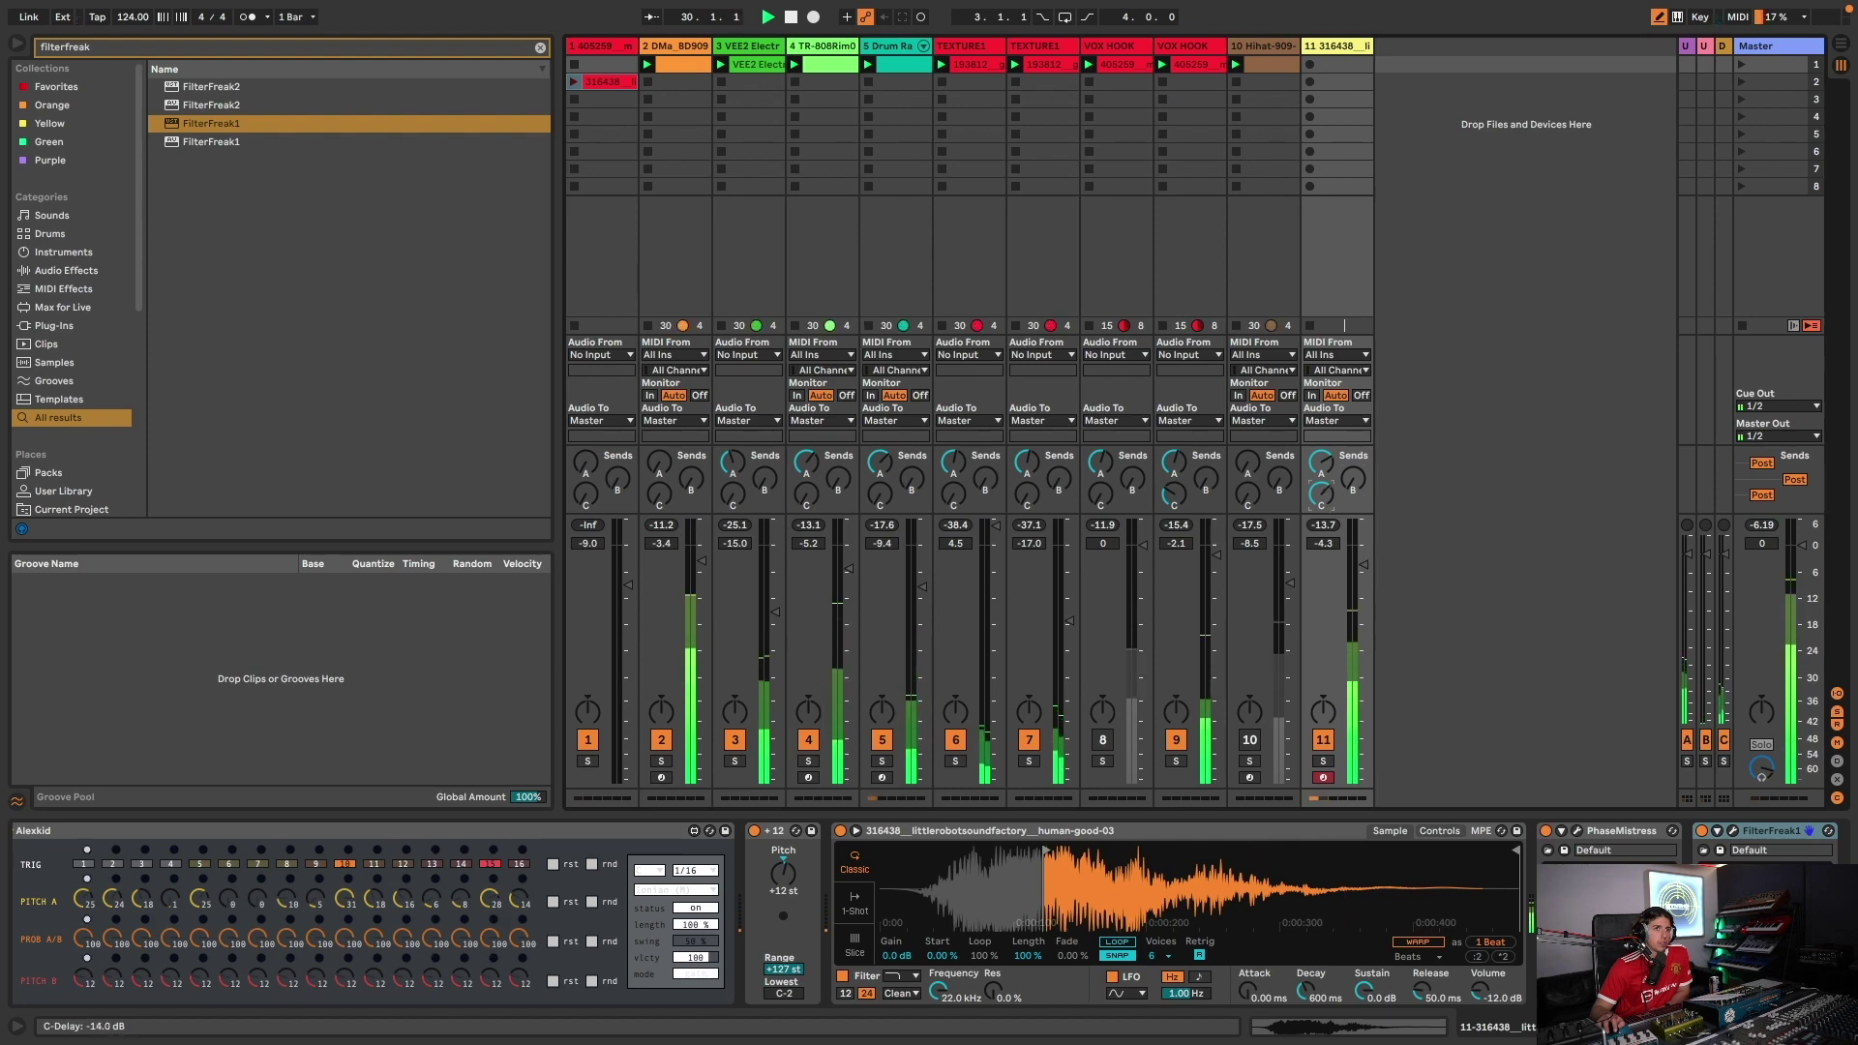
left_click_drag(1327, 498, 1327, 537)
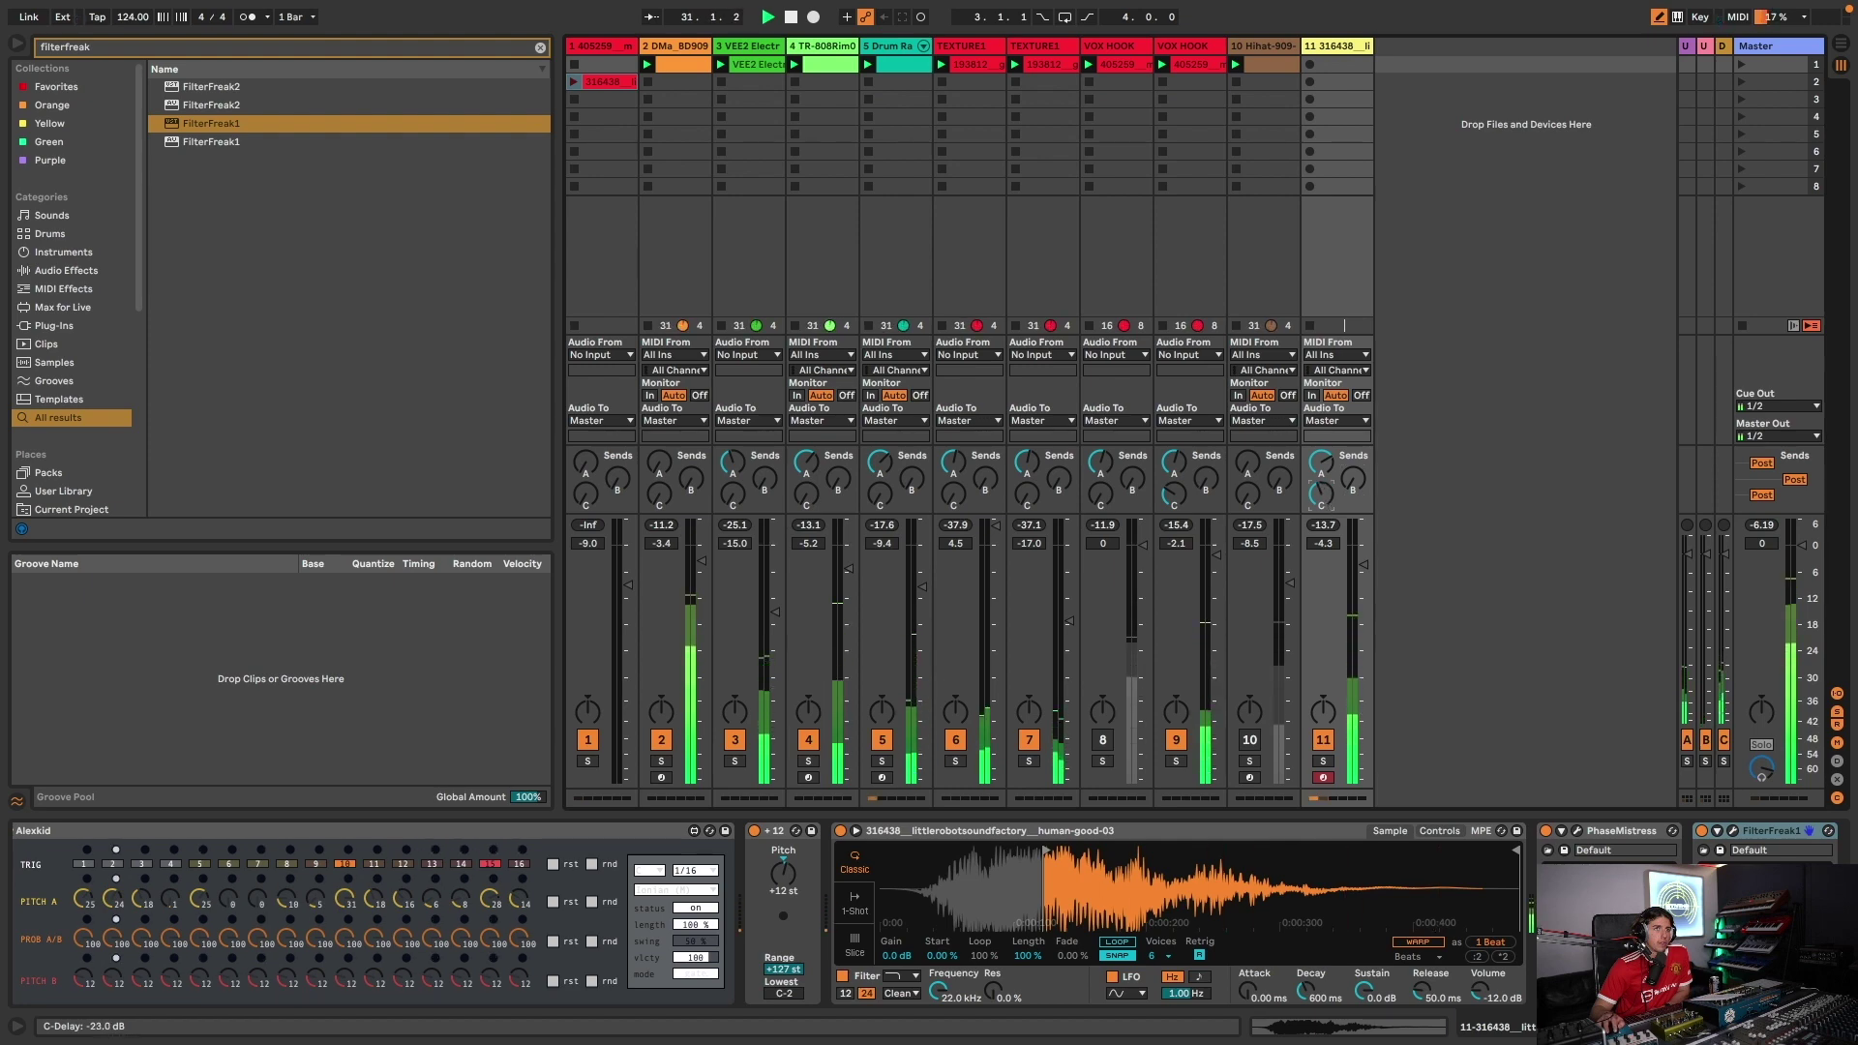
- Hide the browser, unmute hi-hat track 10 with its volume at -8.3 dB, and stop playback
left_click(17, 43)
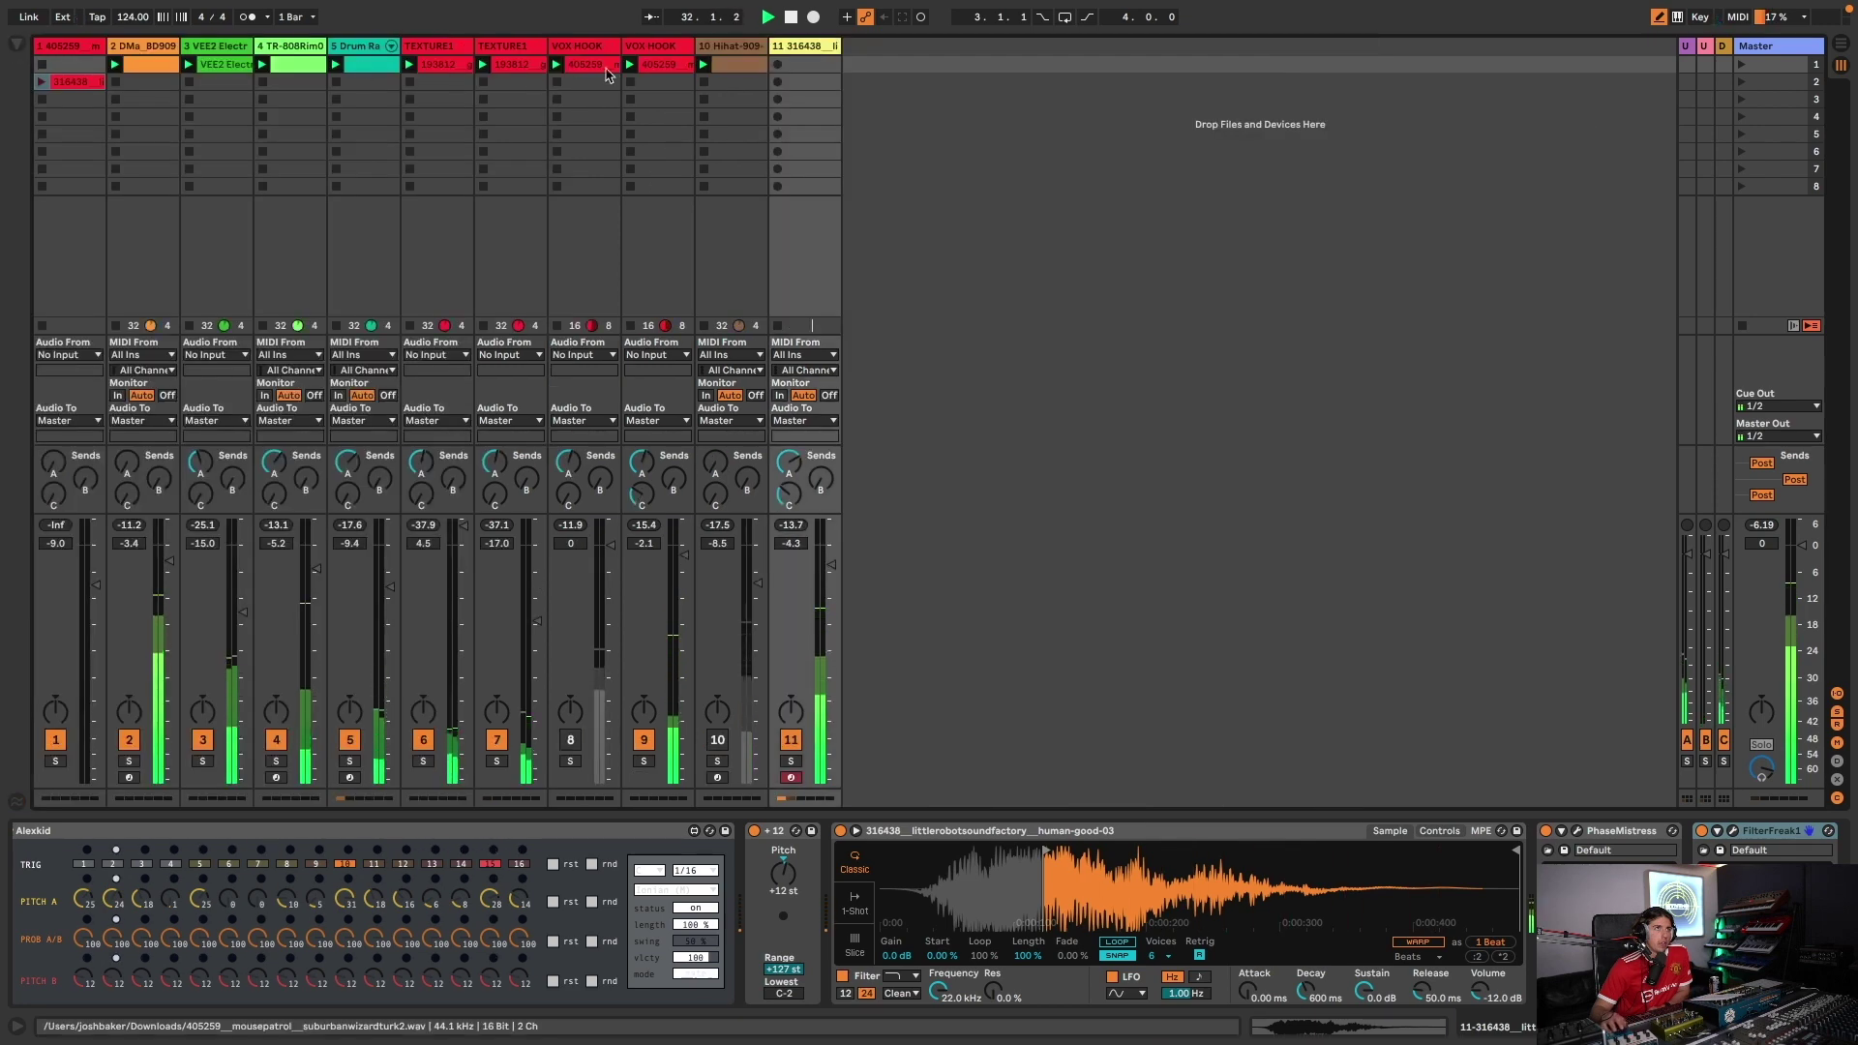
left_click(715, 737)
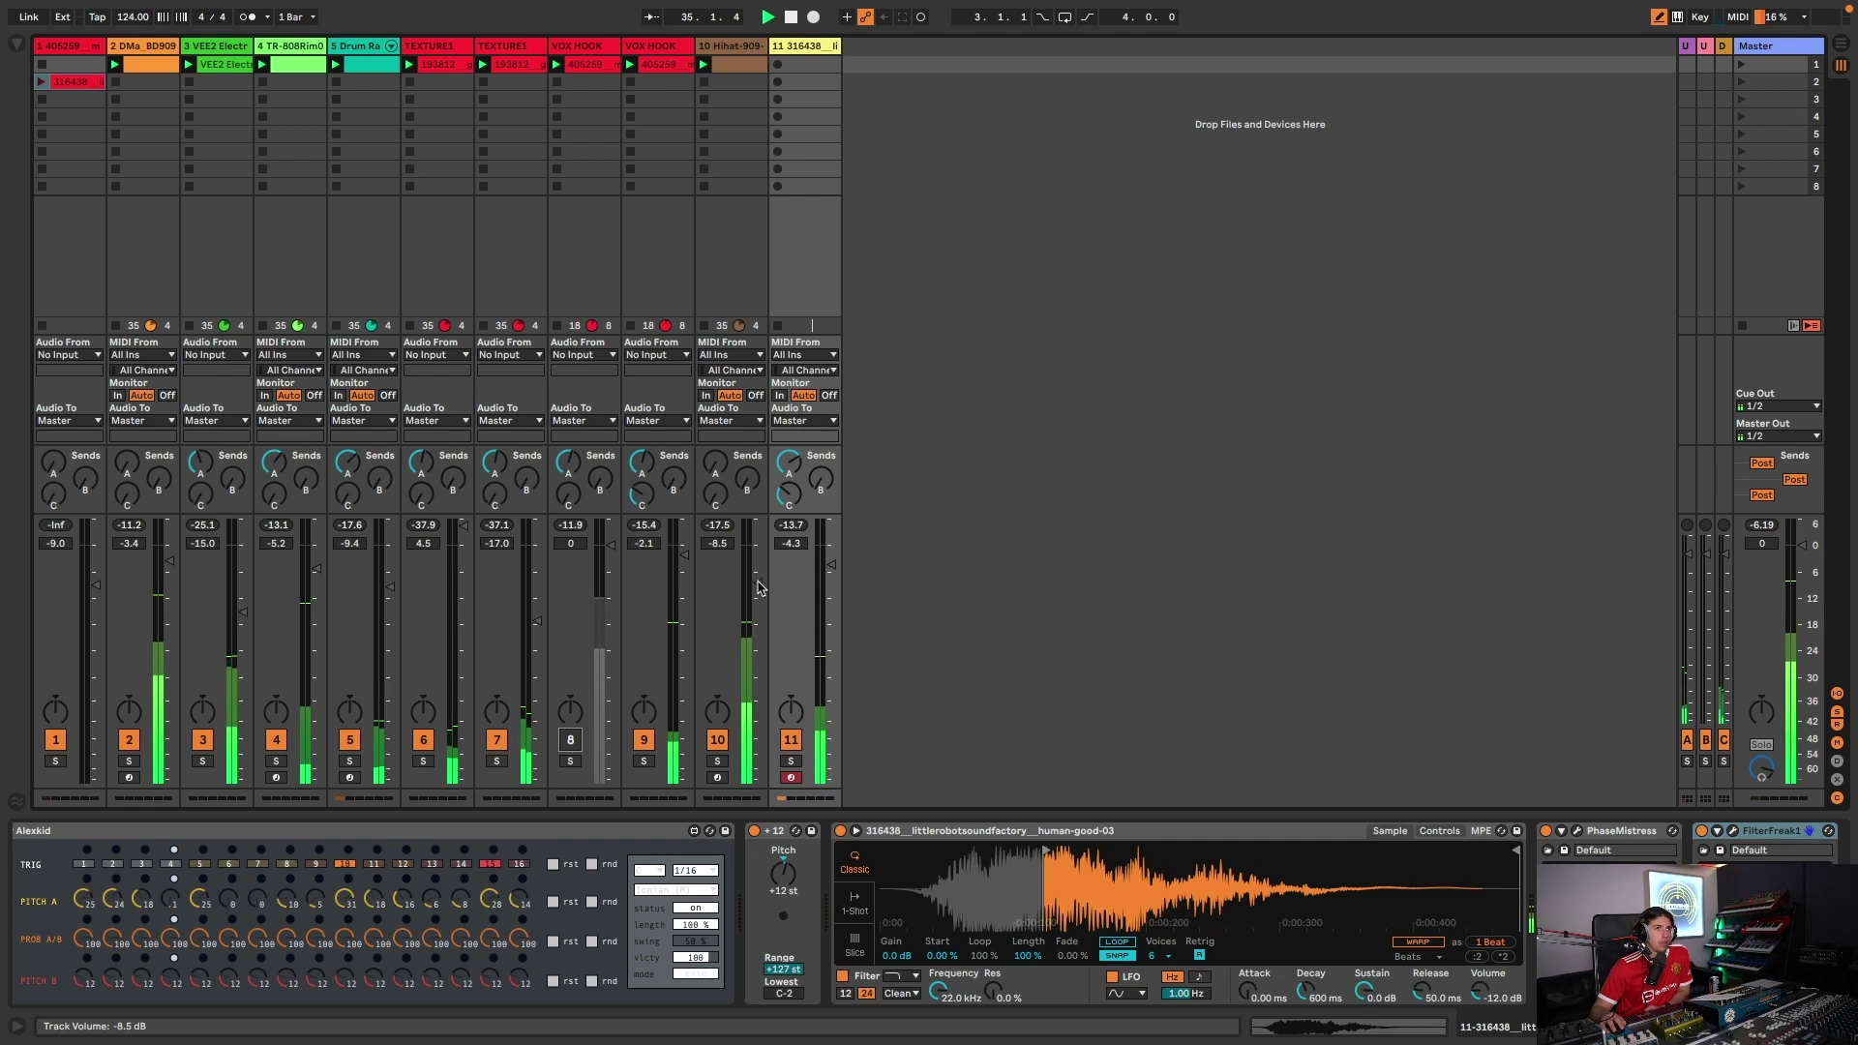
left_click_drag(758, 582, 758, 580)
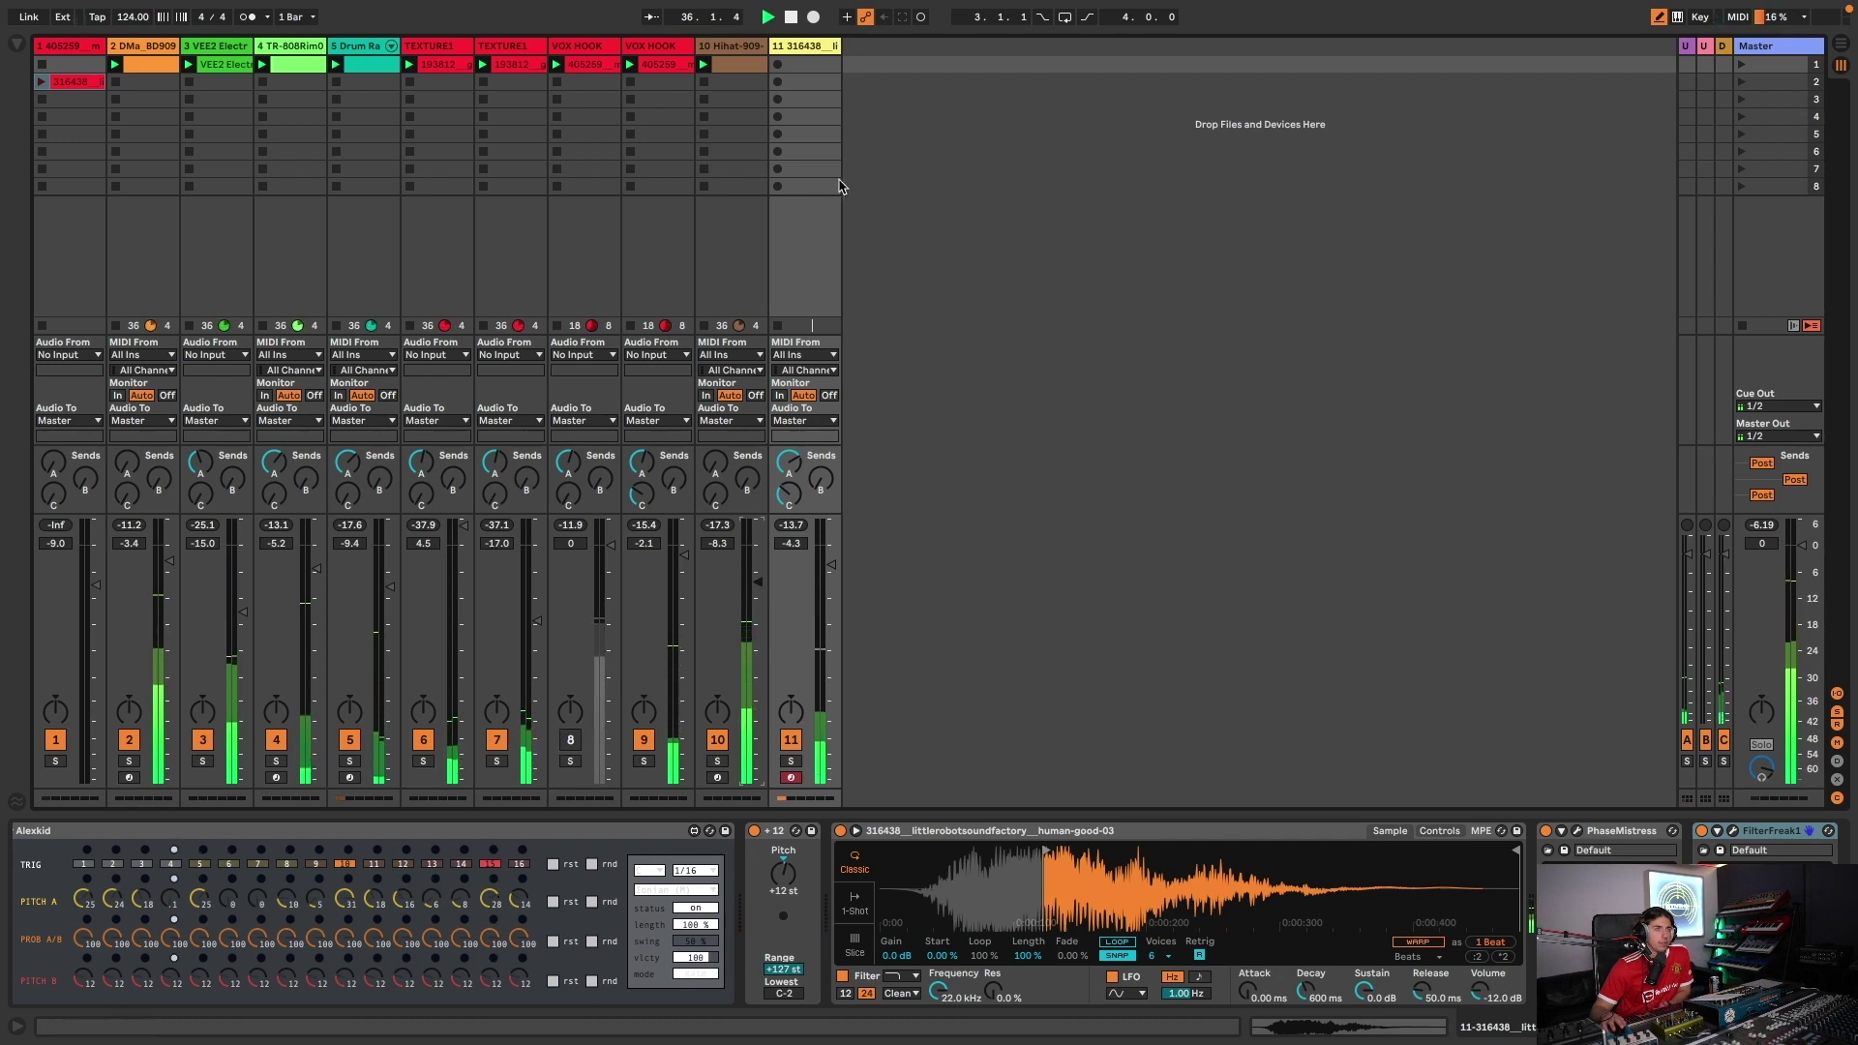
left_click(813, 45)
key("space")
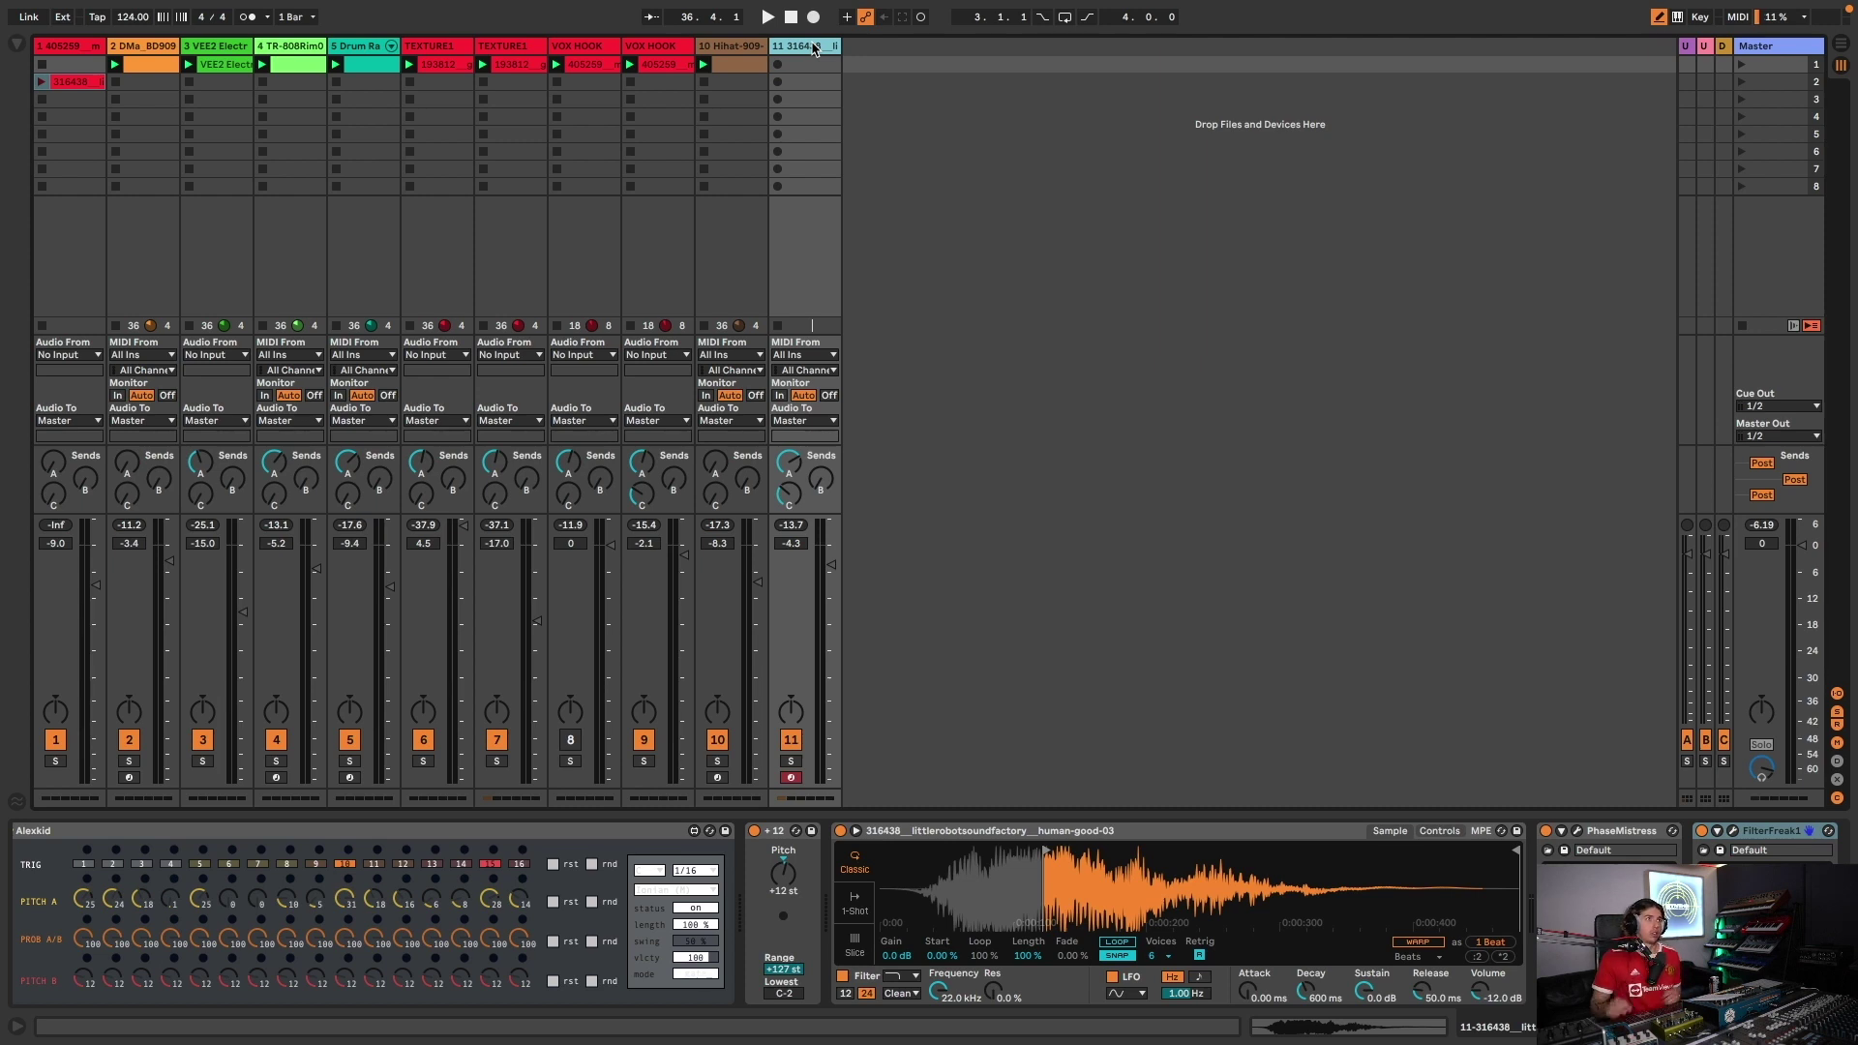
- Select both TEXTURE1 tracks, VOX HOOK track 9 and track 11, mute them together and play the groove
left_click(464, 75)
left_click(515, 46)
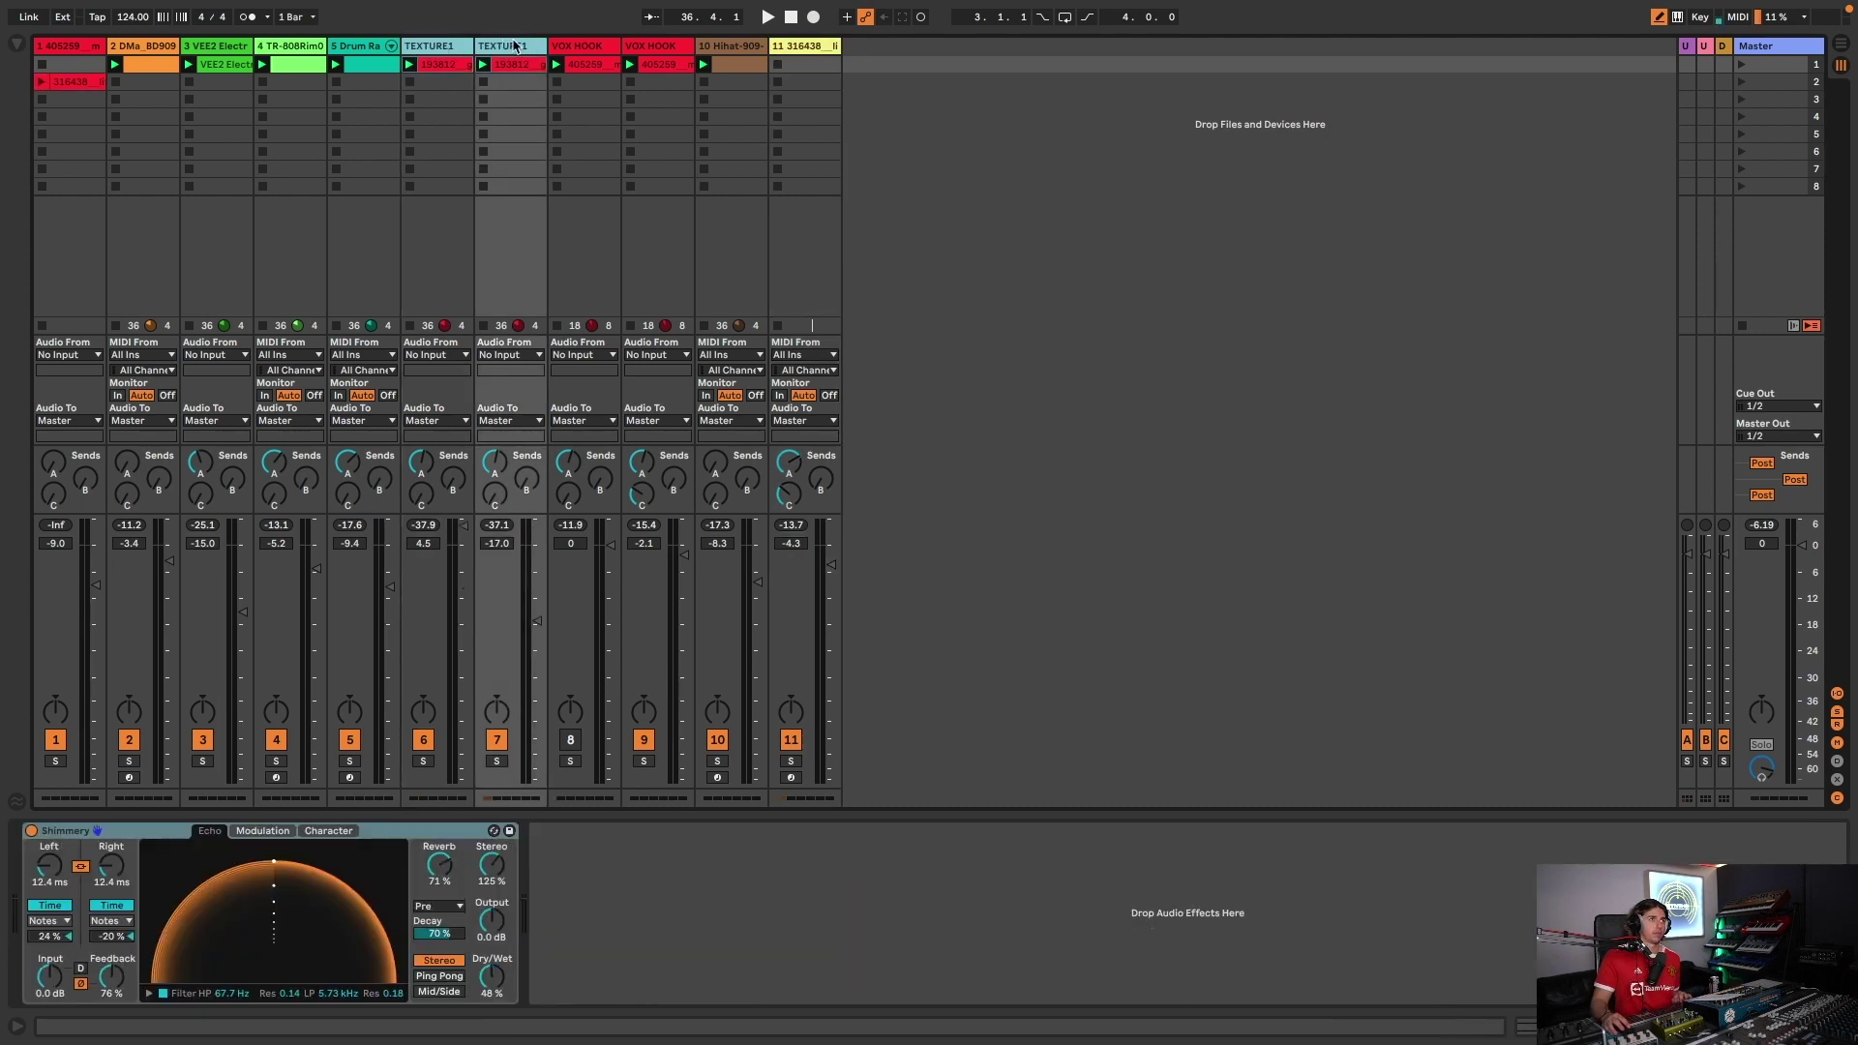
left_click(678, 46)
left_click(819, 48)
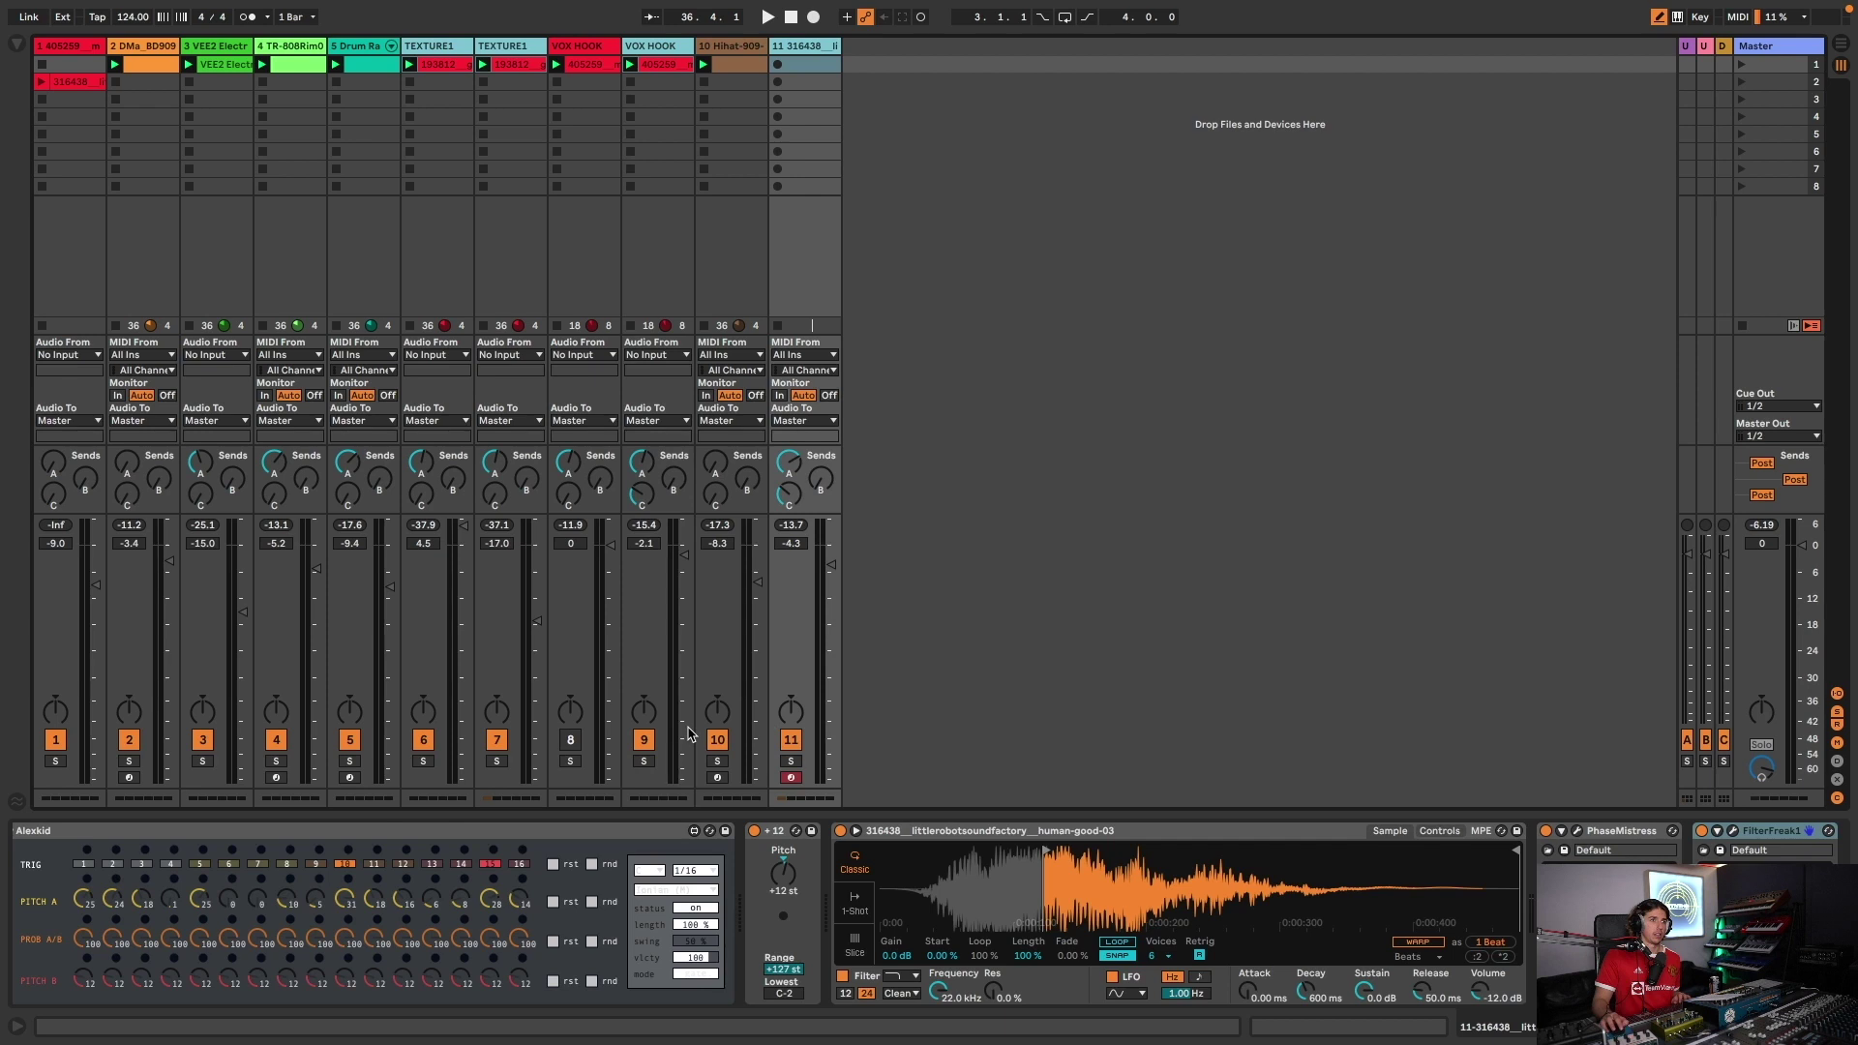
left_click(790, 741)
key("space")
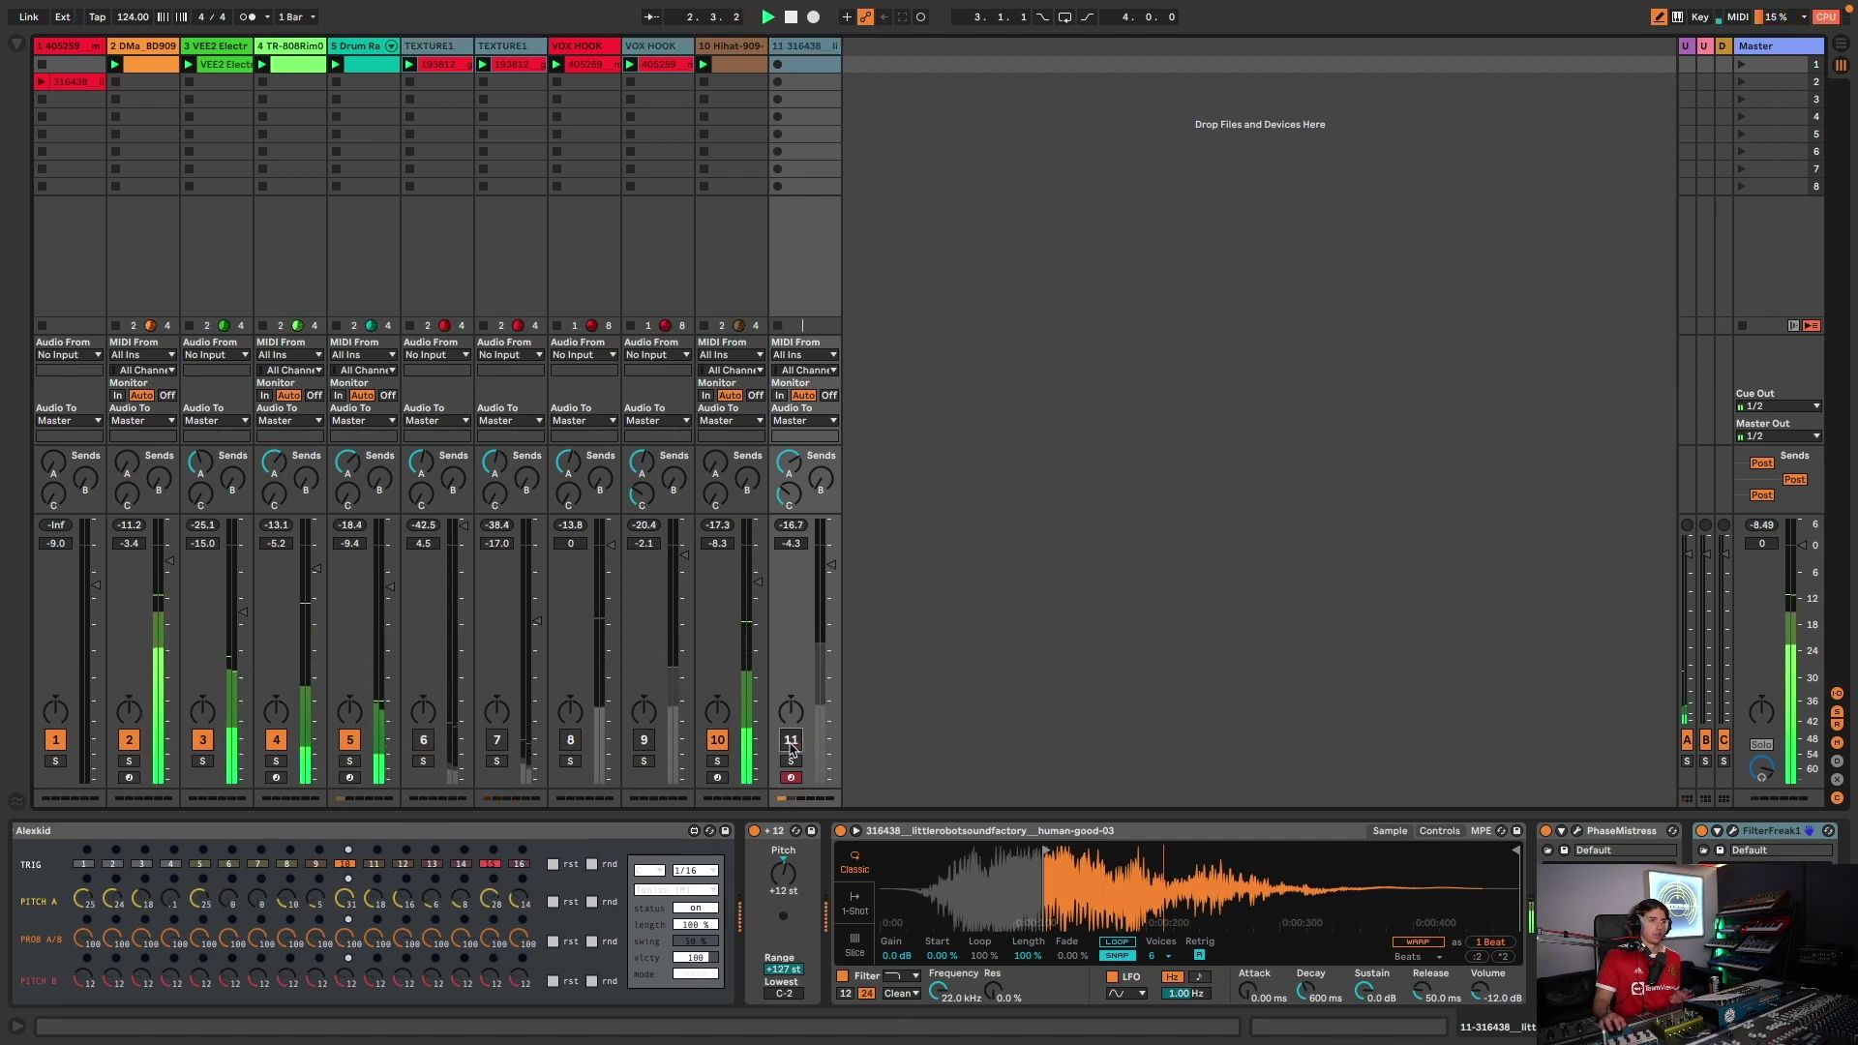
- Compare the groove with the selected vocal tracks unmuted, mute them again and stop playback
left_click(791, 741)
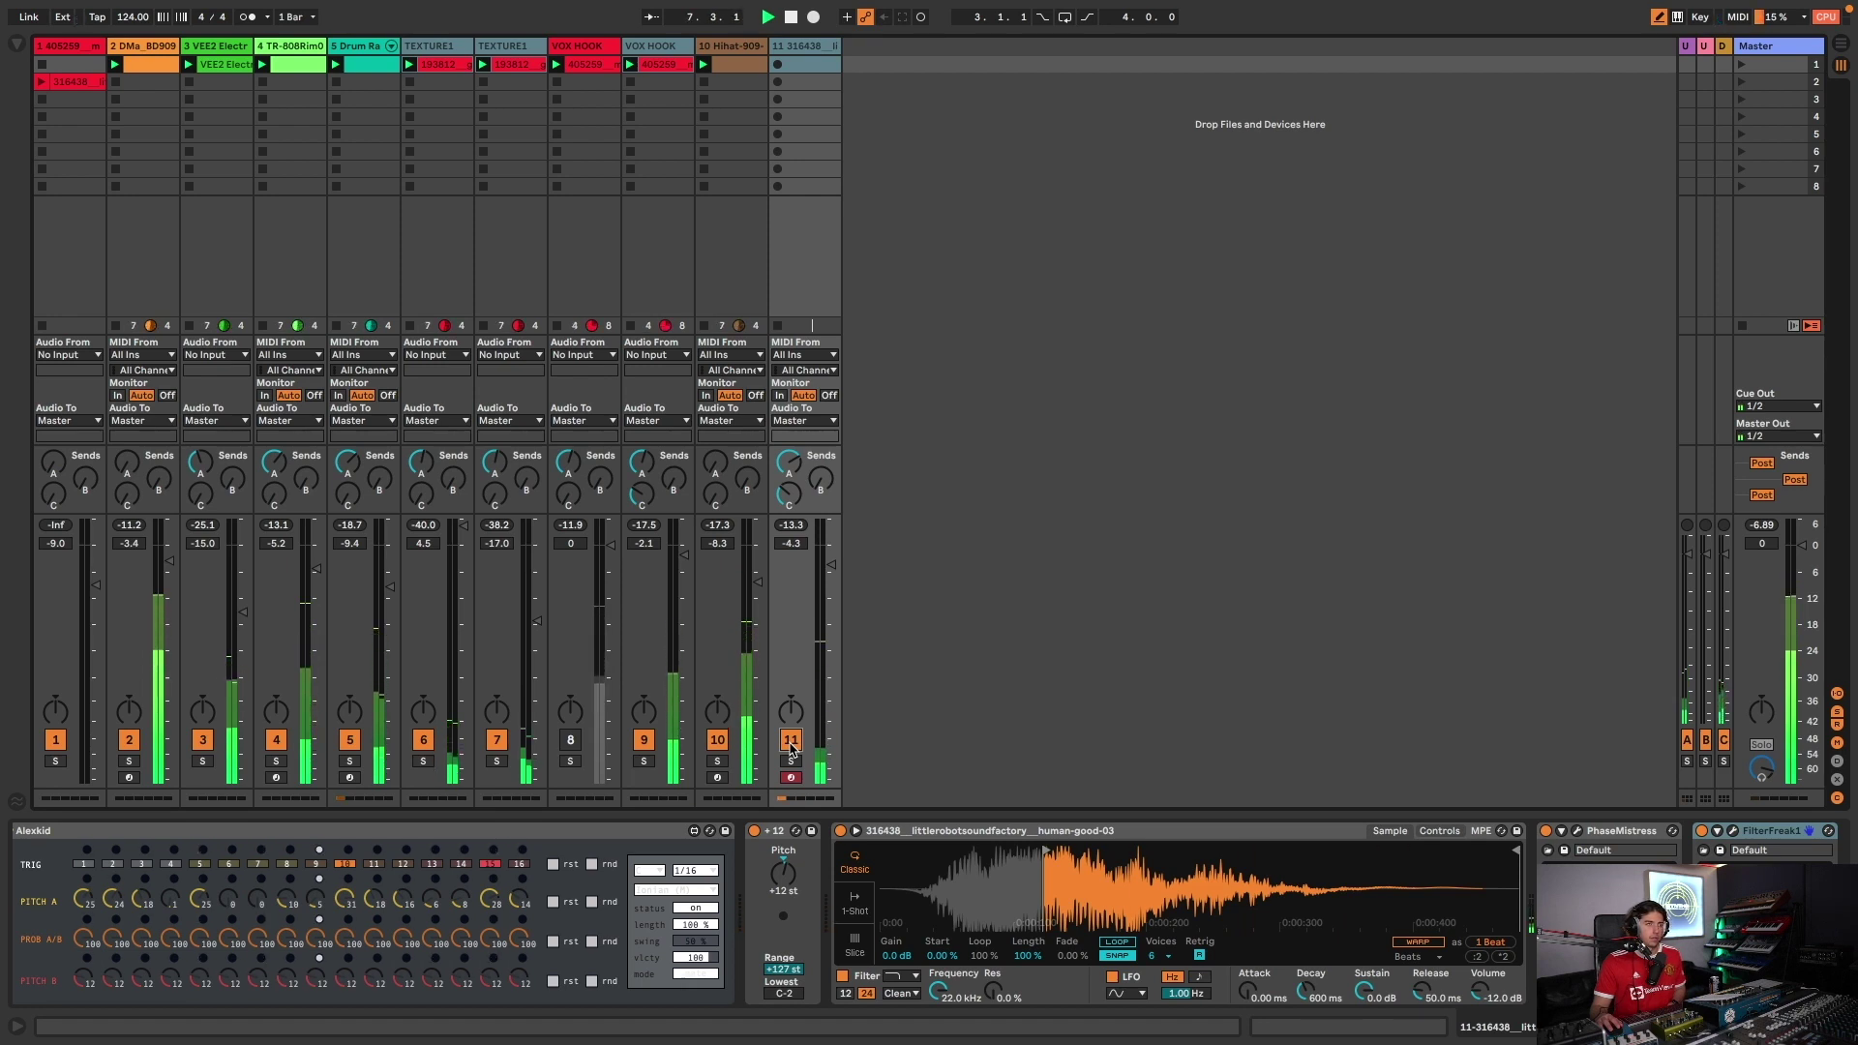
left_click(792, 739)
key("space")
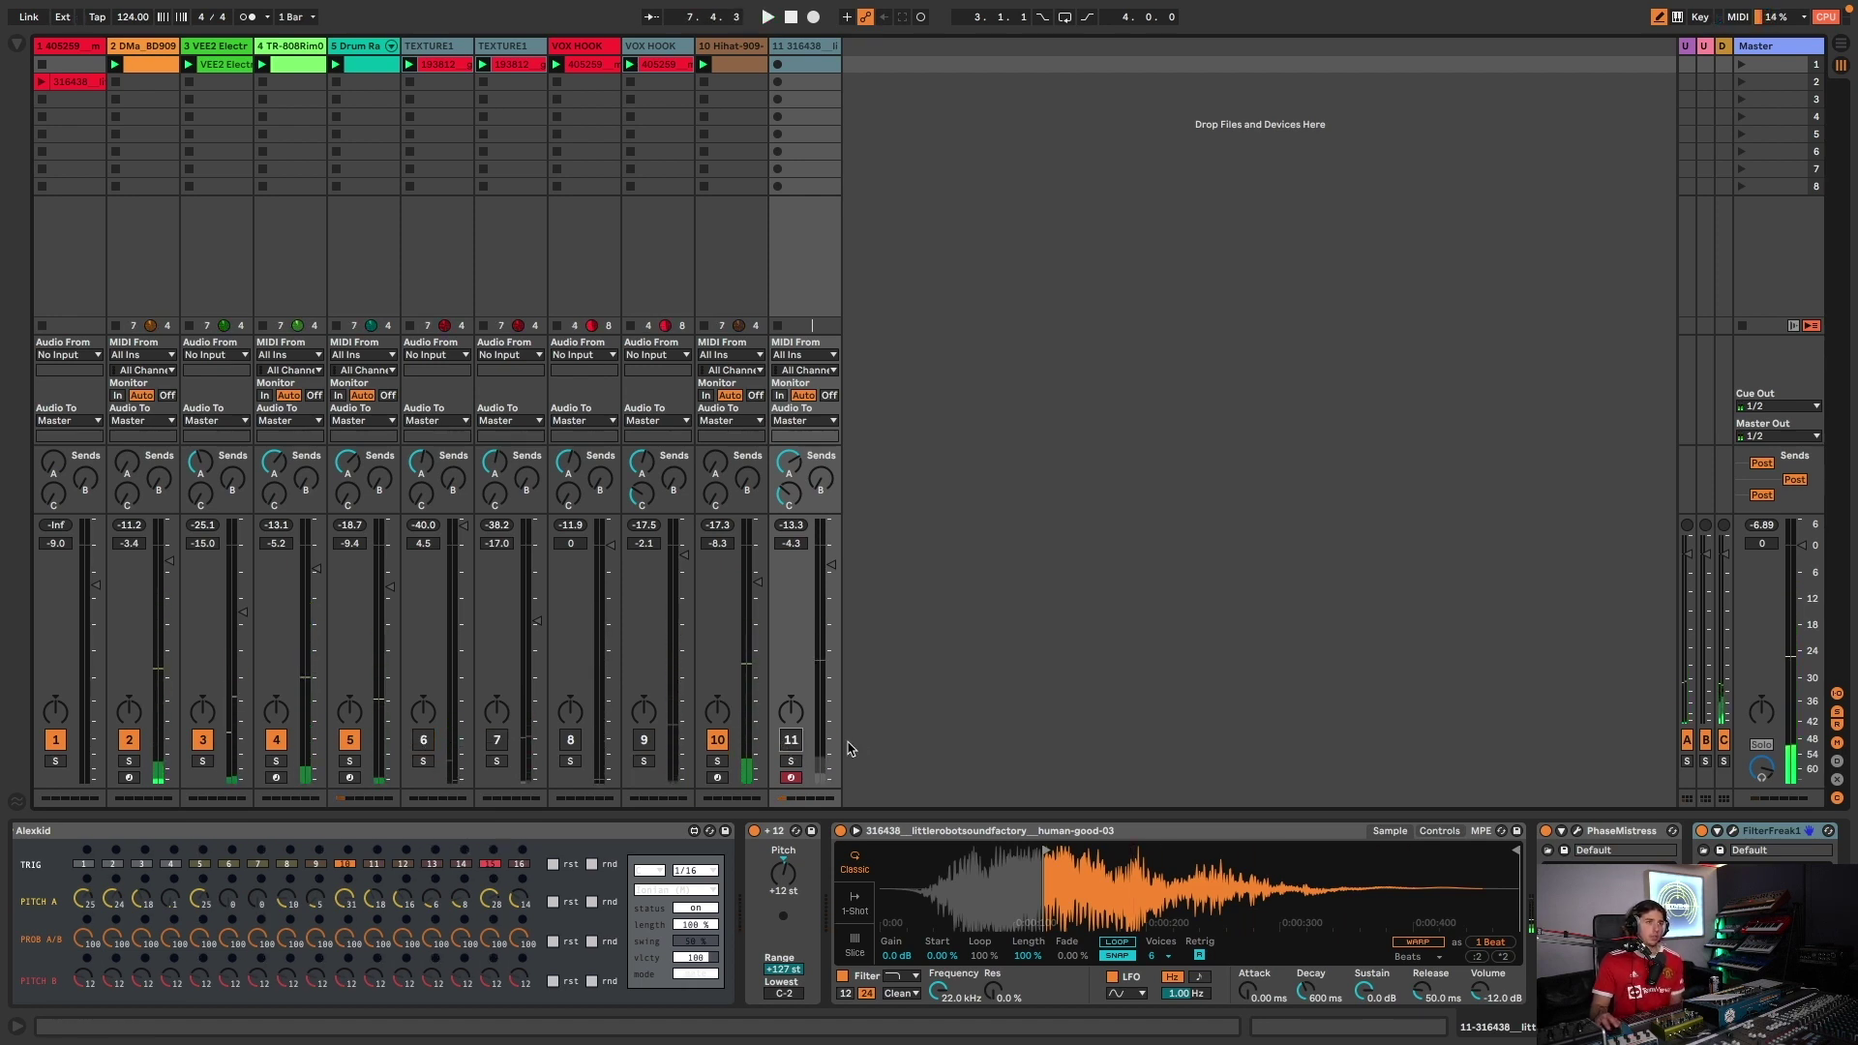